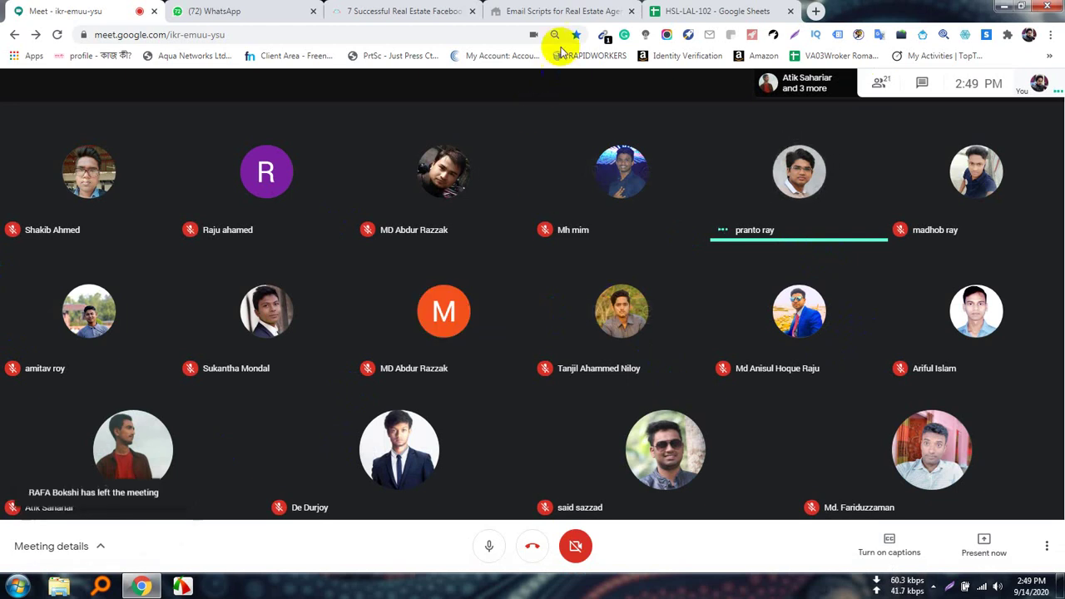
# Close the Email Scripts, Facebook ads article and WhatsApp tabs, leaving the Meet call showing.
pyautogui.click(526, 11)
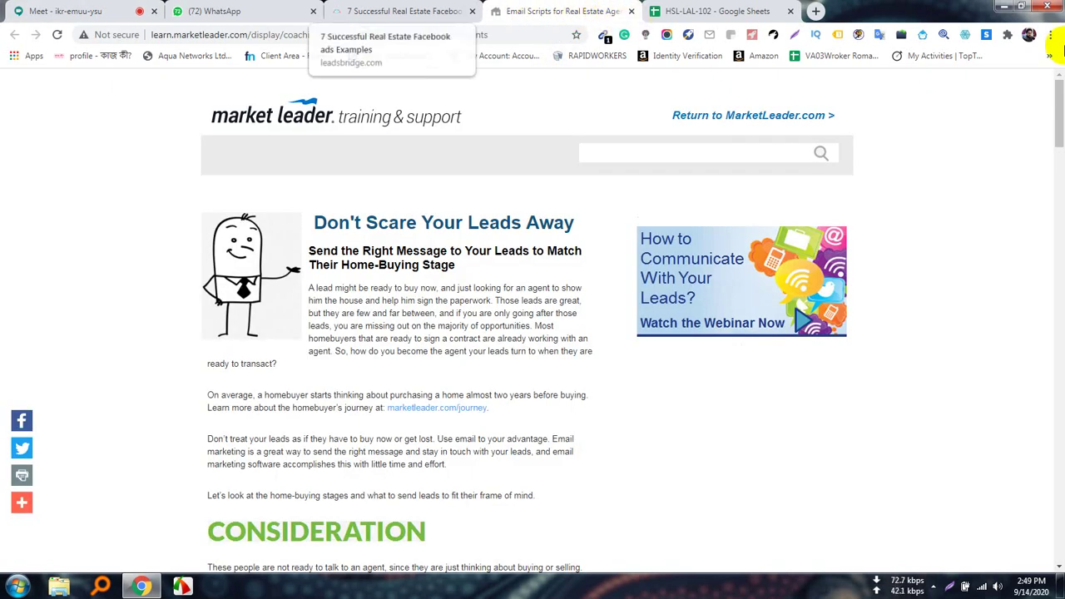
pyautogui.click(630, 11)
pyautogui.click(407, 11)
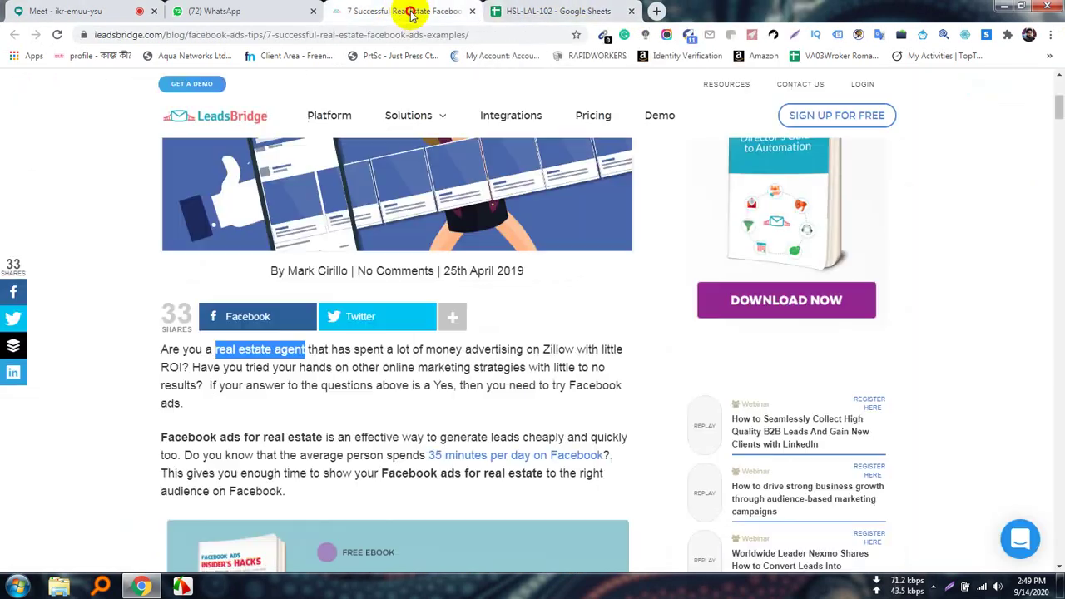
pyautogui.click(472, 11)
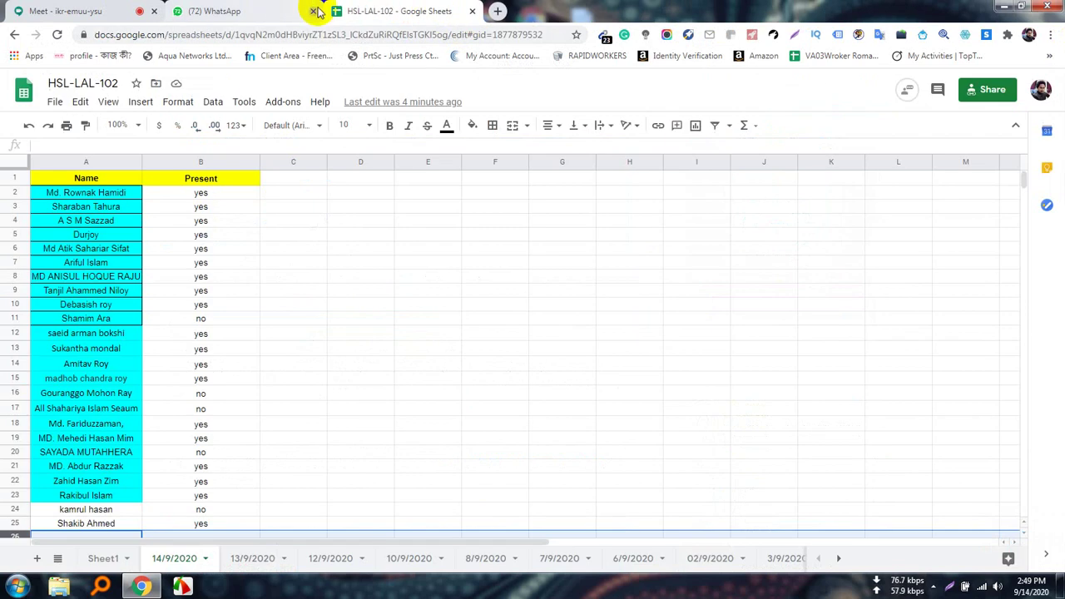
pyautogui.click(313, 11)
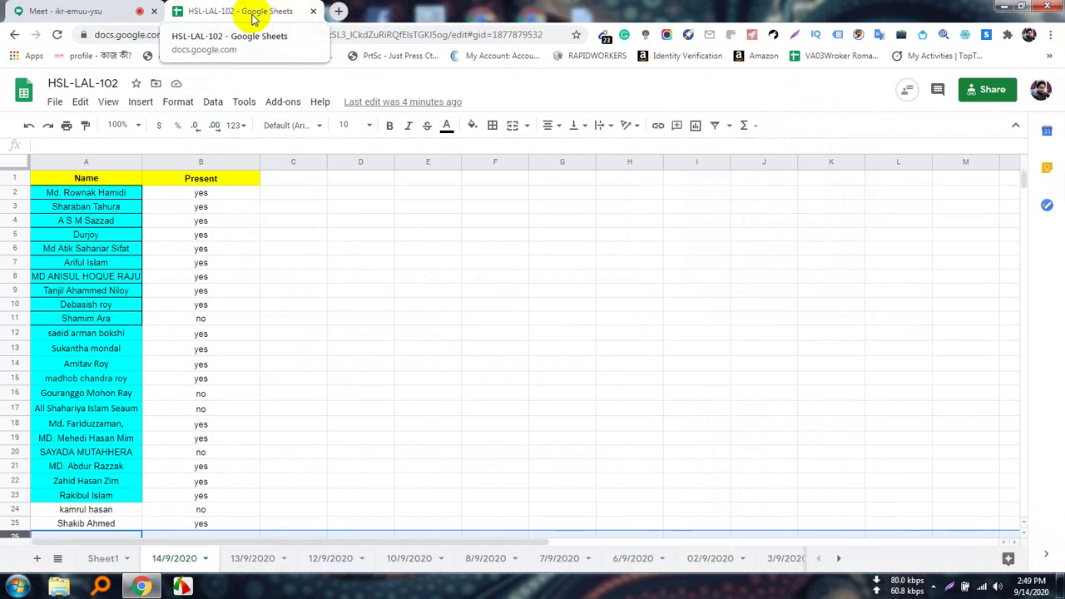
pyautogui.click(83, 10)
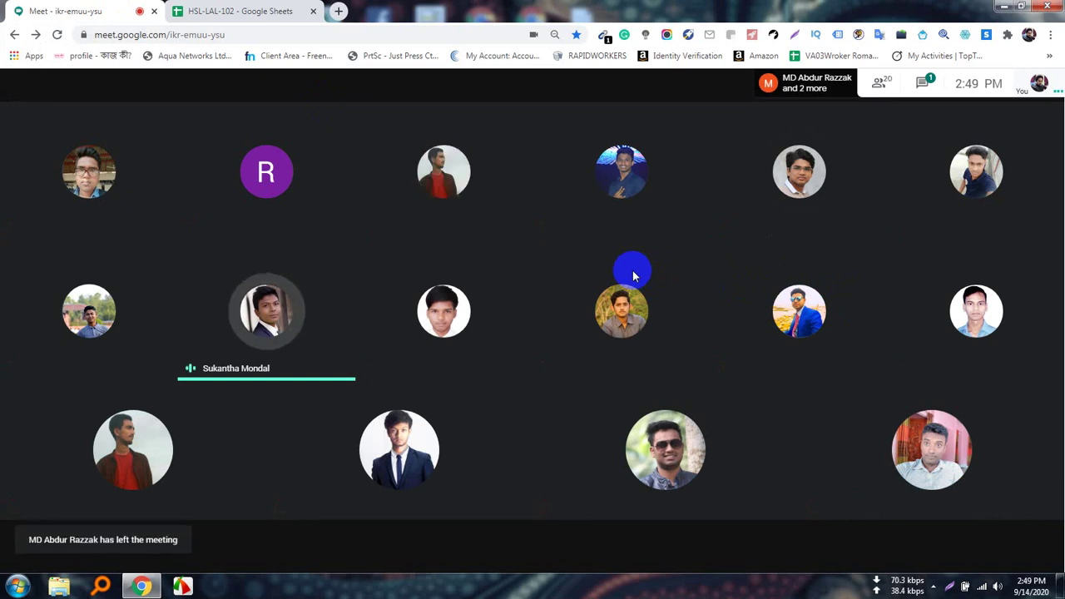
pyautogui.moveTo(468, 333)
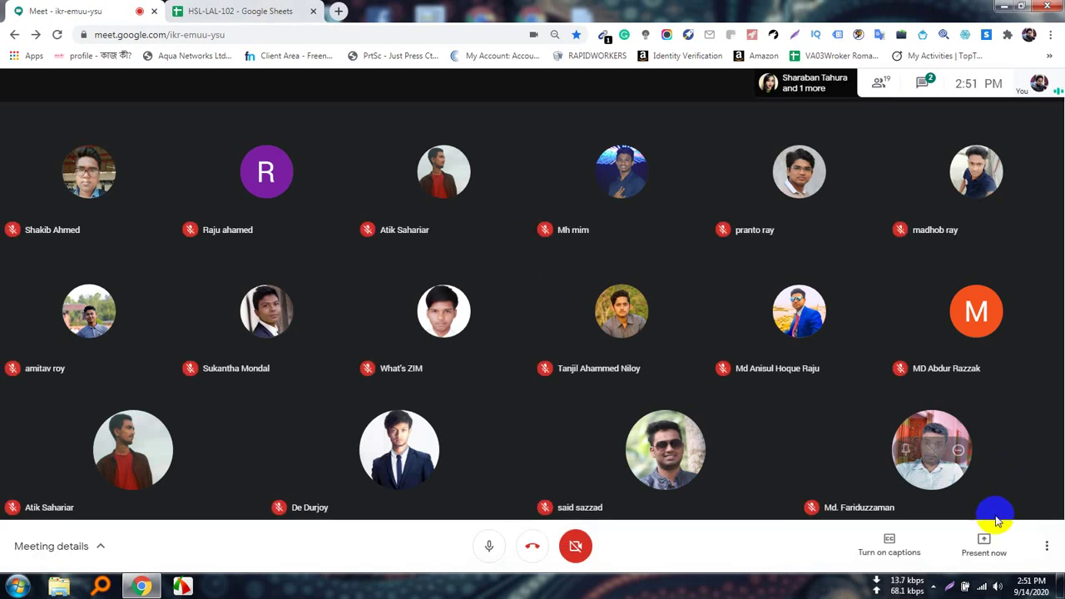
# Present your entire screen to the Meet call.
pyautogui.click(985, 542)
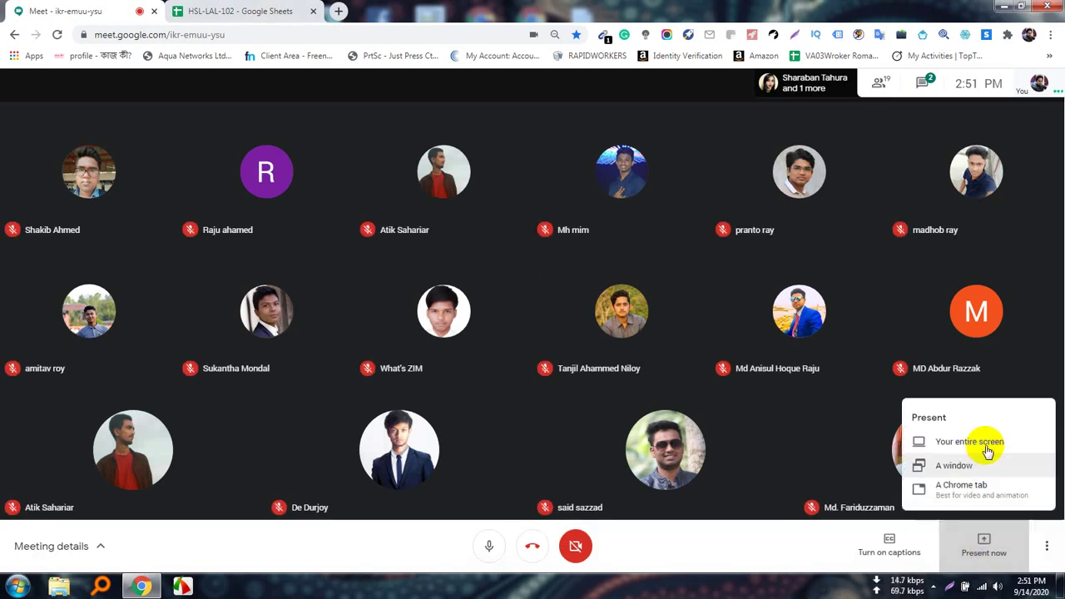
pyautogui.click(969, 447)
pyautogui.click(651, 321)
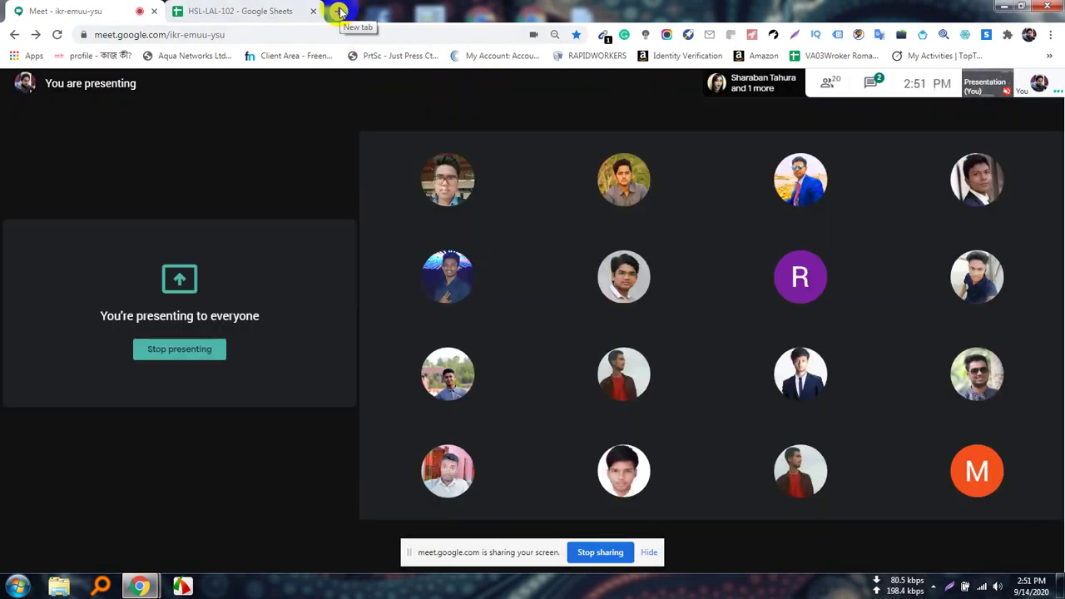
# In a new tab, enter the suggested site:instagram.com influencer email query, then glance back at Meet.
pyautogui.click(340, 12)
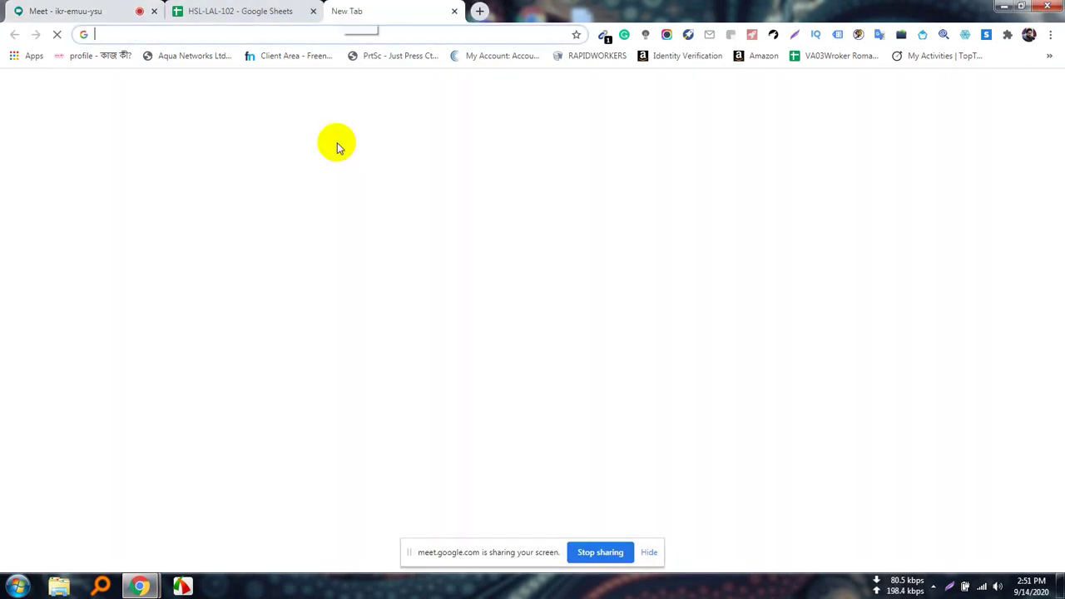
pyautogui.write('site:')
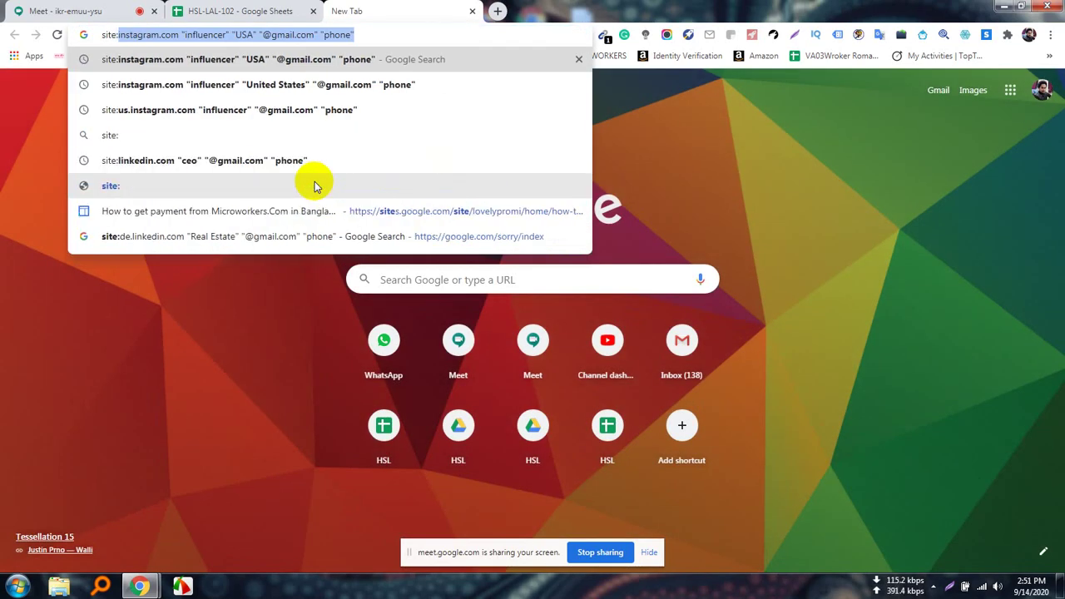
pyautogui.click(379, 34)
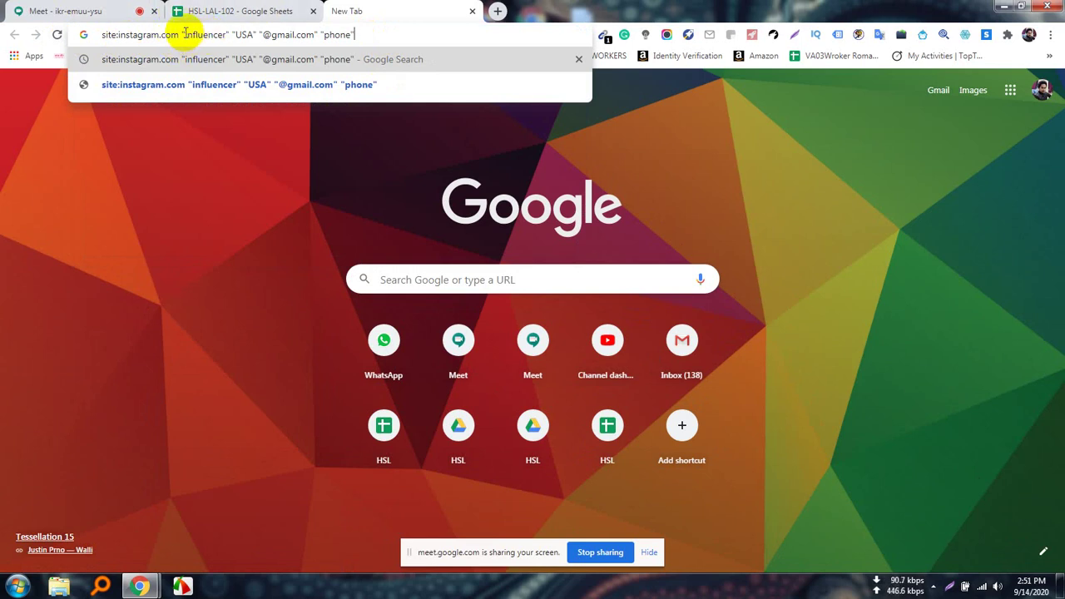
pyautogui.click(72, 11)
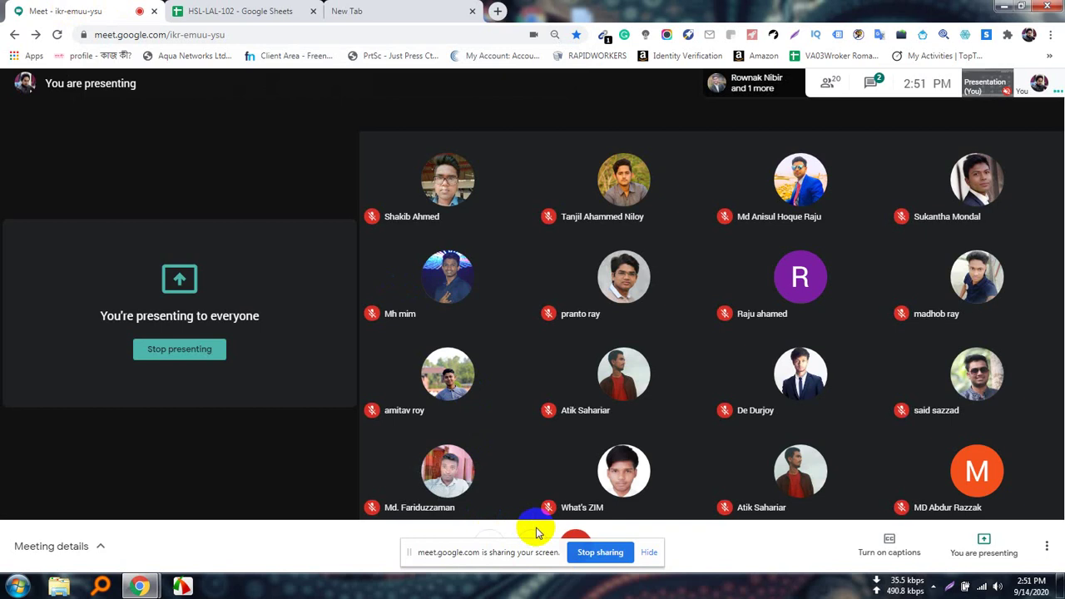
# Drag the sharing notice to the left edge, toggle the mic off and on, and return to the query tab.
pyautogui.moveTo(526, 550); pyautogui.dragTo(93, 346)
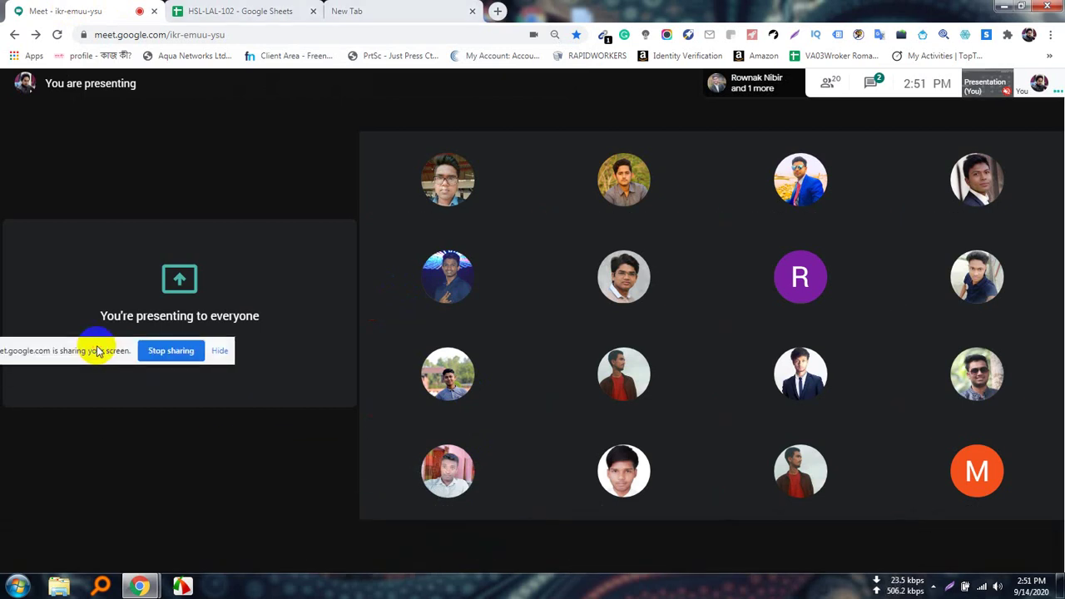
pyautogui.click(494, 551)
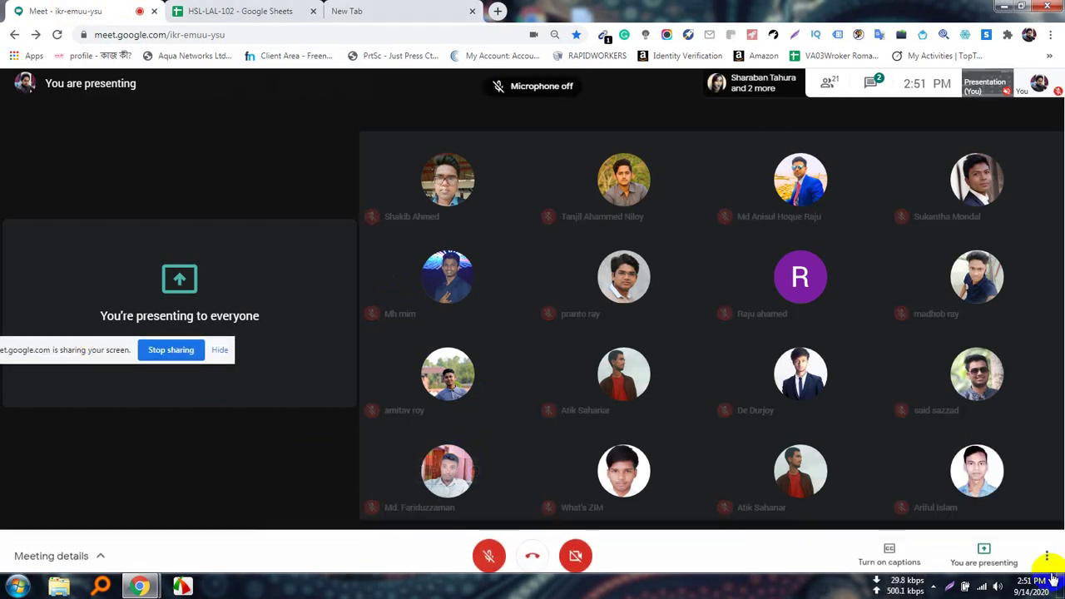
pyautogui.click(933, 585)
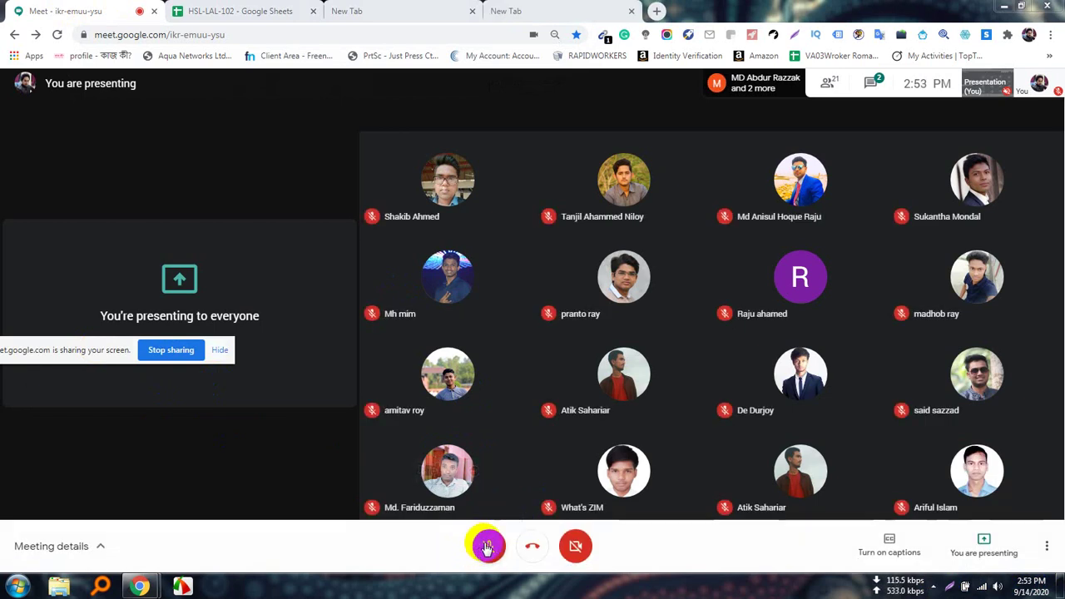
pyautogui.click(488, 547)
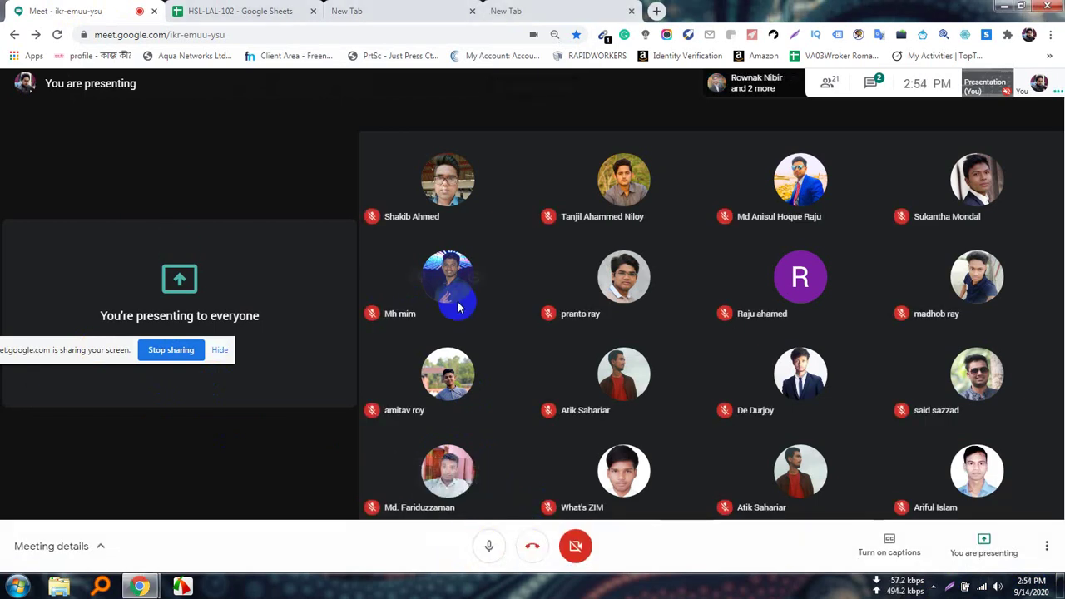
pyautogui.moveTo(458, 308)
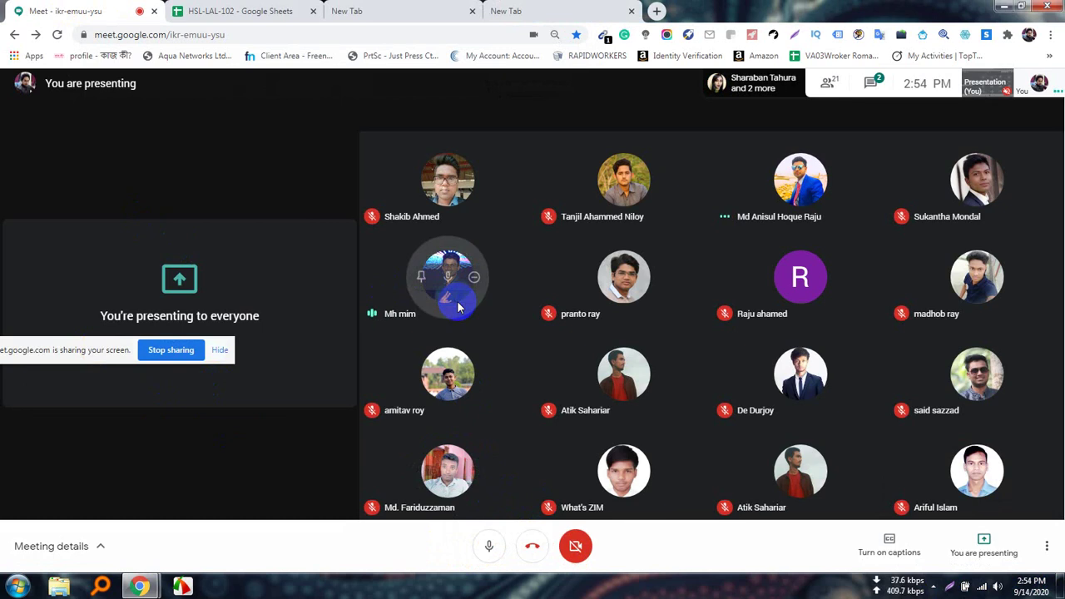
pyautogui.click(396, 8)
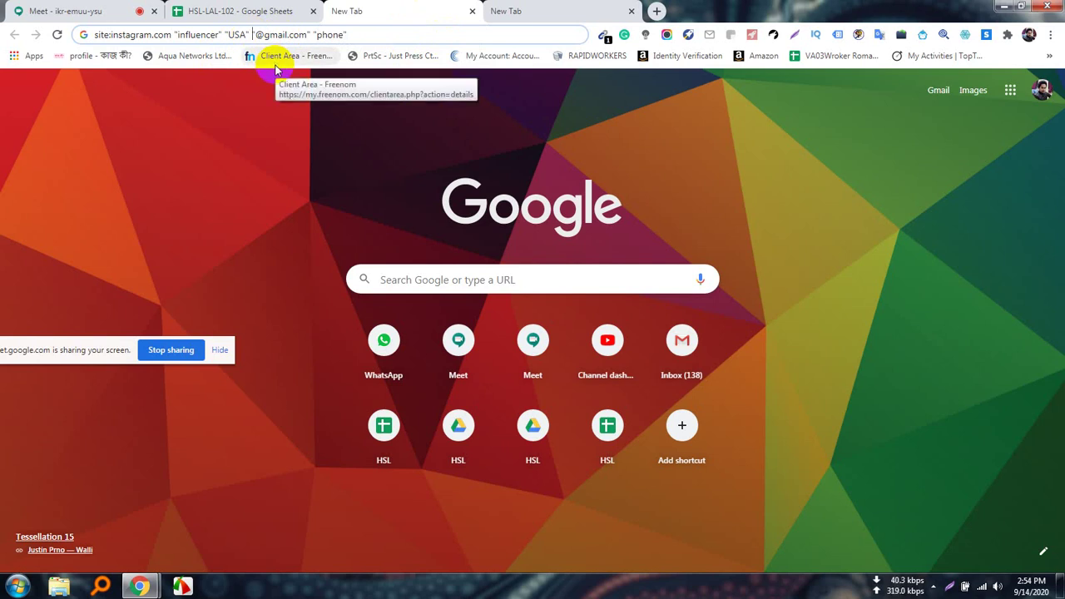
pyautogui.press('BackSpace')
pyautogui.press('BackSpace')
pyautogui.press('BackSpace')
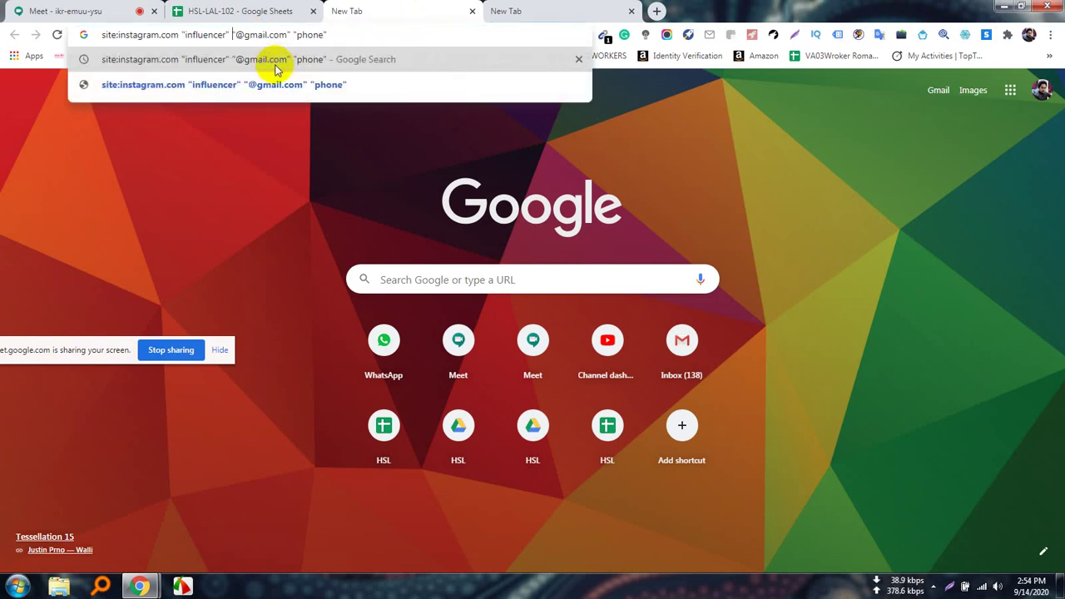
pyautogui.press('Left')
pyautogui.press('BackSpace')
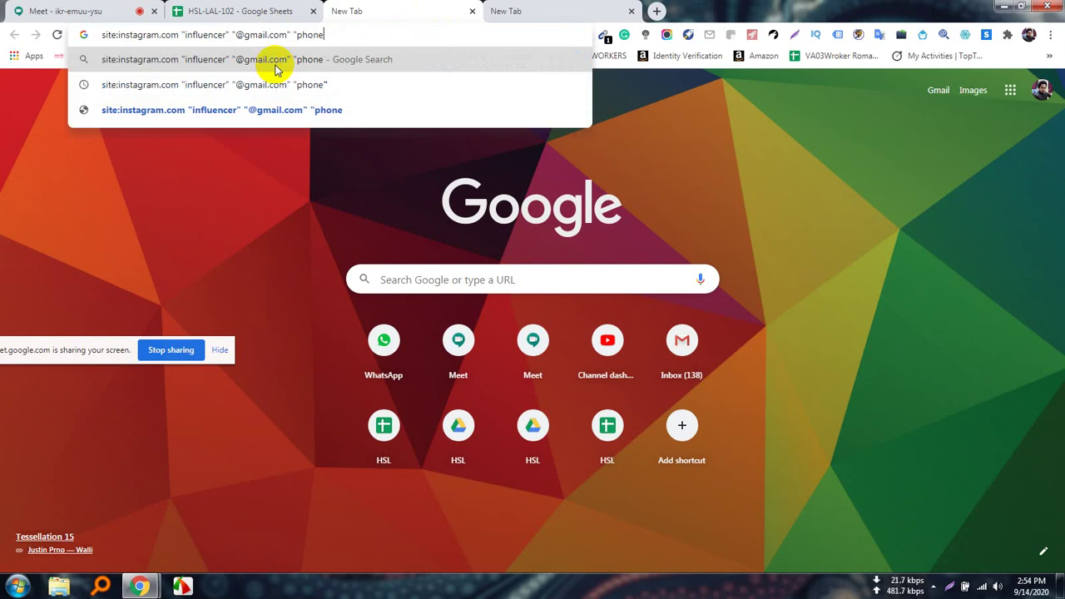
pyautogui.press('BackSpace')
pyautogui.press('BackSpace')
pyautogui.press('BackSpace')
pyautogui.press('BackSpace')
pyautogui.press('BackSpace')
pyautogui.press('BackSpace')
pyautogui.press('BackSpace')
pyautogui.press('BackSpace')
pyautogui.press('Return')
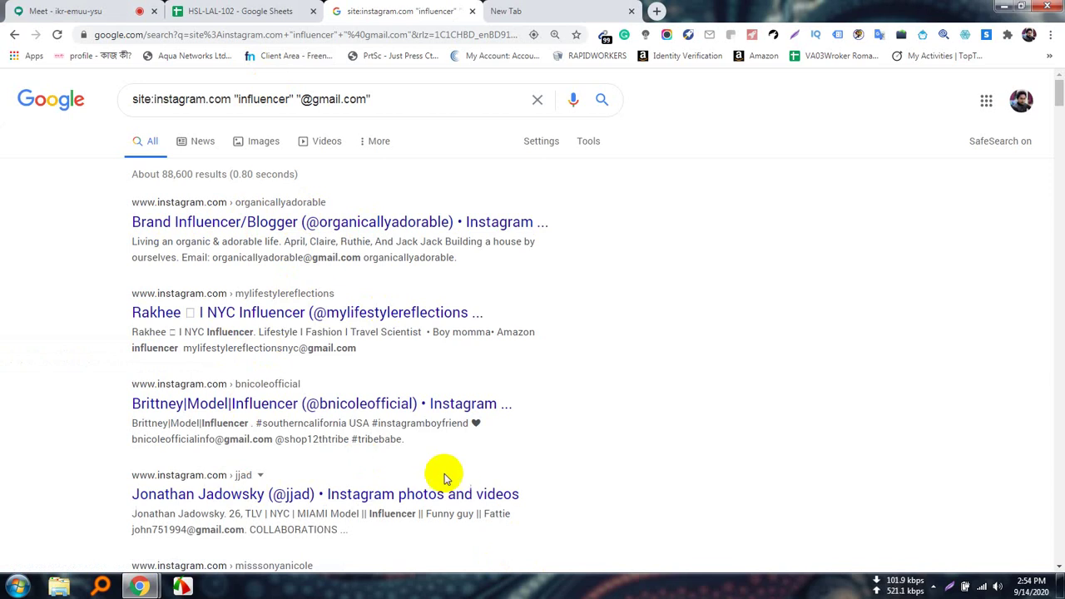
pyautogui.scroll(-10, 316, 364)
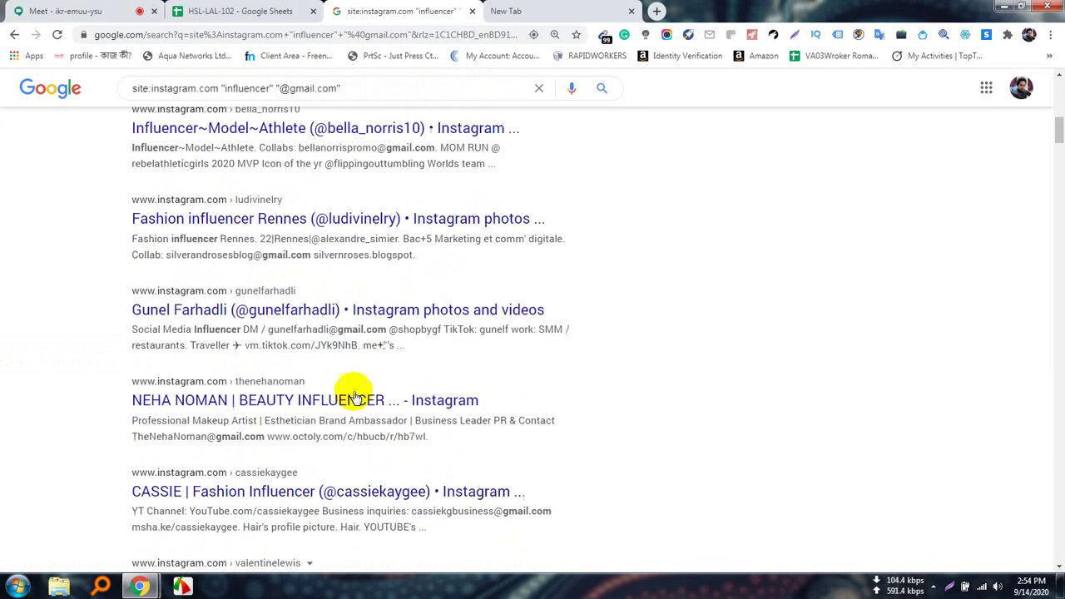
pyautogui.scroll(-3, 355, 392)
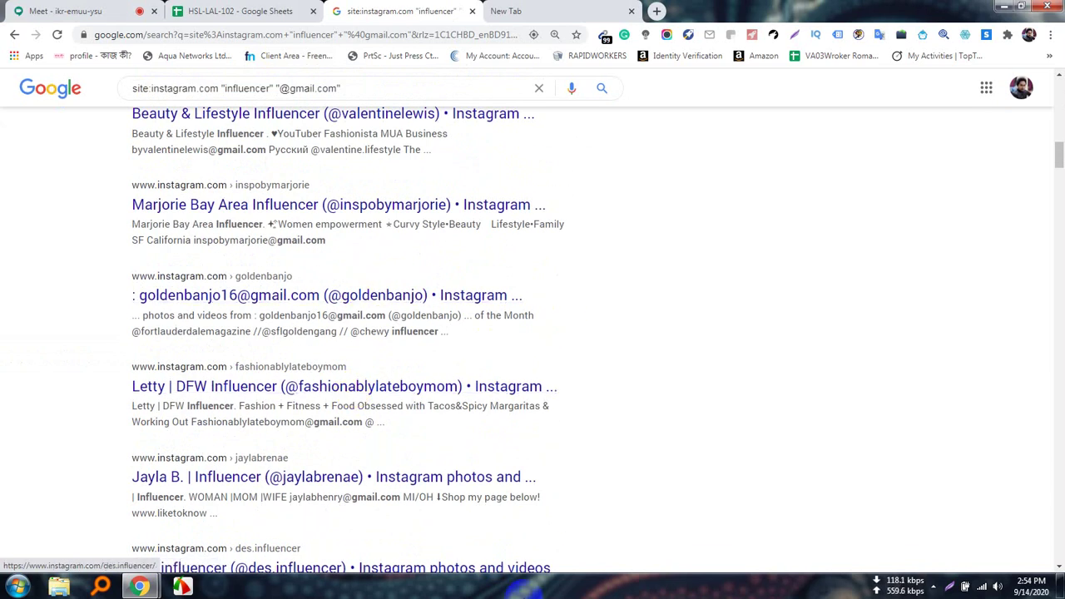
pyautogui.scroll(-3, 482, 435)
pyautogui.scroll(8, 499, 442)
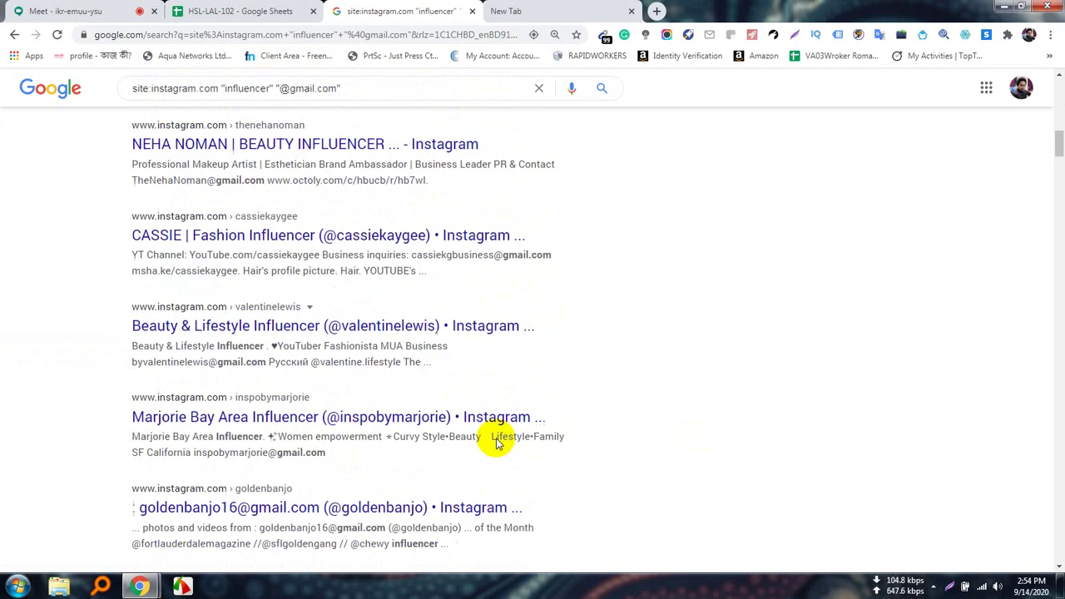
pyautogui.scroll(4, 496, 442)
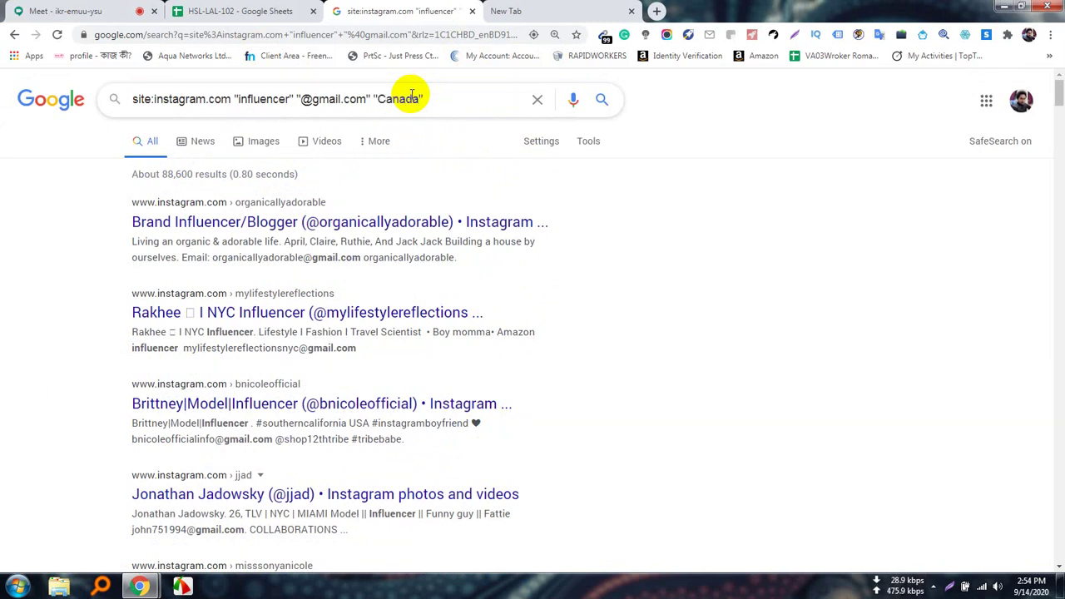
# Search again with Canada added and open the third result's Instagram profile in a new tab.
pyautogui.press('Return')
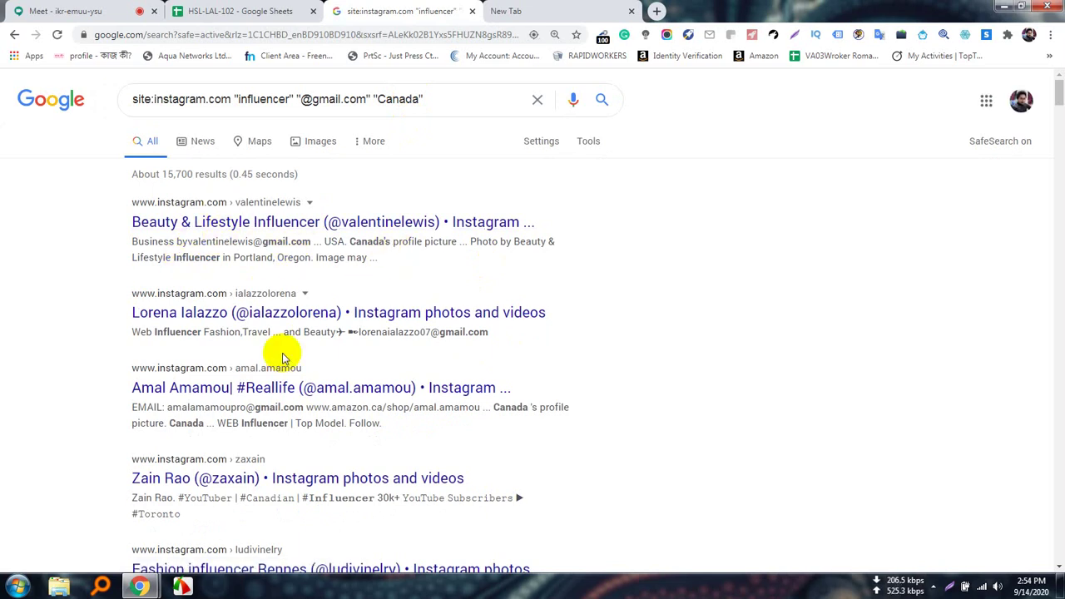
pyautogui.scroll(-2, 414, 378)
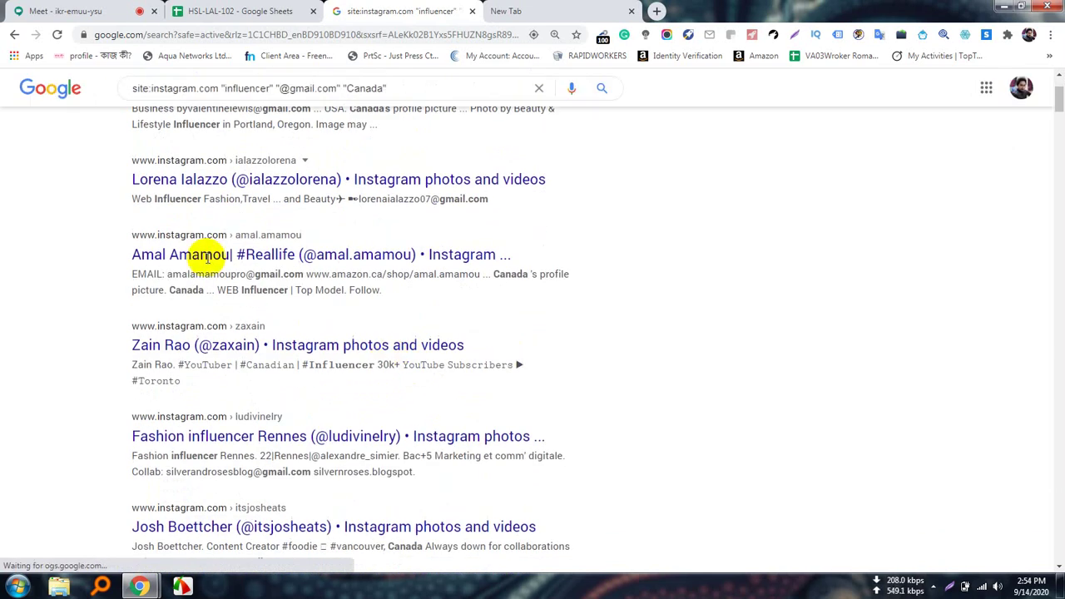
pyautogui.rightClick(308, 258)
pyautogui.click(350, 264)
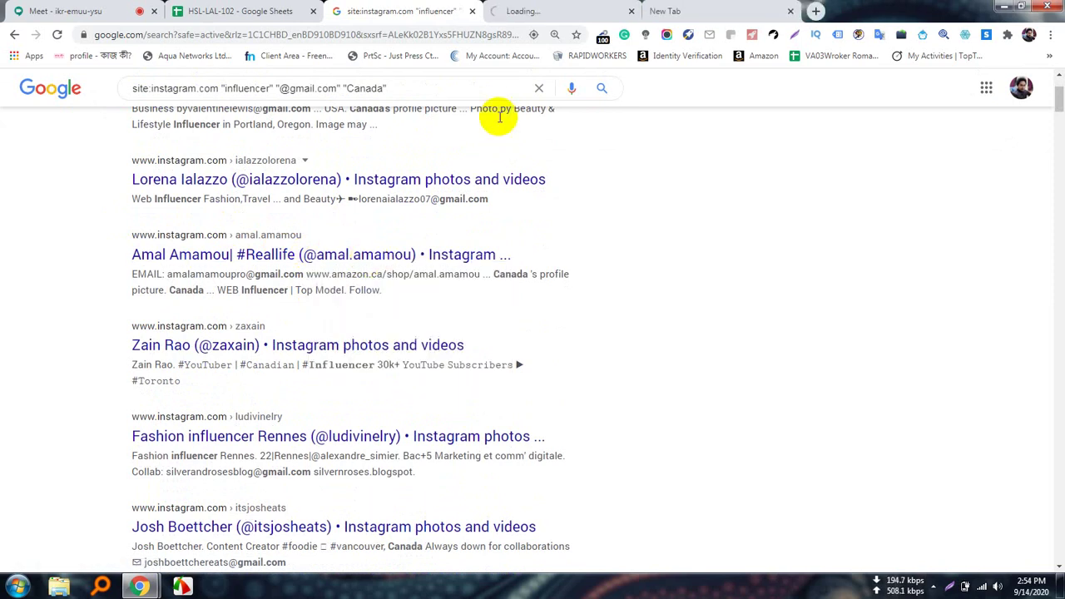
pyautogui.click(533, 10)
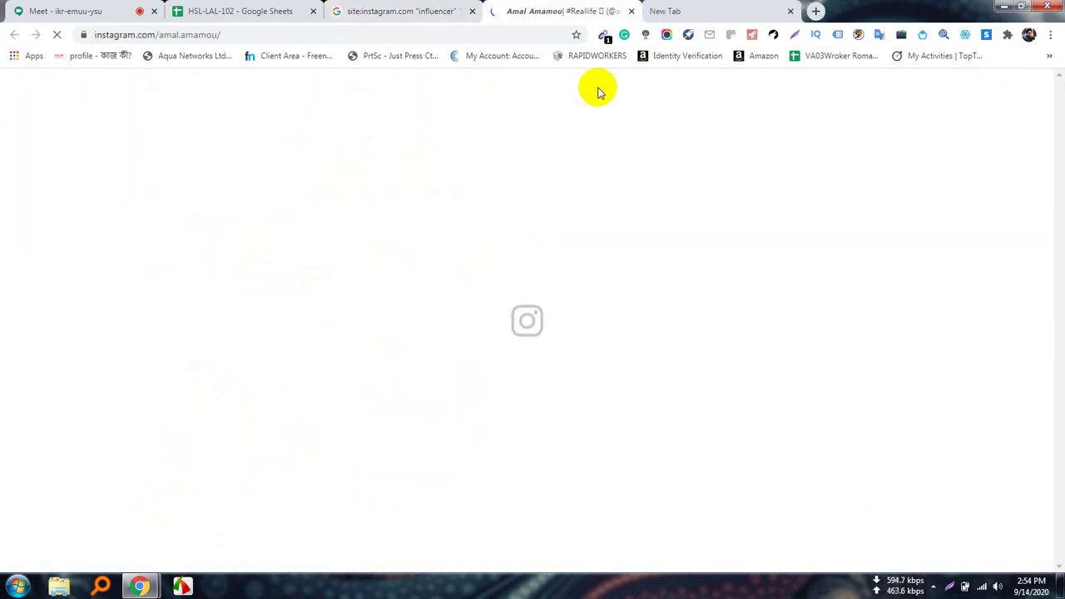
pyautogui.click(357, 10)
# Open the Rennes fashion influencer and the next influencer in new tabs.
pyautogui.scroll(-2, 333, 416)
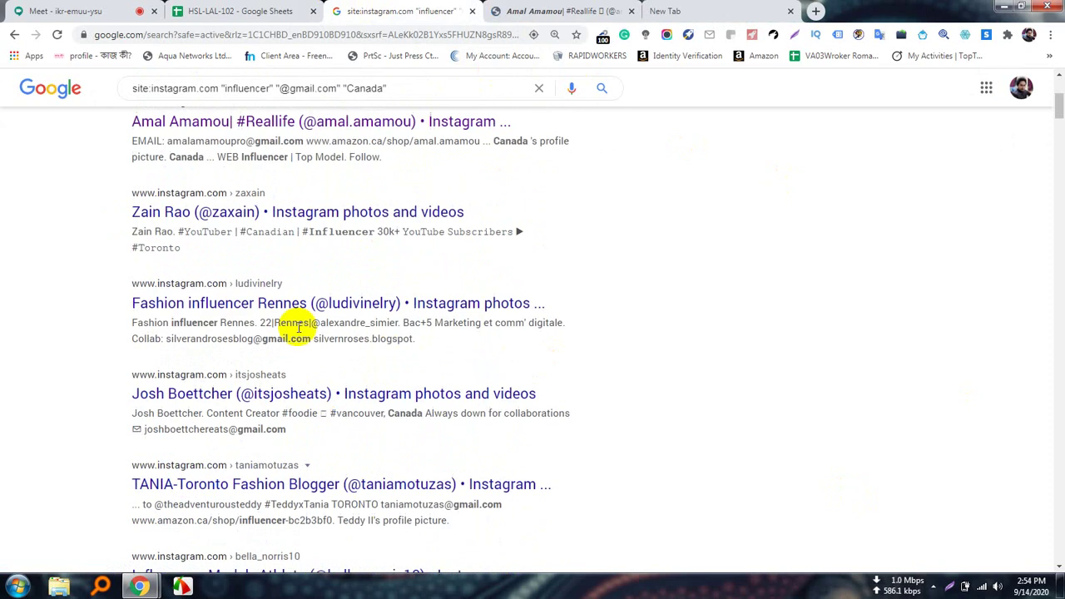
pyautogui.rightClick(261, 304)
pyautogui.click(316, 314)
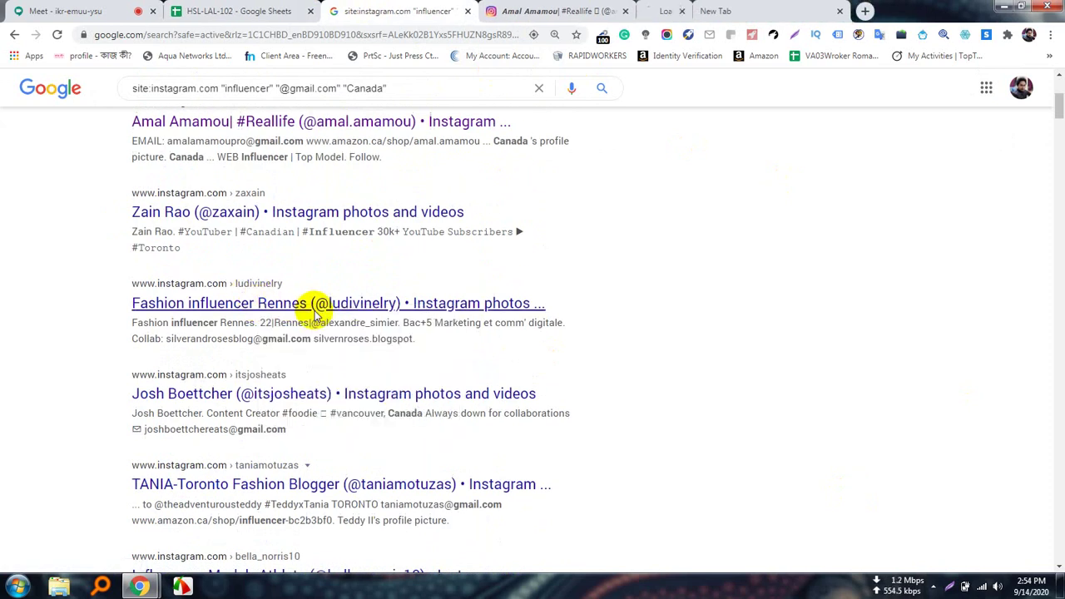
pyautogui.rightClick(306, 400)
pyautogui.click(336, 406)
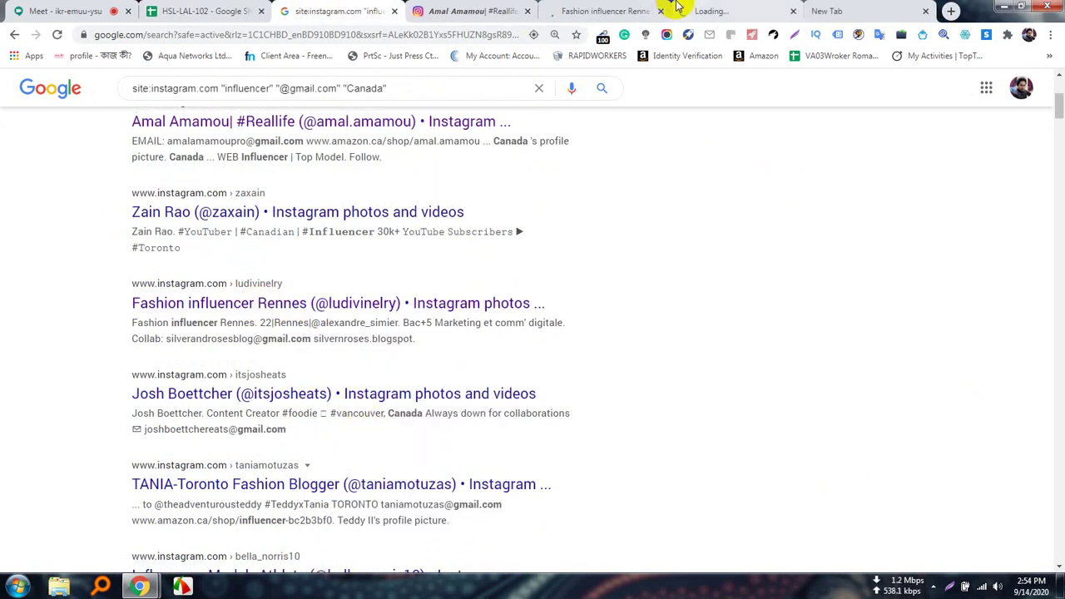
pyautogui.click(458, 11)
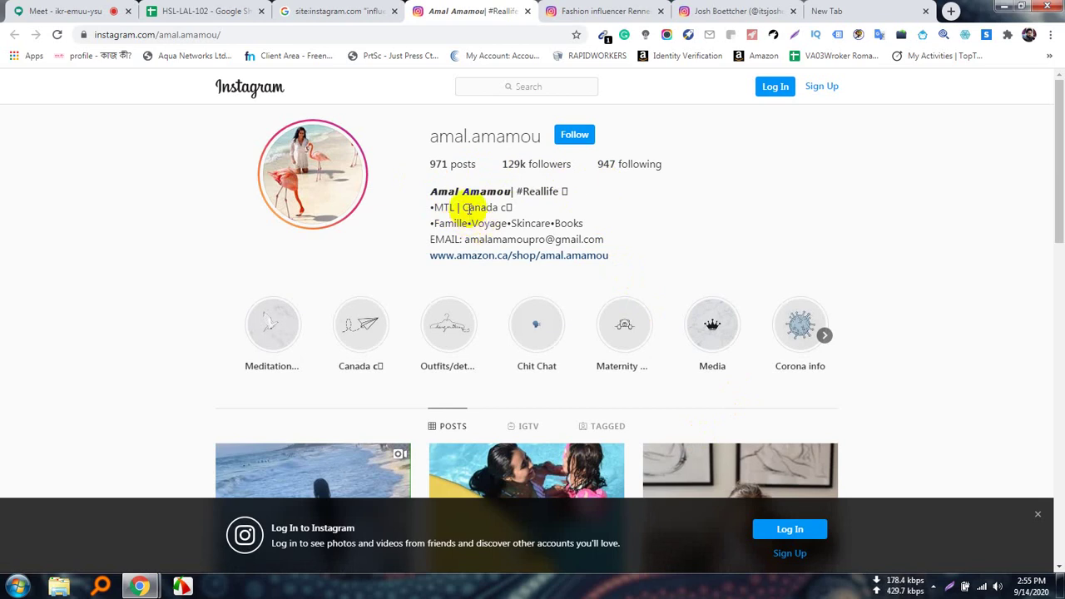
# Highlight Canada and the contact email in the first influencer's bio.
pyautogui.moveTo(462, 207); pyautogui.dragTo(492, 207)
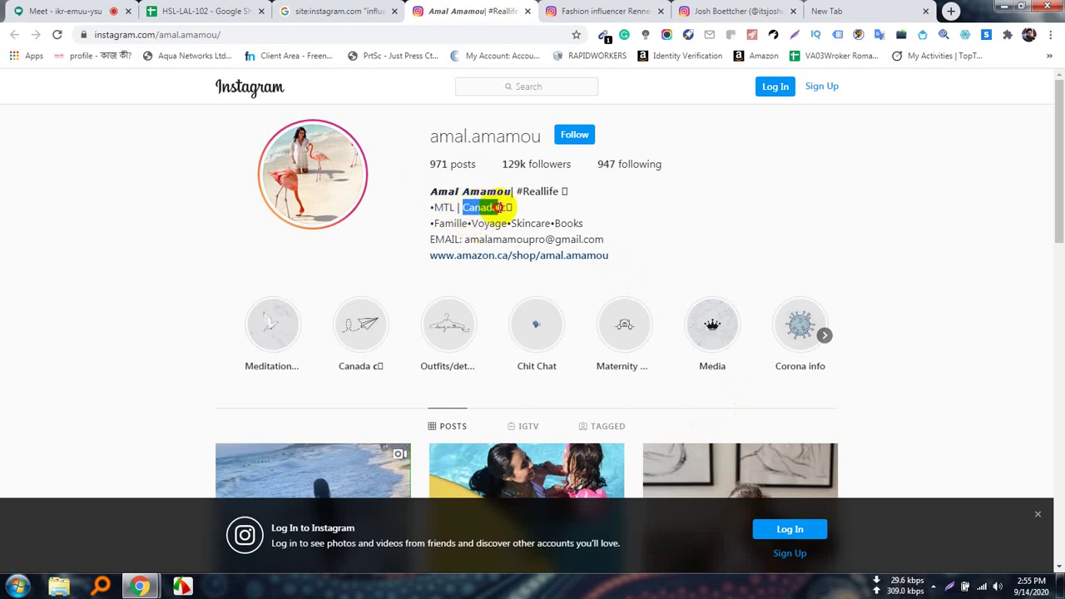
pyautogui.moveTo(497, 207); pyautogui.dragTo(499, 208)
pyautogui.moveTo(465, 239); pyautogui.dragTo(625, 242)
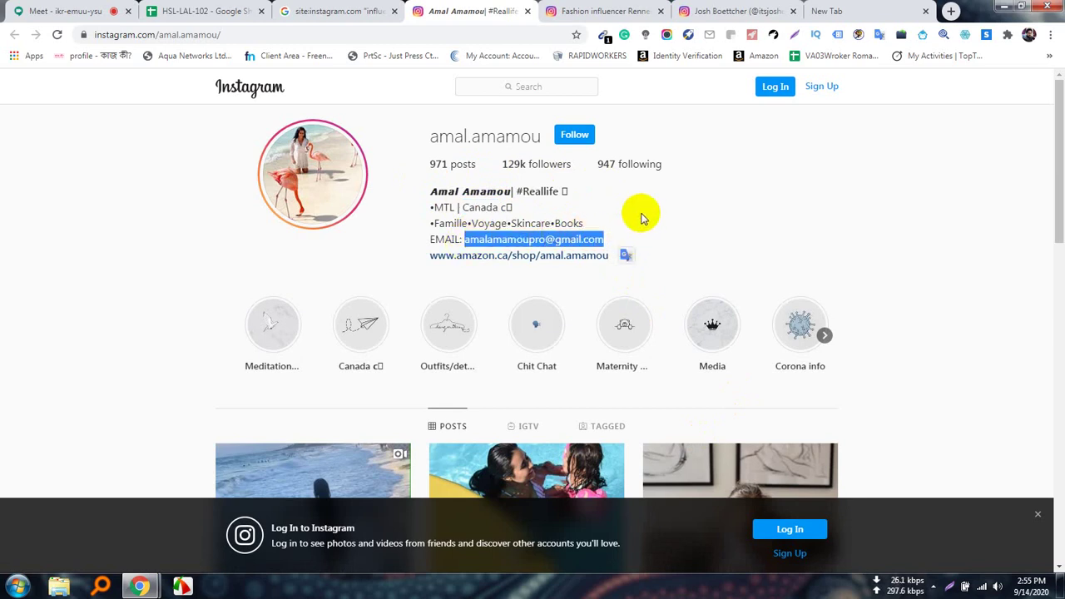
pyautogui.click(639, 212)
# Check the Rennes profile's collab email and the Vancouver creator's Canada location and email.
pyautogui.click(604, 11)
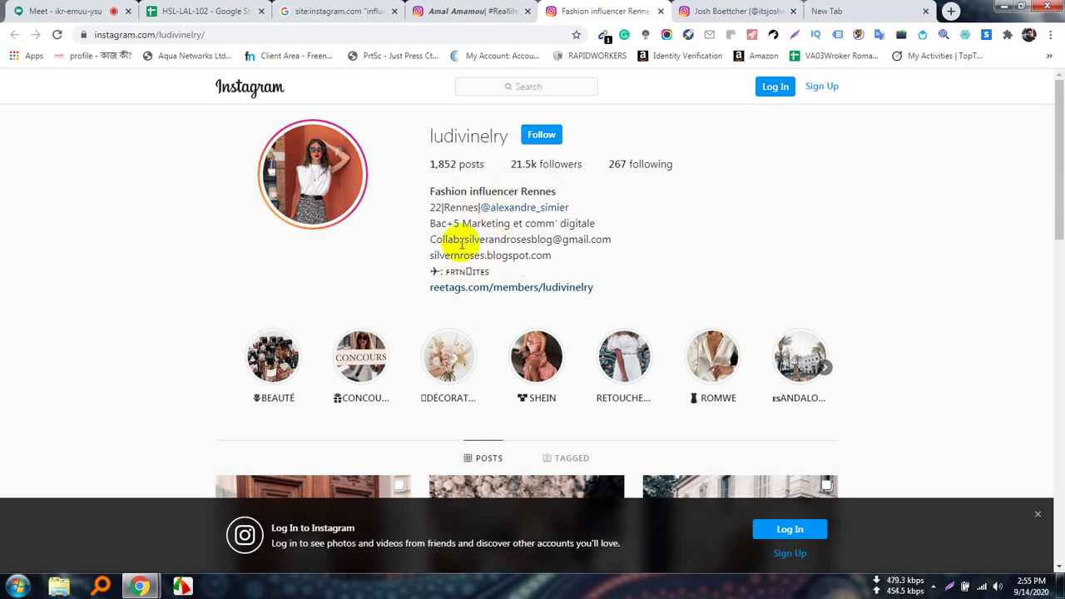
pyautogui.moveTo(462, 242); pyautogui.dragTo(626, 243)
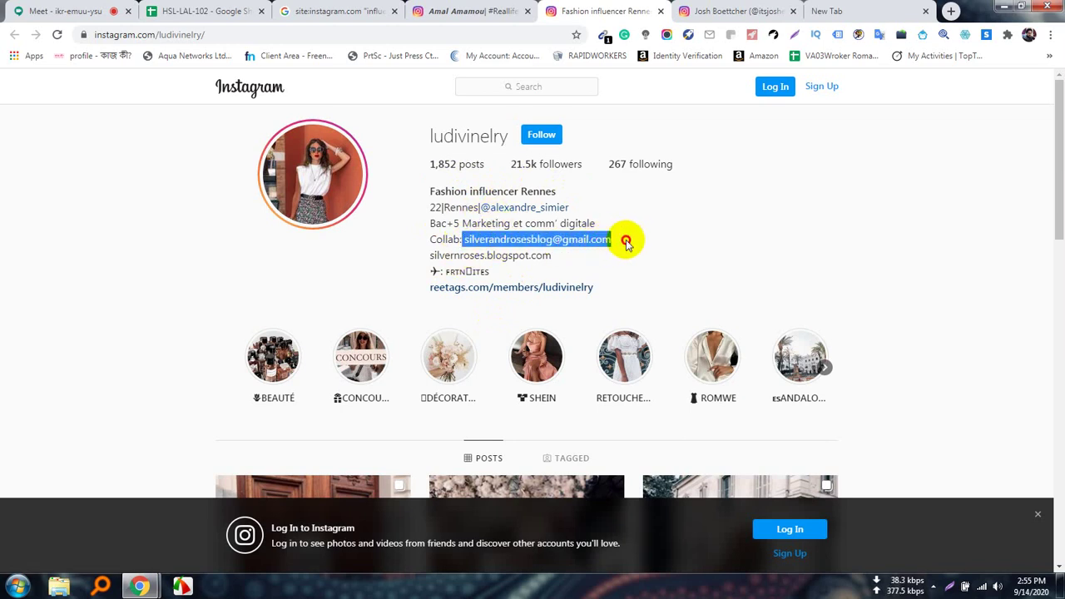
pyautogui.click(717, 10)
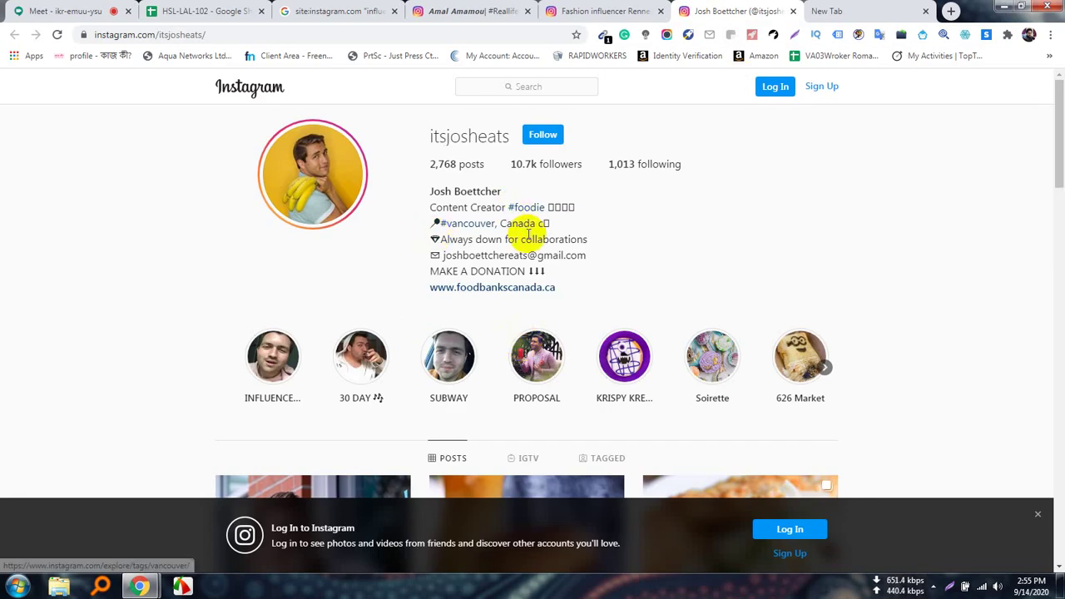
pyautogui.moveTo(501, 223); pyautogui.dragTo(537, 223)
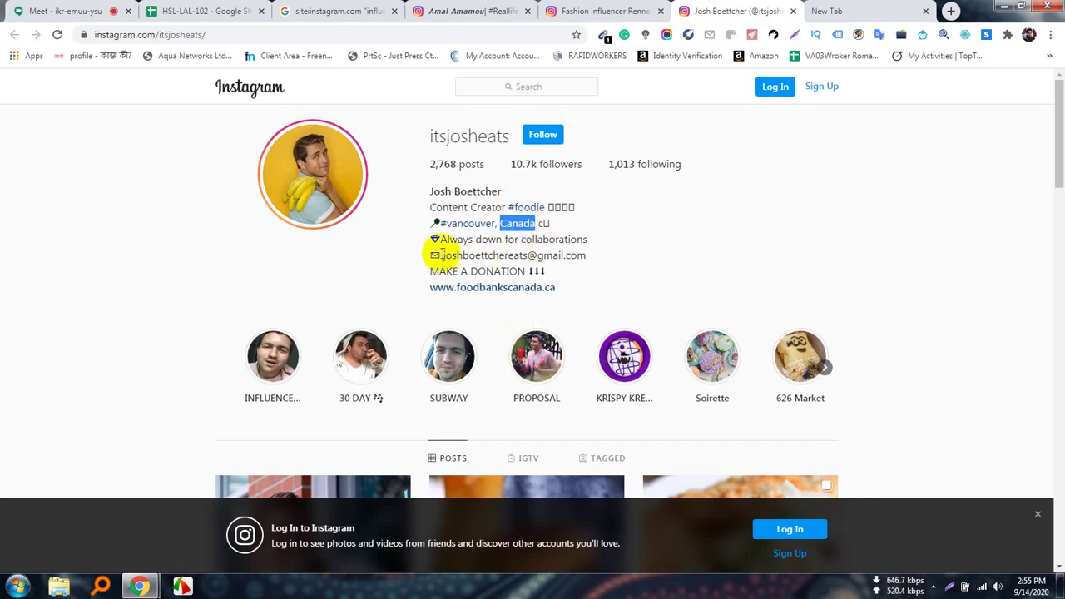
pyautogui.moveTo(441, 255); pyautogui.dragTo(613, 252)
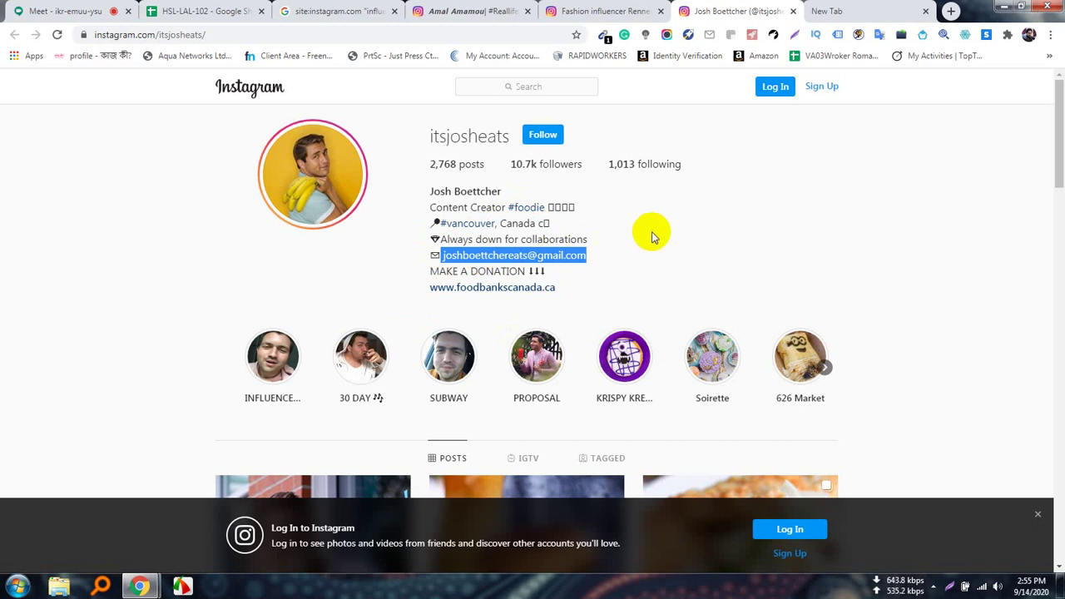
pyautogui.click(650, 236)
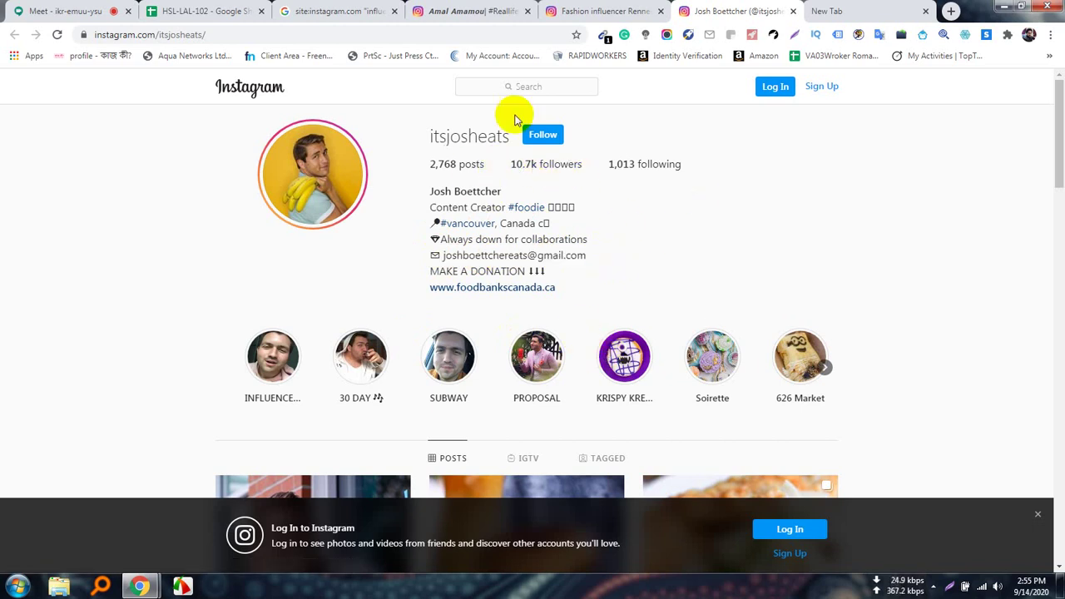
pyautogui.click(317, 10)
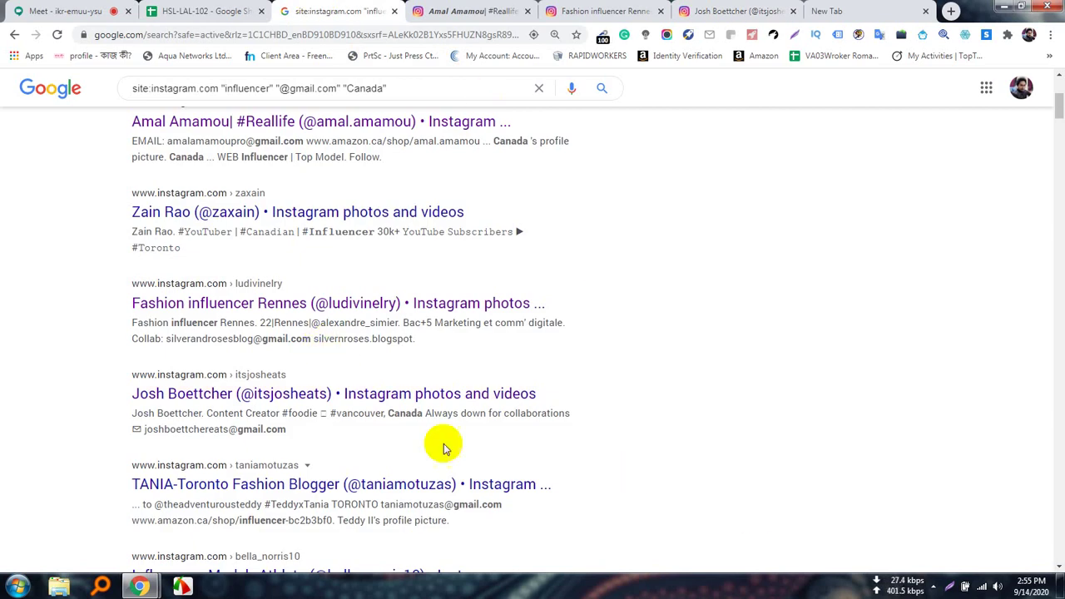
# Close the Google search results tab and the first influencer's profile tab.
pyautogui.scroll(-3, 442, 445)
pyautogui.scroll(6, 449, 432)
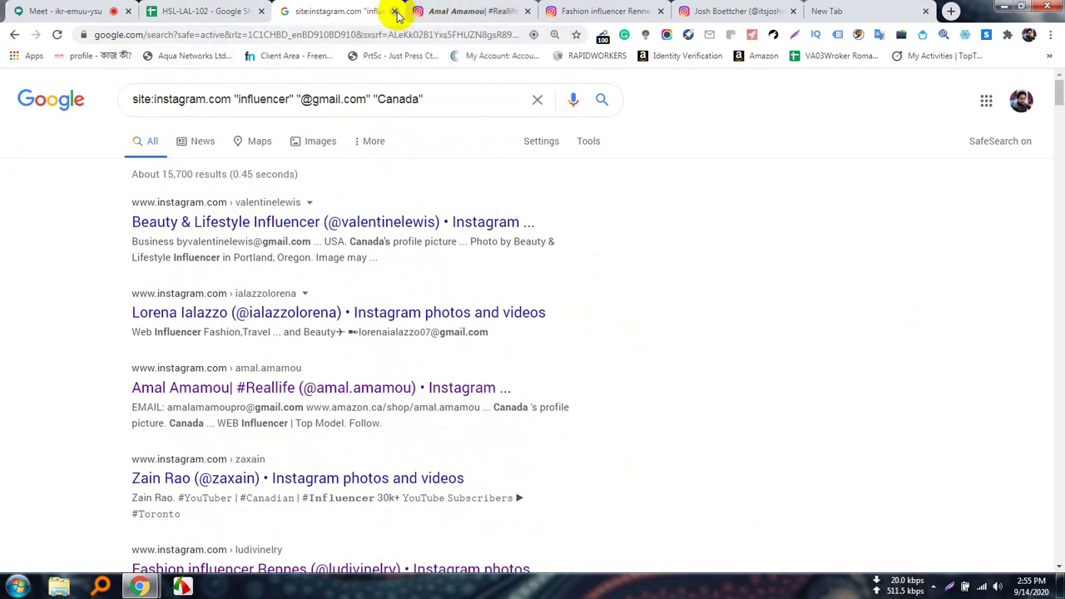
pyautogui.click(395, 12)
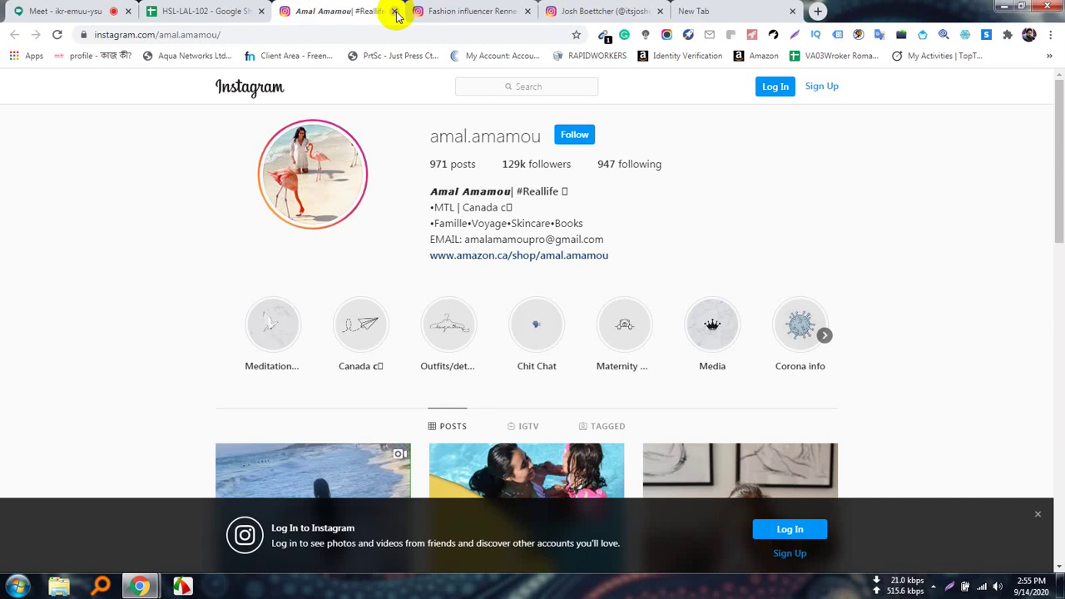
pyautogui.click(395, 12)
# Close the Rennes and last Instagram profile tabs, leaving the blank new tab.
pyautogui.click(396, 11)
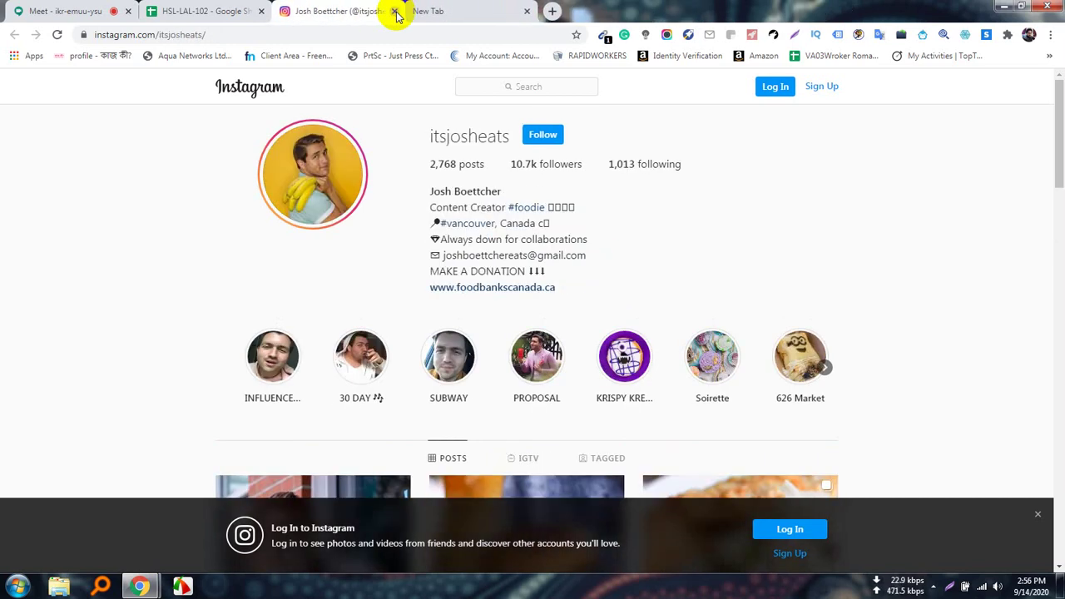
pyautogui.click(395, 12)
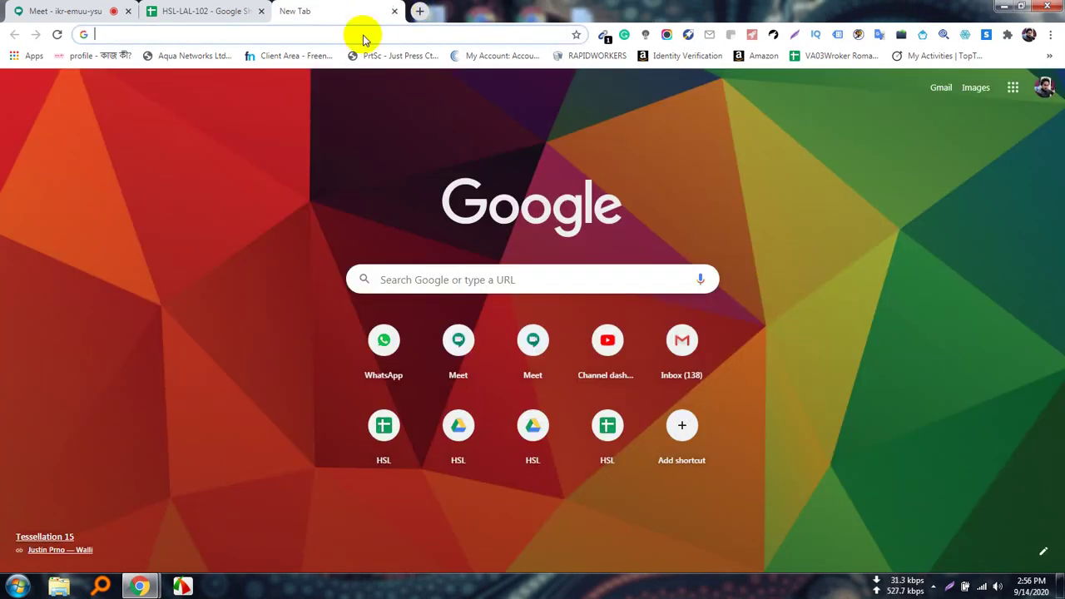
pyautogui.click(75, 11)
pyautogui.click(307, 11)
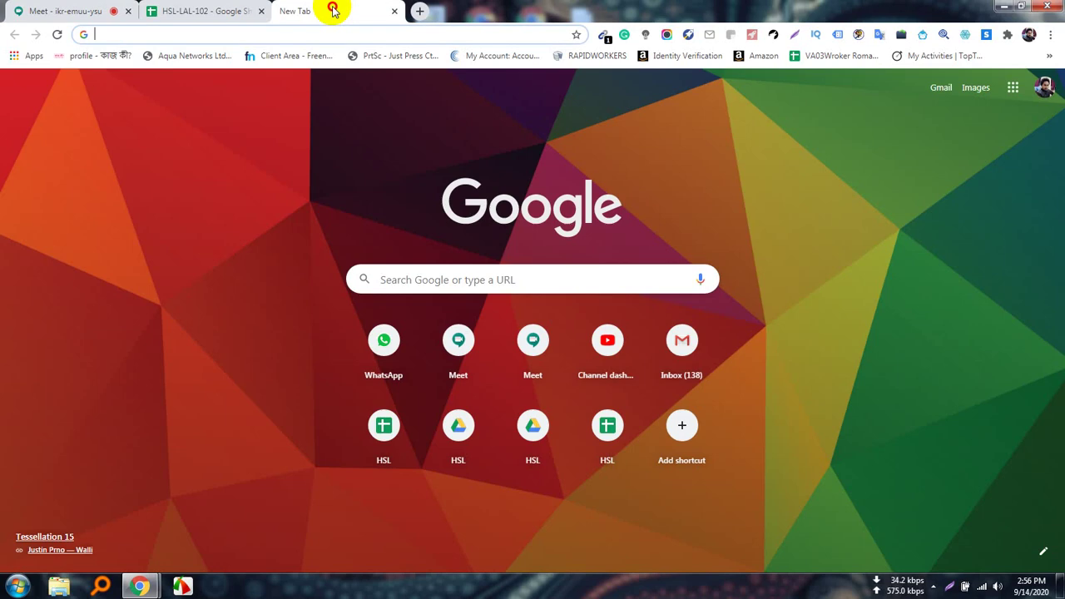
# Search Google for "instagram data extractor pro".
pyautogui.click(144, 33)
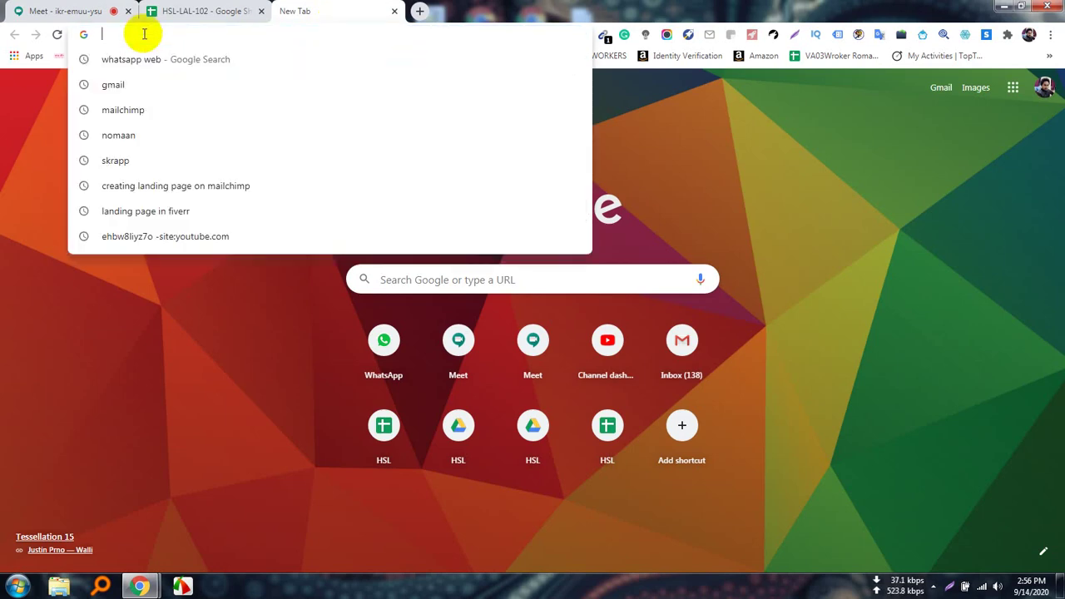
pyautogui.write('in')
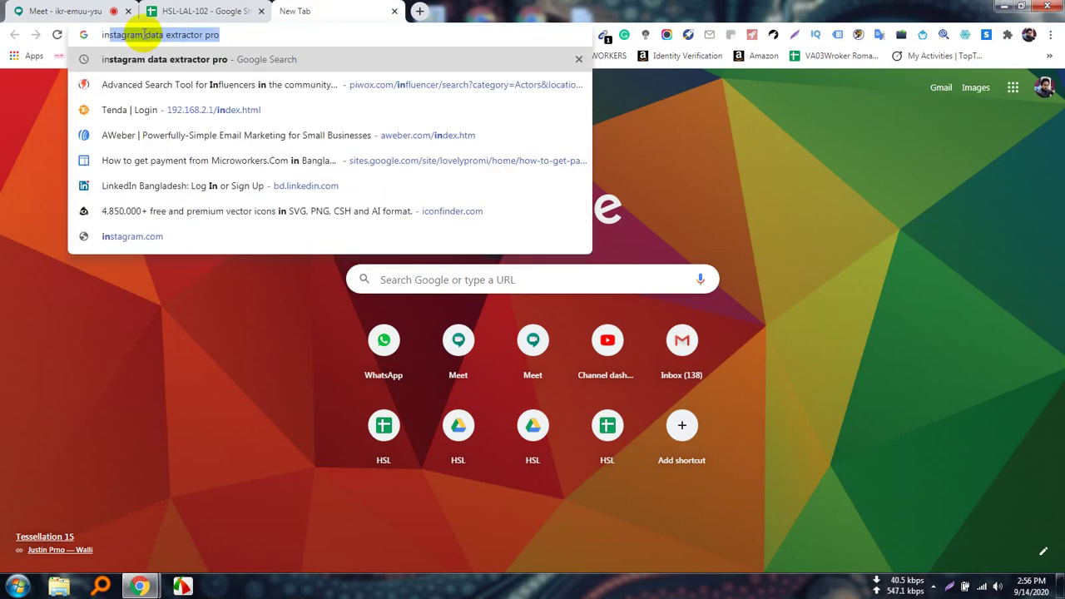
pyautogui.press('Right')
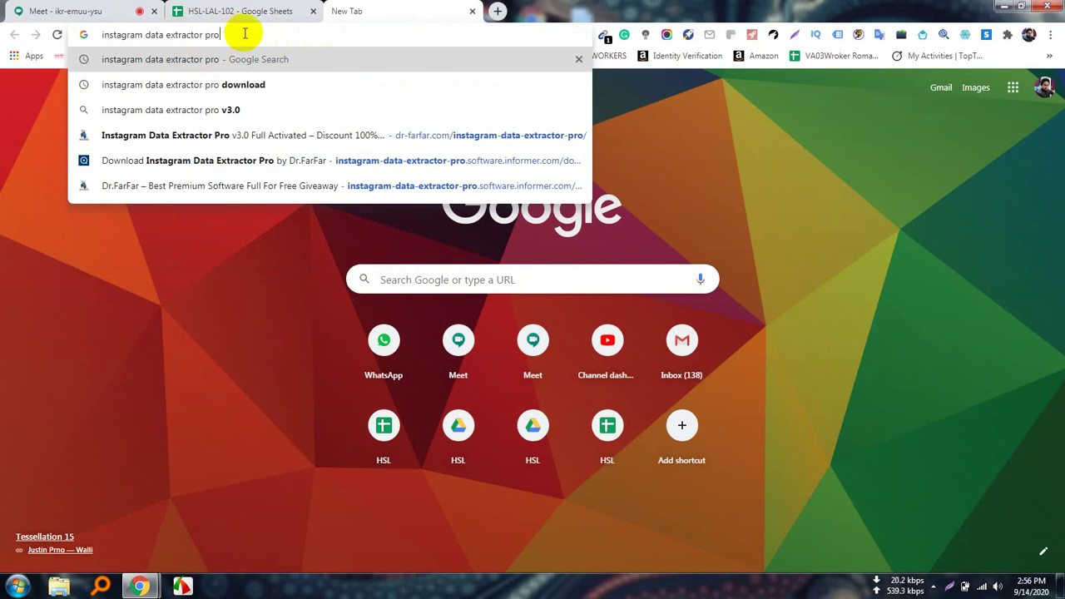
pyautogui.press('Return')
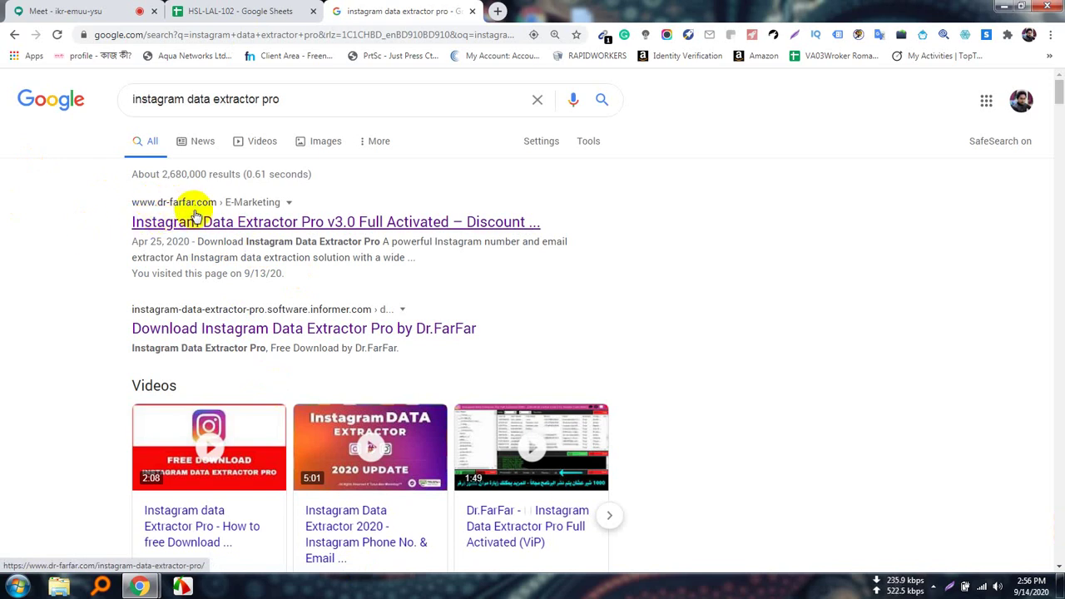
# Admit the waiting participant to Meet and open the dr-farfar.com Instagram Data Extractor Pro result.
pyautogui.click(196, 223)
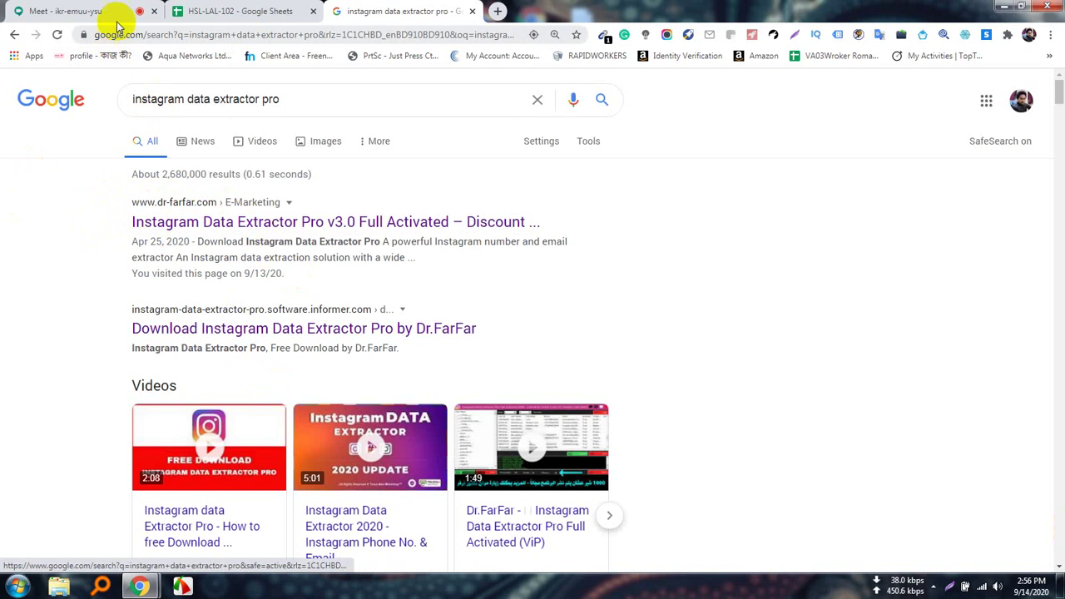
pyautogui.click(117, 18)
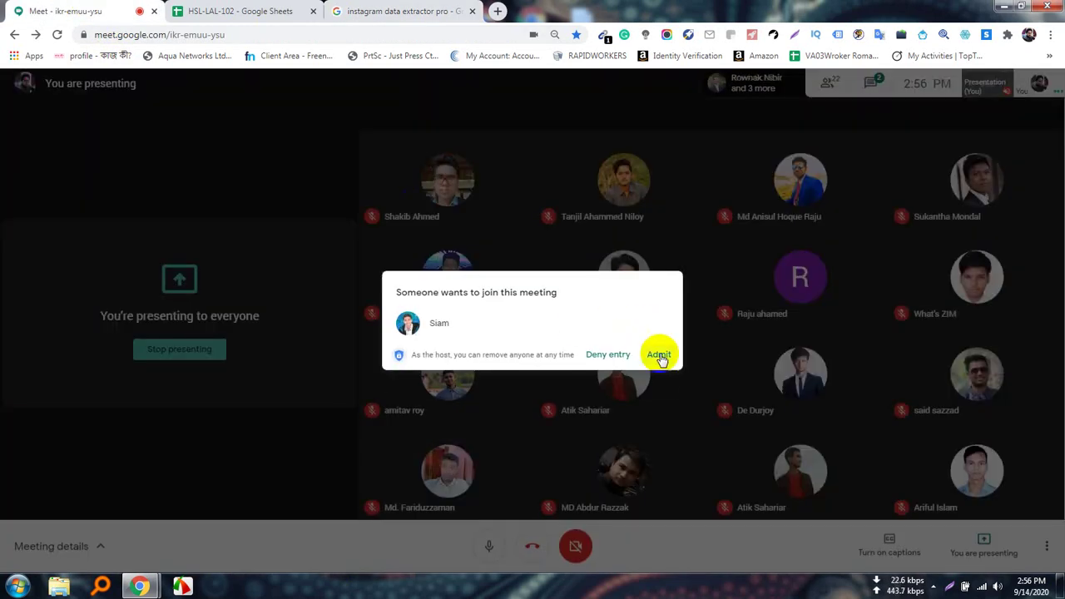
pyautogui.click(665, 355)
pyautogui.click(405, 11)
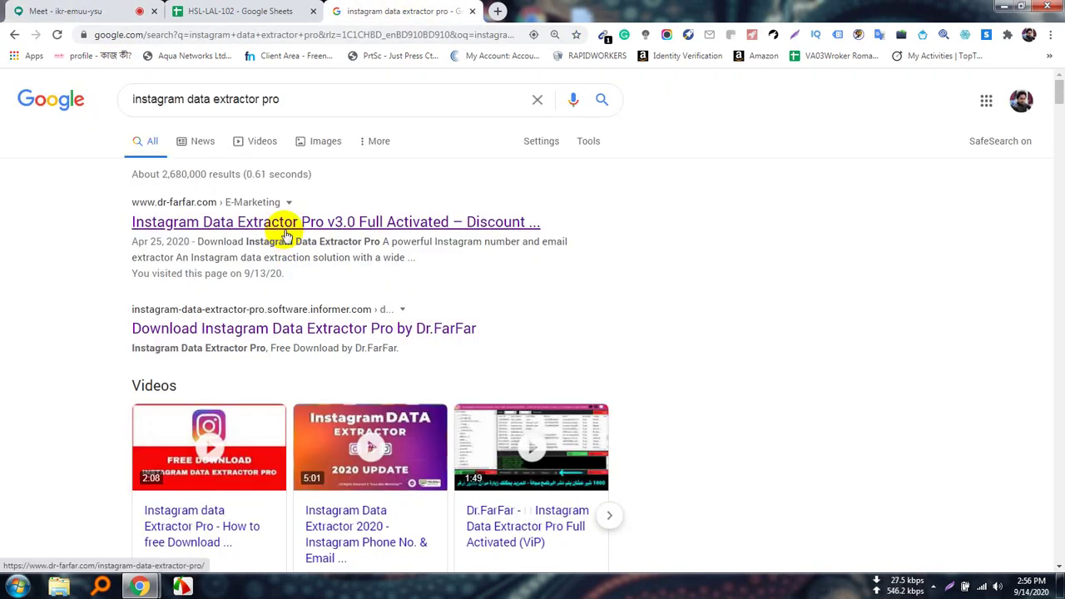
pyautogui.click(282, 222)
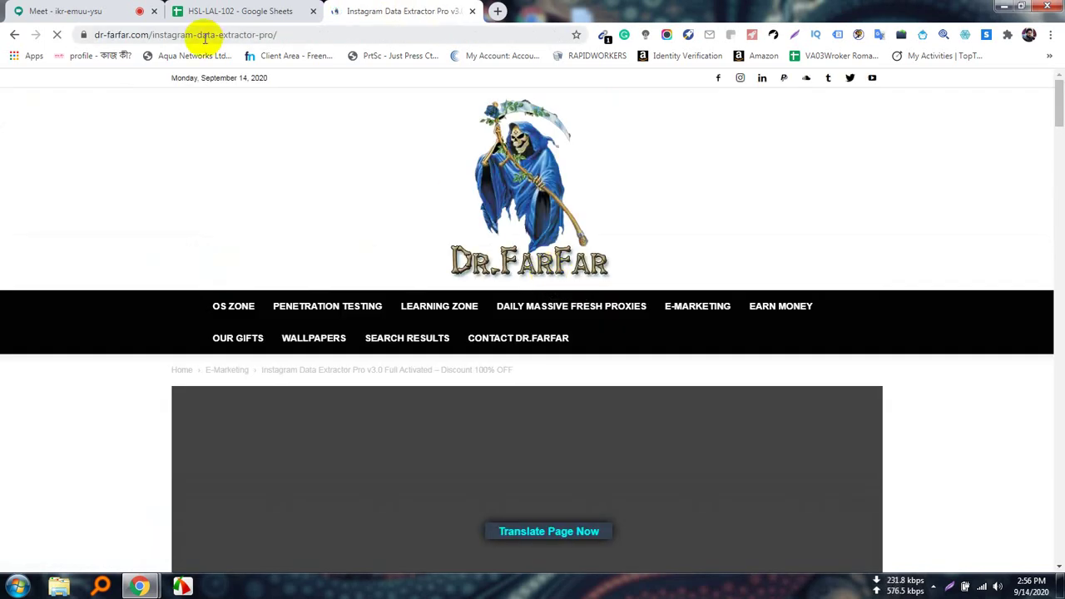
# Copy the Instagram Data Extractor Pro page's web address.
pyautogui.click(190, 34)
pyautogui.rightClick(191, 34)
pyautogui.click(233, 107)
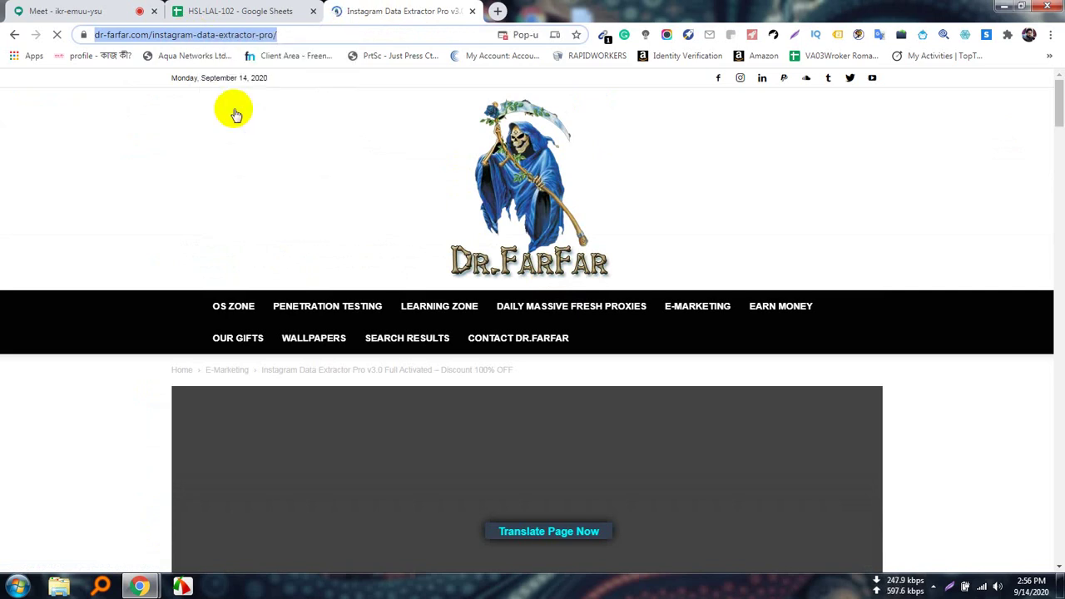
# Open WhatsApp Web from whatsapp.com in a new tab.
pyautogui.click(71, 12)
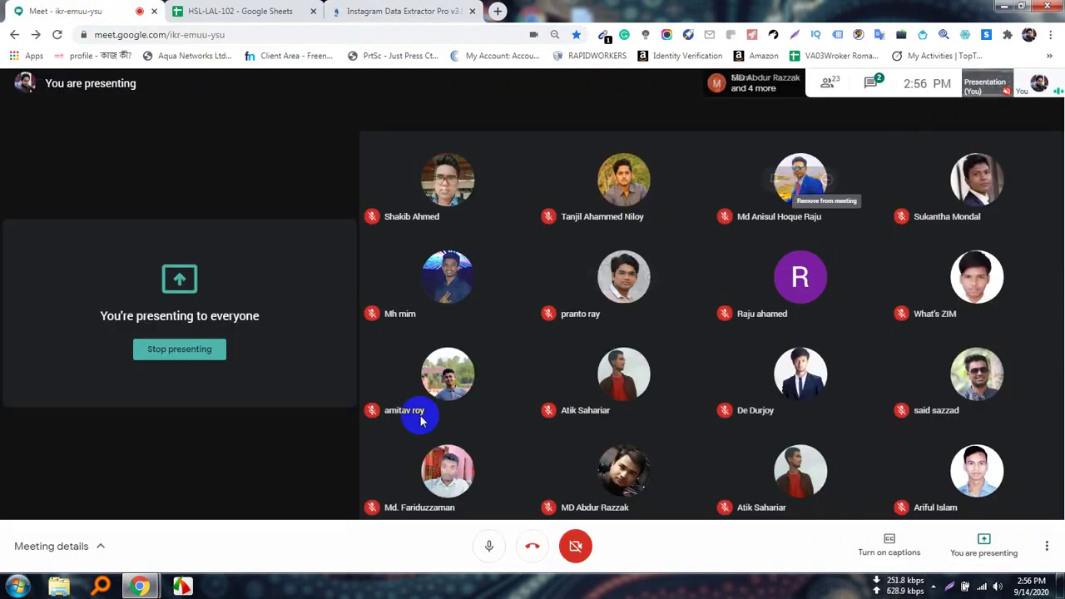
pyautogui.click(496, 12)
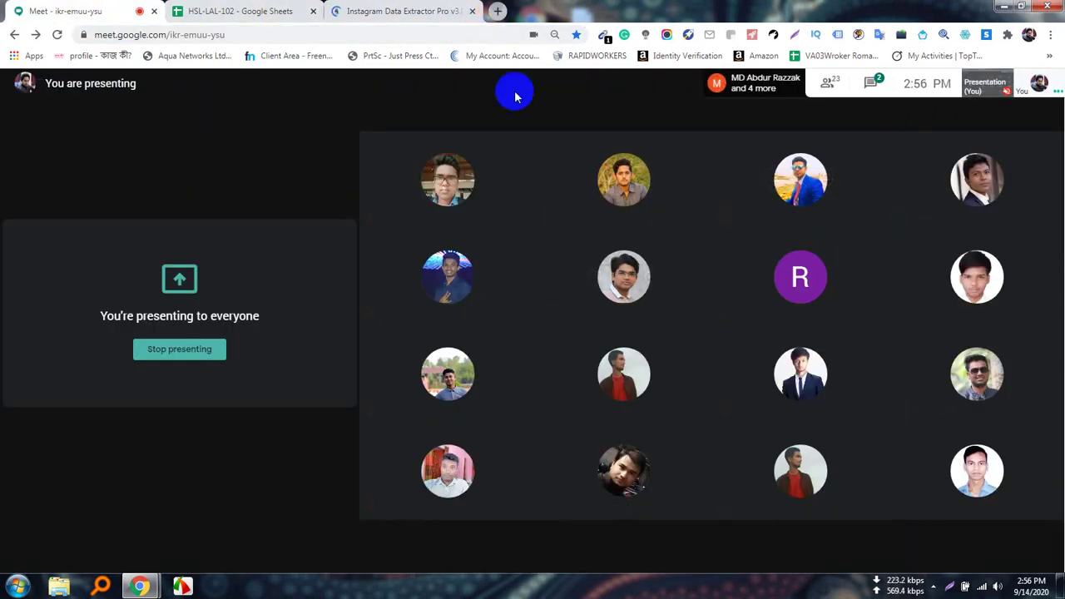
pyautogui.write('whats')
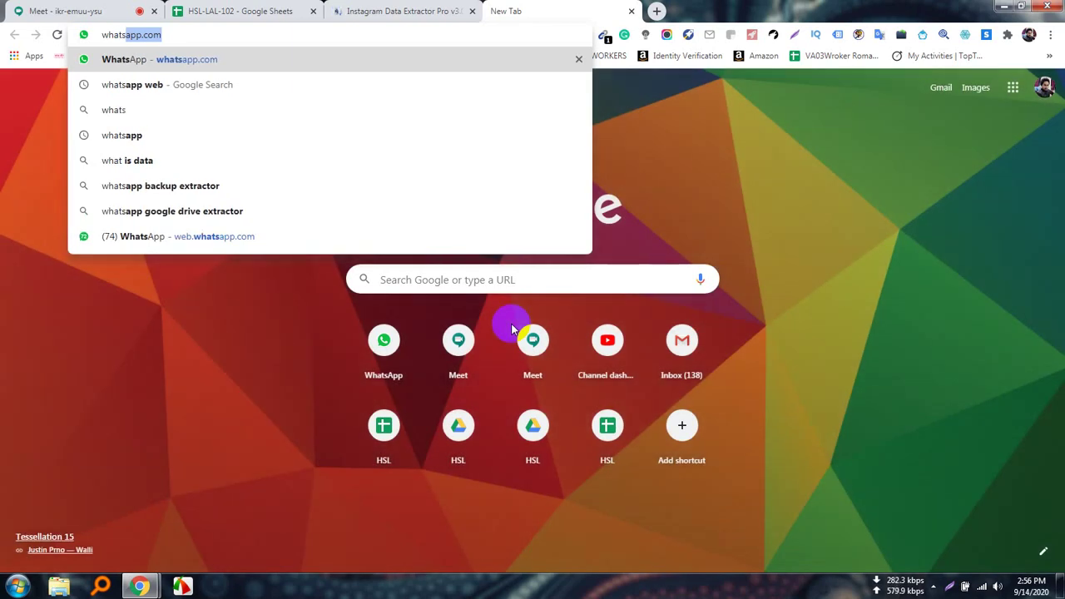
pyautogui.press('Return')
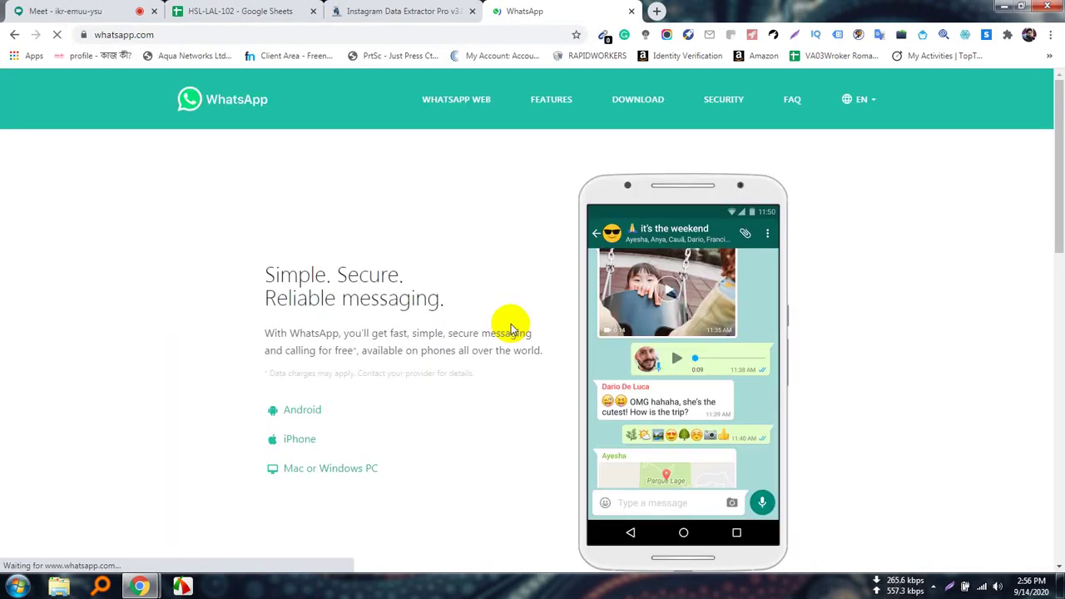
pyautogui.click(471, 103)
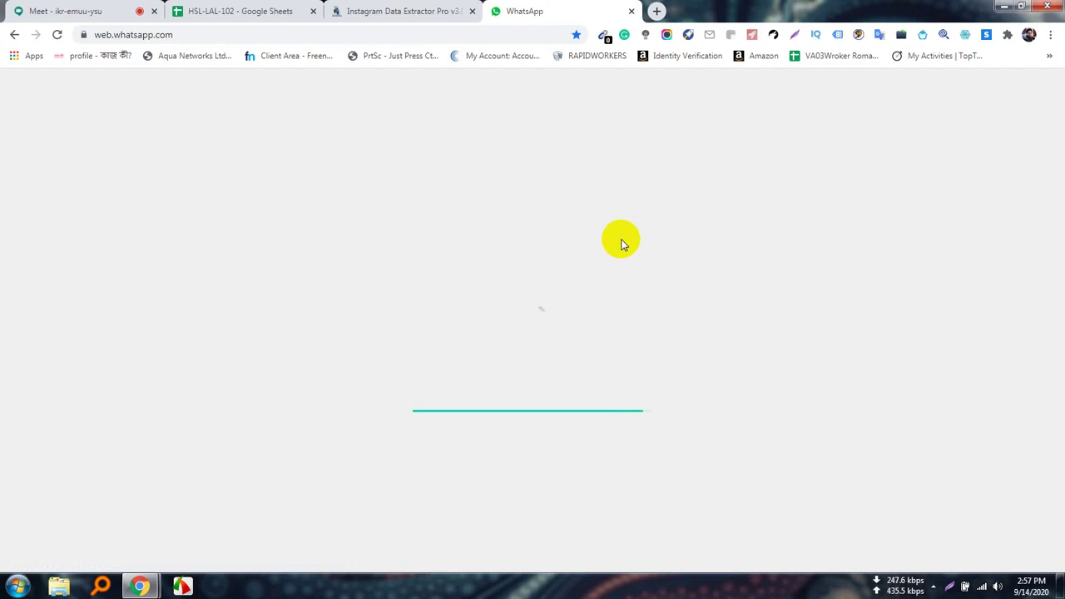
# Skim the Instagram Data Extractor Pro page, then return to the WhatsApp Web chats.
pyautogui.click(435, 10)
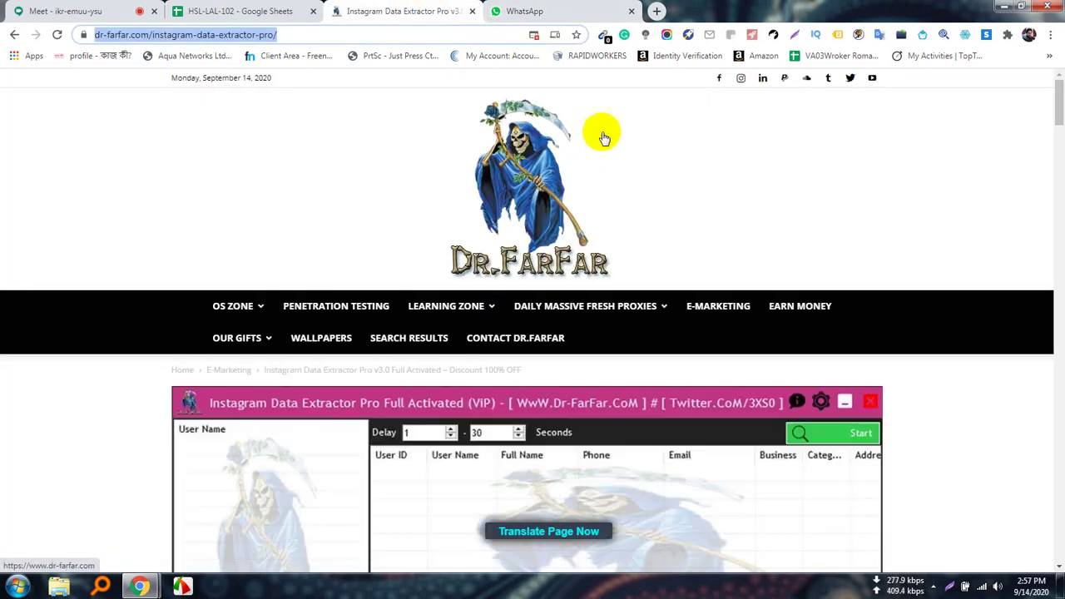
pyautogui.scroll(-15, 566, 419)
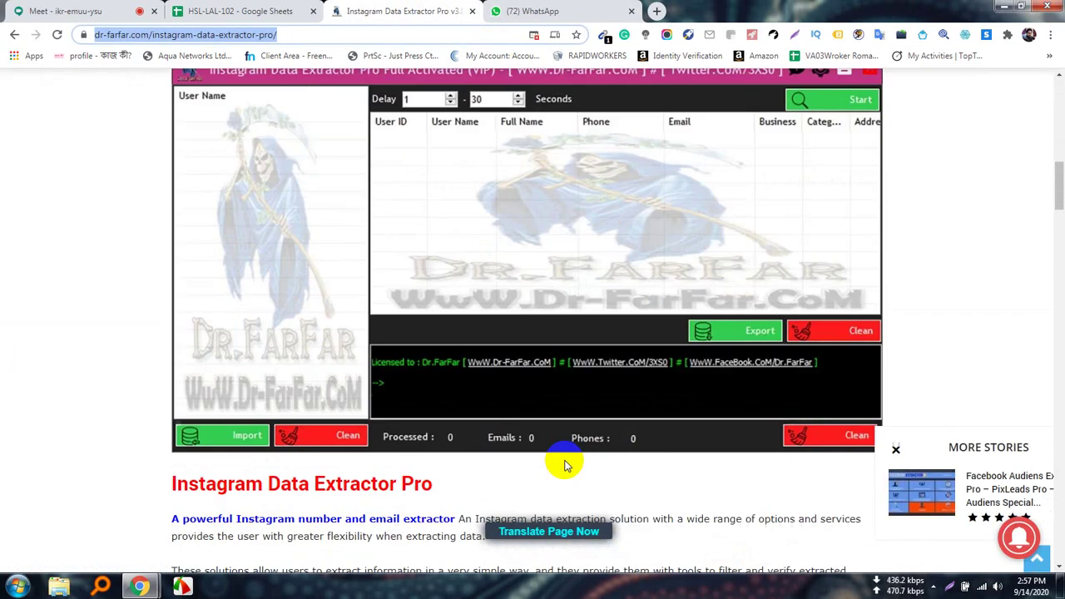
pyautogui.scroll(15, 565, 466)
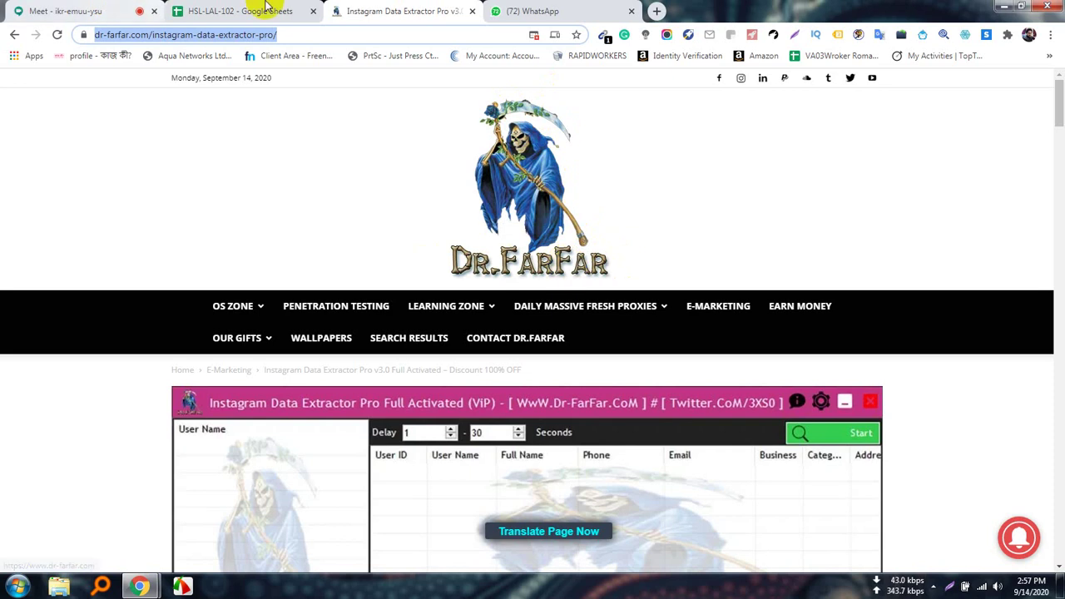
pyautogui.click(536, 11)
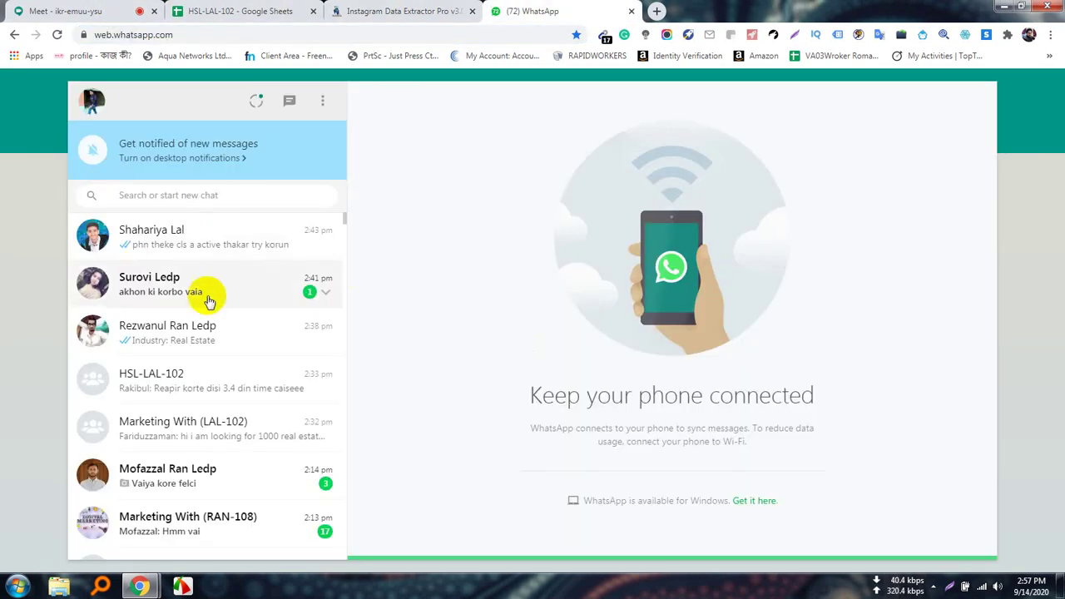
# Paste and send the dr-farfar.com extractor page link in the HSL-LAL-102 WhatsApp group.
pyautogui.click(196, 378)
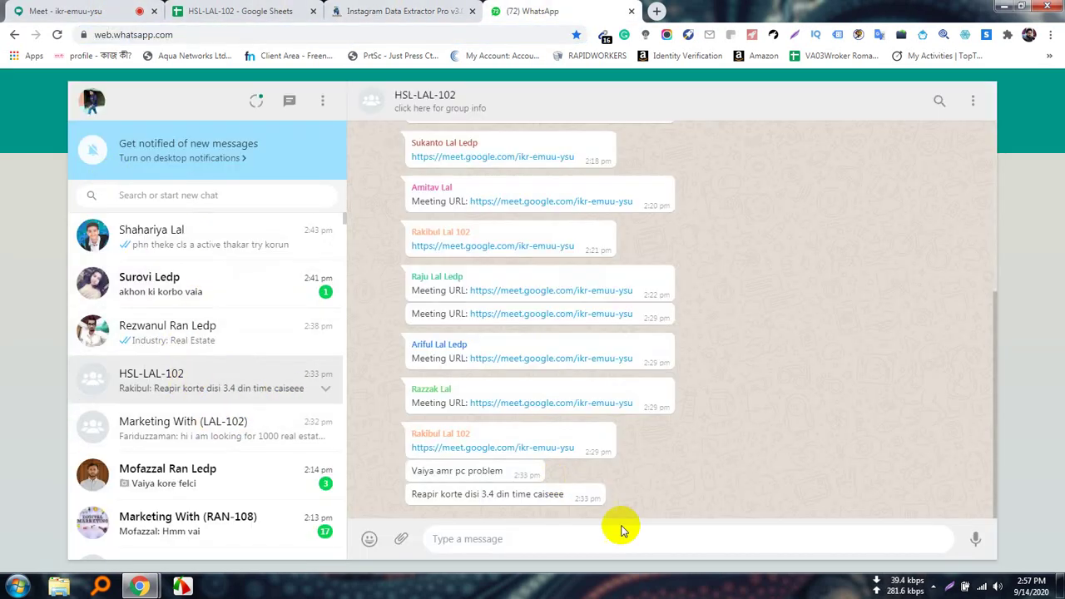
pyautogui.hotkey('ctrl', 'v')
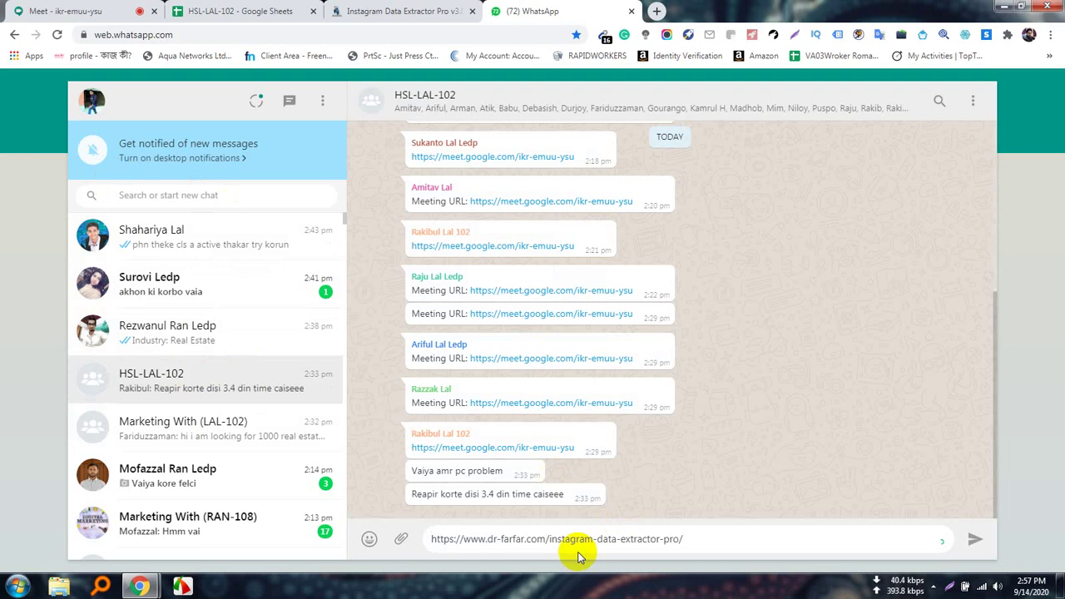
pyautogui.press('Return')
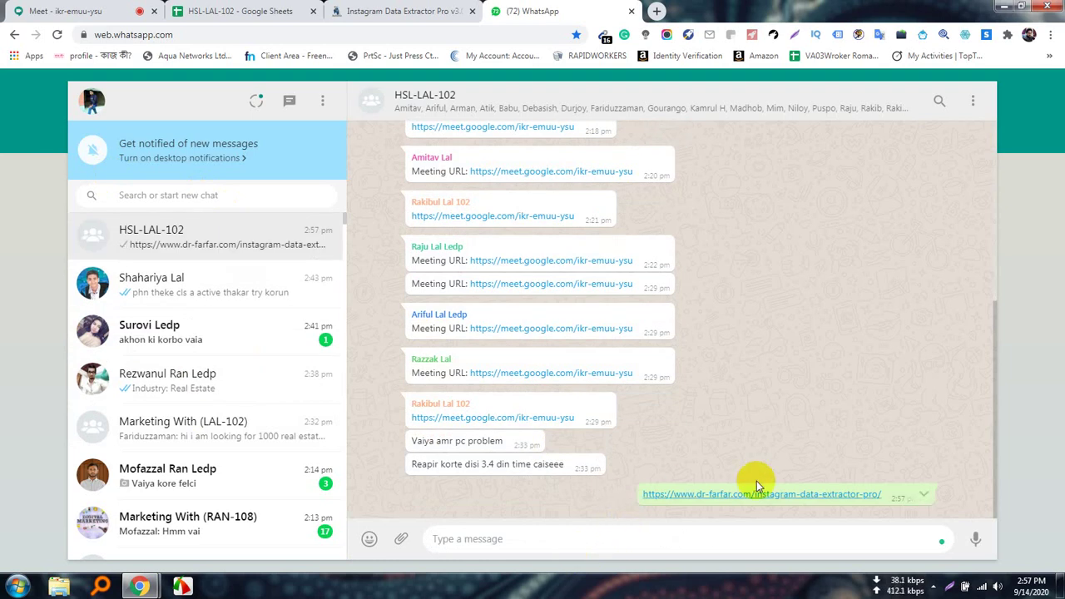
pyautogui.click(80, 9)
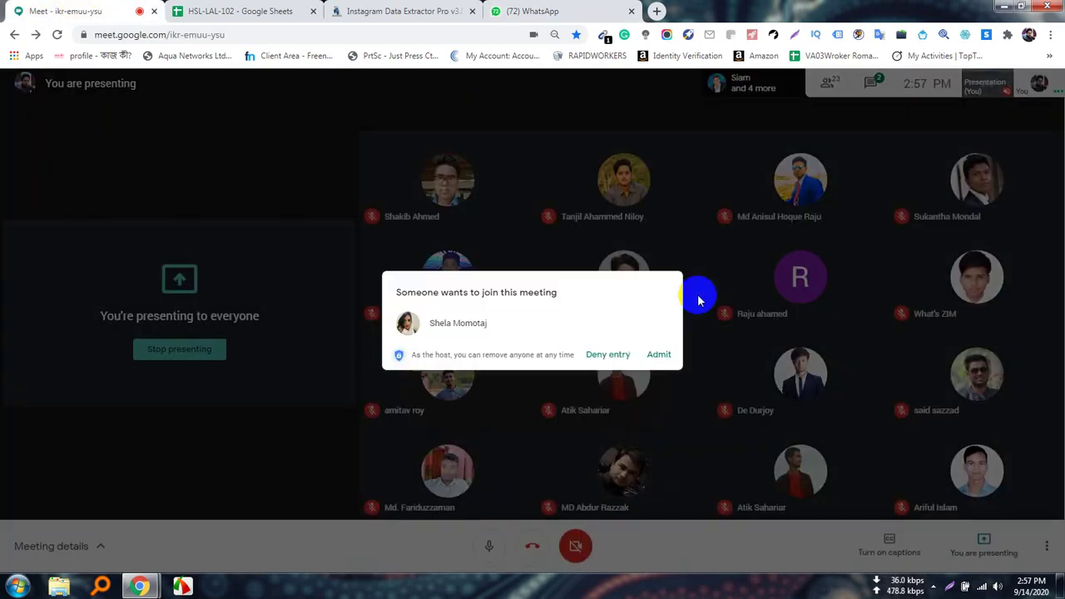
# Admit the waiting participant and go back to the Dr.FarFar extractor page.
pyautogui.click(659, 355)
pyautogui.click(402, 11)
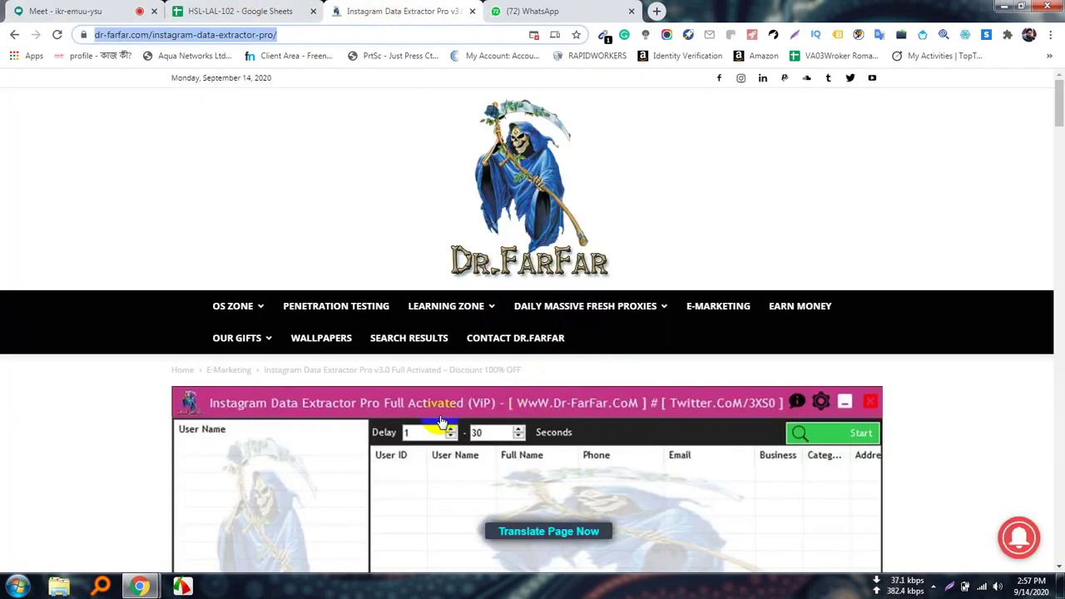
pyautogui.scroll(-7, 442, 423)
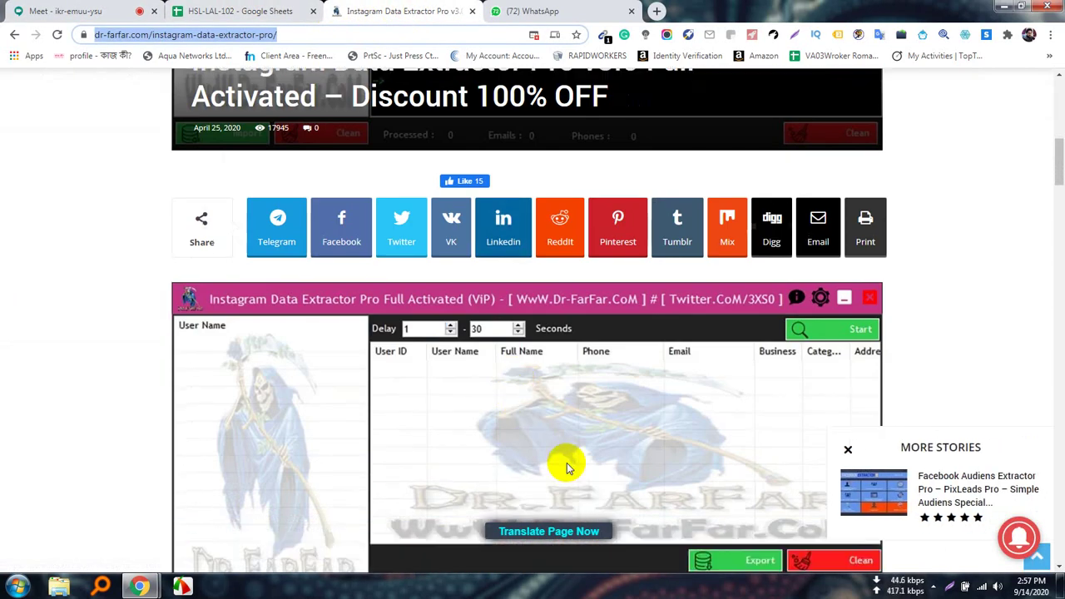
pyautogui.scroll(-6, 567, 463)
# Scroll to the extractor's download links, open Download From Dropapk, and return to Meet.
pyautogui.scroll(7, 574, 470)
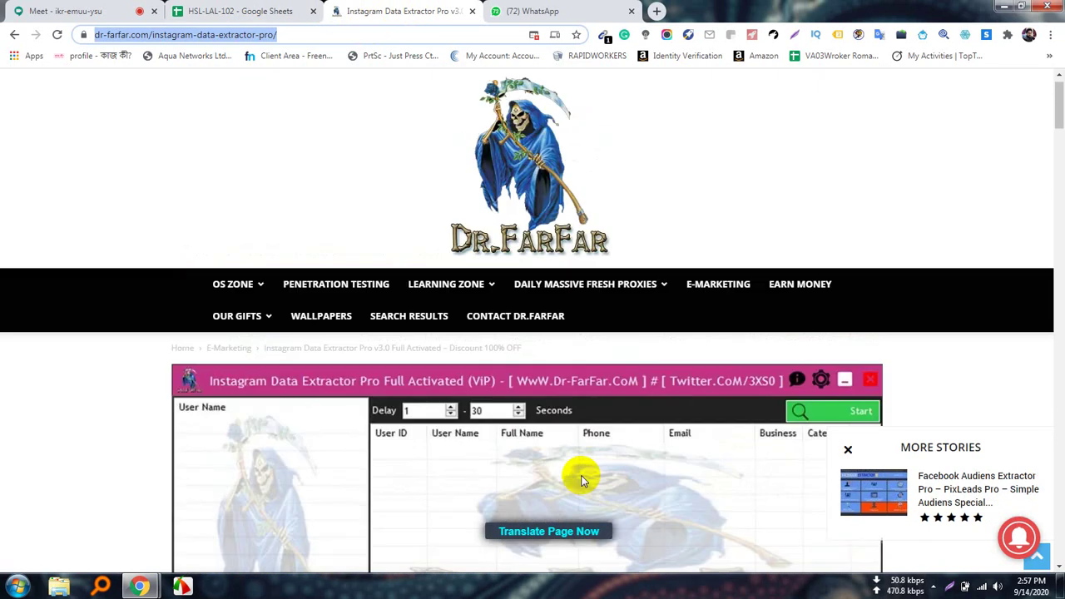
pyautogui.scroll(-5, 583, 483)
pyautogui.scroll(-3, 591, 487)
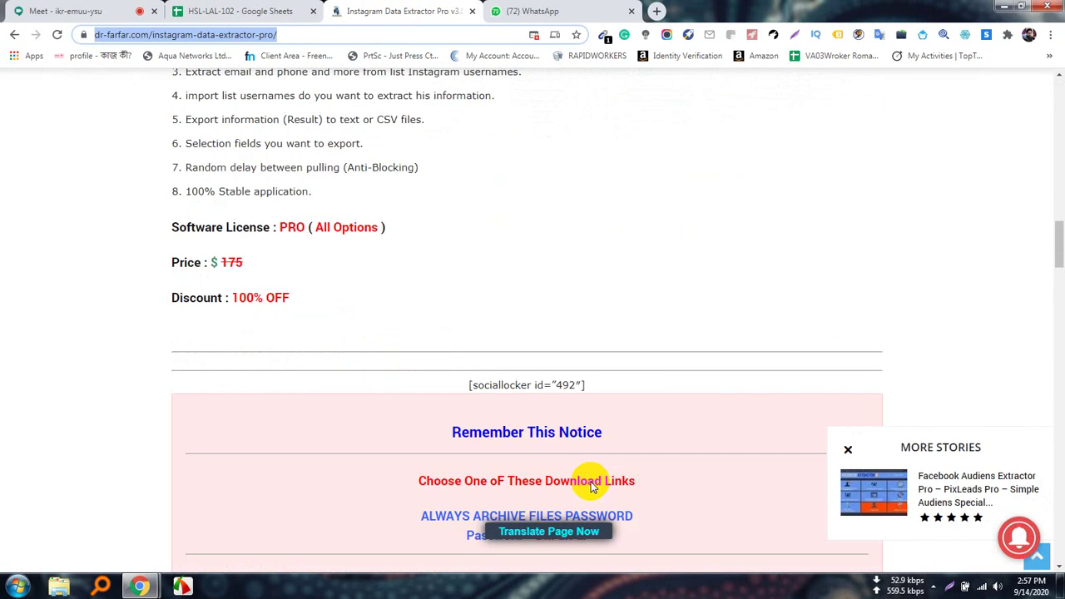
pyautogui.scroll(-4, 577, 396)
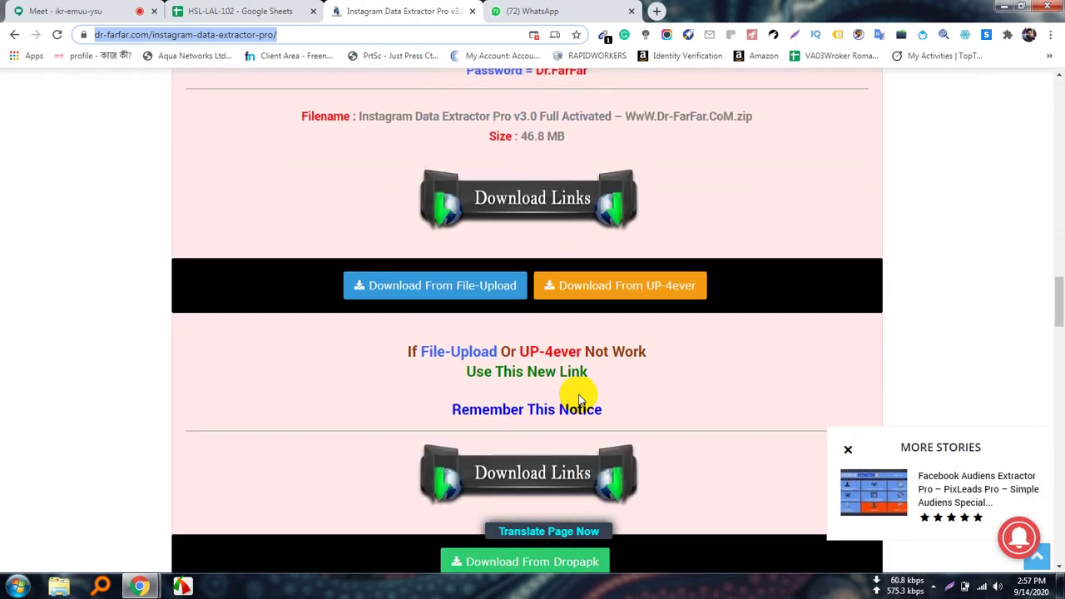
pyautogui.scroll(2, 580, 400)
pyautogui.scroll(-1, 580, 400)
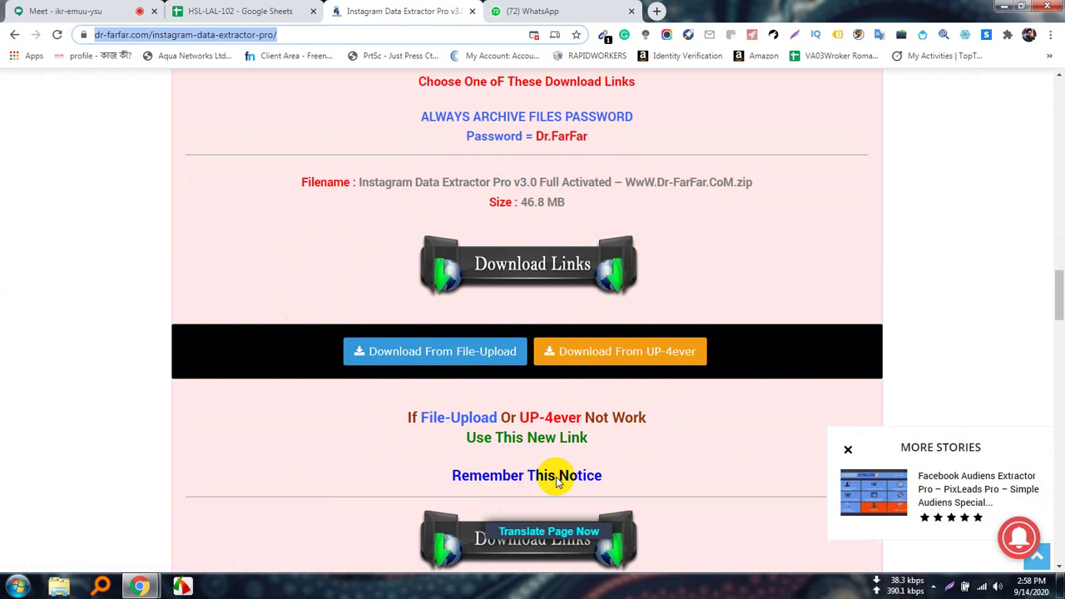
pyautogui.scroll(-2, 597, 468)
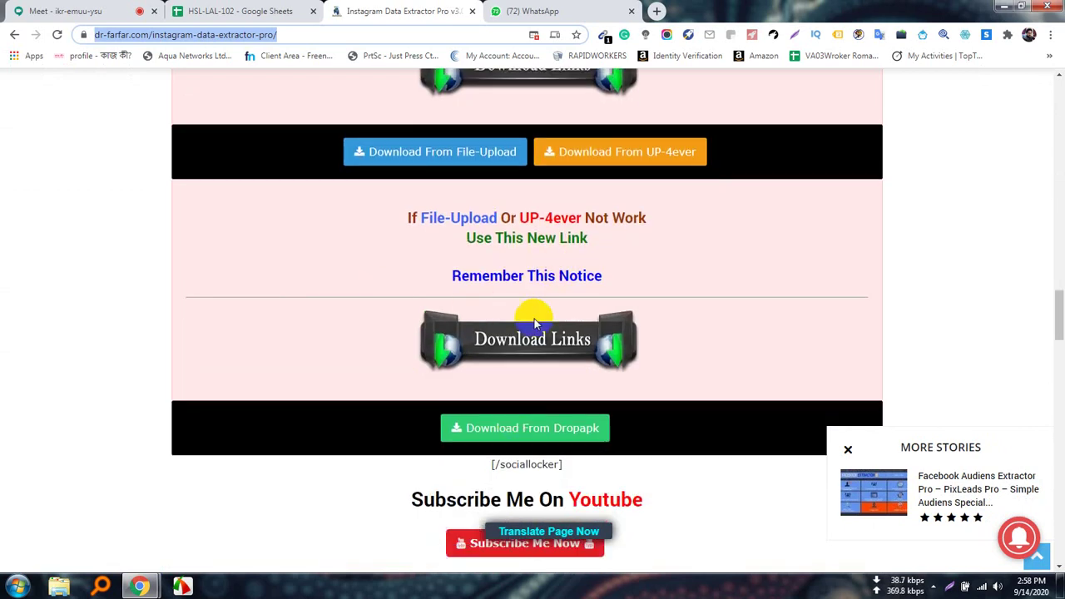
pyautogui.click(451, 430)
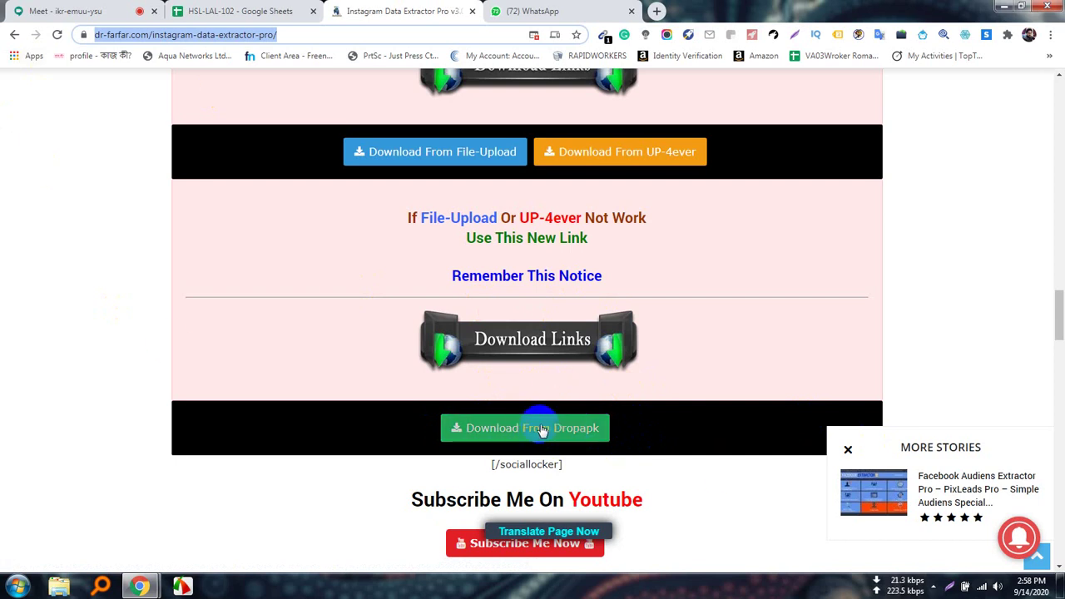
pyautogui.click(65, 8)
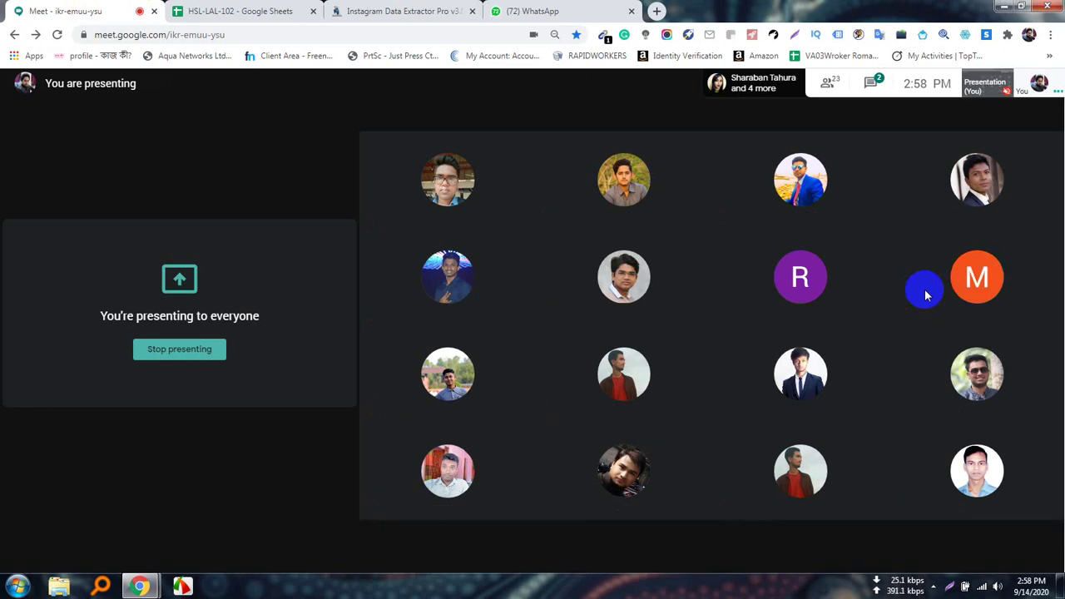
# Open and close the Meet chat, then check the WhatsApp, Dr.FarFar and spreadsheet tabs.
pyautogui.click(877, 87)
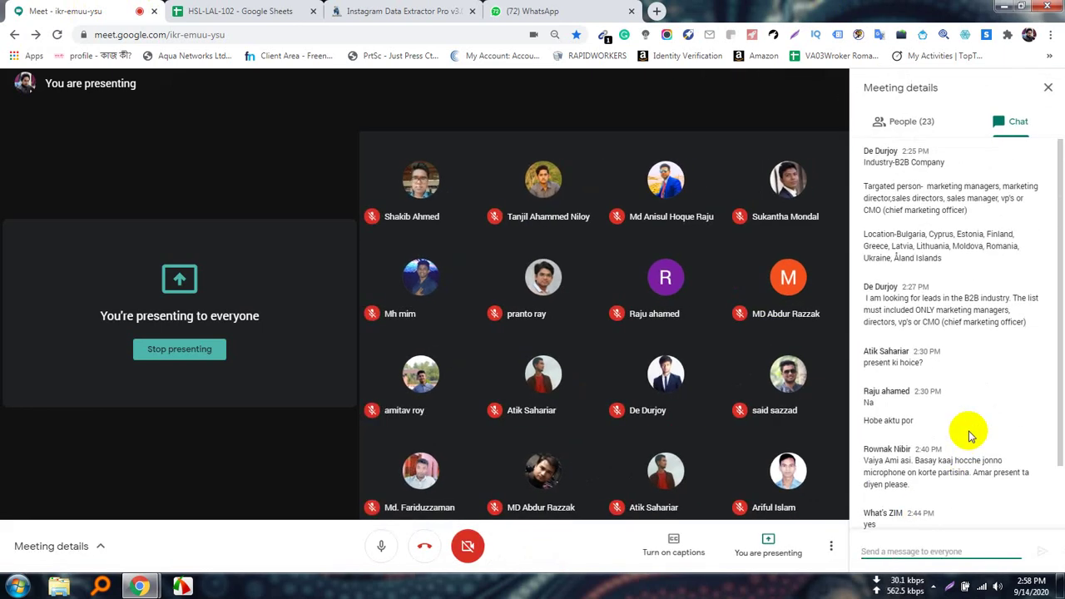
pyautogui.click(1050, 89)
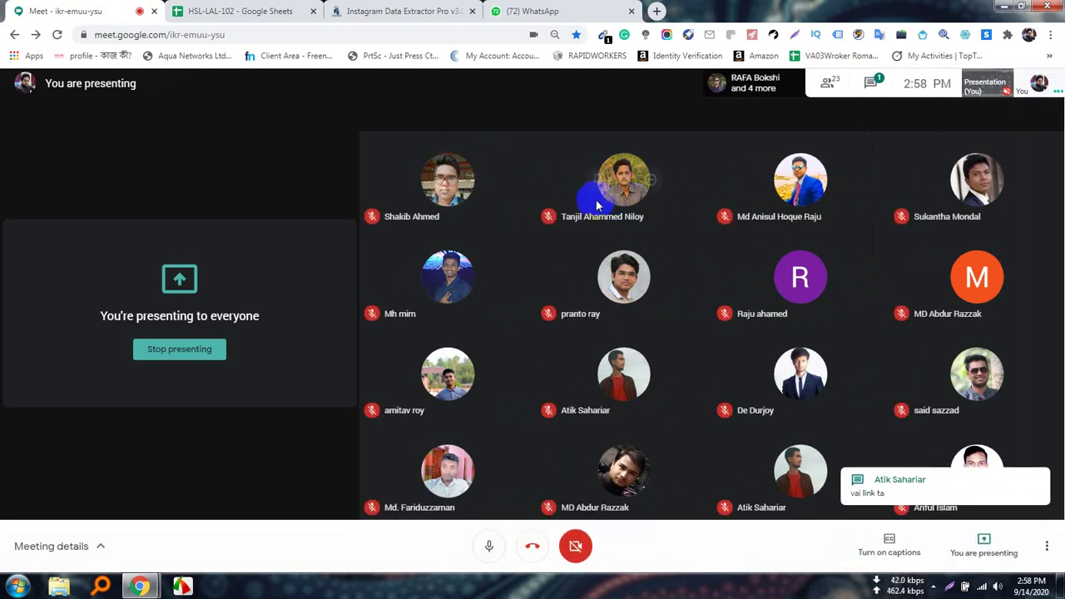
pyautogui.click(539, 10)
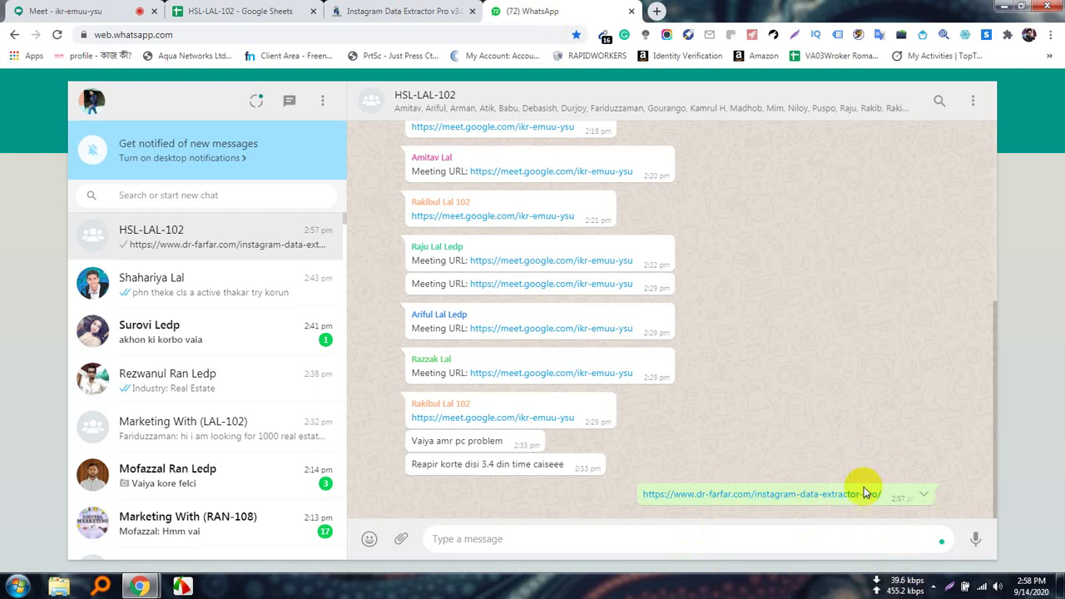
pyautogui.click(406, 9)
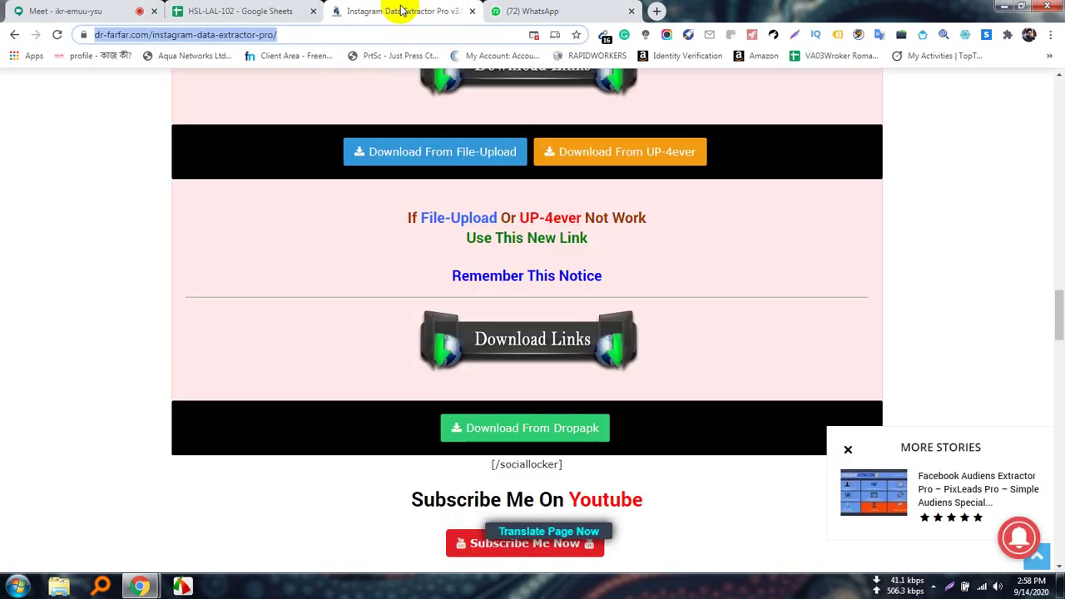
pyautogui.click(270, 10)
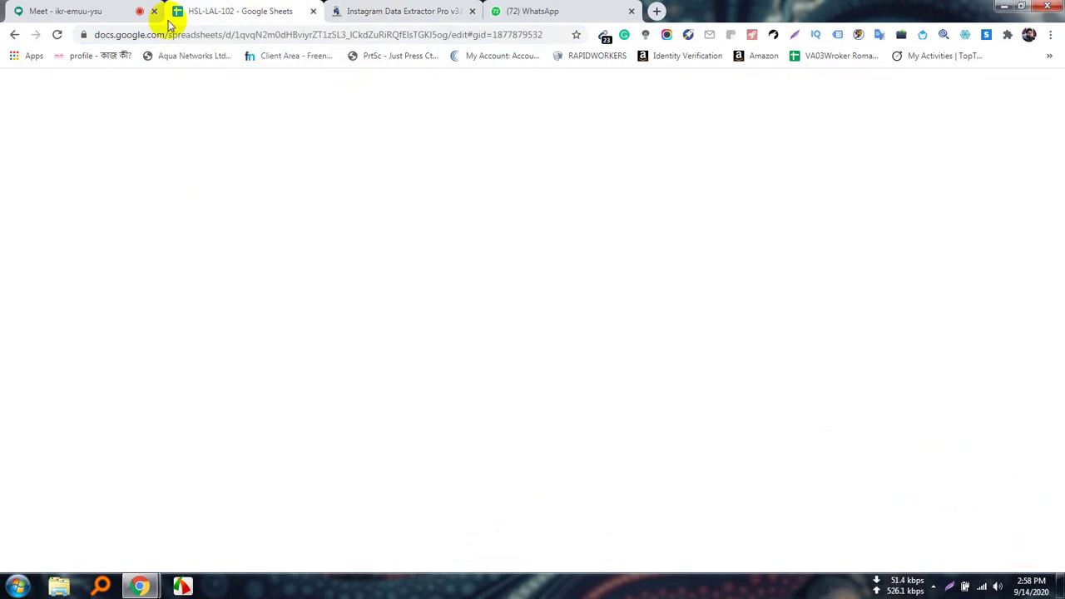
pyautogui.click(67, 10)
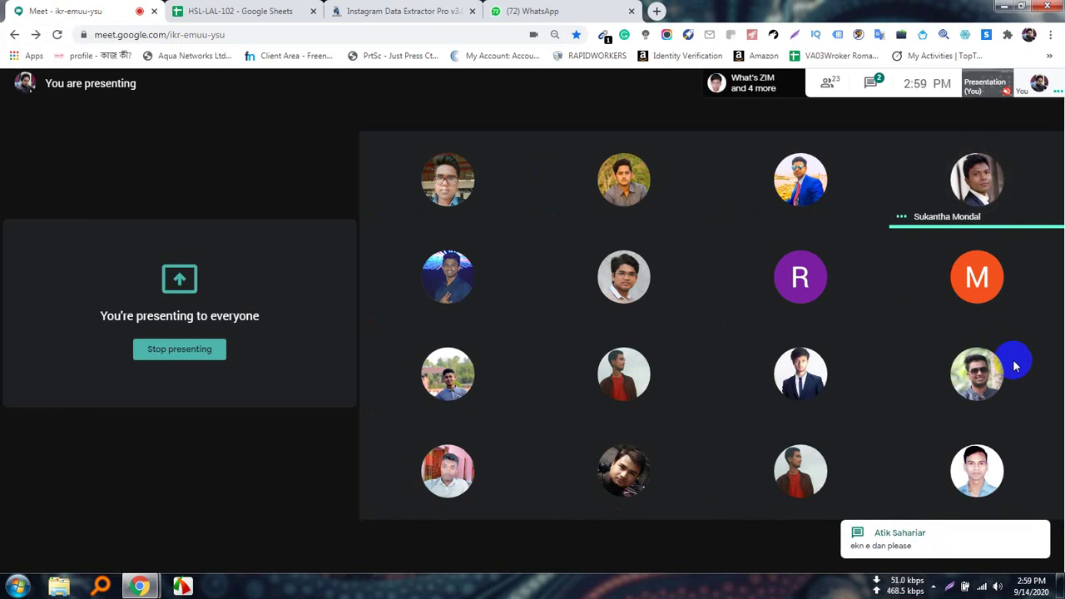
# Paste and send the dr-farfar extractor page link in the Meet chat.
pyautogui.click(881, 92)
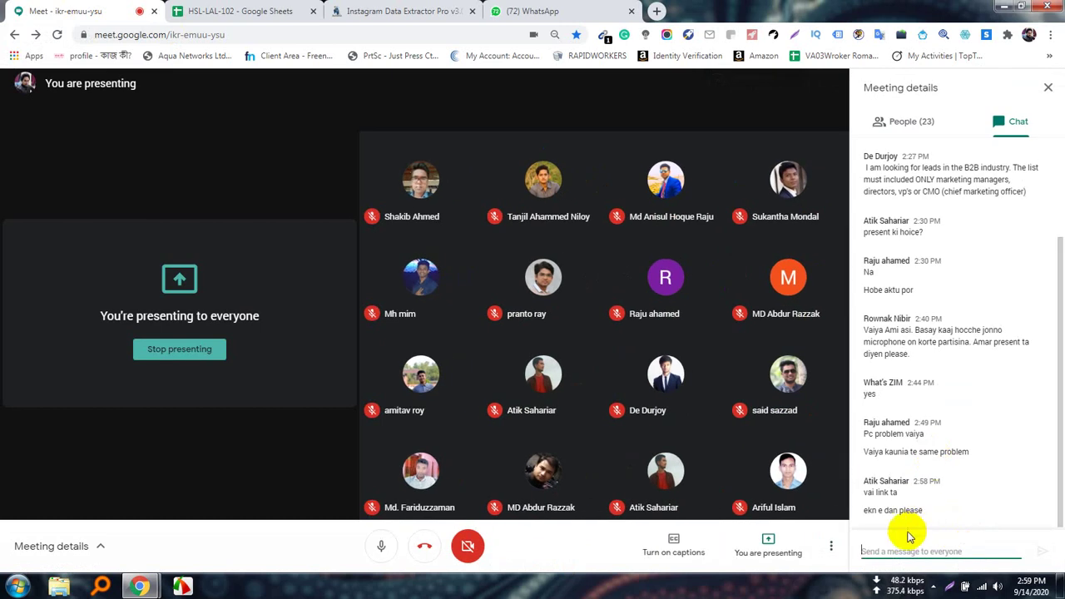
pyautogui.hotkey('ctrl', 'v')
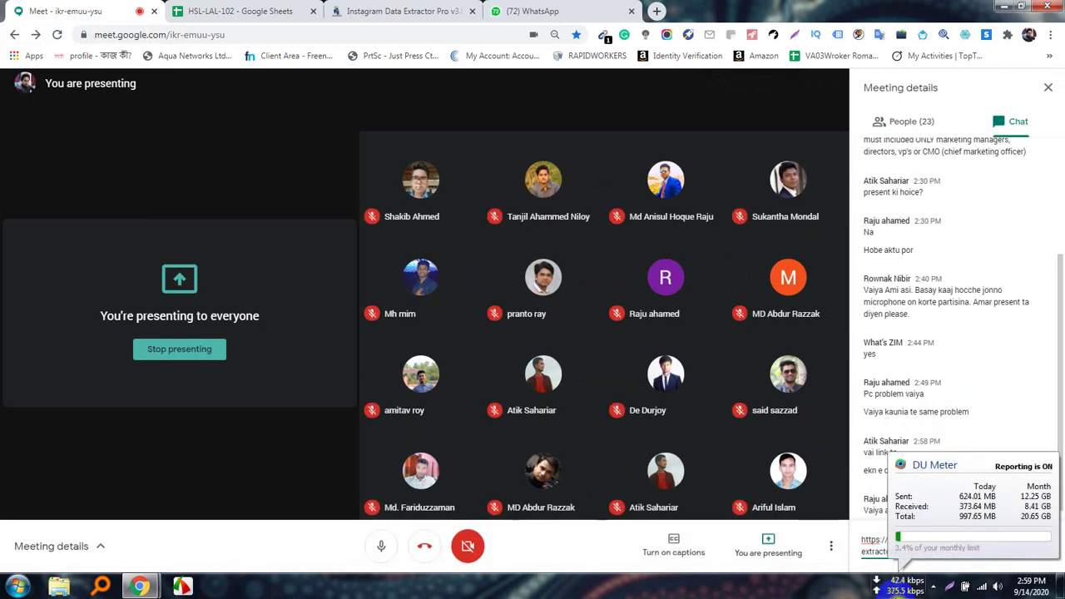
pyautogui.press('Return')
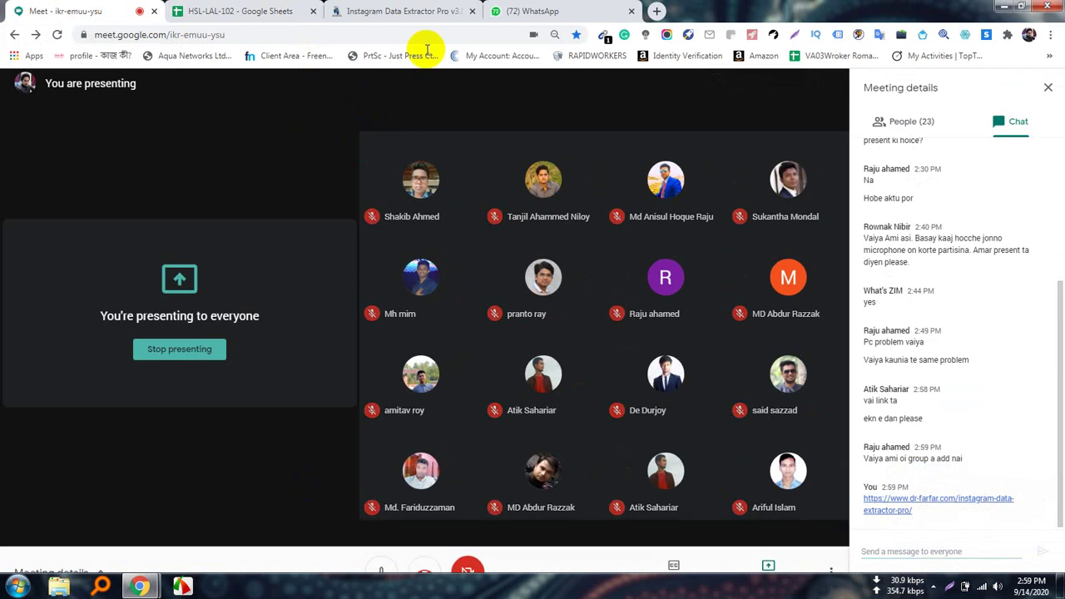
pyautogui.click(399, 10)
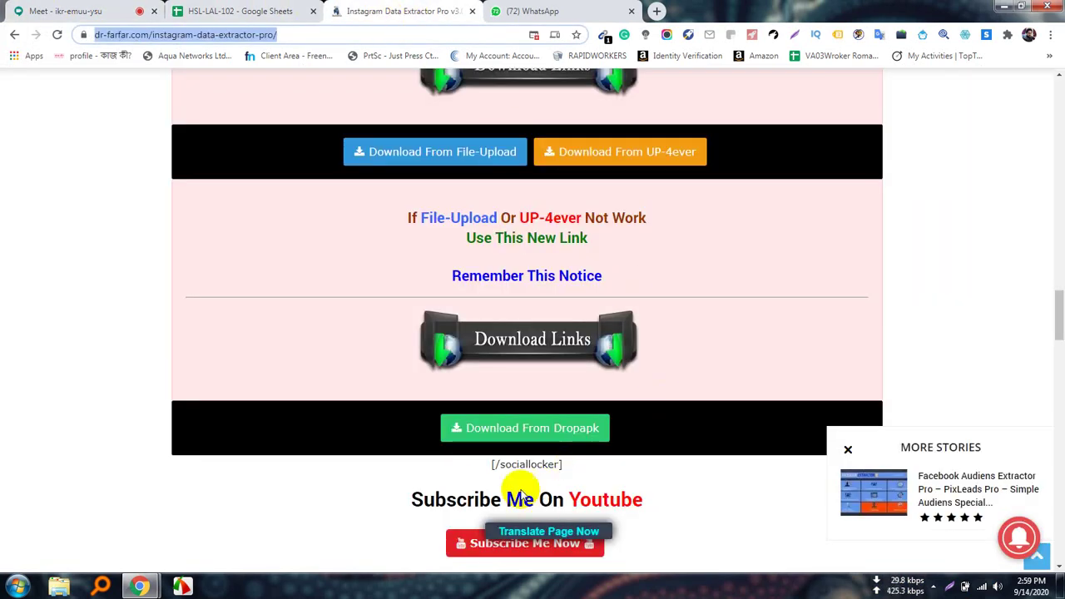
# Open the Dropapk download link so it loads in a Cut URL shortener tab.
pyautogui.click(541, 429)
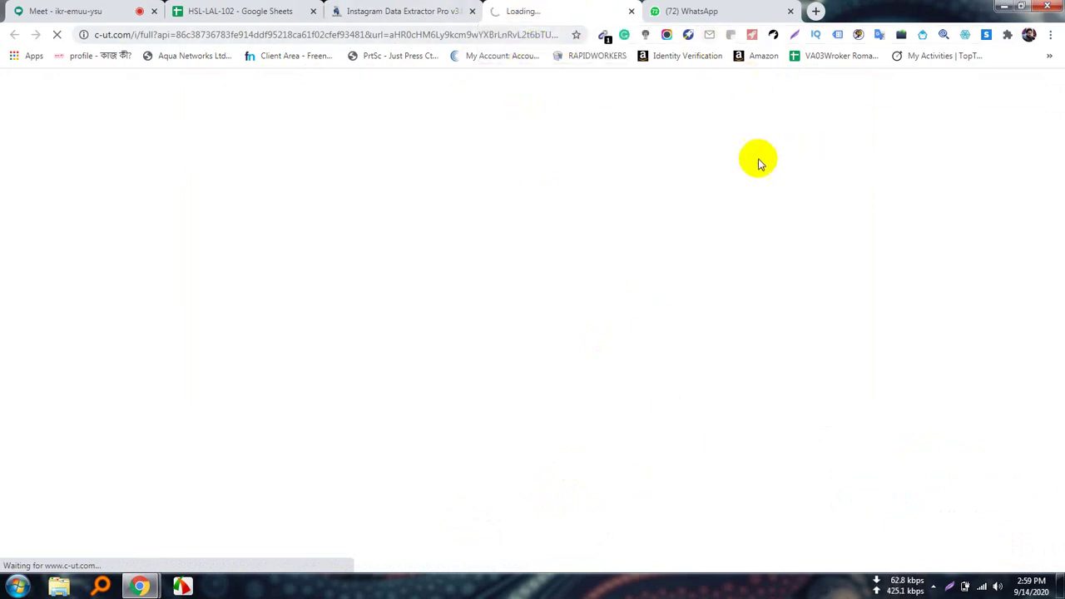
pyautogui.click(416, 6)
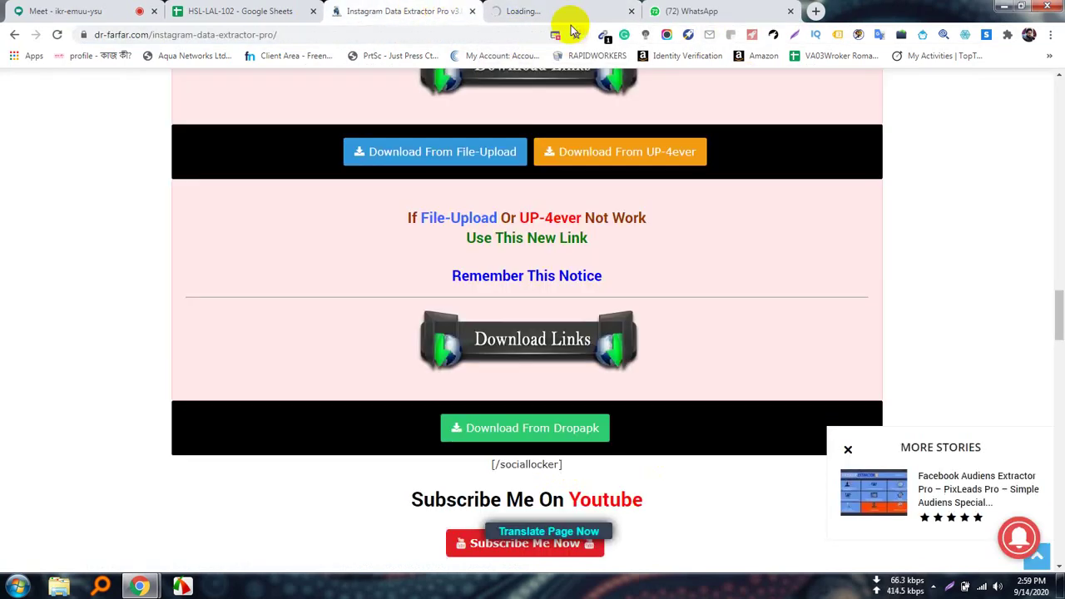
pyautogui.click(554, 14)
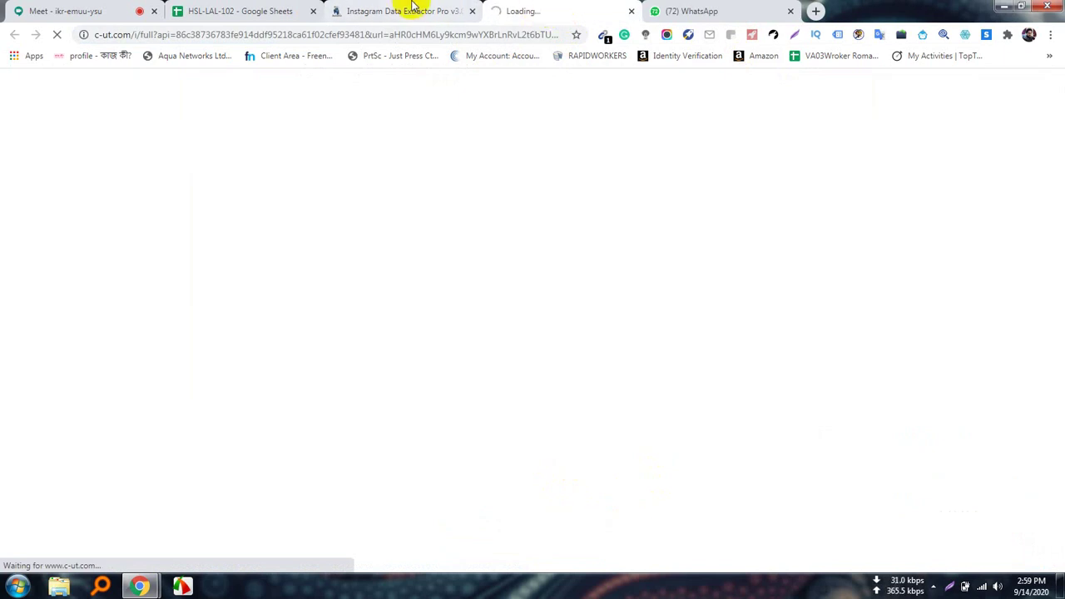
pyautogui.click(411, 7)
pyautogui.click(552, 13)
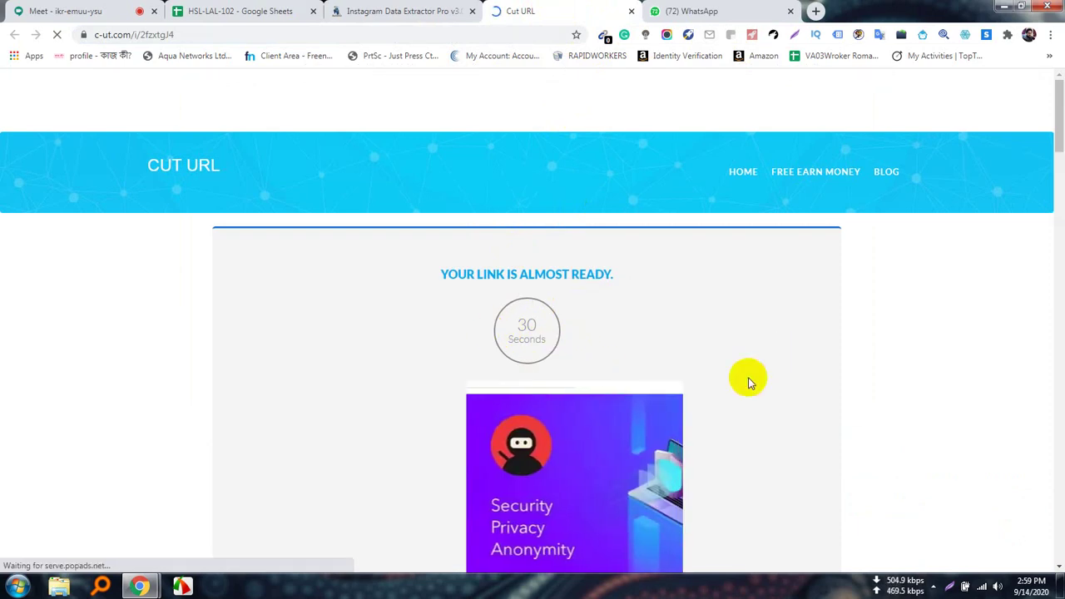
pyautogui.click(933, 585)
pyautogui.click(973, 348)
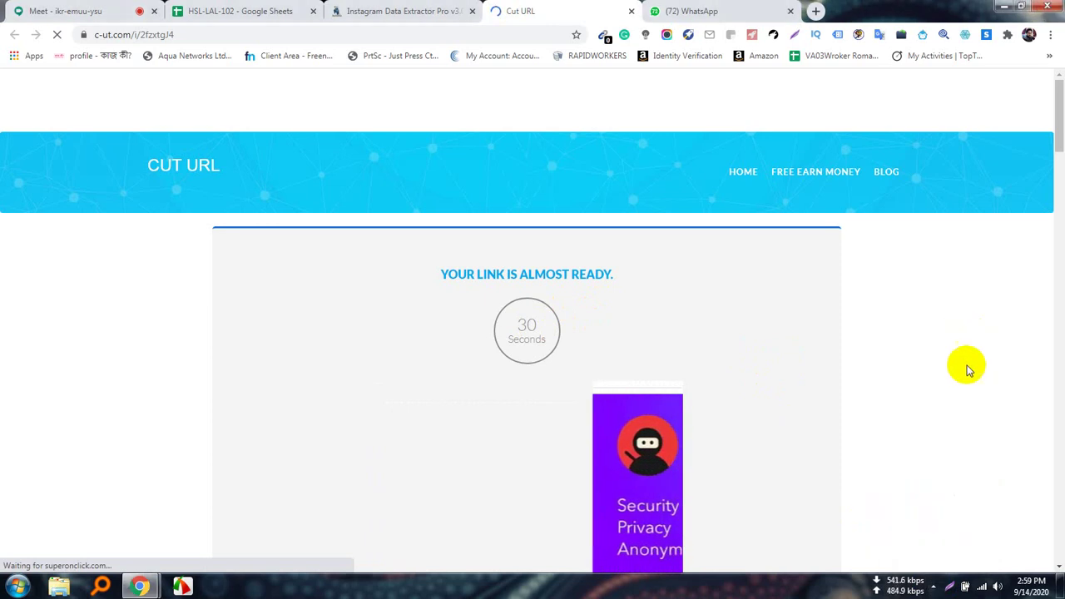
# Close the pop-up ad tab and scroll the Cut URL page while its countdown runs.
pyautogui.click(537, 8)
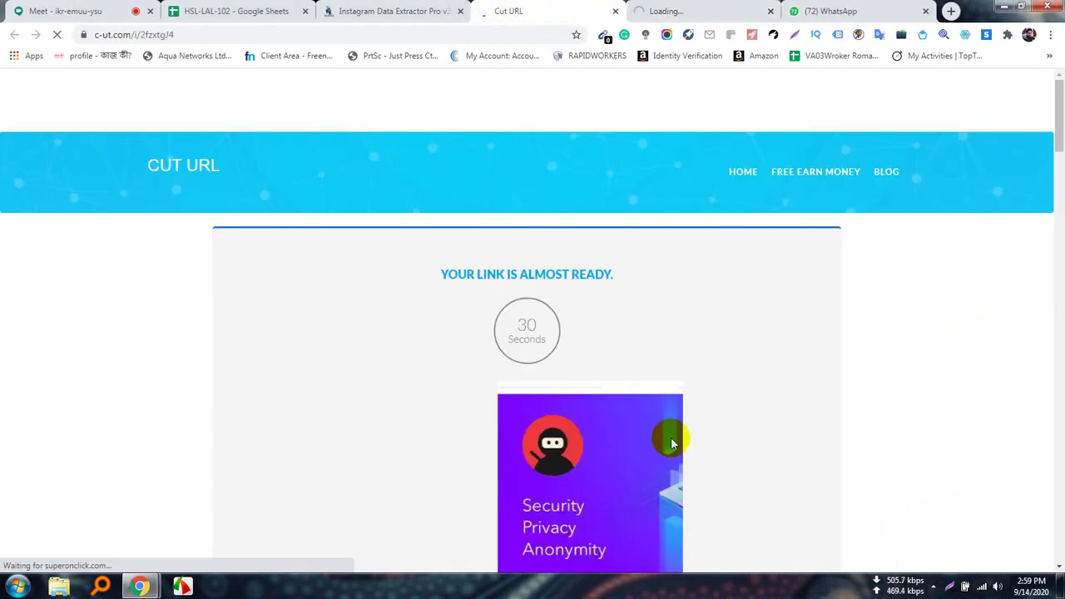
pyautogui.click(717, 14)
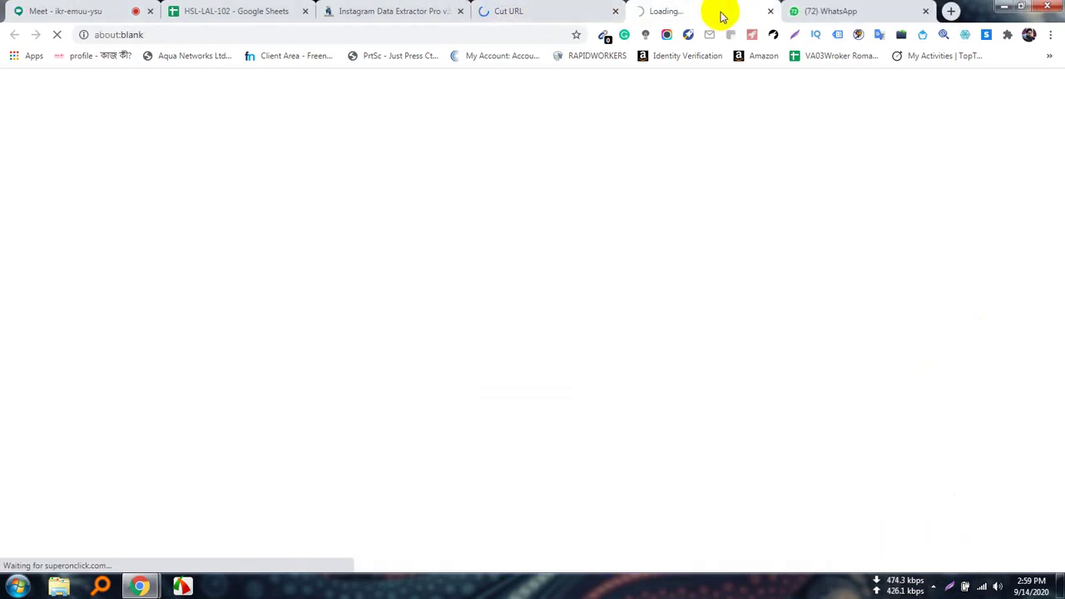
pyautogui.click(771, 11)
pyautogui.scroll(-8, 716, 474)
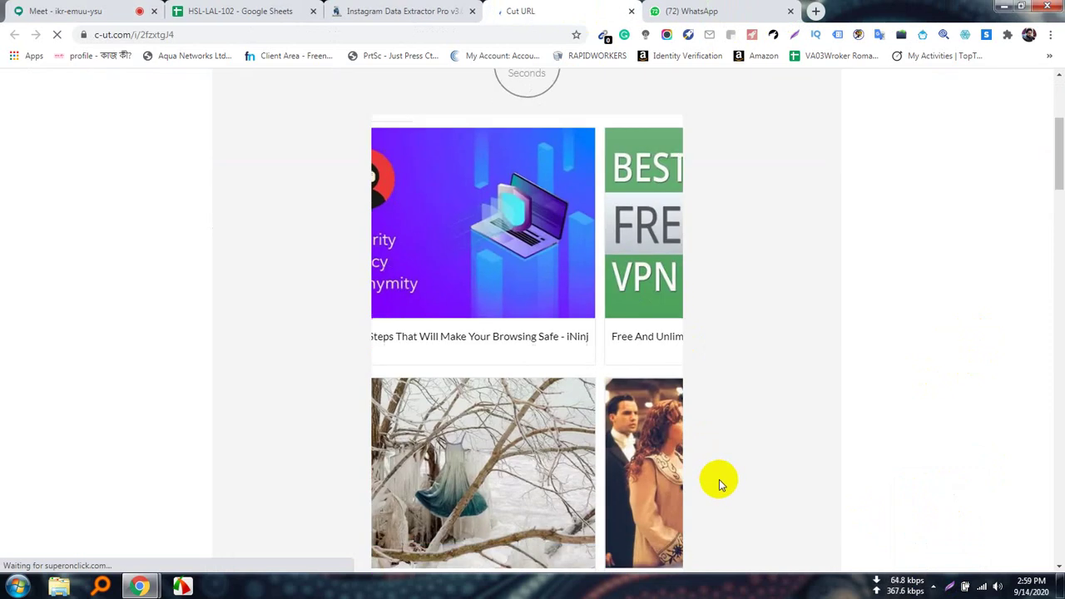
pyautogui.scroll(-15, 719, 479)
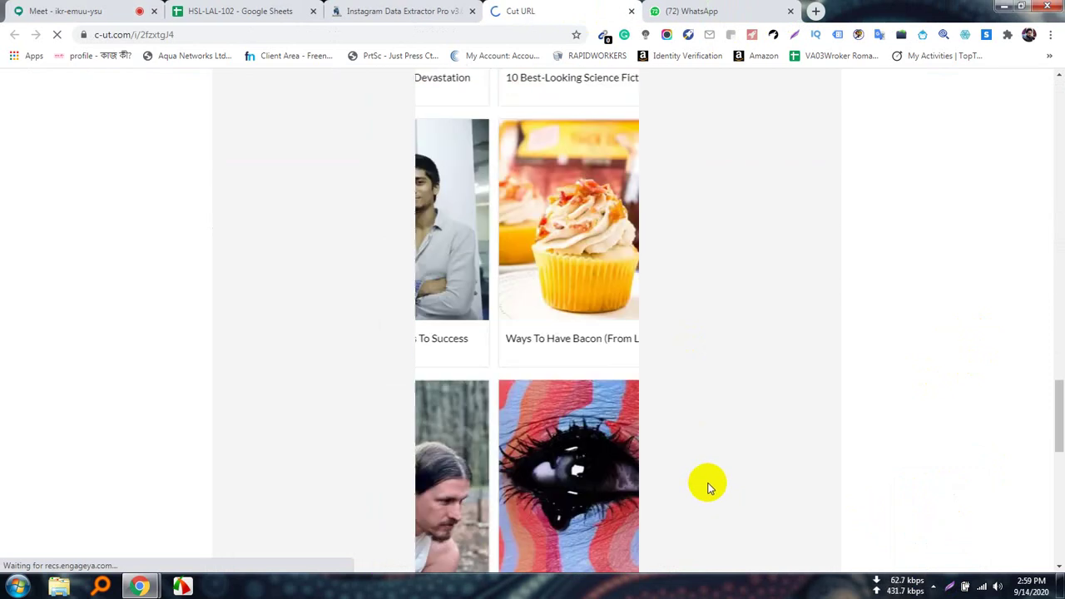
pyautogui.scroll(-5, 711, 496)
pyautogui.scroll(10, 668, 511)
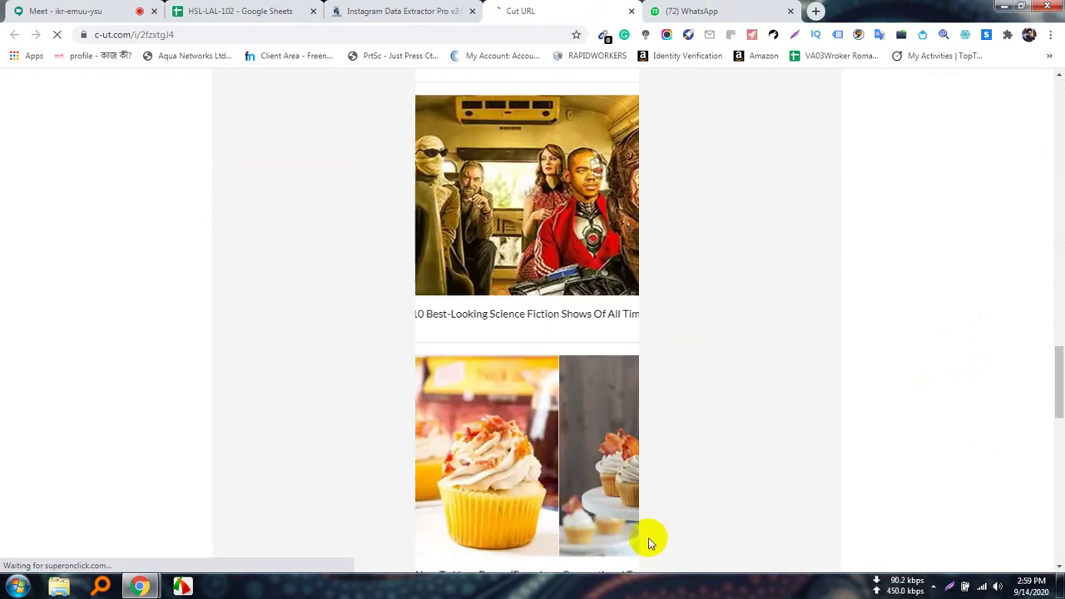
pyautogui.scroll(15, 633, 333)
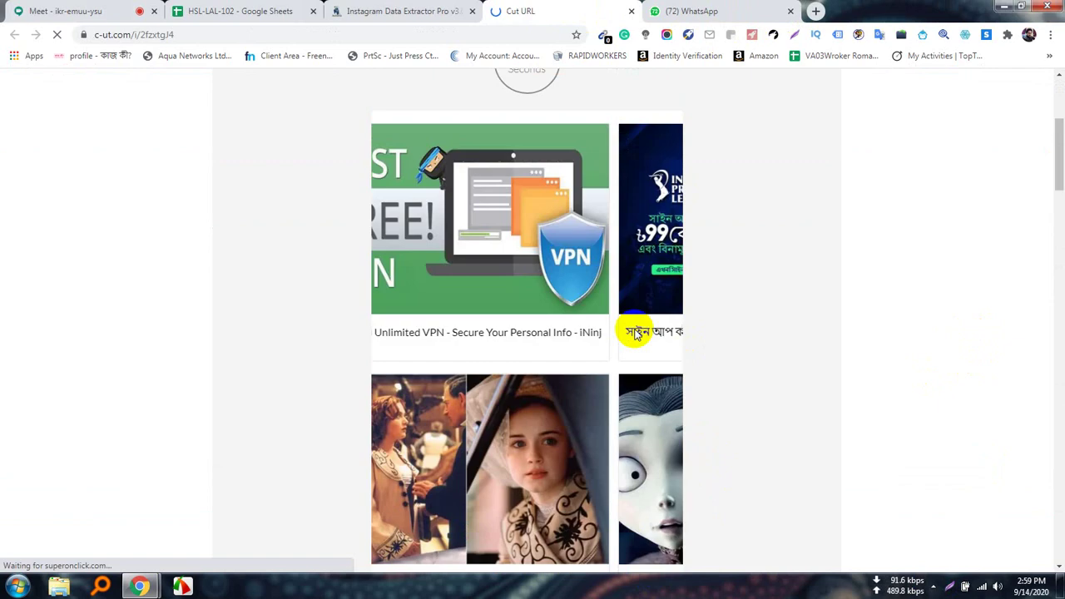
pyautogui.scroll(-5, 617, 350)
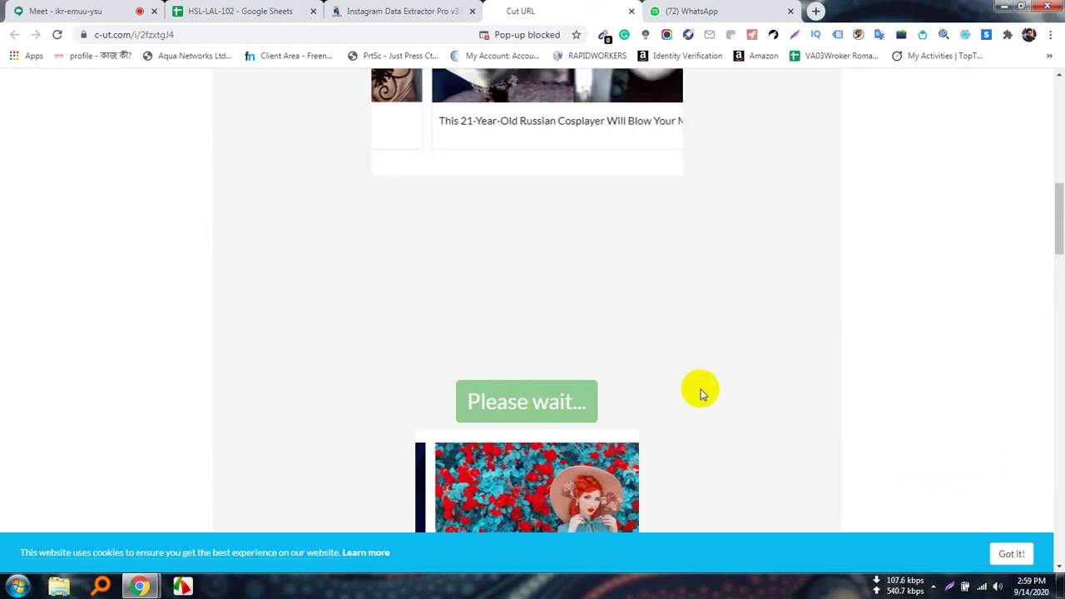
pyautogui.scroll(-2, 695, 389)
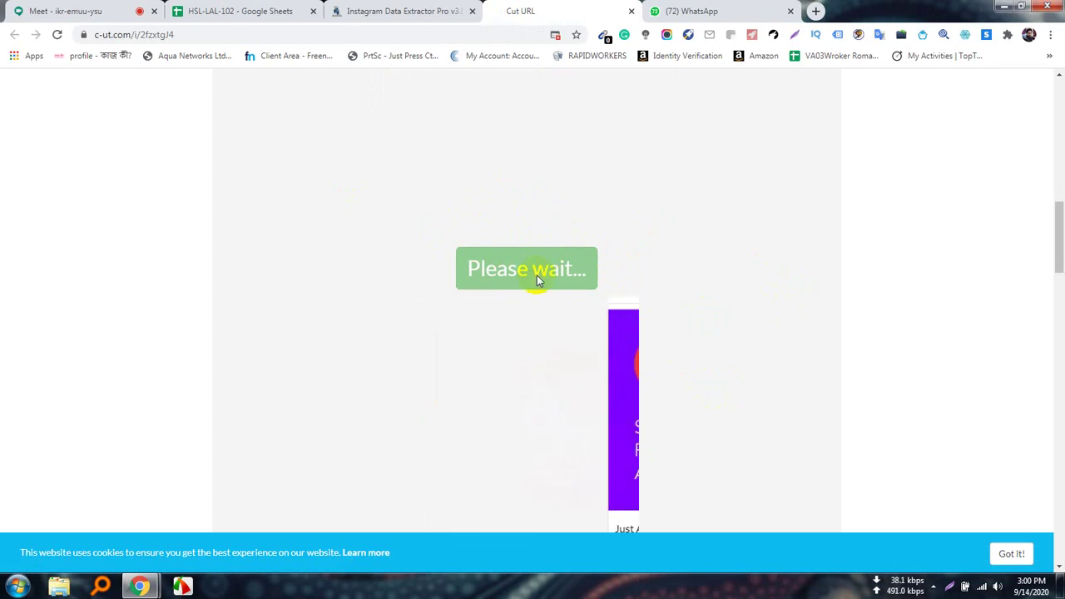
pyautogui.scroll(5, 682, 438)
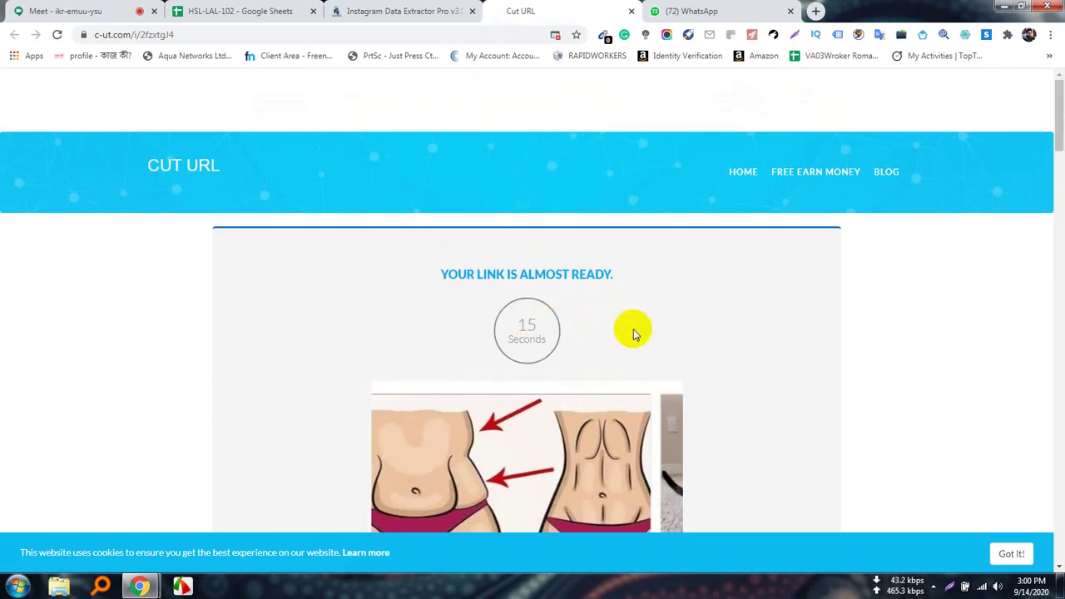
pyautogui.scroll(-3, 795, 363)
pyautogui.scroll(-5, 868, 385)
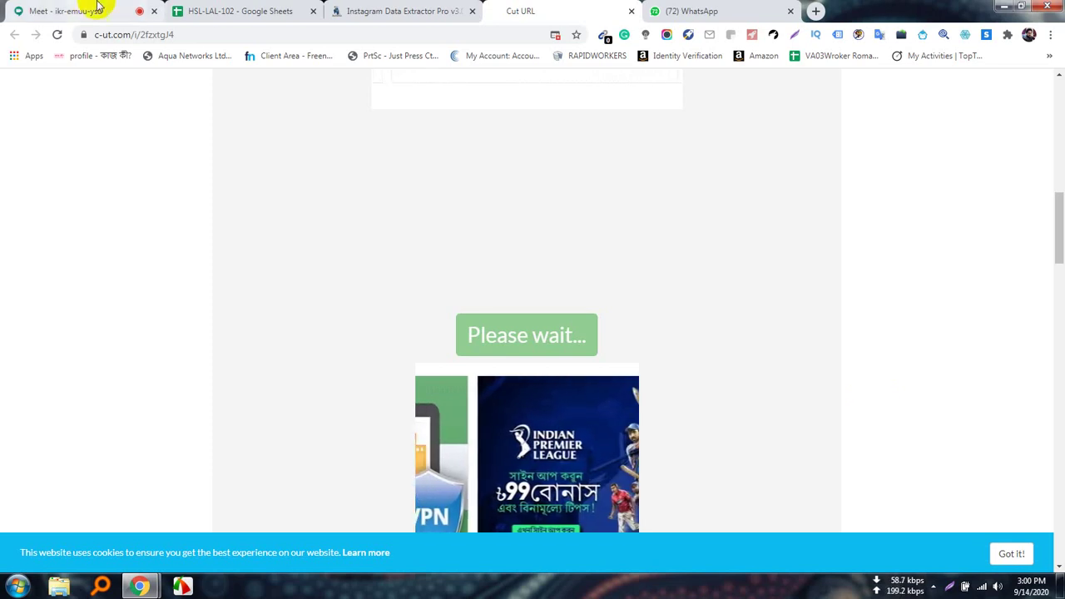
pyautogui.click(218, 7)
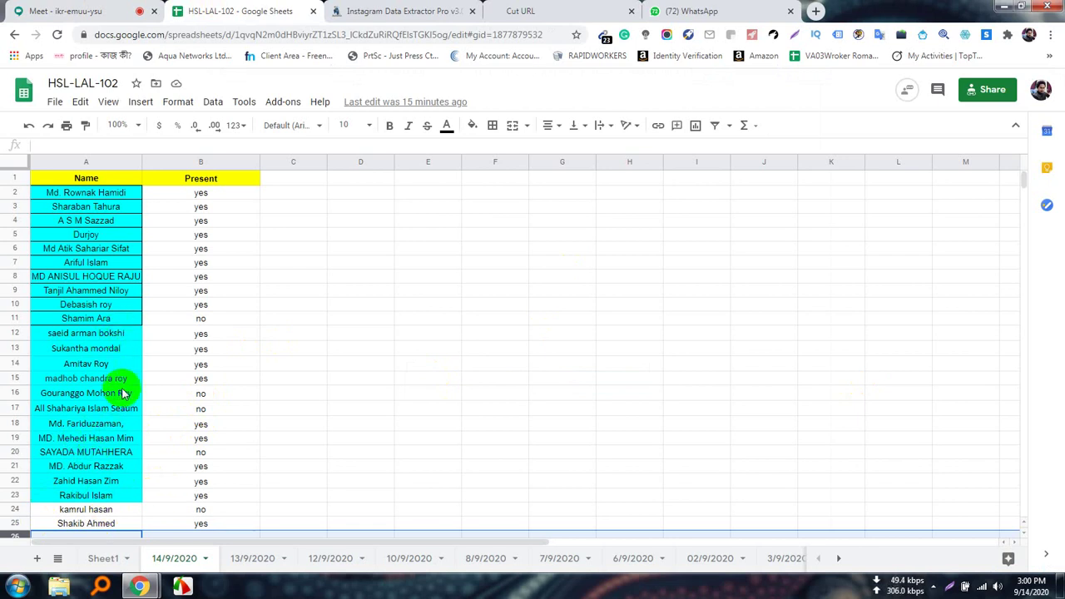
# Change cell B17 from no to yes on the 14/9/2020 attendance sheet.
pyautogui.click(201, 410)
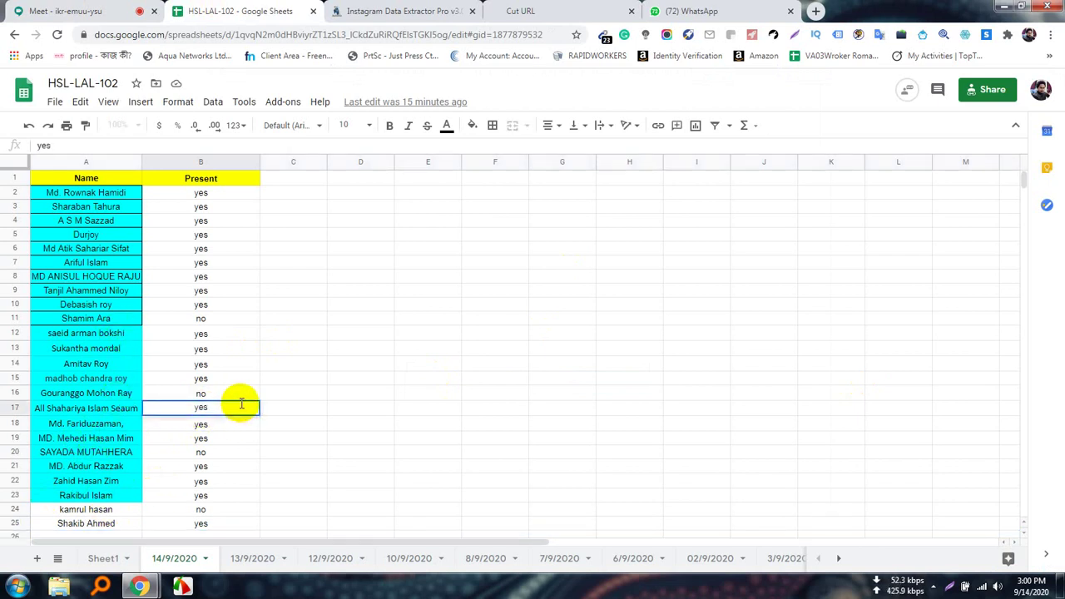
pyautogui.click(302, 411)
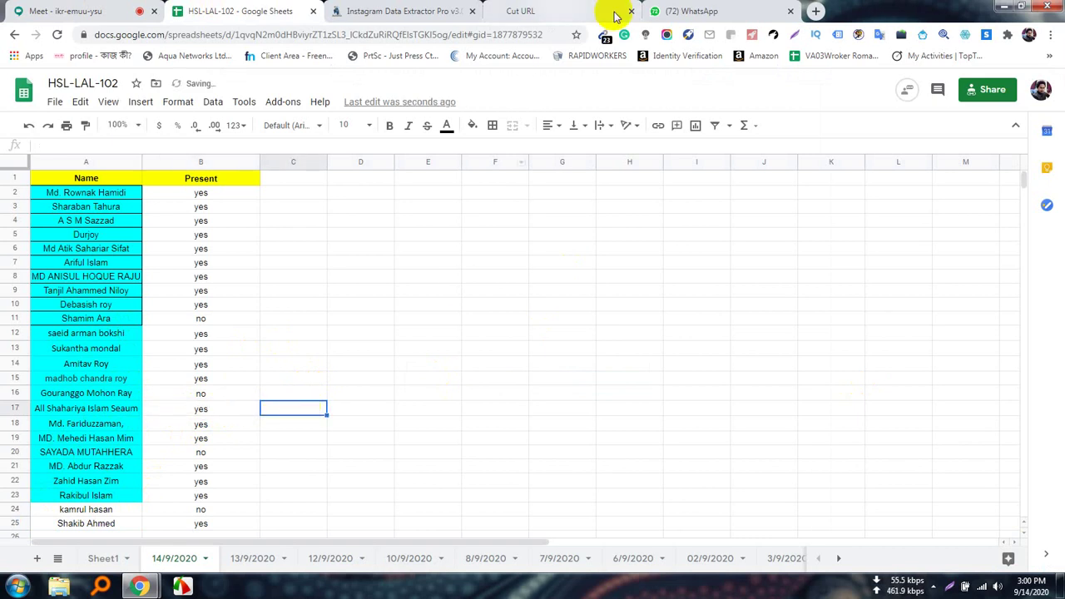
pyautogui.click(682, 12)
pyautogui.click(588, 11)
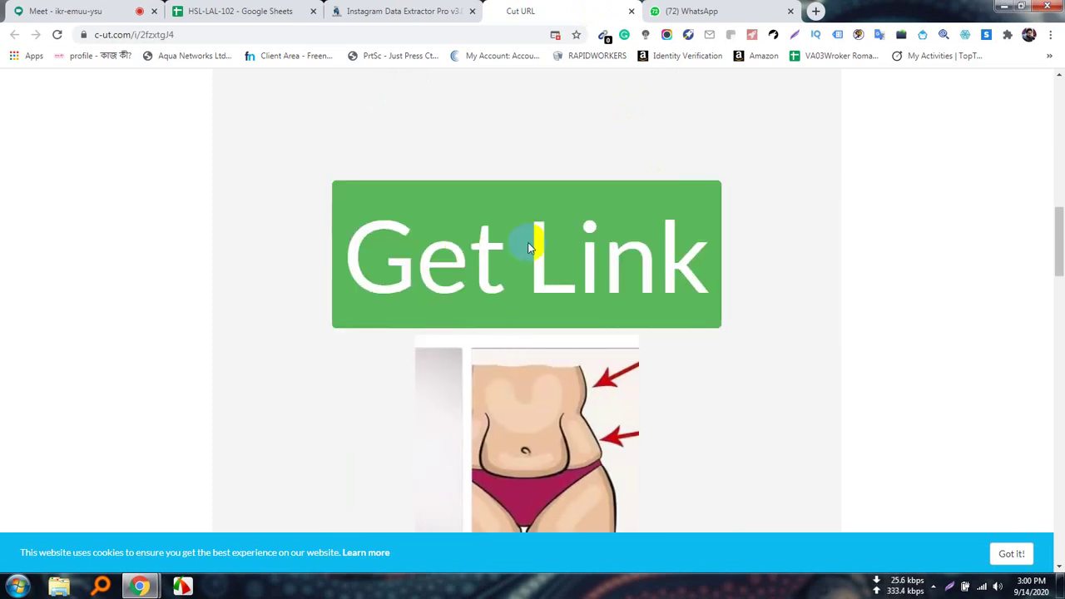
# Use Get Link on the Cut URL page to reach Dropapk, closing the Steam Community pop-up.
pyautogui.click(545, 297)
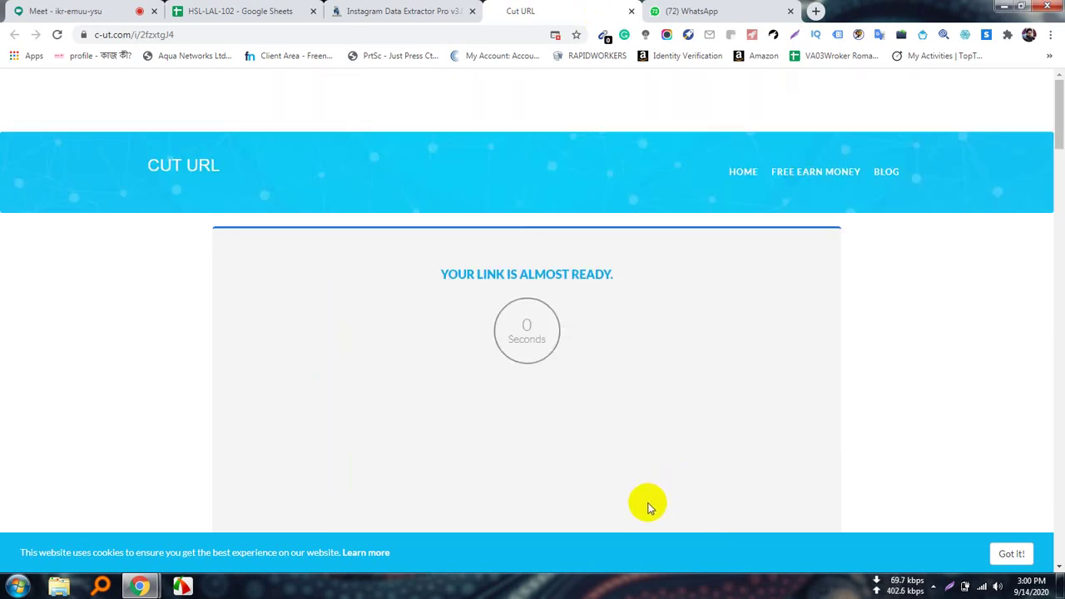
pyautogui.scroll(-3, 650, 507)
pyautogui.scroll(-2, 651, 499)
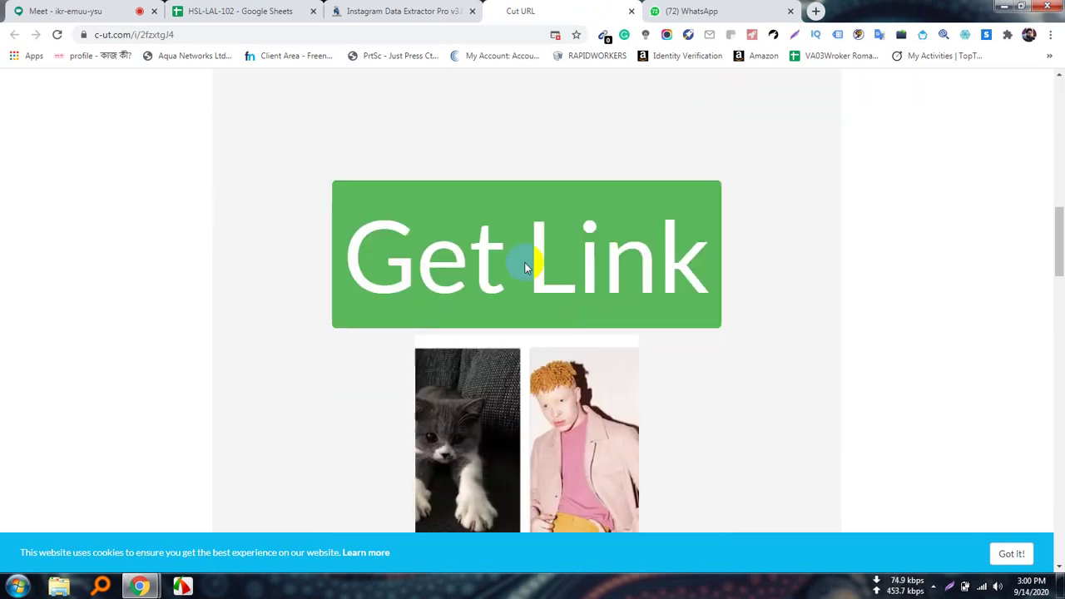
pyautogui.scroll(5, 651, 356)
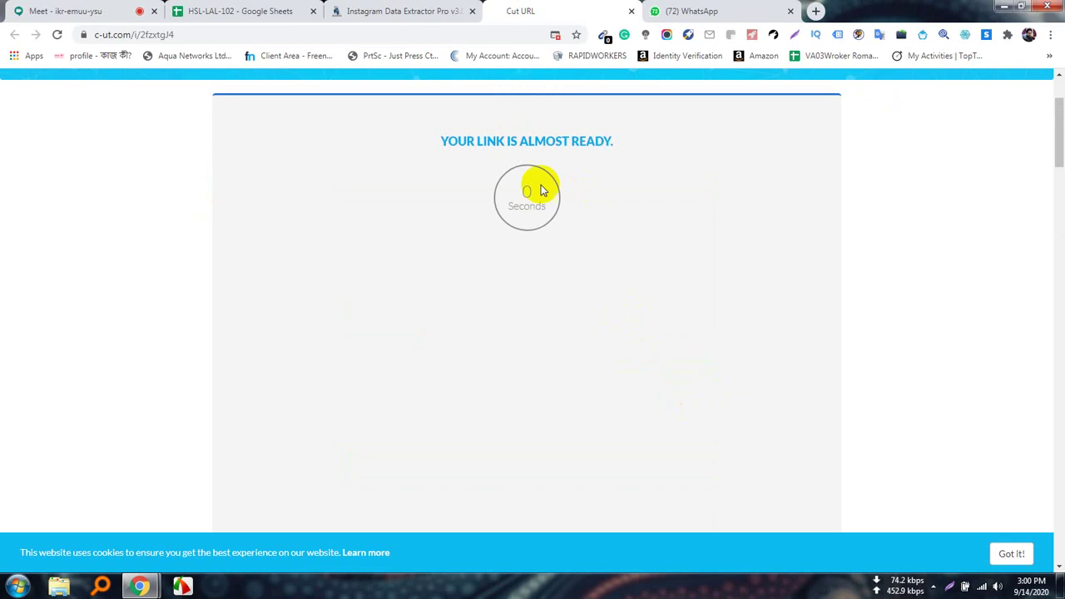
pyautogui.scroll(-5, 561, 388)
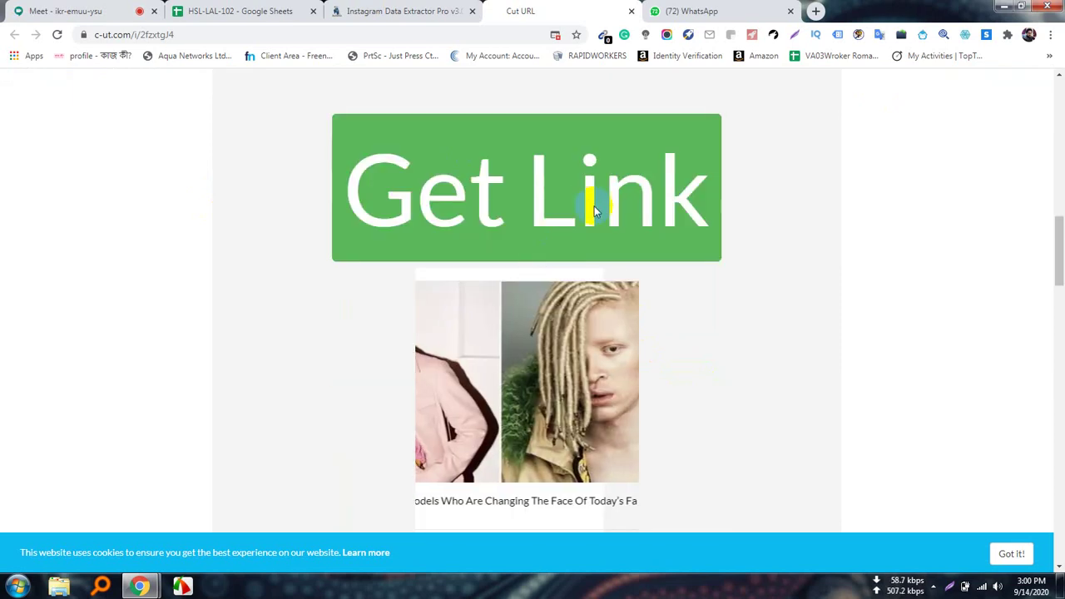
pyautogui.click(515, 181)
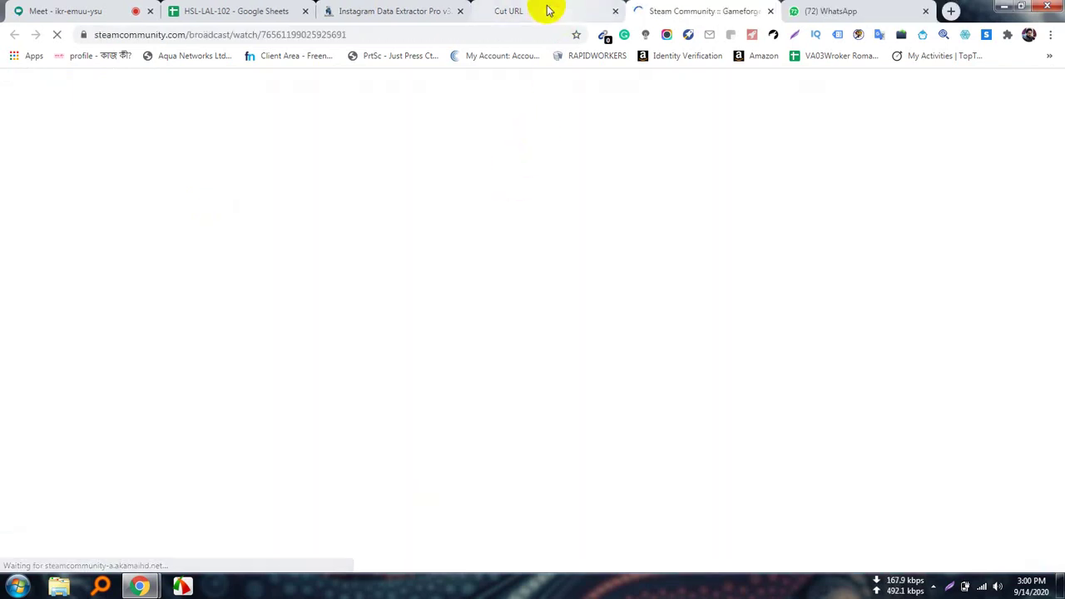
pyautogui.click(544, 9)
pyautogui.click(513, 204)
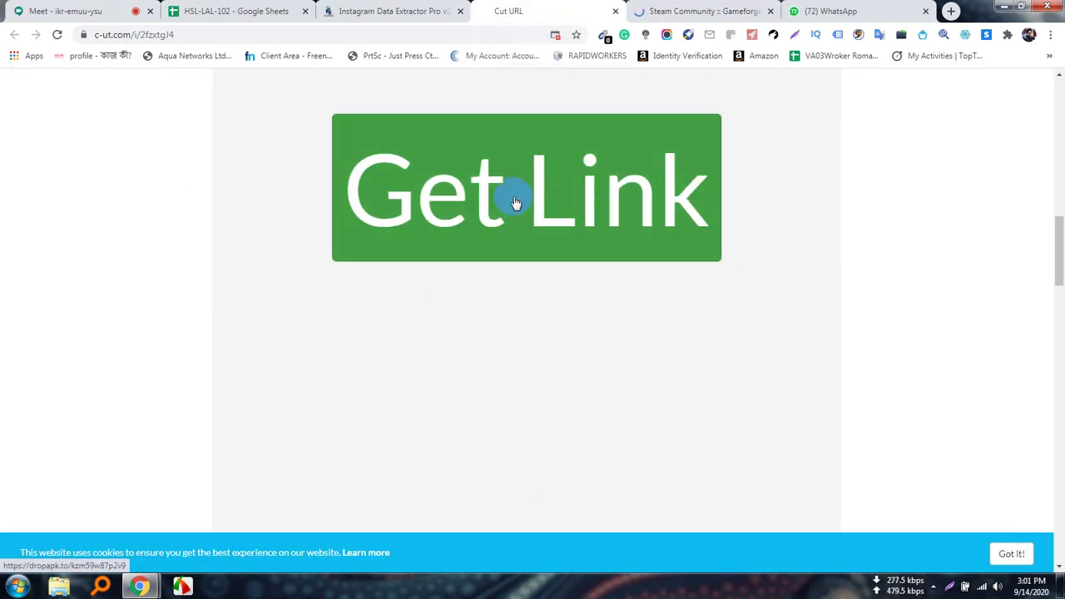
pyautogui.click(668, 241)
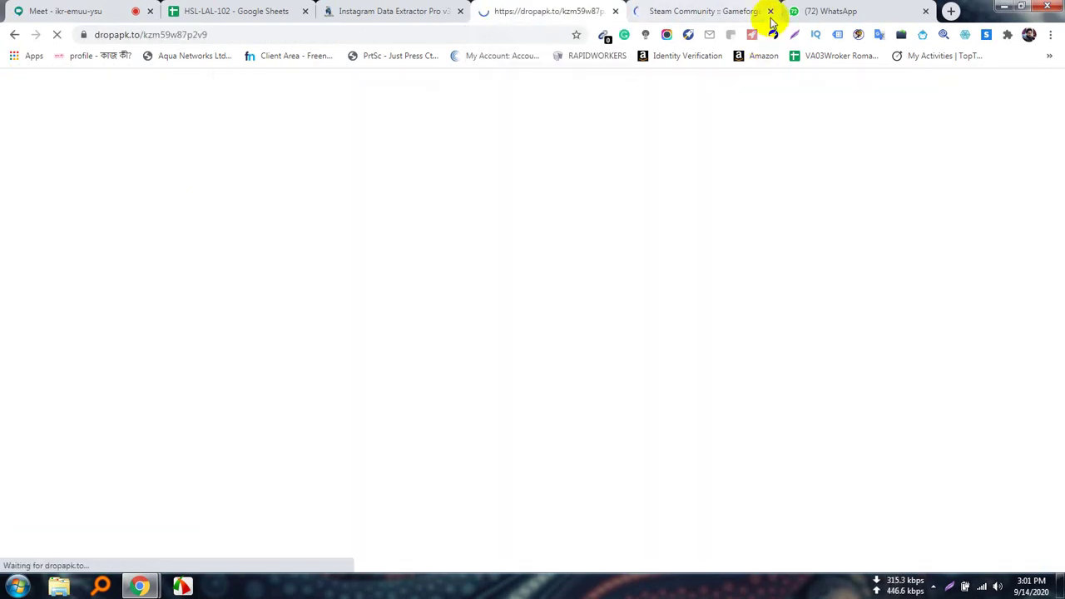
pyautogui.click(770, 12)
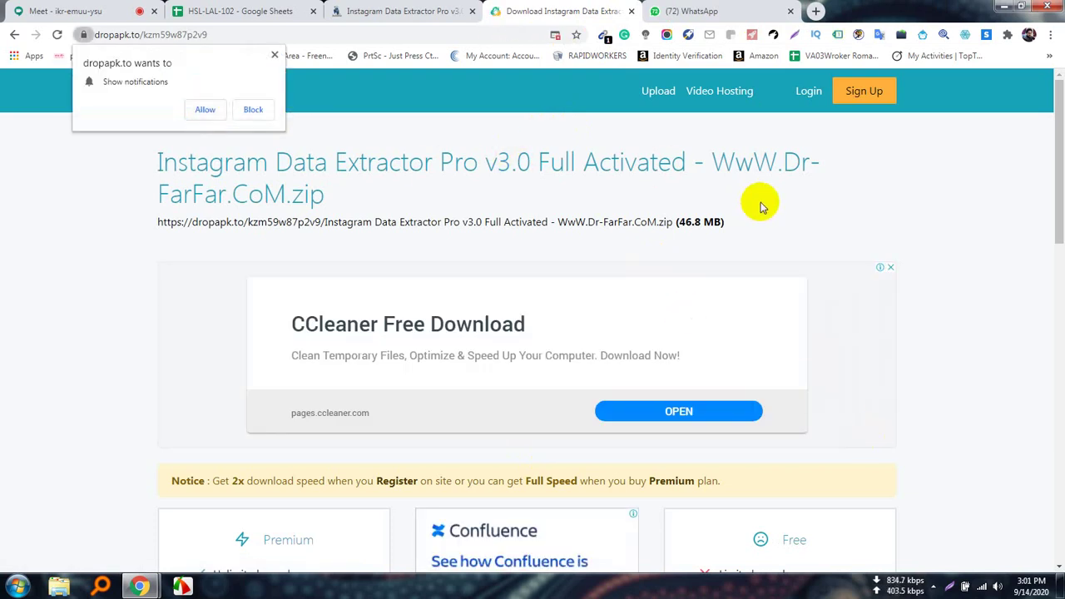
# Open the extractor's Dropapk file URL in a new tab and copy its page address.
pyautogui.scroll(-5, 608, 416)
pyautogui.scroll(-3, 598, 408)
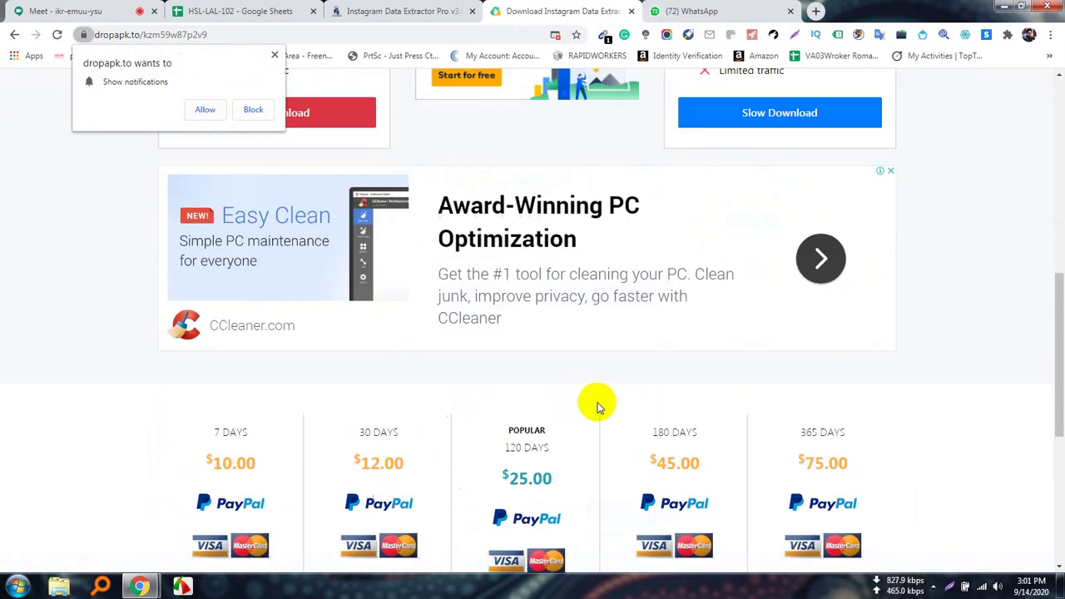
pyautogui.scroll(7, 647, 441)
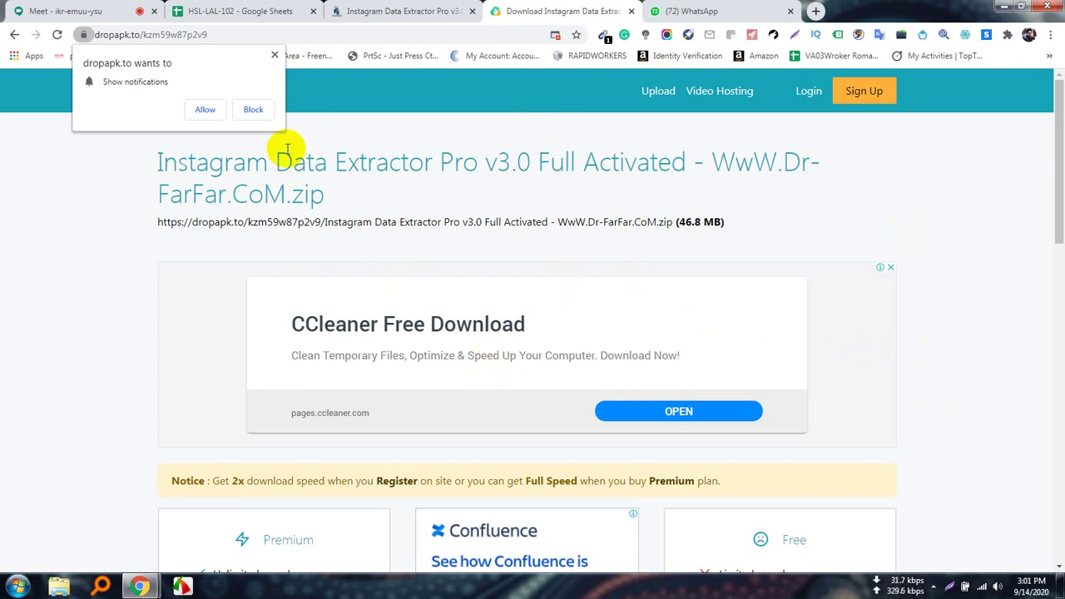
pyautogui.click(275, 56)
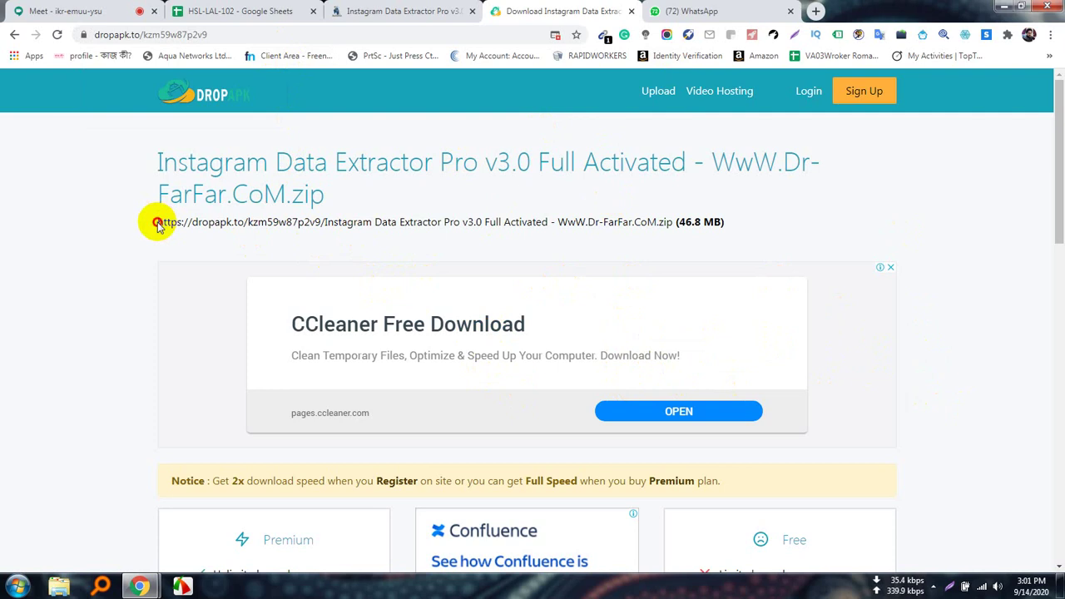
pyautogui.moveTo(158, 223); pyautogui.dragTo(669, 231)
pyautogui.rightClick(616, 225)
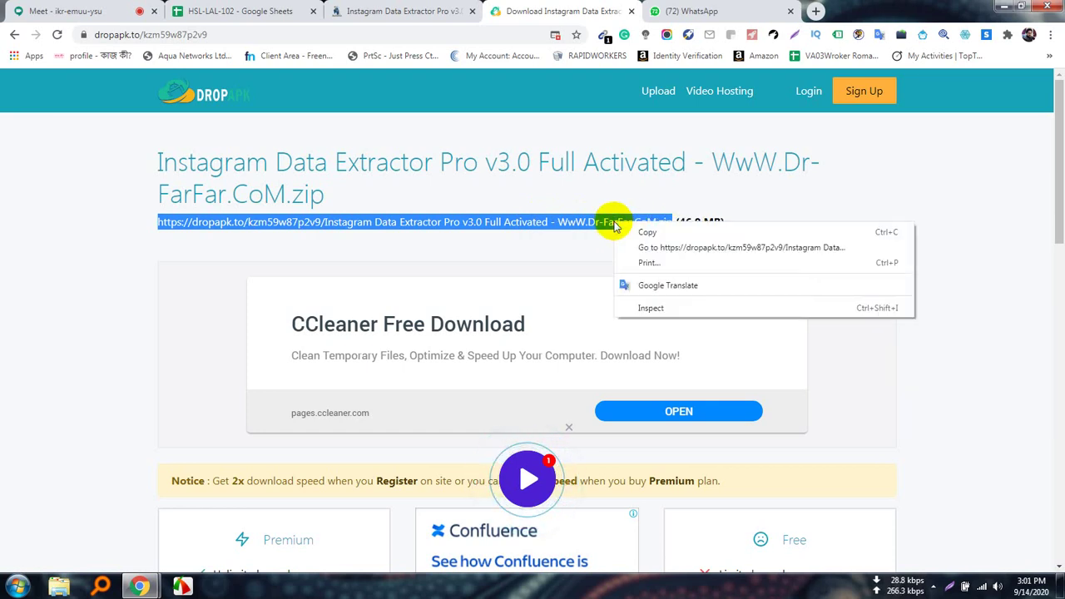
pyautogui.click(674, 248)
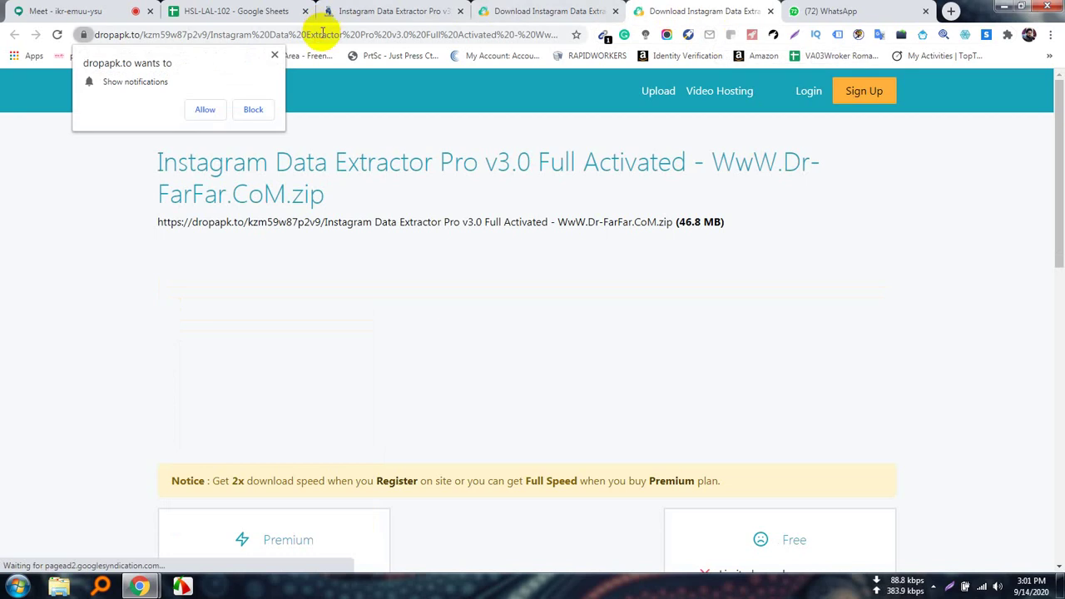
pyautogui.click(416, 34)
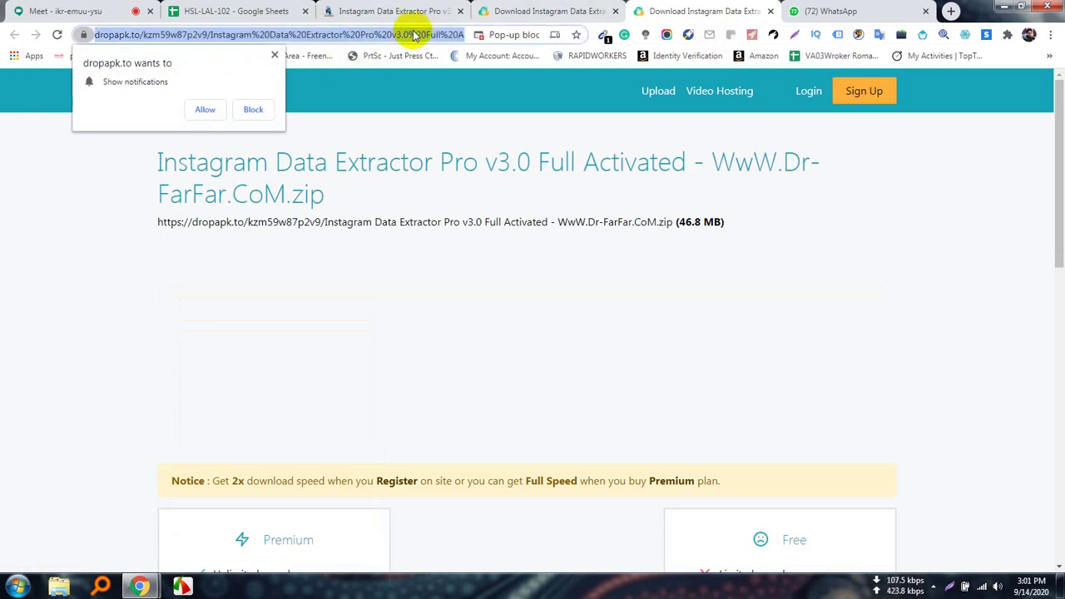
pyautogui.rightClick(414, 34)
pyautogui.click(449, 101)
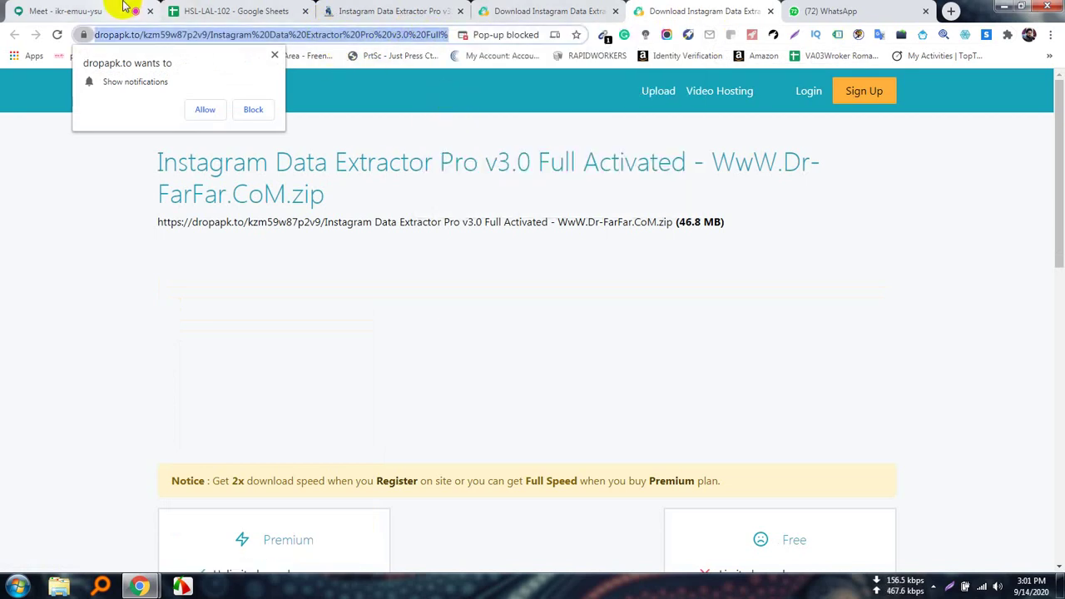
# Post the Dropapk link in the Meet chat and the HSL-LAL-102 WhatsApp group.
pyautogui.click(98, 11)
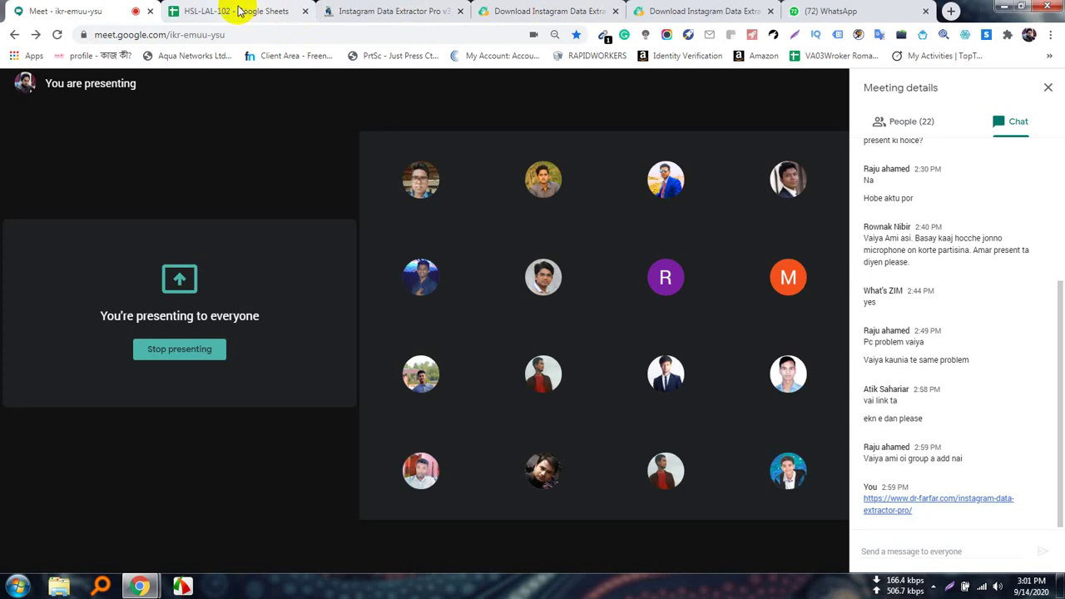
pyautogui.click(887, 546)
pyautogui.hotkey('ctrl', 'v')
pyautogui.press('Return')
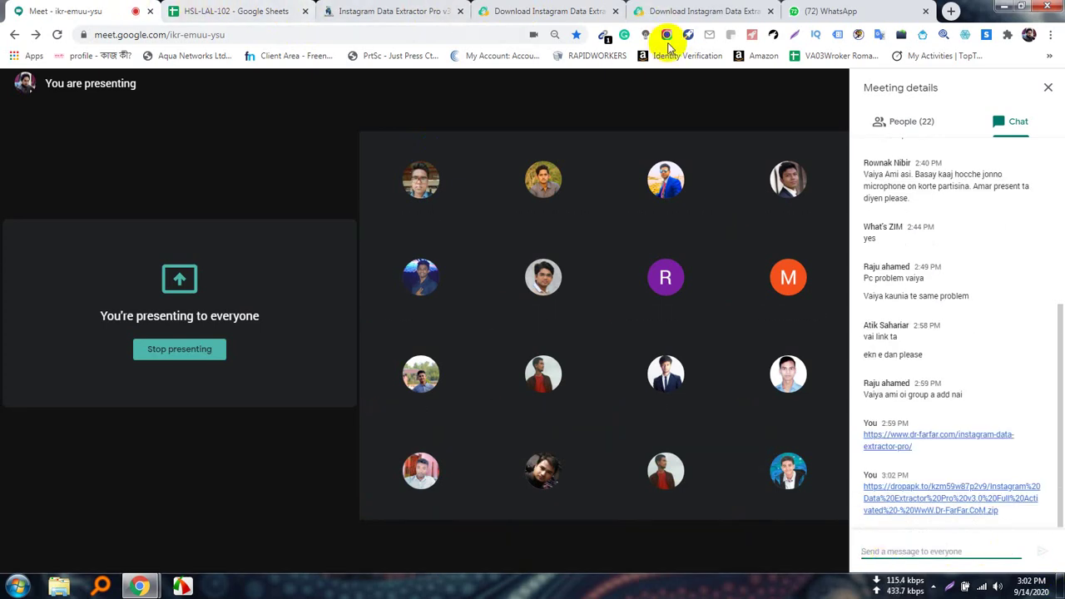
pyautogui.click(840, 11)
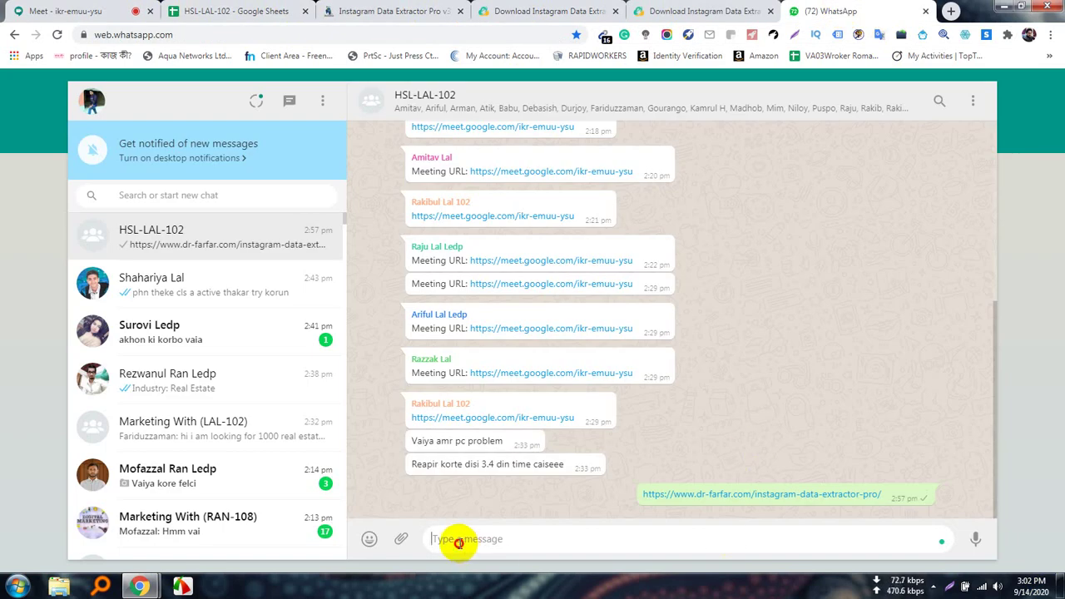
pyautogui.hotkey('ctrl', 'v')
pyautogui.press('Return')
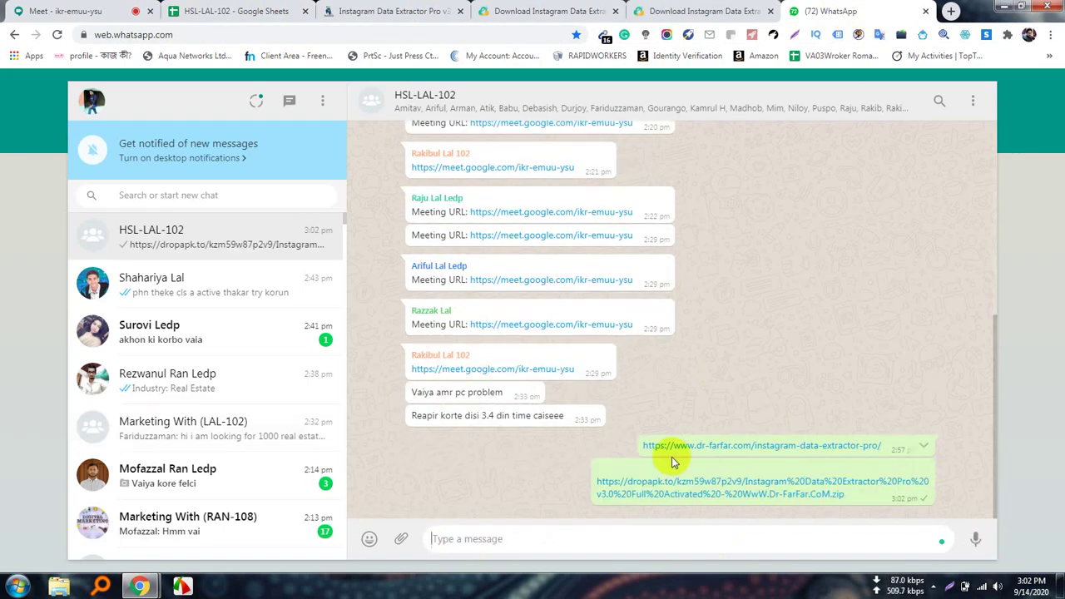
# Close the ad pop-up tab and the duplicate Dropapk tab, keeping one Dropapk page.
pyautogui.click(549, 8)
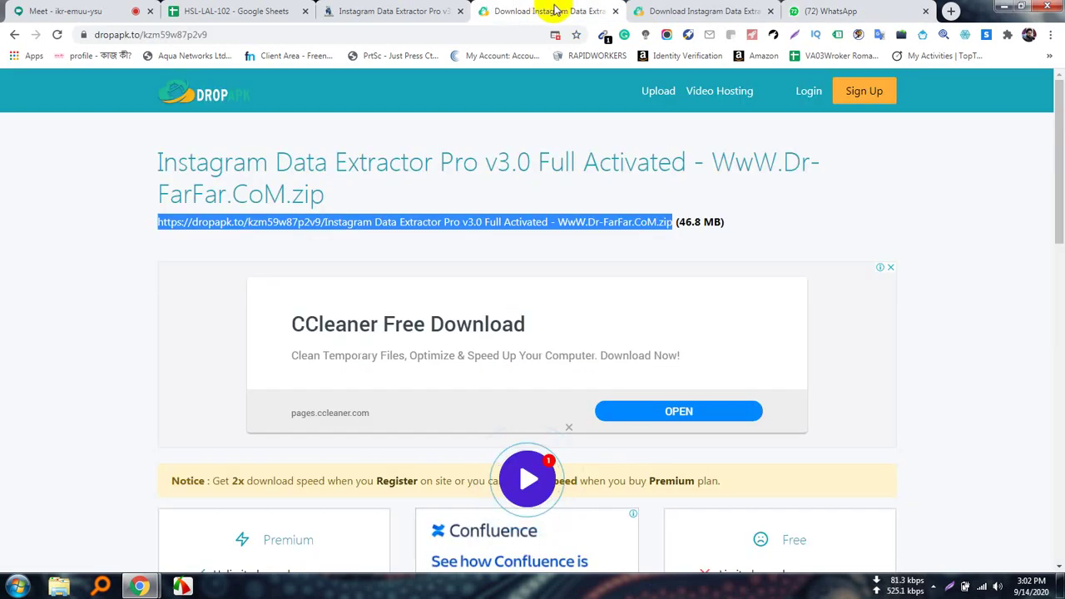
pyautogui.click(91, 287)
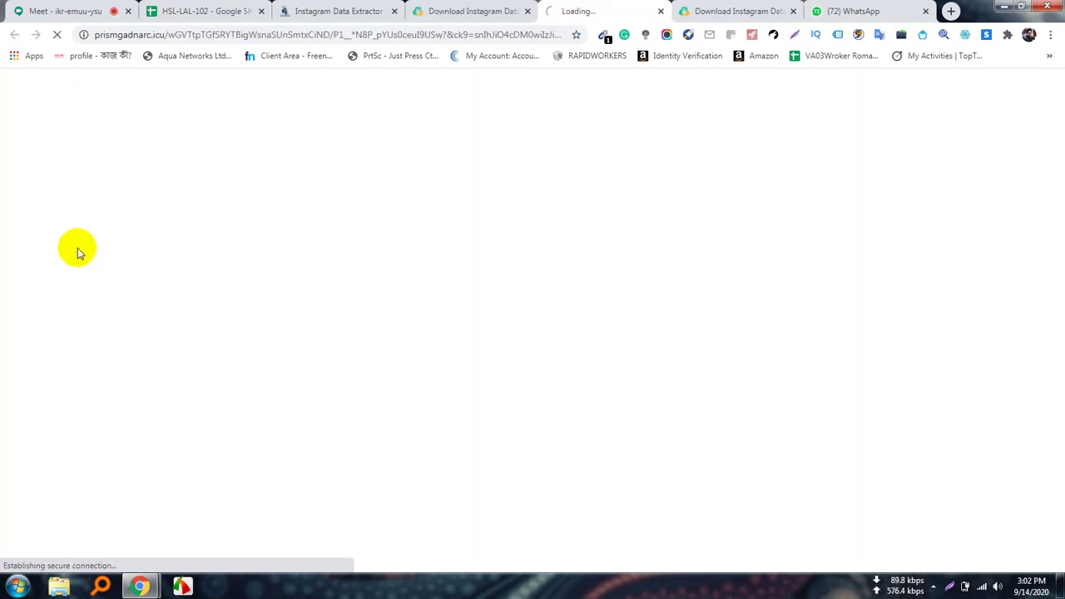
pyautogui.click(488, 9)
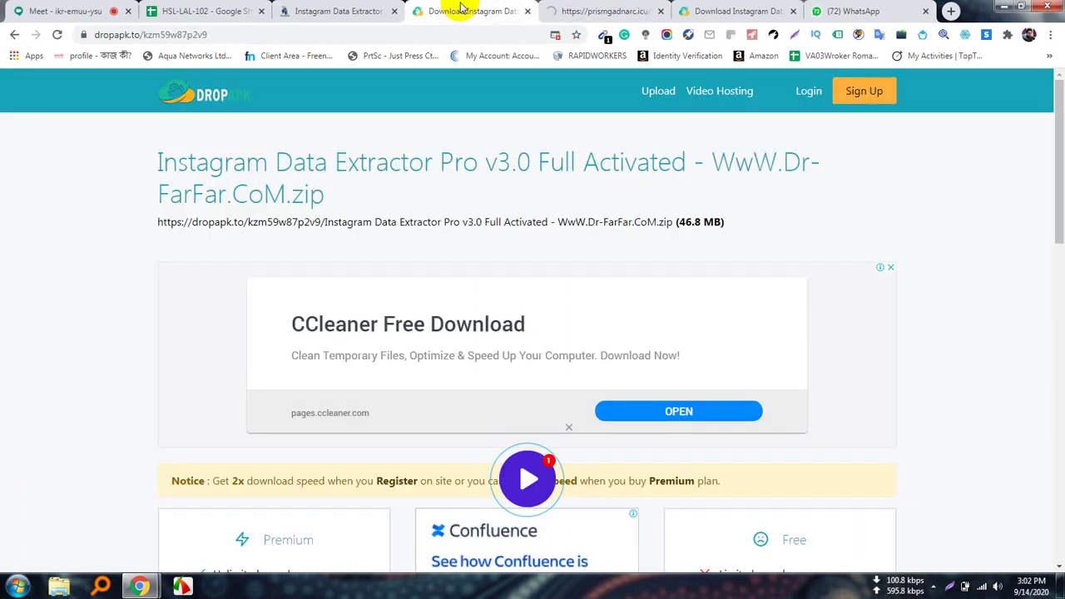
pyautogui.click(660, 10)
pyautogui.click(616, 11)
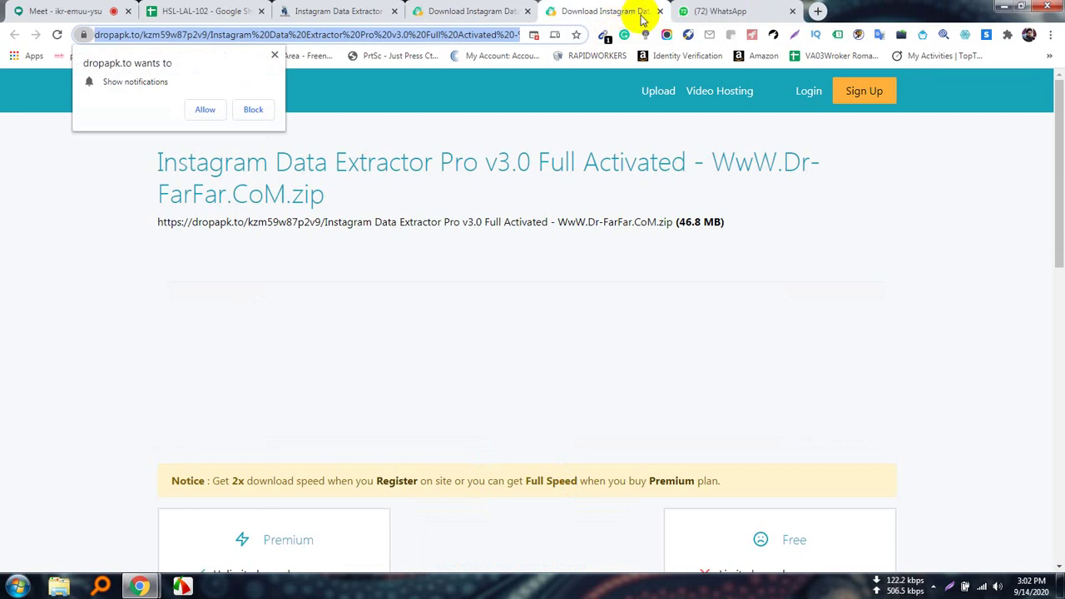
pyautogui.click(661, 12)
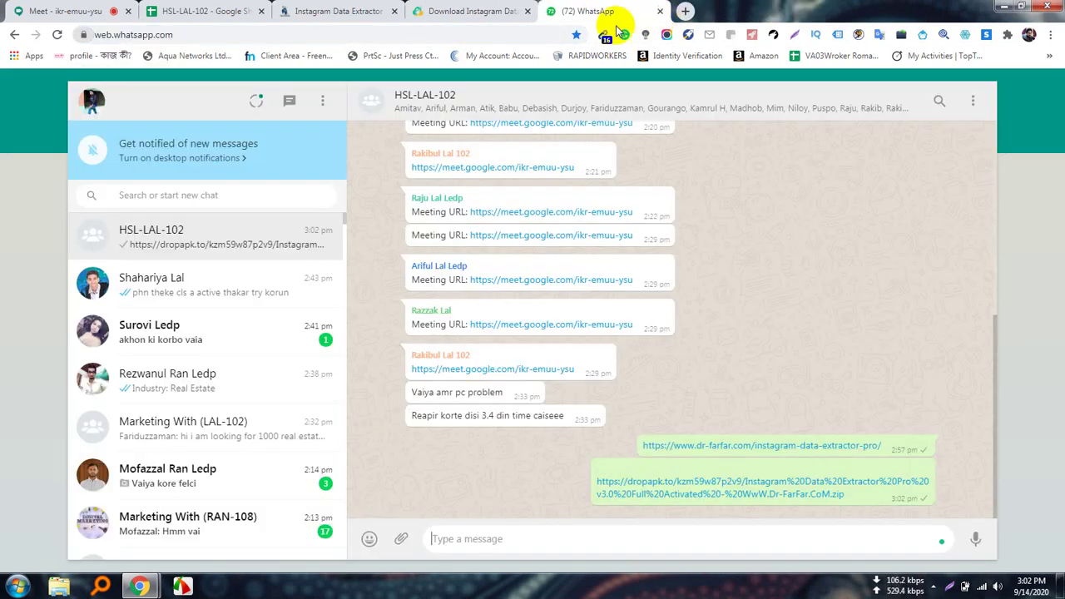
pyautogui.click(475, 10)
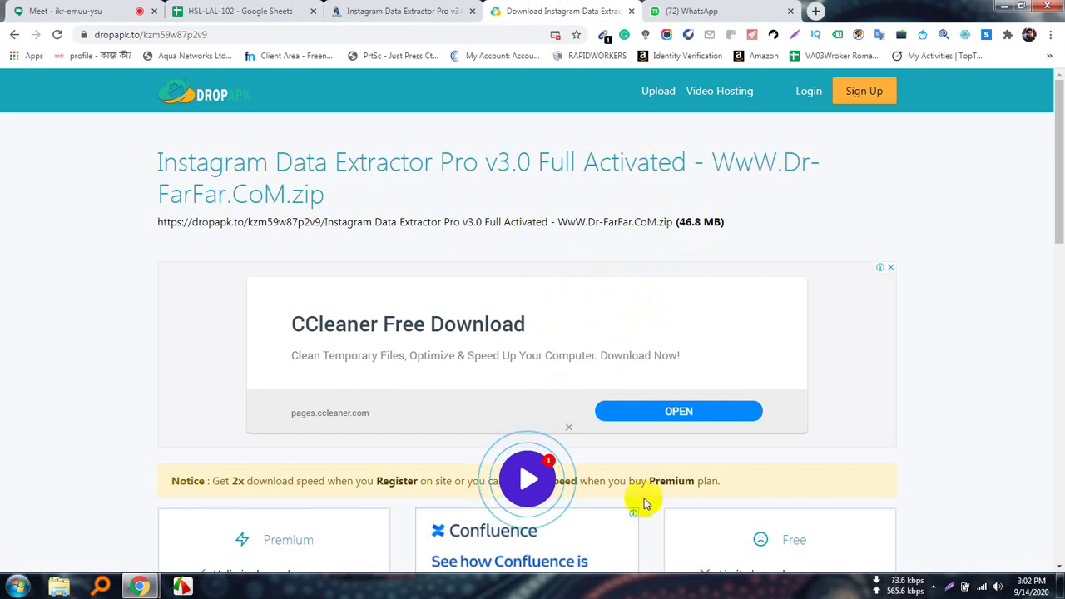
# Scroll the Dropapk page down to its Premium and Free download options.
pyautogui.scroll(-10, 641, 520)
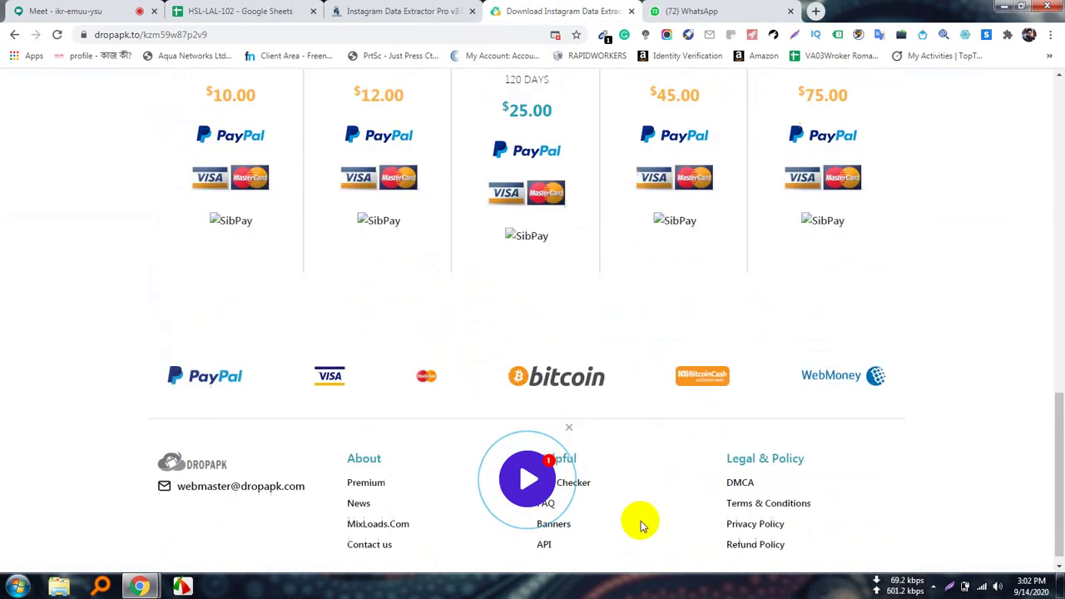
pyautogui.scroll(10, 641, 522)
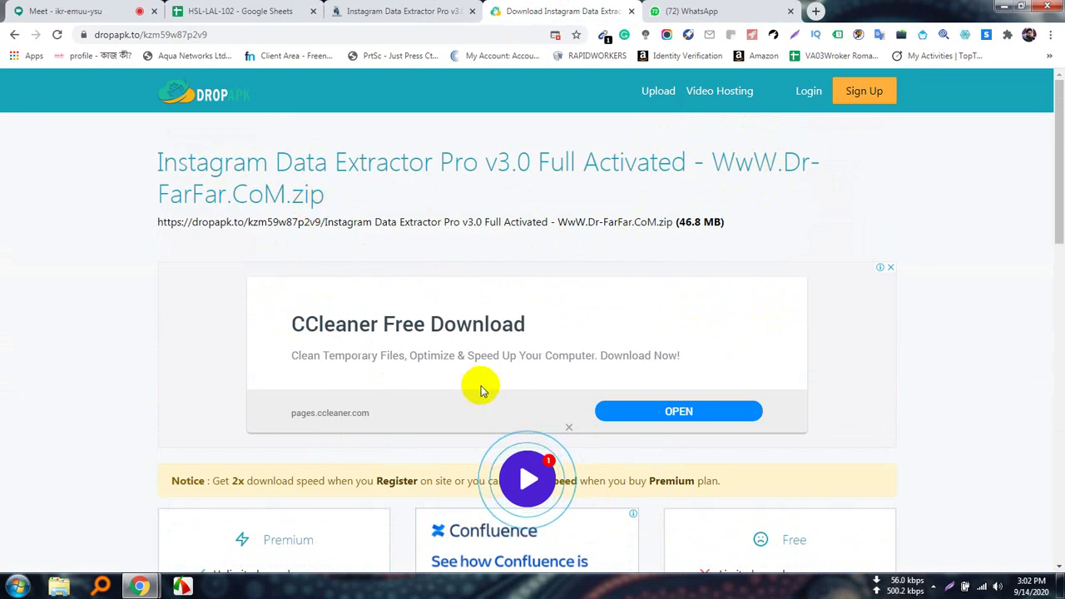
pyautogui.scroll(-1, 466, 387)
pyautogui.scroll(-2, 430, 403)
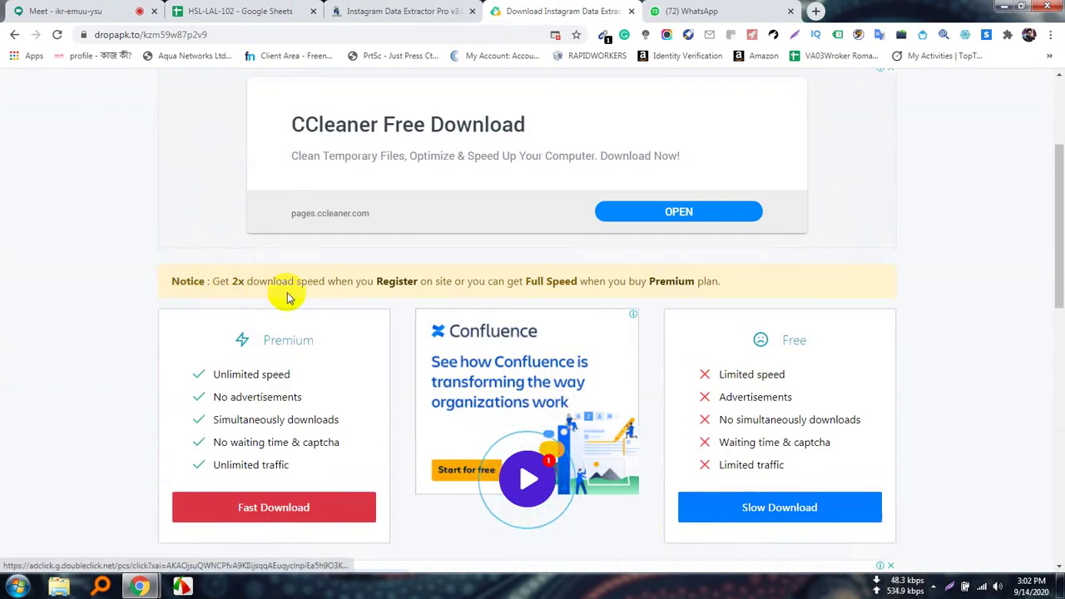
pyautogui.scroll(-2, 632, 379)
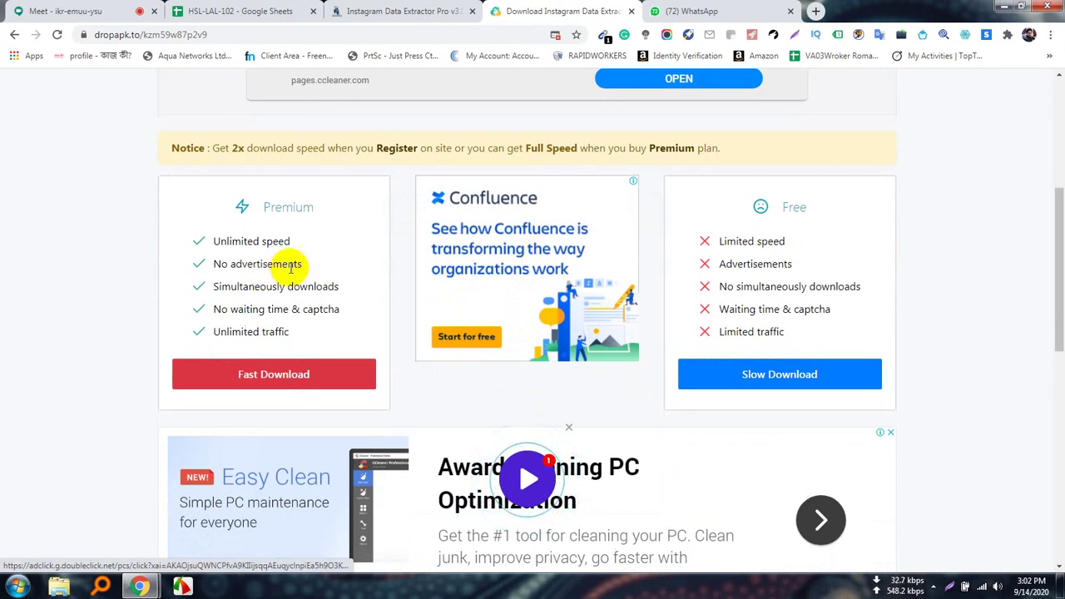
pyautogui.scroll(-1, 379, 329)
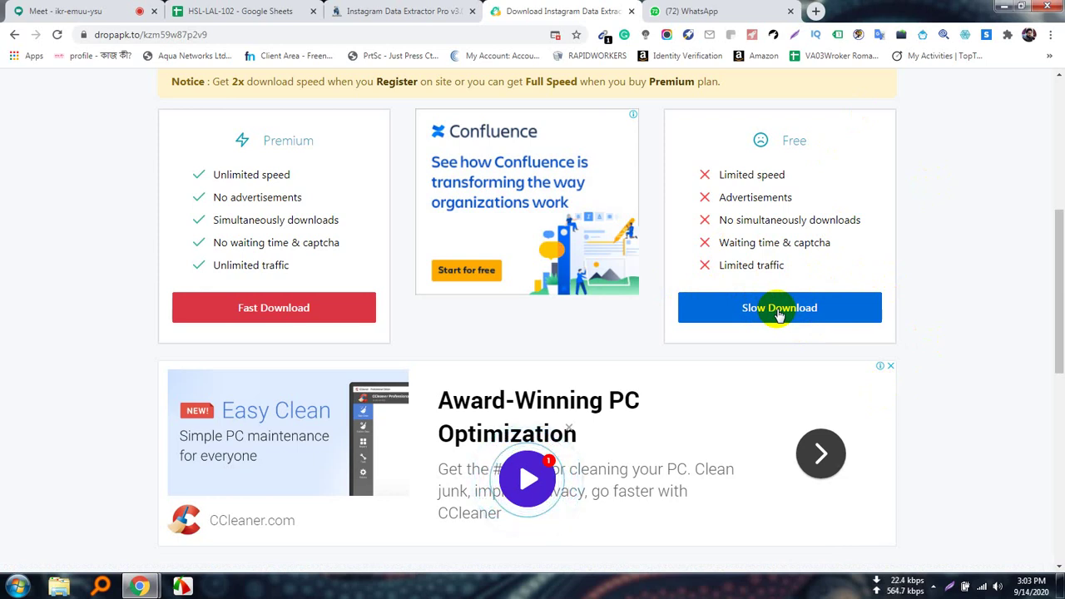
# Choose Slow Download, close the prismgadnarc ad tab, and scroll the code-entry page.
pyautogui.click(779, 311)
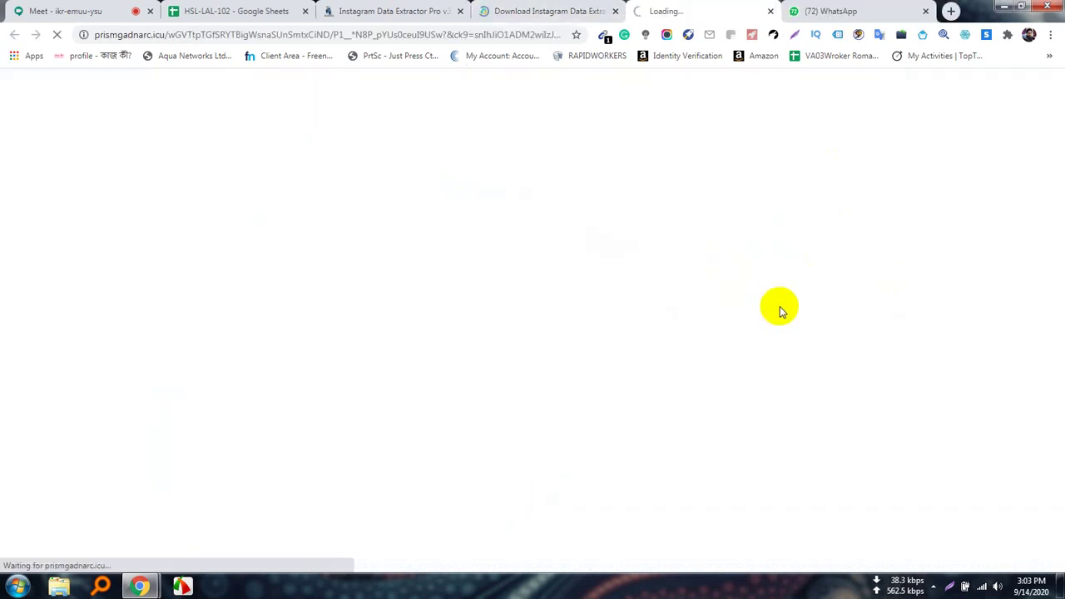
pyautogui.click(557, 11)
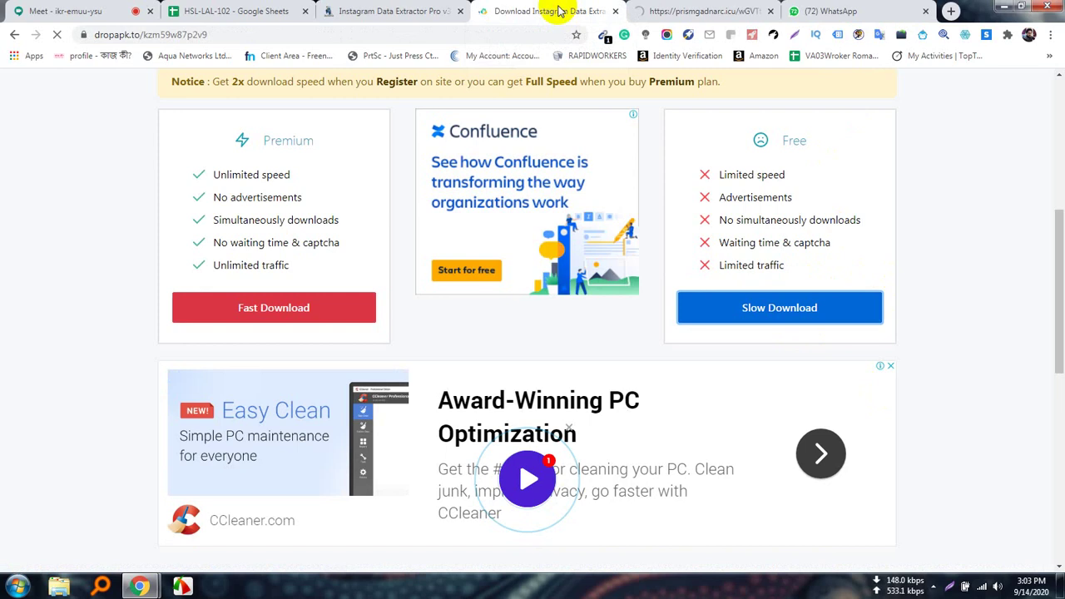
pyautogui.click(704, 13)
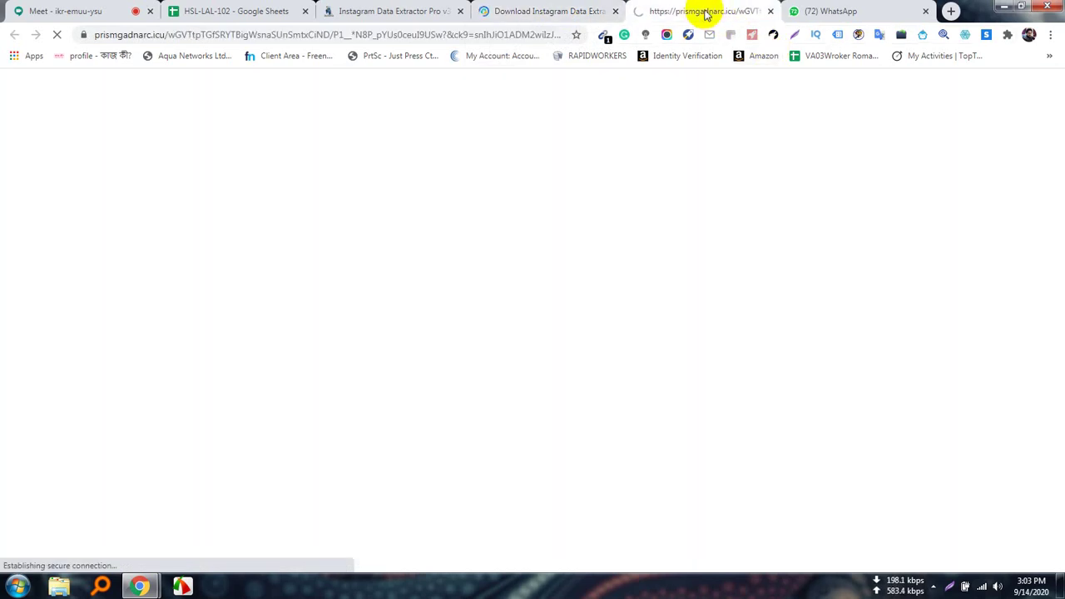
pyautogui.click(769, 11)
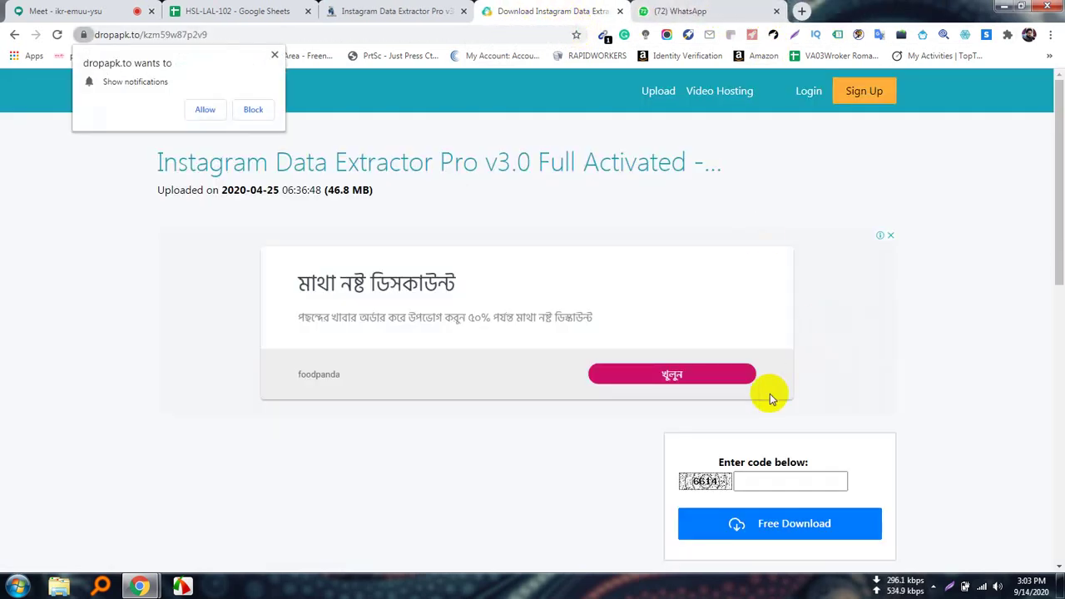
pyautogui.scroll(-2, 745, 431)
pyautogui.scroll(2, 745, 431)
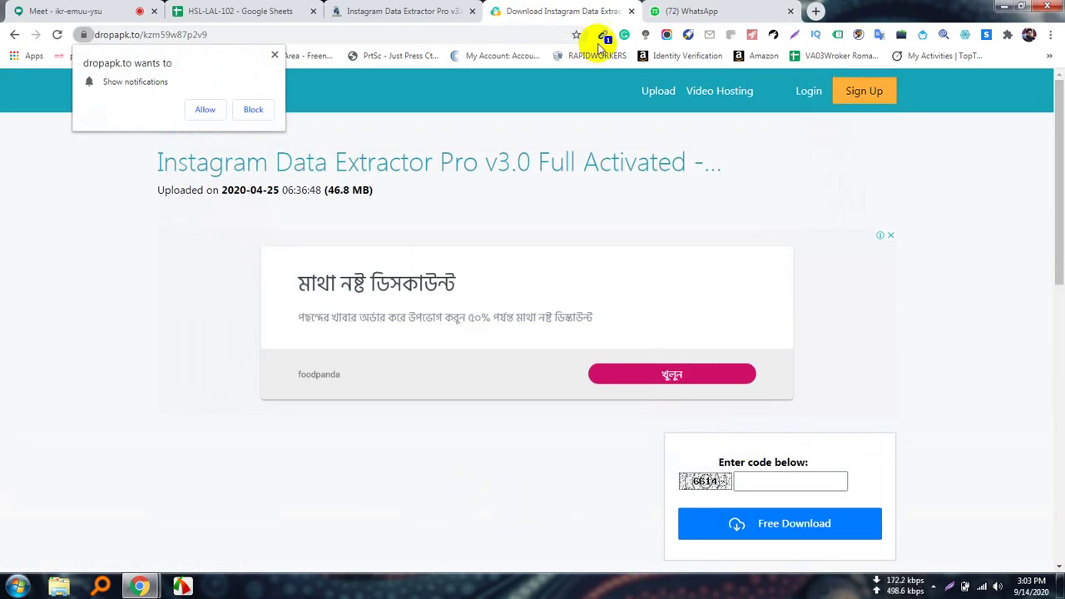
pyautogui.scroll(-1, 532, 520)
pyautogui.scroll(-1, 533, 520)
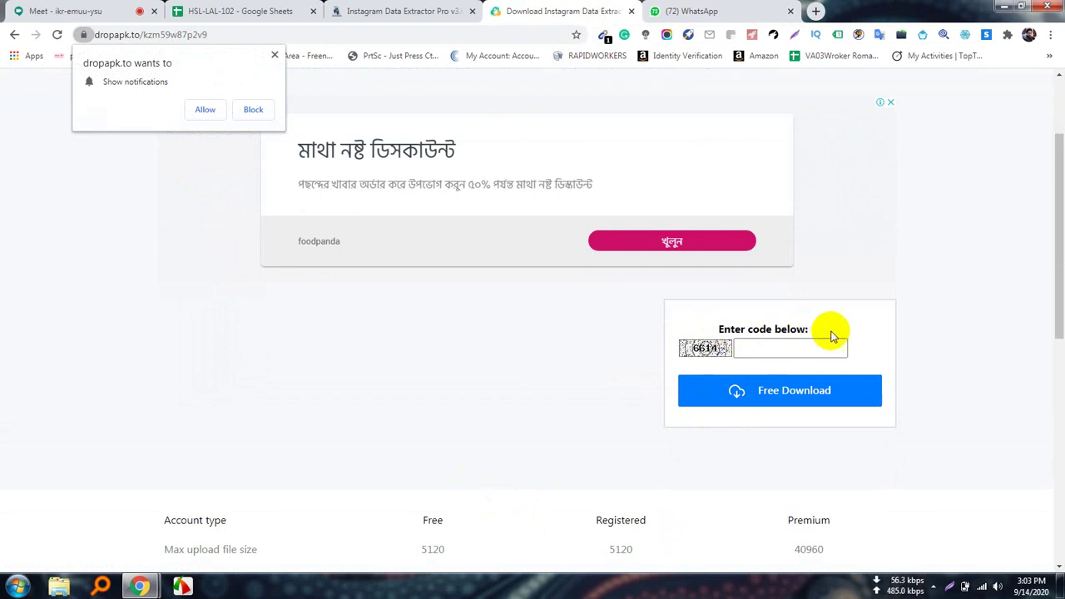
# Enter the displayed captcha code in the Dropapk code box, closing the ad tabs it spawns.
pyautogui.click(764, 348)
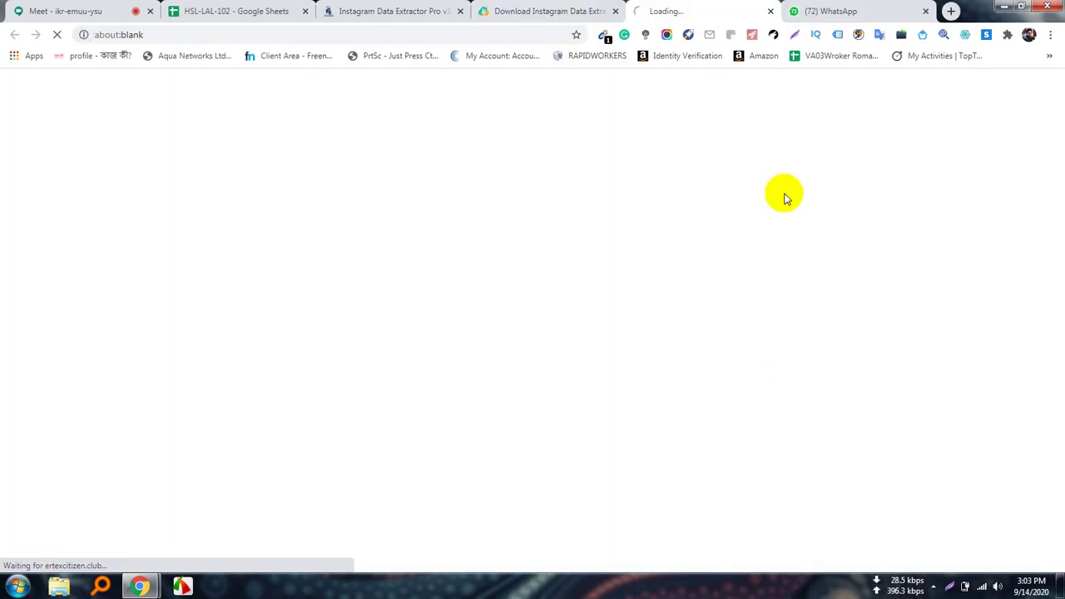
pyautogui.click(571, 11)
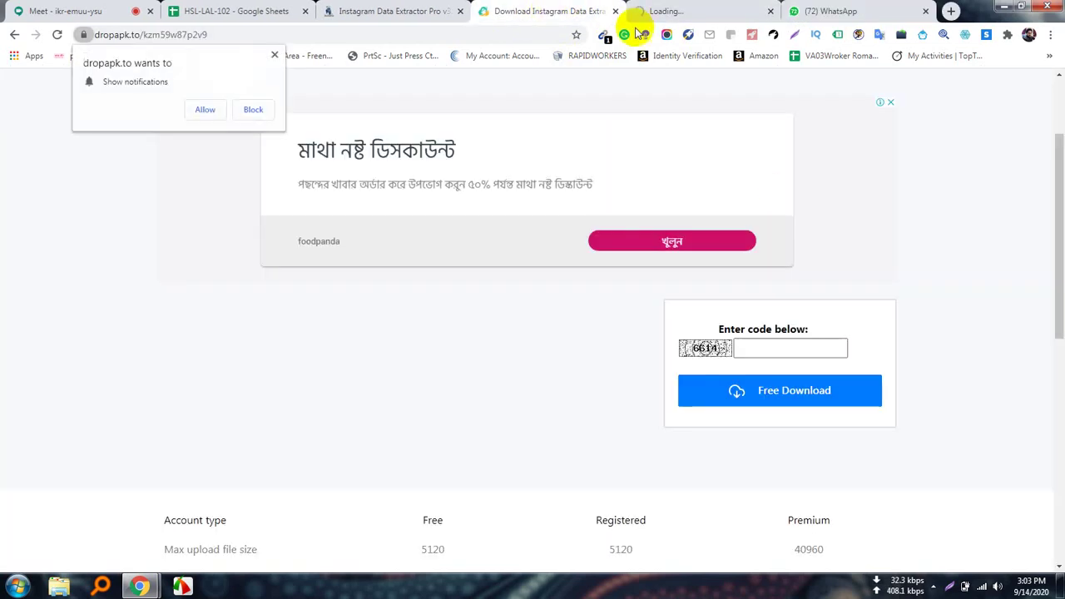
pyautogui.click(771, 11)
pyautogui.click(748, 347)
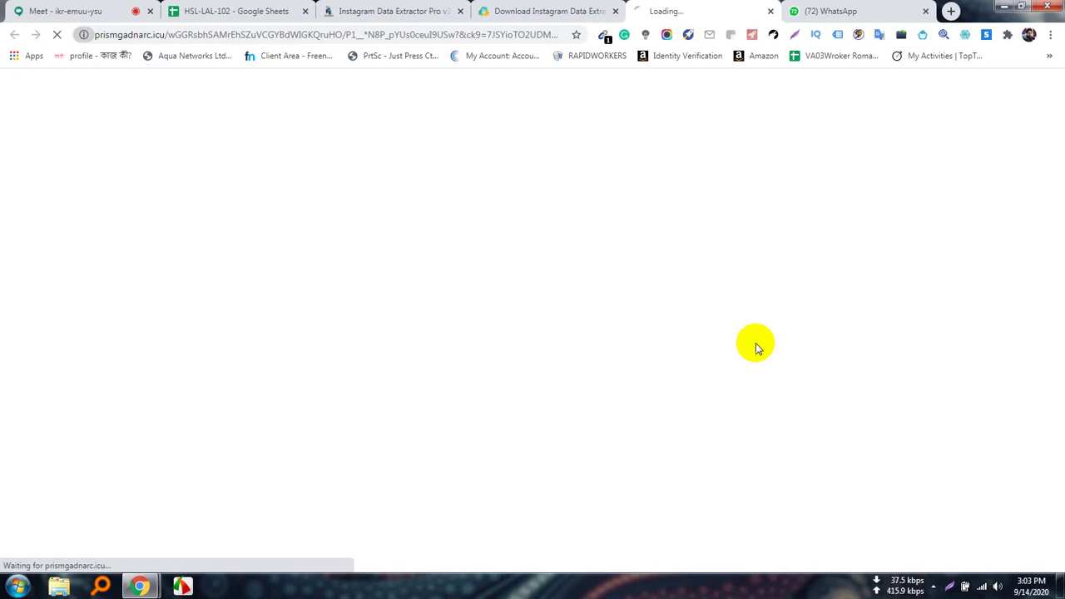
pyautogui.click(770, 12)
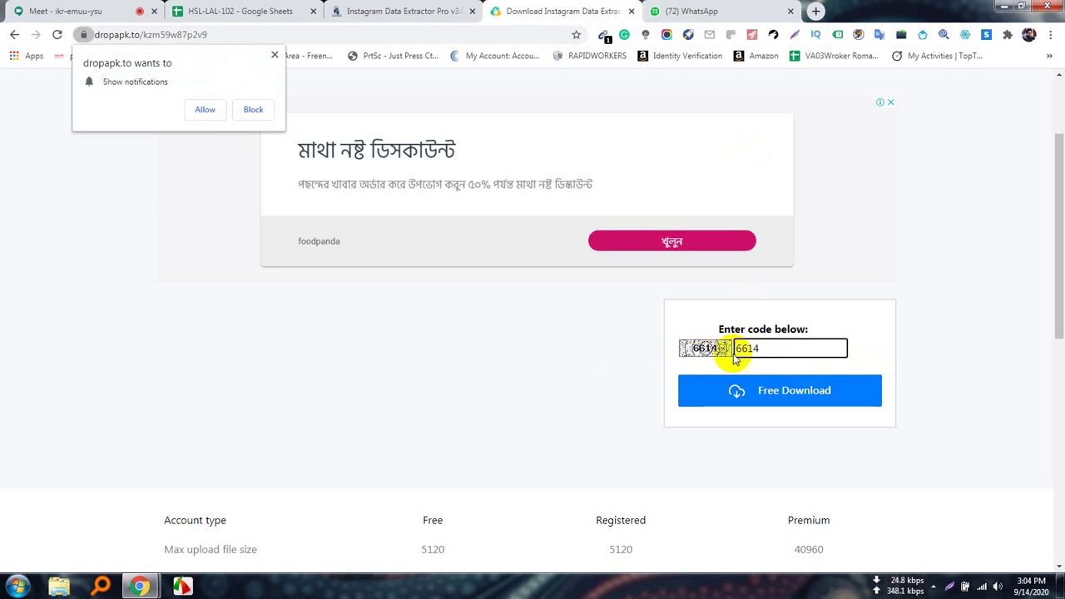
pyautogui.click(770, 386)
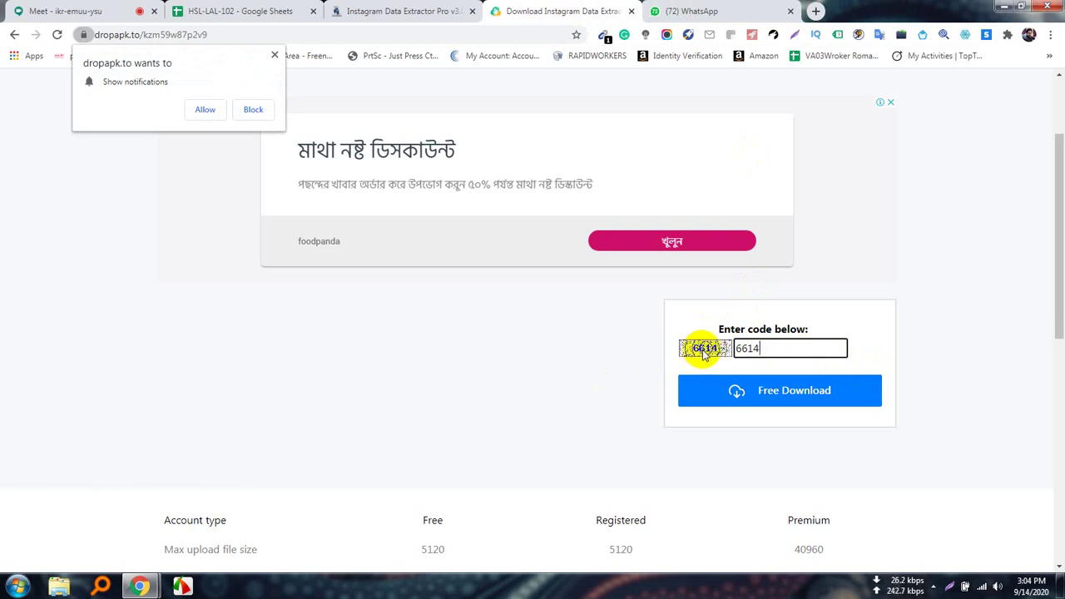
pyautogui.click(771, 355)
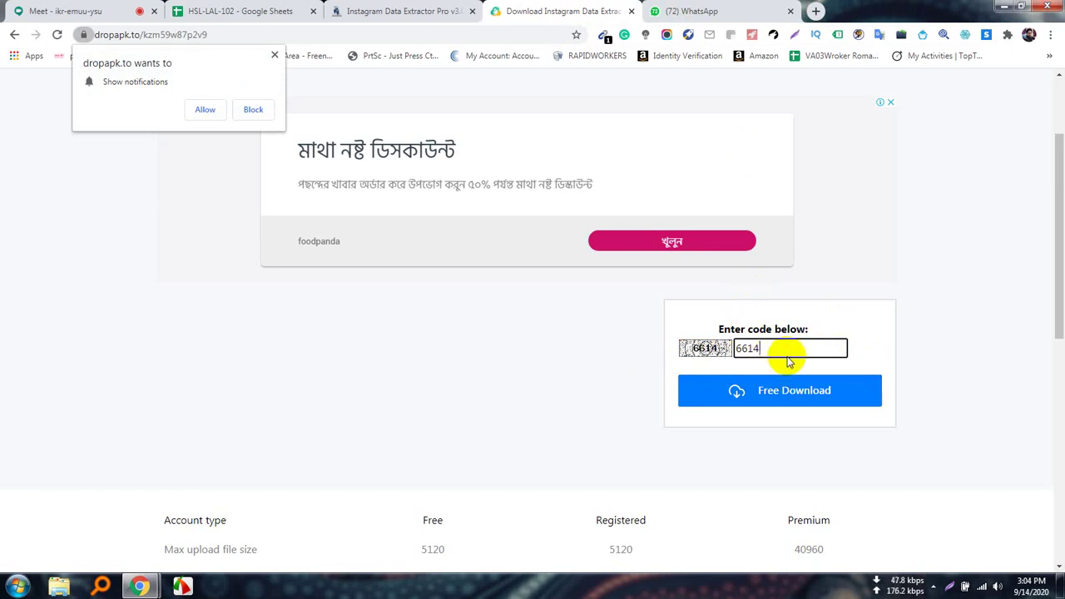
# Admit the waiting participant into the Meet call, then go back to the Dropapk download tab.
pyautogui.click(65, 10)
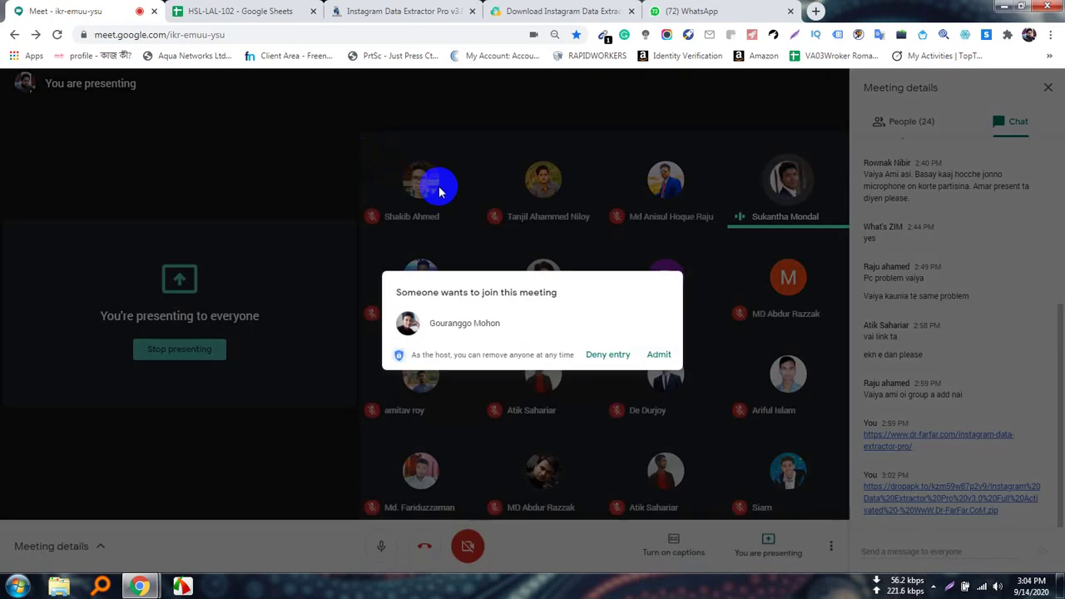
pyautogui.click(659, 355)
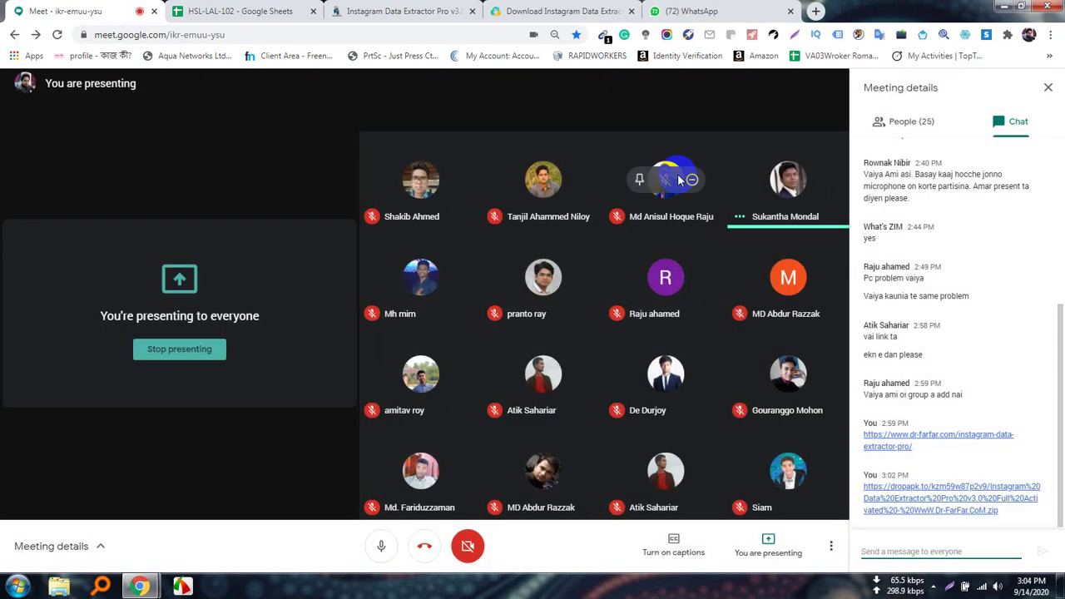
pyautogui.click(542, 10)
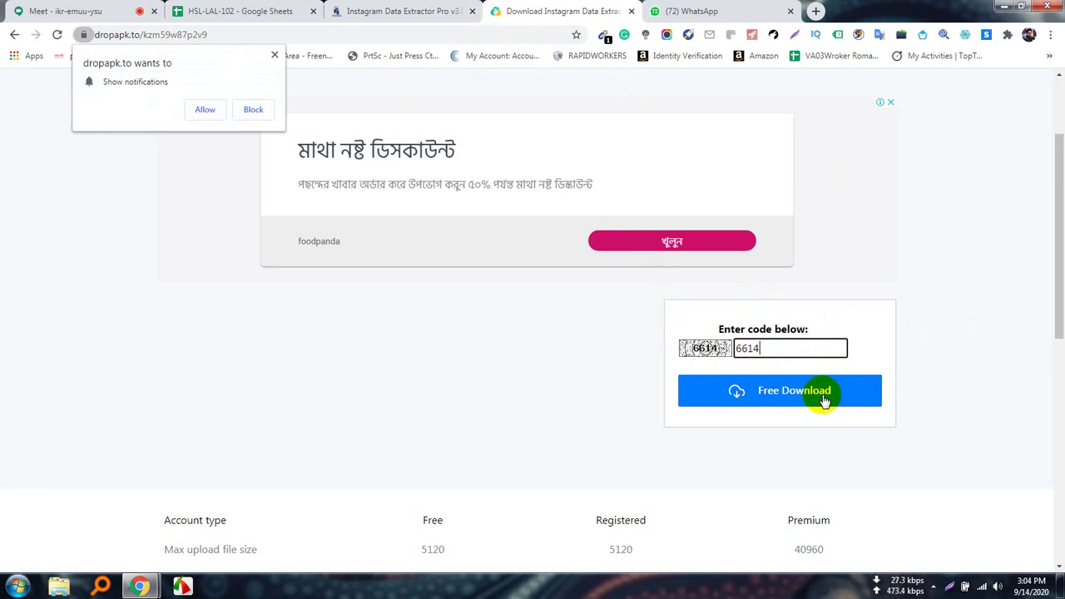
# Block Dropapk's notification prompt and briefly check the Meet call.
pyautogui.click(272, 56)
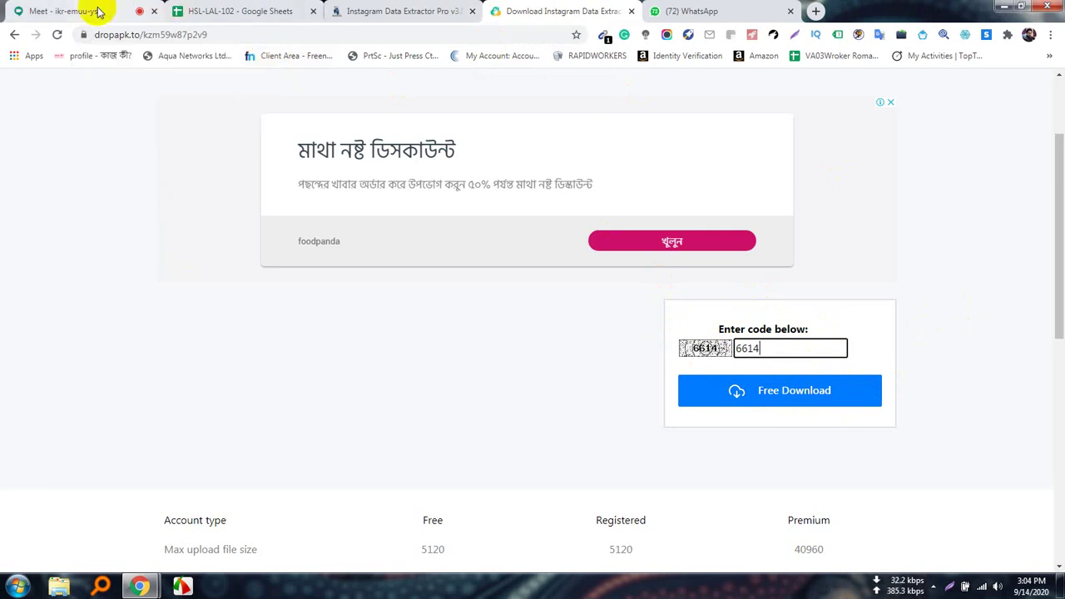
pyautogui.click(95, 12)
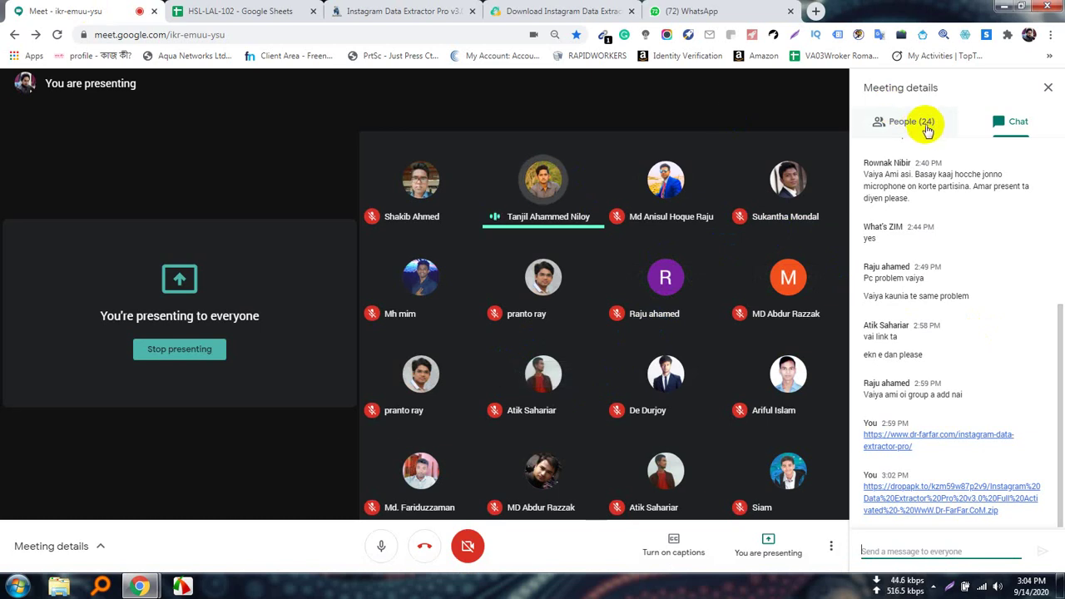
pyautogui.click(582, 11)
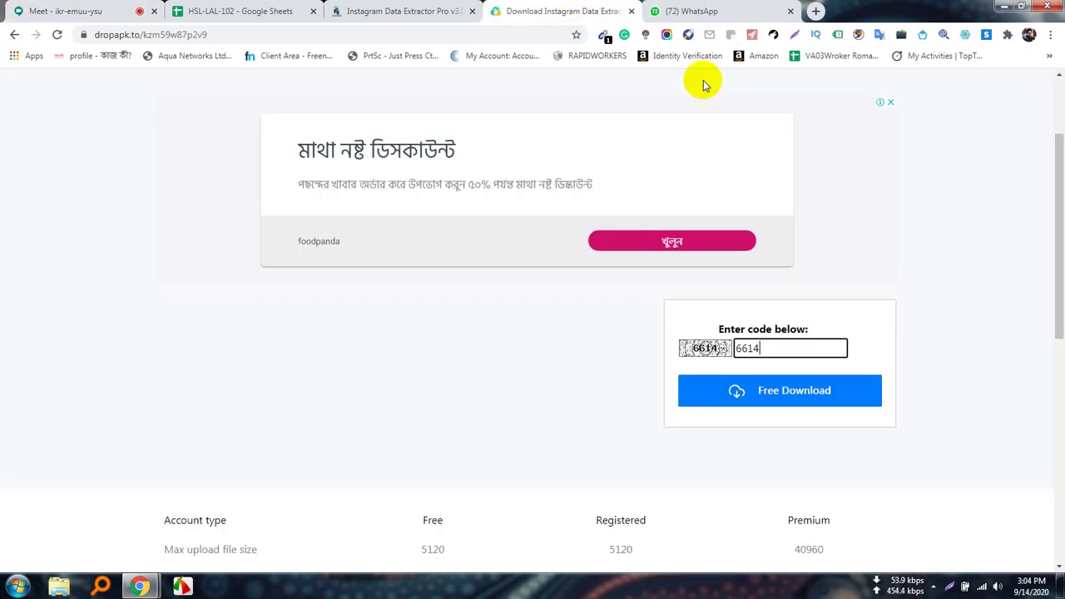
# Retry Free Download and close the pop-up ad until the 46.8 MB zip's download link appears.
pyautogui.click(772, 393)
pyautogui.click(579, 16)
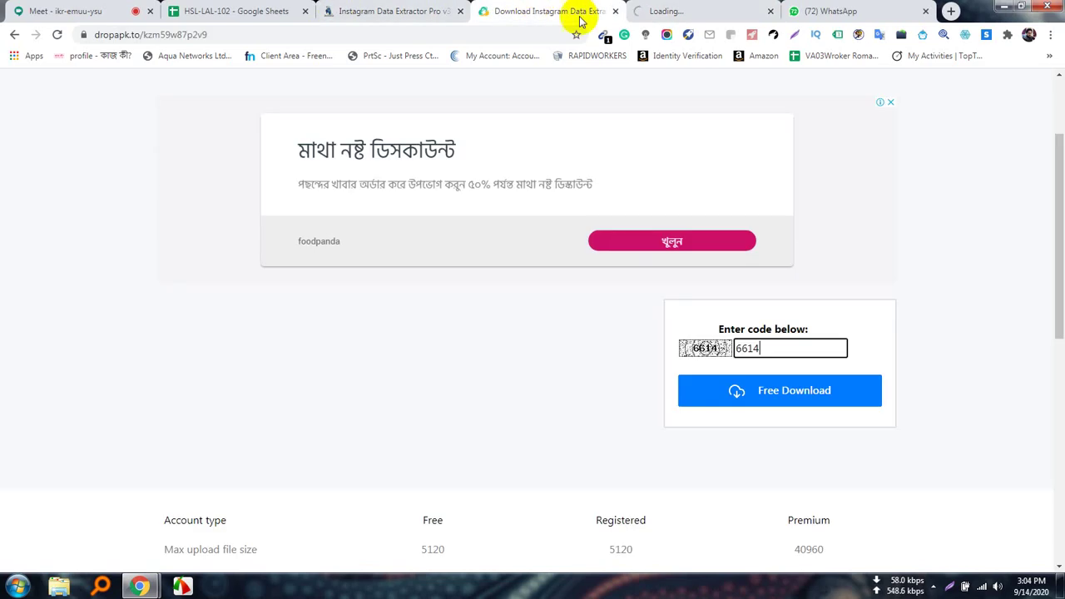
pyautogui.click(690, 8)
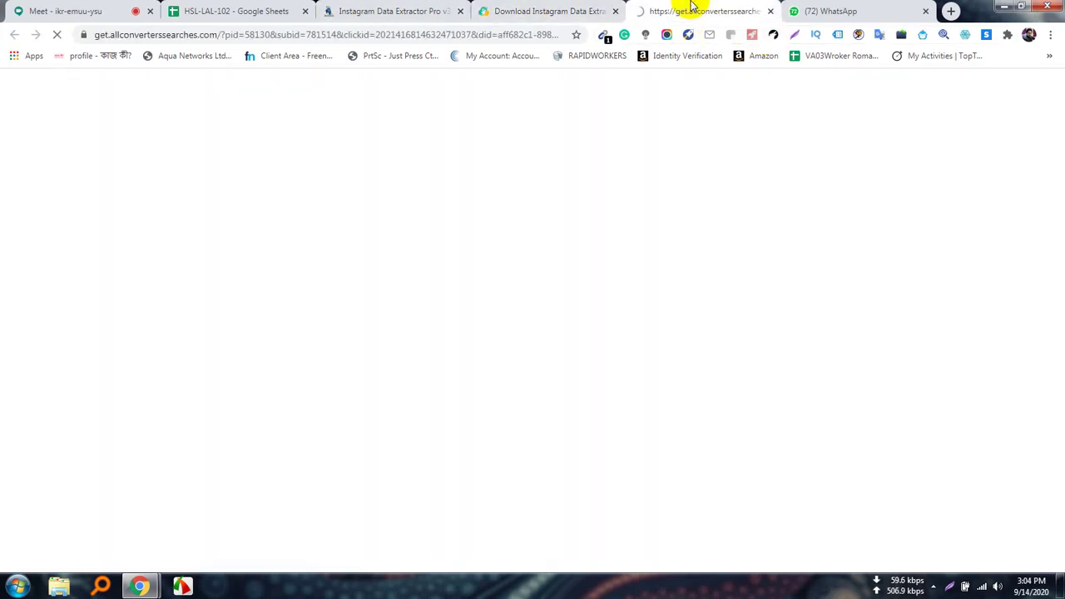
pyautogui.click(769, 11)
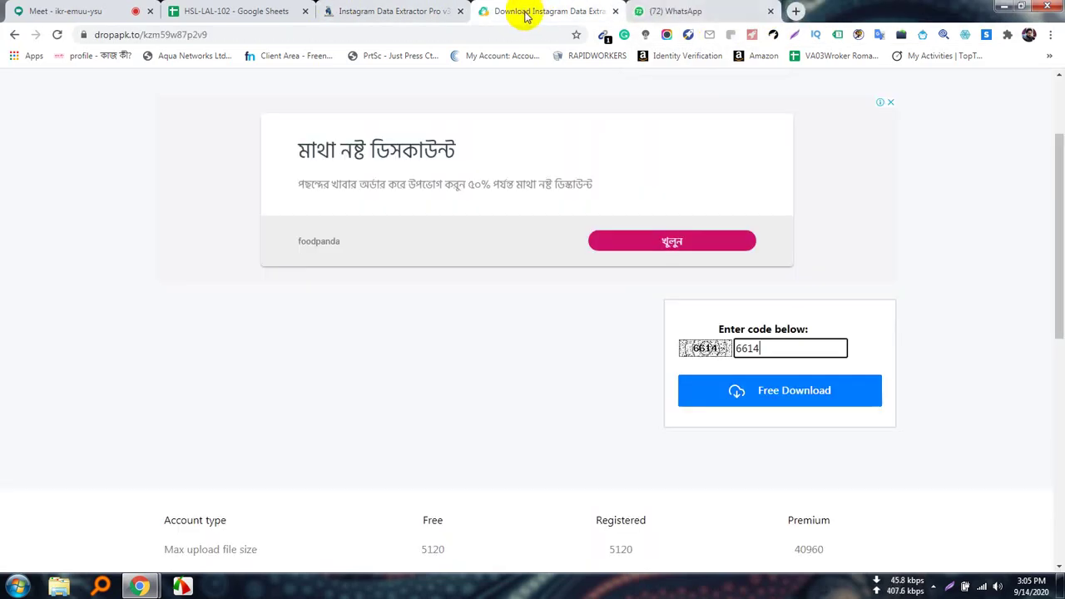
pyautogui.click(796, 394)
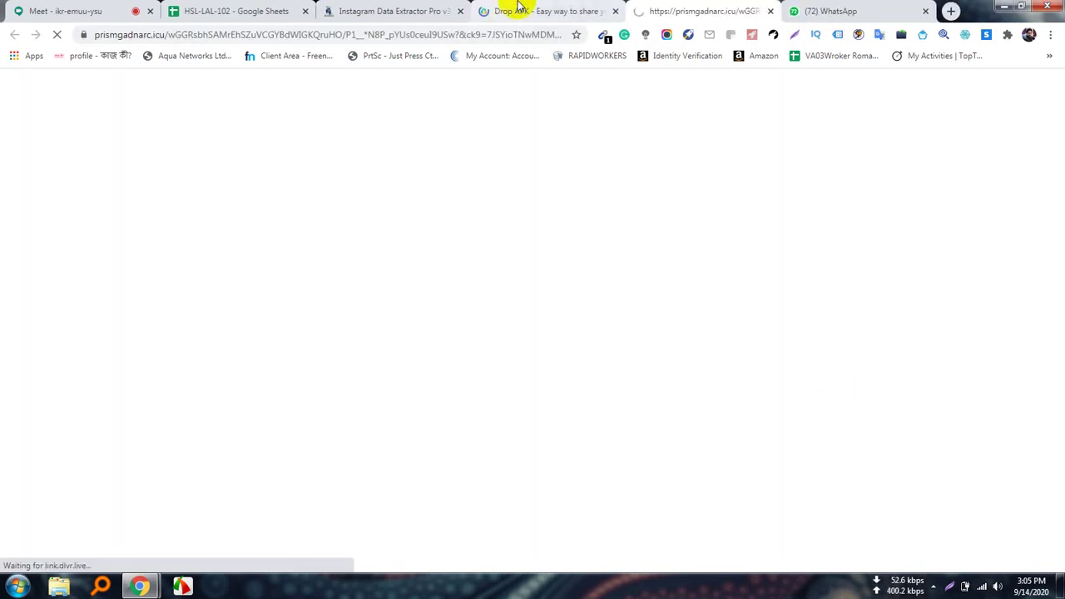
pyautogui.click(518, 11)
pyautogui.click(853, 382)
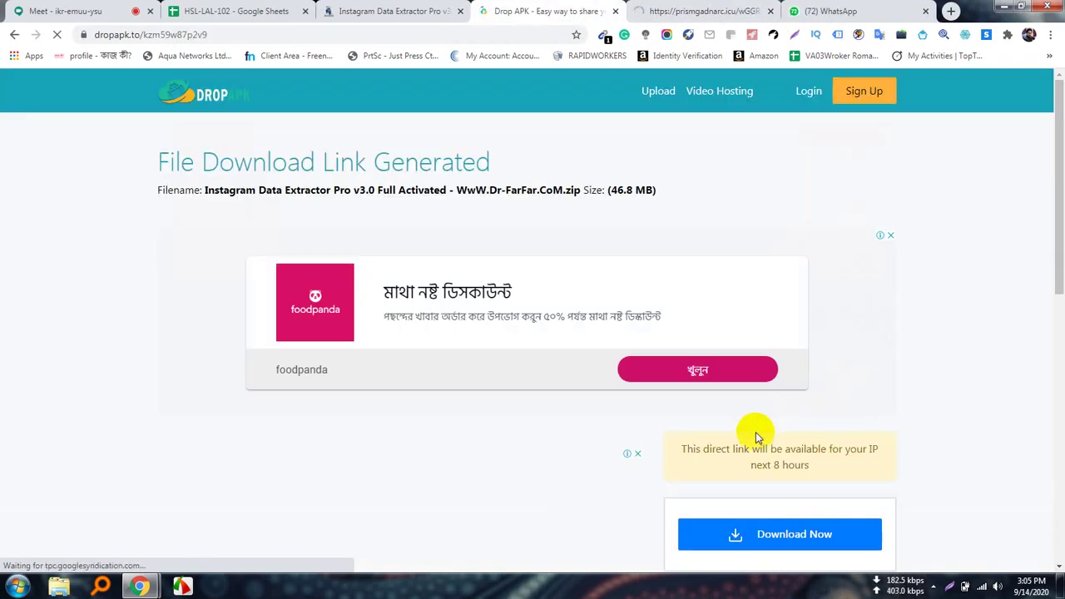
# Start the Instagram Data Extractor Pro zip download and close the three redirect pop-up tabs.
pyautogui.scroll(-2, 748, 433)
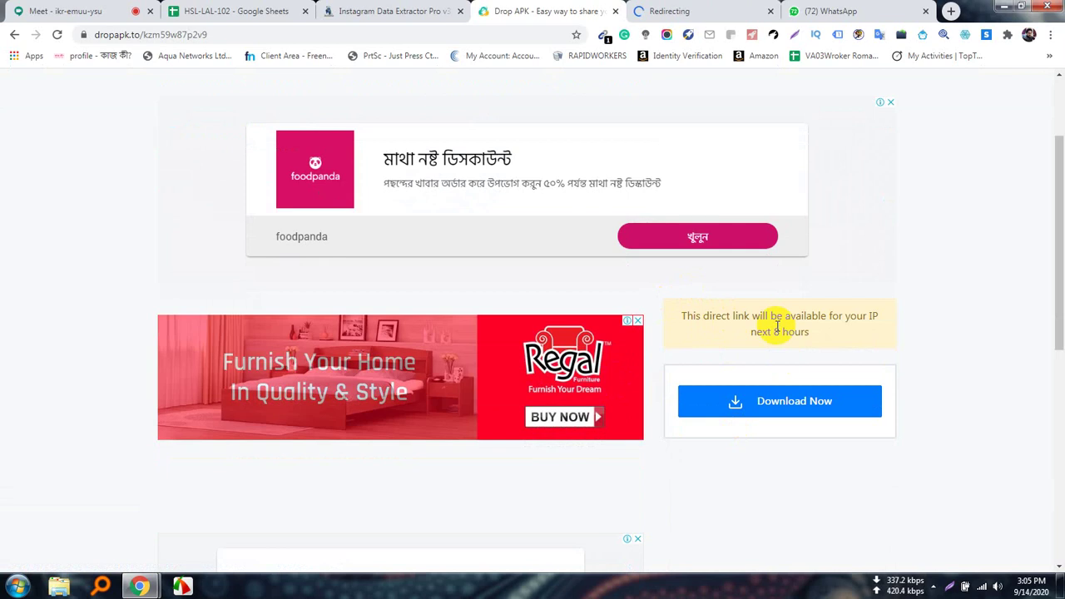
pyautogui.click(816, 403)
pyautogui.click(429, 10)
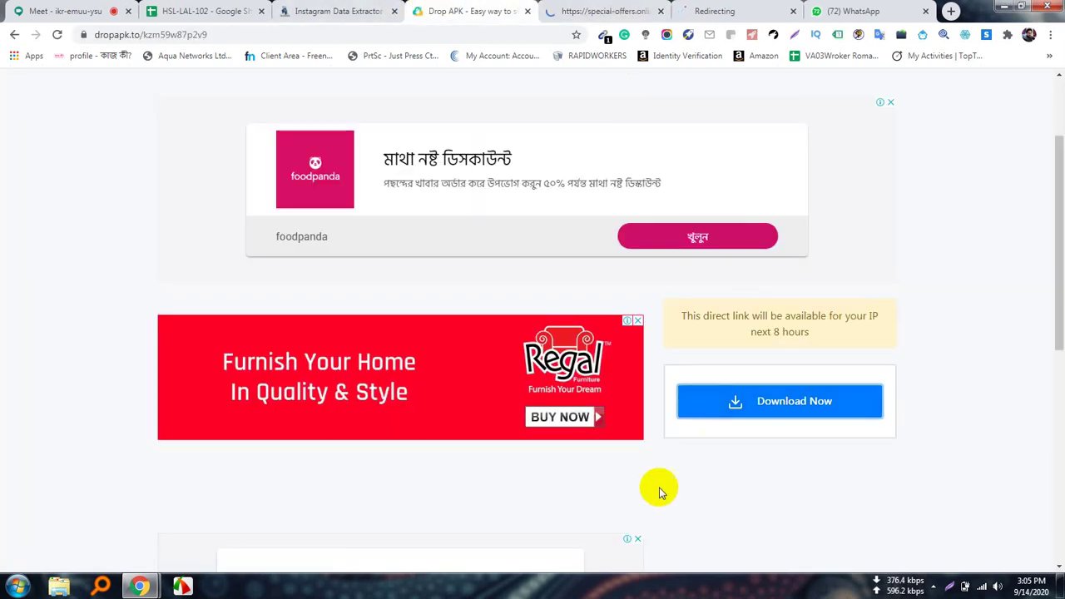
pyautogui.click(795, 402)
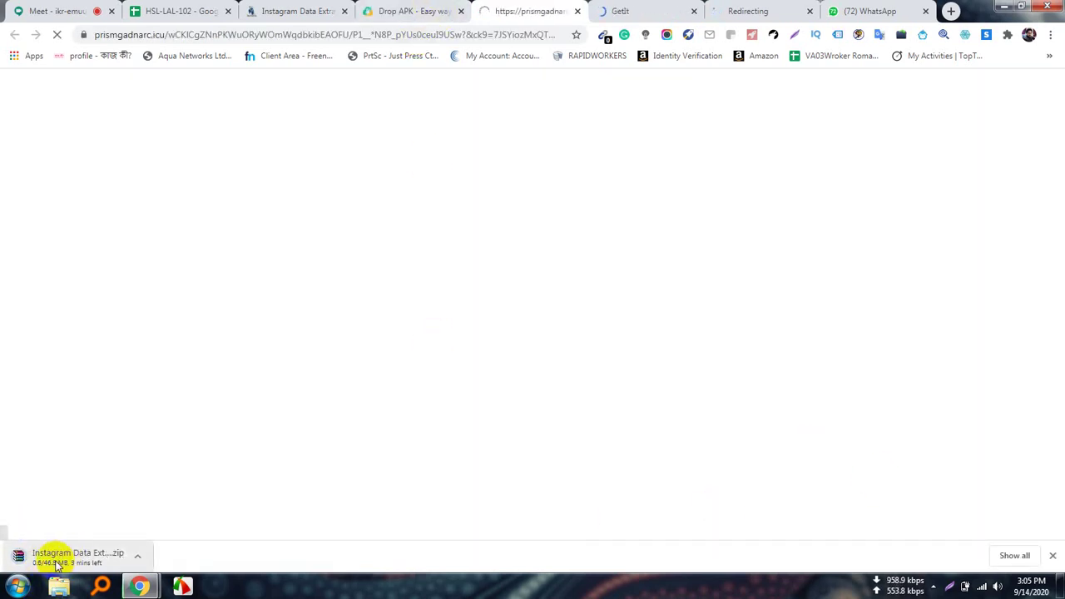
pyautogui.click(578, 11)
pyautogui.click(577, 12)
pyautogui.click(577, 12)
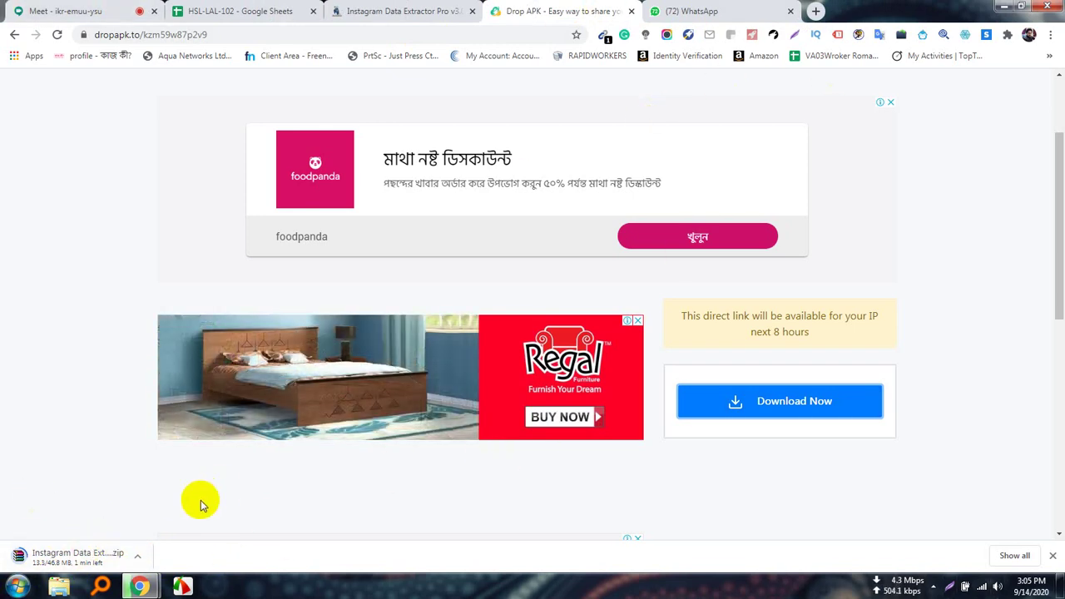
# Cancel the running zip download and switch to the WhatsApp group chat.
pyautogui.click(138, 557)
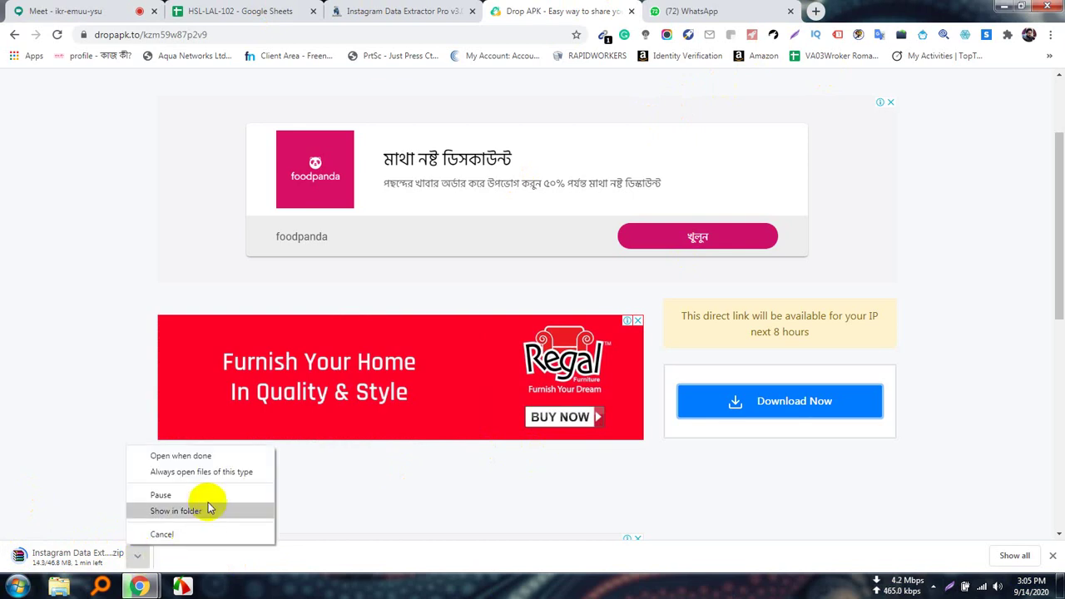
pyautogui.click(190, 535)
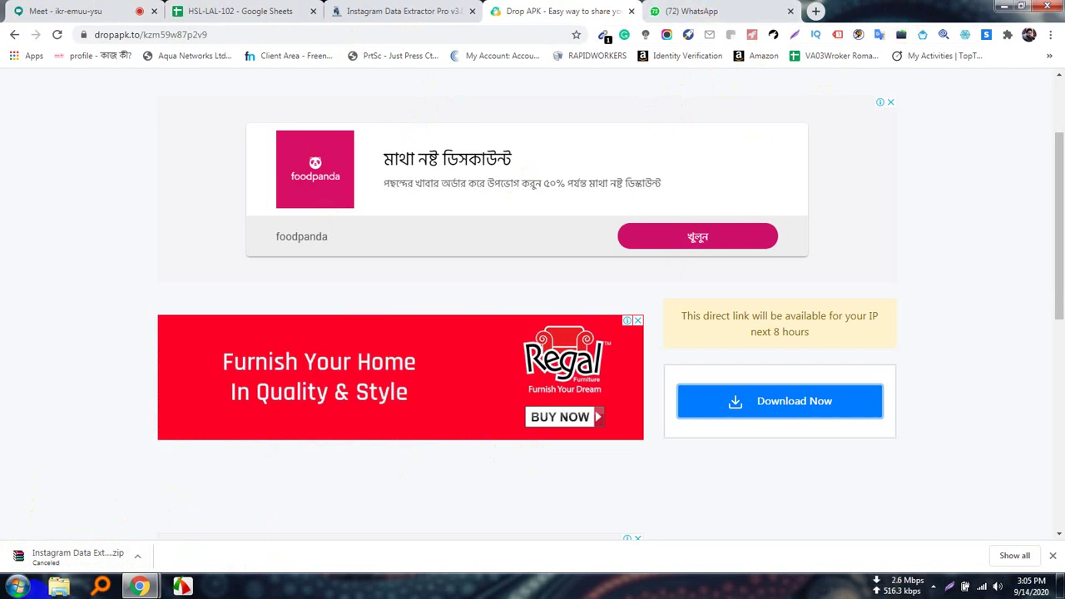
pyautogui.click(692, 10)
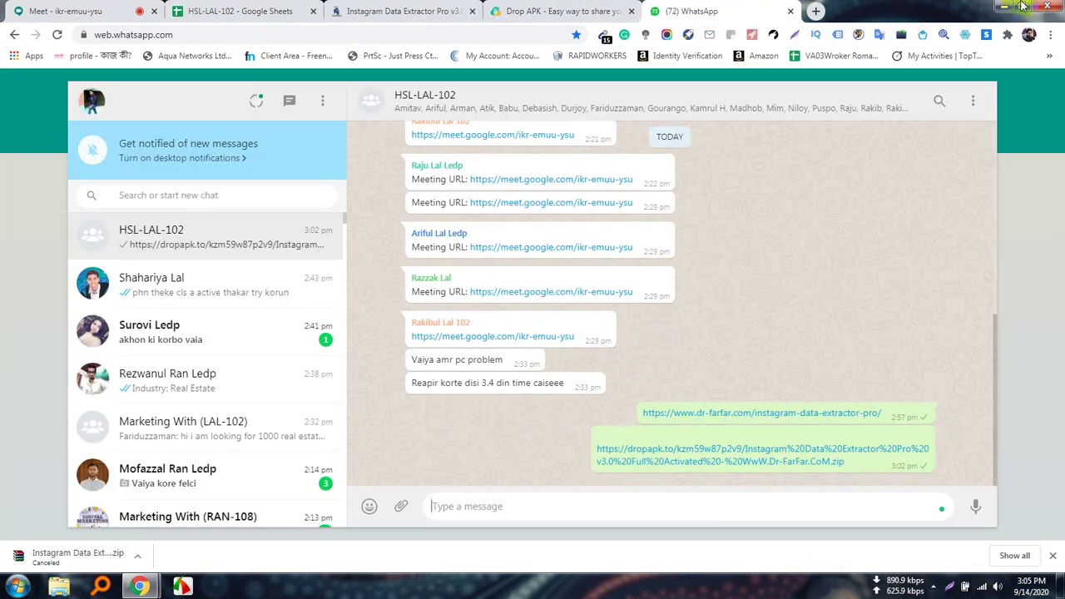
# Attach the Instagram Data Extractor Pro zip as a document and send it to HSL-LAL-102.
pyautogui.click(401, 508)
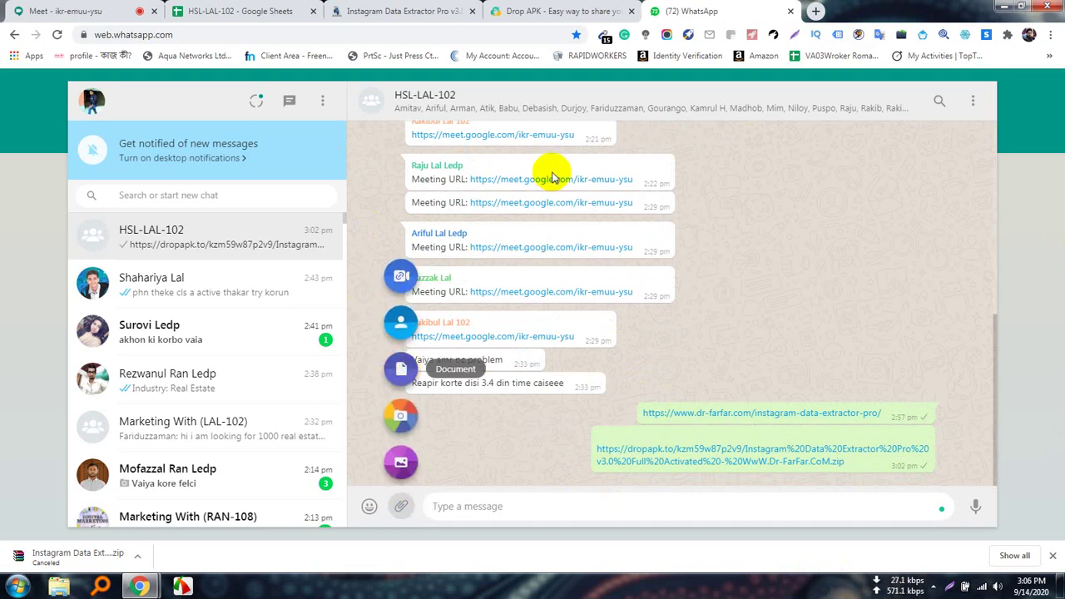
pyautogui.click(401, 370)
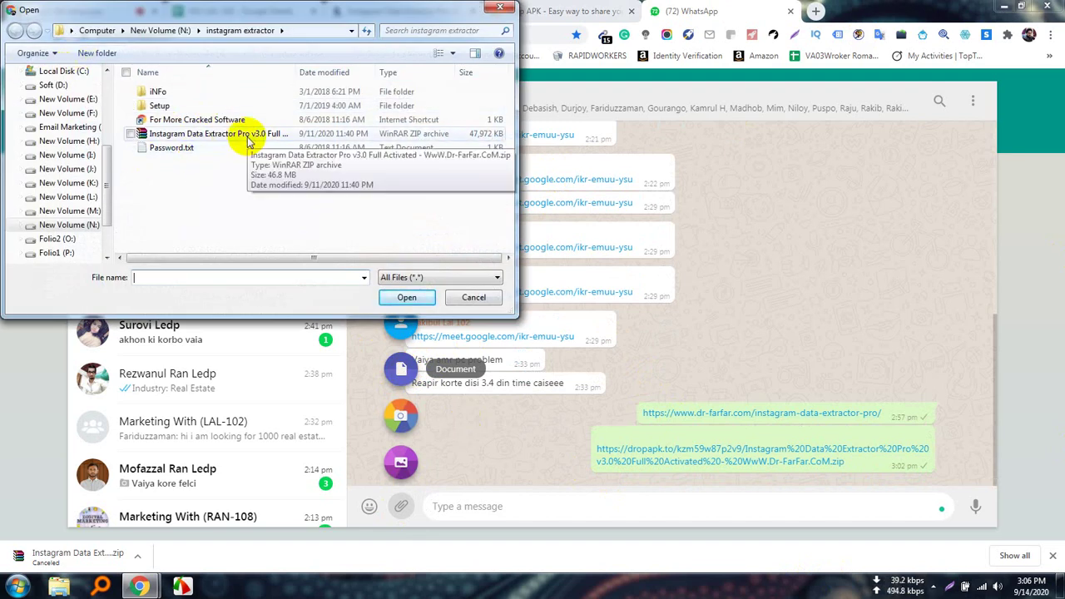
pyautogui.doubleClick(247, 135)
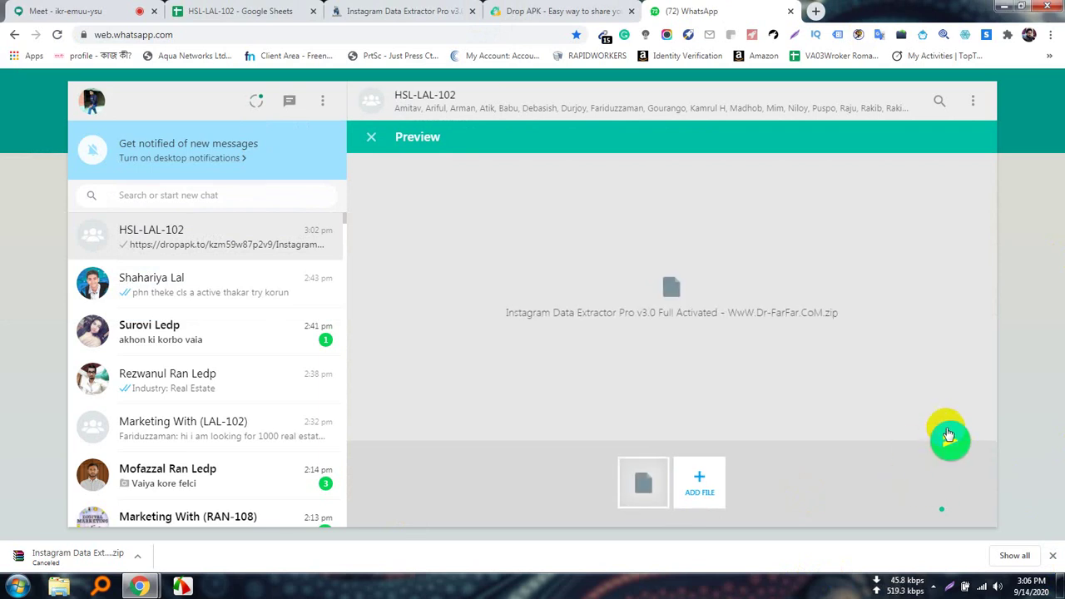
pyautogui.click(947, 436)
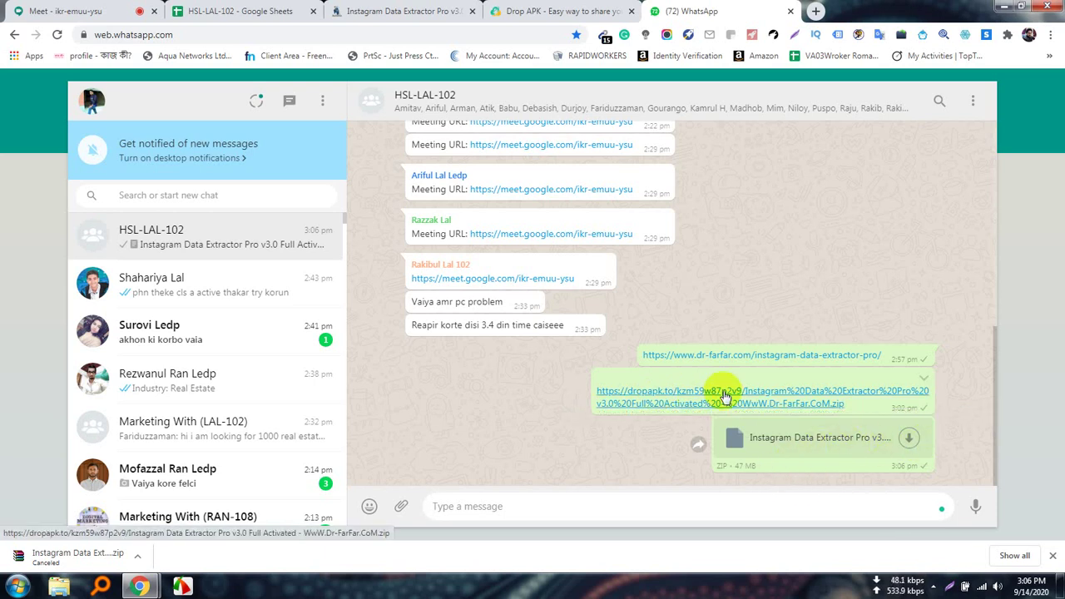
# Scroll through the Dr.FarFar extractor page, check the attendance sheet, and return to the Meet call.
pyautogui.click(221, 11)
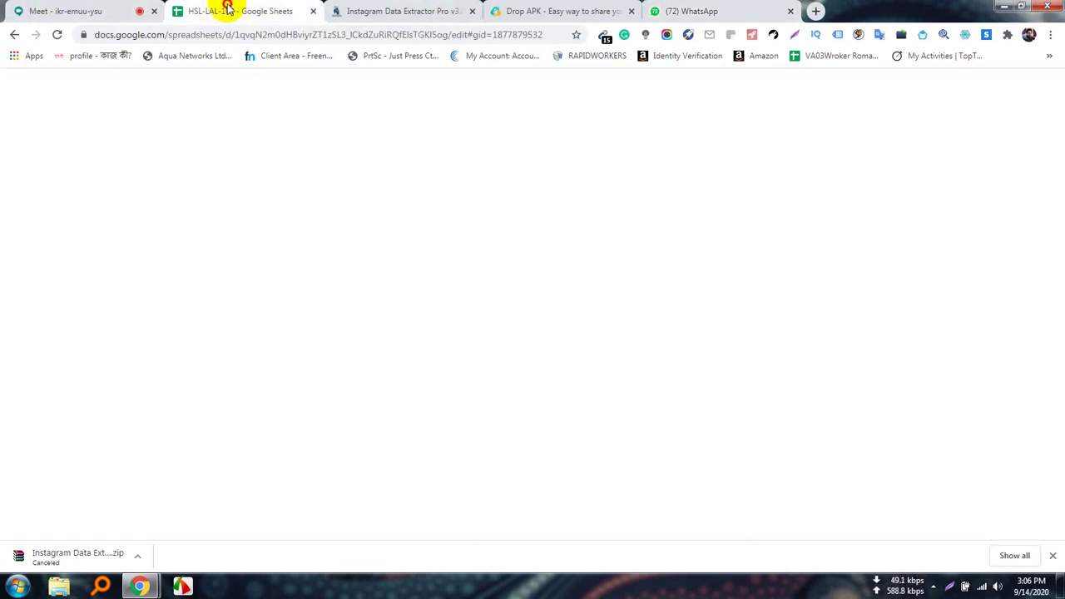
pyautogui.click(461, 11)
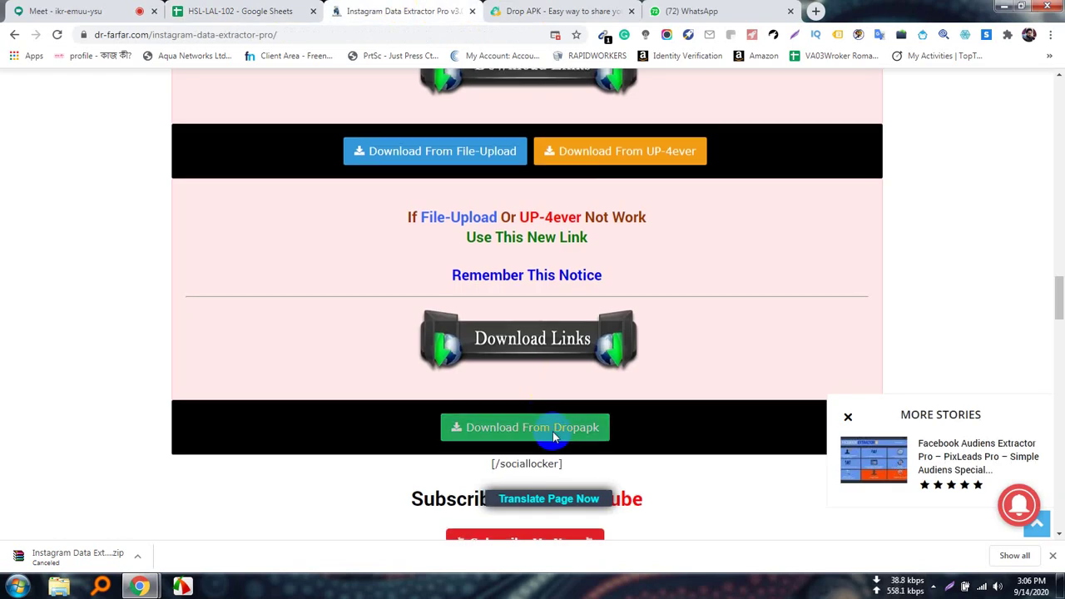
pyautogui.scroll(-5, 552, 435)
pyautogui.scroll(-5, 569, 458)
pyautogui.scroll(2, 569, 458)
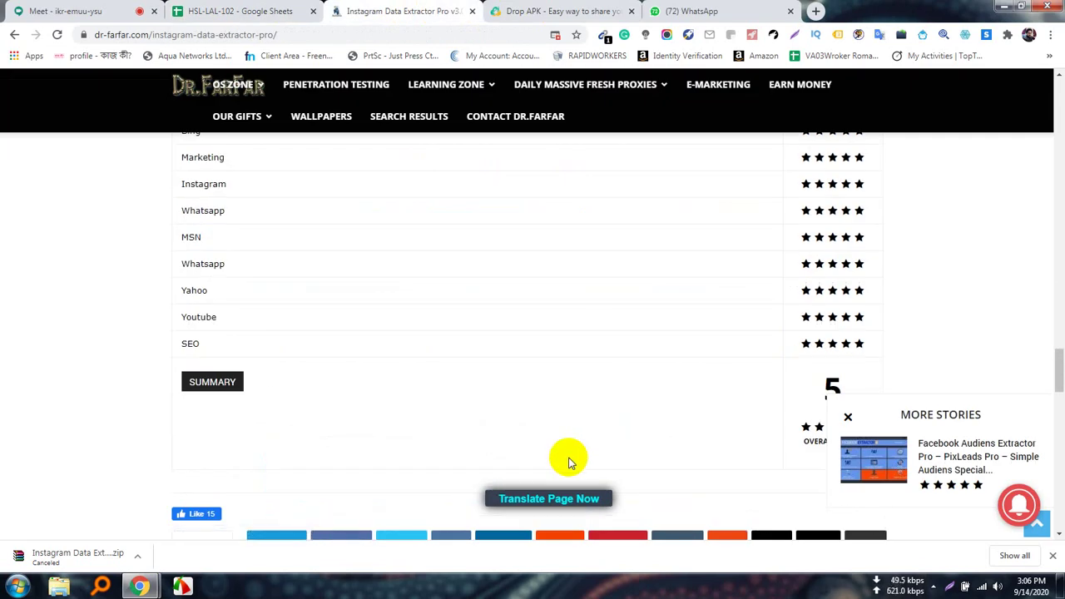
pyautogui.scroll(3, 569, 460)
pyautogui.scroll(-3, 569, 464)
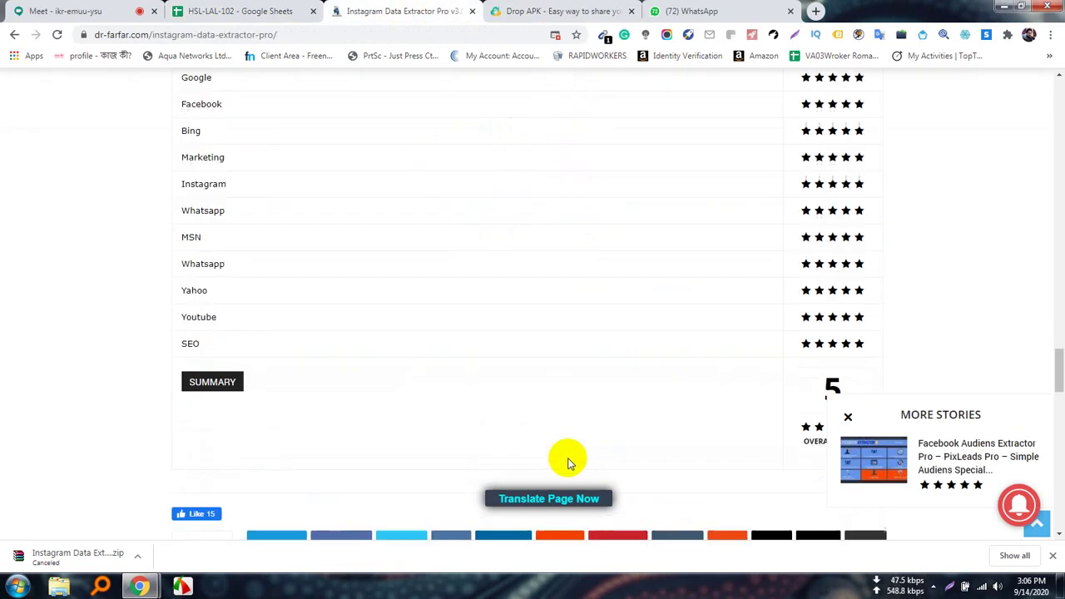
pyautogui.scroll(-6, 569, 462)
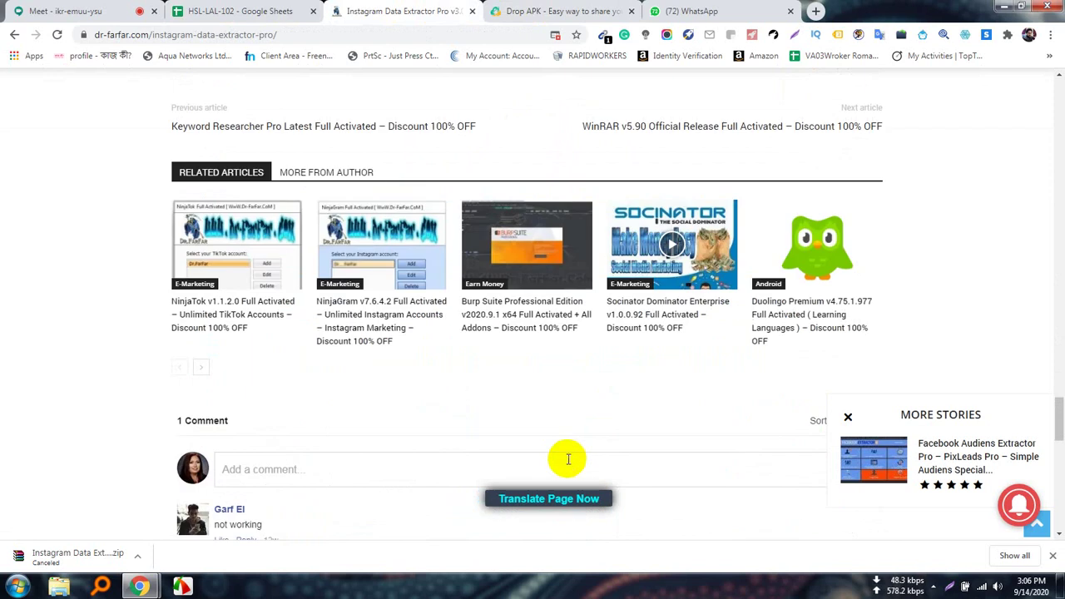
pyautogui.scroll(-3, 568, 458)
pyautogui.scroll(12, 549, 466)
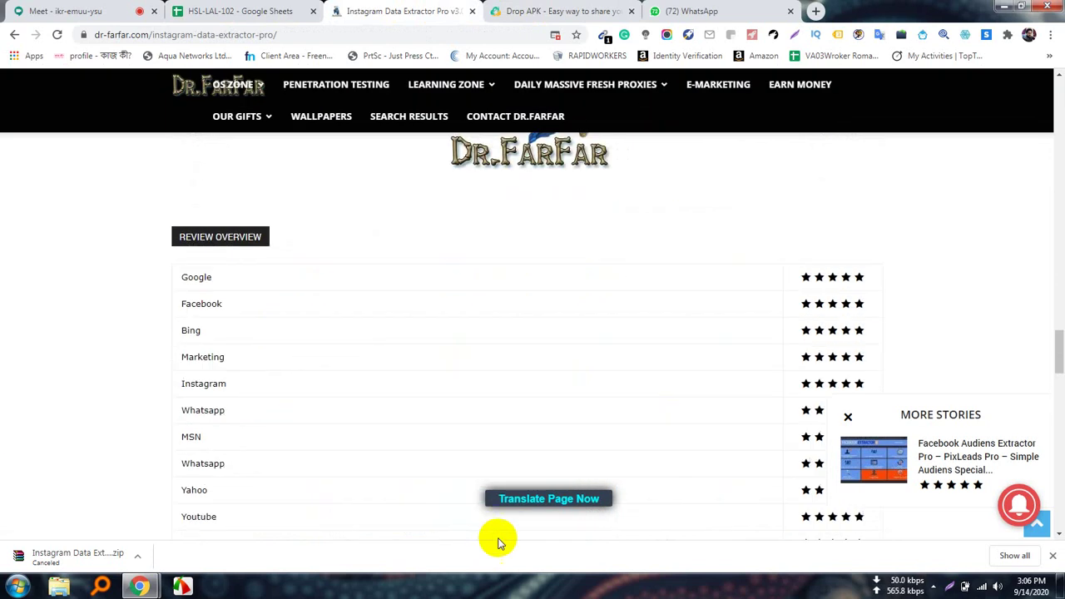
pyautogui.click(233, 11)
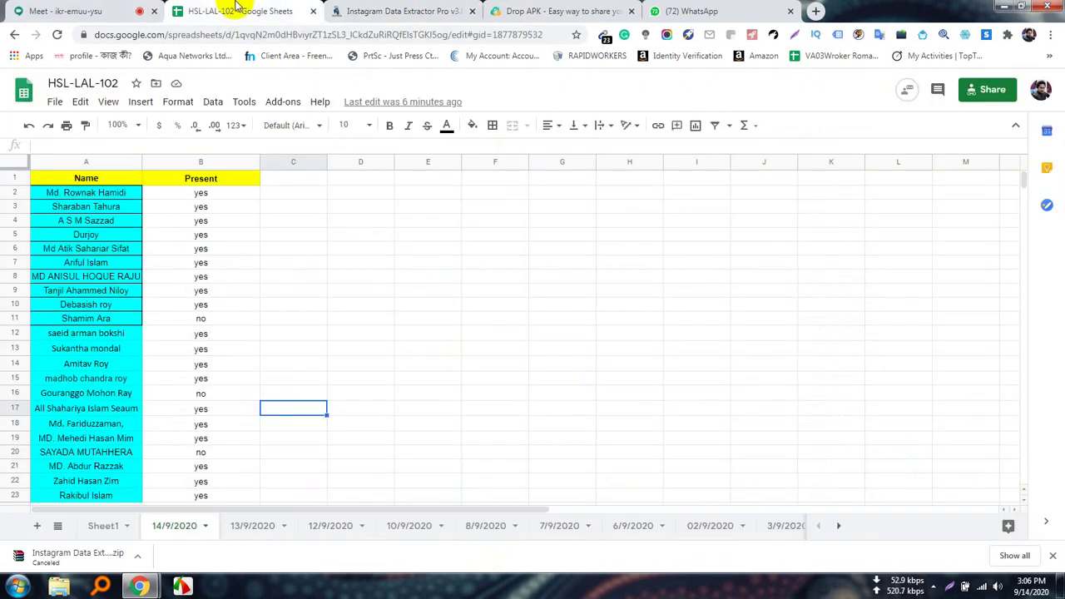
pyautogui.click(102, 10)
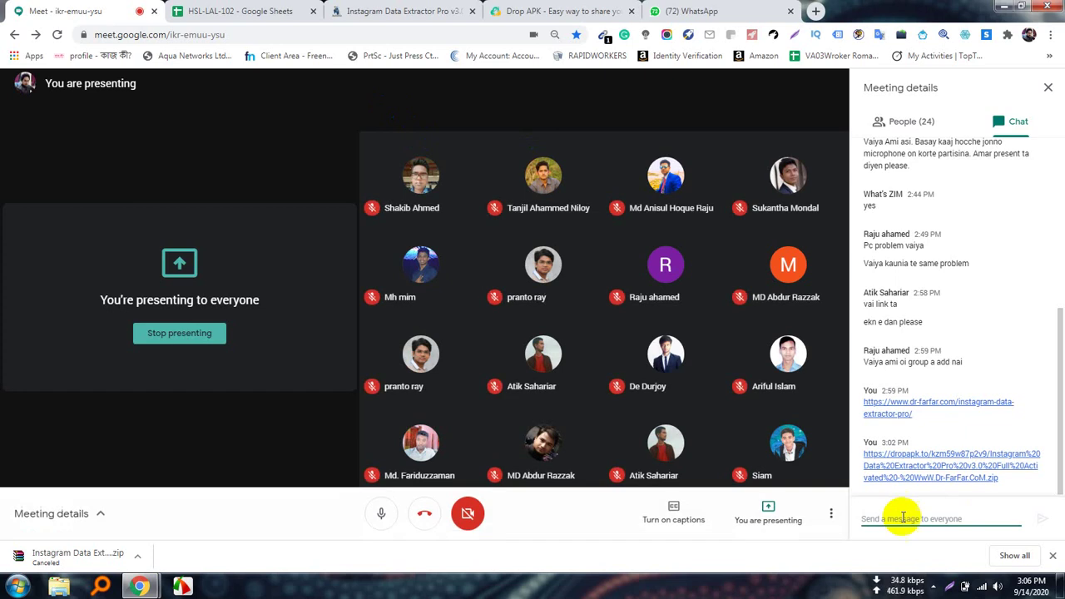
# Minimize Chrome and briefly open the Computer drives window.
pyautogui.click(1002, 7)
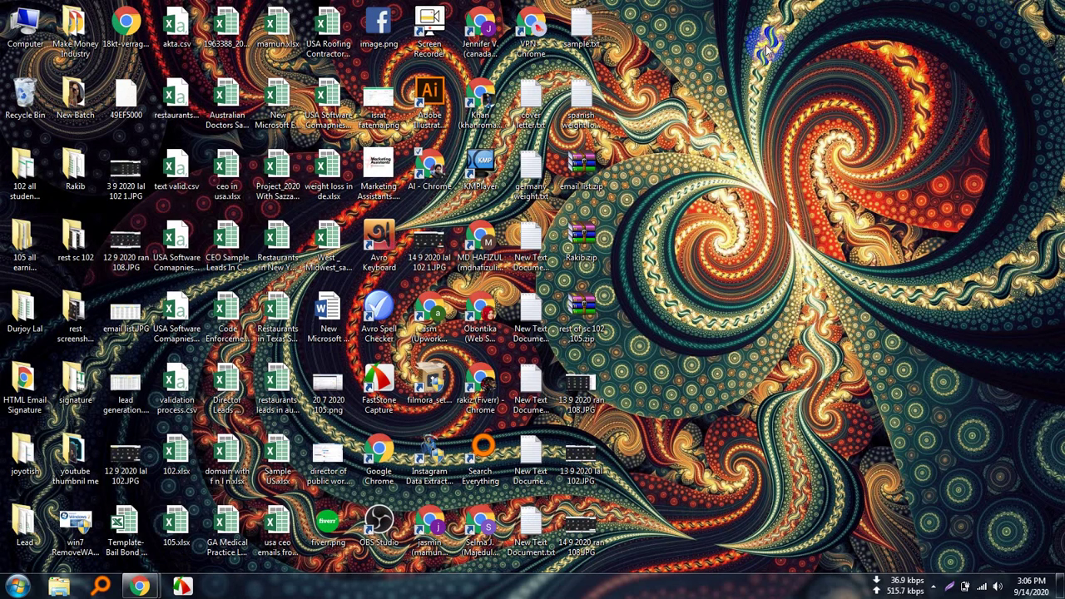
pyautogui.doubleClick(31, 20)
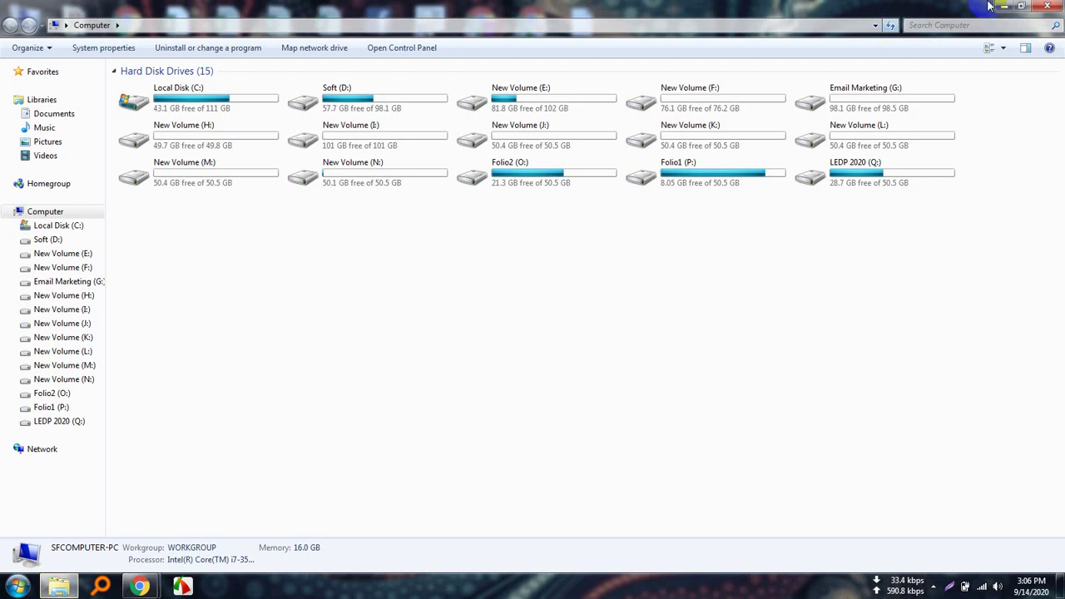
pyautogui.click(1002, 8)
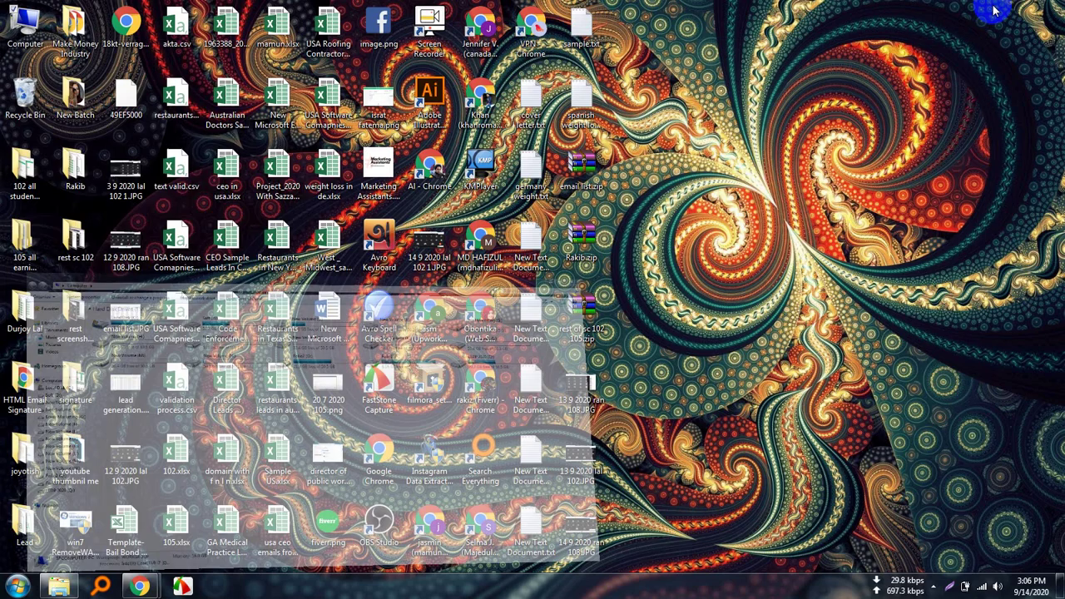
# Search 'control', open Control Panel in Category view, and go to Uninstall a program.
pyautogui.click(17, 589)
pyautogui.write('c')
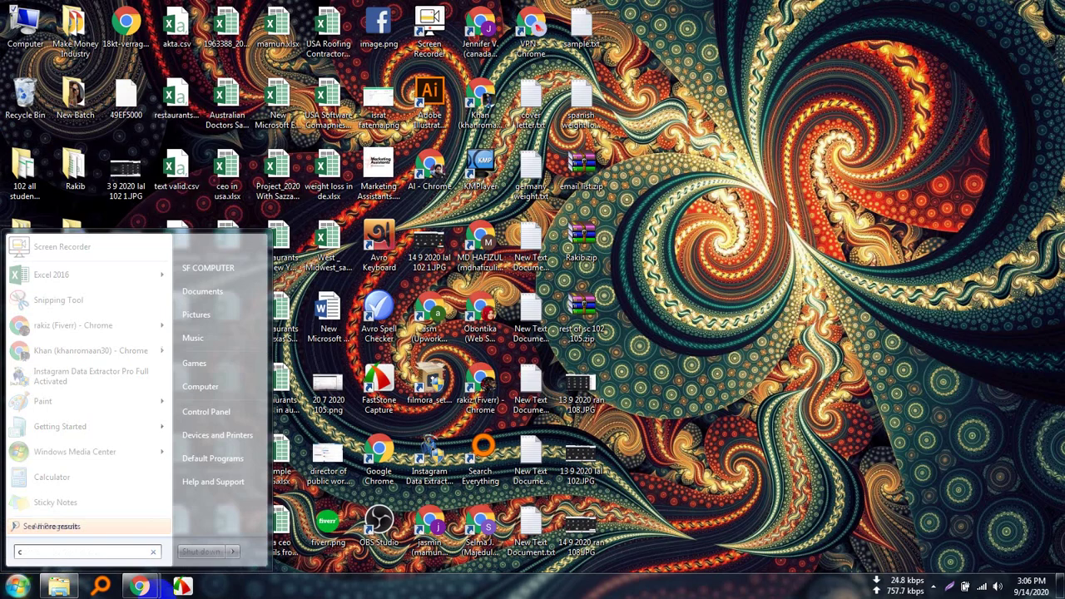
pyautogui.write('ontrol')
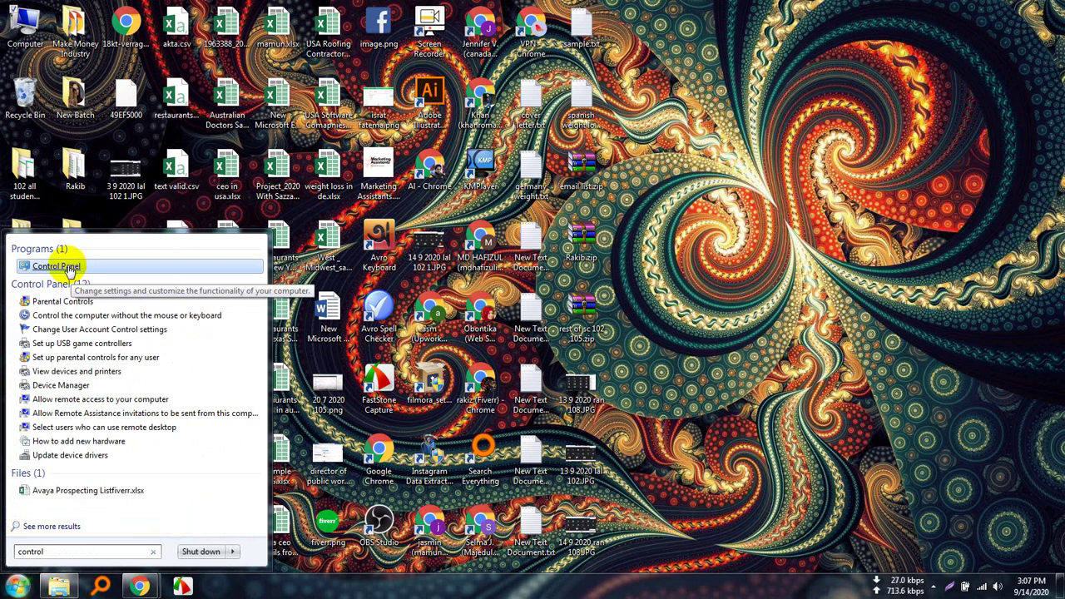
pyautogui.click(69, 268)
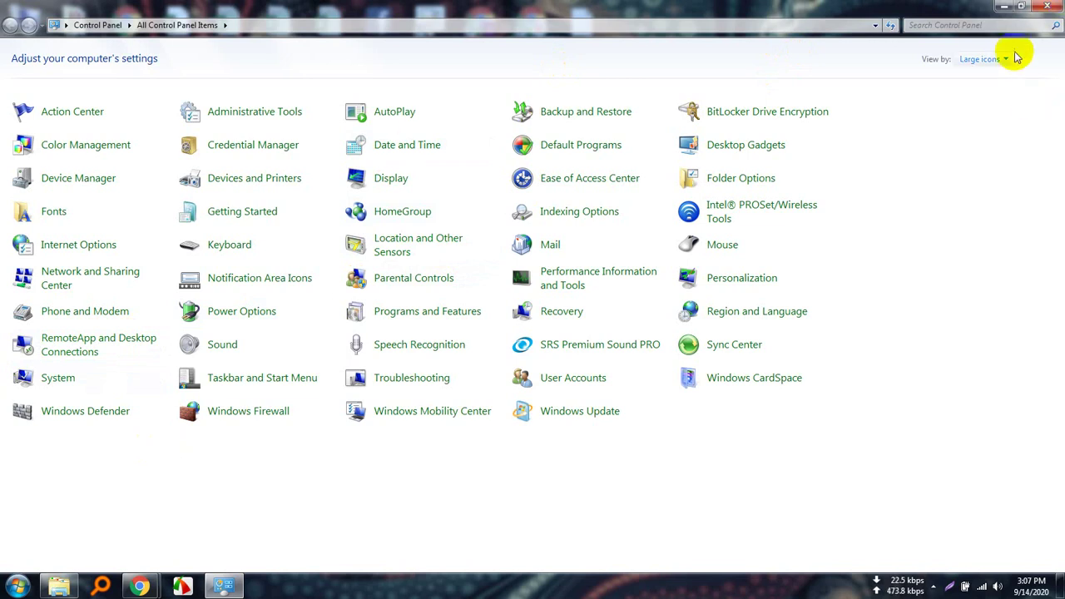
pyautogui.click(994, 77)
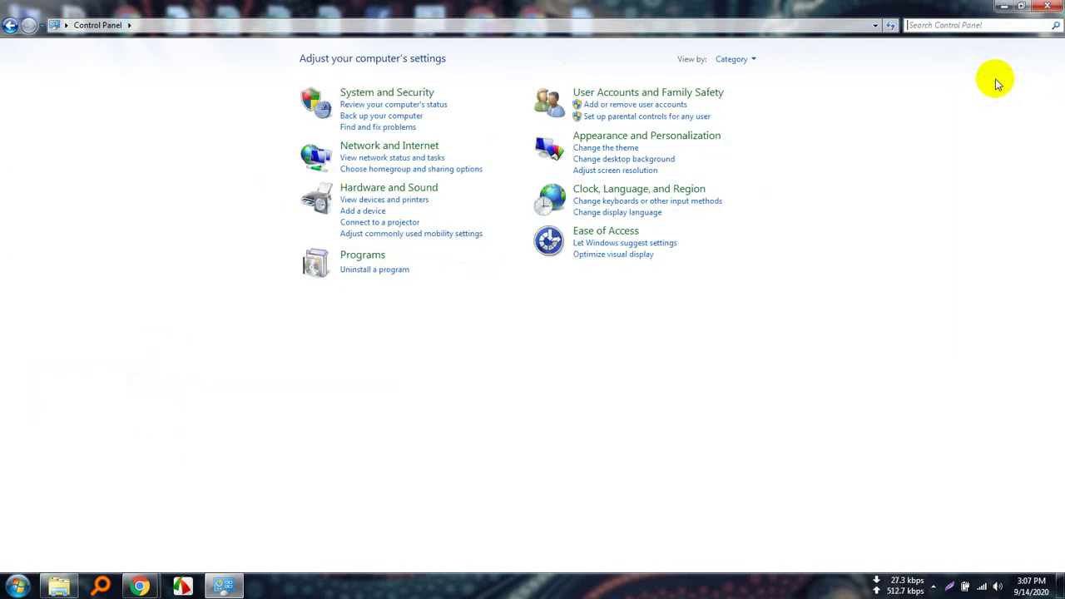
pyautogui.click(364, 270)
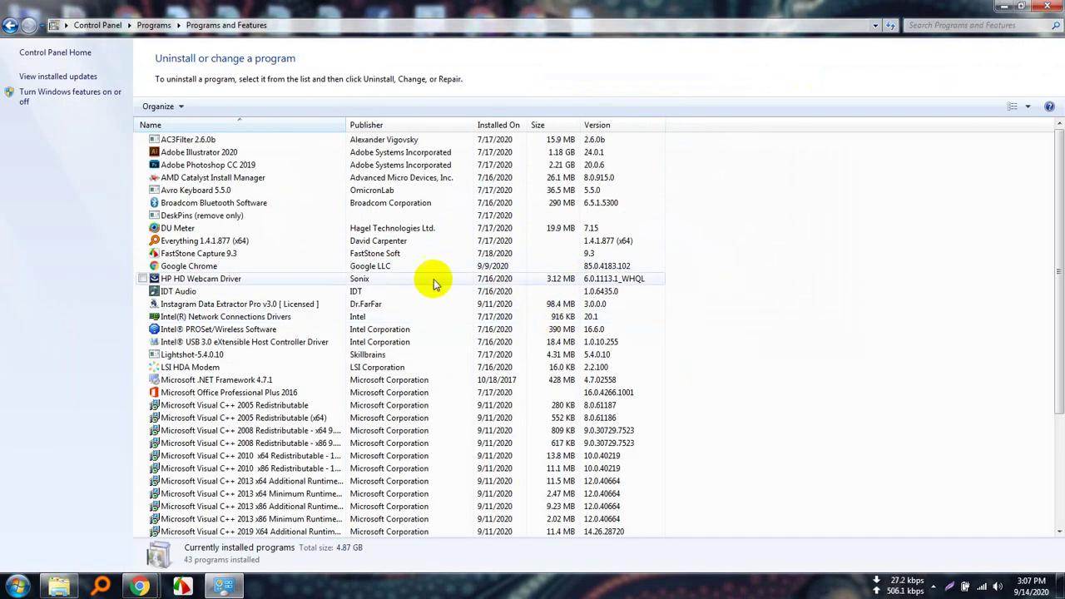
# Uninstall Instagram Data Extractor Pro v3.0 completely, then close Programs and Features.
pyautogui.scroll(-4, 432, 283)
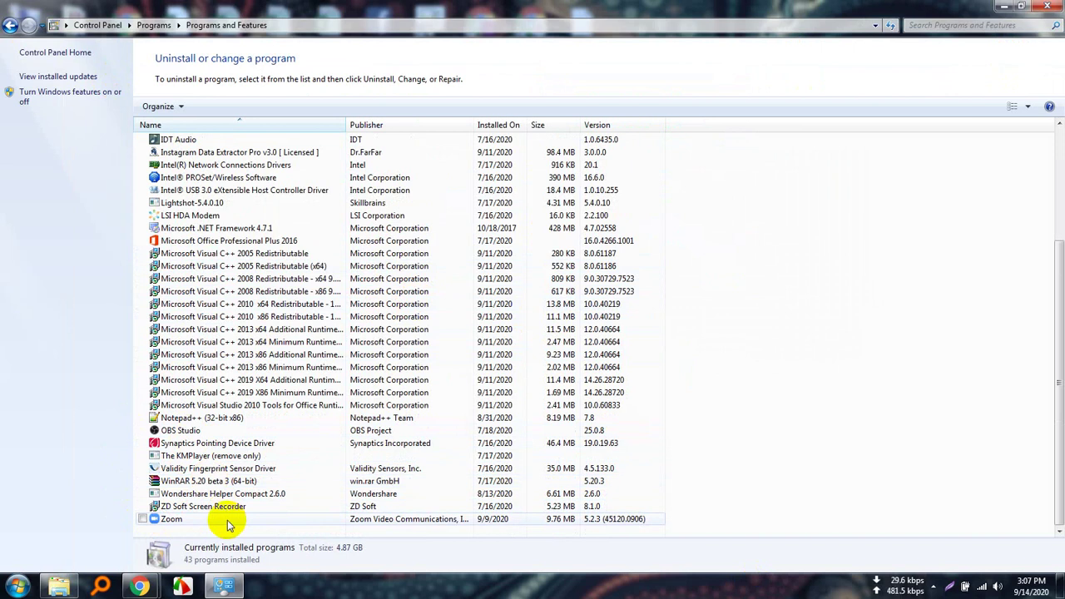
pyautogui.scroll(2, 229, 522)
pyautogui.scroll(2, 229, 523)
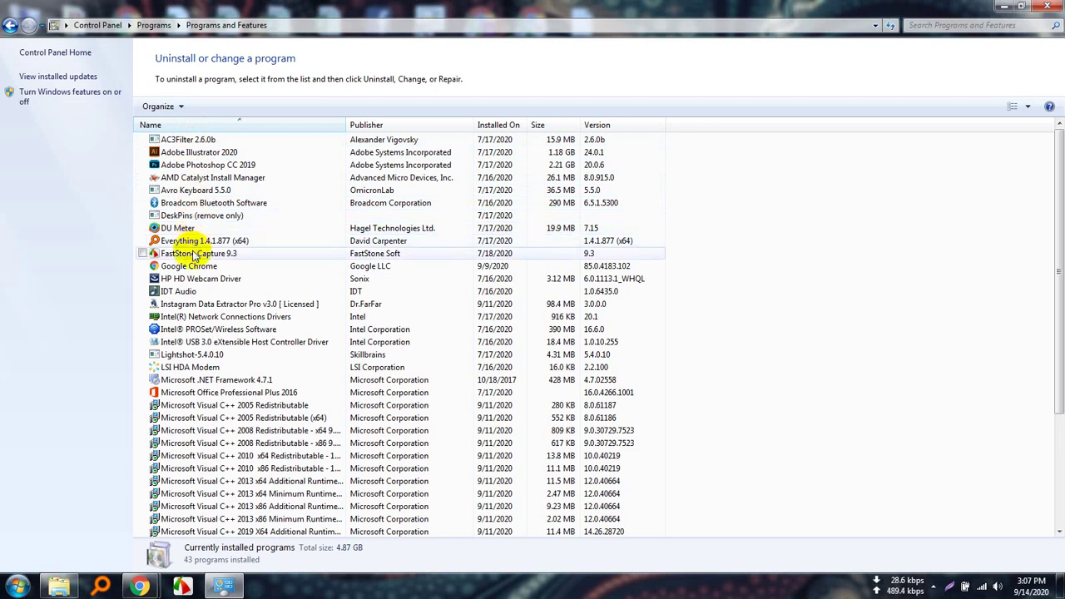
pyautogui.doubleClick(221, 305)
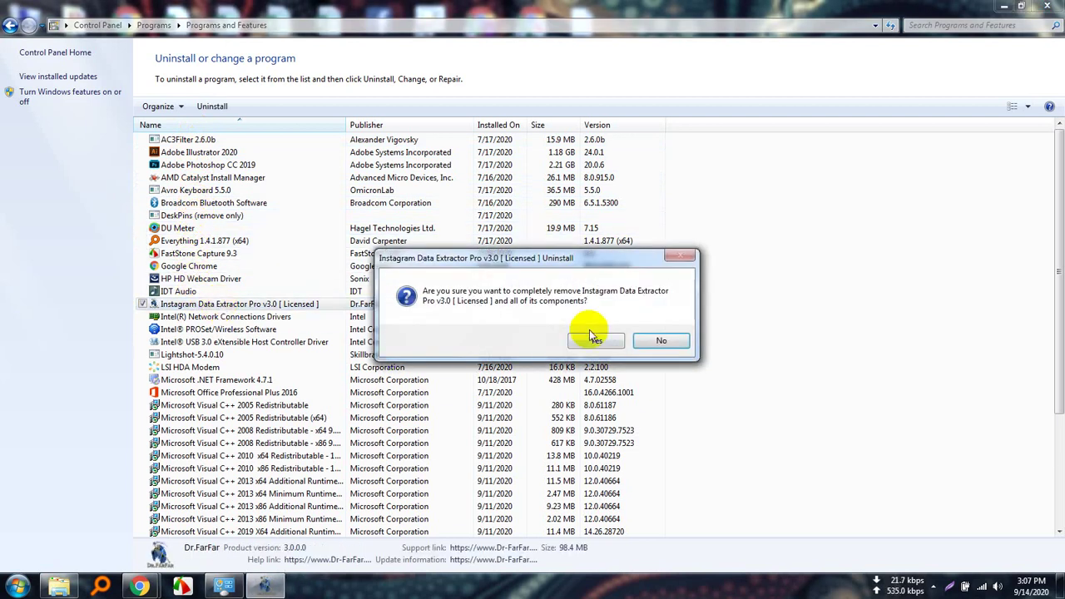
pyautogui.click(596, 343)
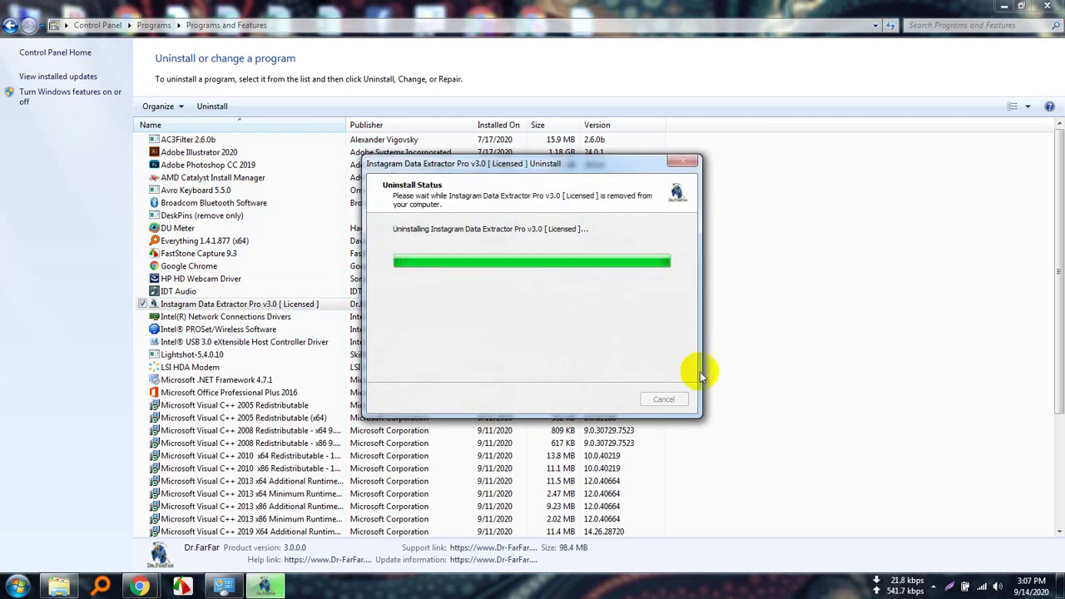
pyautogui.click(661, 340)
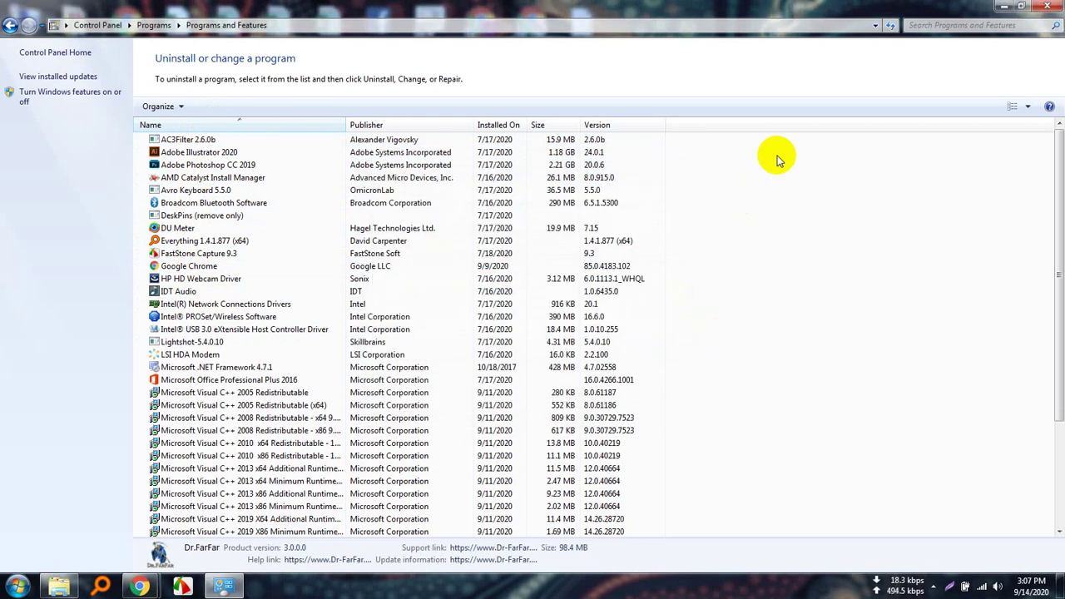
pyautogui.click(1049, 6)
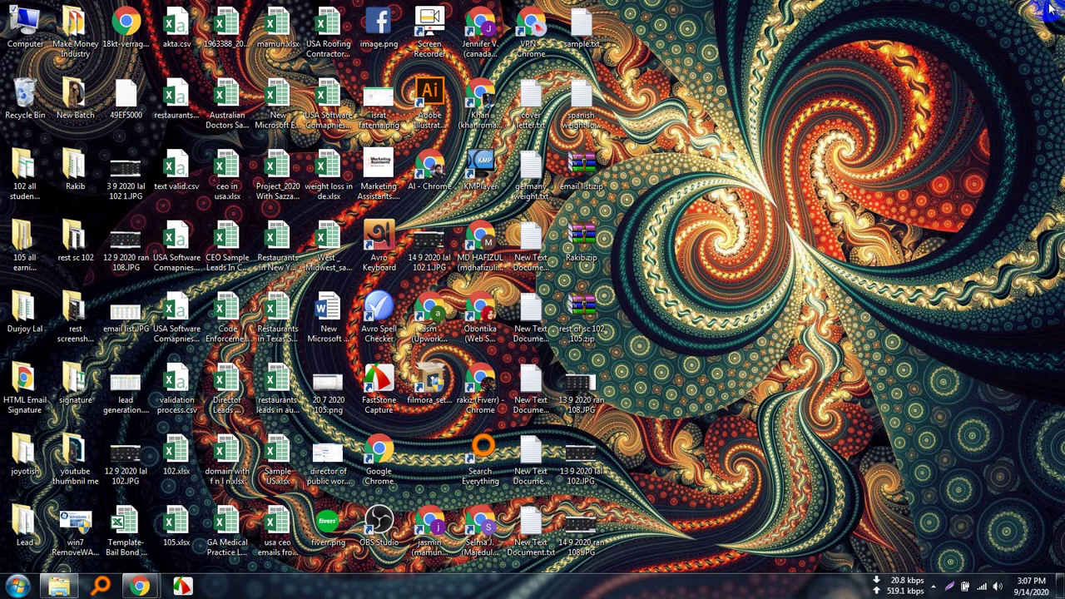
# Open Computer maximized and browse to New Volume (N:)'s instagram extractor folder.
pyautogui.doubleClick(25, 23)
pyautogui.click(867, 75)
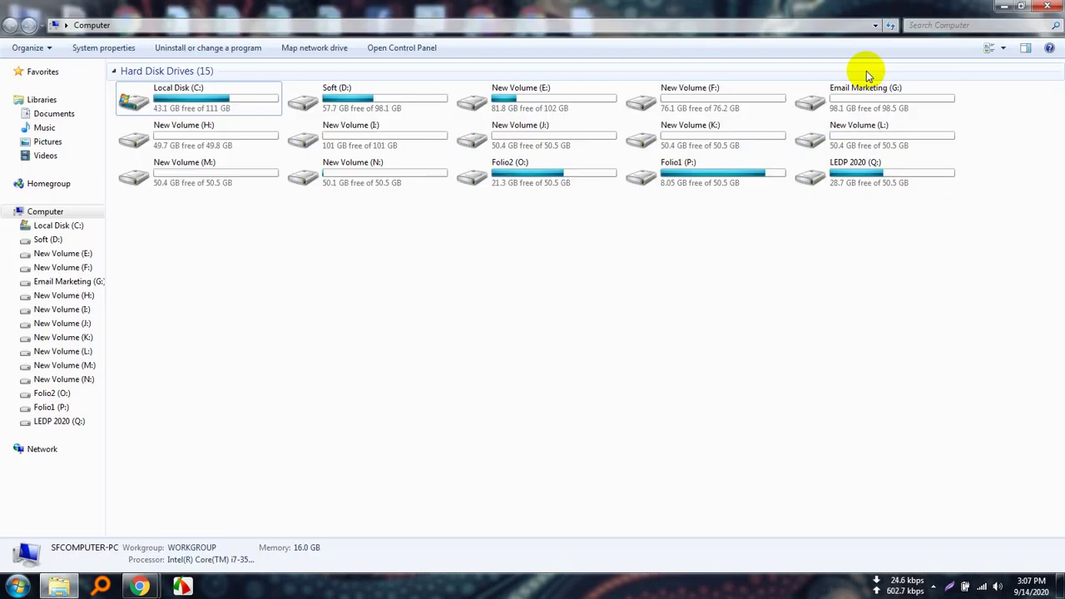
pyautogui.doubleClick(374, 178)
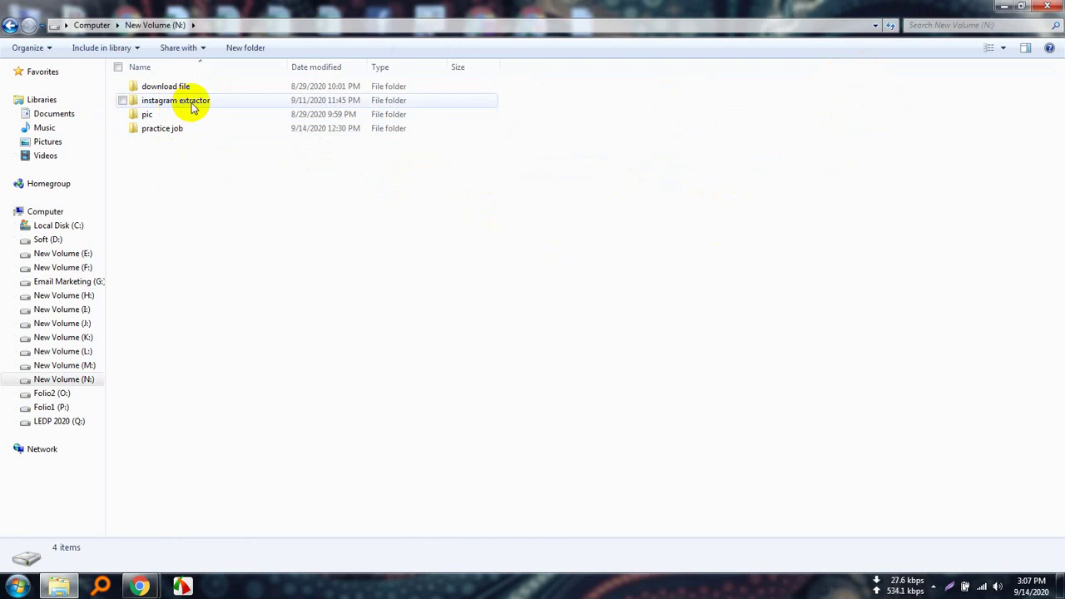
pyautogui.doubleClick(183, 101)
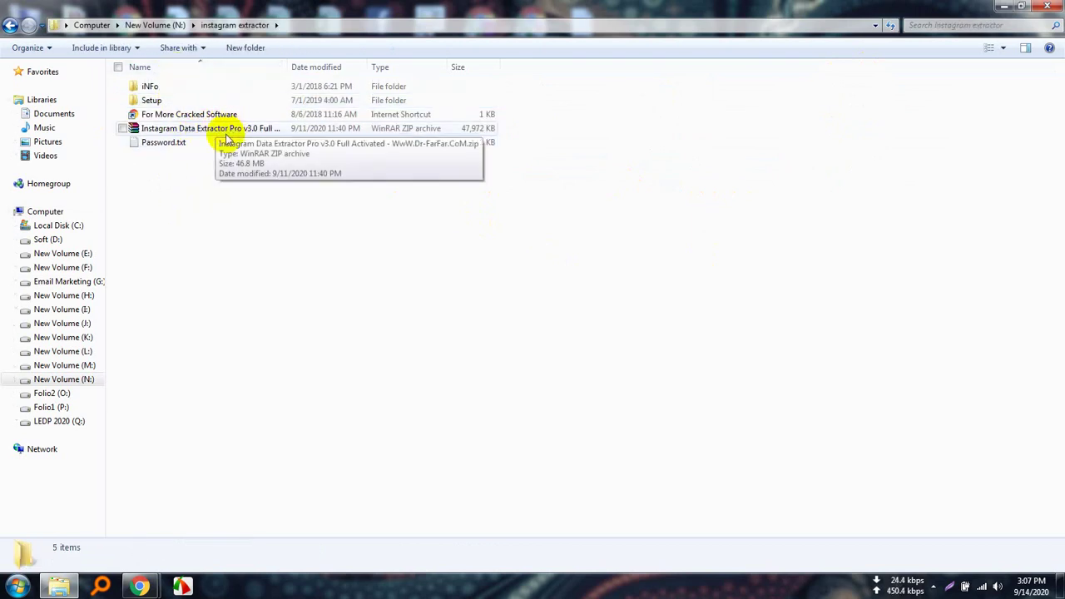
pyautogui.rightClick(226, 128)
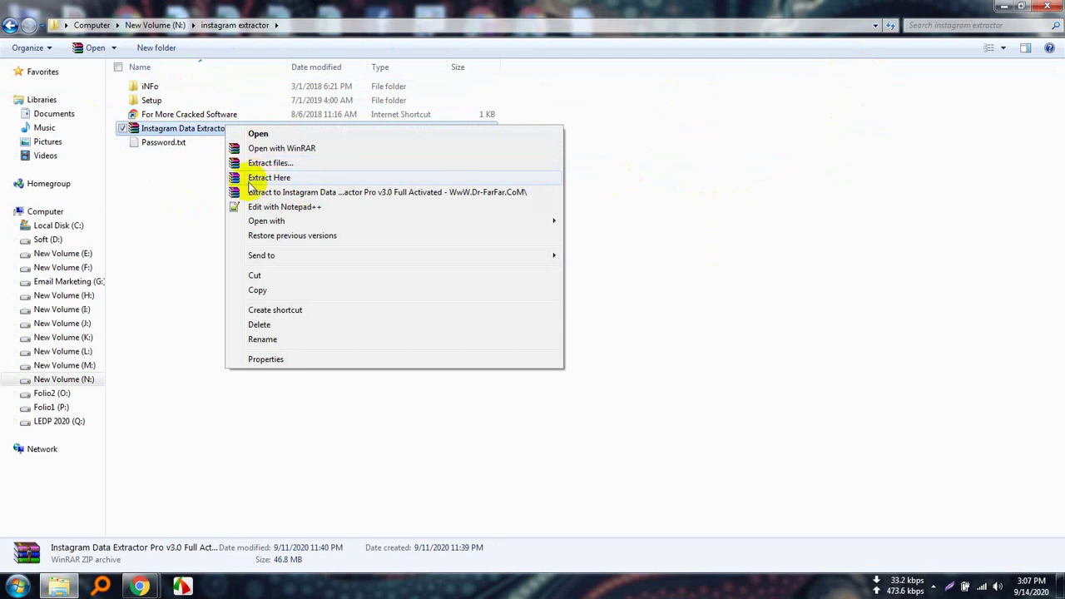
pyautogui.click(169, 219)
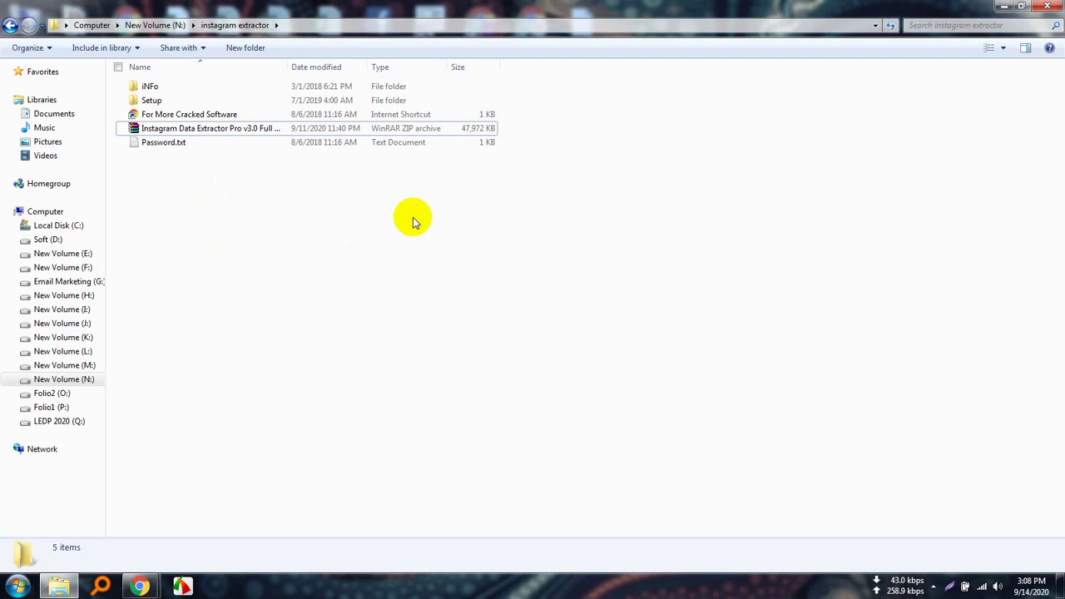
# Delete iNFo, Setup, the For More Cracked Software shortcut and Password.txt to the Recycle Bin.
pyautogui.click(170, 147)
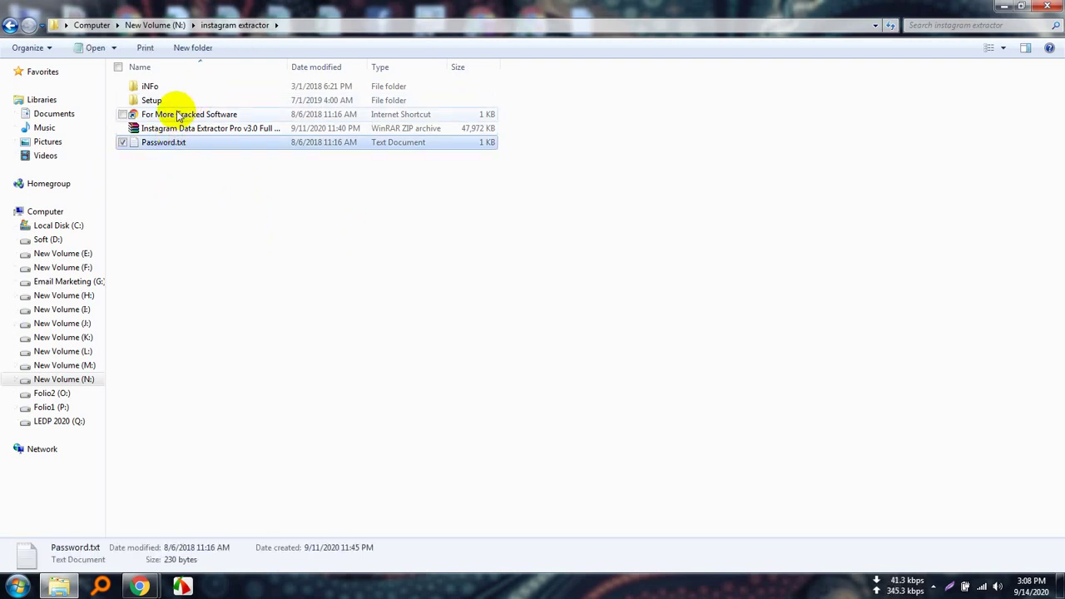
pyautogui.keyDown('ctrl'); pyautogui.click(176, 114); pyautogui.keyUp('ctrl')
pyautogui.keyDown('ctrl'); pyautogui.click(165, 98); pyautogui.keyUp('ctrl')
pyautogui.keyDown('ctrl'); pyautogui.click(154, 85); pyautogui.keyUp('ctrl')
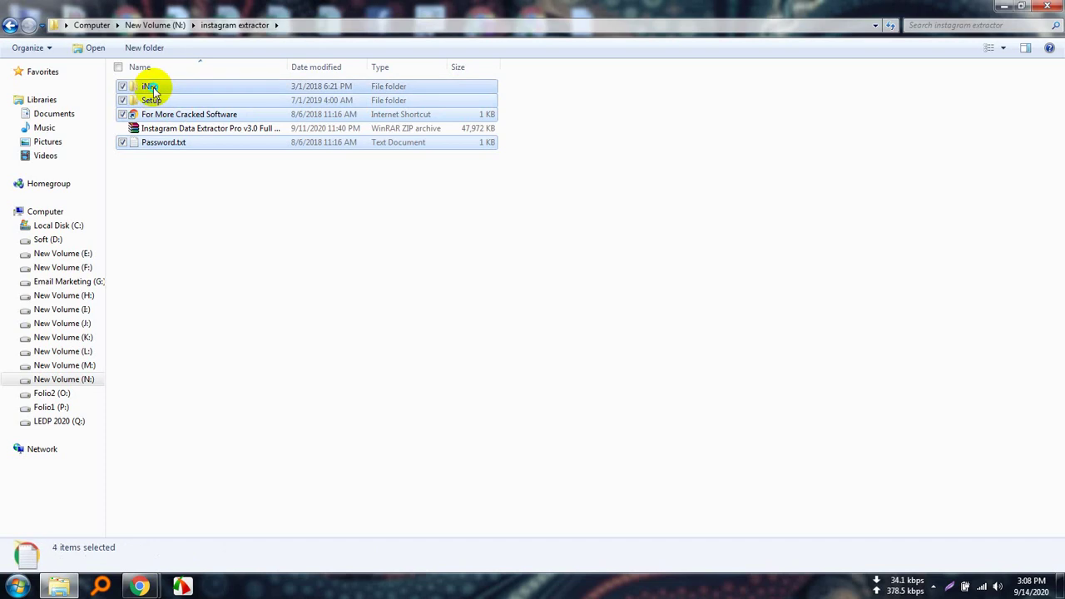
pyautogui.rightClick(164, 97)
pyautogui.click(196, 258)
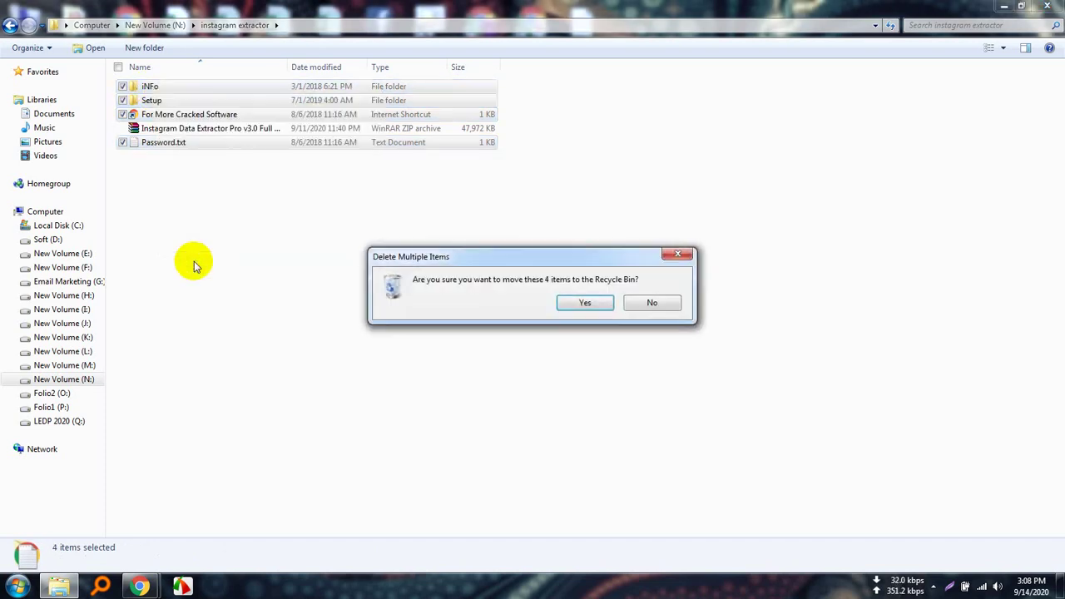
pyautogui.click(582, 301)
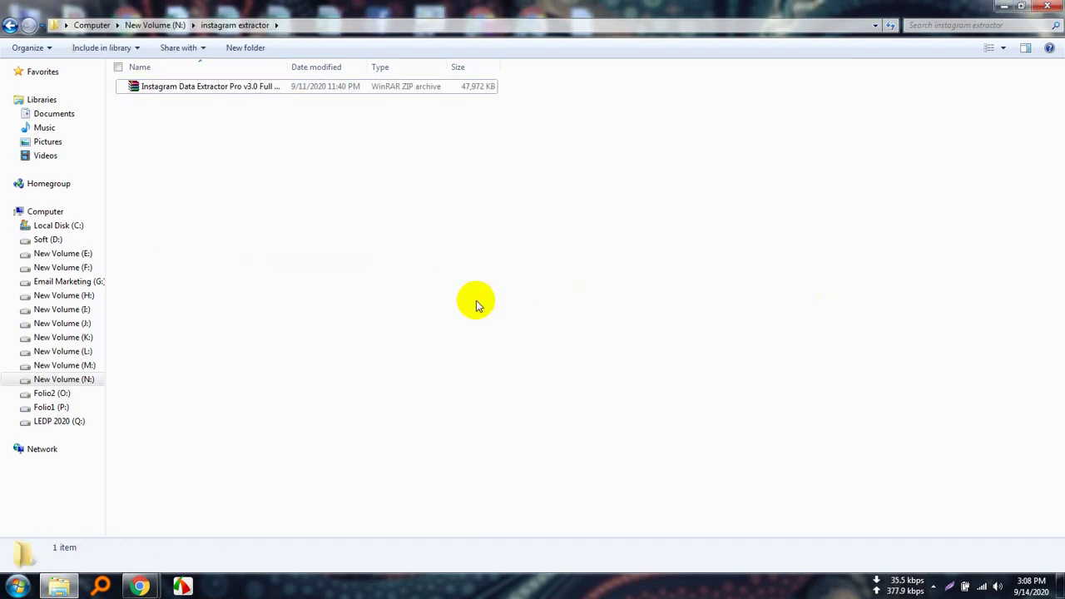
# Extract the Instagram Data Extractor zip here into the instagram extractor folder.
pyautogui.click(237, 88)
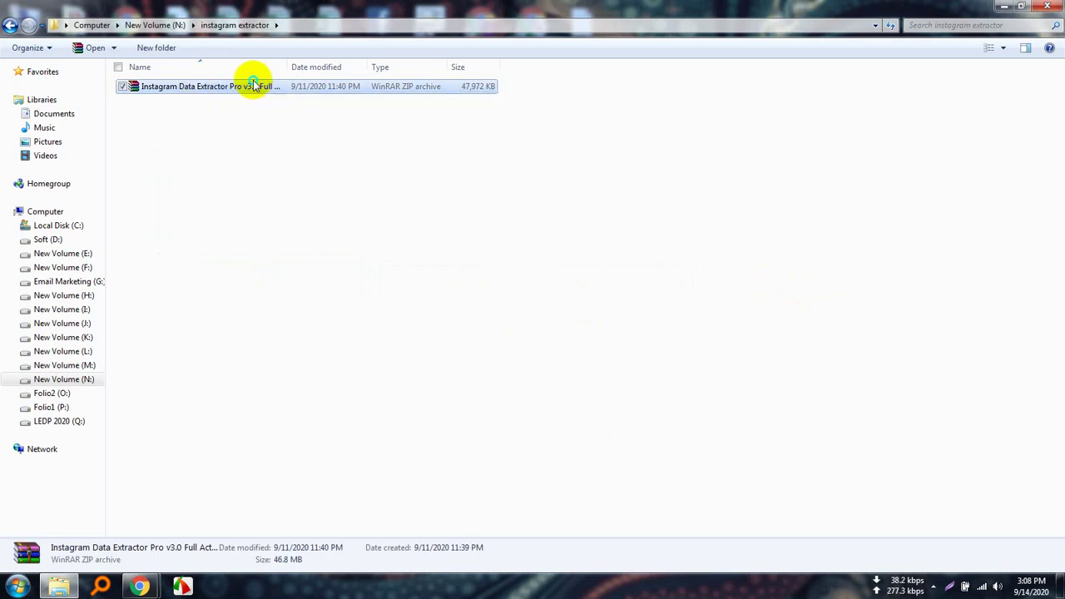
pyautogui.rightClick(255, 85)
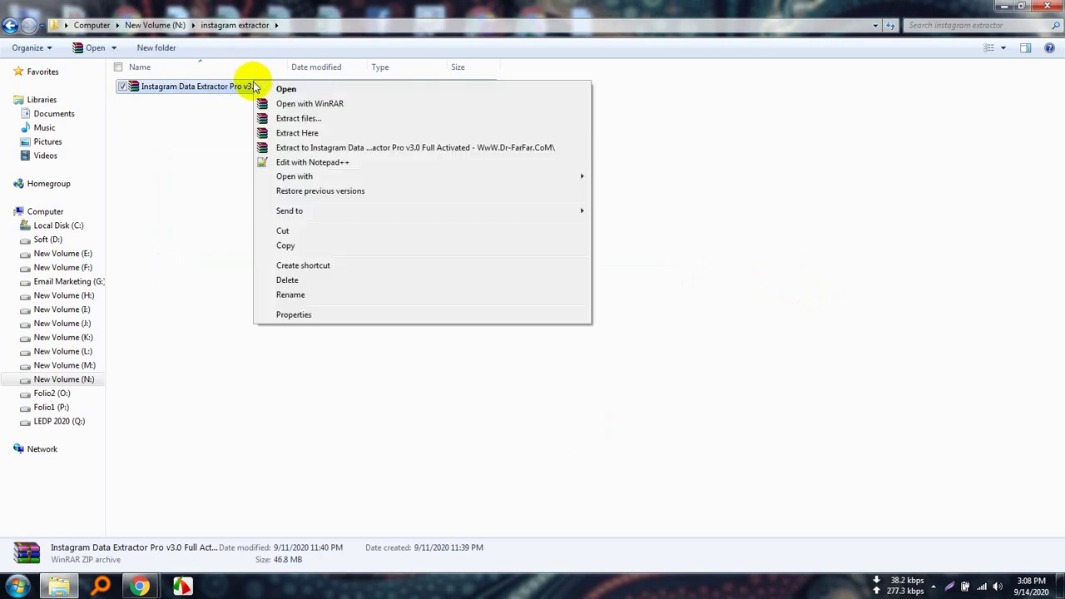
pyautogui.click(307, 135)
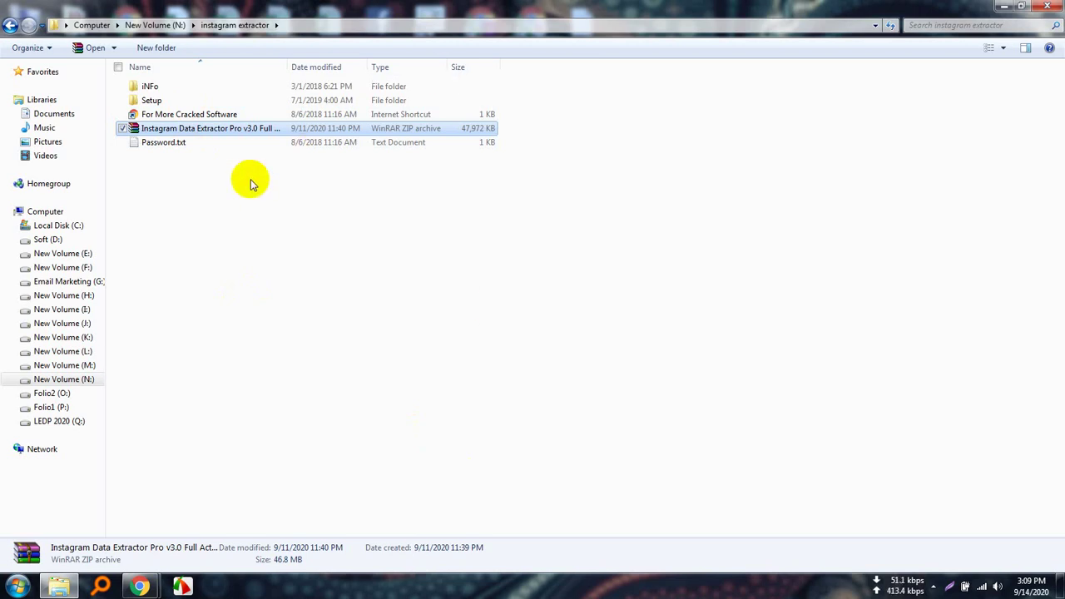
# Run Instagram Data Extractor Pro.exe from the Setup folder, allowing it past the Security Warning.
pyautogui.doubleClick(176, 103)
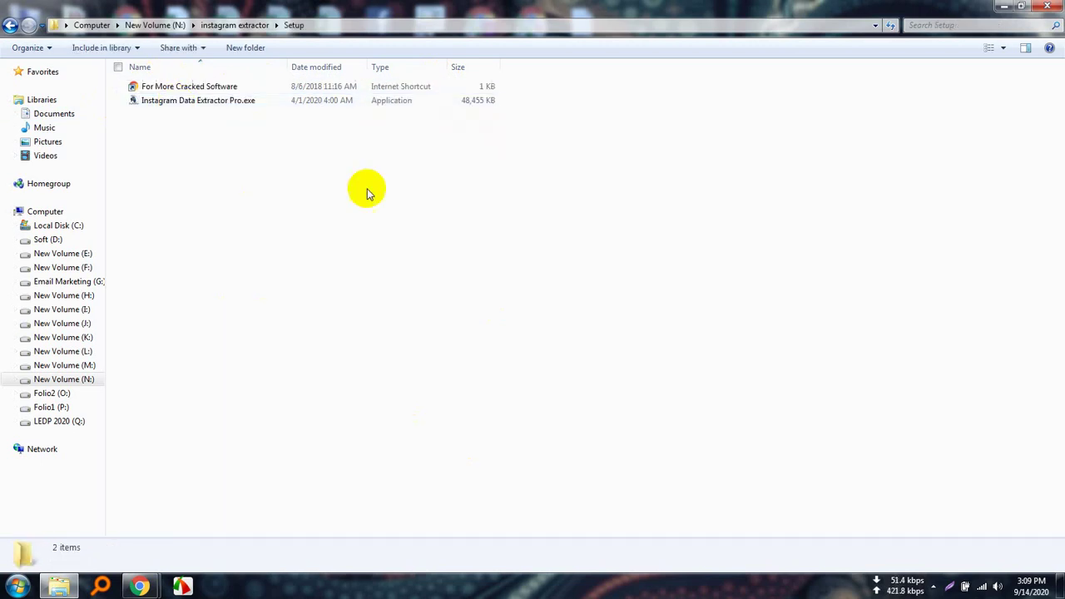
pyautogui.moveTo(156, 98)
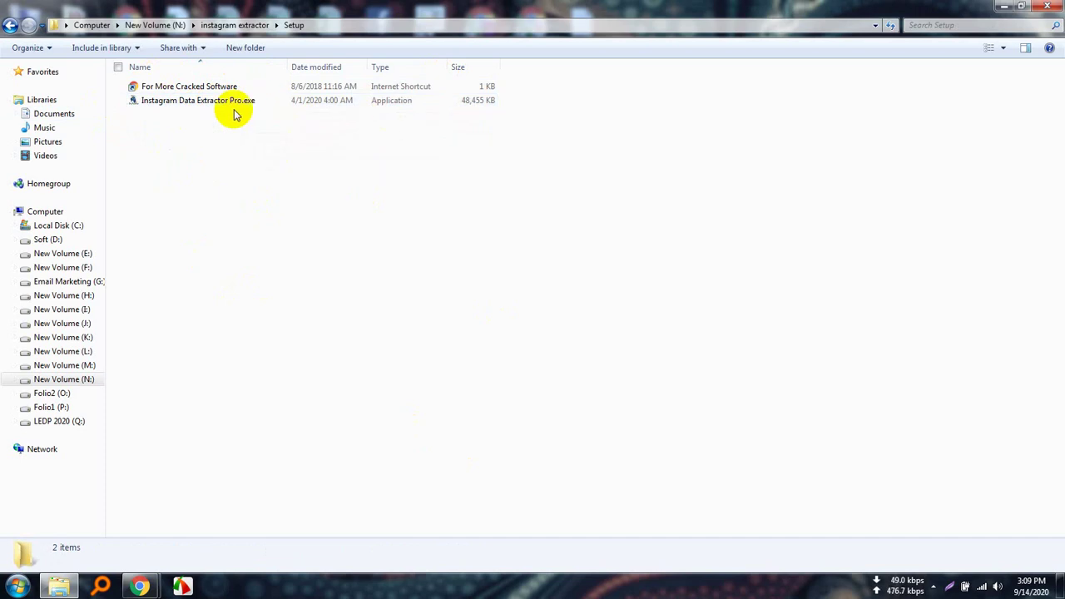
pyautogui.moveTo(245, 109)
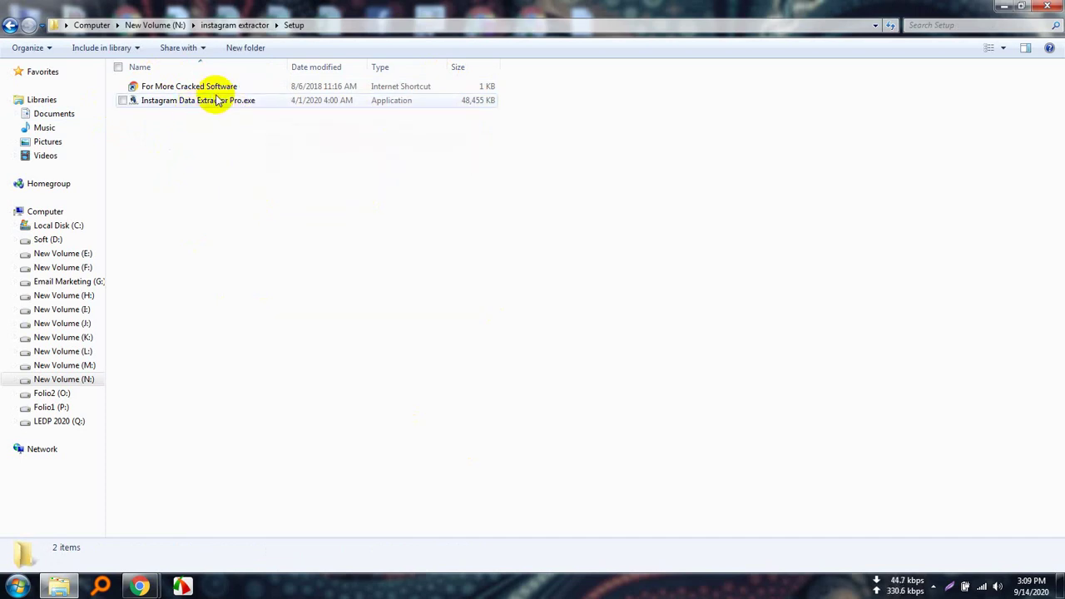
pyautogui.moveTo(211, 105)
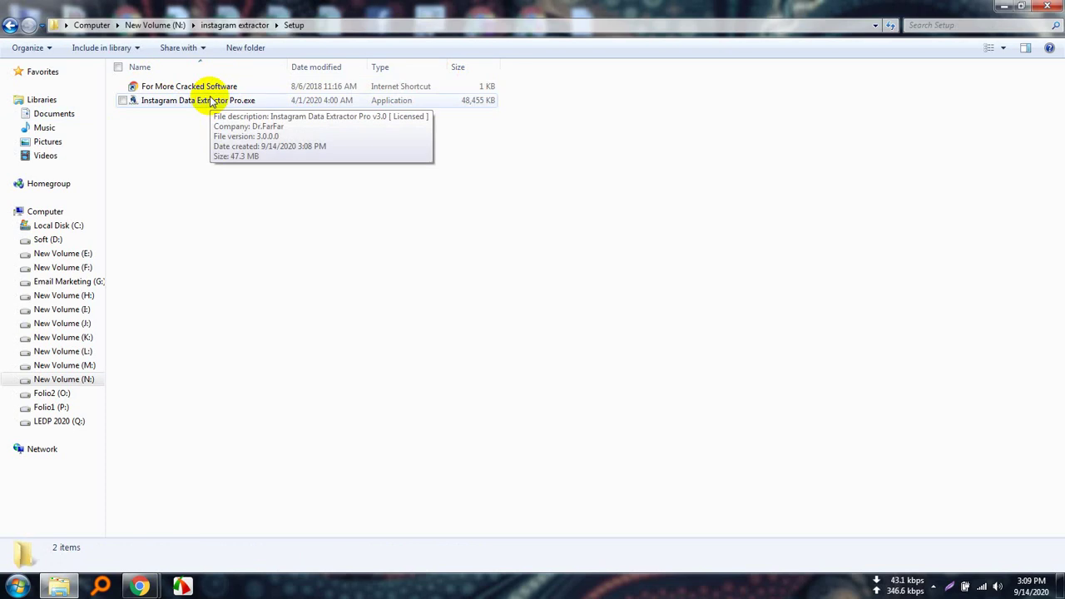
pyautogui.doubleClick(208, 101)
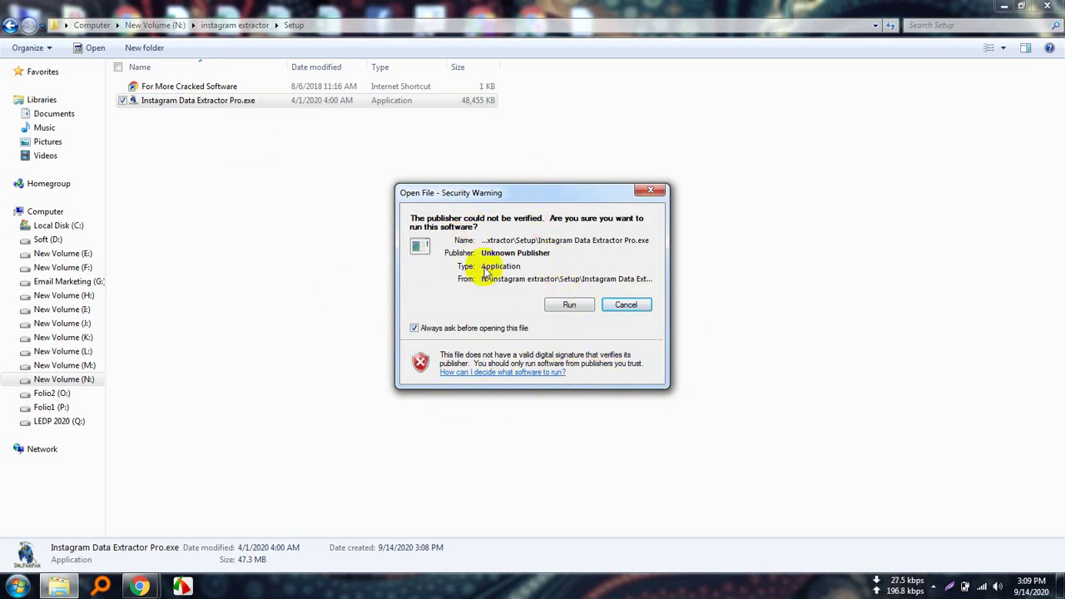
pyautogui.click(569, 305)
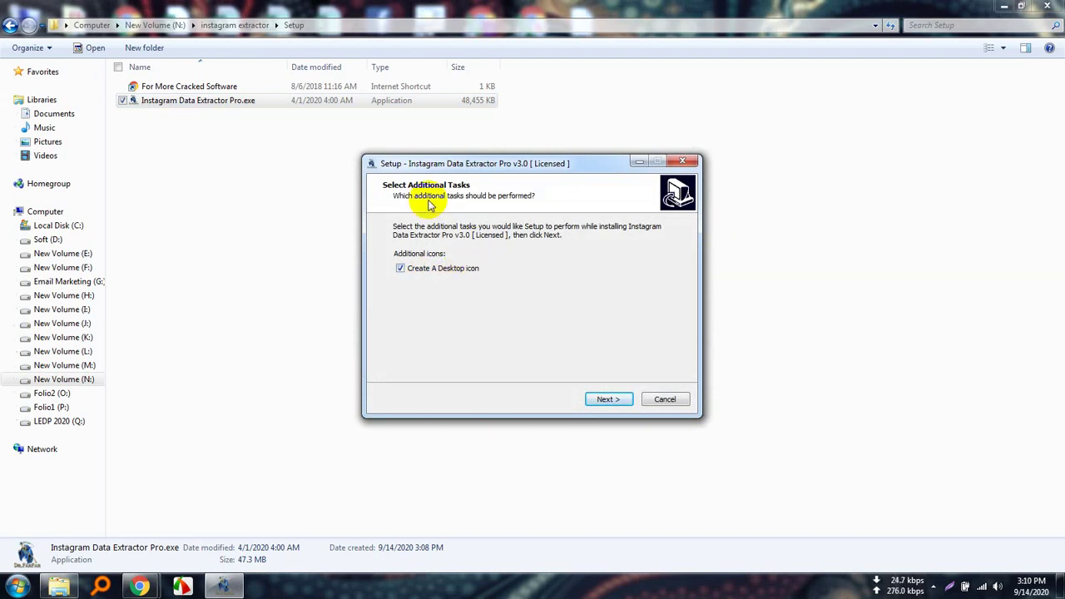
# Keep 'Create A Desktop icon' checked and start installing Instagram Data Extractor Pro.
pyautogui.click(401, 268)
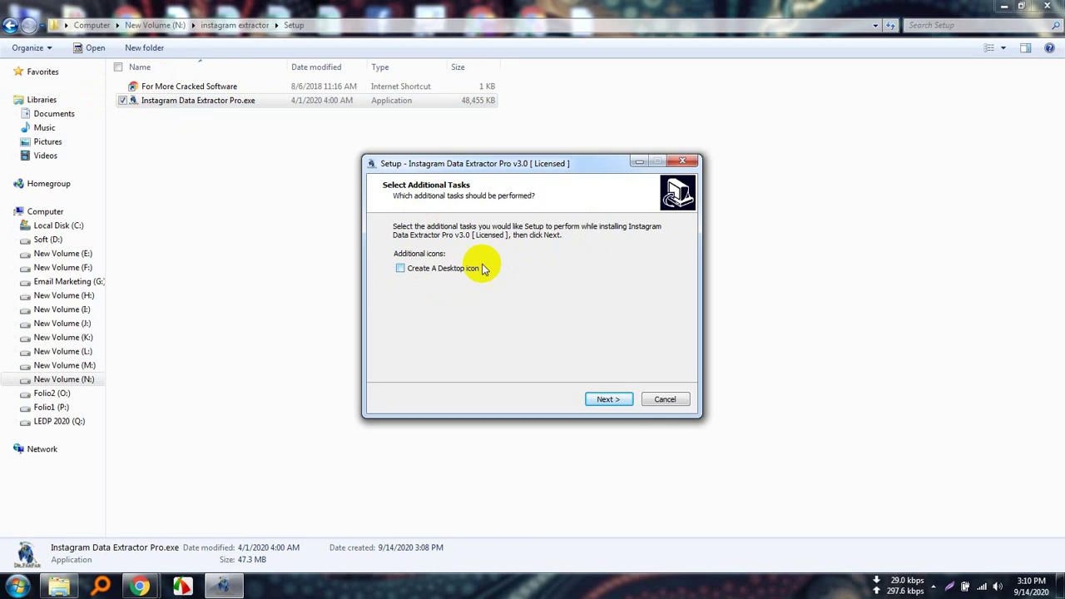
pyautogui.click(401, 268)
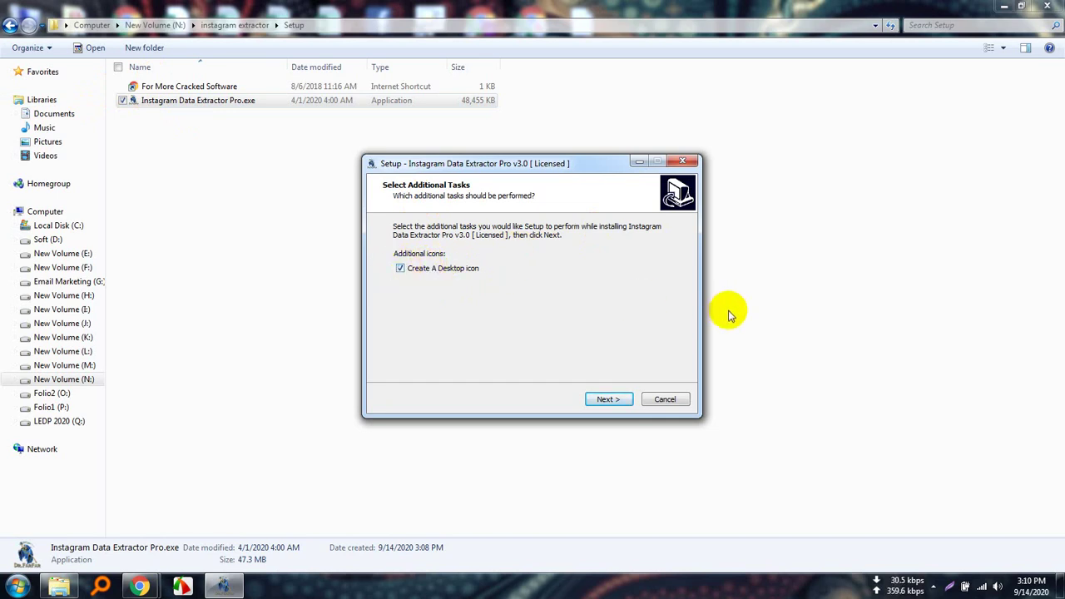
pyautogui.click(606, 401)
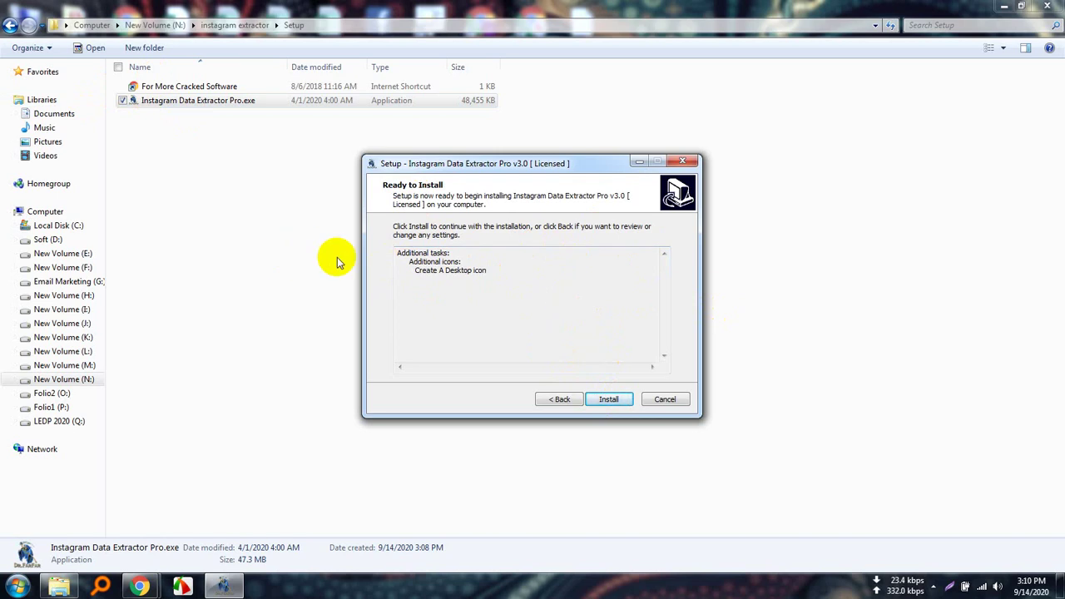
pyautogui.click(612, 399)
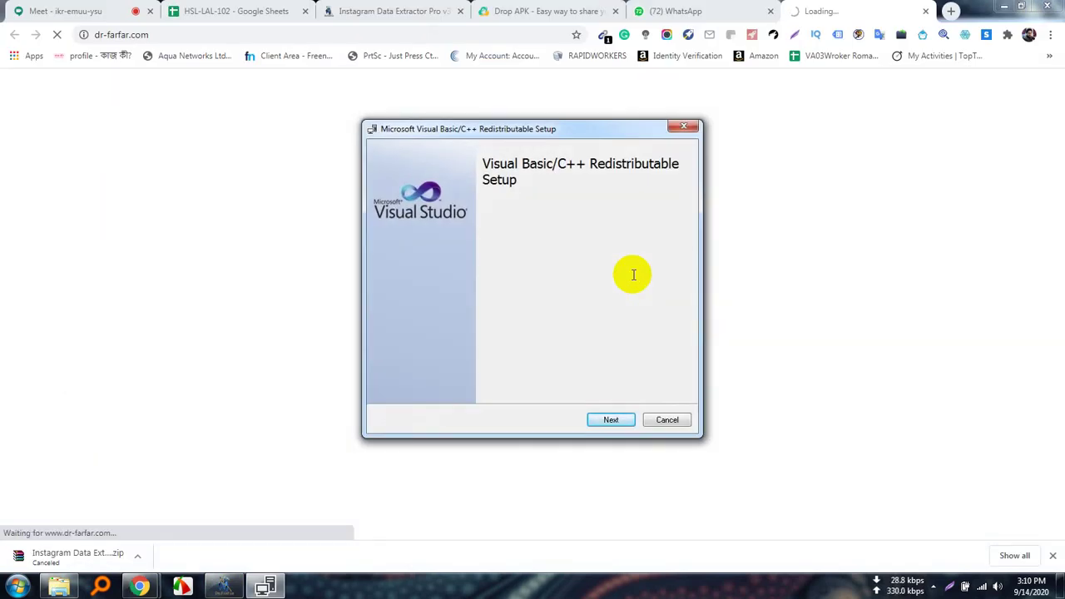
# Continue the Visual C++ Redistributable setup and minimize the Chrome window.
pyautogui.click(611, 419)
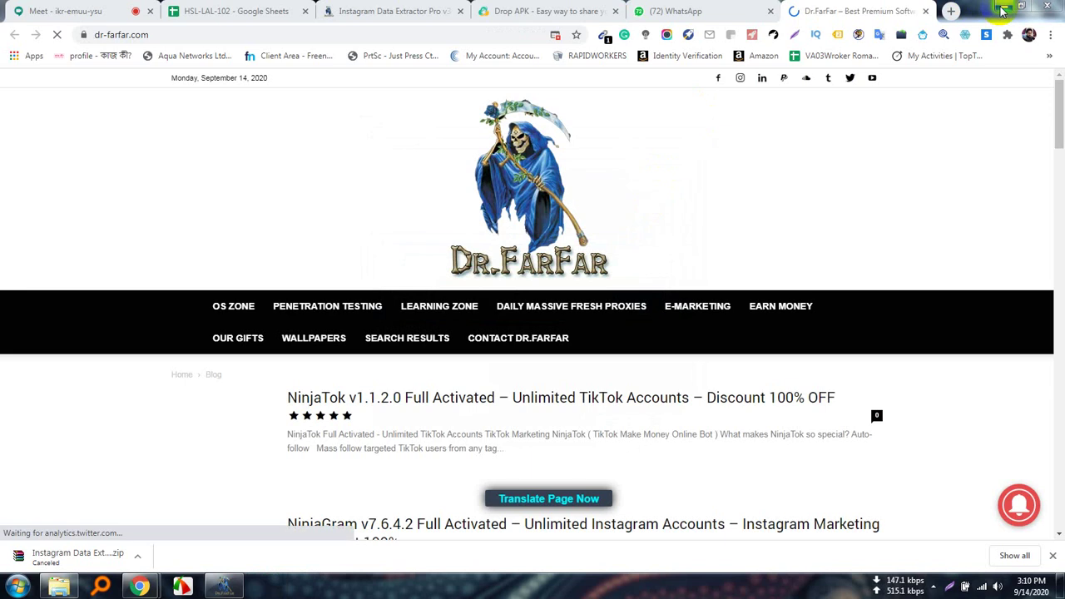
pyautogui.click(1004, 9)
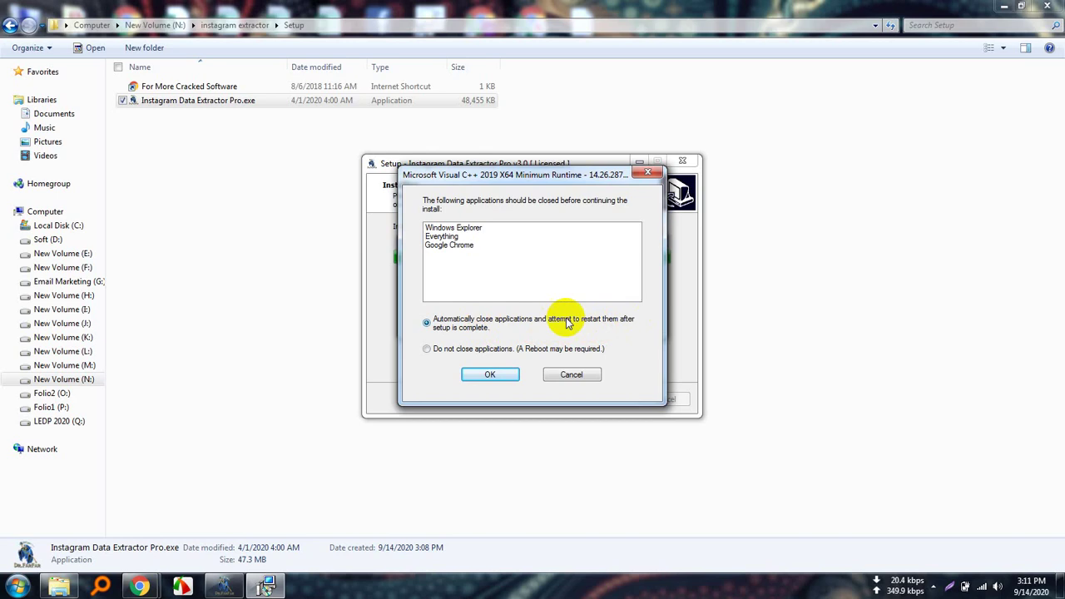
# Let the VC++ runtime installer close the listed apps, then finish both setup wizards.
pyautogui.click(491, 375)
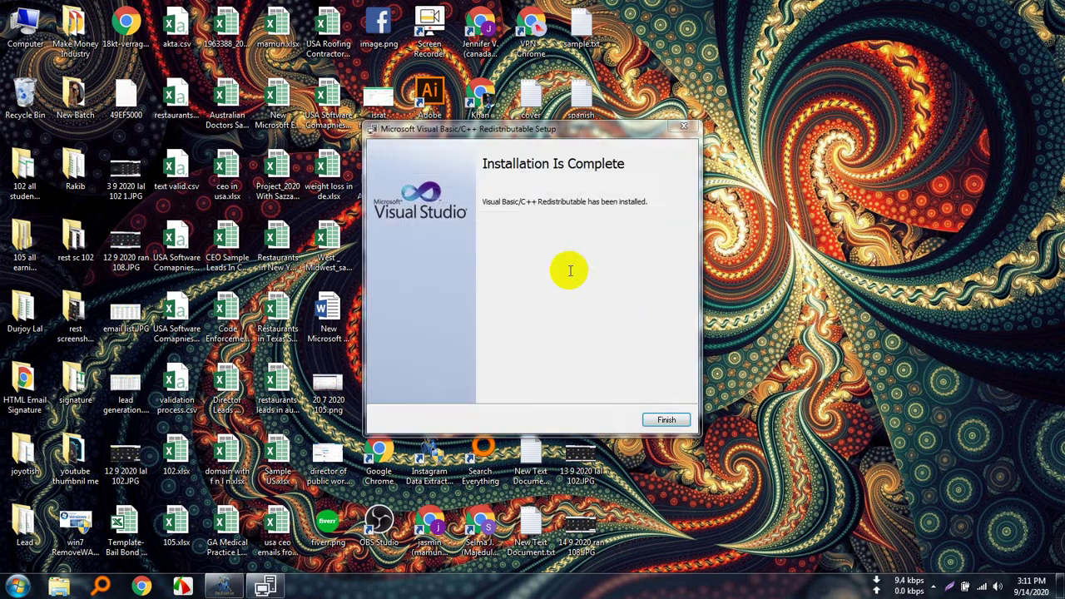
pyautogui.click(666, 420)
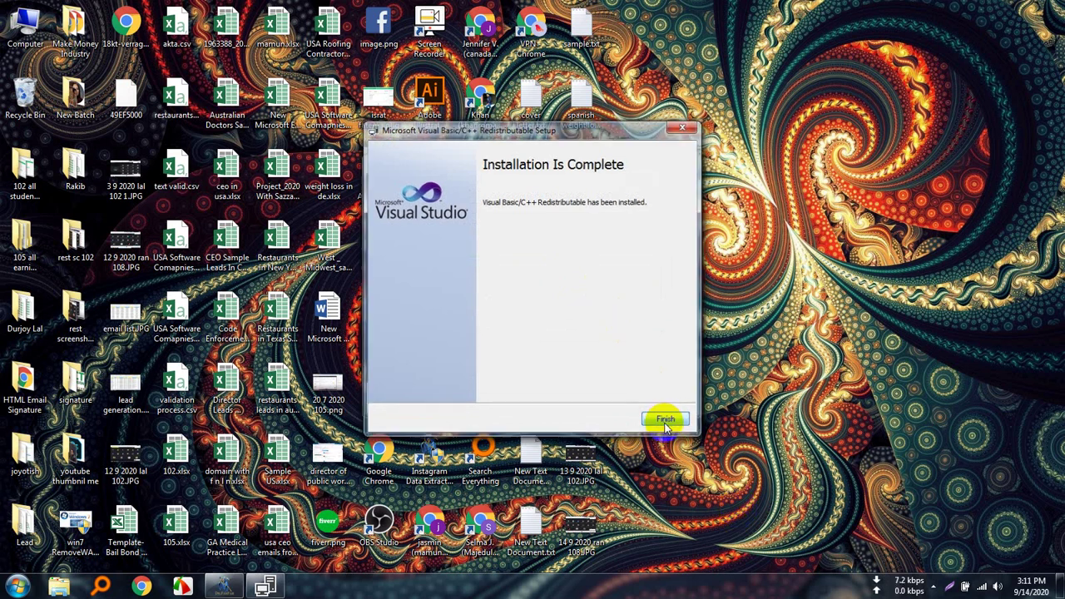
pyautogui.click(608, 399)
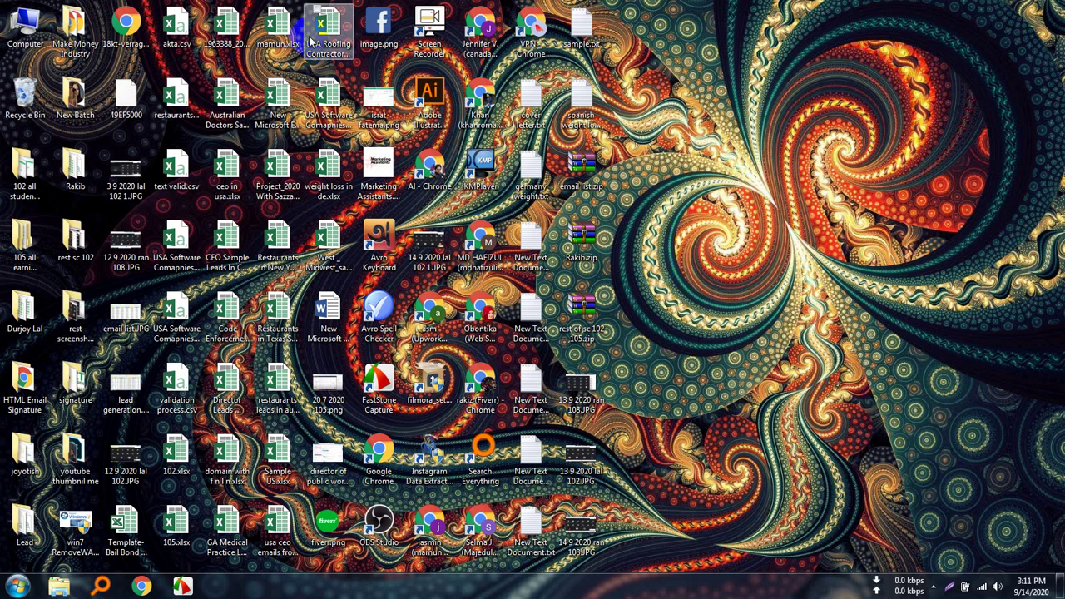
# Close the extra Chrome window opened from the AI - Chrome shortcut and minimize Meet.
pyautogui.click(426, 167)
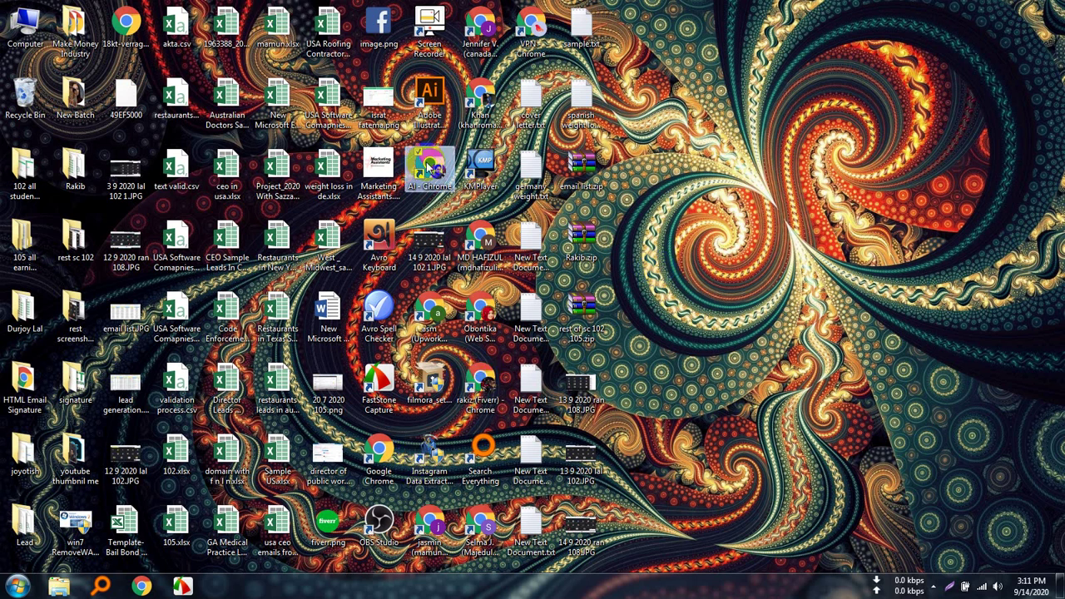
pyautogui.doubleClick(426, 166)
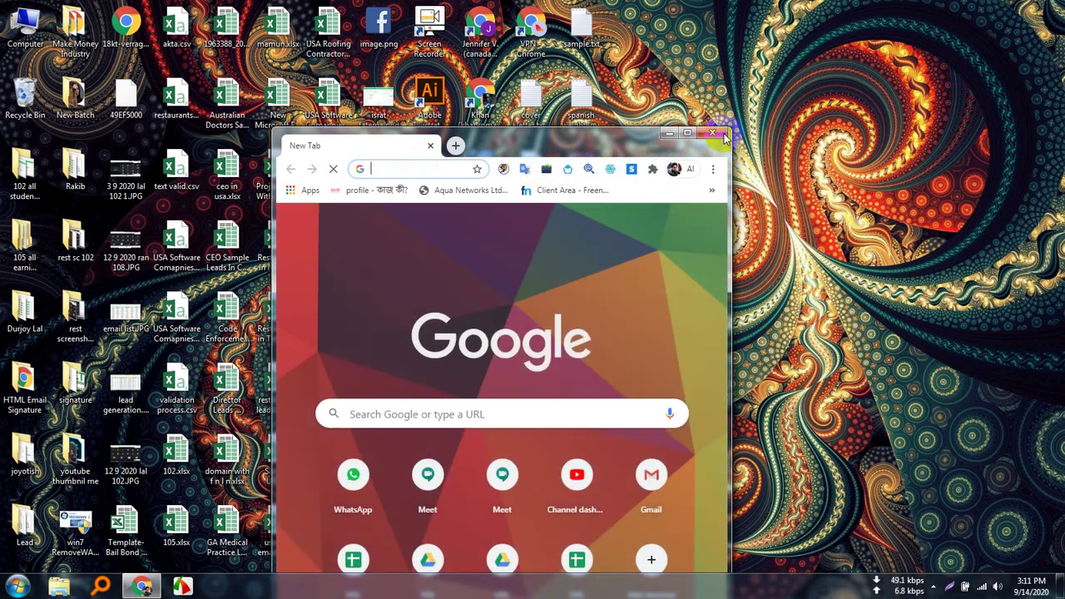
pyautogui.click(723, 136)
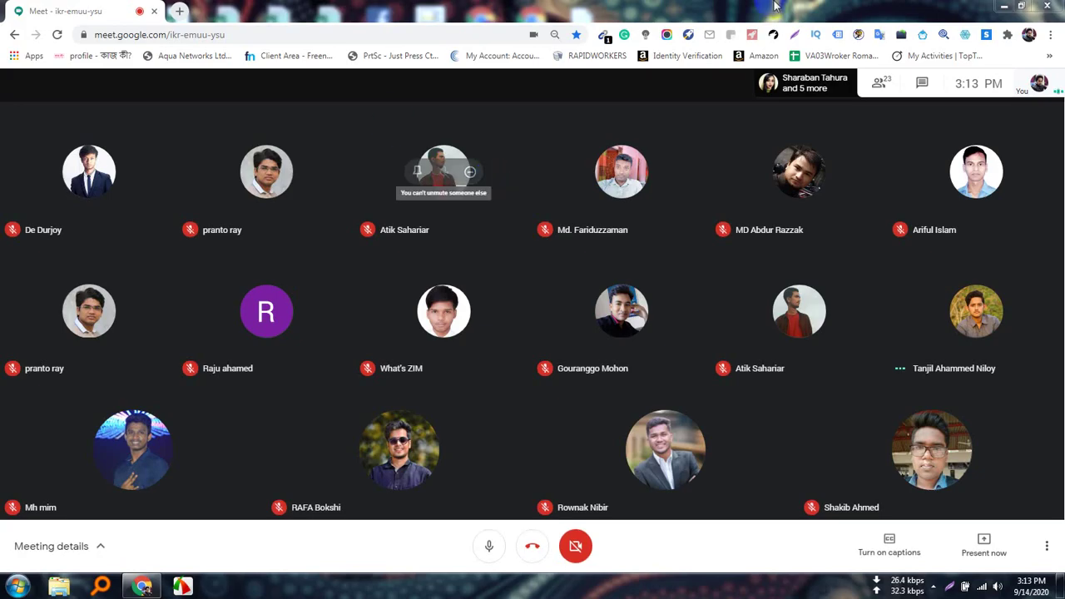
pyautogui.click(1004, 6)
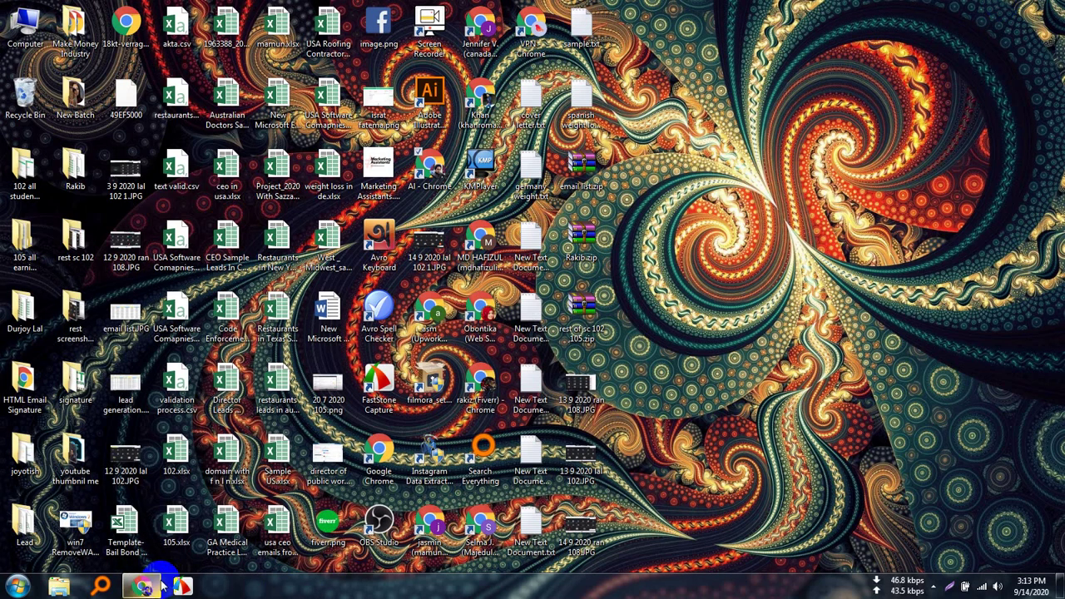
# Restore Meet, present the entire screen, hide the sharing notice, and minimize Chrome.
pyautogui.click(142, 585)
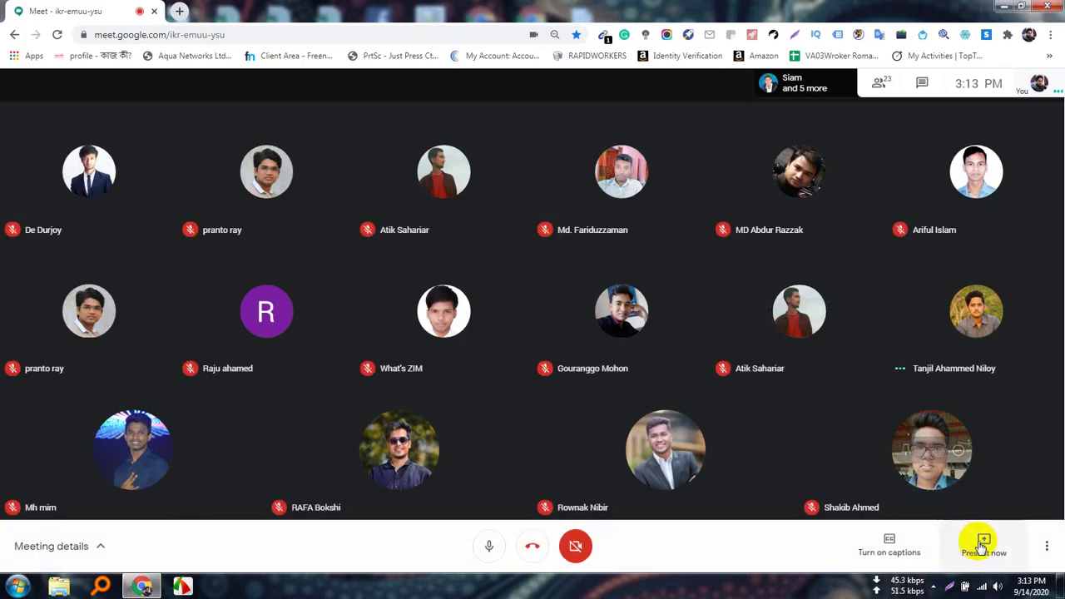
pyautogui.click(983, 542)
pyautogui.click(965, 441)
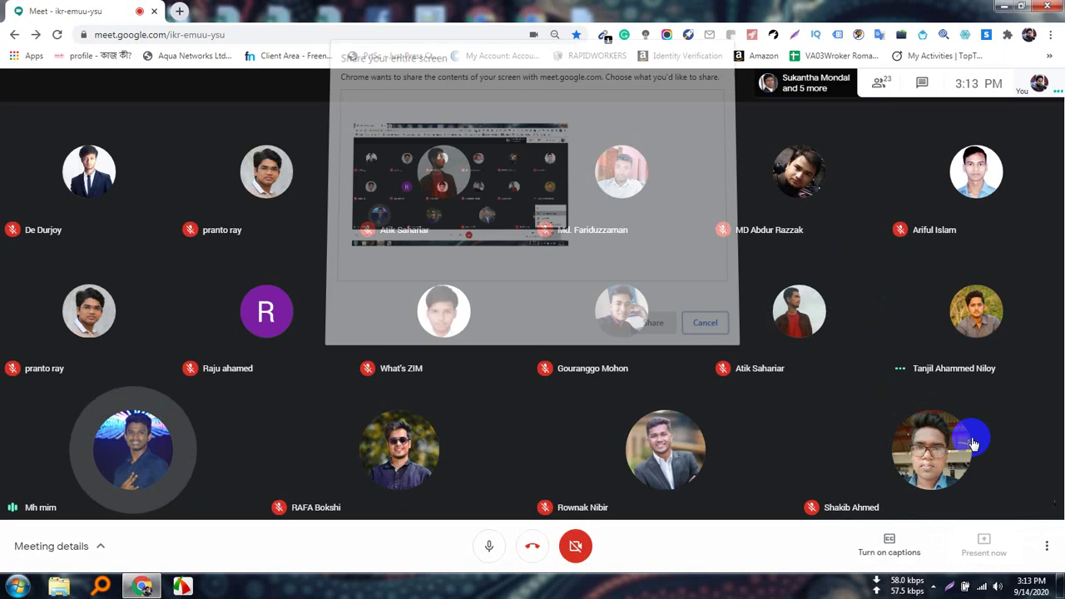
pyautogui.click(463, 205)
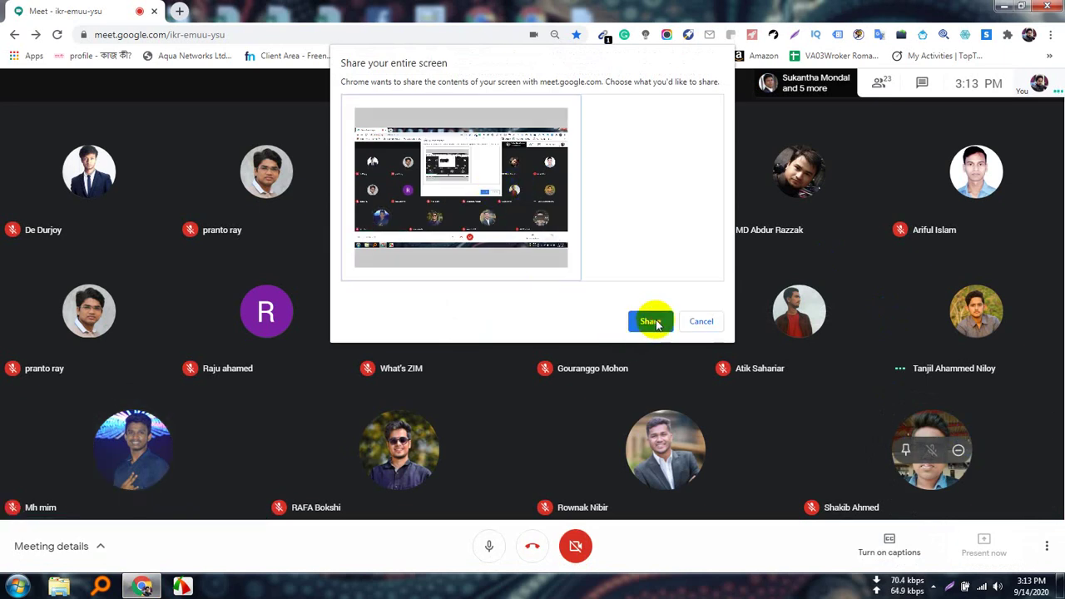
pyautogui.click(653, 322)
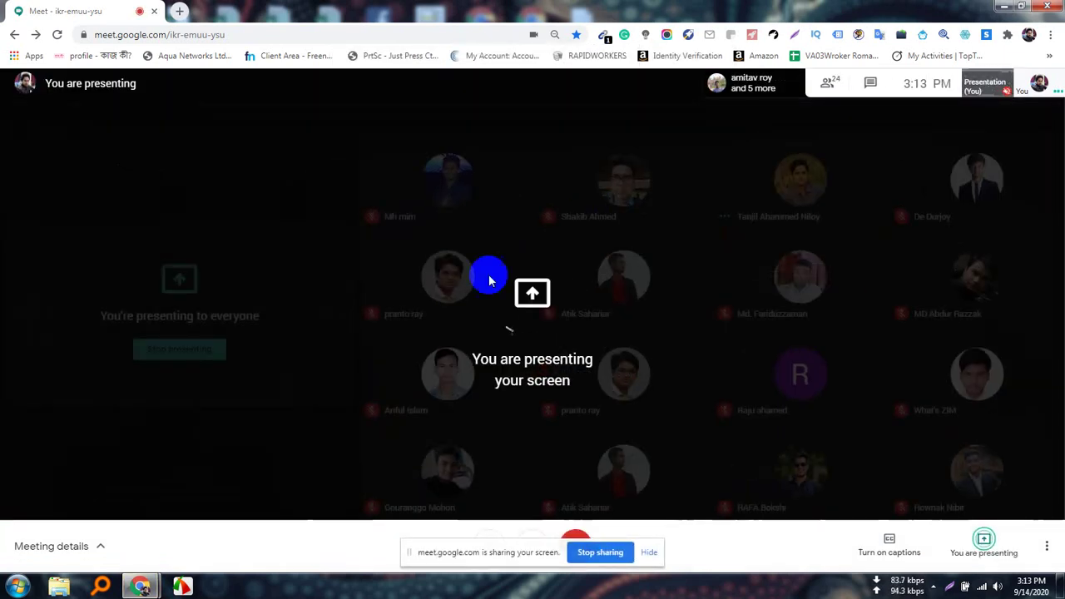
pyautogui.click(649, 553)
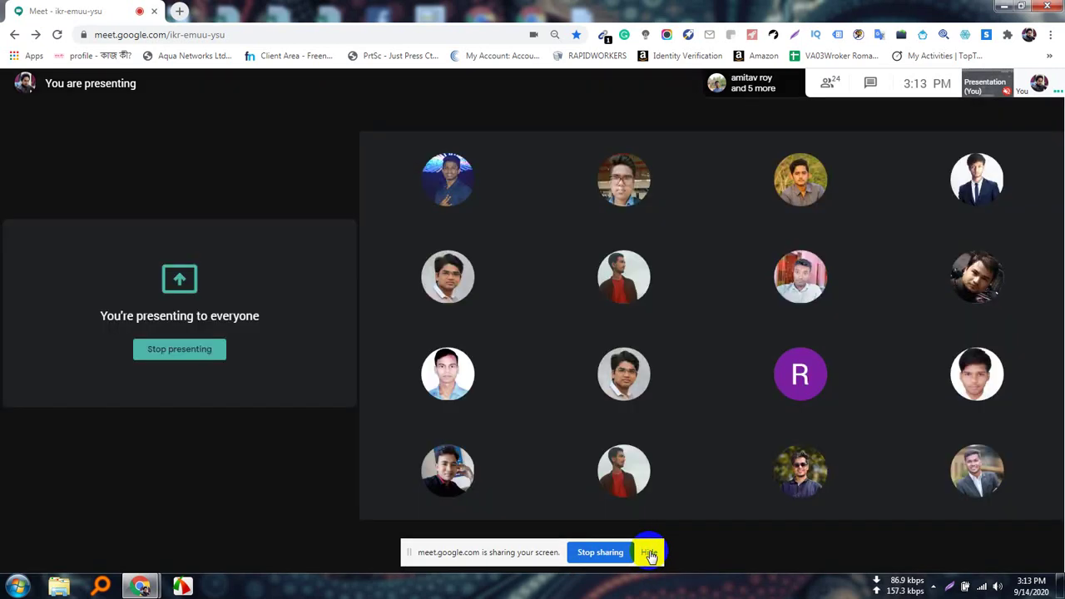
pyautogui.click(1003, 7)
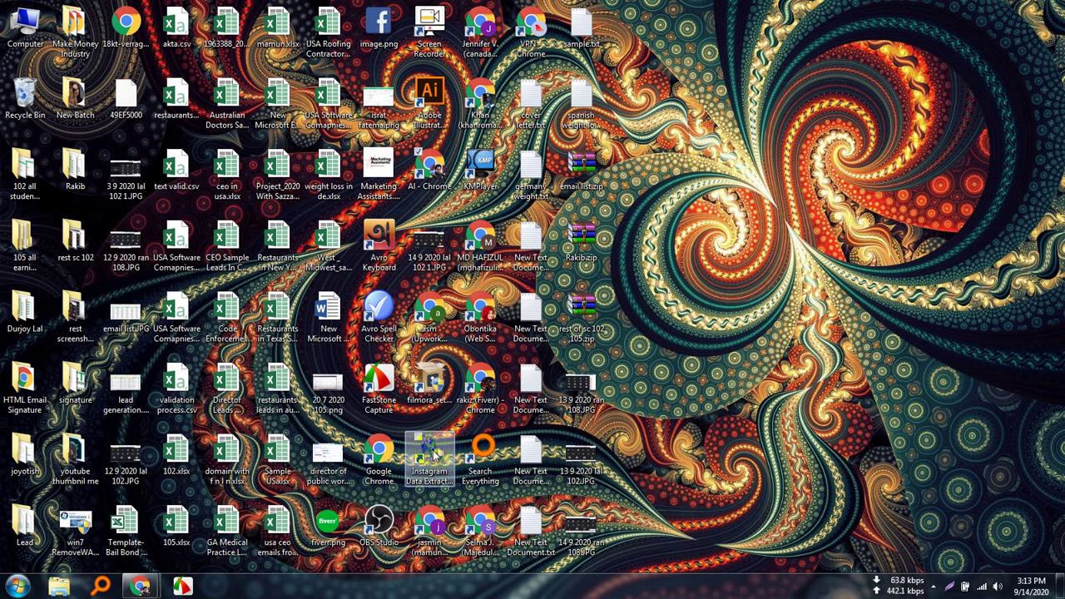
# Launch Instagram Data Extractor Pro, dismiss the Dr.FarFar notice and its bit.ly ad tab.
pyautogui.moveTo(433, 454); pyautogui.dragTo(448, 456)
pyautogui.doubleClick(434, 453)
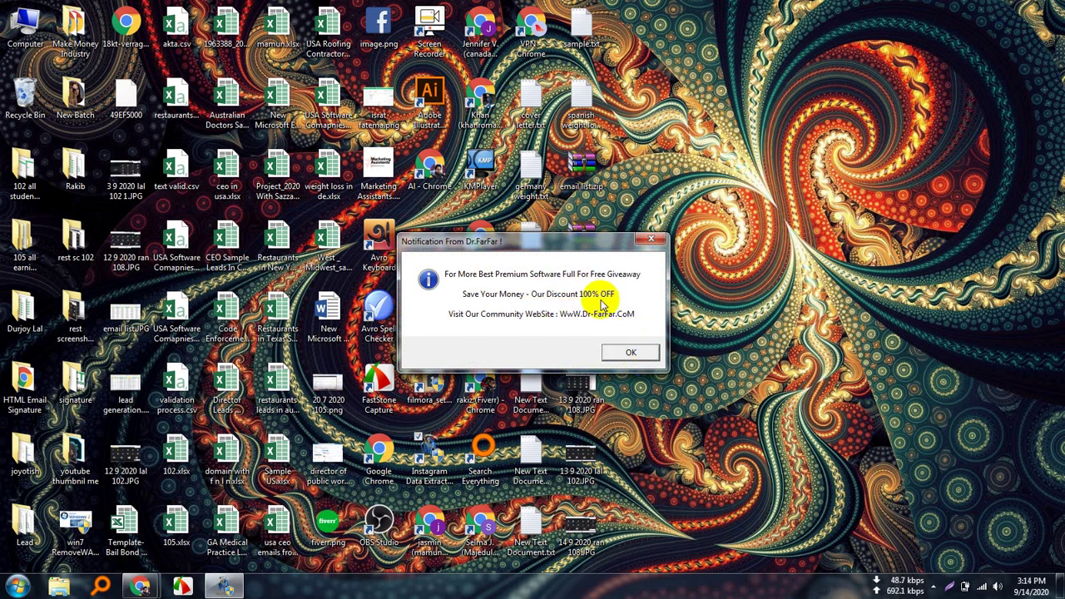
pyautogui.click(645, 360)
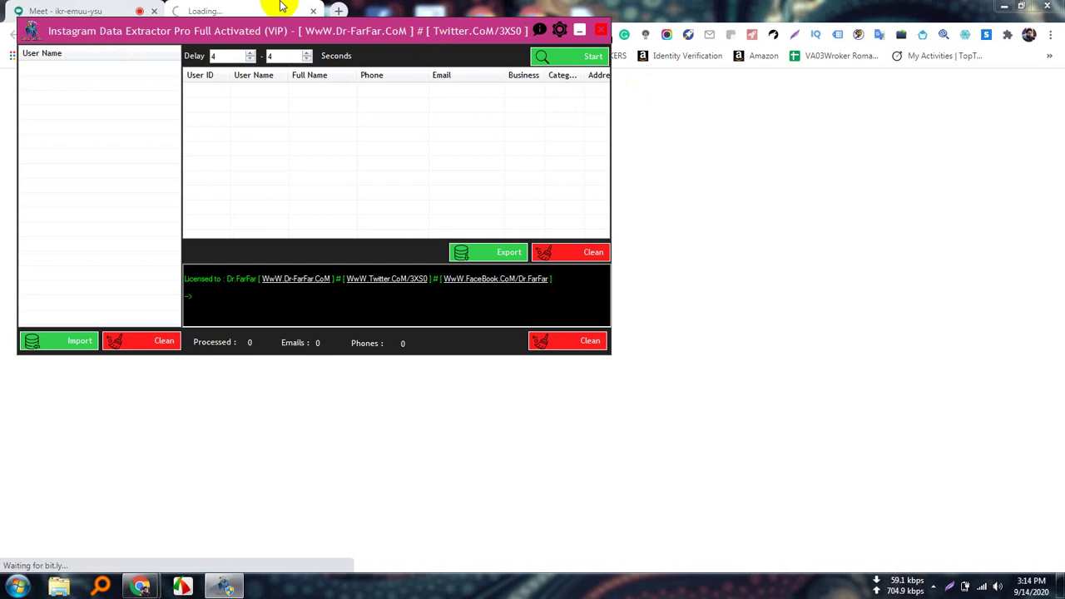
pyautogui.moveTo(358, 40); pyautogui.dragTo(628, 138)
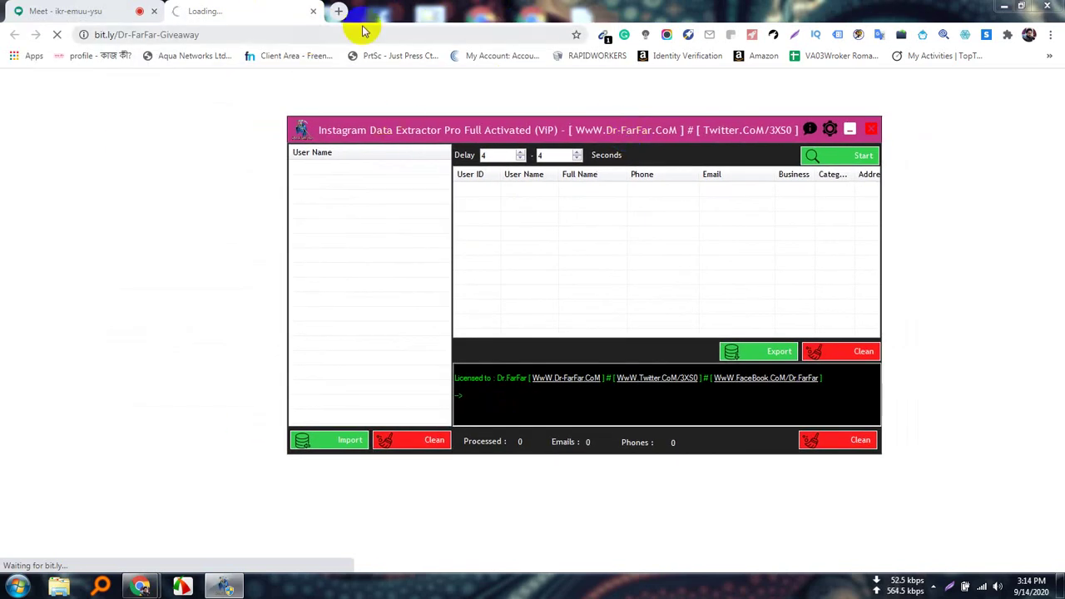
pyautogui.click(312, 11)
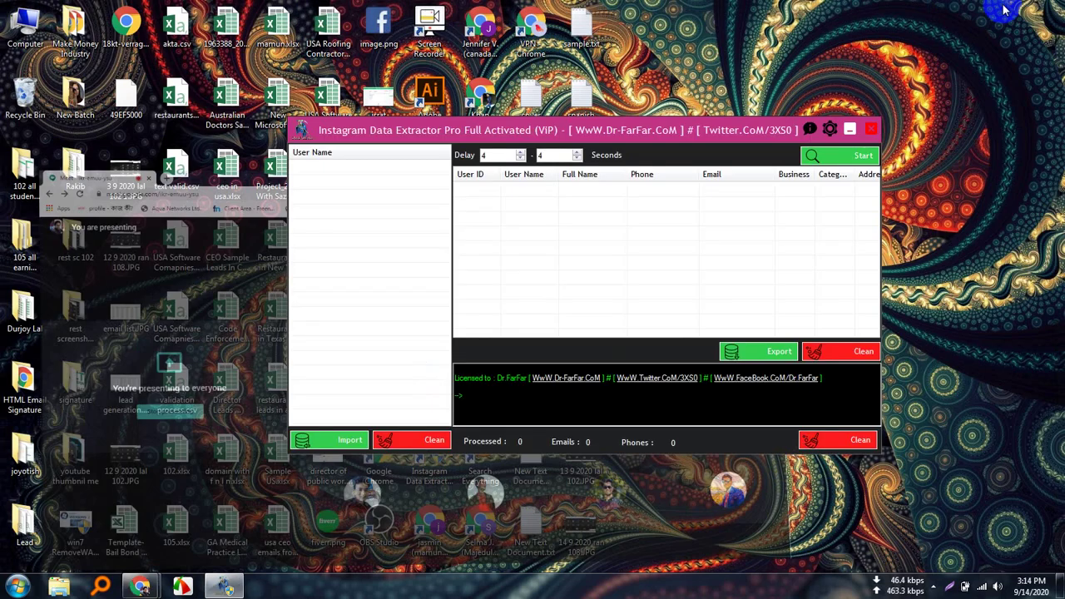
pyautogui.click(1003, 7)
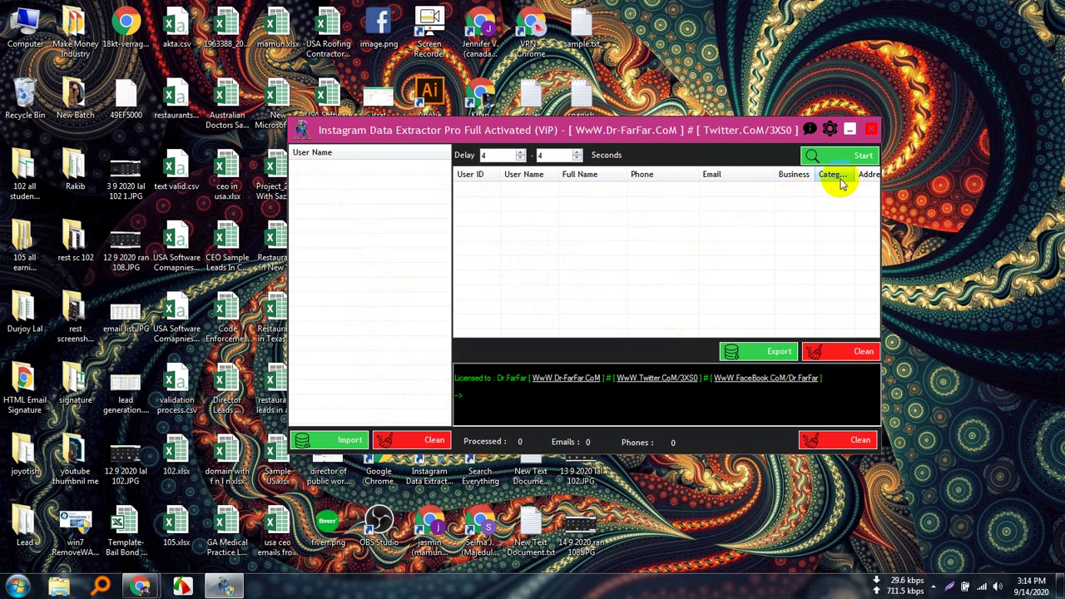
pyautogui.click(829, 131)
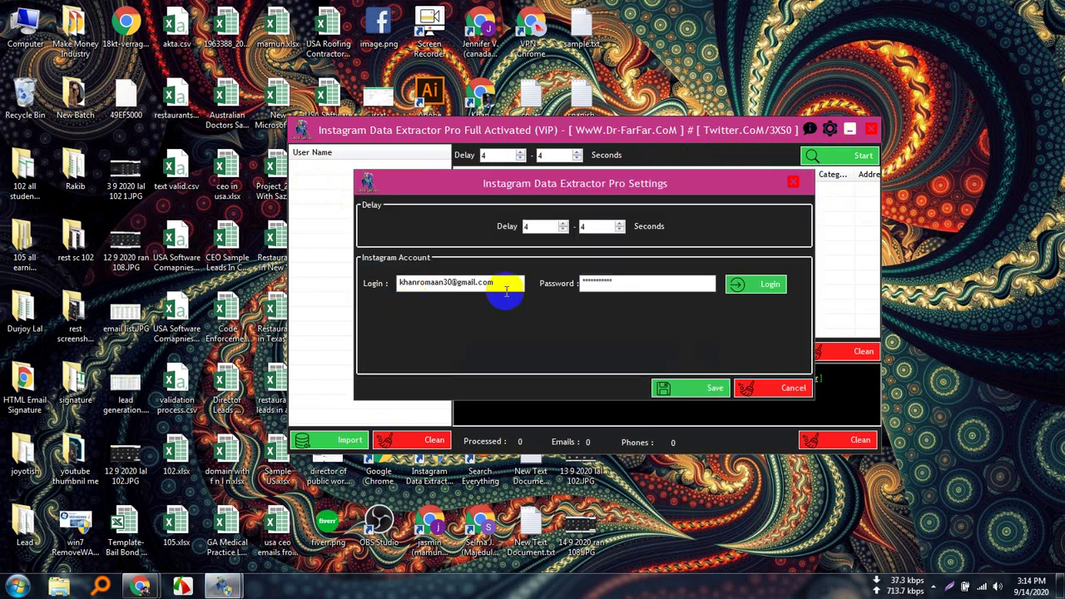
# Set both delay values to 4 seconds, log in to the Instagram account, and save.
pyautogui.click(620, 287)
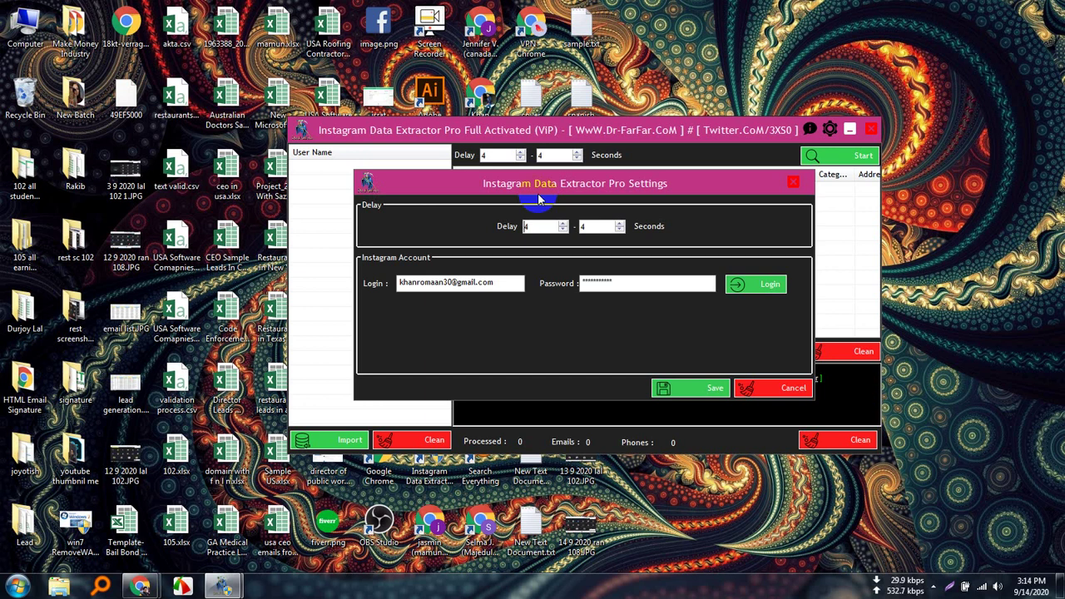
pyautogui.click(536, 225)
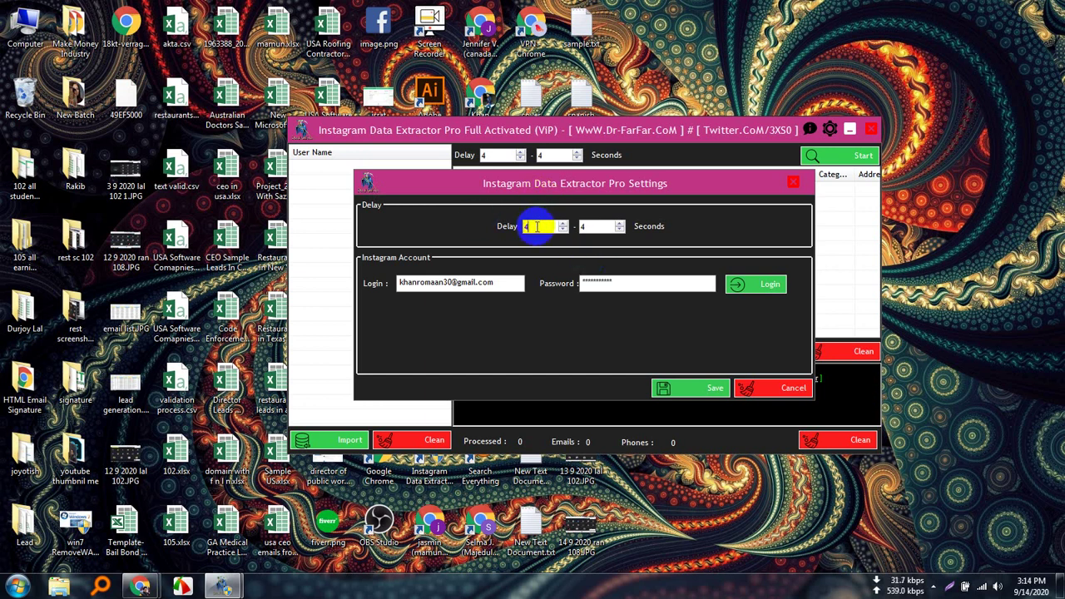
pyautogui.click(585, 226)
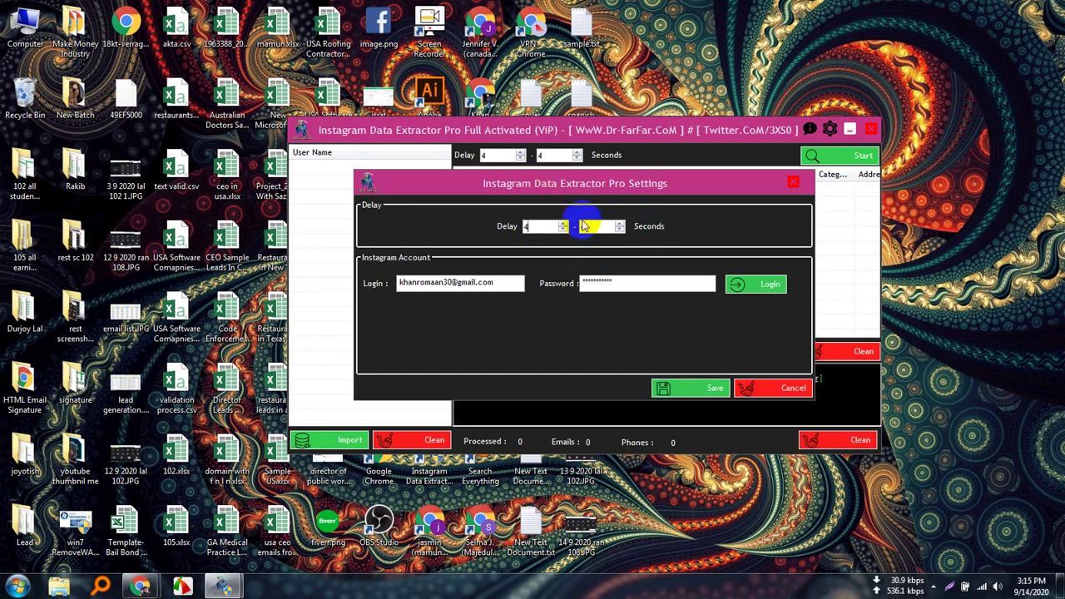
pyautogui.write('4')
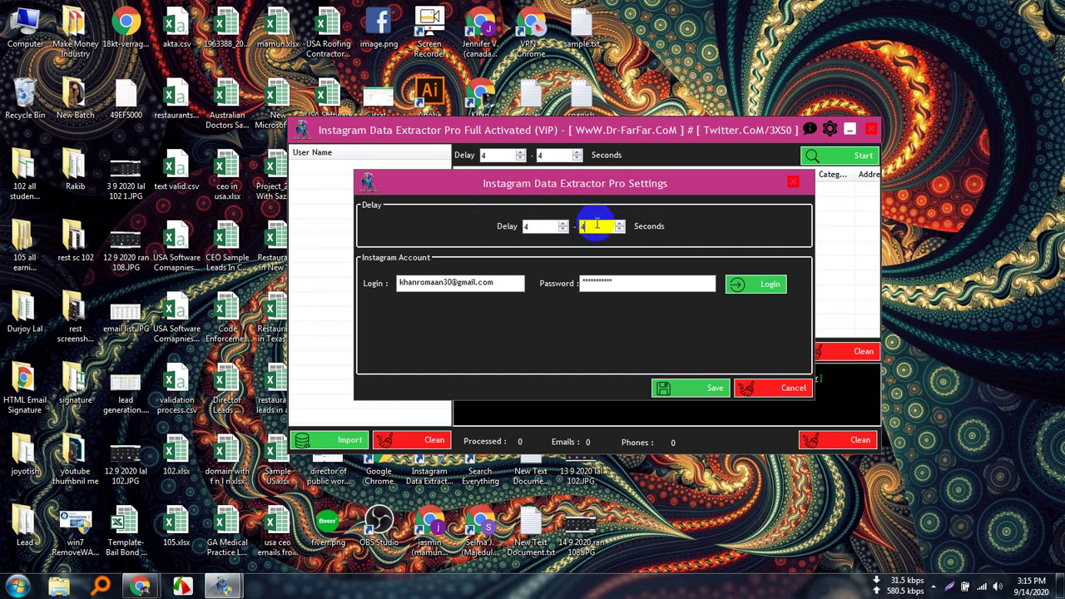
pyautogui.click(539, 225)
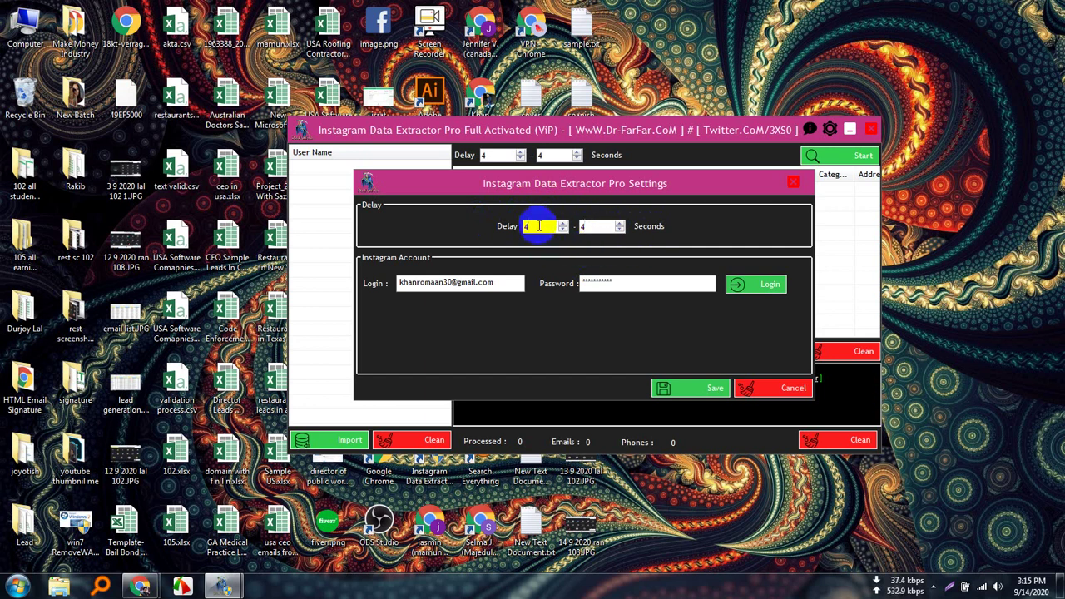
pyautogui.click(596, 228)
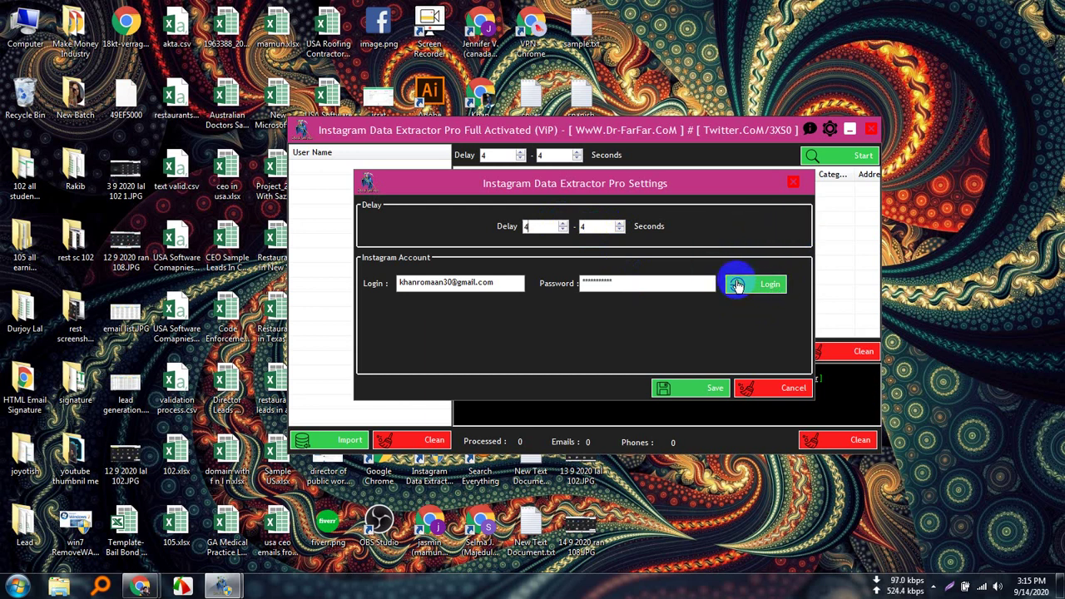
pyautogui.click(773, 286)
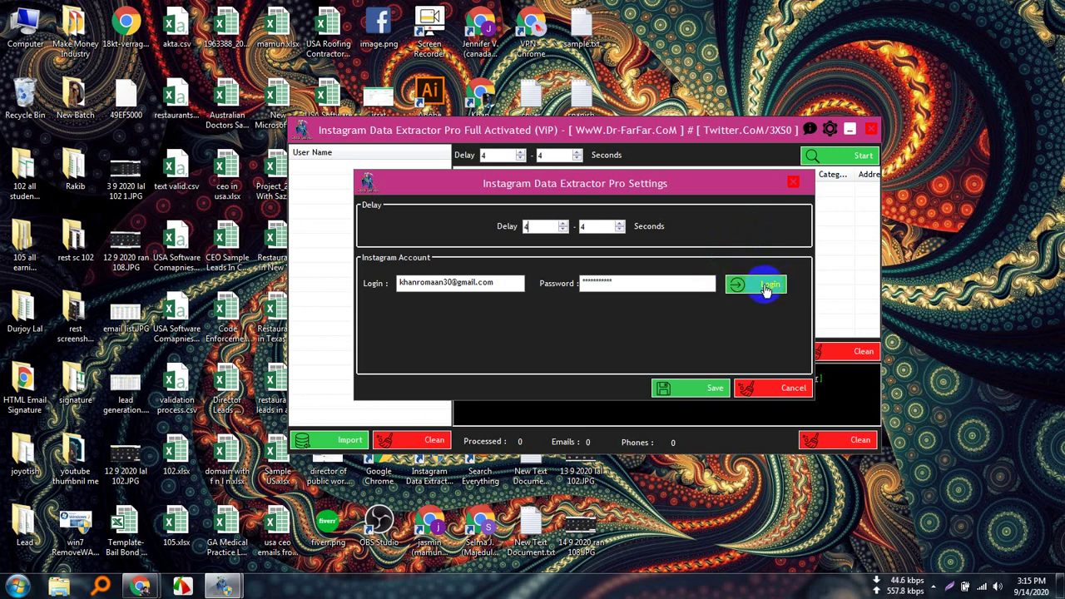
pyautogui.click(707, 389)
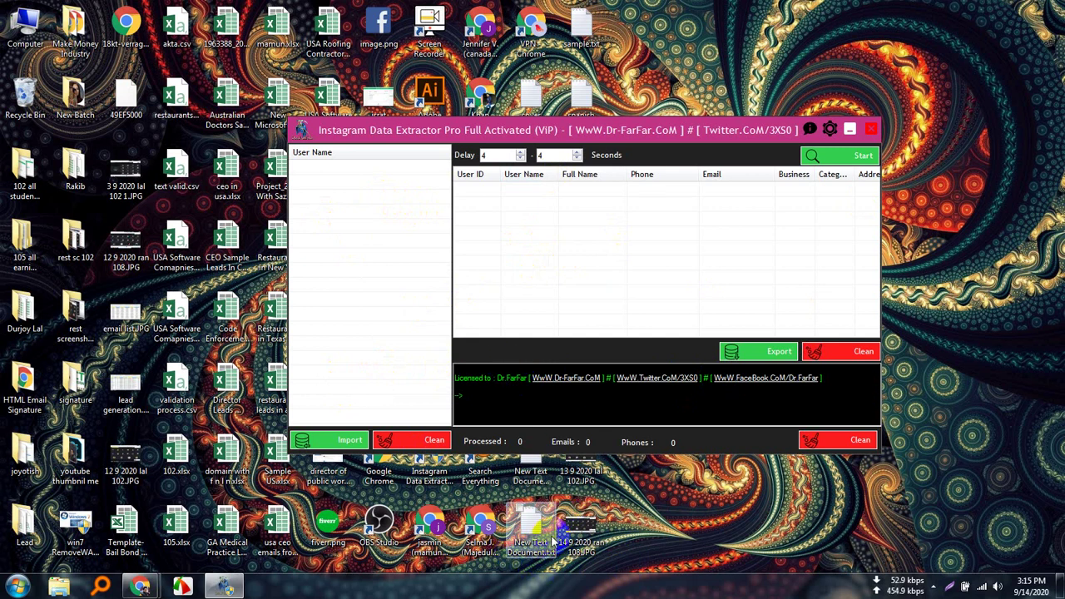
# Open New Text Document.txt from New Volume (N:) > practice job in Notepad.
pyautogui.doubleClick(33, 27)
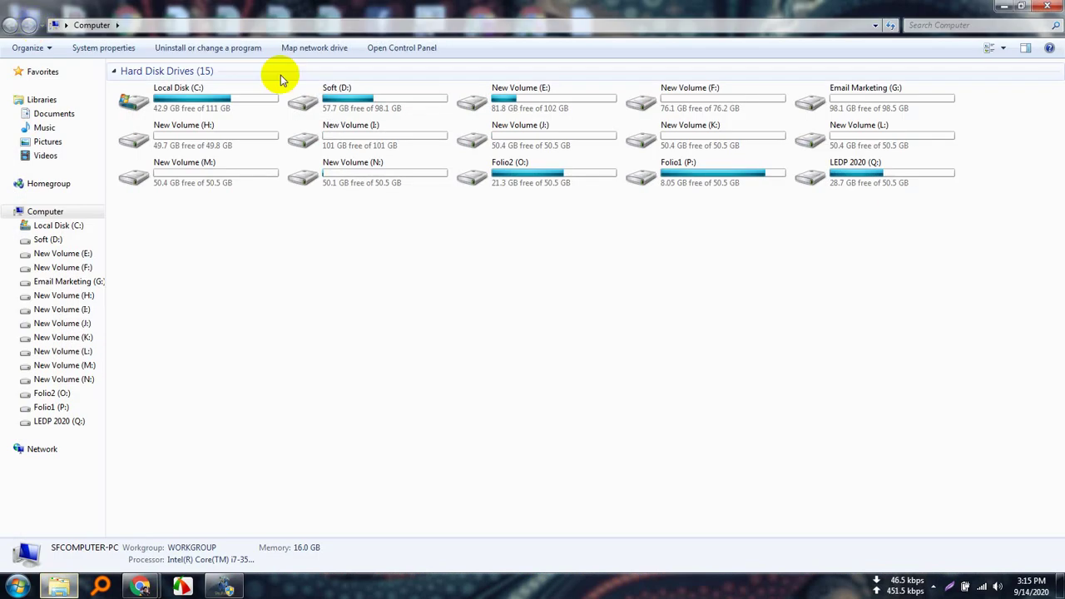
pyautogui.doubleClick(399, 181)
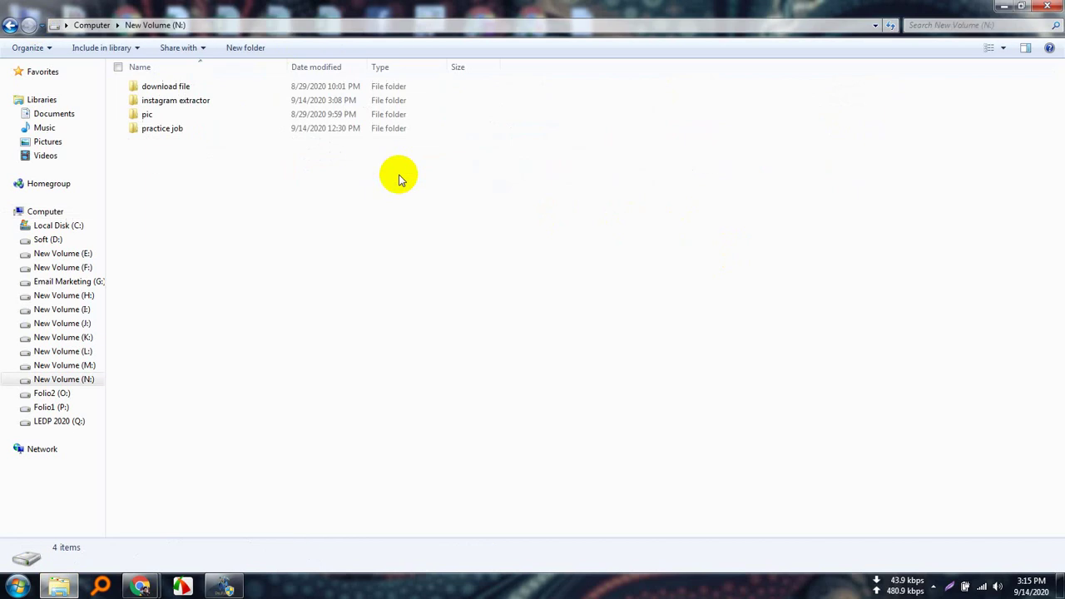
pyautogui.doubleClick(174, 133)
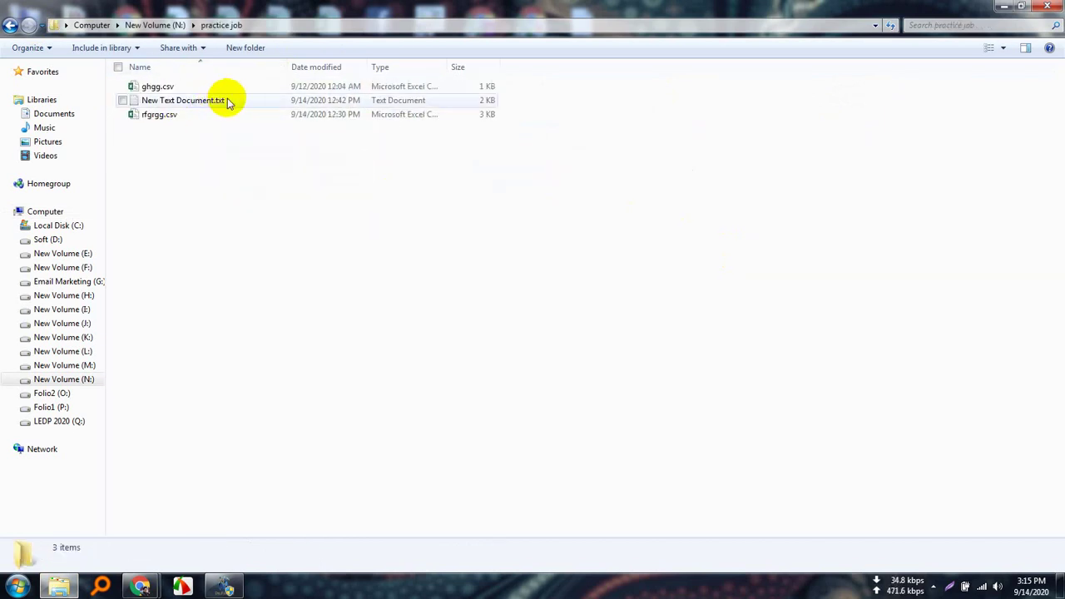
pyautogui.doubleClick(191, 100)
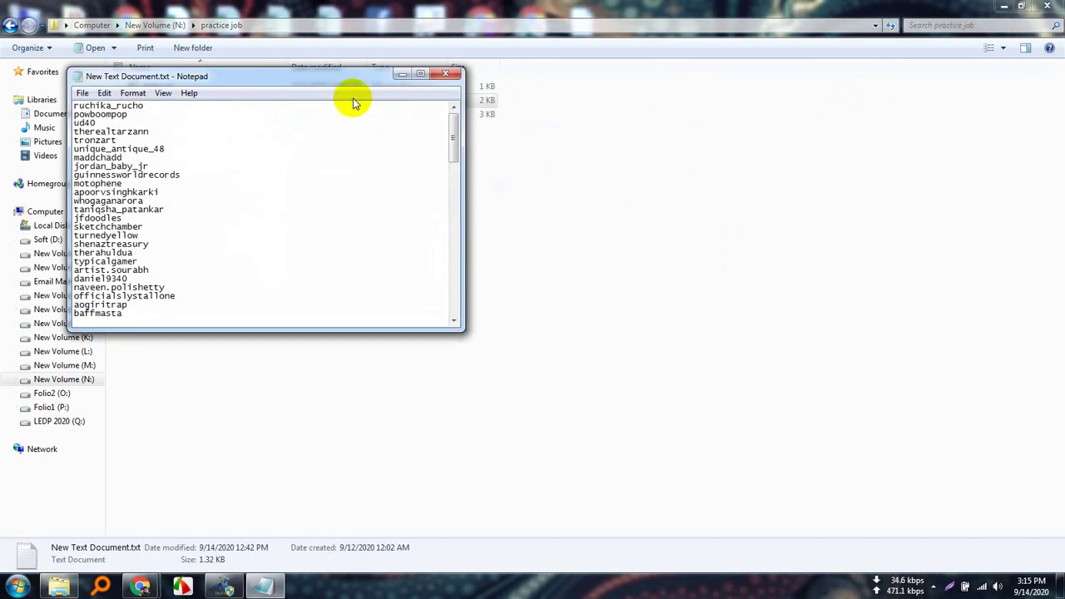
# Maximize and scroll through the username list, then return to the extractor.
pyautogui.click(420, 74)
pyautogui.scroll(-4, 153, 263)
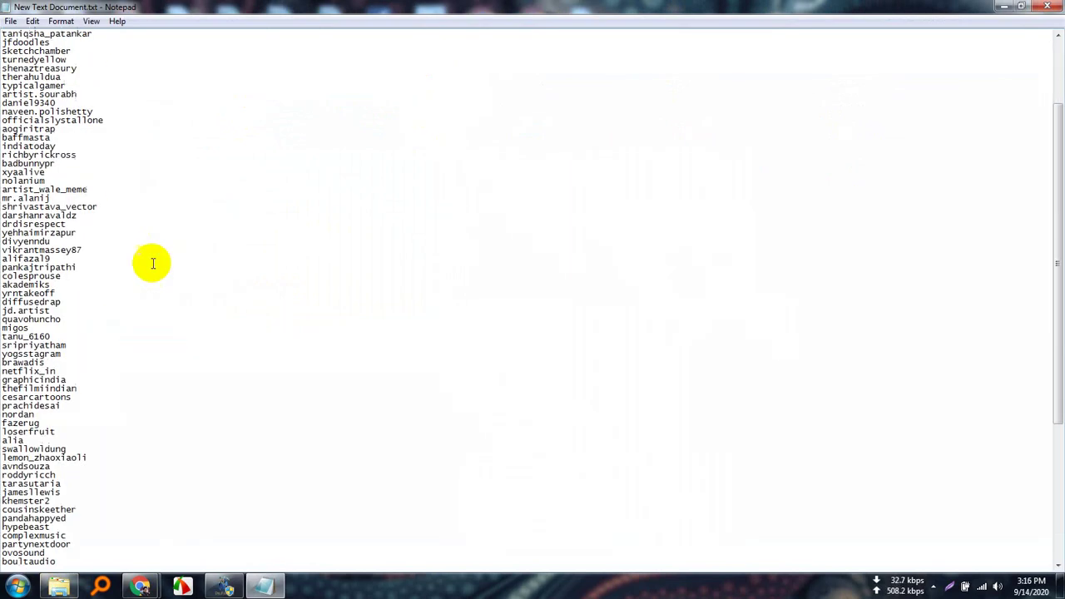
pyautogui.scroll(-9, 153, 264)
pyautogui.scroll(13, 159, 321)
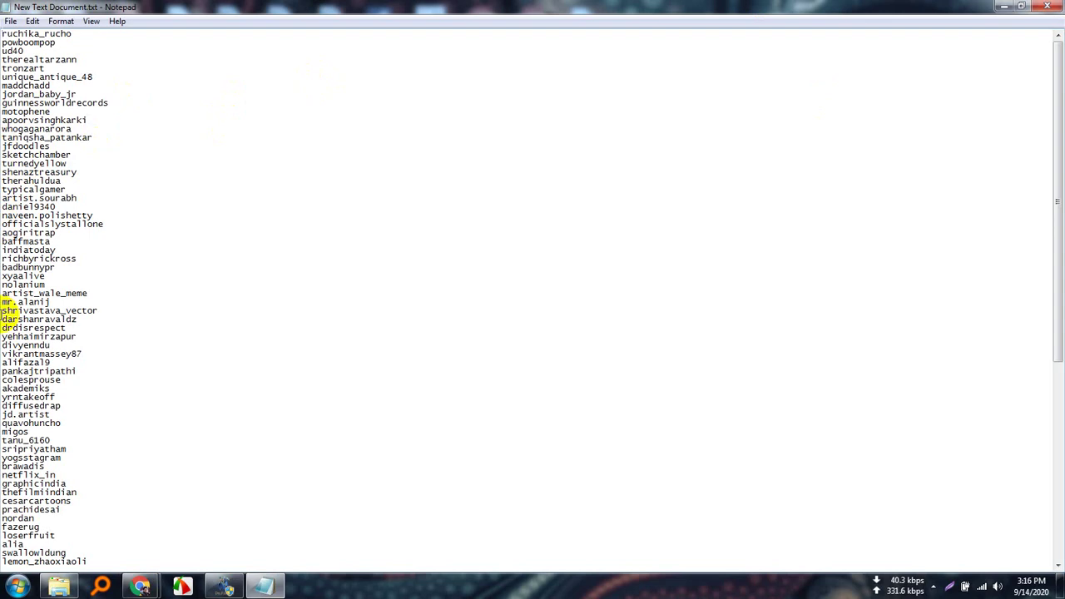
pyautogui.click(1002, 8)
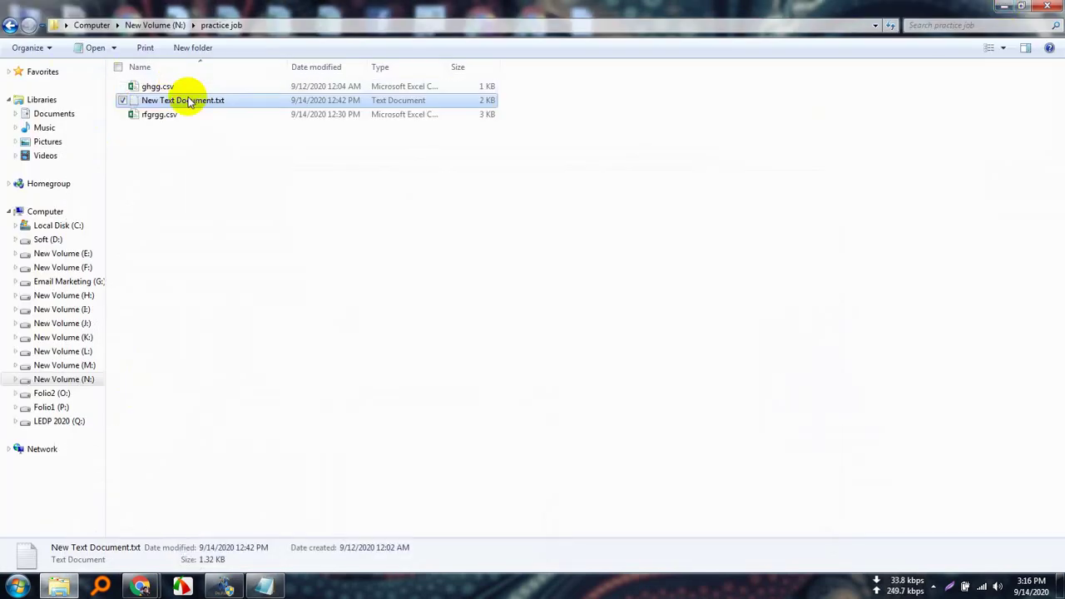
pyautogui.click(223, 586)
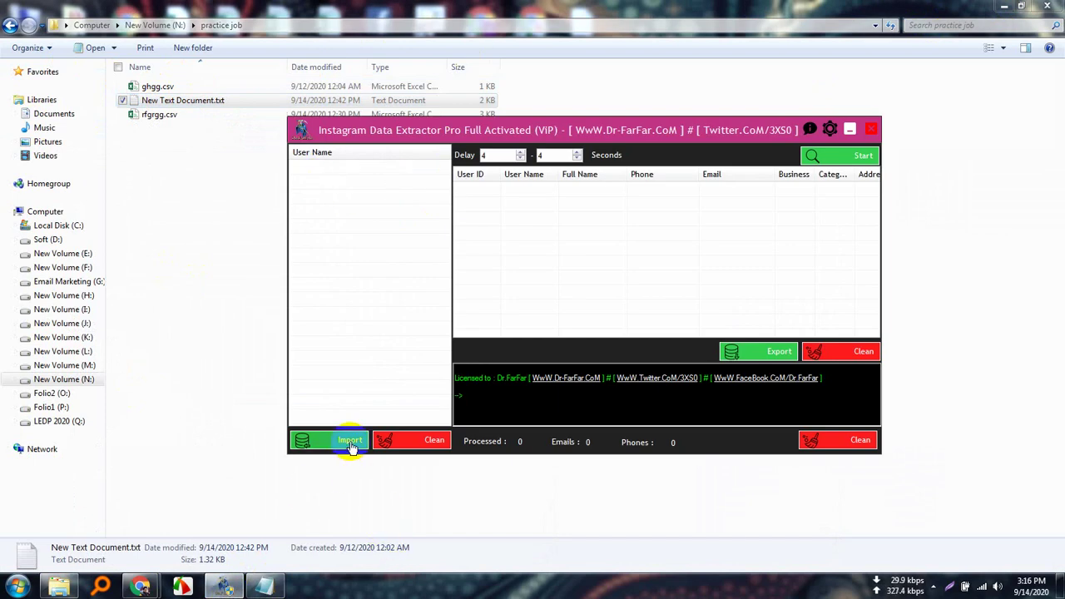
# Import New Text Document.txt into the User Name list and scroll to check it.
pyautogui.click(349, 441)
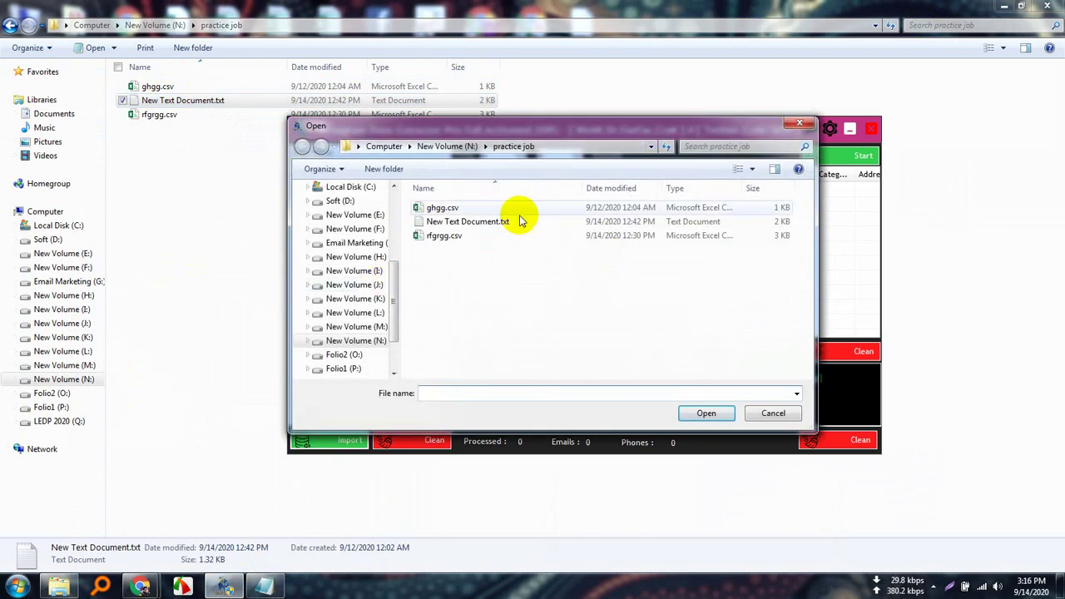
pyautogui.doubleClick(502, 223)
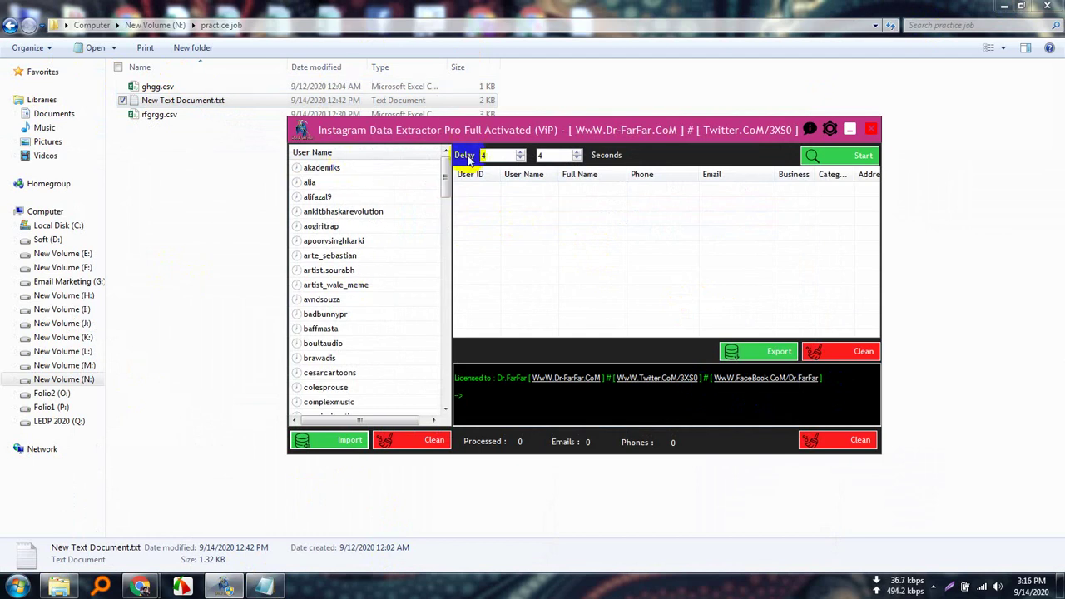
pyautogui.moveTo(447, 183)
pyautogui.mouseDown()
pyautogui.moveTo(445, 404)
pyautogui.moveTo(447, 164)
pyautogui.mouseUp()
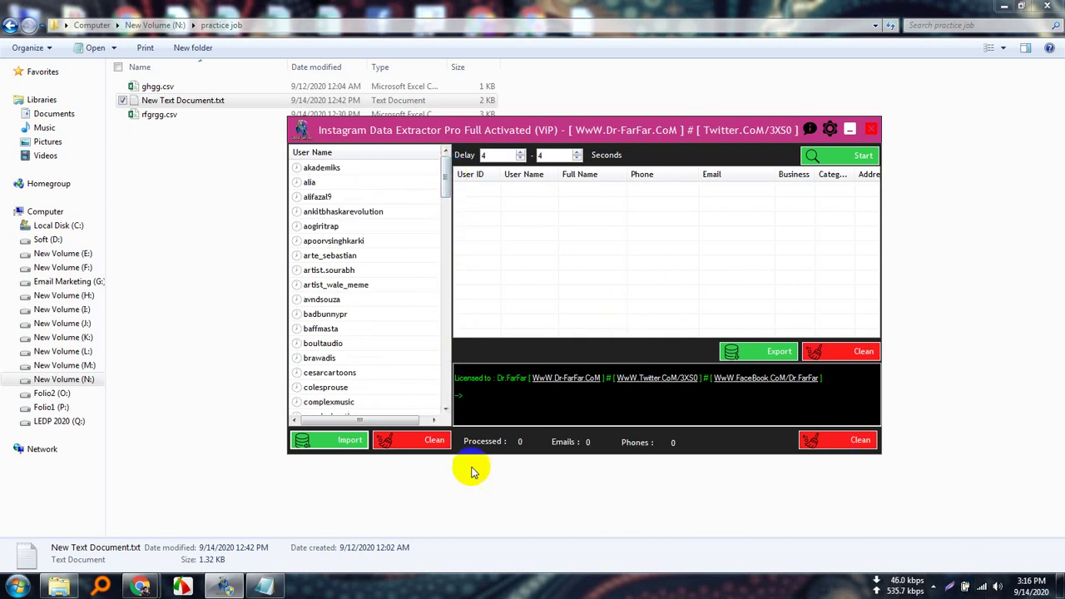
# Start scraping, close the dr-farfar popup tab, and bring the extractor back over Meet.
pyautogui.click(862, 156)
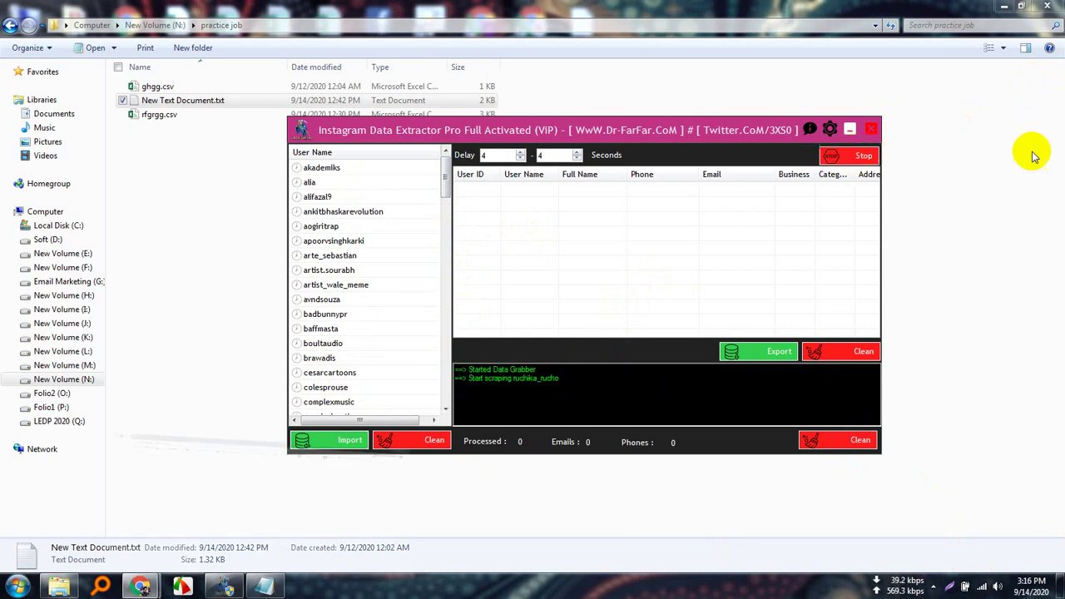
pyautogui.click(313, 11)
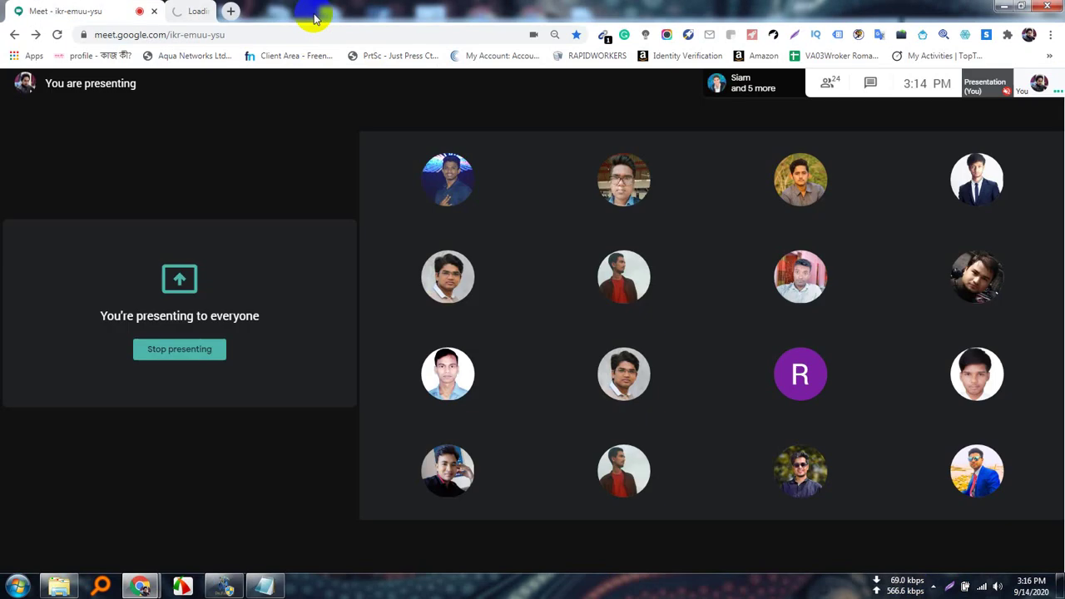
pyautogui.click(250, 583)
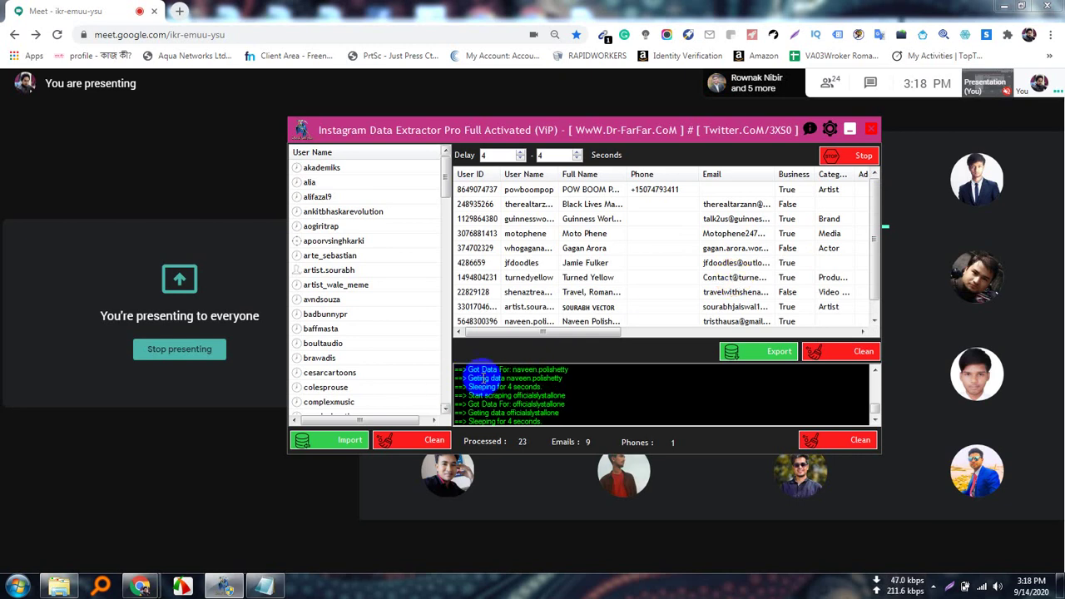
# Scroll the results table down to the newest rows, now 32 processed with 15 emails.
pyautogui.scroll(-1, 649, 208)
pyautogui.scroll(1, 669, 221)
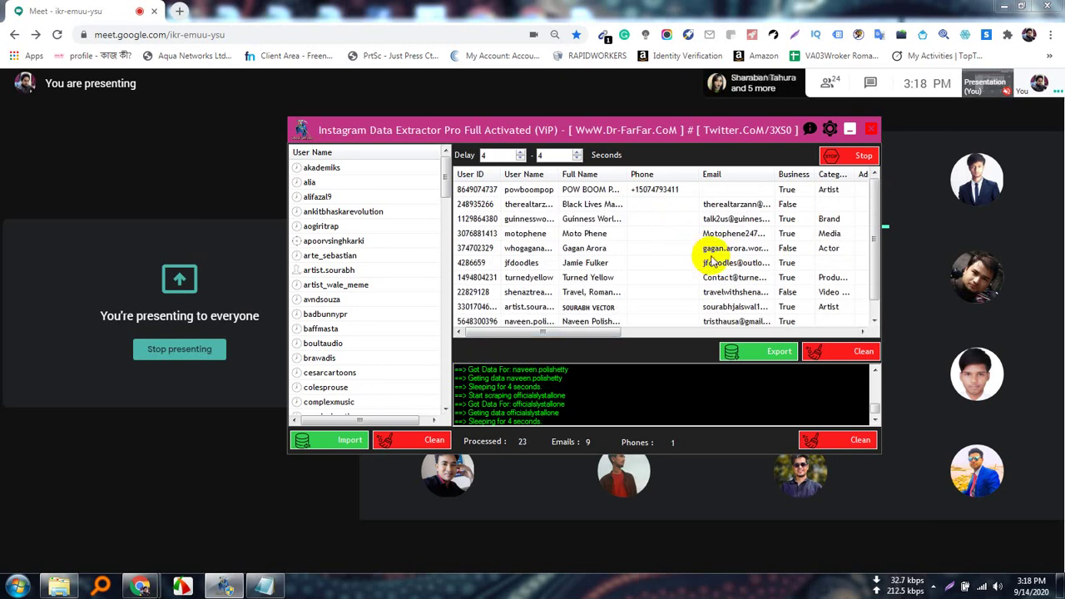
pyautogui.scroll(-1, 705, 262)
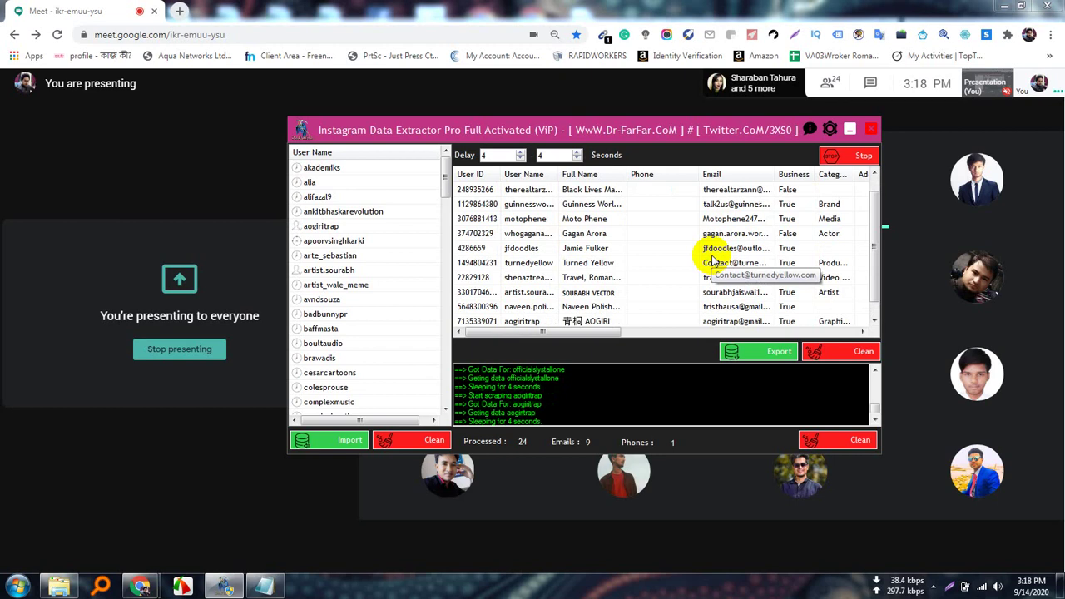
pyautogui.scroll(-1, 709, 250)
pyautogui.scroll(2, 687, 266)
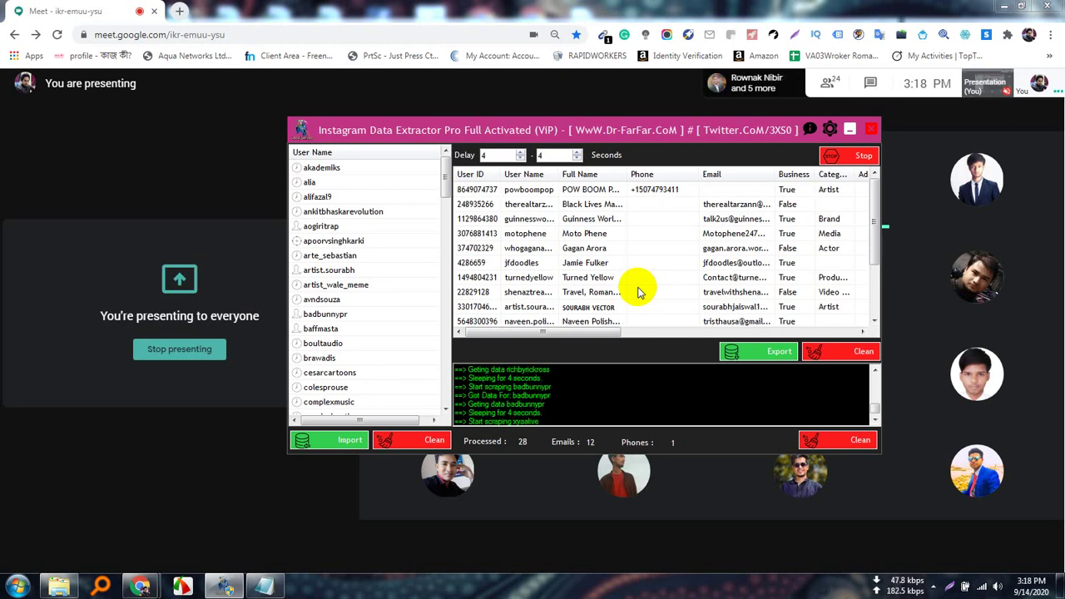
pyautogui.click(933, 587)
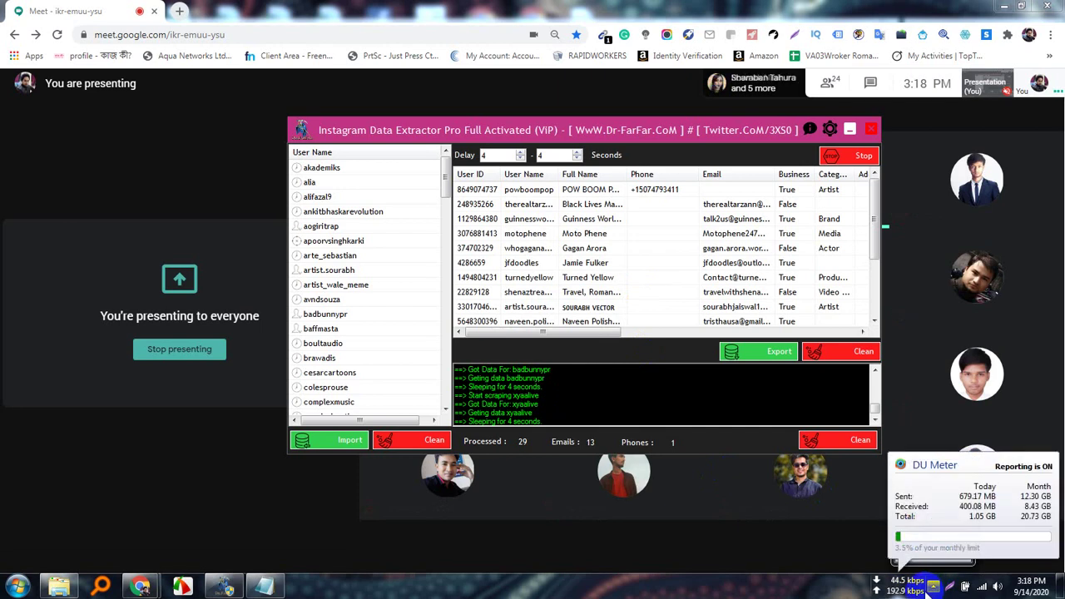
pyautogui.click(913, 356)
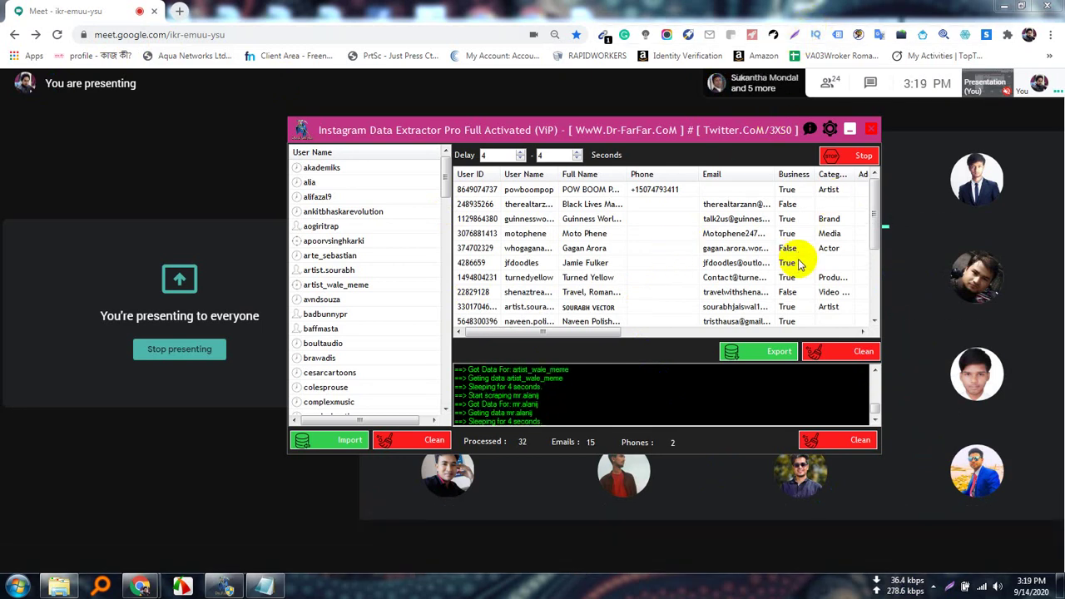
pyautogui.moveTo(870, 224); pyautogui.dragTo(872, 308)
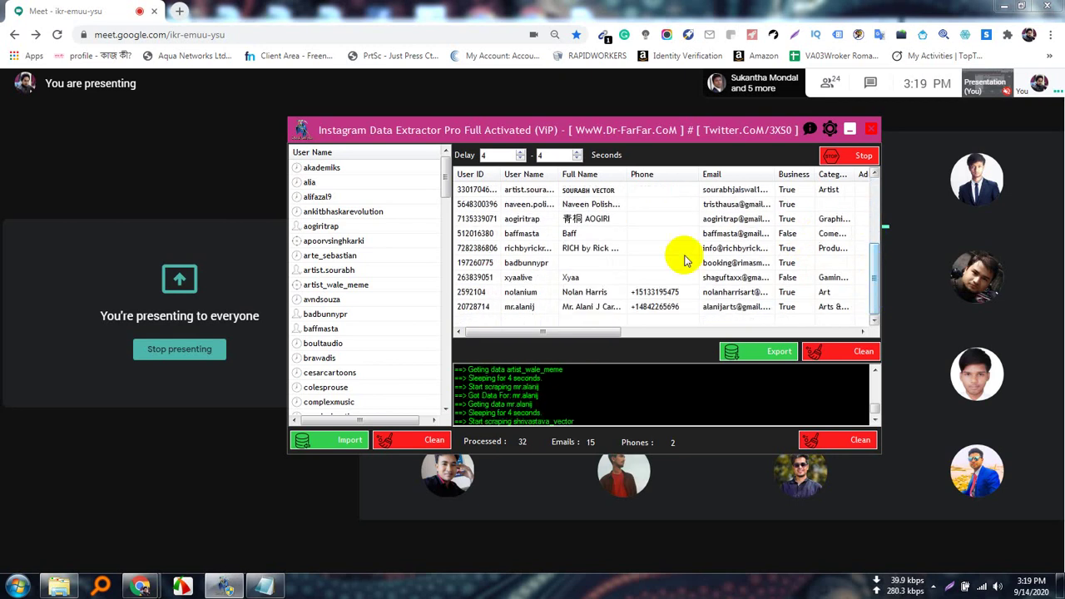
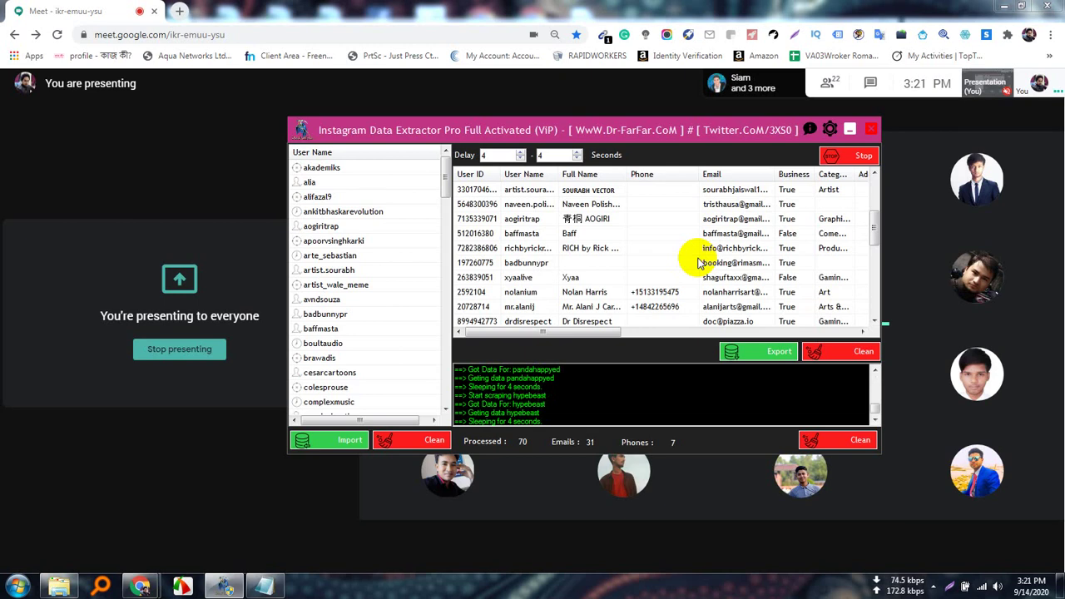
# Nudge the extractor window aside while the scrape reaches 77 profiles, 36 emails and 8 phones.
pyautogui.moveTo(625, 128); pyautogui.dragTo(459, 136)
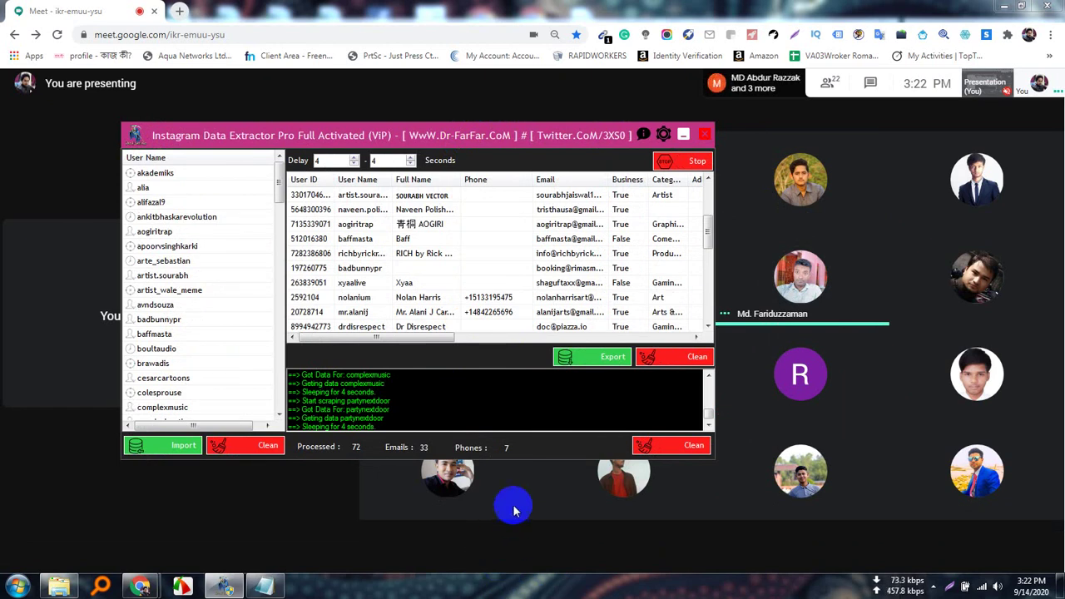
pyautogui.moveTo(506, 528)
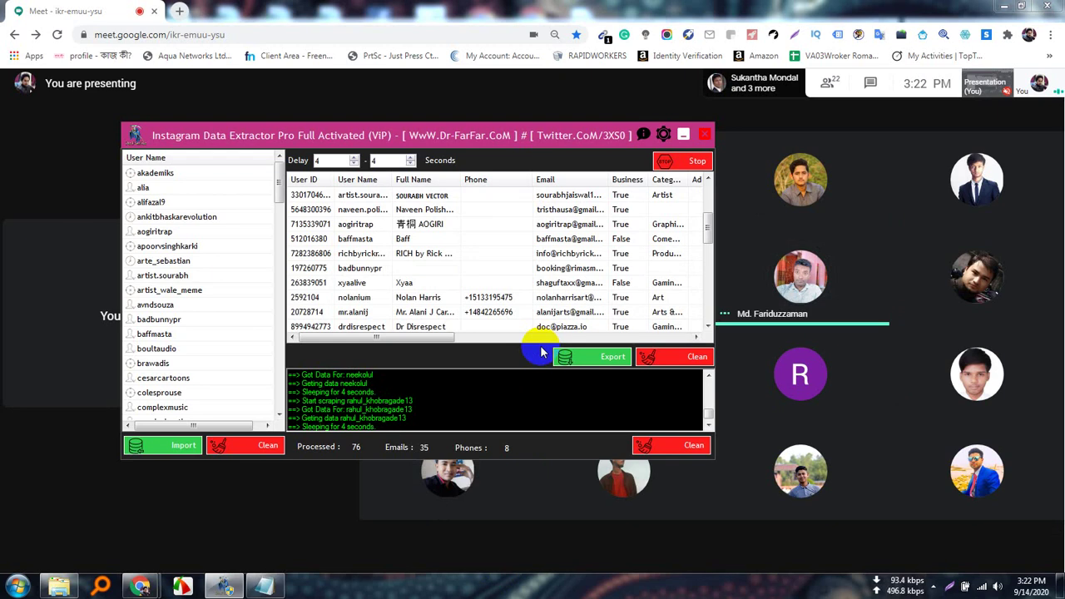
# Minimize the extractor and dismiss the tray overflow popup to show the Meet grid.
pyautogui.click(684, 133)
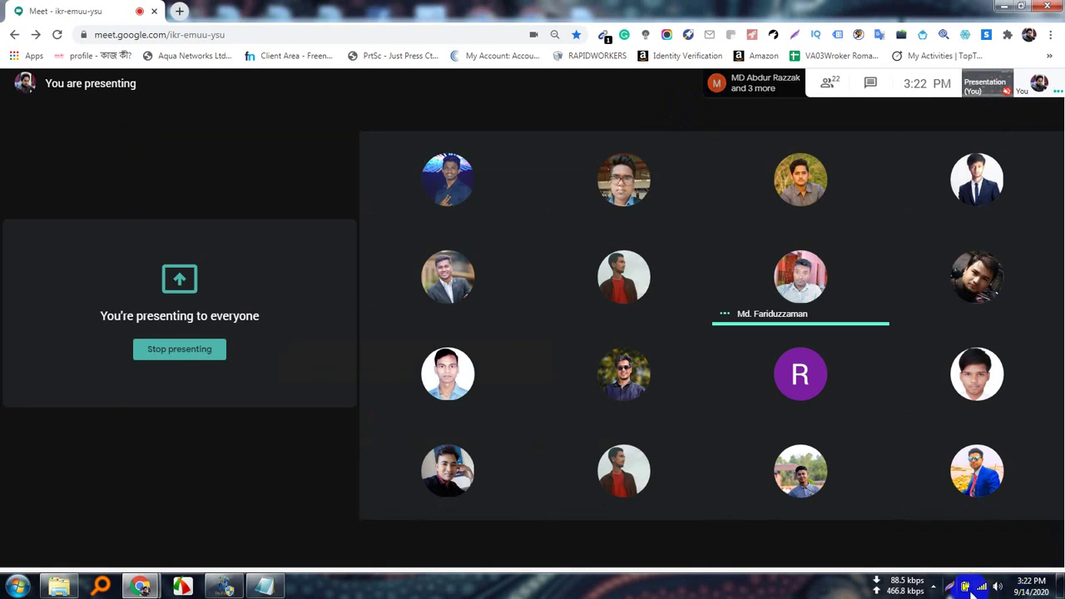
pyautogui.click(935, 588)
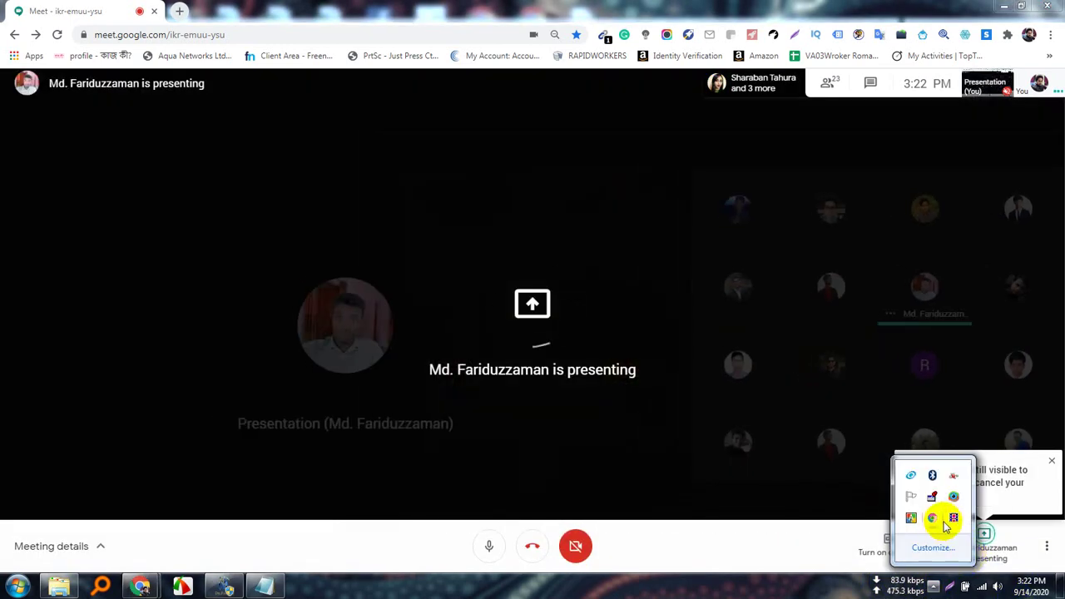
pyautogui.click(954, 520)
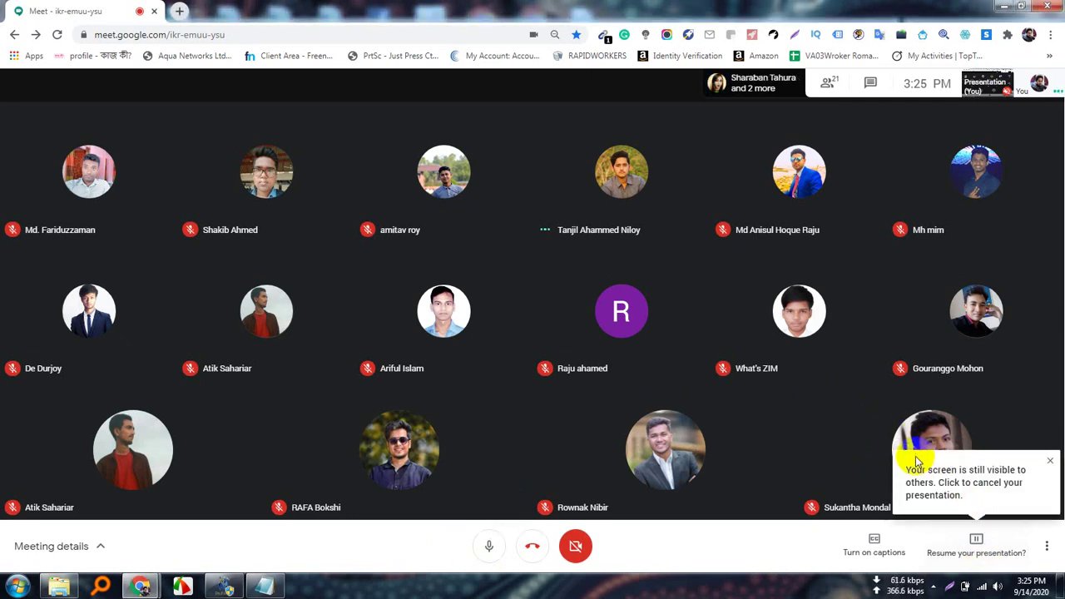
# Restore the extractor and scroll its results and User Name list: 99 processed, 49 emails, 16 phones.
pyautogui.click(225, 582)
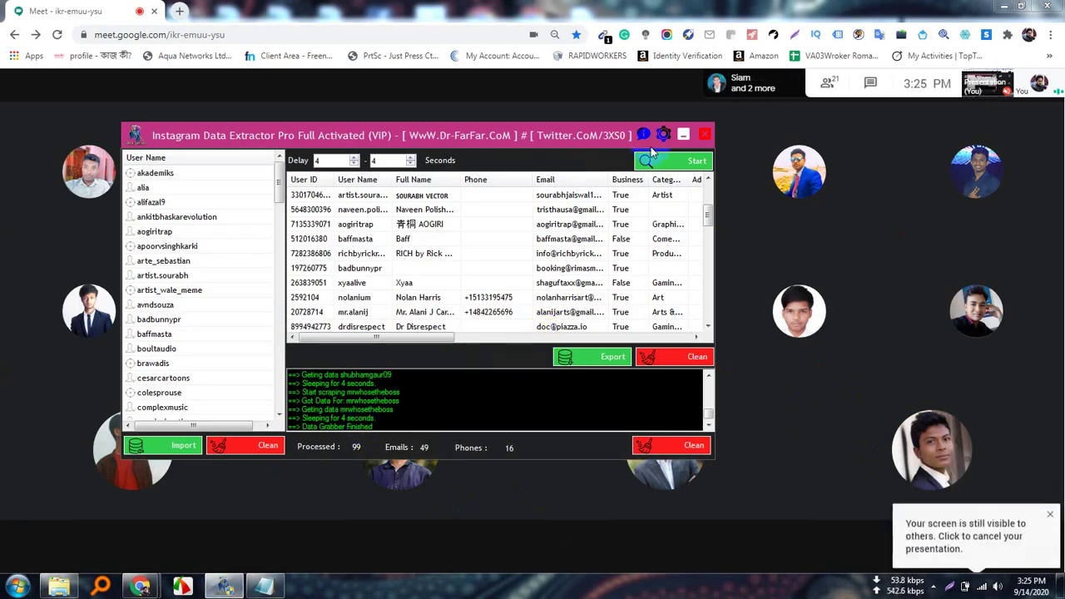
pyautogui.scroll(-8, 303, 299)
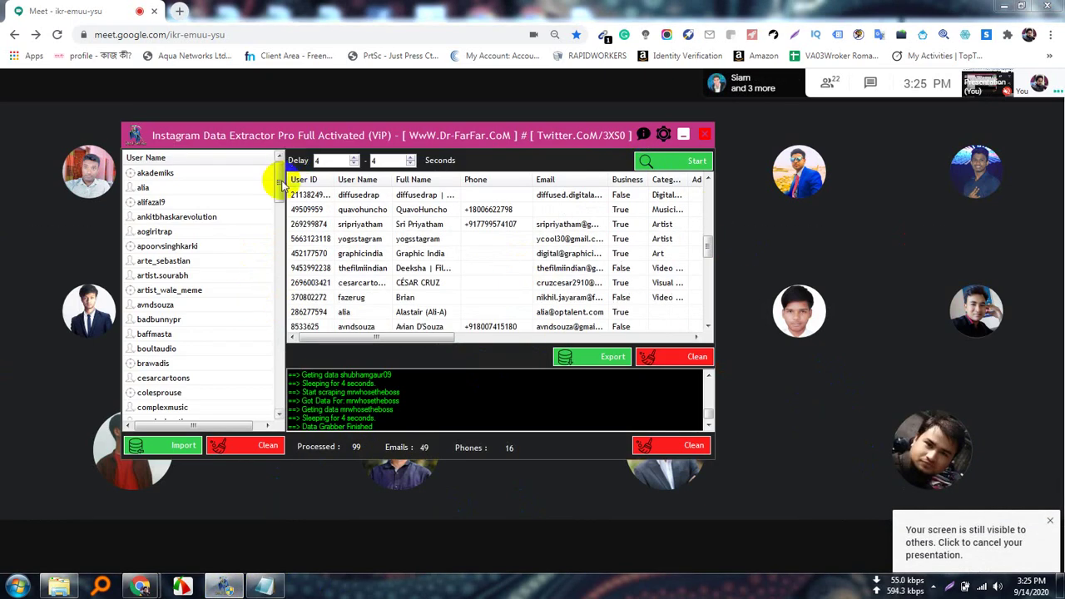
pyautogui.moveTo(279, 185)
pyautogui.mouseDown()
pyautogui.moveTo(281, 370)
pyautogui.moveTo(266, 408)
pyautogui.mouseUp()
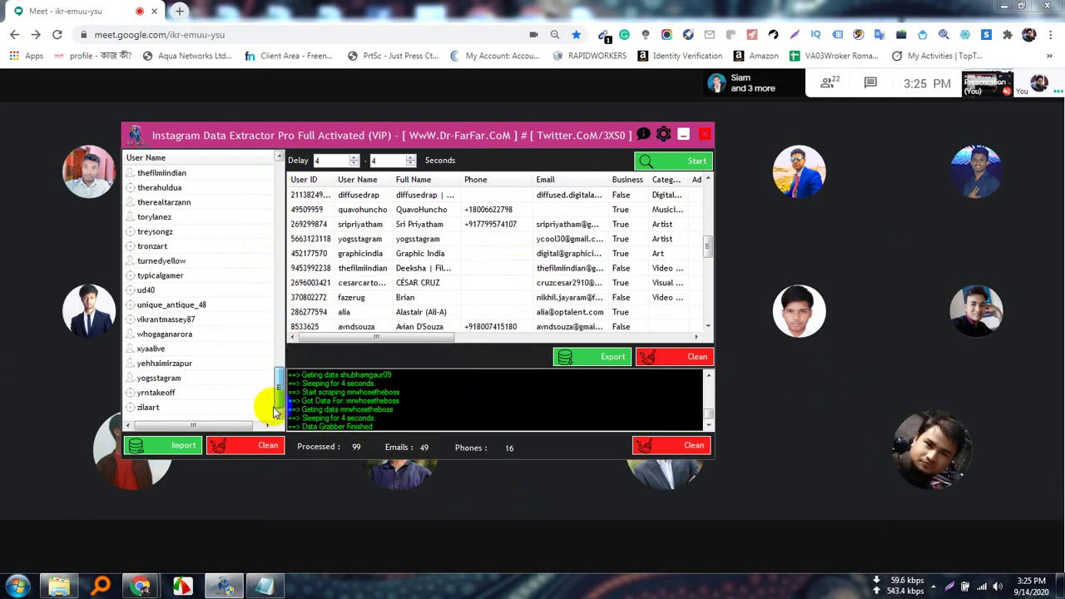
pyautogui.scroll(-3, 491, 312)
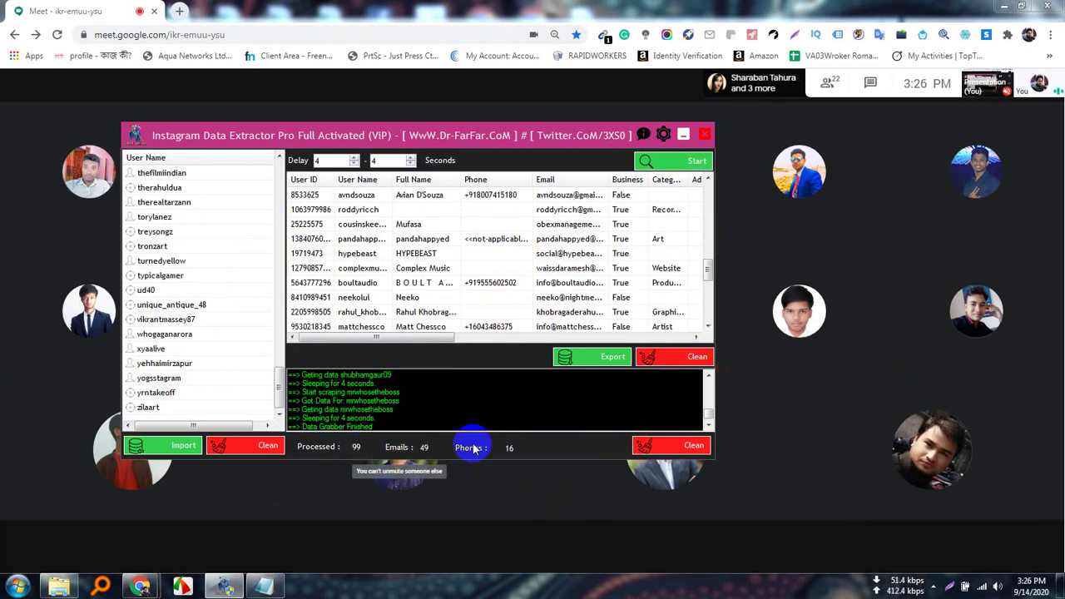
pyautogui.scroll(10, 366, 309)
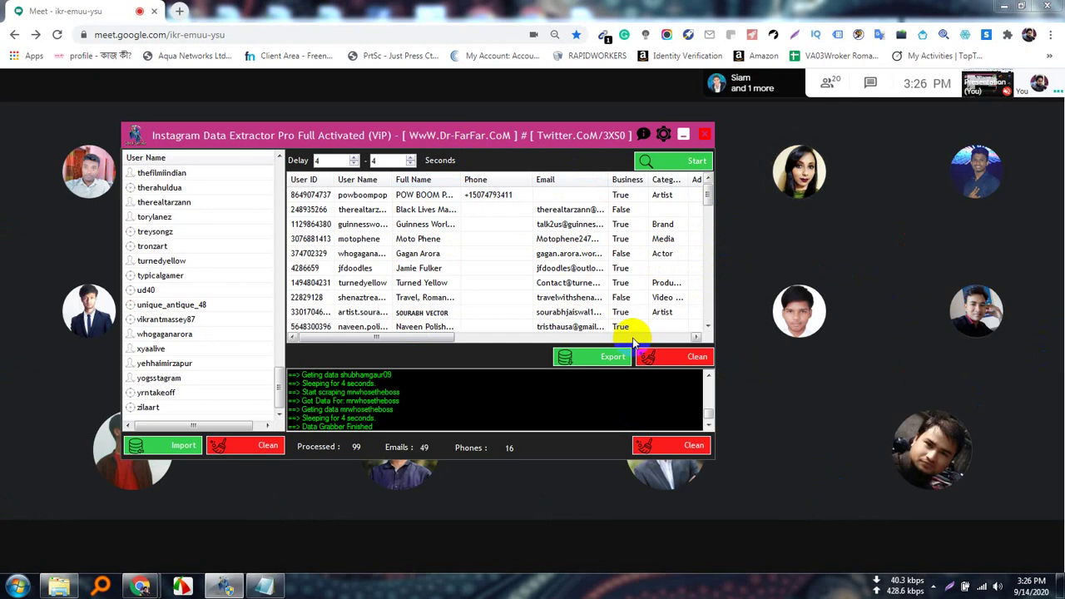
# Dismiss the screen-still-visible notice and stop the current Meet screen share.
pyautogui.click(969, 542)
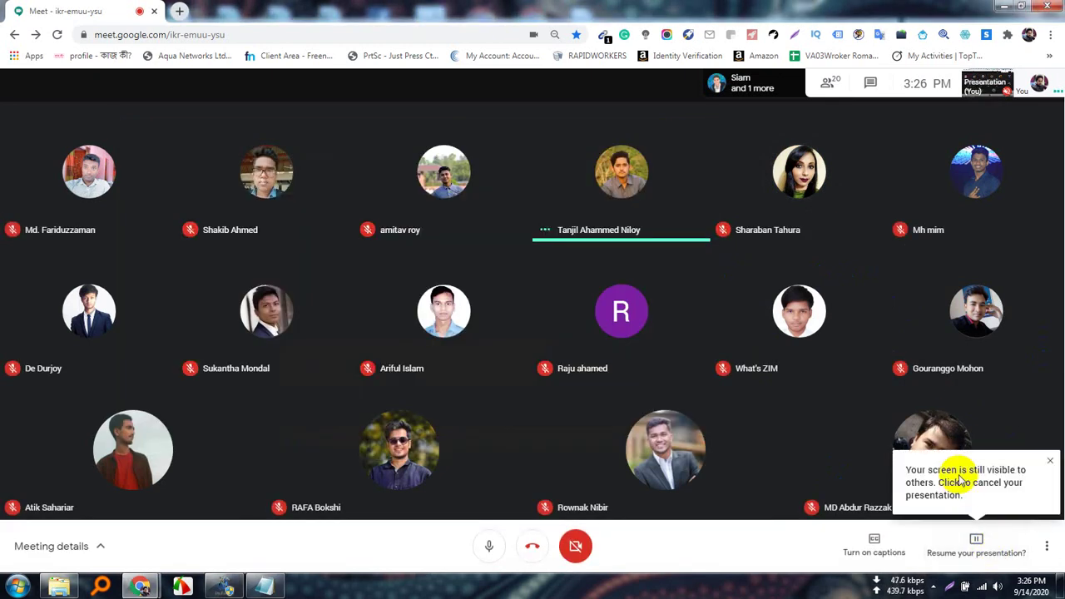
pyautogui.click(1051, 464)
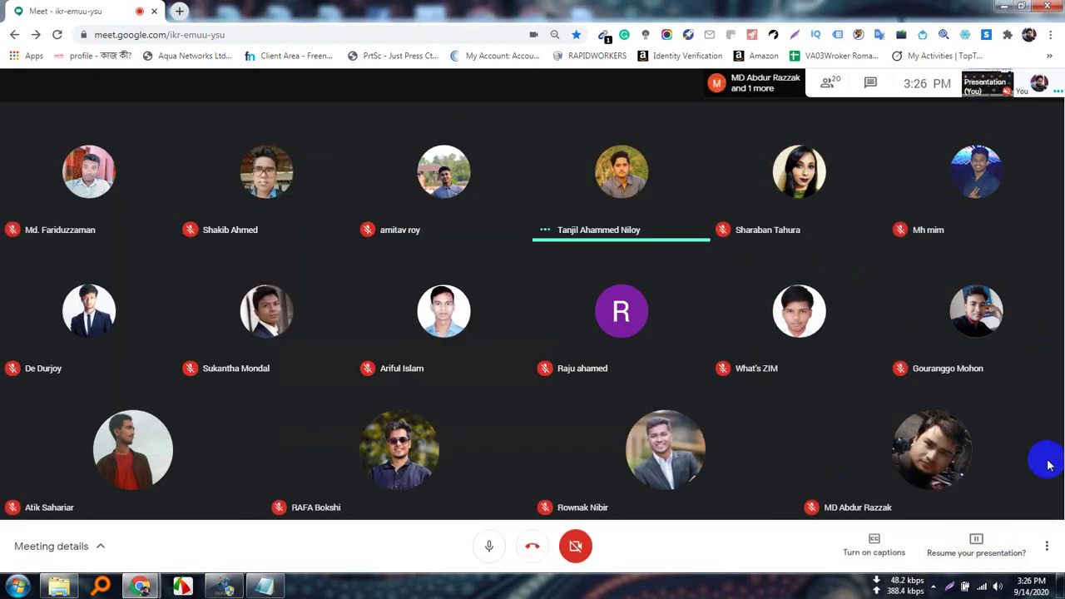
pyautogui.click(975, 543)
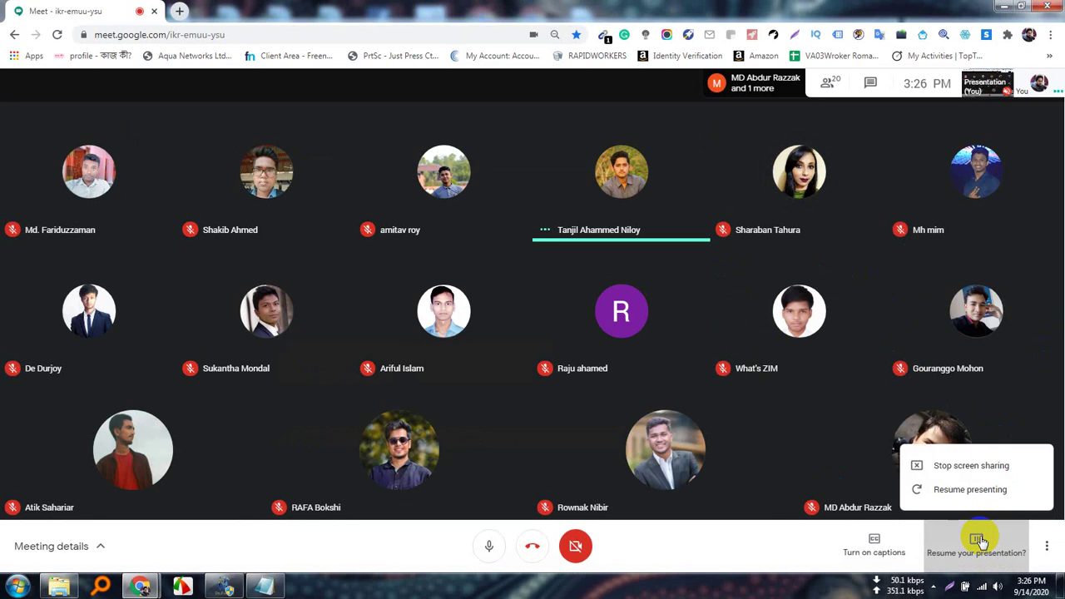
pyautogui.click(961, 468)
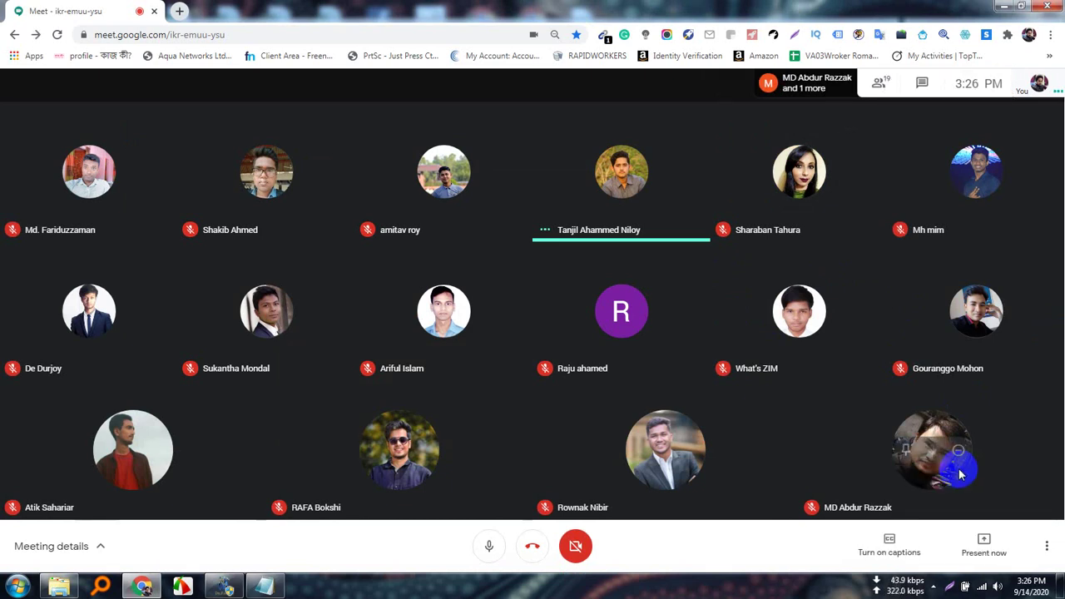
# Present the entire screen again, hide the sharing bar, and bring the extractor back.
pyautogui.click(990, 551)
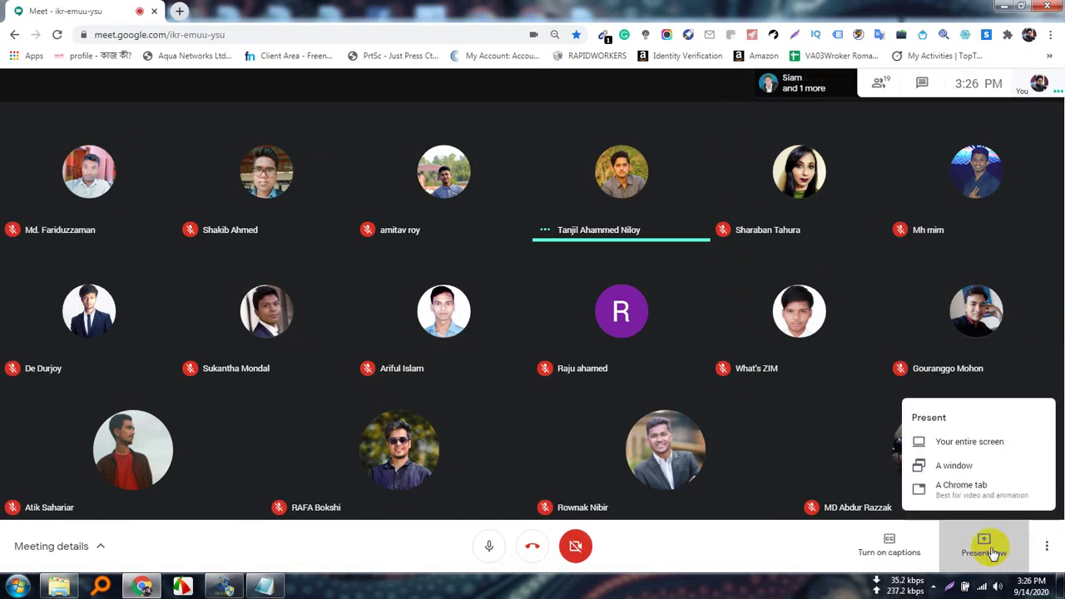
pyautogui.click(967, 443)
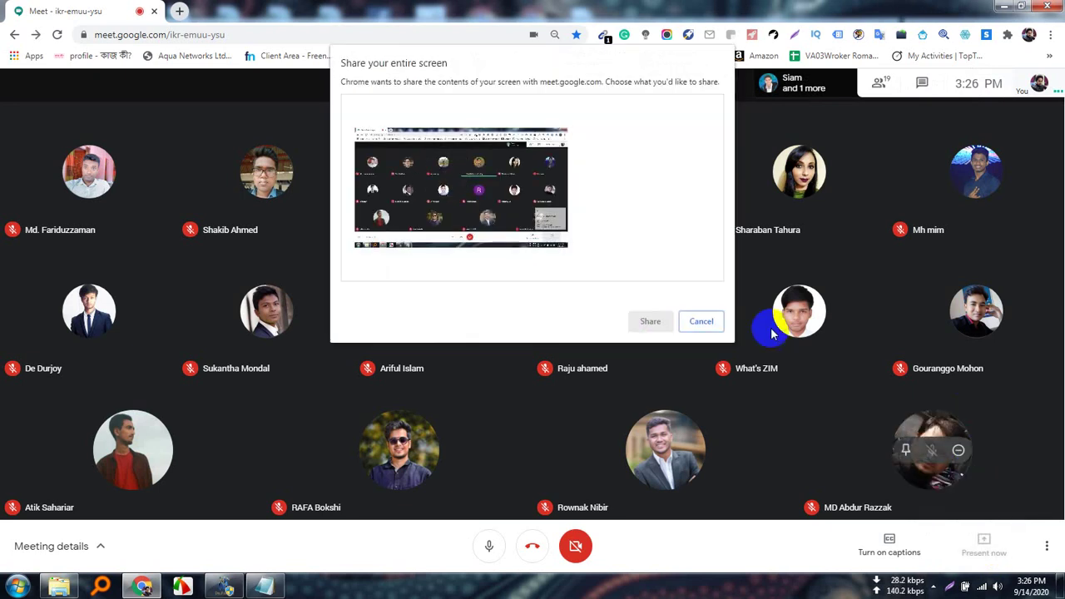
pyautogui.click(465, 176)
pyautogui.click(651, 322)
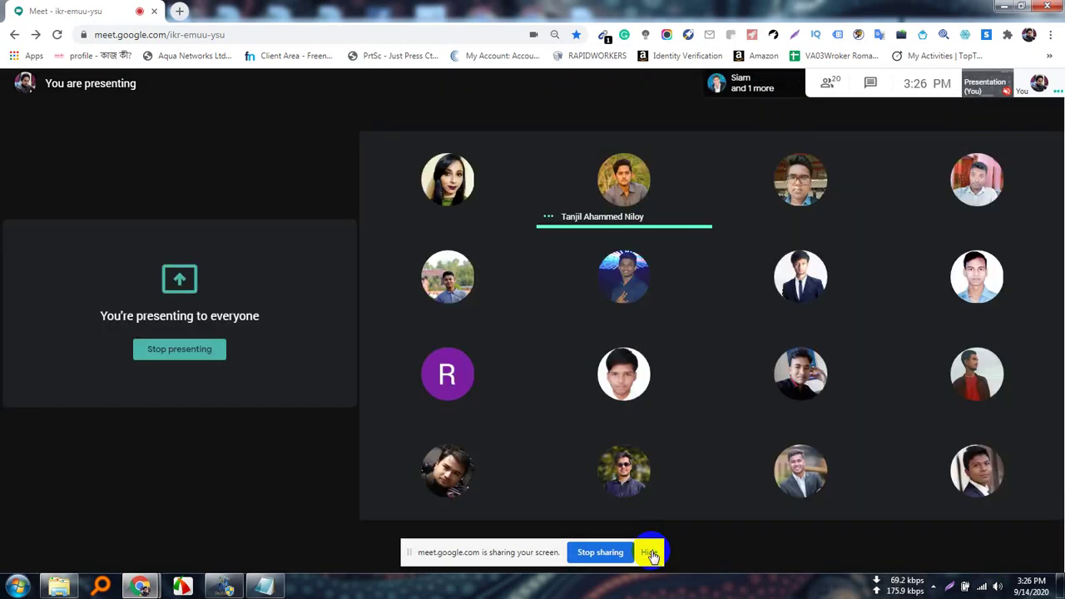
pyautogui.click(650, 552)
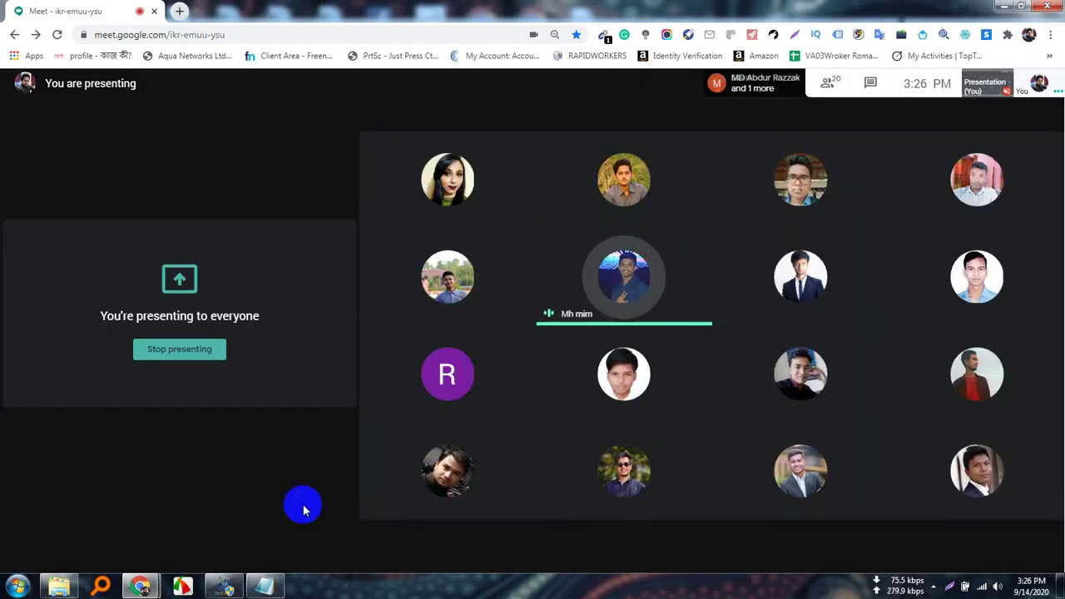
pyautogui.click(223, 586)
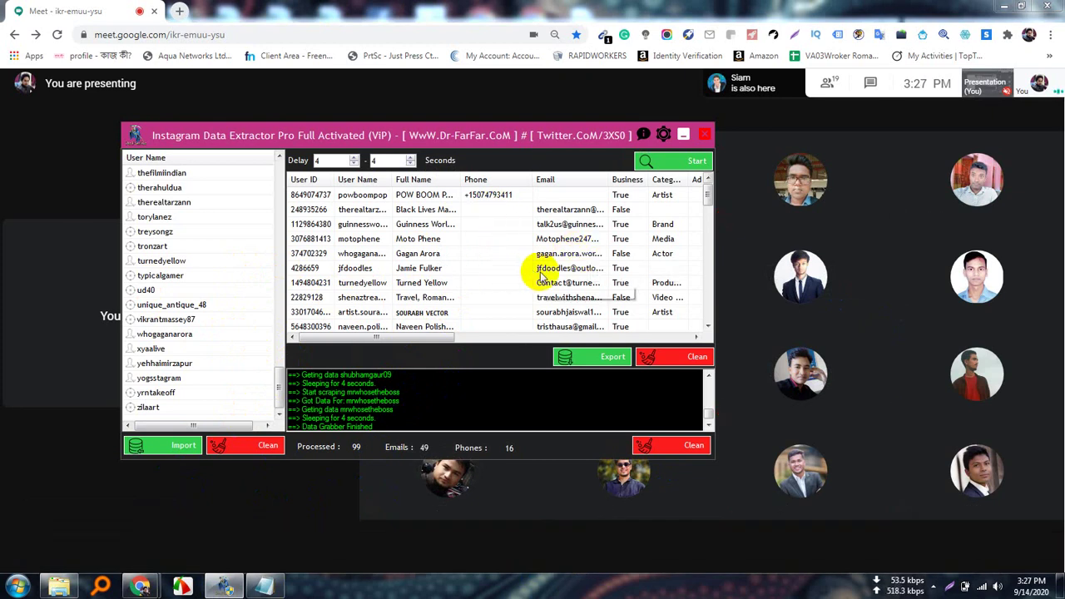
# Check every column in the export list, keep CSV (*.csv), and export to the practice.job folder.
pyautogui.click(614, 358)
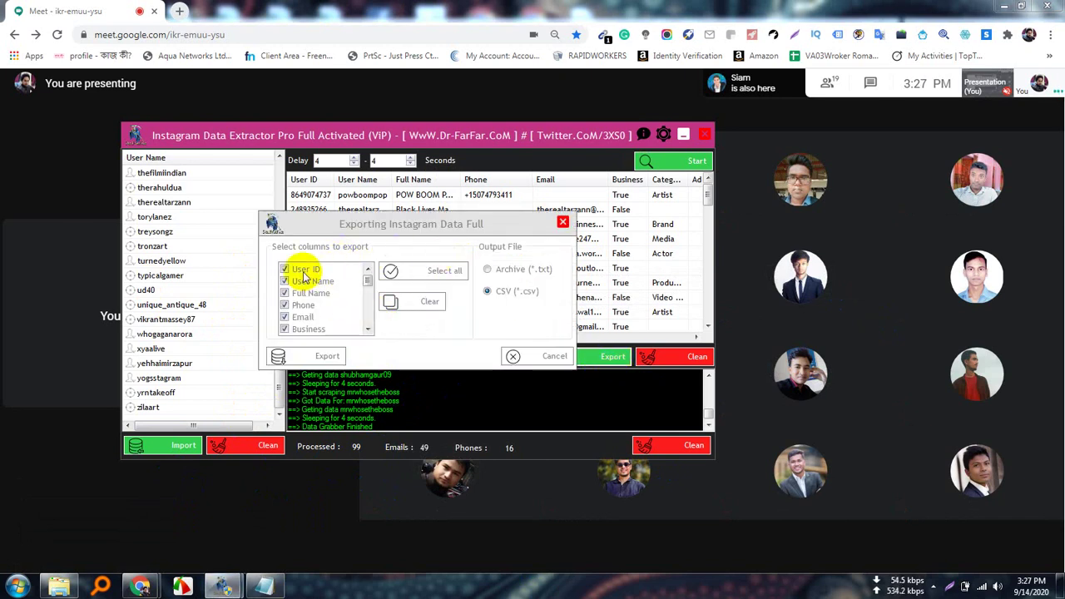
pyautogui.scroll(-3, 304, 315)
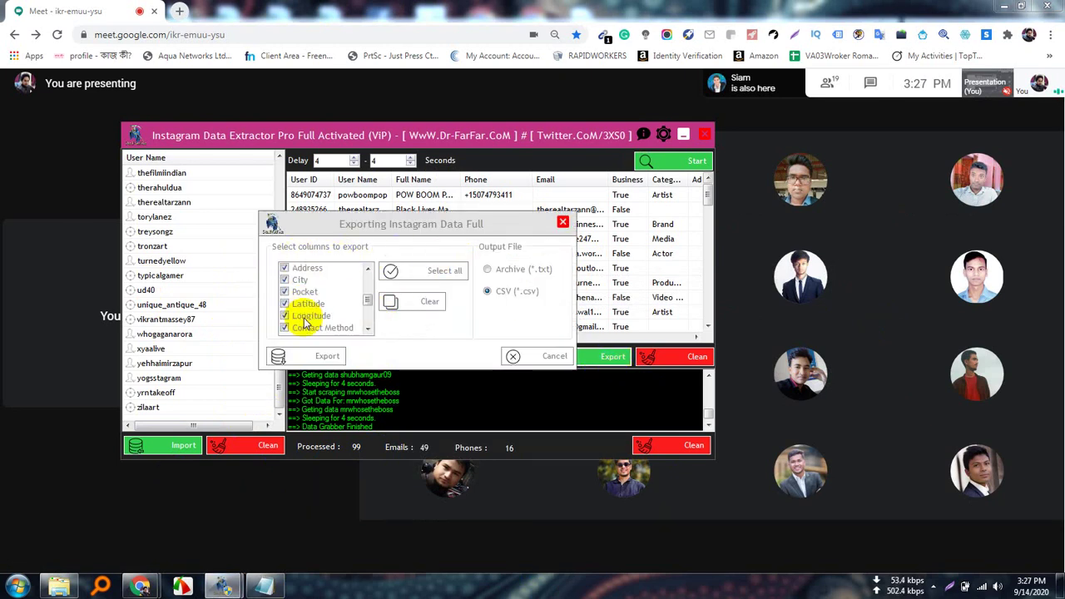
pyautogui.scroll(3, 304, 314)
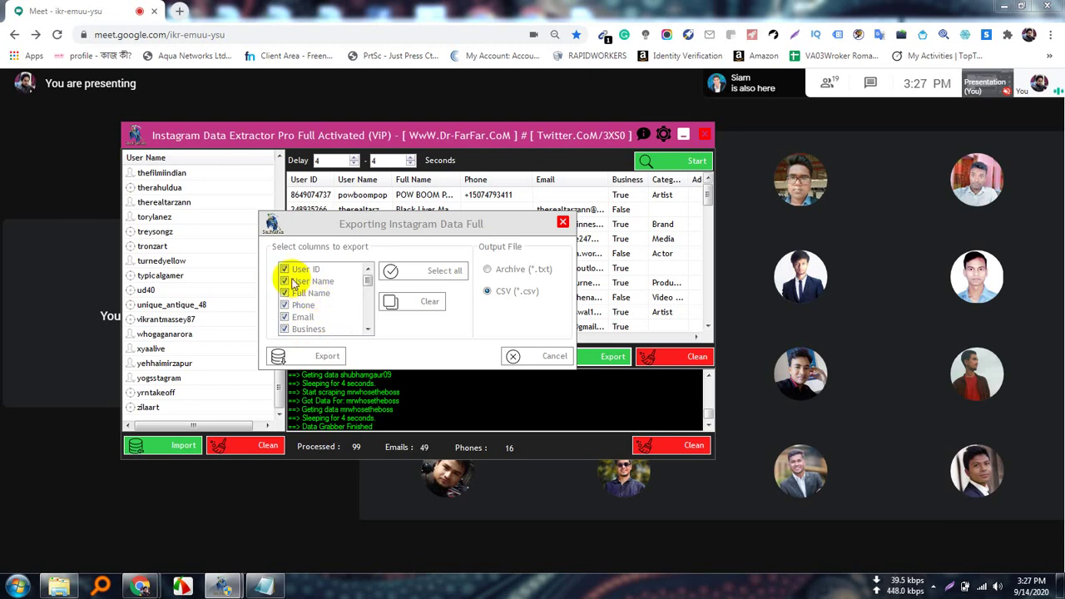
pyautogui.scroll(-5, 308, 324)
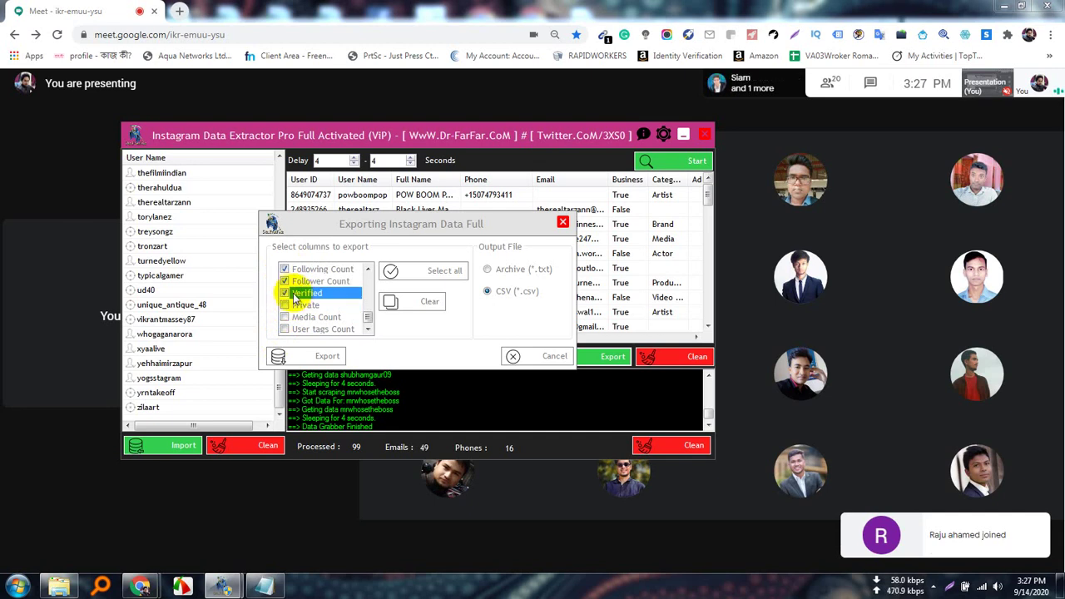
pyautogui.scroll(5, 344, 301)
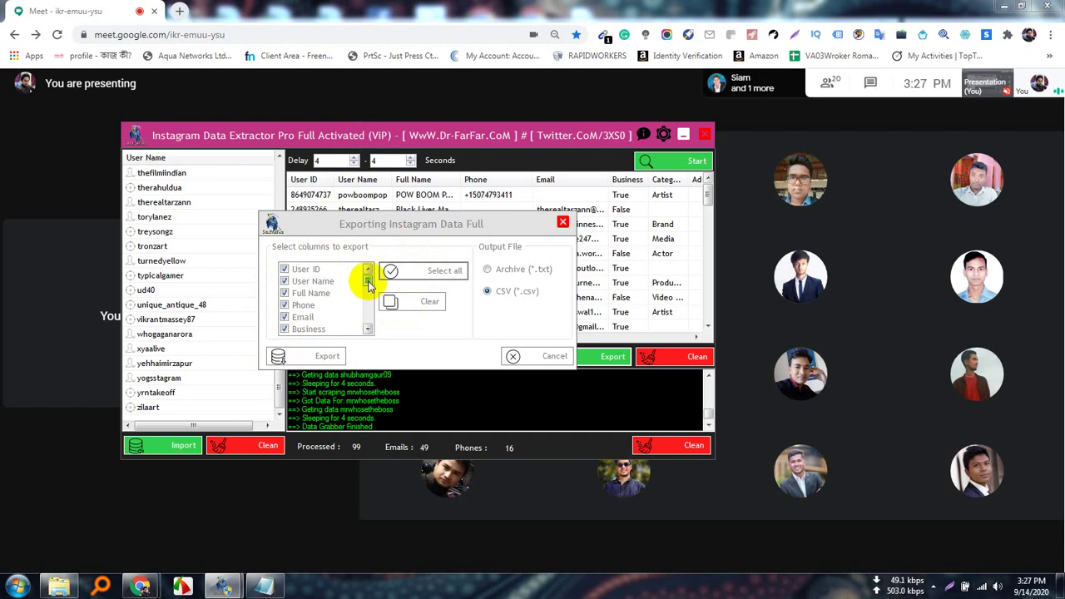
pyautogui.moveTo(367, 281); pyautogui.dragTo(366, 325)
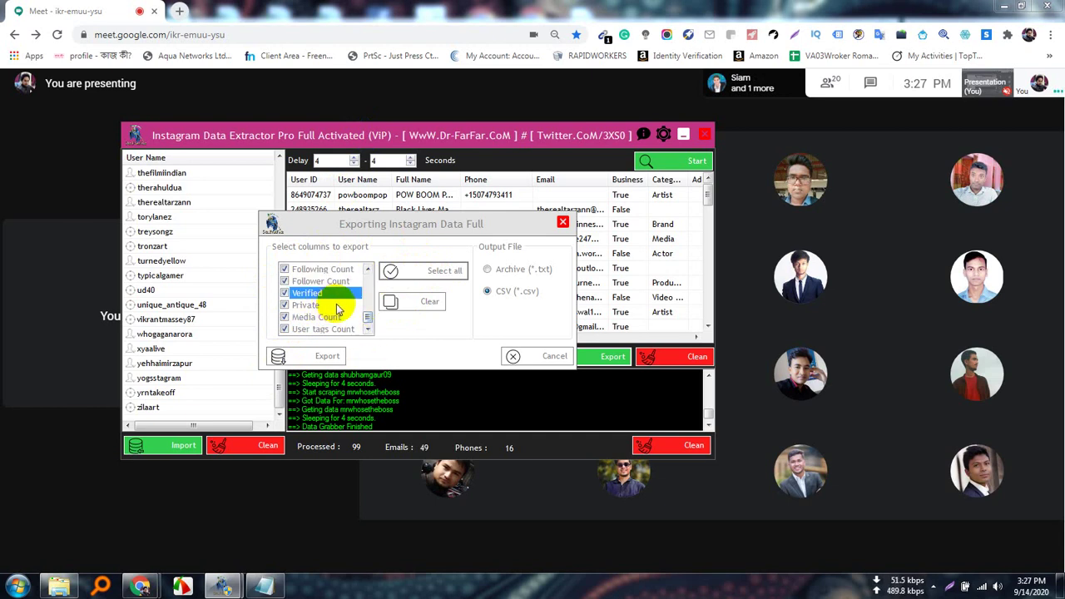
pyautogui.moveTo(370, 318)
pyautogui.mouseDown()
pyautogui.moveTo(368, 268)
pyautogui.moveTo(368, 322)
pyautogui.mouseUp()
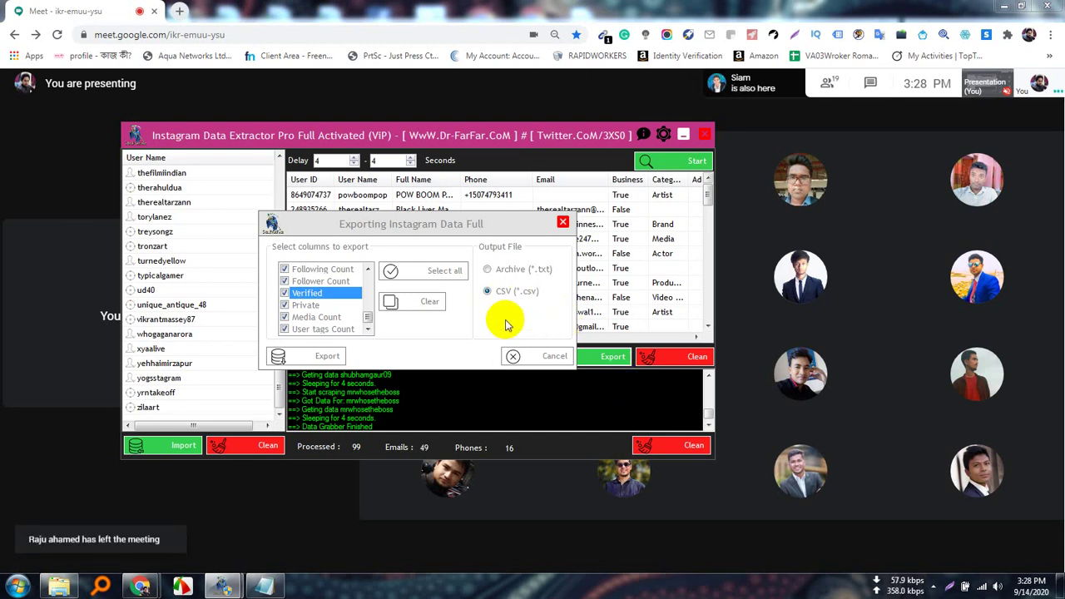
pyautogui.click(329, 358)
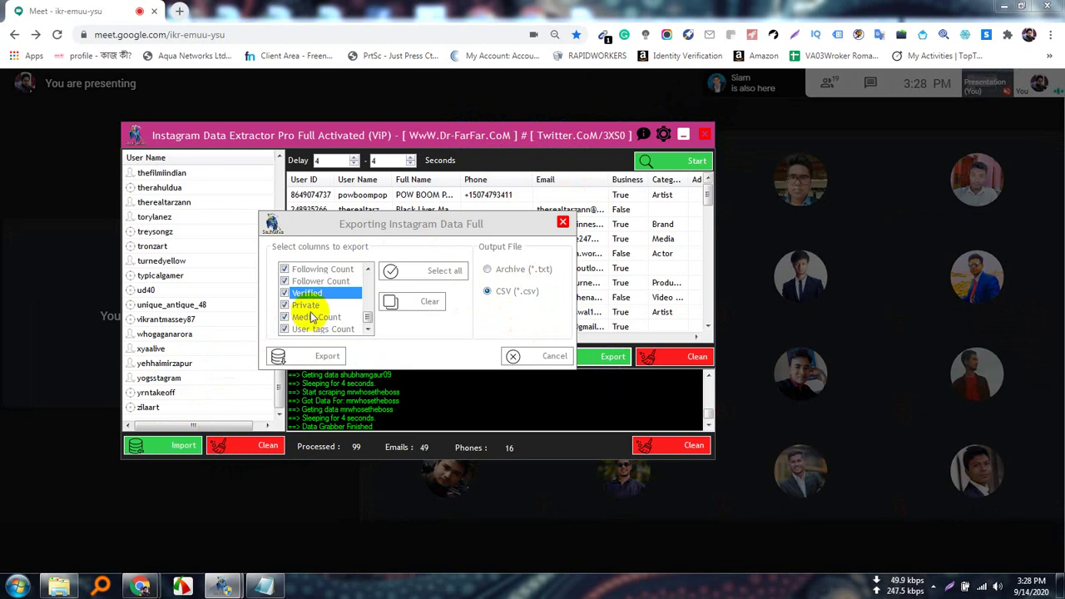
pyautogui.click(323, 358)
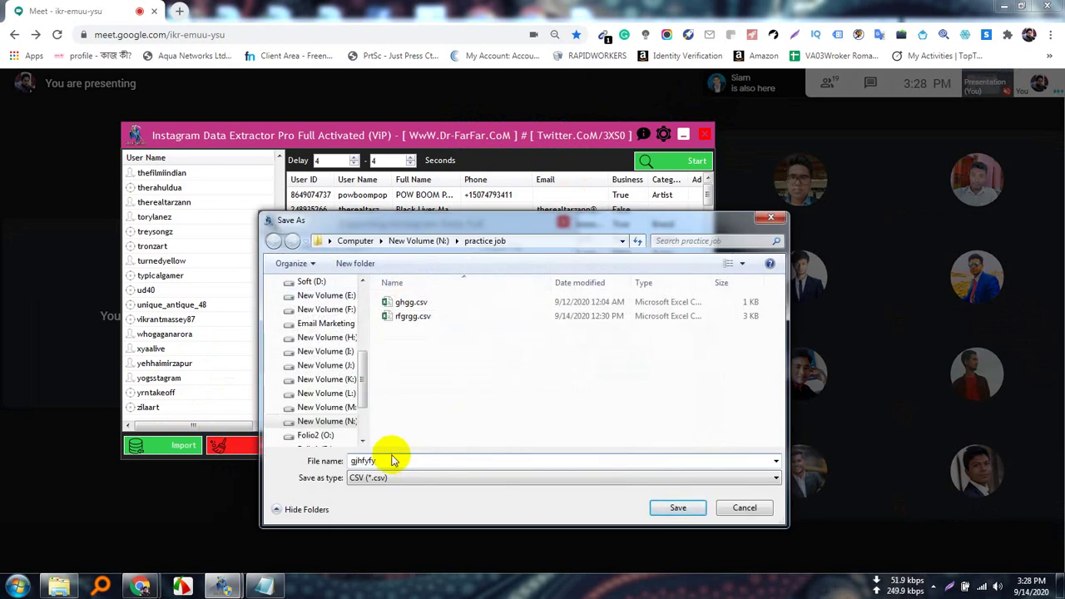
# Save the export as gjhfyfy.csv, then admit the waiting person into the Meet call.
pyautogui.click(677, 506)
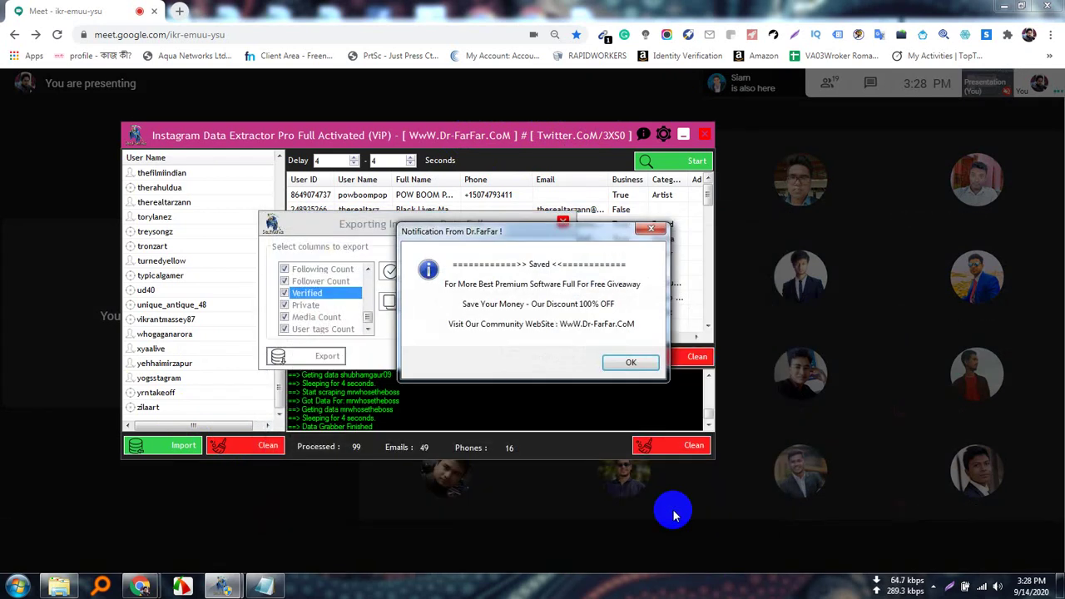
pyautogui.click(634, 363)
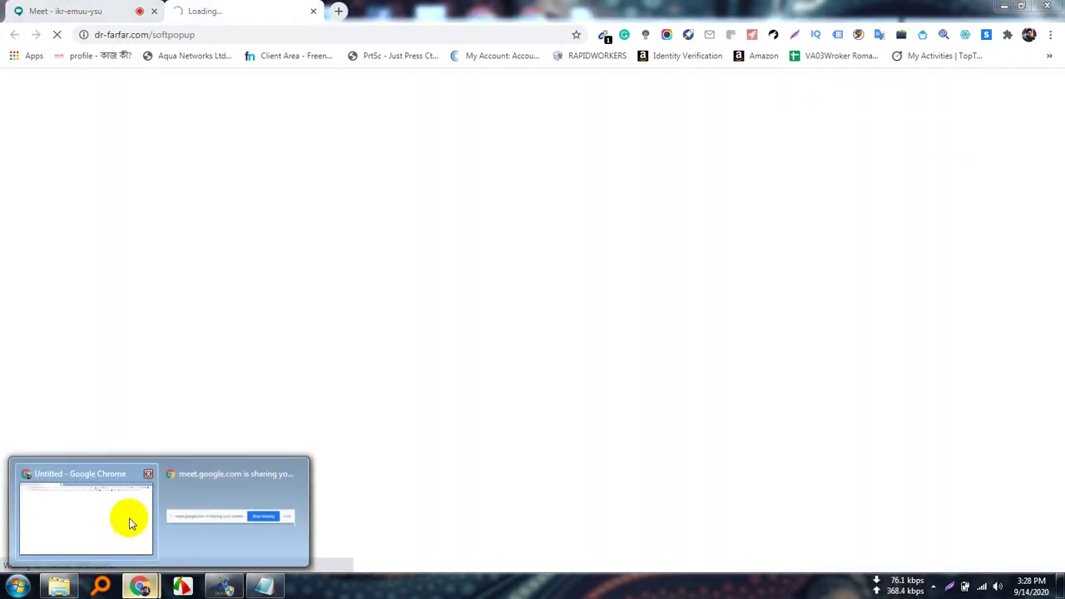
pyautogui.click(52, 10)
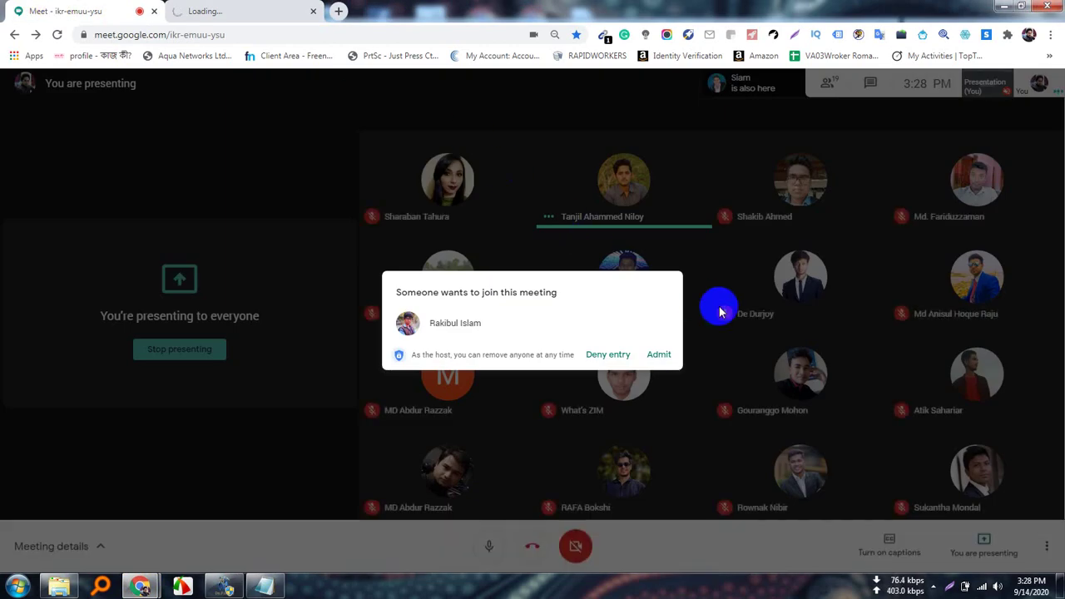
pyautogui.click(659, 355)
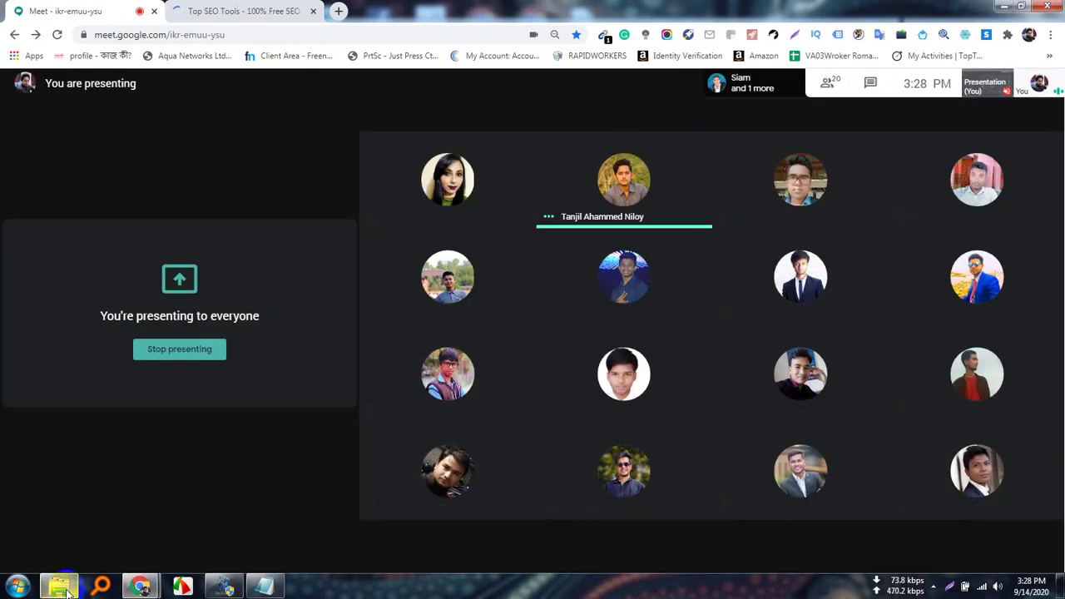
# Bring the practice.job Explorer window forward and clear its file selection.
pyautogui.moveTo(58, 586)
pyautogui.click(114, 524)
pyautogui.click(284, 238)
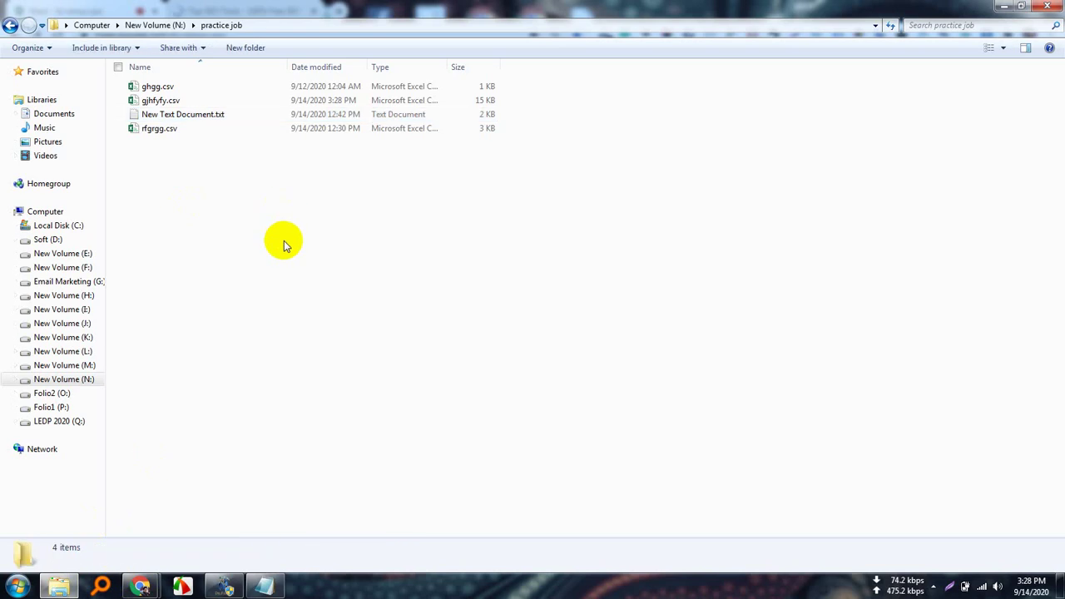
# Open gjhfyfy.csv so the scraped profile data appears in Excel.
pyautogui.click(171, 103)
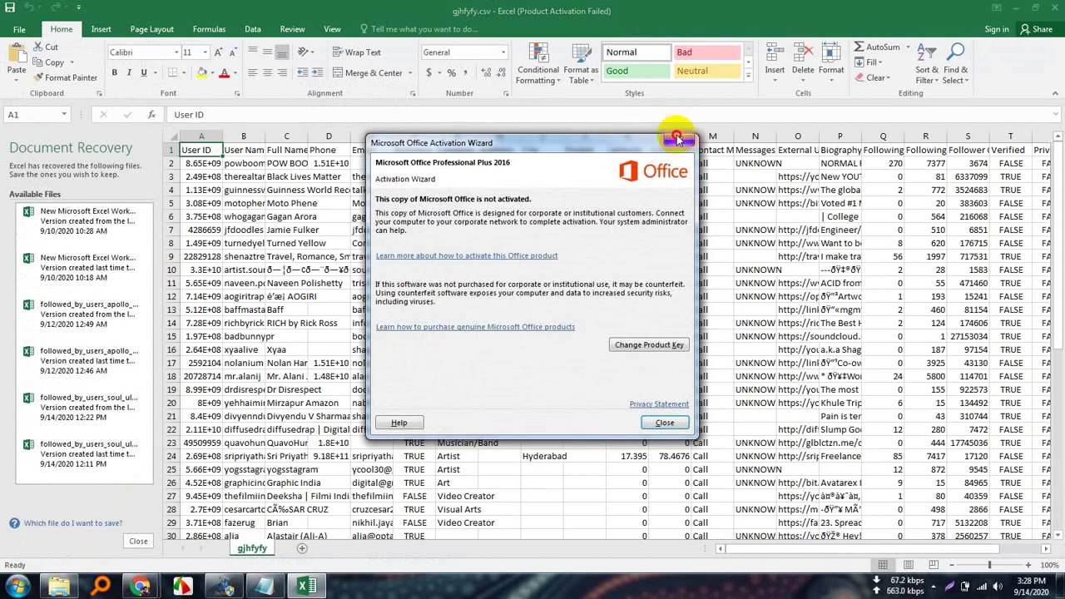
# Close the Office activation warning and Document Recovery pane, discarding the recovered files.
pyautogui.click(677, 140)
pyautogui.click(139, 541)
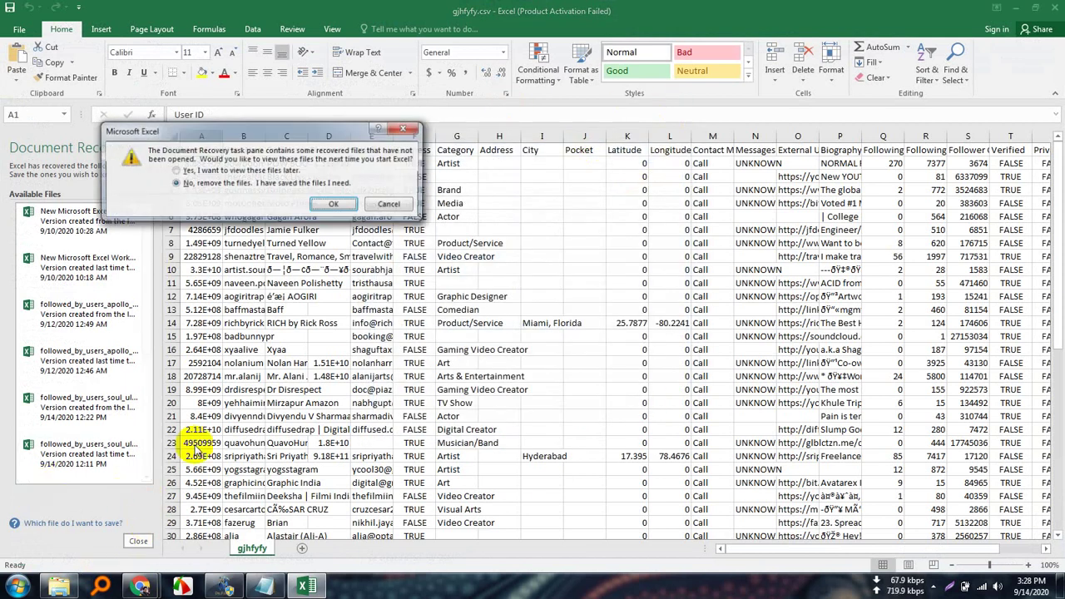
pyautogui.click(334, 206)
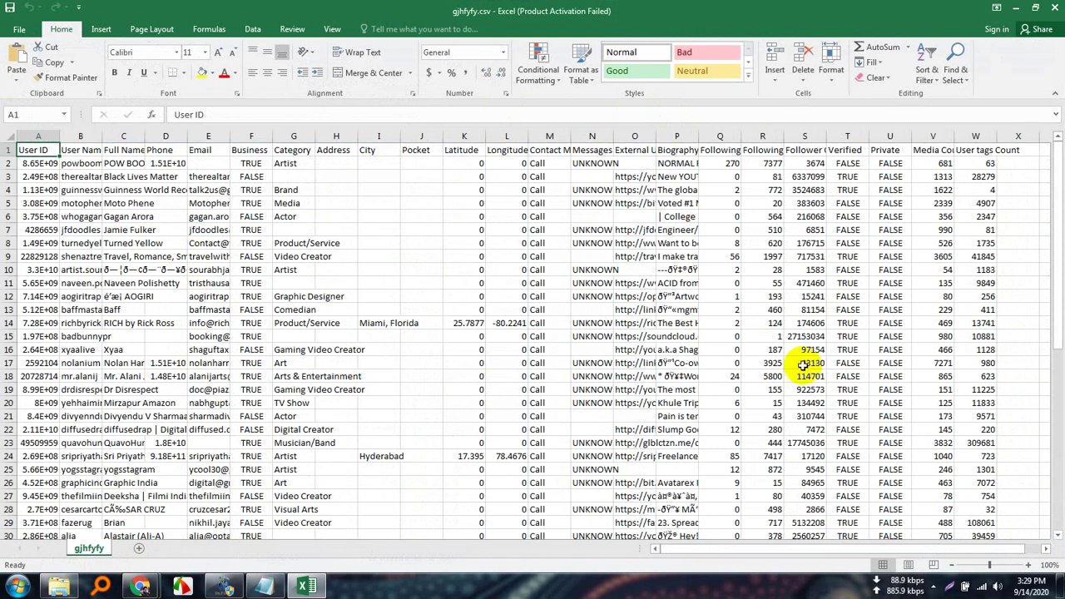
pyautogui.scroll(-14, 690, 391)
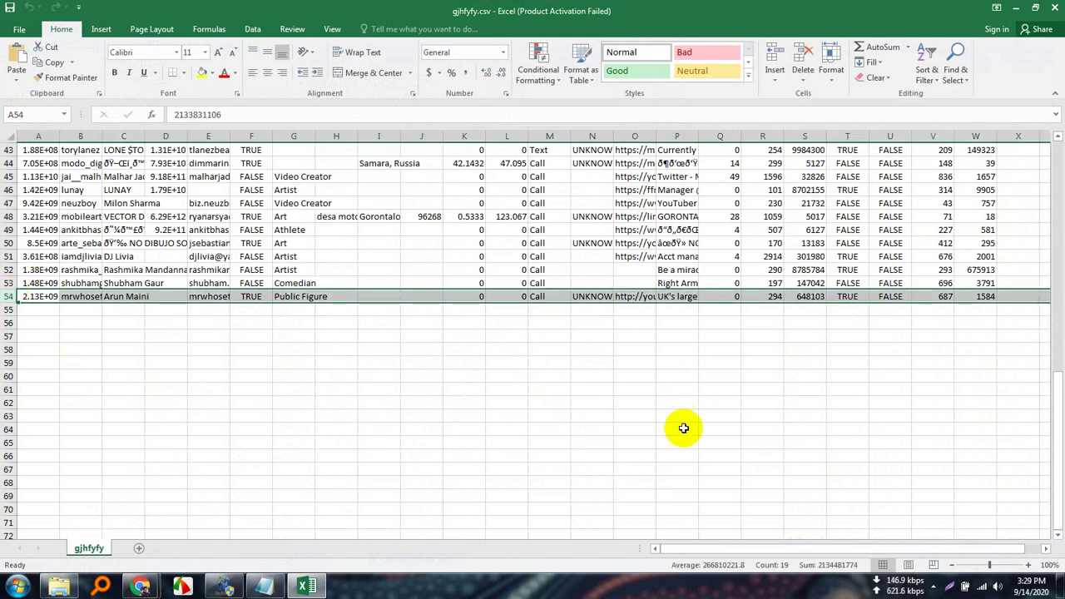
pyautogui.scroll(14, 682, 428)
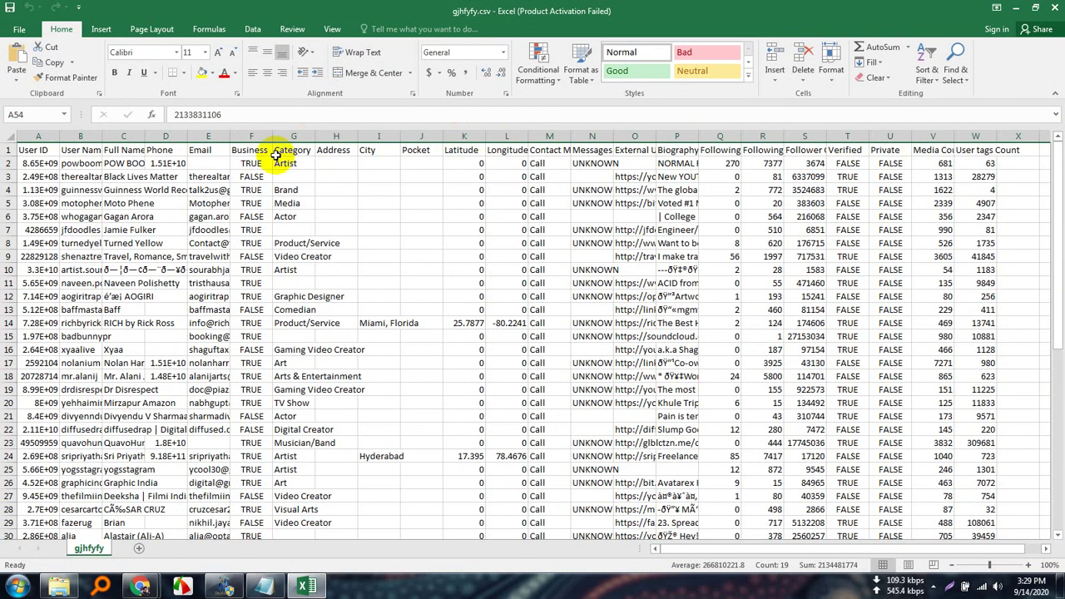
# Autofit the Email column E and centre the email addresses.
pyautogui.click(218, 136)
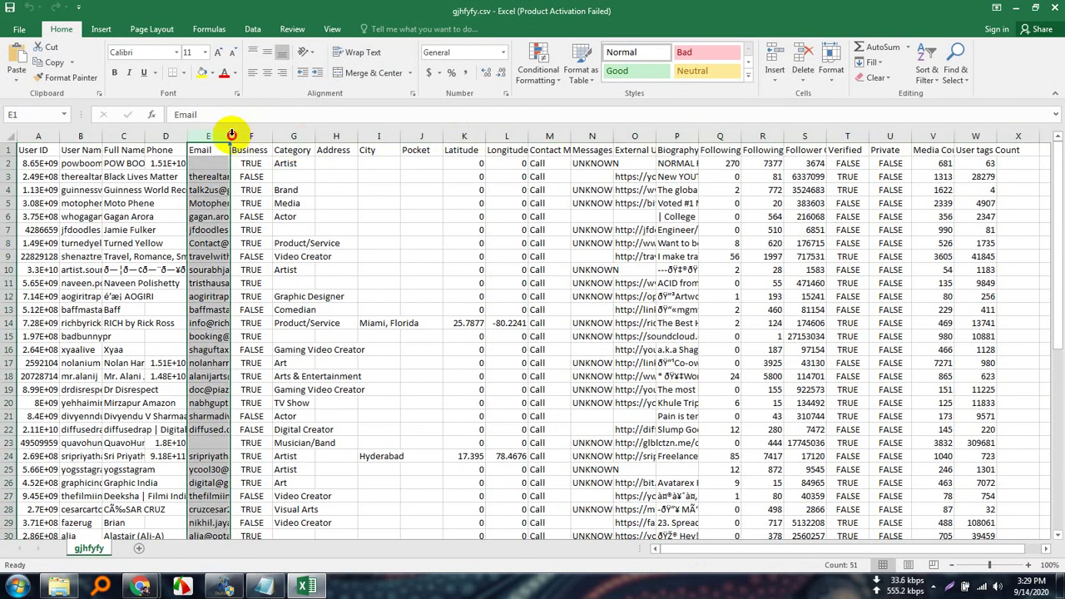
pyautogui.doubleClick(231, 136)
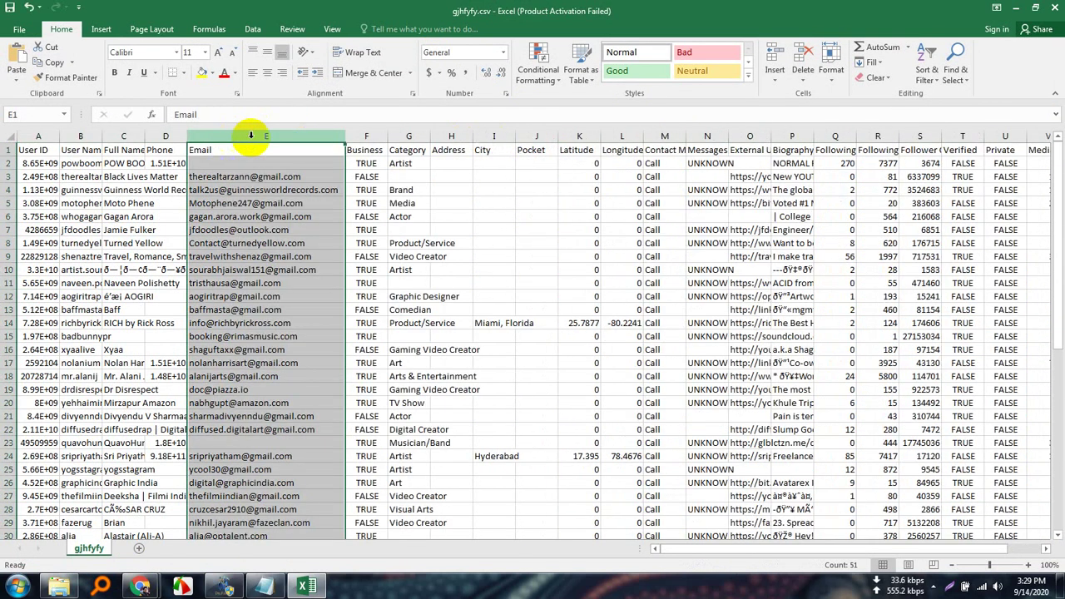
pyautogui.click(272, 71)
pyautogui.scroll(-12, 280, 294)
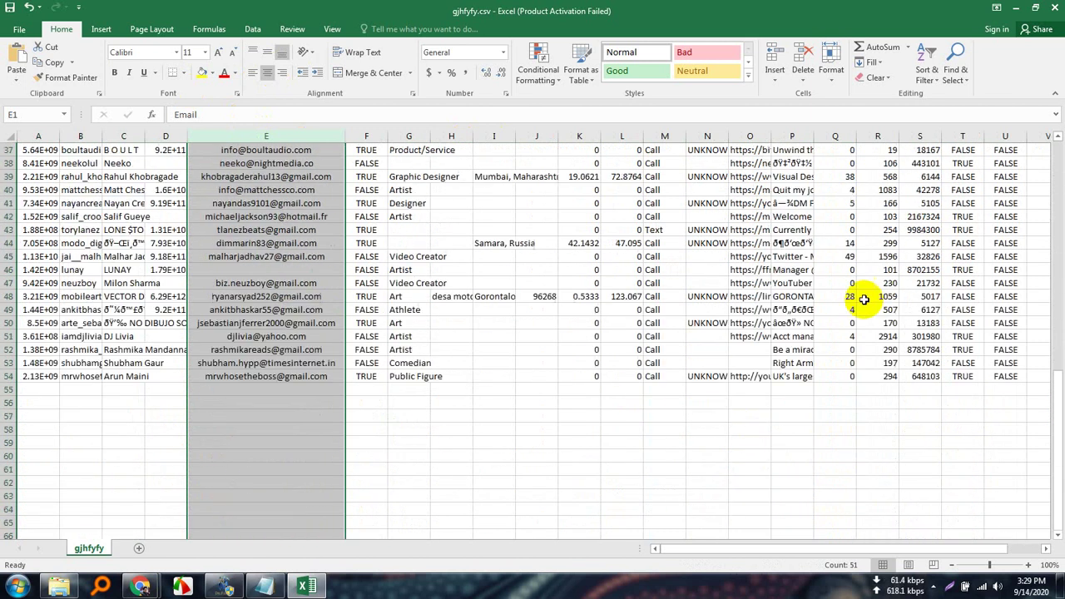
pyautogui.scroll(12, 863, 299)
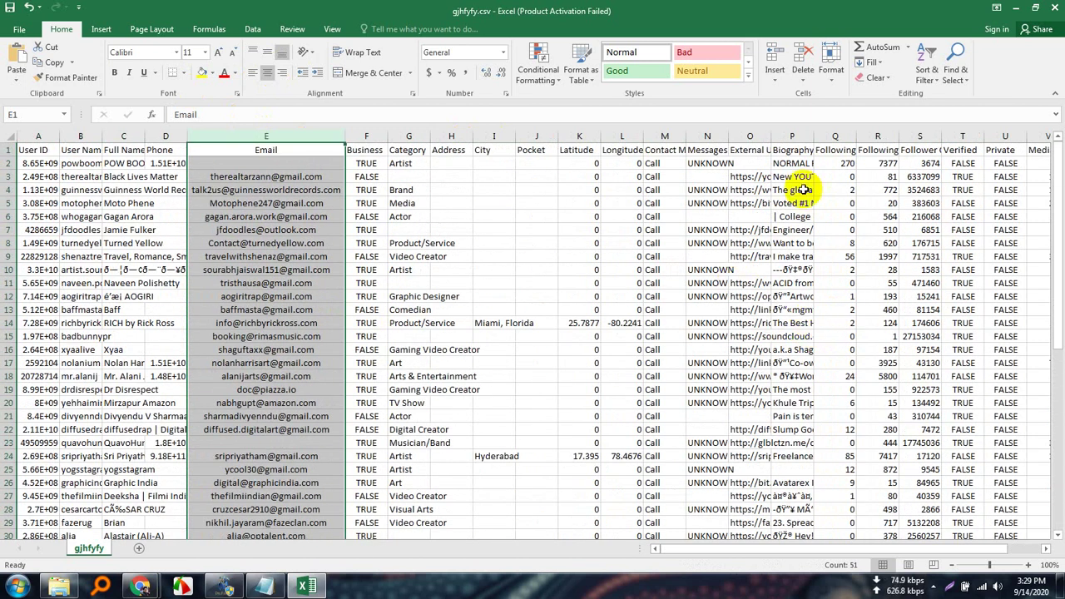
# Autofit the User ID and User Name columns and centre the user names.
pyautogui.click(50, 129)
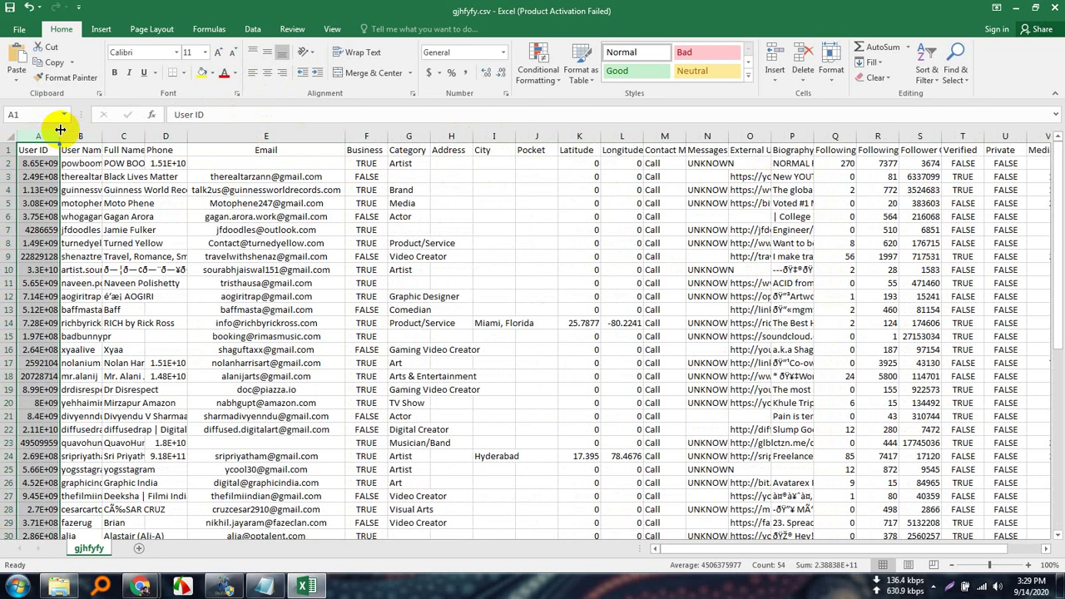
pyautogui.doubleClick(60, 129)
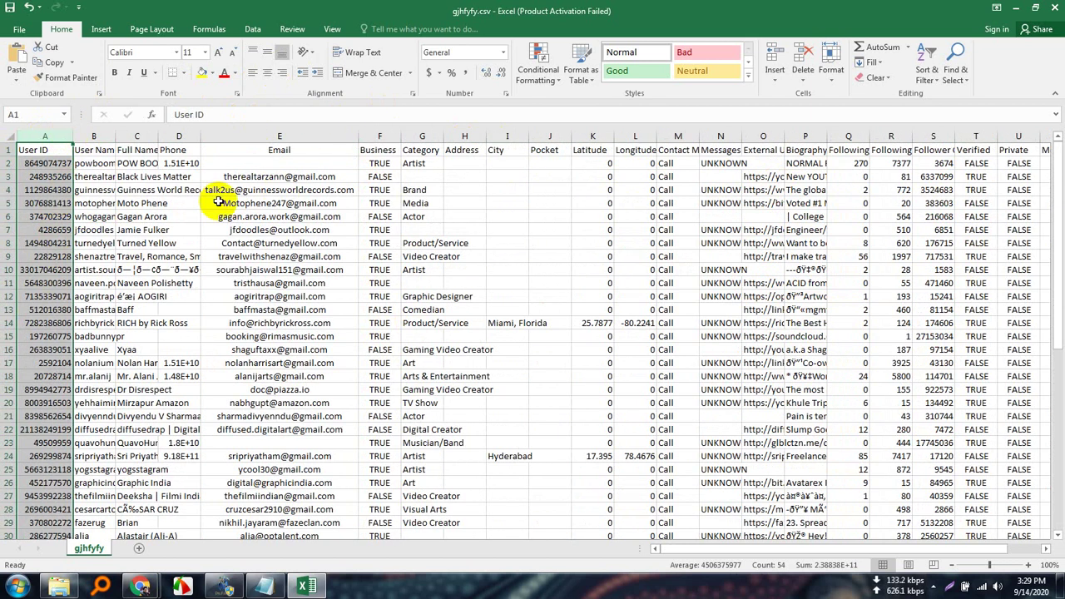
pyautogui.click(92, 134)
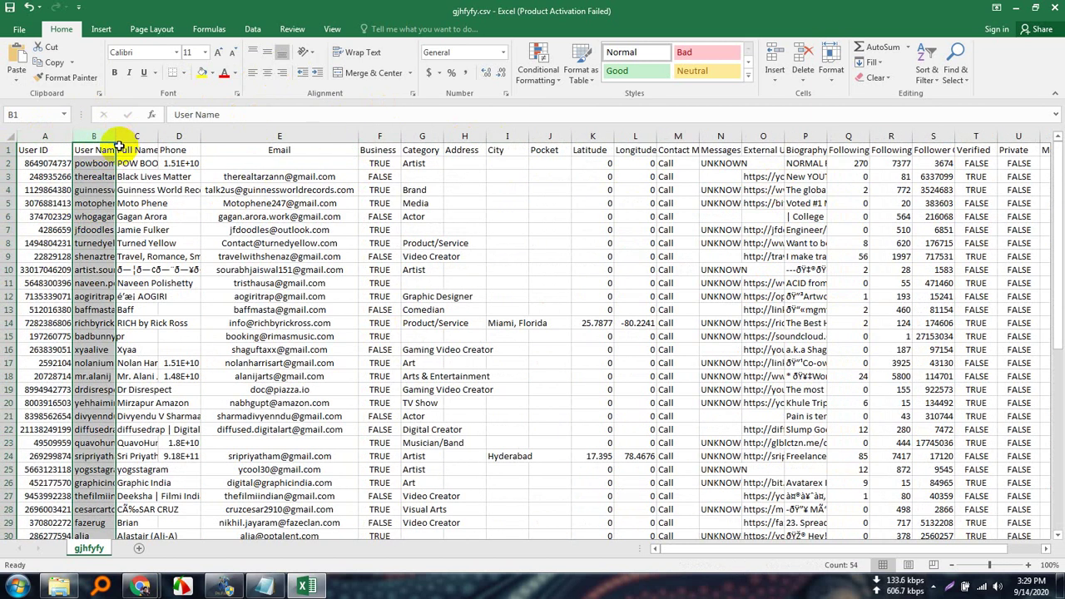
pyautogui.doubleClick(118, 137)
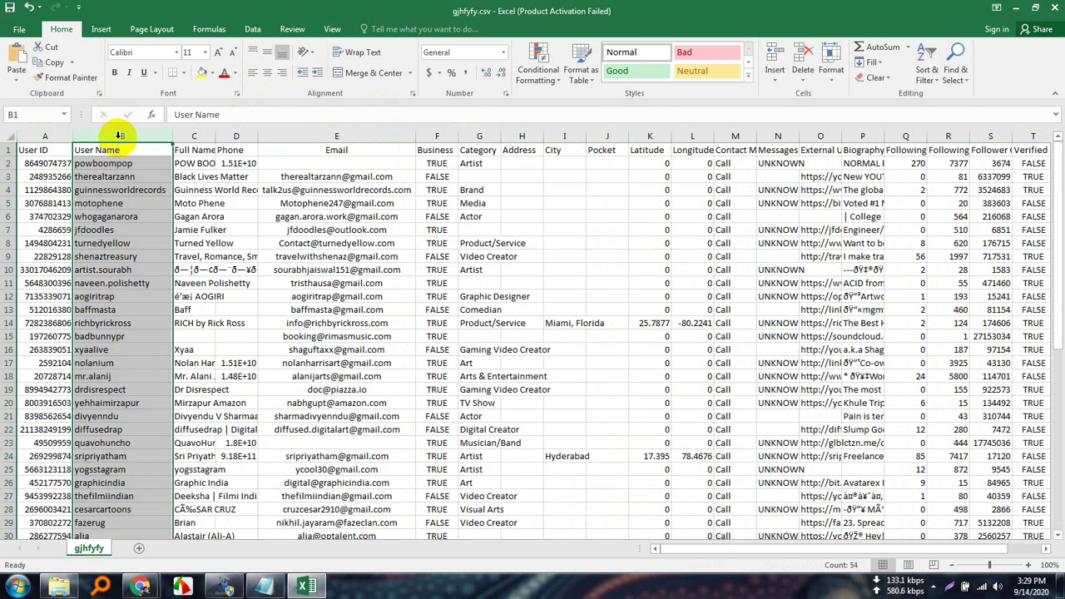
pyautogui.click(265, 74)
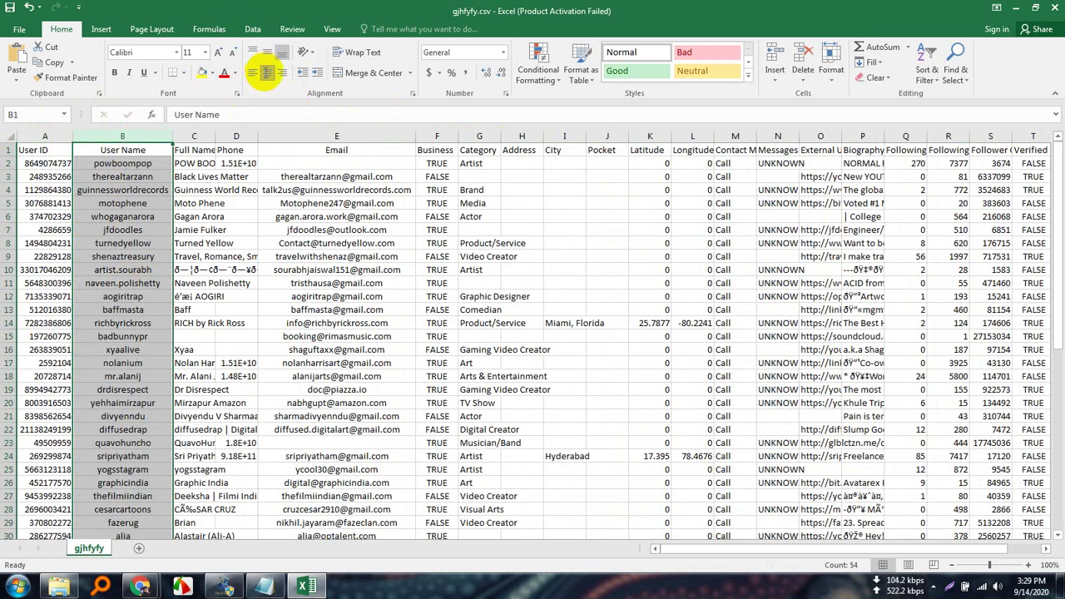
# Autofit and centre the Full Name column, then narrow it back down.
pyautogui.click(207, 136)
pyautogui.doubleClick(213, 138)
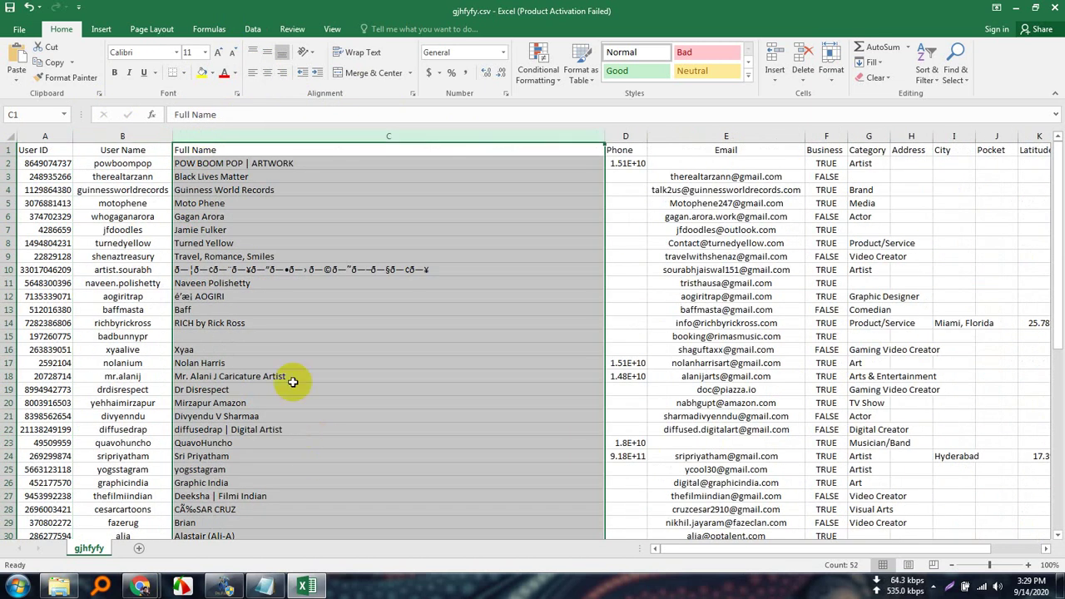
pyautogui.click(267, 75)
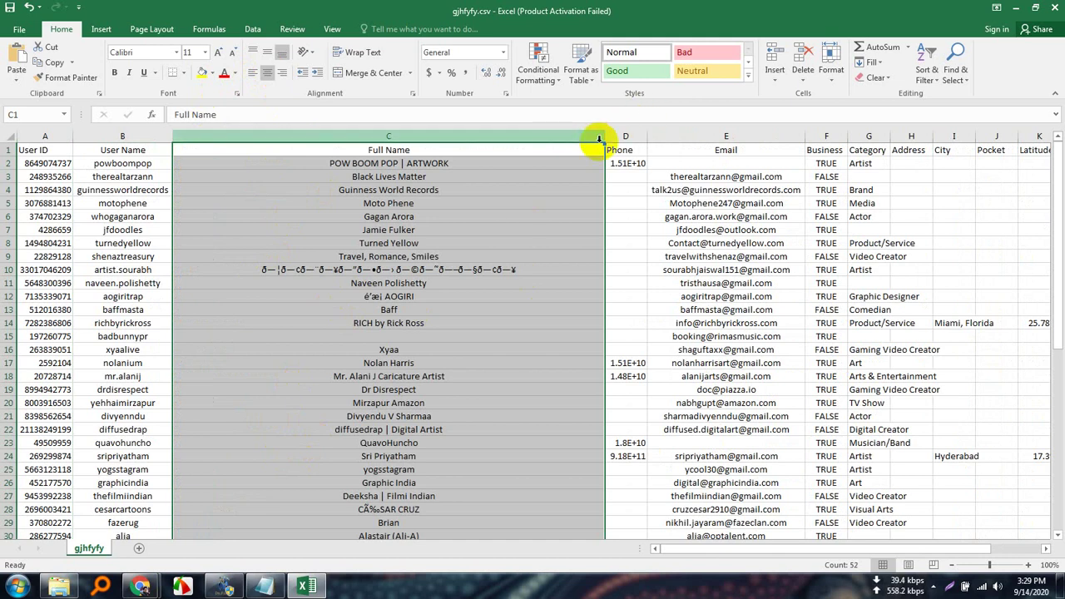
pyautogui.moveTo(605, 138); pyautogui.dragTo(275, 138)
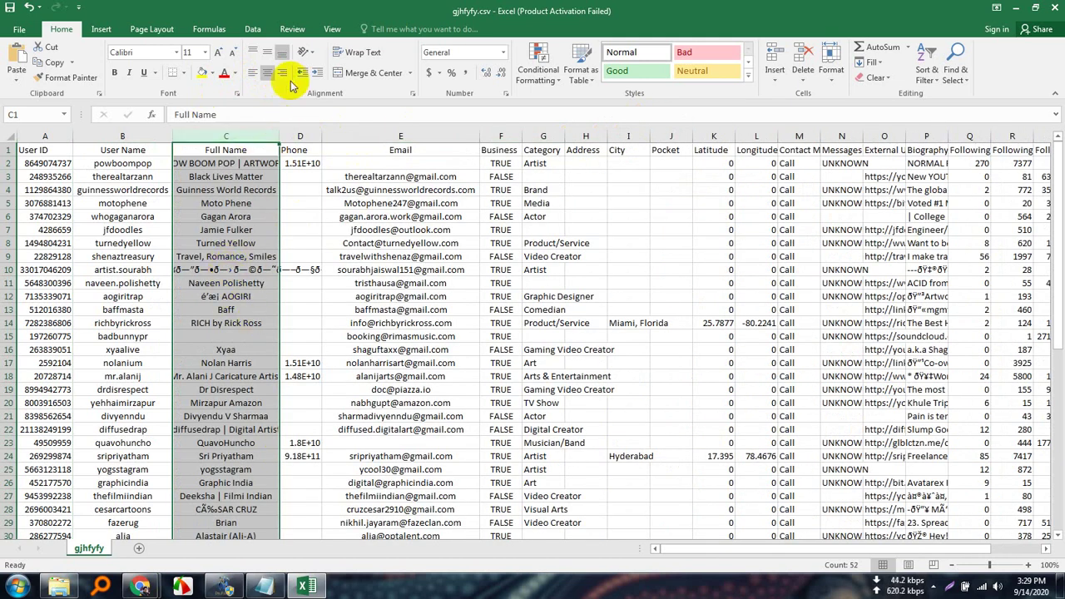
# Left-align the full names, then widen and centre the Phone column D.
pyautogui.click(253, 73)
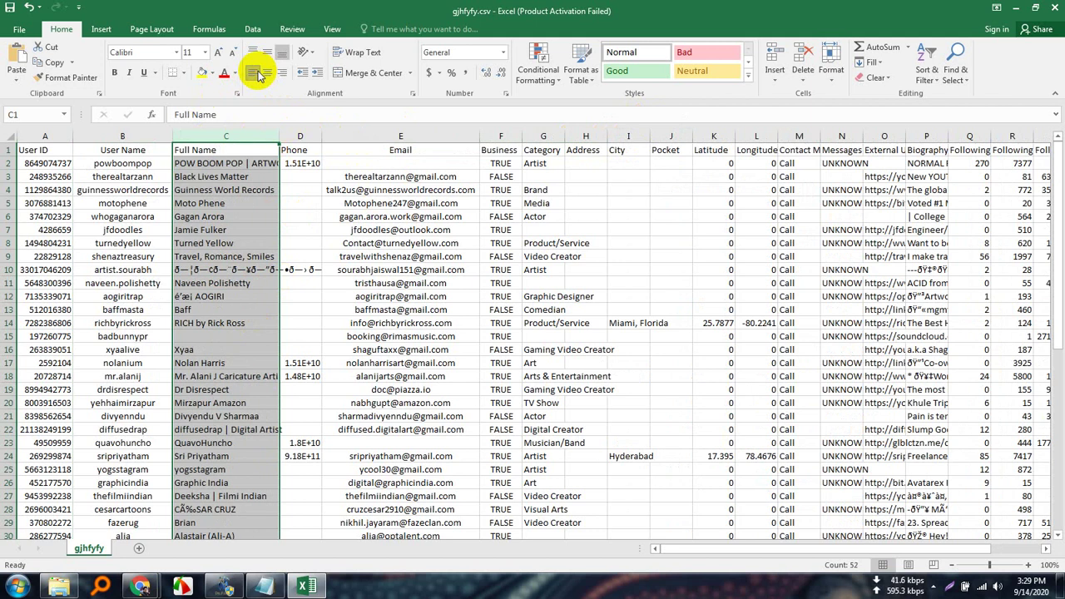
pyautogui.click(311, 134)
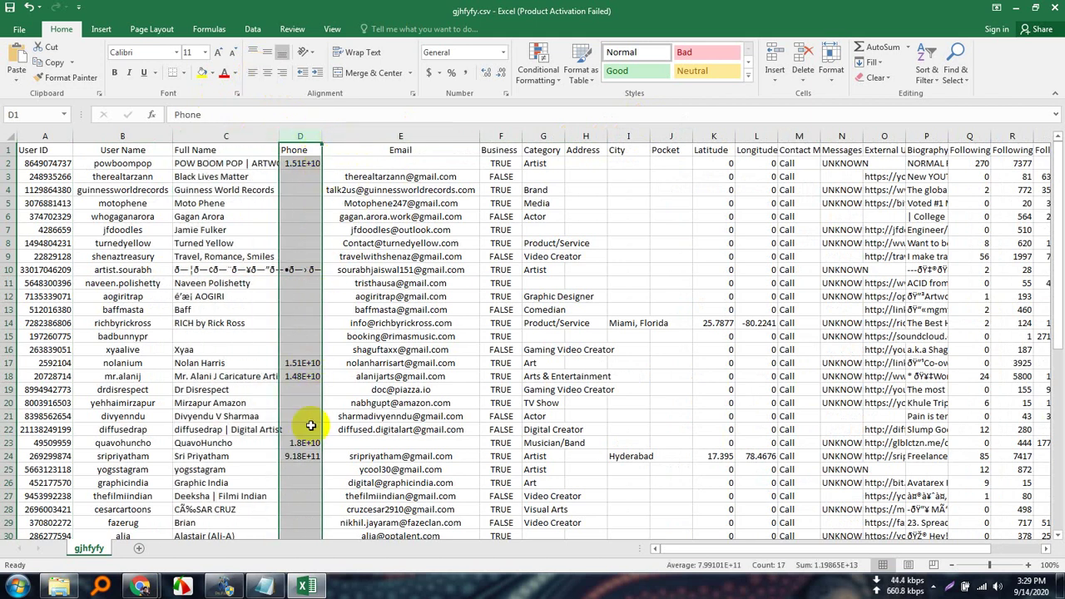
pyautogui.doubleClick(321, 133)
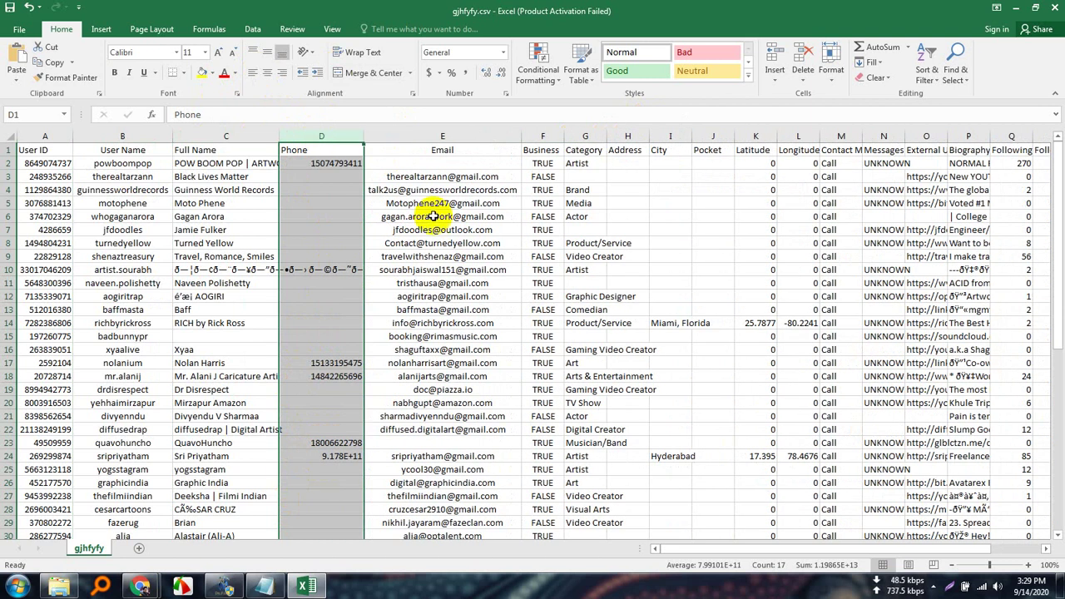
pyautogui.click(269, 75)
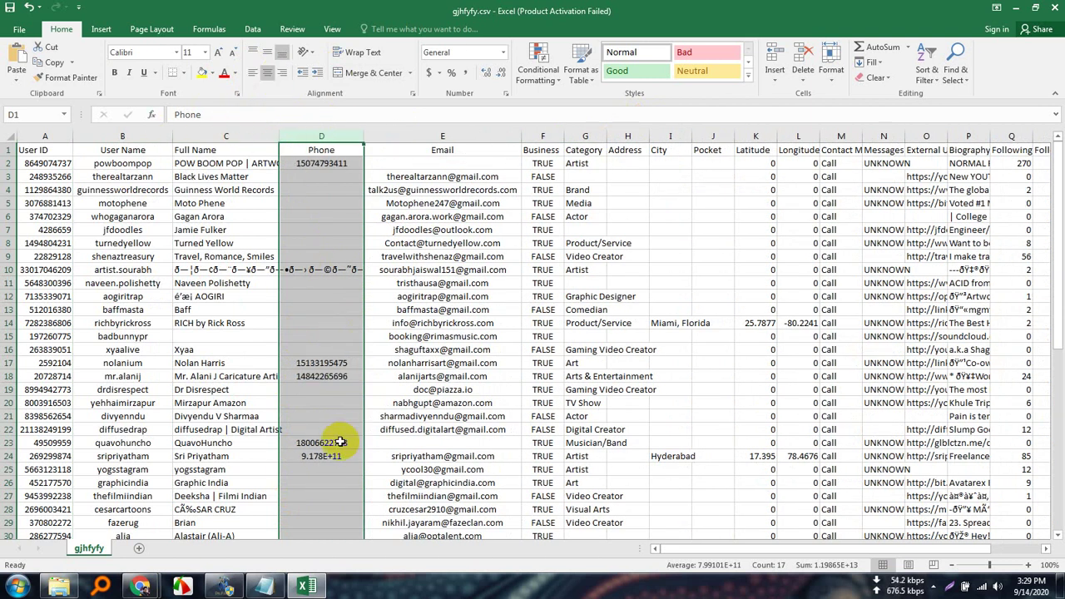
pyautogui.scroll(-13, 341, 442)
pyautogui.scroll(13, 343, 454)
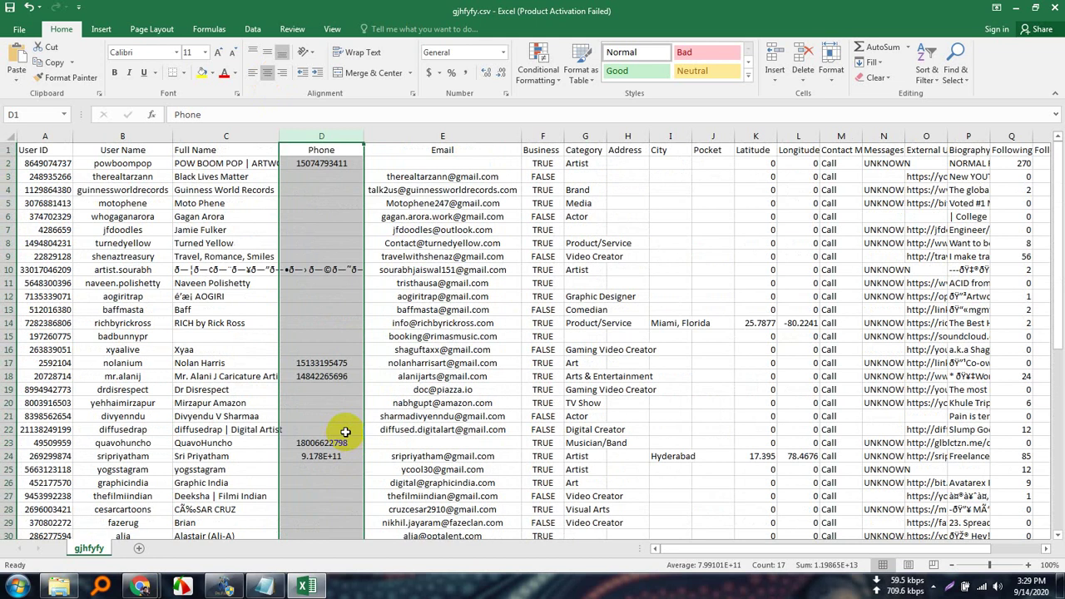
pyautogui.moveTo(364, 134); pyautogui.dragTo(431, 135)
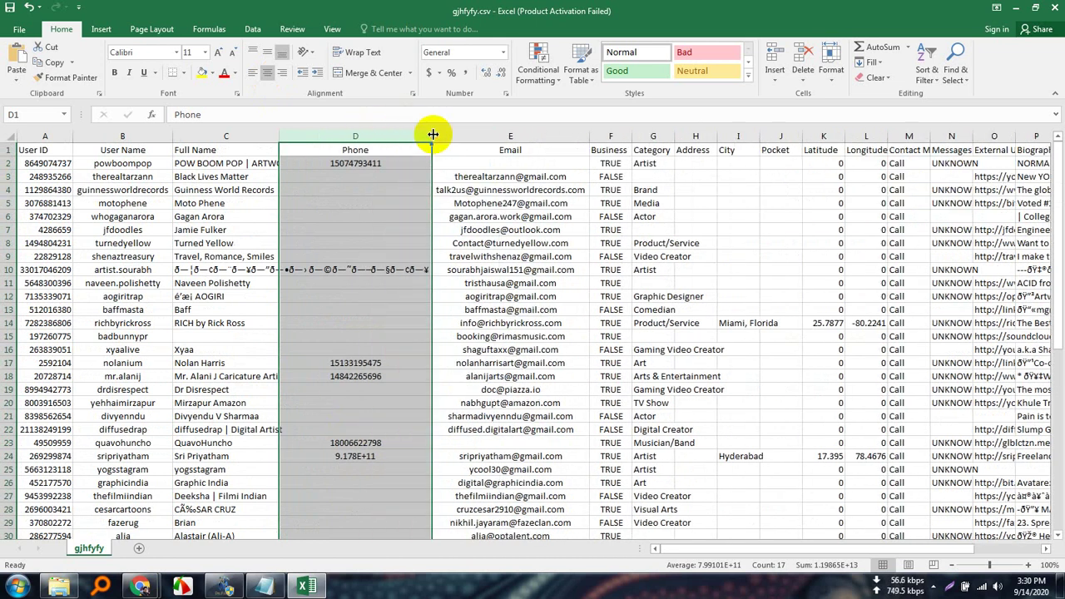
# Inspect the full phone number stored in cell D24.
pyautogui.doubleClick(366, 456)
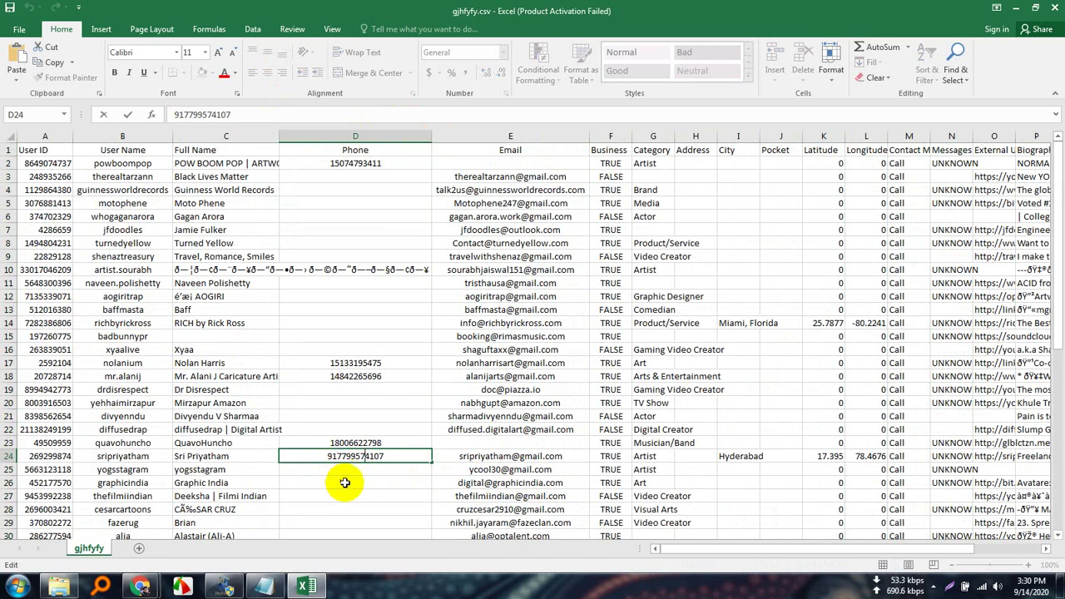
pyautogui.click(381, 483)
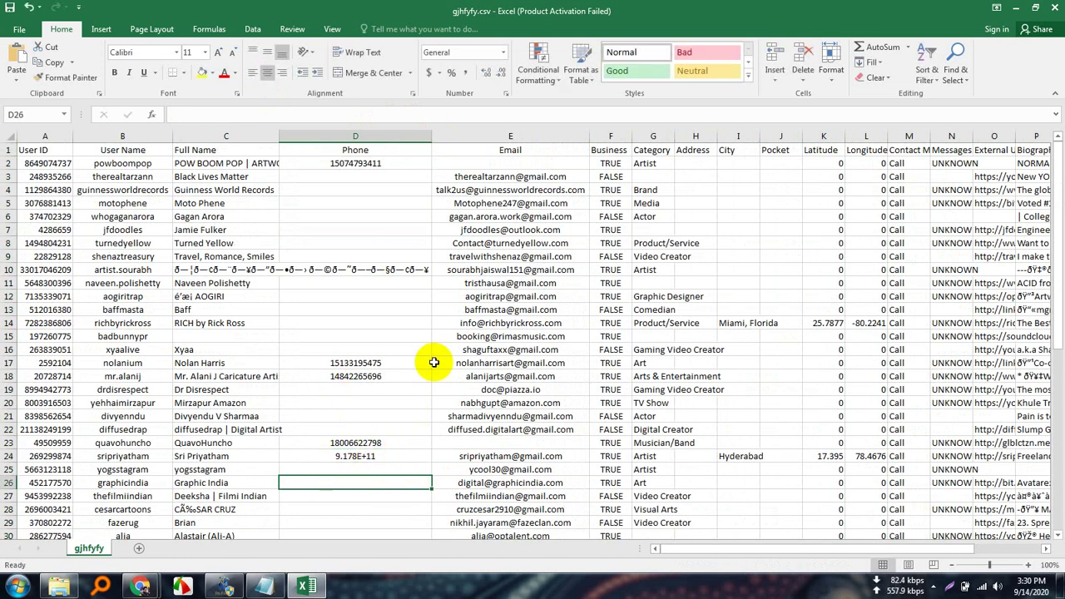
pyautogui.scroll(-4, 386, 469)
pyautogui.scroll(-2, 401, 480)
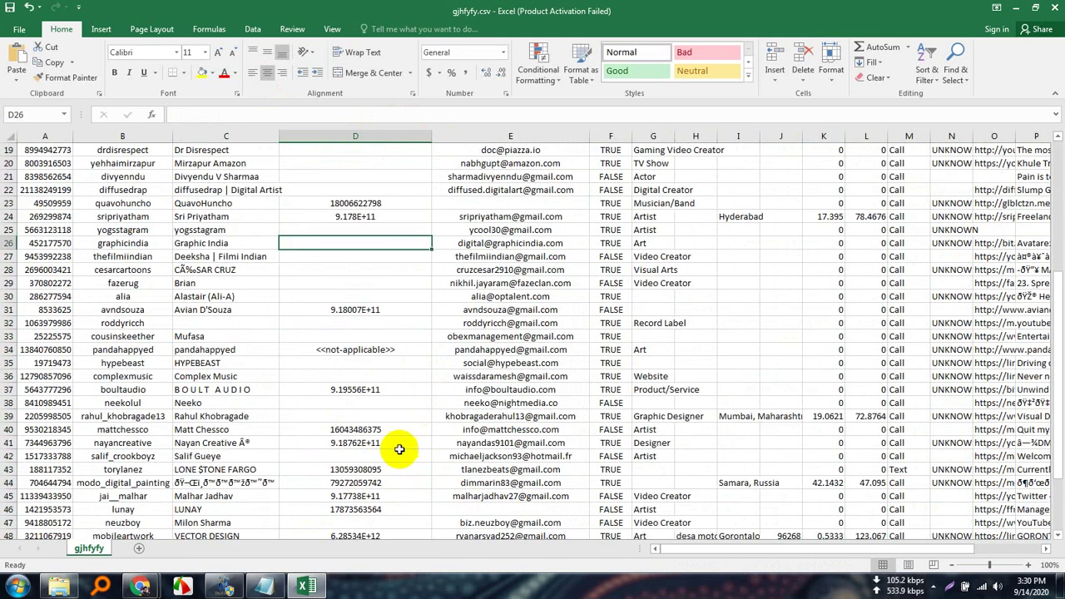
# Edit the phone number in D41, commit it, and scroll back to row 1.
pyautogui.doubleClick(358, 442)
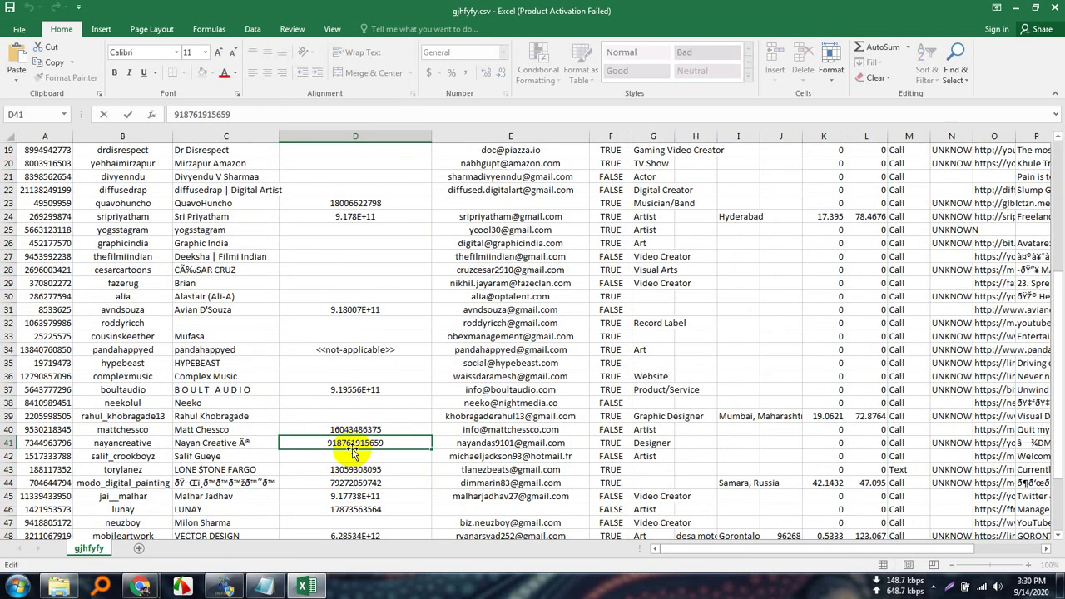
pyautogui.click(199, 114)
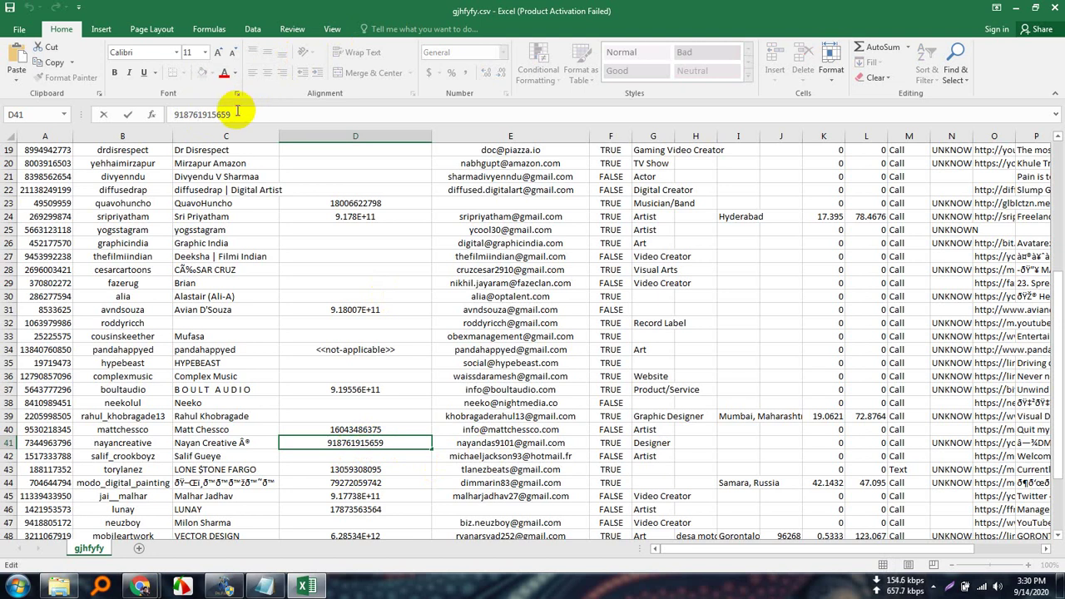
pyautogui.moveTo(235, 114); pyautogui.dragTo(168, 114)
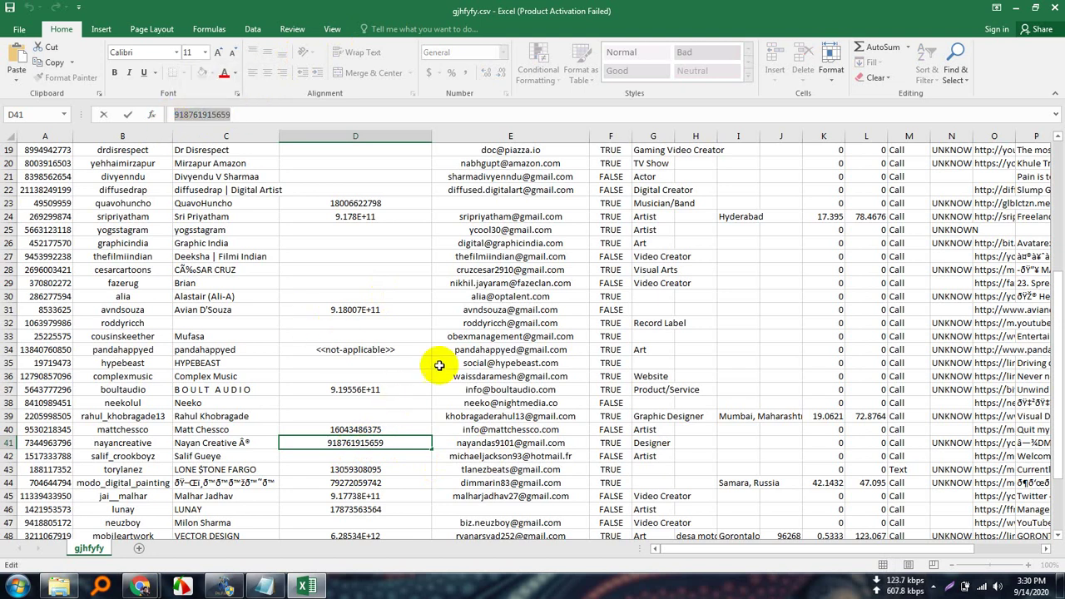
pyautogui.click(407, 257)
pyautogui.scroll(-5, 400, 374)
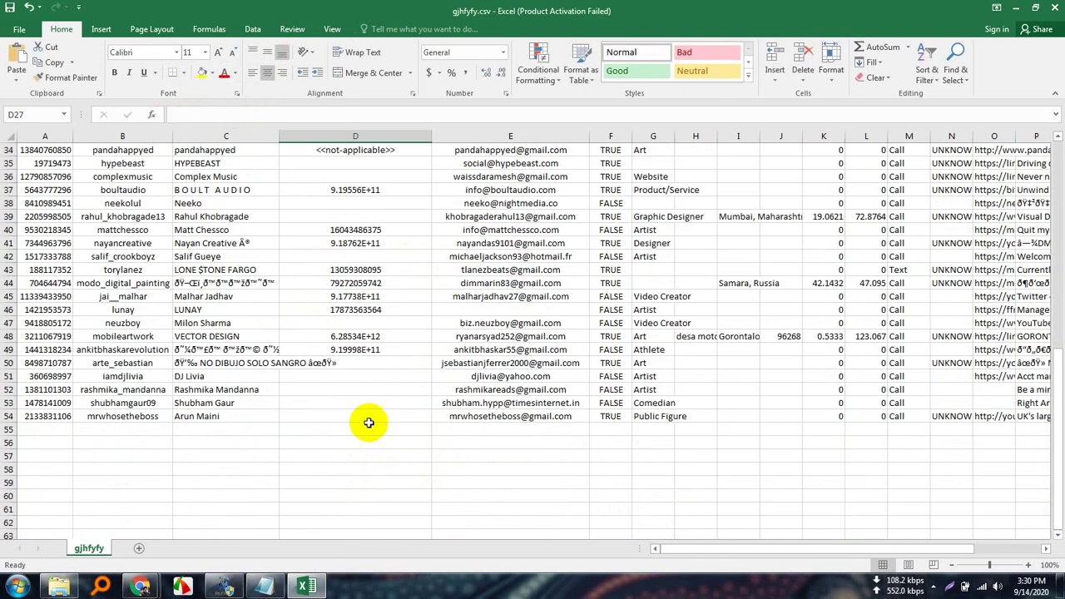
pyautogui.click(420, 439)
pyautogui.scroll(11, 428, 424)
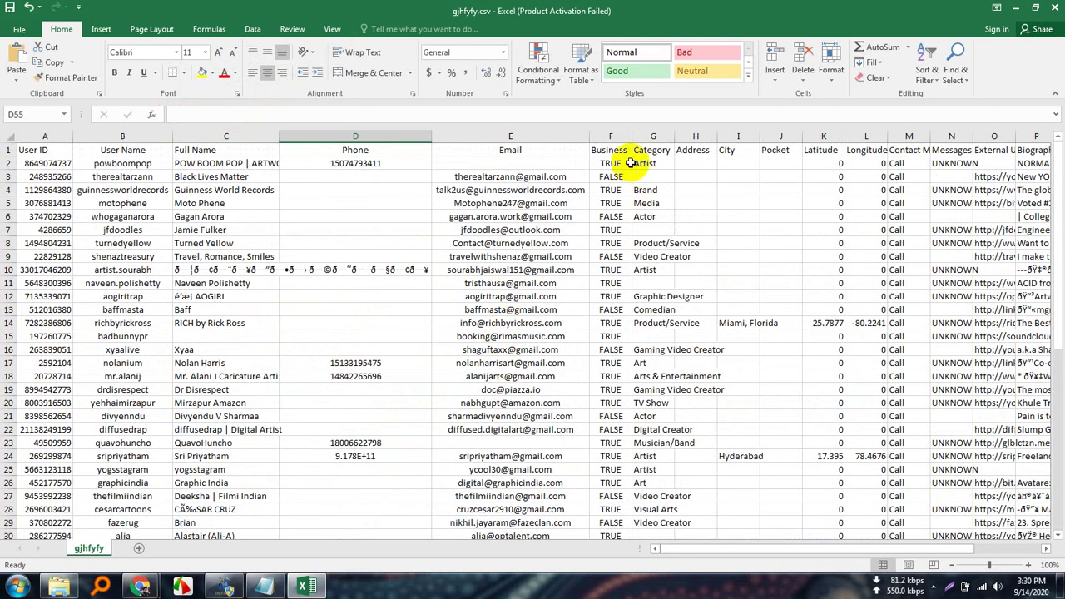
# Drag column D's border left to make the Phone column narrower.
pyautogui.click(406, 137)
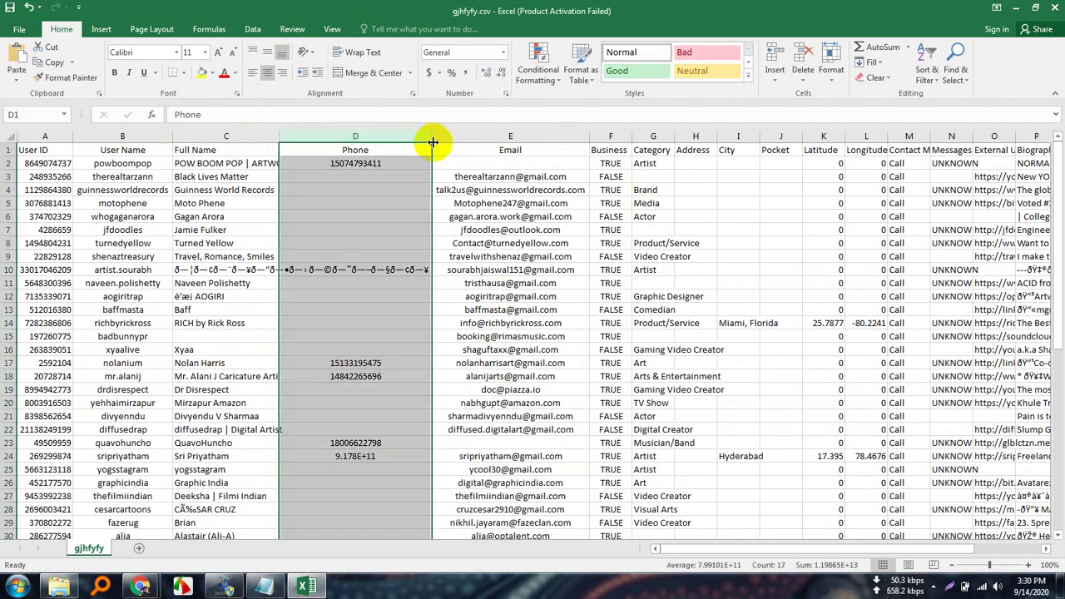
pyautogui.moveTo(430, 144); pyautogui.dragTo(392, 146)
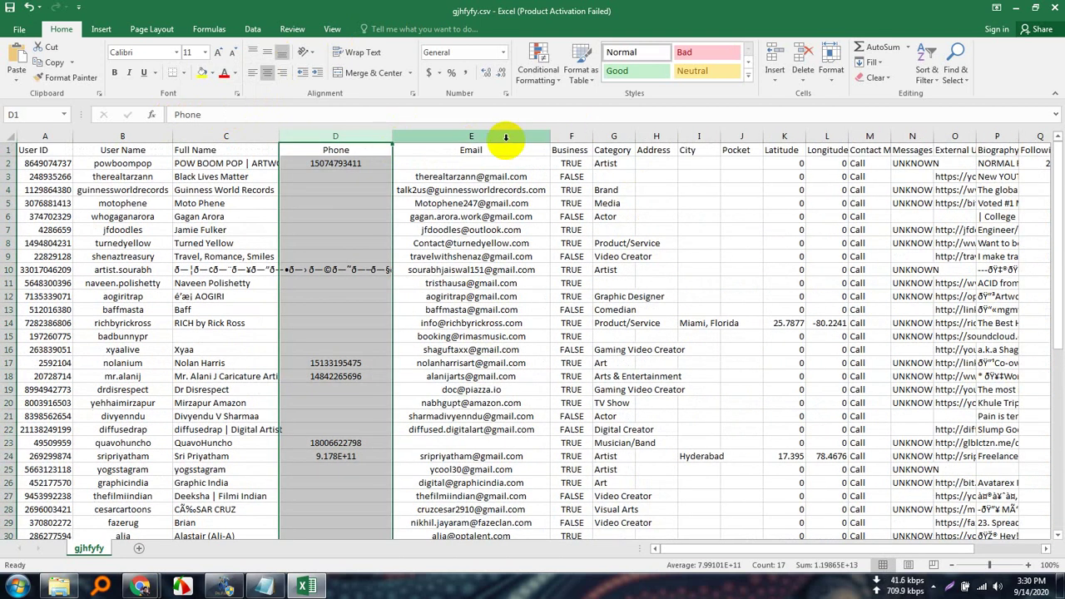
pyautogui.click(505, 137)
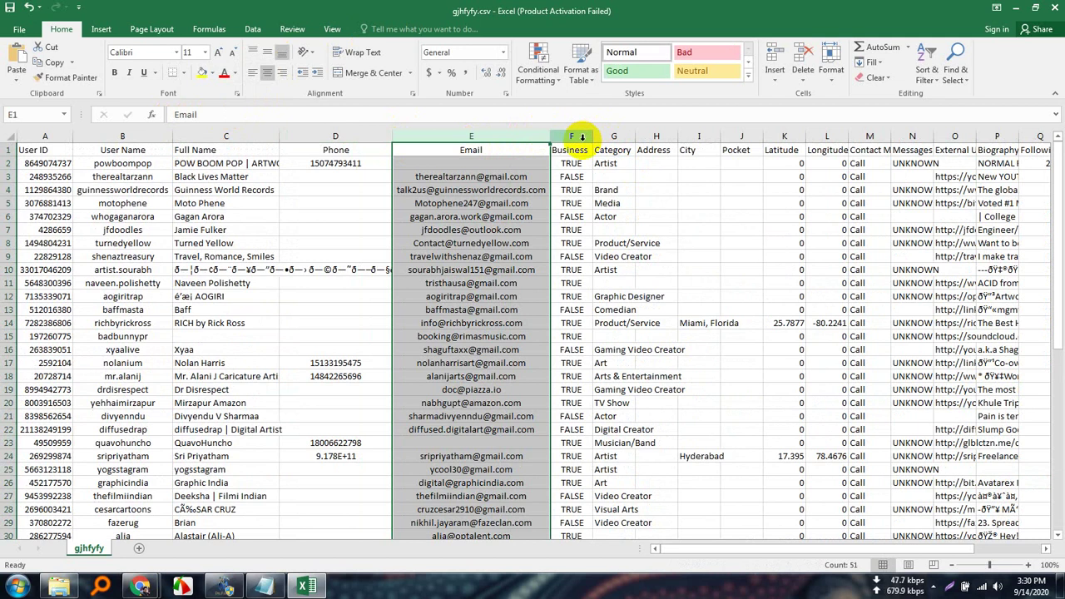
# Autofit the Category column and centre entries like Gaming Video Creator and Product/Service.
pyautogui.click(583, 137)
pyautogui.click(615, 132)
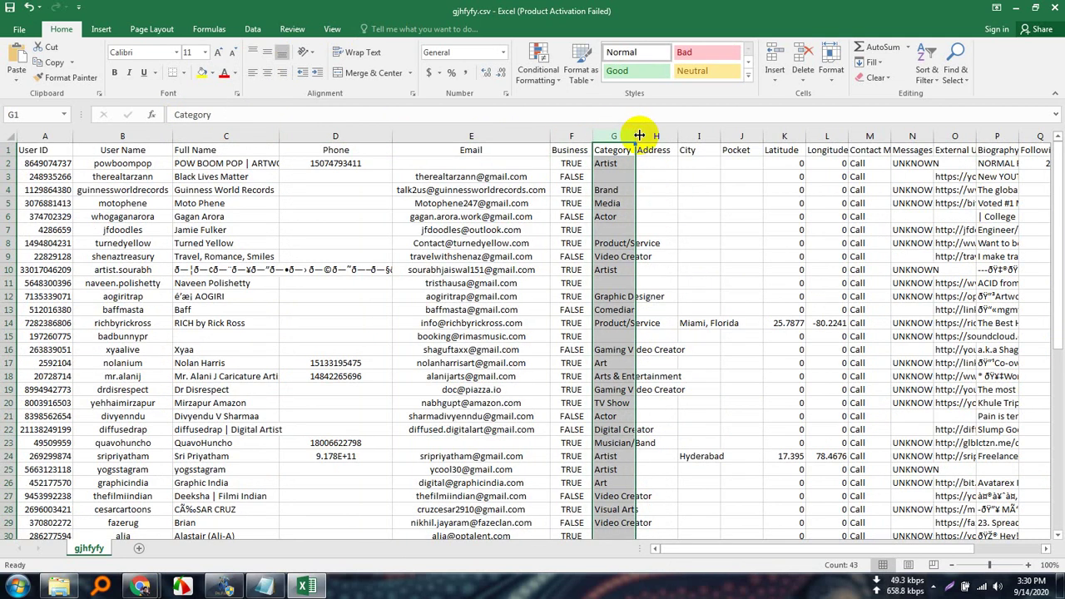
pyautogui.doubleClick(635, 138)
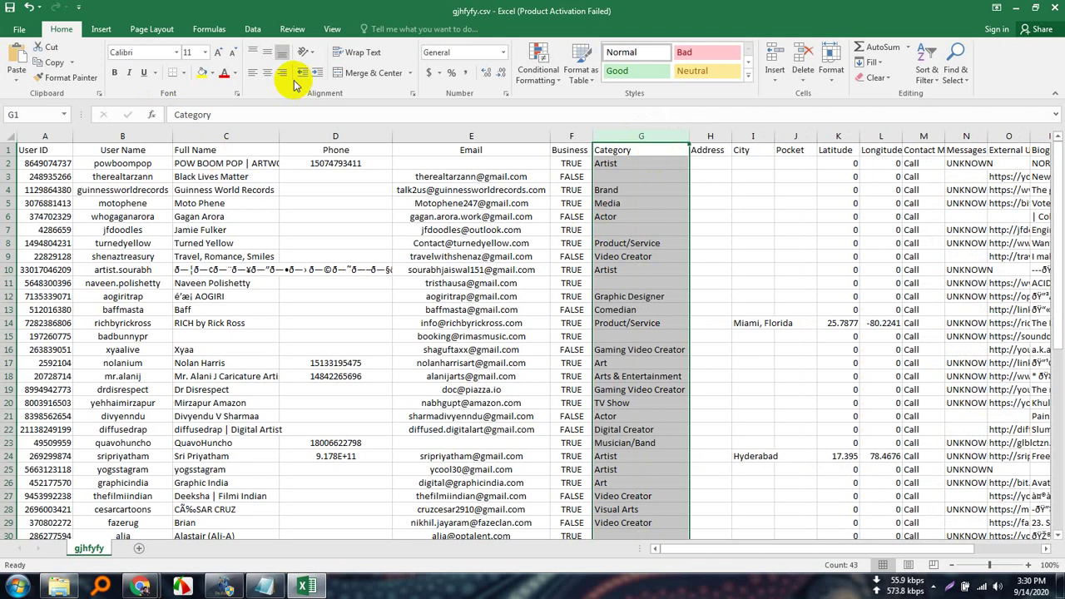
pyautogui.click(268, 73)
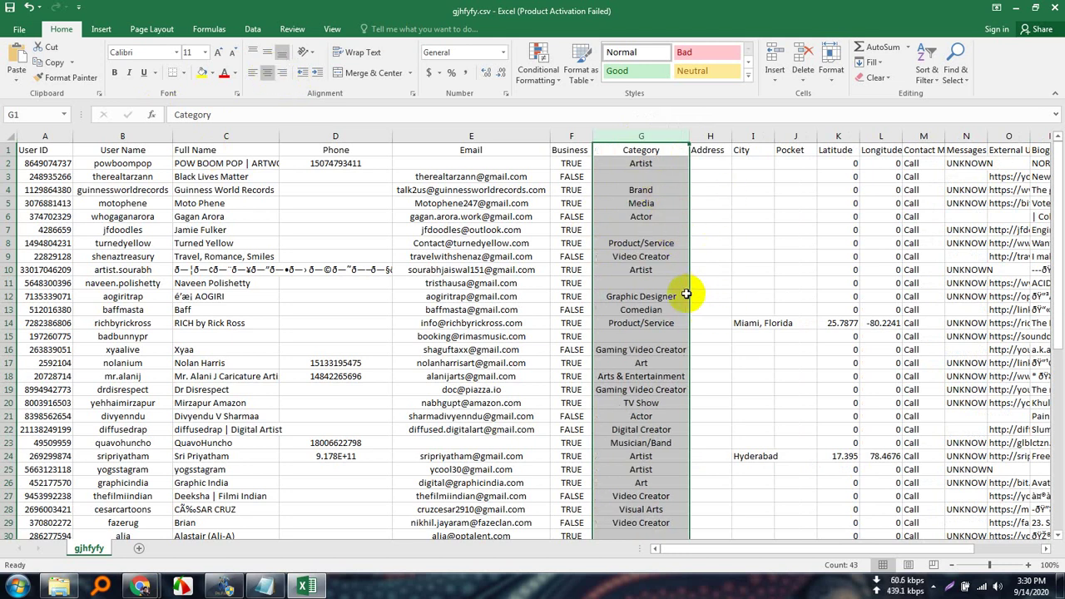
pyautogui.scroll(-4, 646, 532)
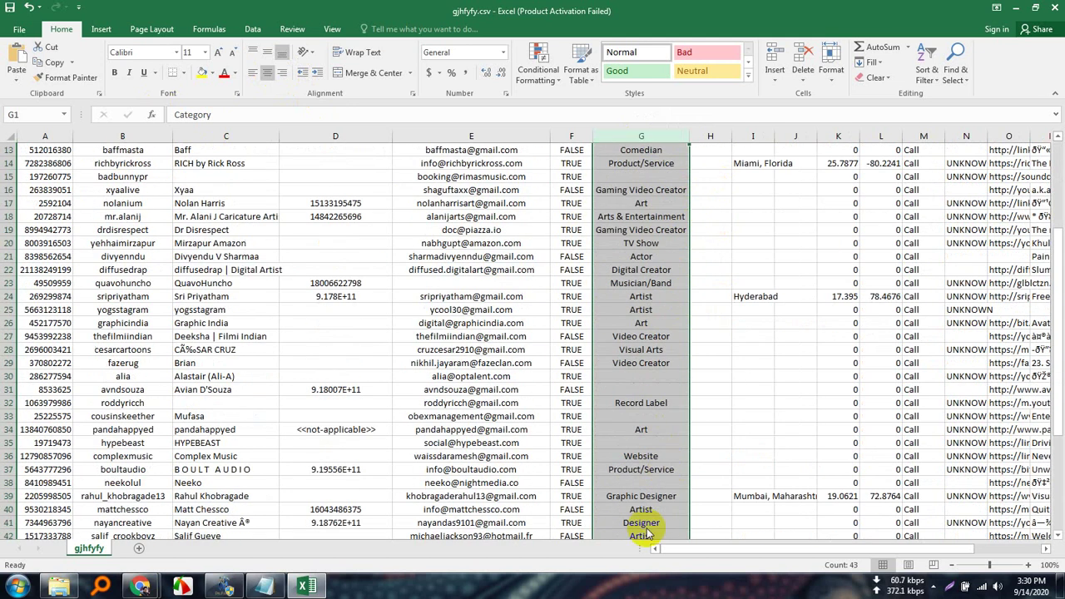
pyautogui.scroll(-8, 642, 465)
pyautogui.scroll(10, 658, 457)
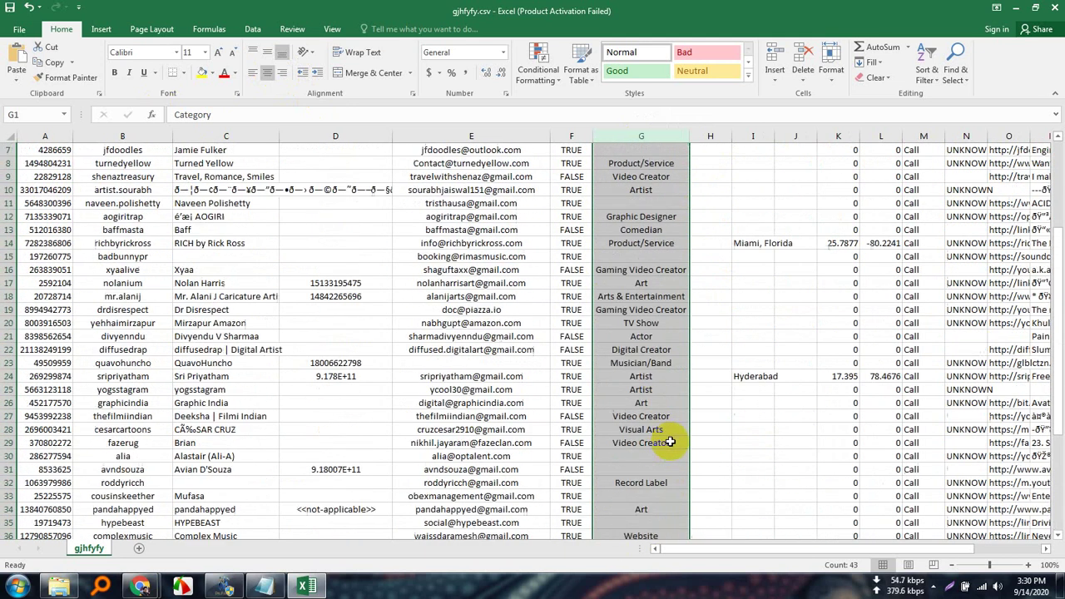
pyautogui.scroll(2, 670, 441)
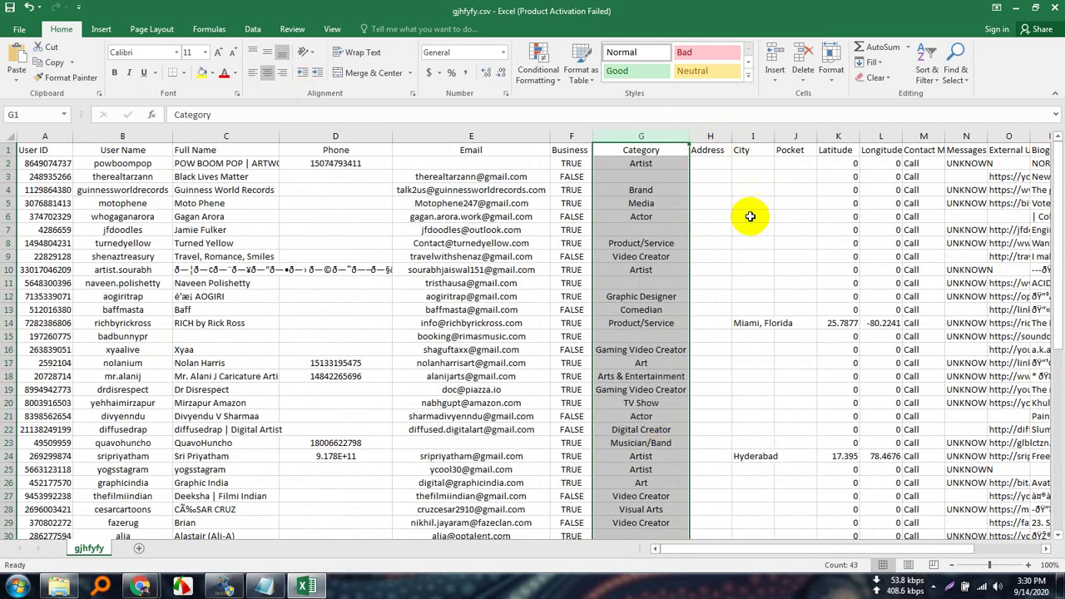
# Widen the City column, narrow the Latitude column slightly, and centre its values.
pyautogui.click(755, 136)
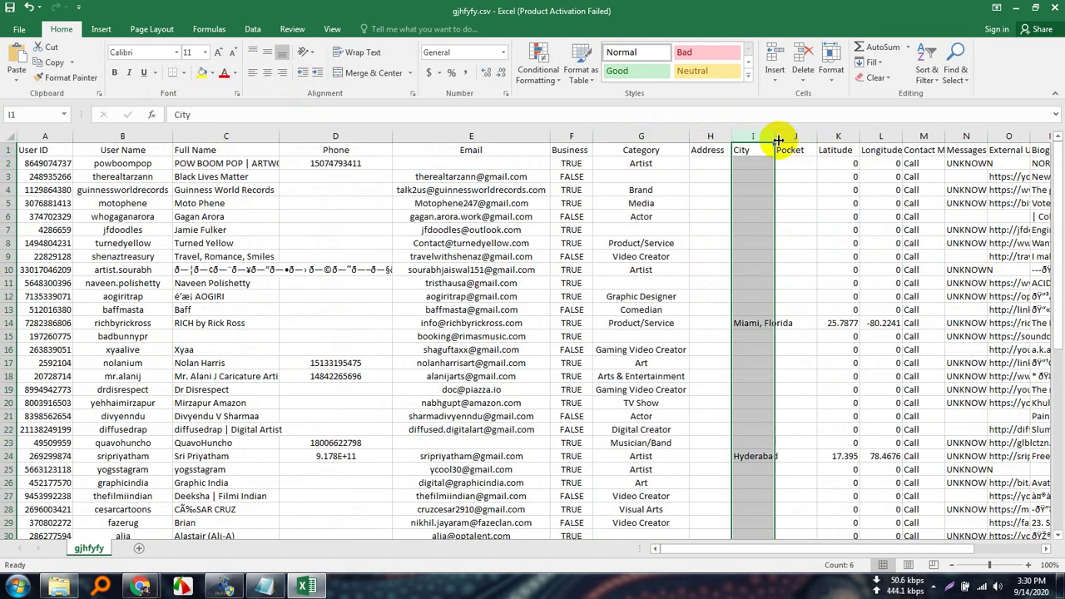
pyautogui.moveTo(777, 138); pyautogui.dragTo(827, 138)
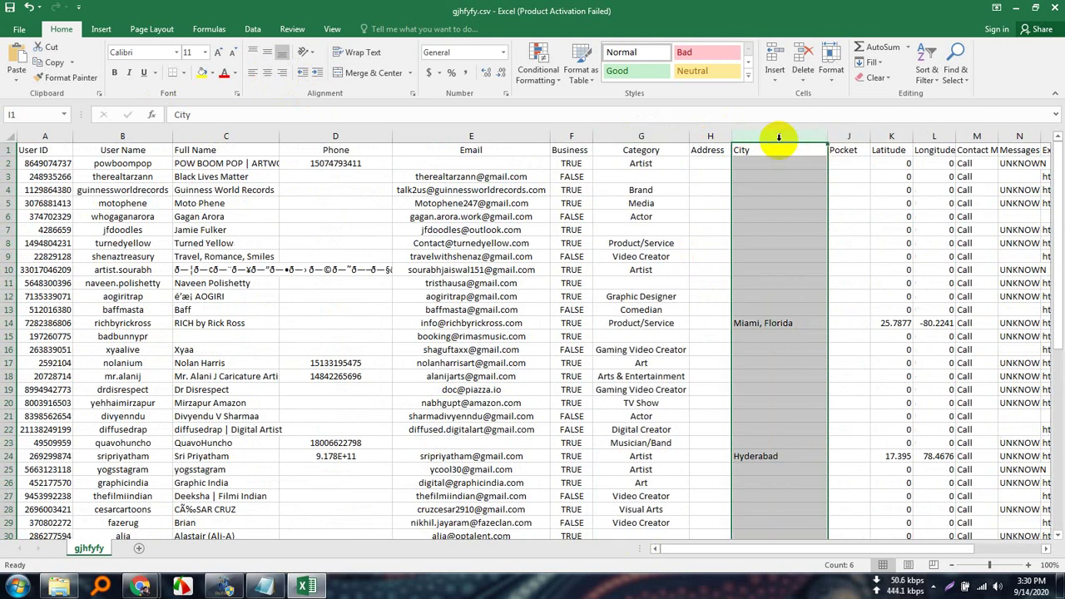
pyautogui.click(889, 137)
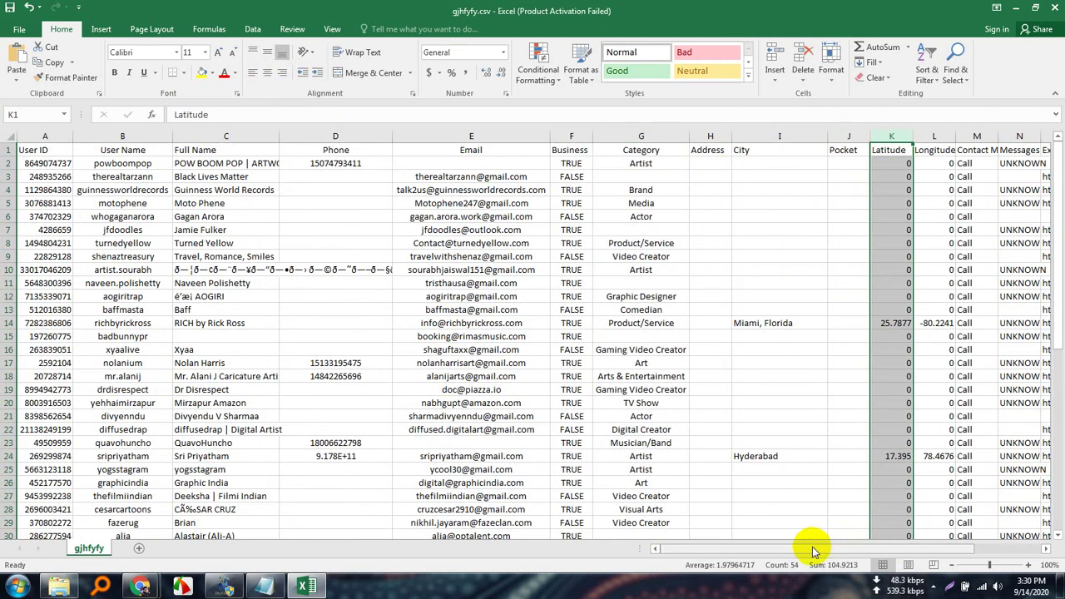
pyautogui.moveTo(814, 554); pyautogui.dragTo(889, 545)
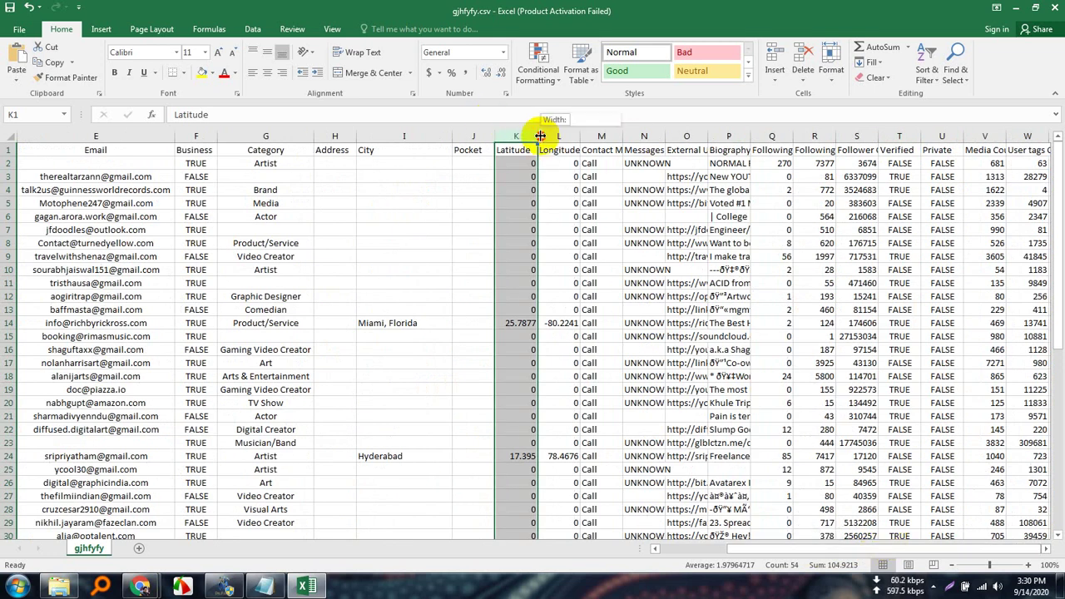
pyautogui.moveTo(540, 136); pyautogui.dragTo(563, 136)
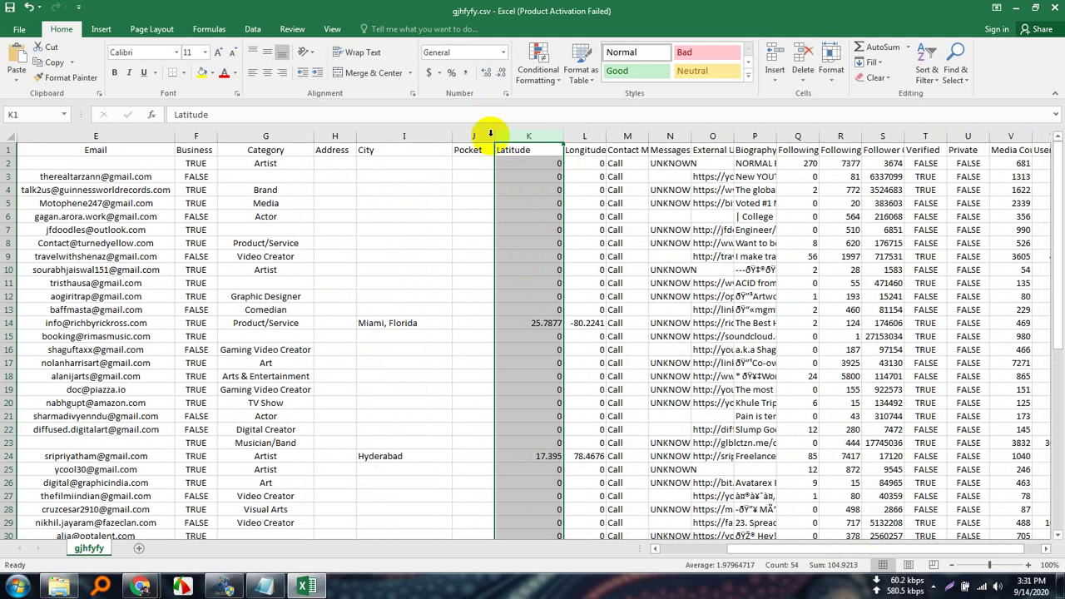
pyautogui.click(266, 74)
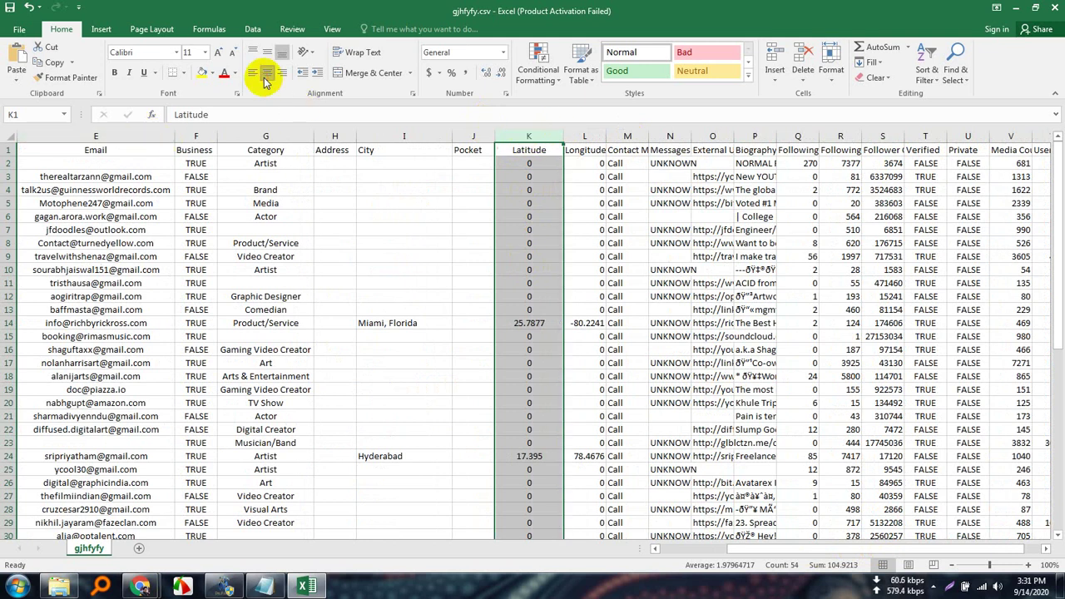
# Widen Longitude slightly and centre it, then resize the Contact Method column.
pyautogui.click(584, 138)
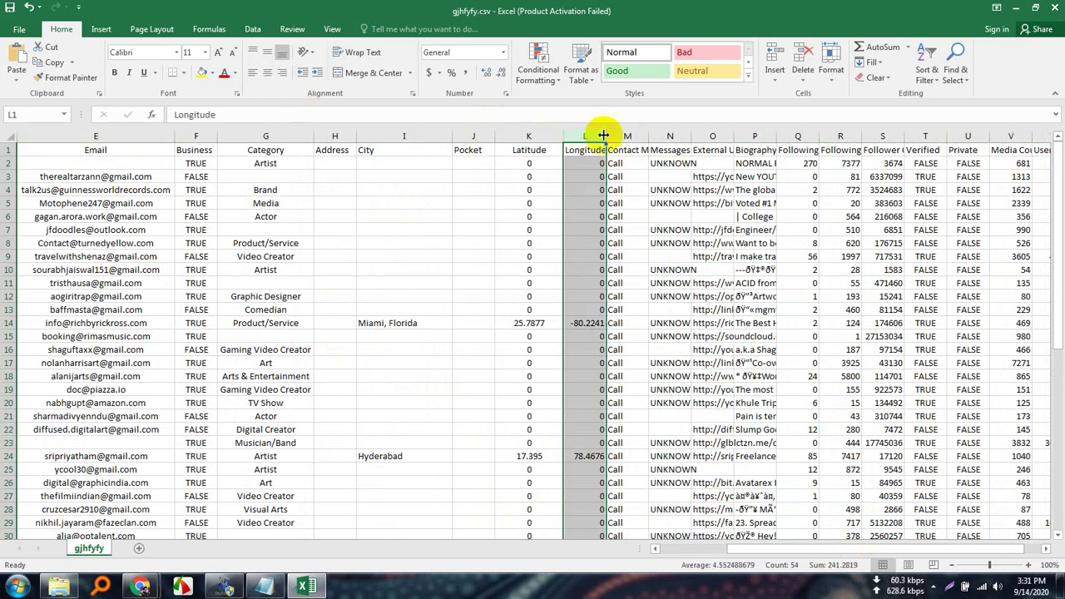
pyautogui.moveTo(605, 133); pyautogui.dragTo(608, 134)
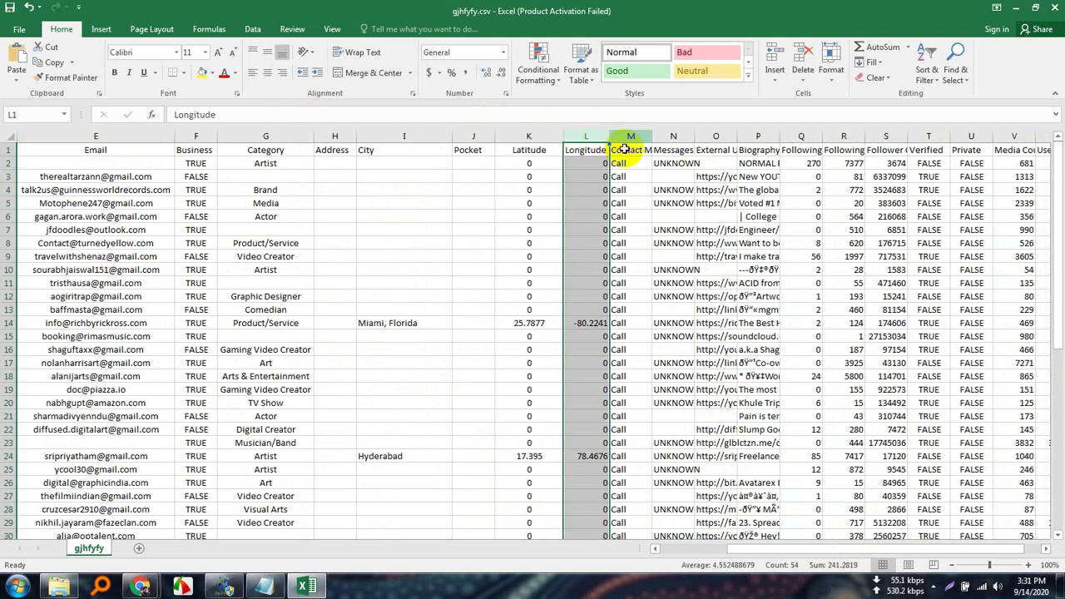
pyautogui.click(266, 73)
pyautogui.click(625, 138)
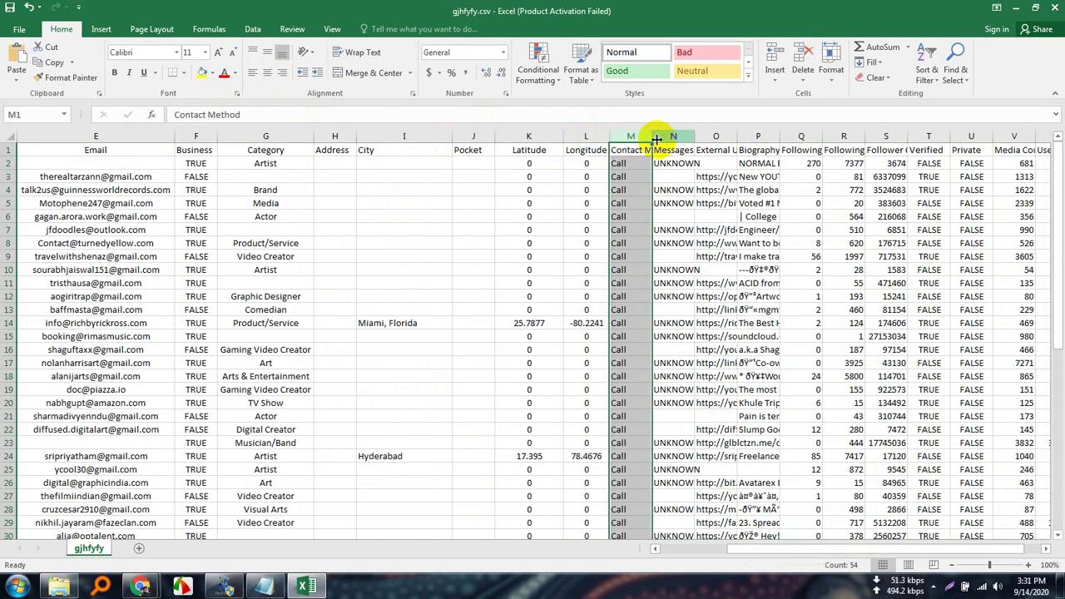
pyautogui.moveTo(648, 139); pyautogui.dragTo(680, 139)
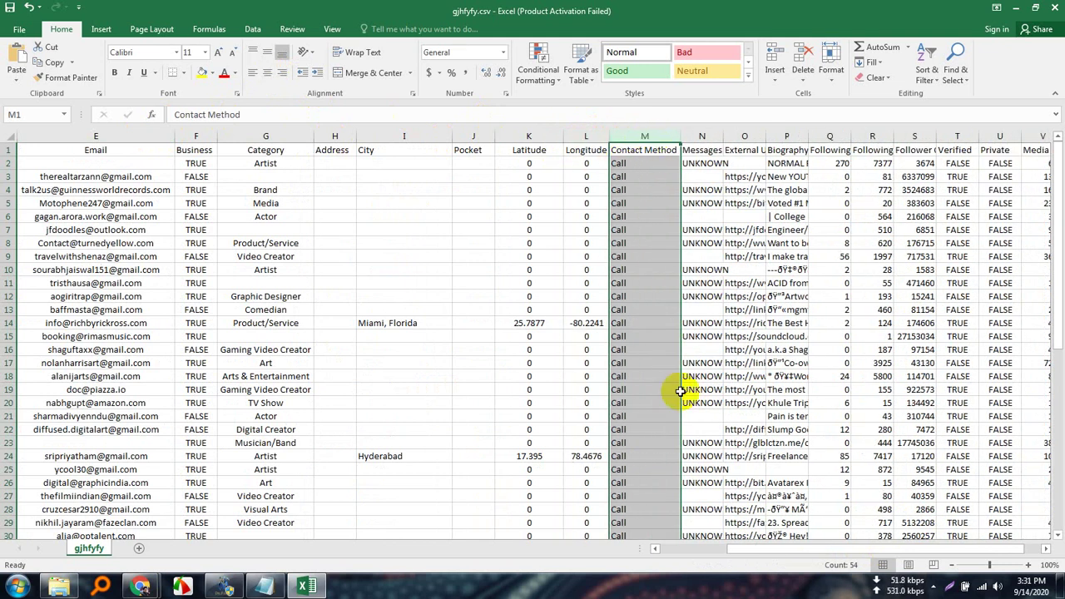
pyautogui.scroll(-12, 654, 478)
pyautogui.scroll(12, 654, 481)
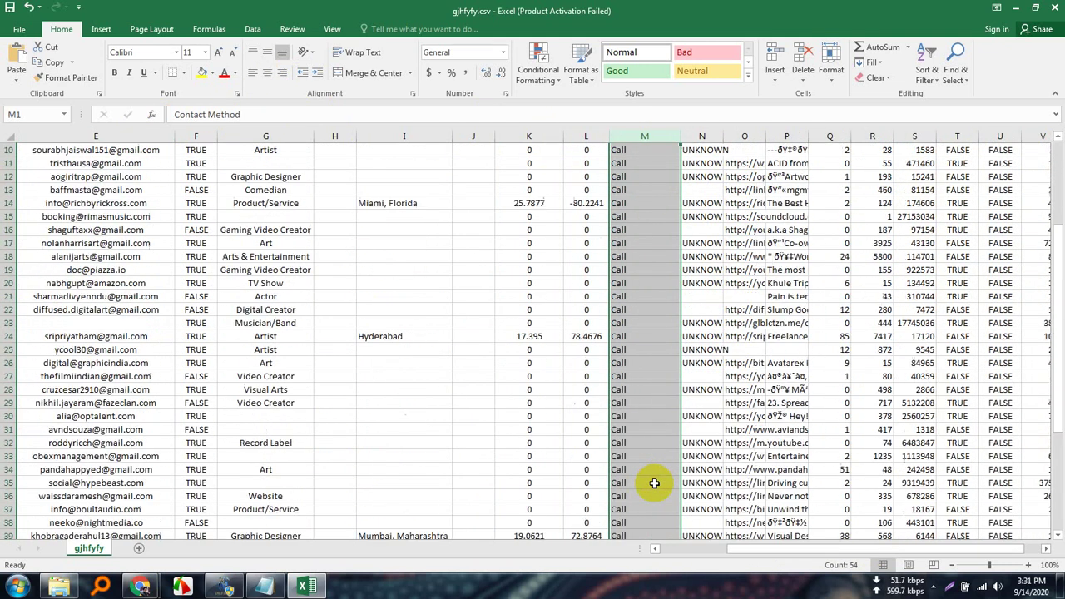
pyautogui.moveTo(680, 136)
pyautogui.mouseDown()
pyautogui.moveTo(638, 138)
pyautogui.moveTo(689, 138)
pyautogui.mouseUp()
# Delete the Messages column.
pyautogui.click(661, 138)
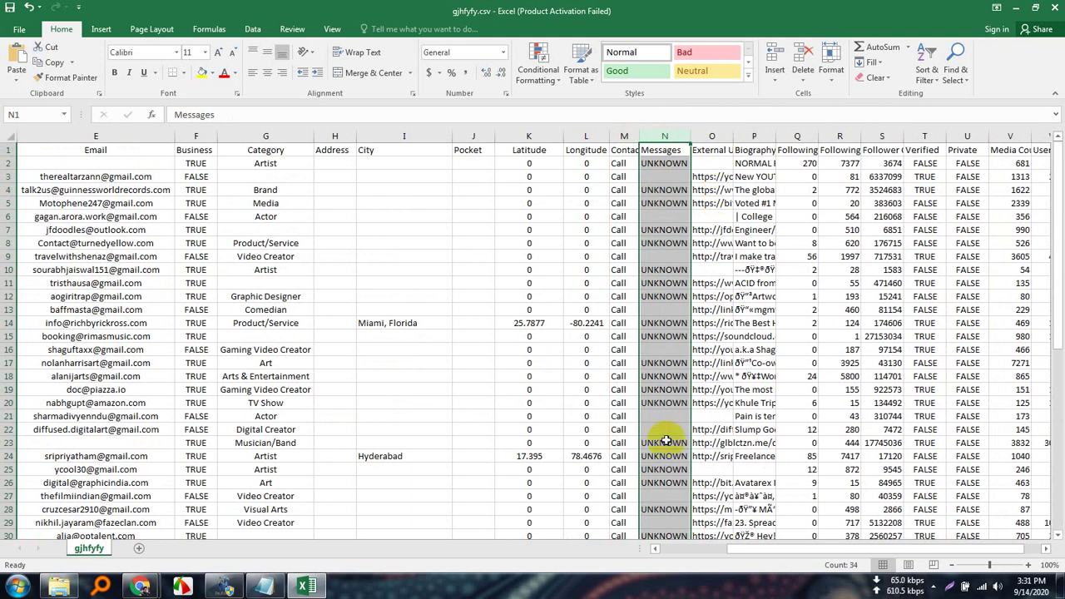
pyautogui.scroll(-3, 674, 441)
pyautogui.scroll(3, 688, 456)
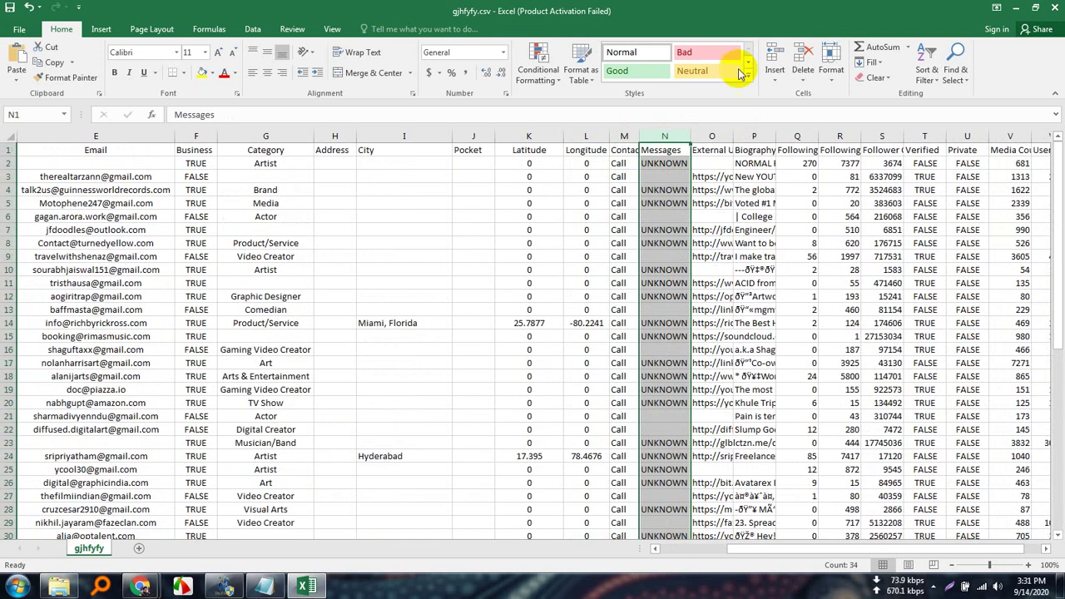
pyautogui.rightClick(665, 136)
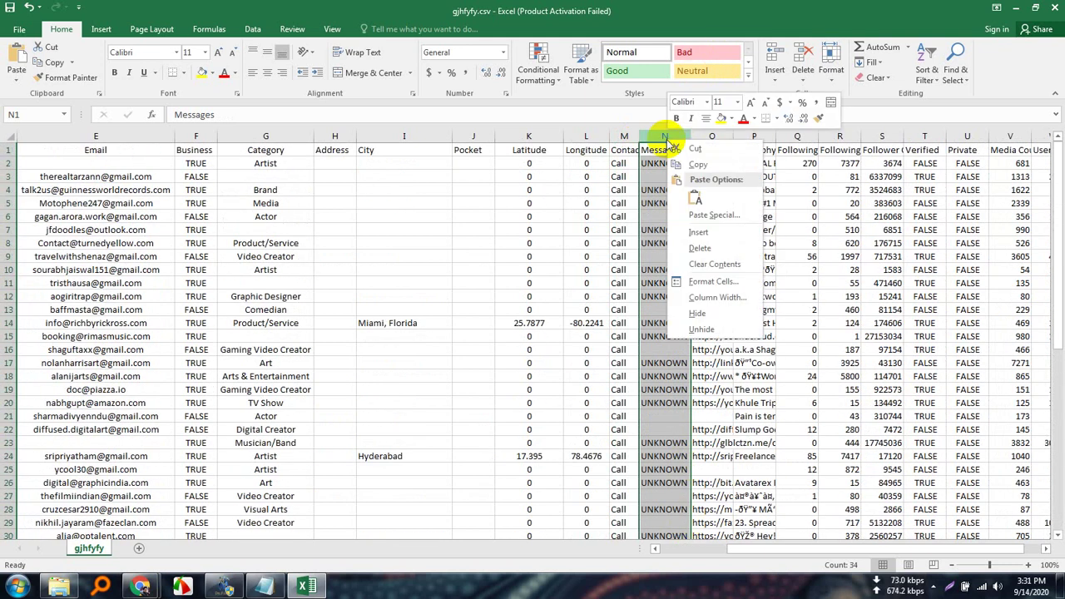
pyautogui.click(707, 247)
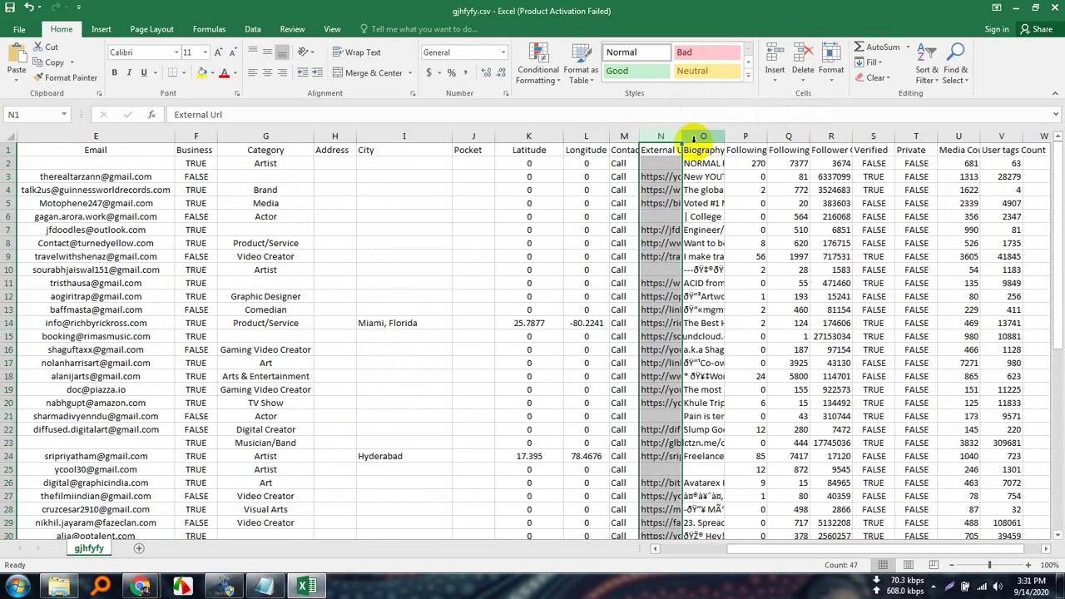
# Widen External Url so full links show, and make the City column narrower.
pyautogui.moveTo(682, 136); pyautogui.dragTo(845, 124)
pyautogui.scroll(-9, 693, 375)
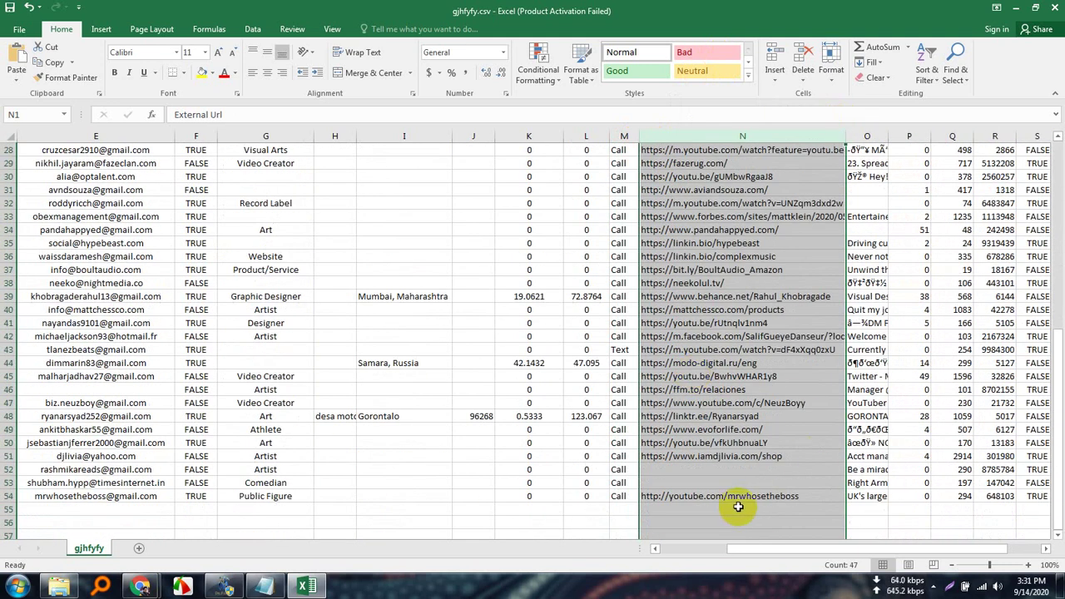
pyautogui.scroll(-5, 738, 507)
pyautogui.scroll(14, 740, 499)
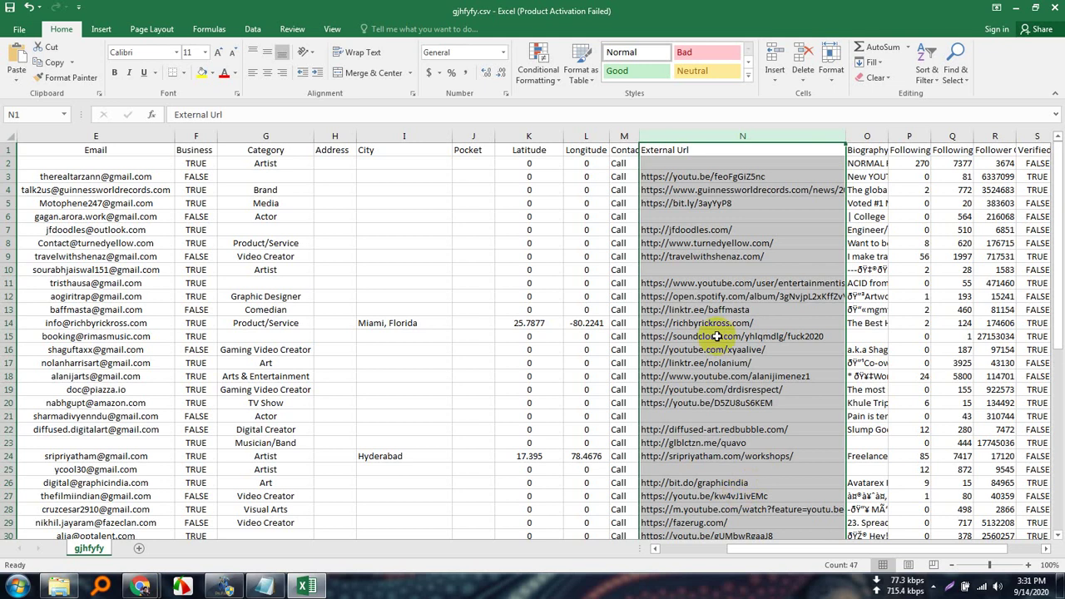
pyautogui.click(416, 135)
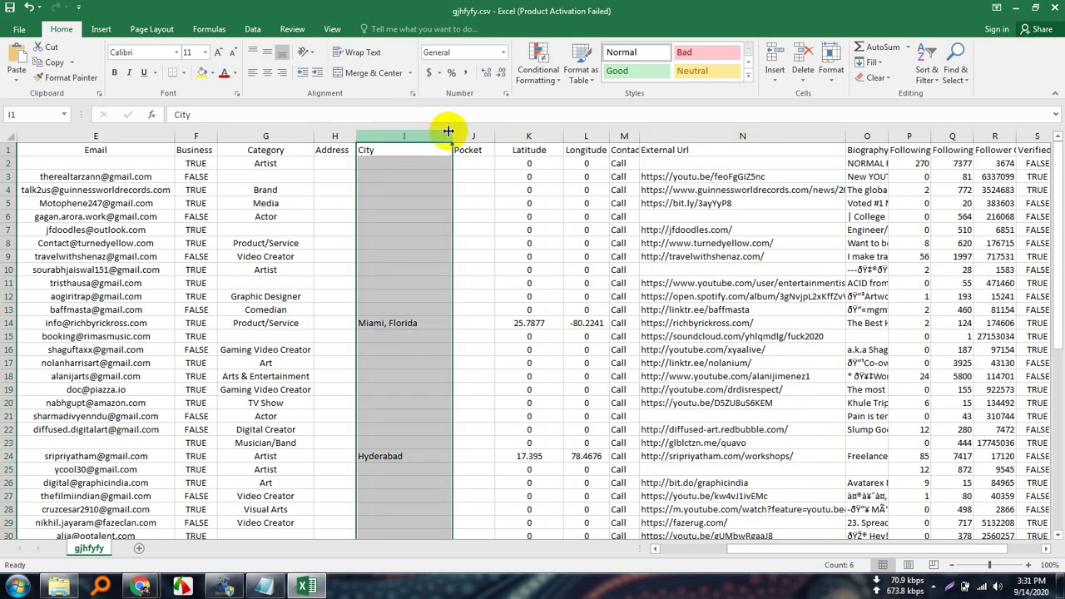
pyautogui.moveTo(452, 131); pyautogui.dragTo(398, 131)
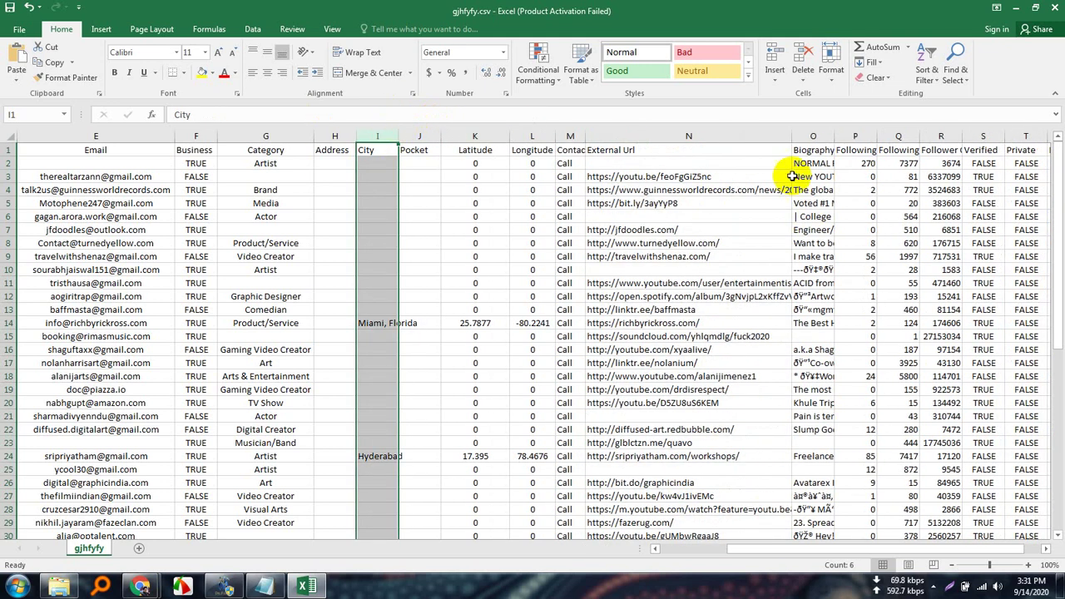
# Try centring the External Url links, revert them to left alignment, and narrow the column.
pyautogui.click(690, 135)
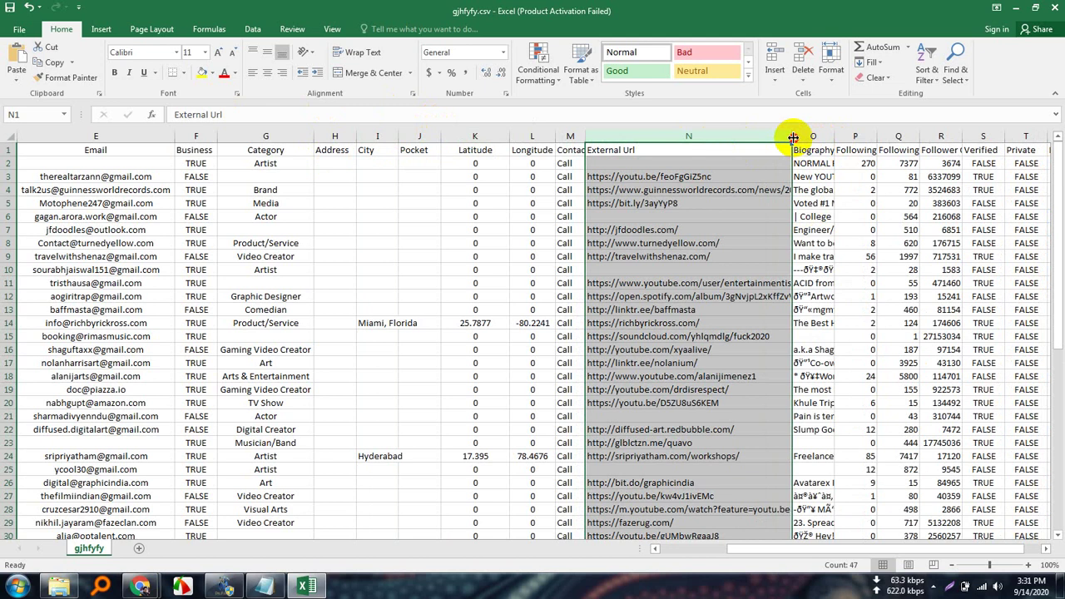
pyautogui.moveTo(793, 138); pyautogui.dragTo(840, 135)
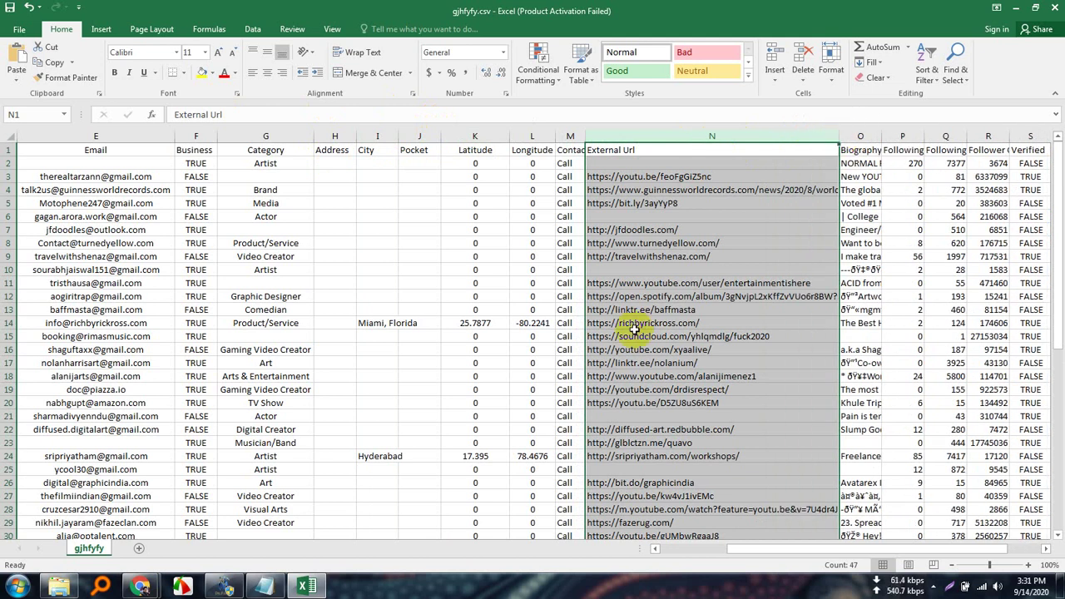
pyautogui.scroll(-3, 725, 406)
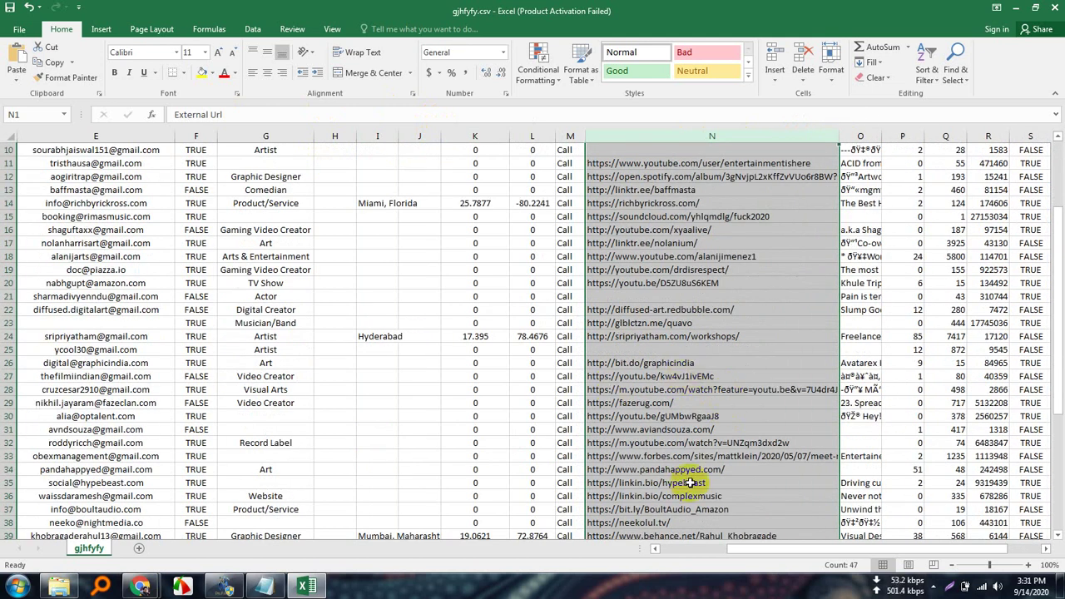
pyautogui.scroll(-9, 690, 483)
pyautogui.scroll(11, 690, 471)
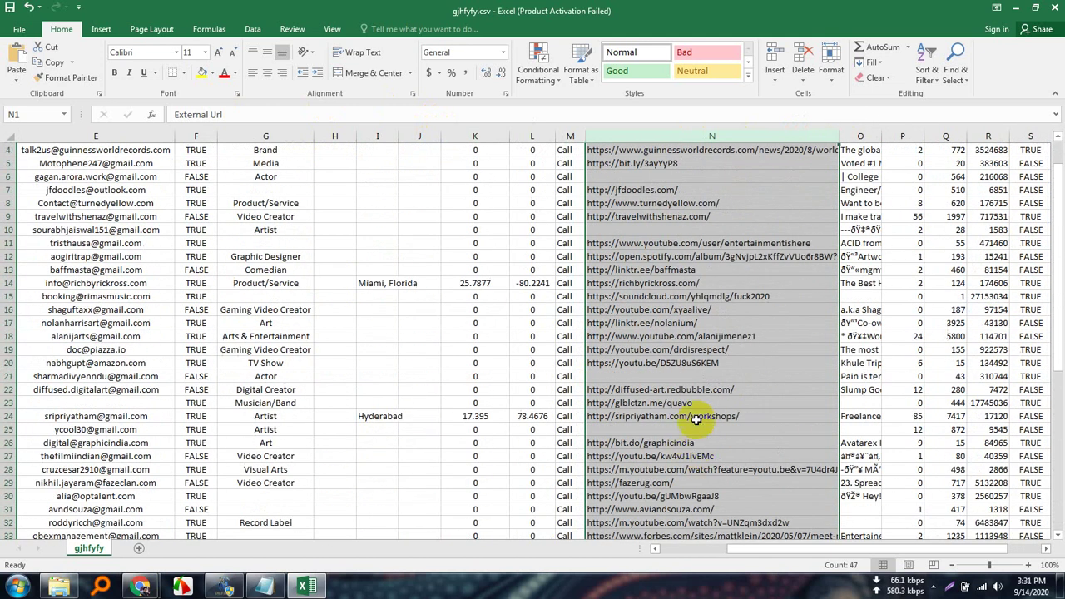
pyautogui.scroll(1, 696, 420)
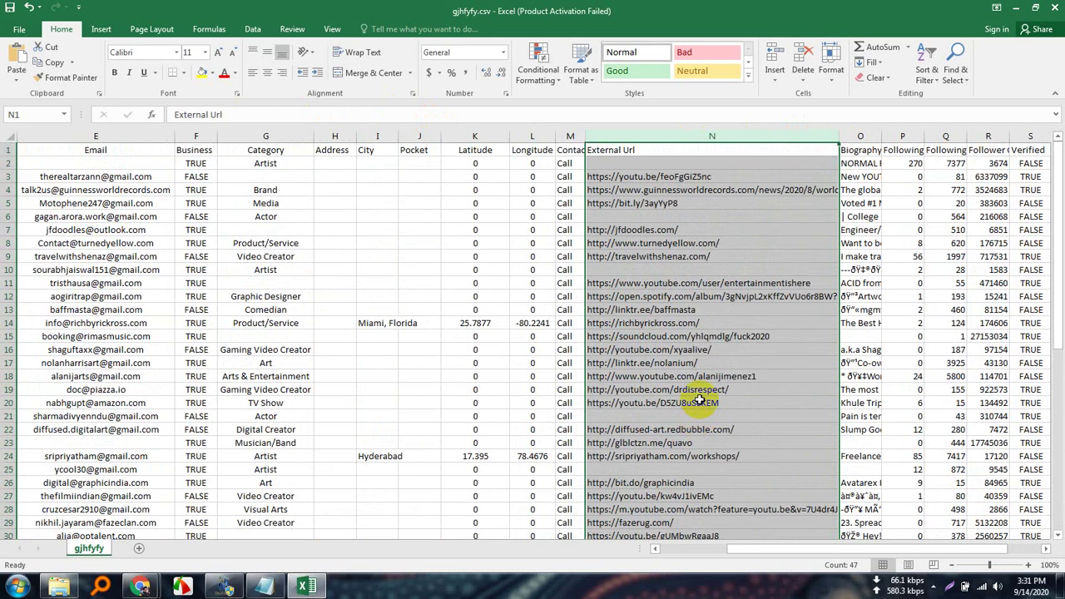
pyautogui.click(268, 73)
pyautogui.click(268, 74)
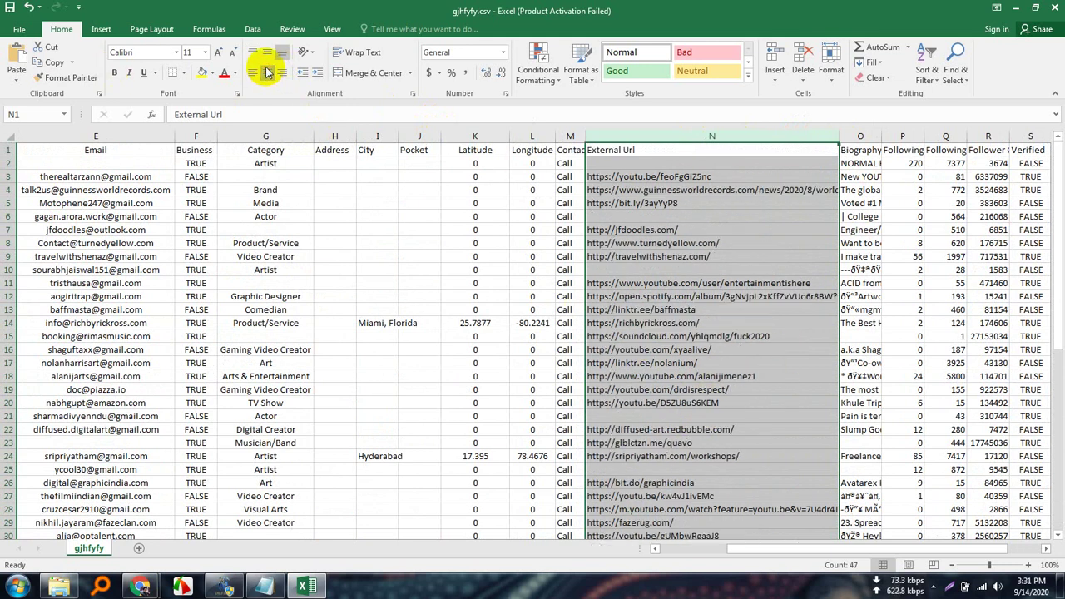
pyautogui.moveTo(837, 138); pyautogui.dragTo(686, 137)
pyautogui.click(712, 137)
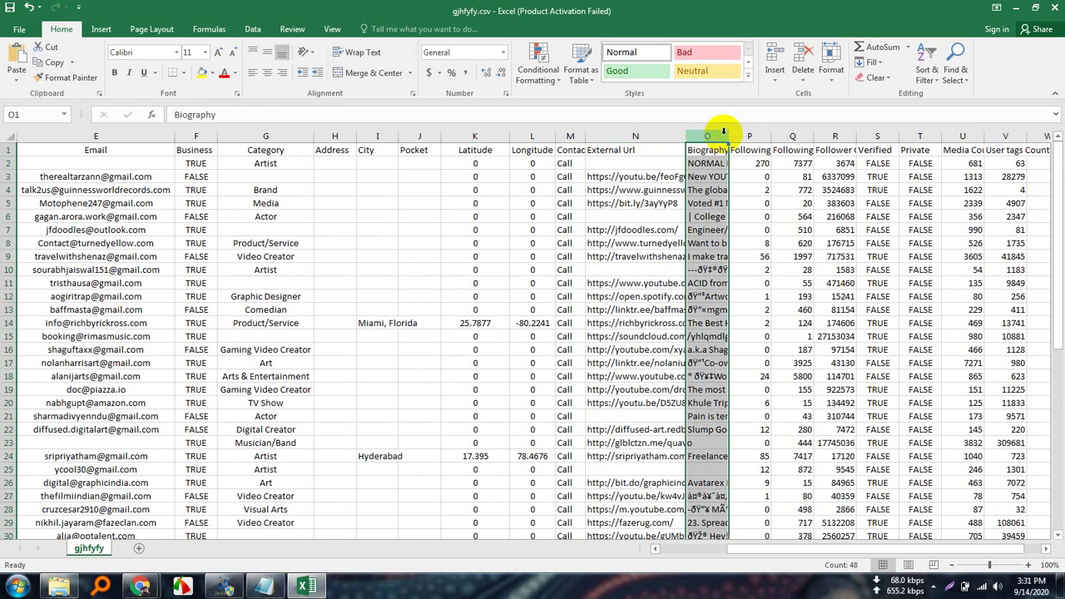
# Widen the Biography column and fit the Following Tag Count column, then narrow it slightly.
pyautogui.moveTo(725, 134); pyautogui.dragTo(784, 136)
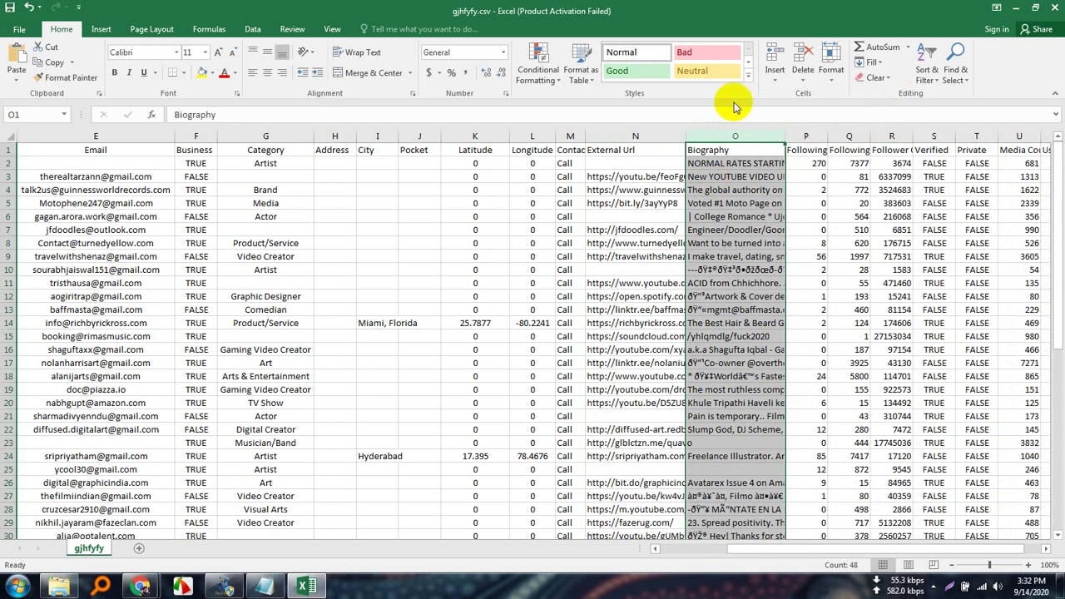
pyautogui.hscroll(1, 813, 552)
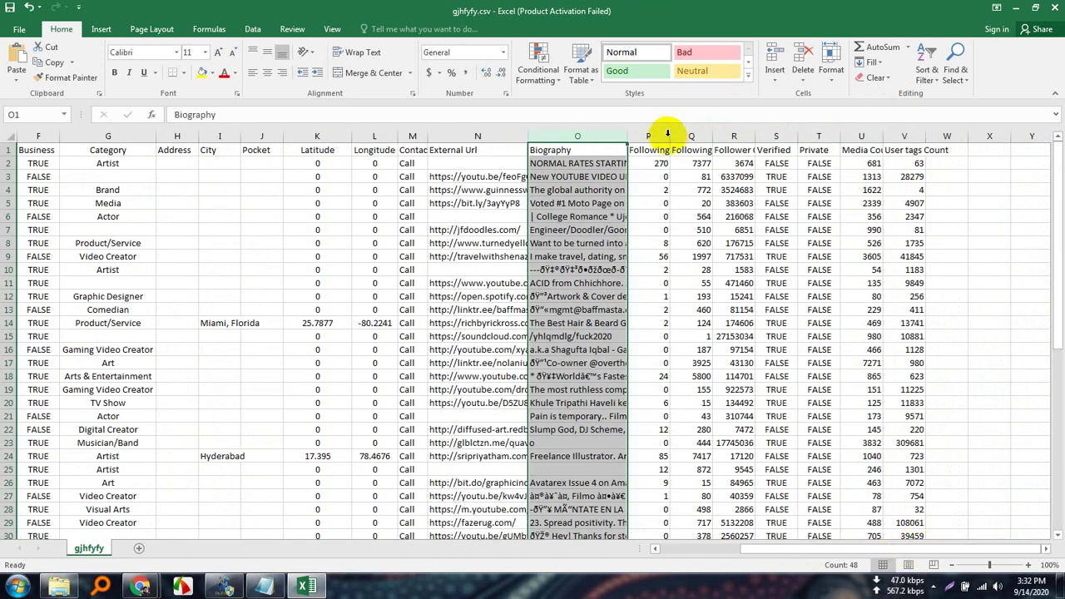
pyautogui.click(662, 136)
pyautogui.doubleClick(669, 133)
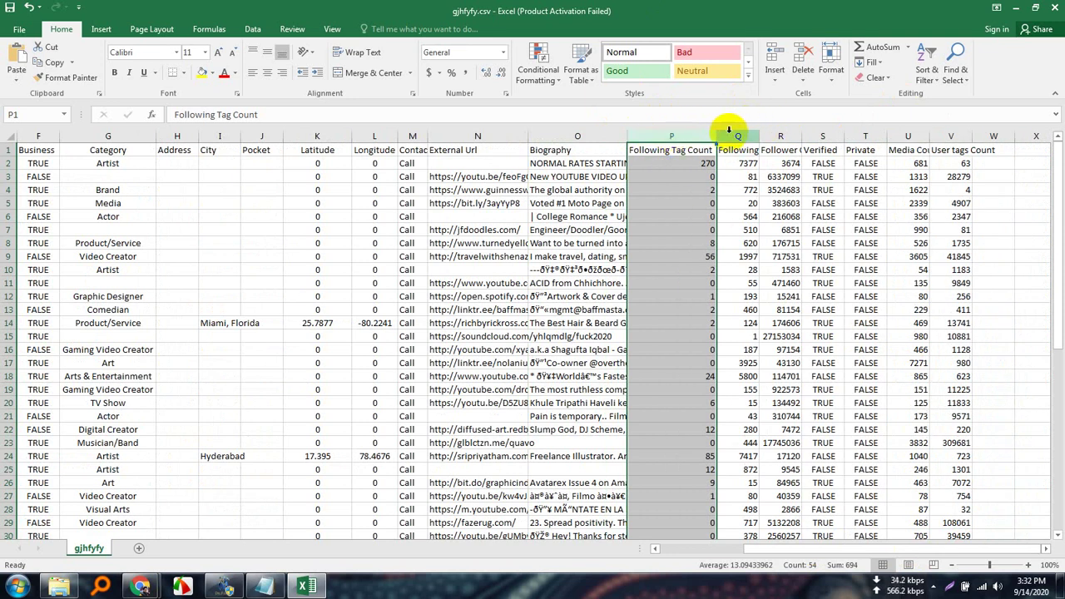
pyautogui.moveTo(715, 137); pyautogui.dragTo(682, 135)
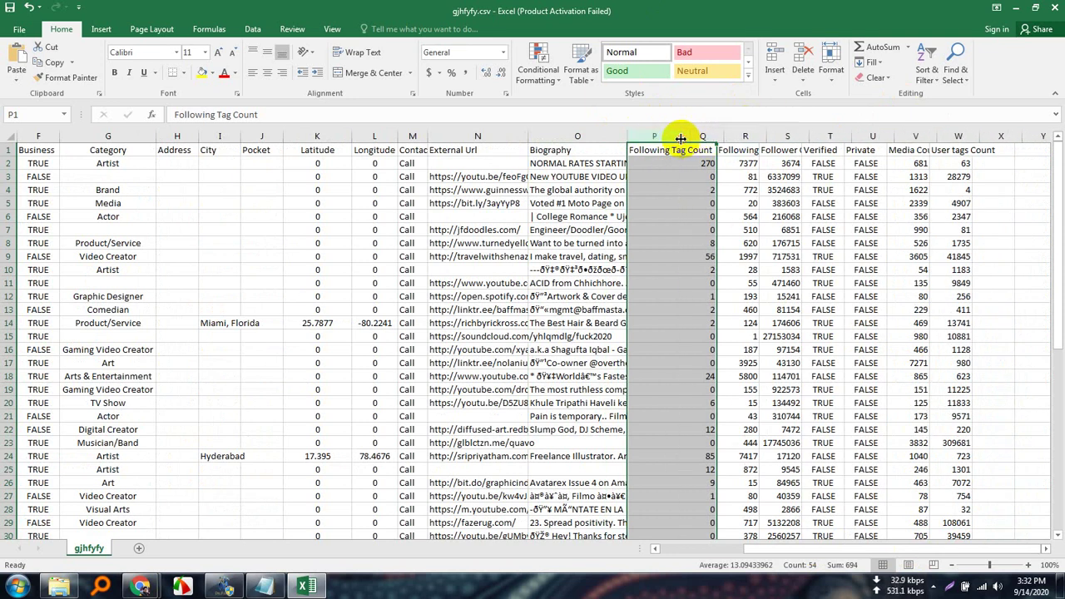
# Autofit the Following Count column and undo an accidental move of its cells.
pyautogui.click(706, 135)
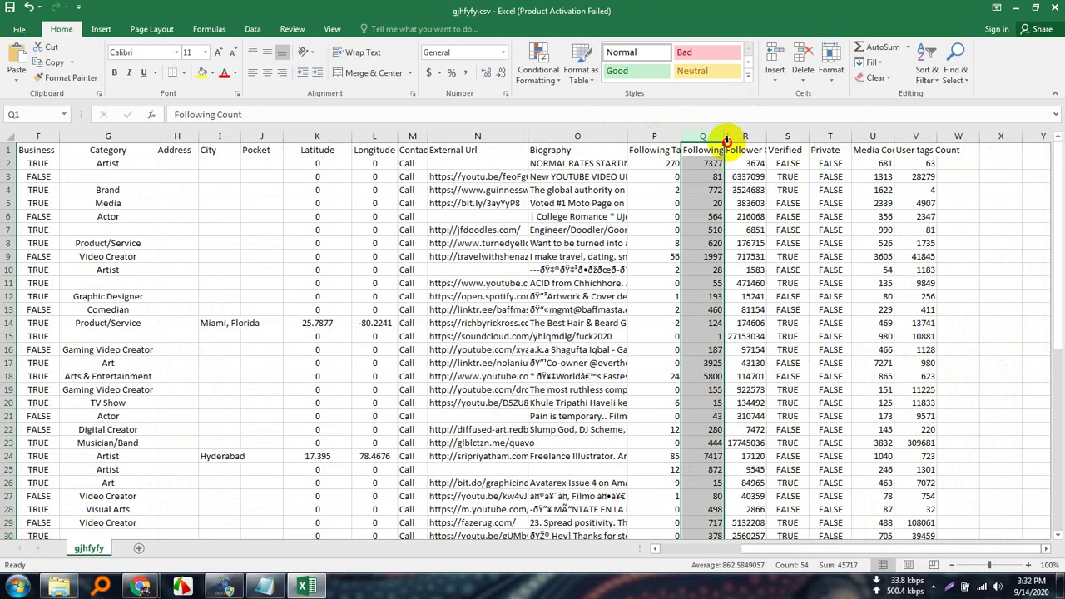
pyautogui.doubleClick(726, 136)
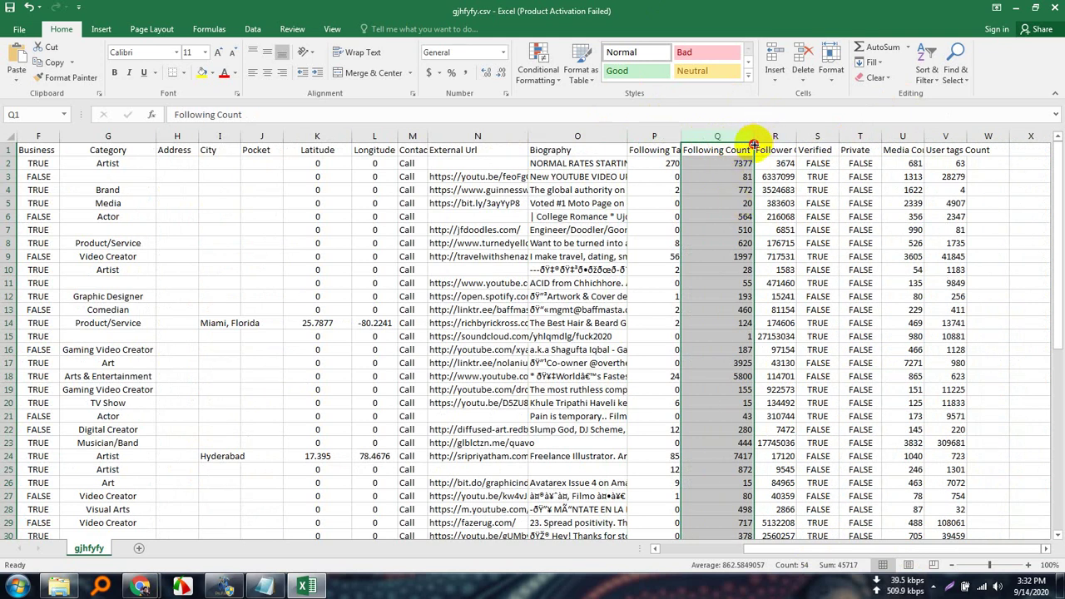
pyautogui.moveTo(753, 144); pyautogui.dragTo(722, 136)
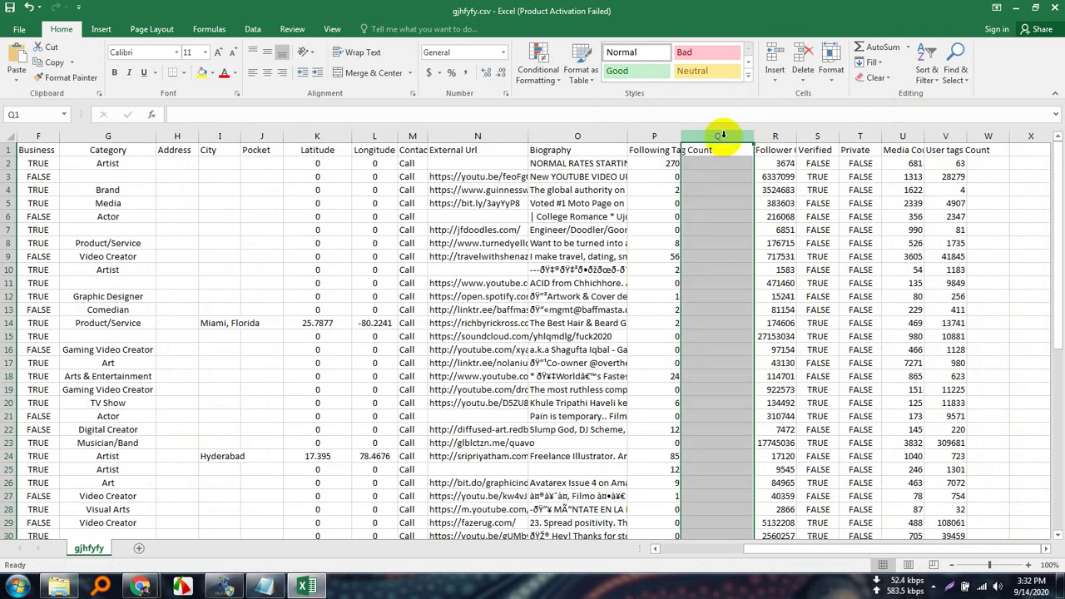
pyautogui.hotkey('ctrl', 'z')
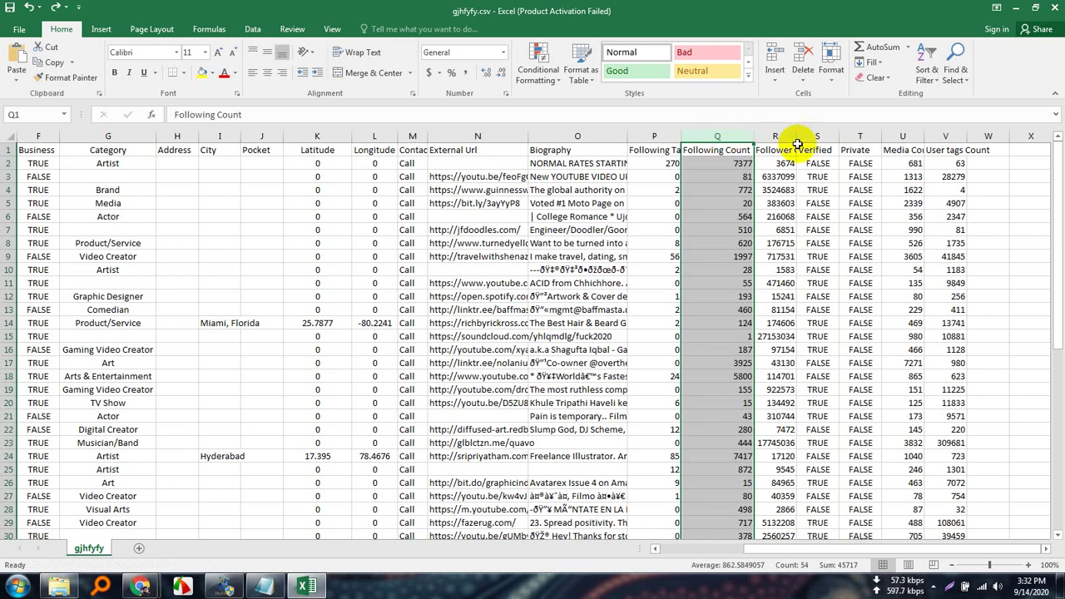
# Autofit the Follower Count column and centre its counts.
pyautogui.click(786, 139)
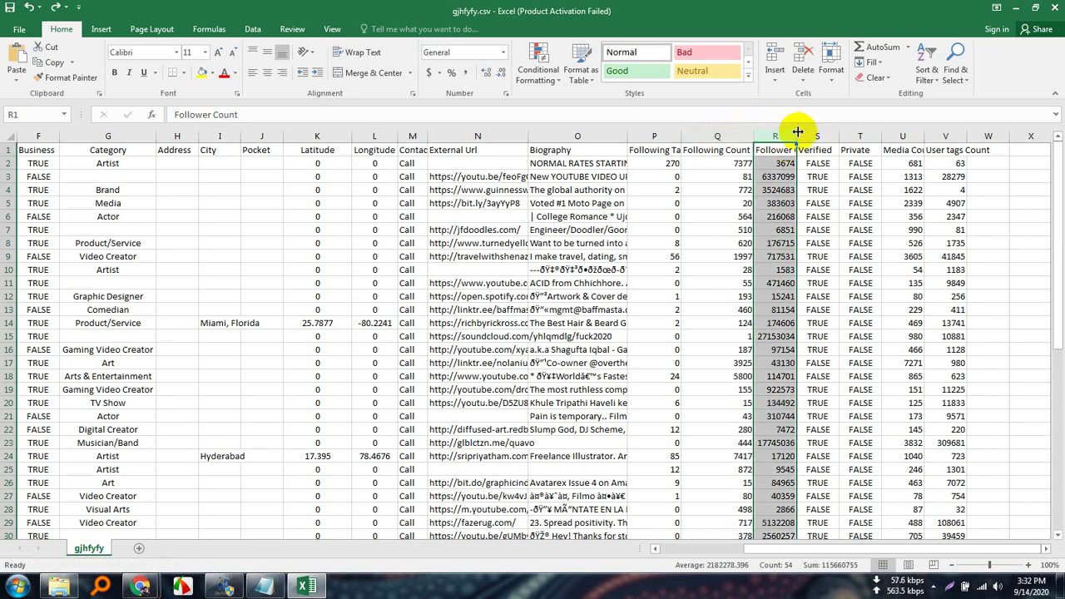
pyautogui.doubleClick(797, 132)
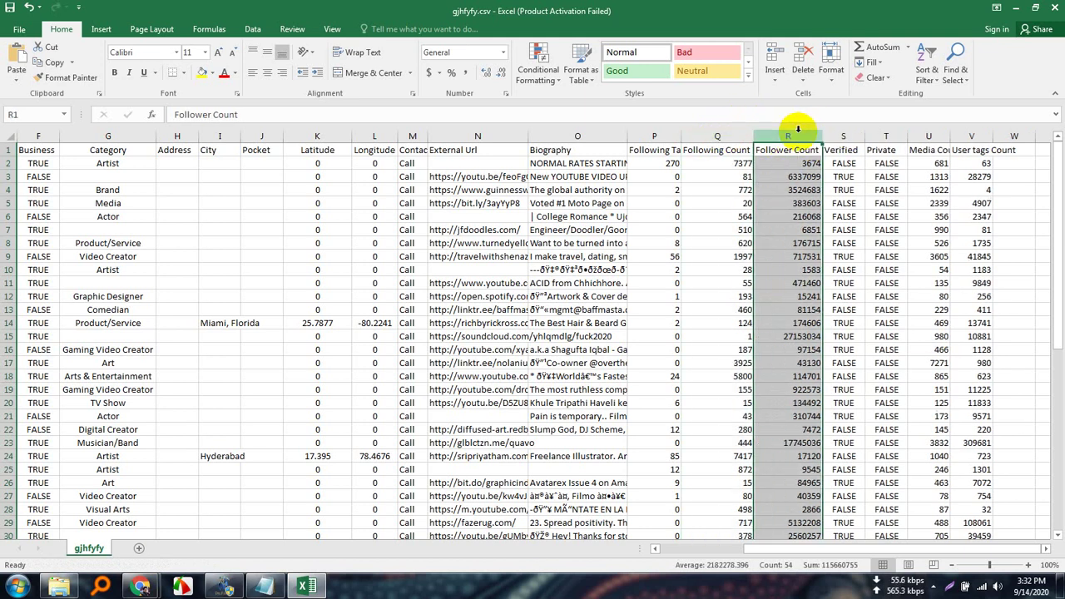
pyautogui.click(269, 74)
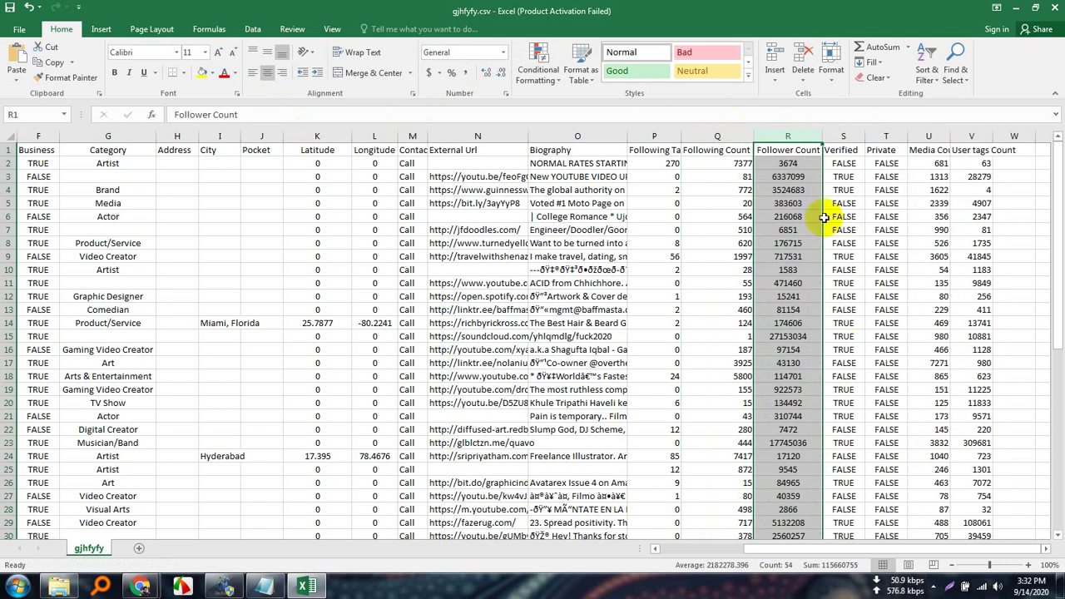
pyautogui.scroll(-4, 788, 391)
pyautogui.scroll(-14, 790, 390)
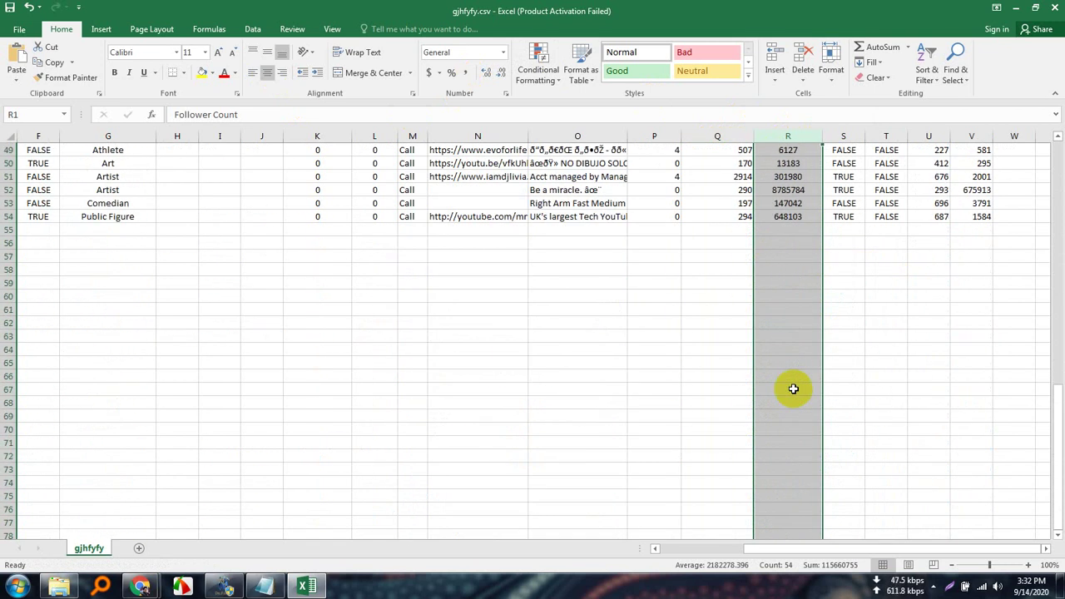
pyautogui.scroll(18, 793, 383)
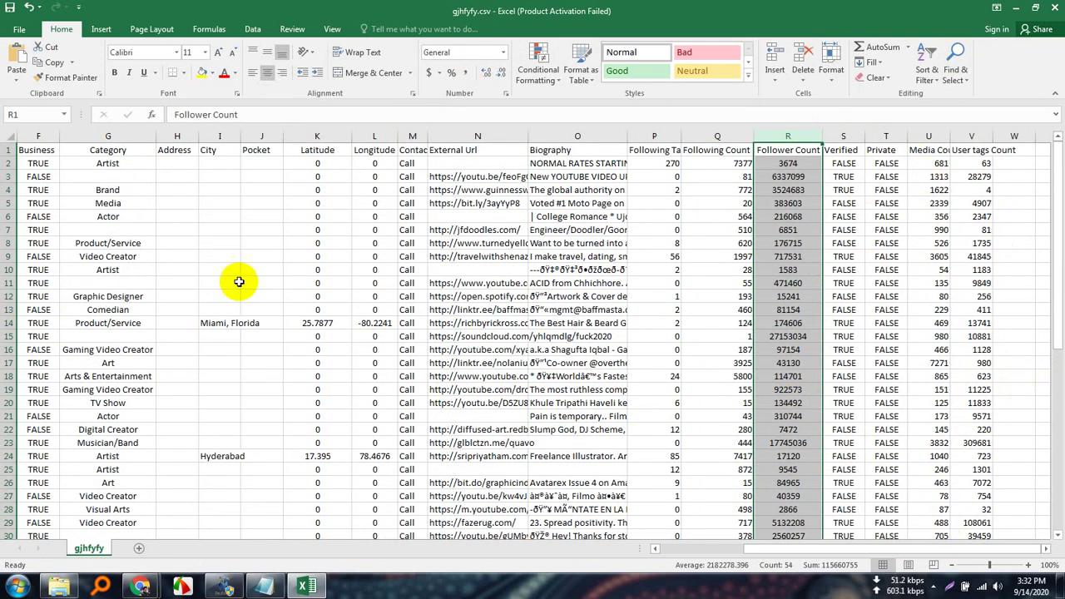
pyautogui.moveTo(784, 551); pyautogui.dragTo(672, 549)
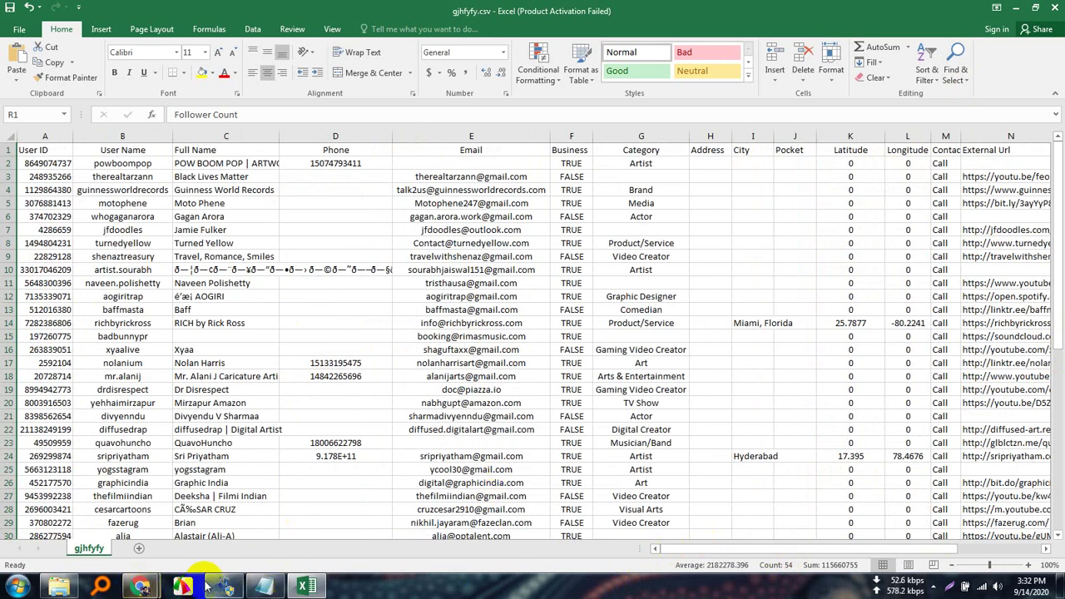
# Switch to Chrome and close the Top SEO Tools tab.
pyautogui.moveTo(141, 587)
pyautogui.click(138, 523)
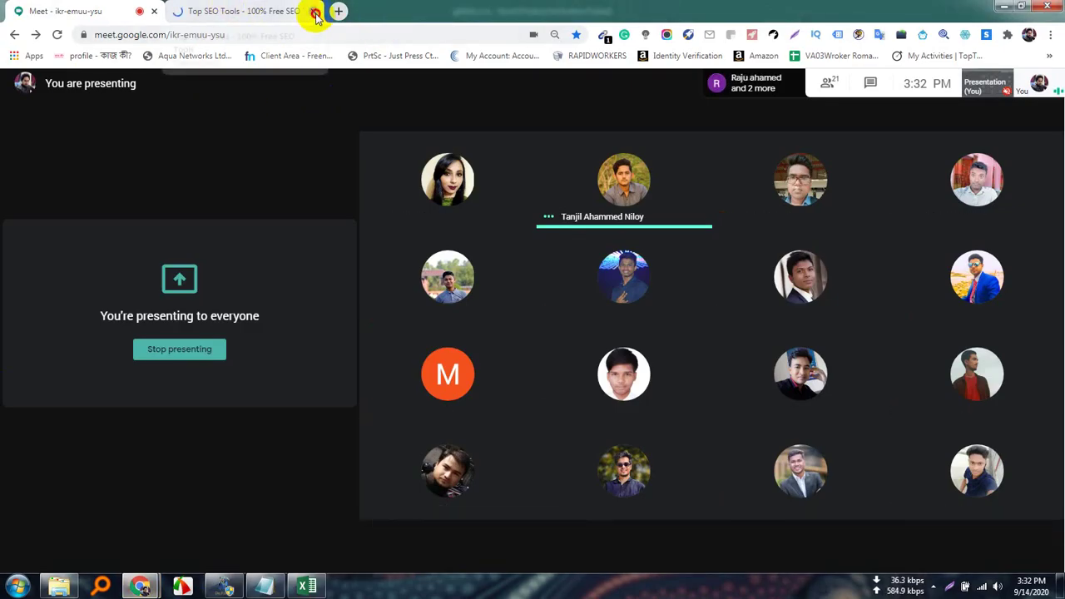
pyautogui.click(315, 12)
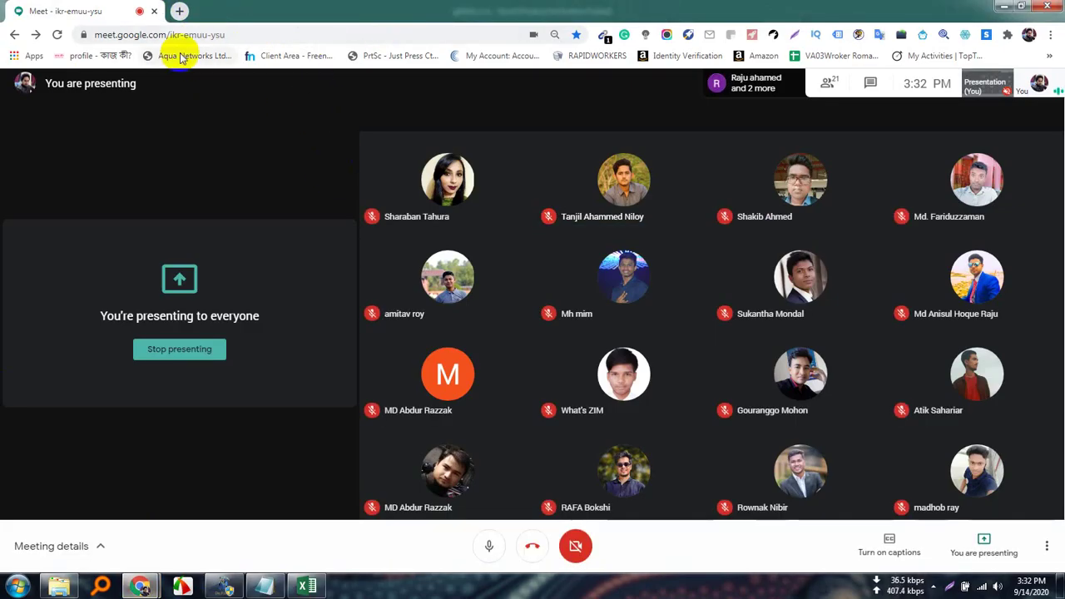
# Search Google for 'instagram' in a new tab.
pyautogui.click(179, 11)
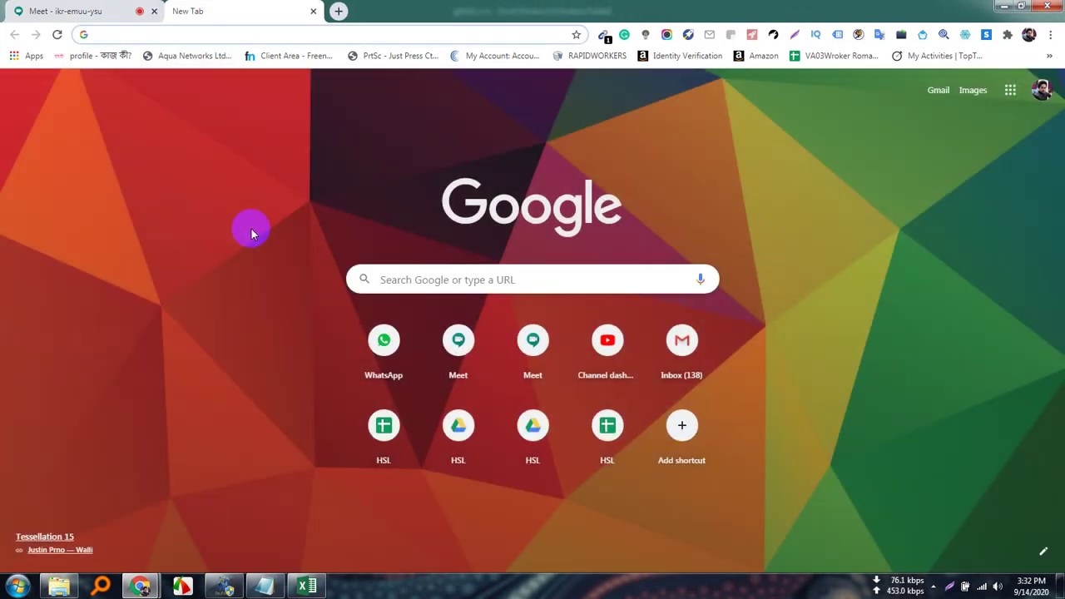
pyautogui.write('inst')
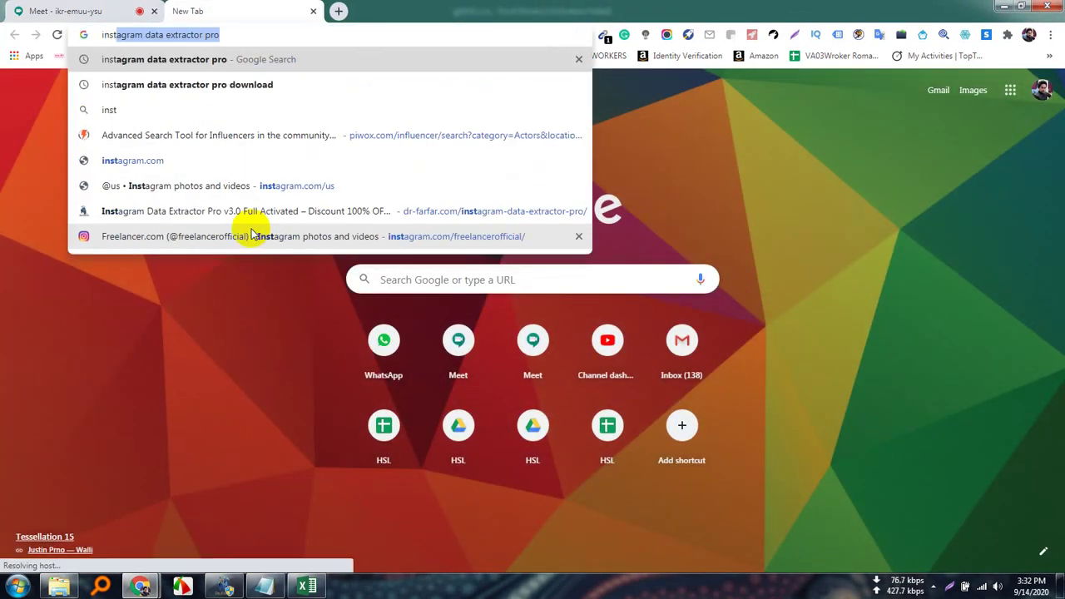
pyautogui.press('End')
pyautogui.press('BackSpace')
pyautogui.press('BackSpace')
pyautogui.press('BackSpace')
pyautogui.press('BackSpace')
pyautogui.press('BackSpace')
pyautogui.press('BackSpace')
pyautogui.press('BackSpace')
pyautogui.press('BackSpace')
pyautogui.press('BackSpace')
pyautogui.press('BackSpace')
pyautogui.press('BackSpace')
pyautogui.press('BackSpace')
pyautogui.press('BackSpace')
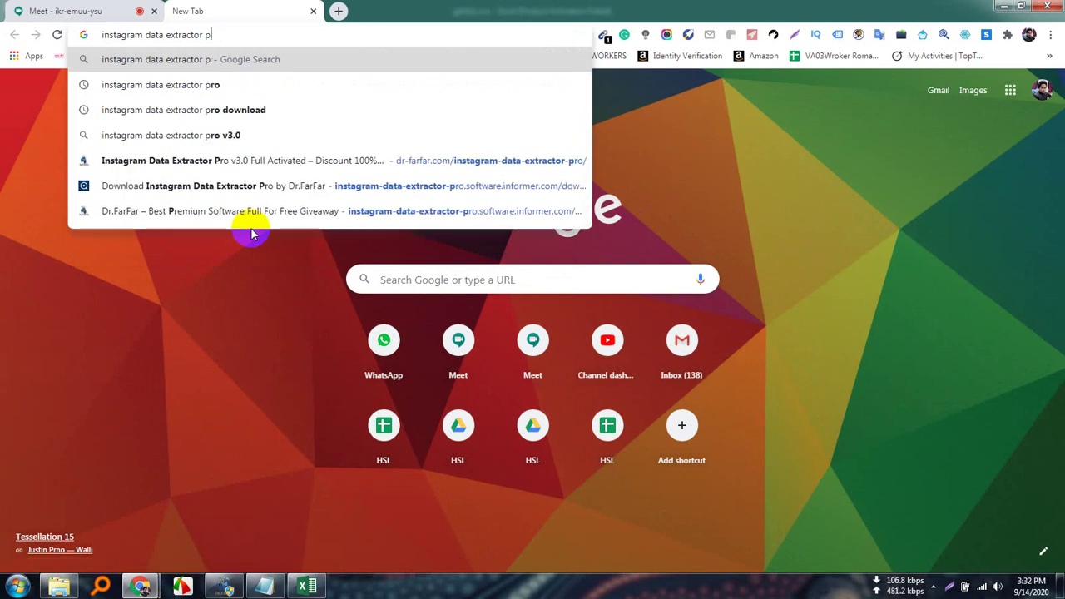
pyautogui.press('BackSpace')
pyautogui.press('BackSpace')
pyautogui.press('BackSpace')
pyautogui.press('BackSpace')
pyautogui.press('BackSpace')
pyautogui.press('BackSpace')
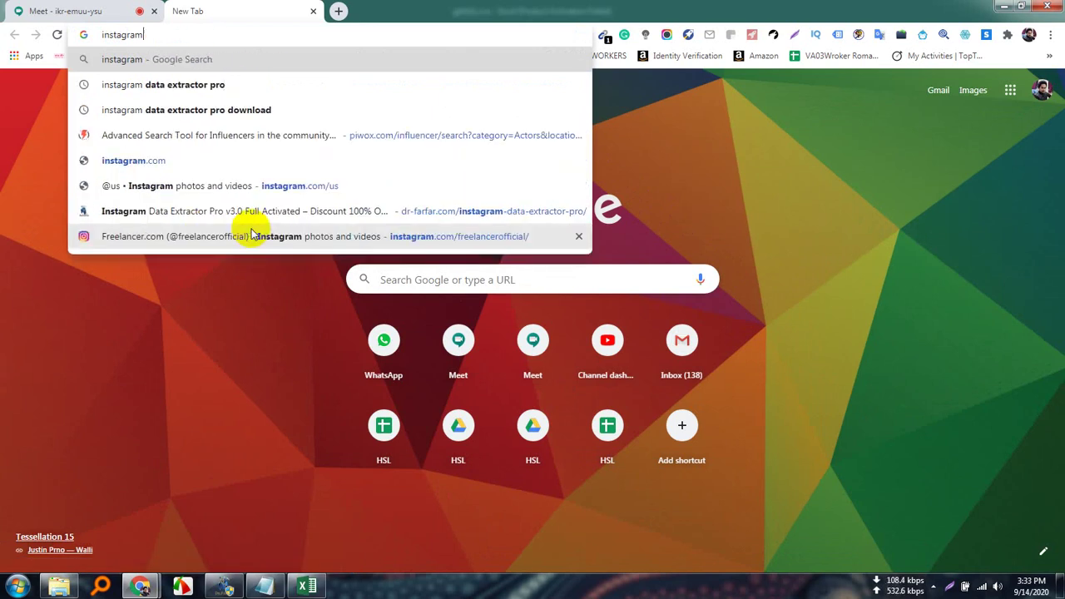
pyautogui.press('Return')
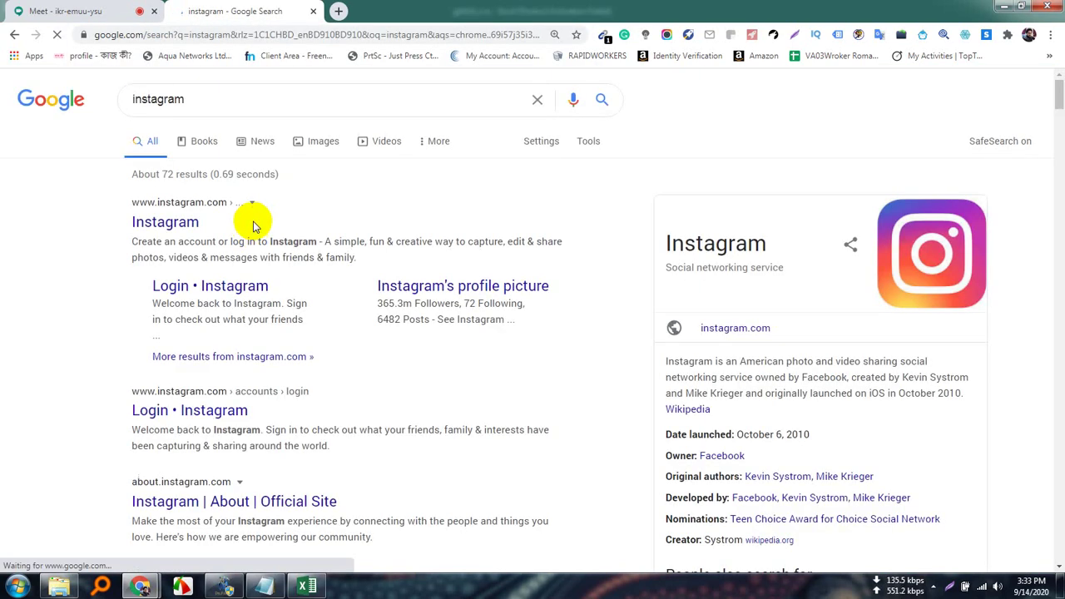
# Open Instagram and fill the login form with the saved username.
pyautogui.click(163, 220)
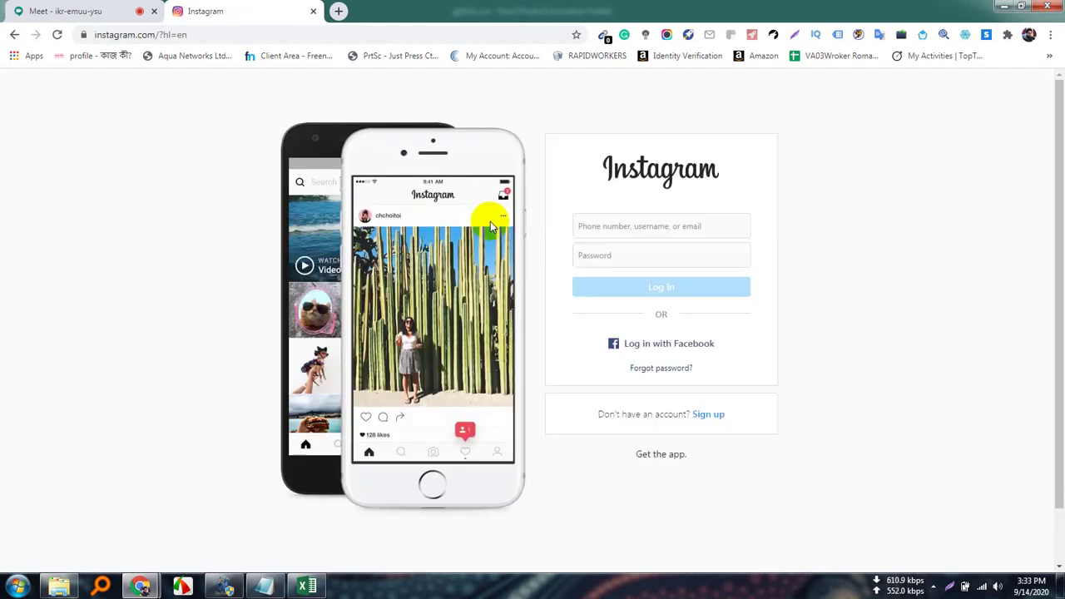
pyautogui.click(670, 225)
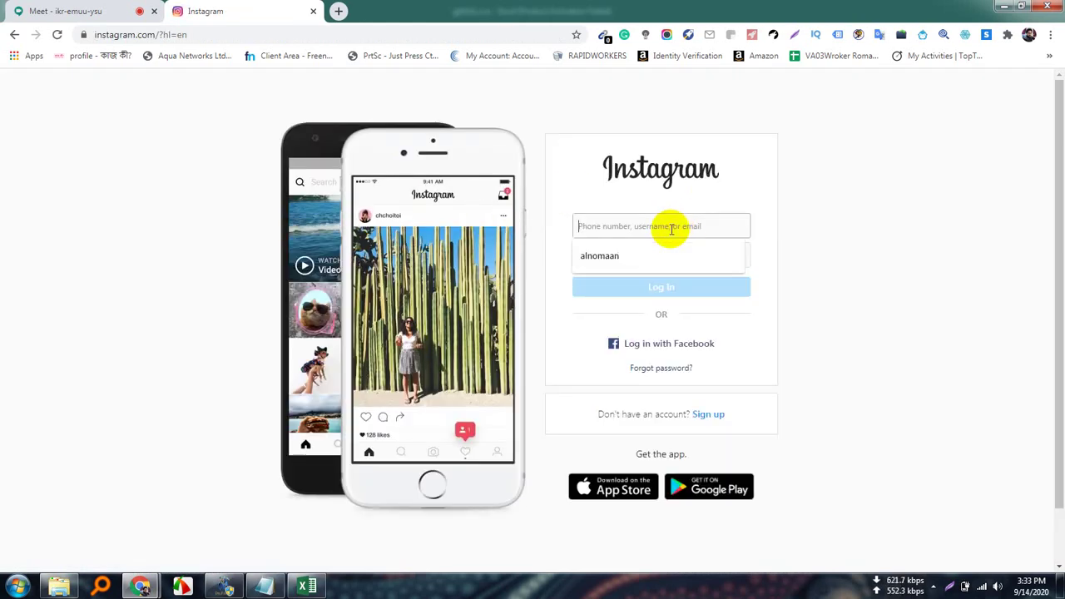
pyautogui.click(649, 263)
pyautogui.click(647, 263)
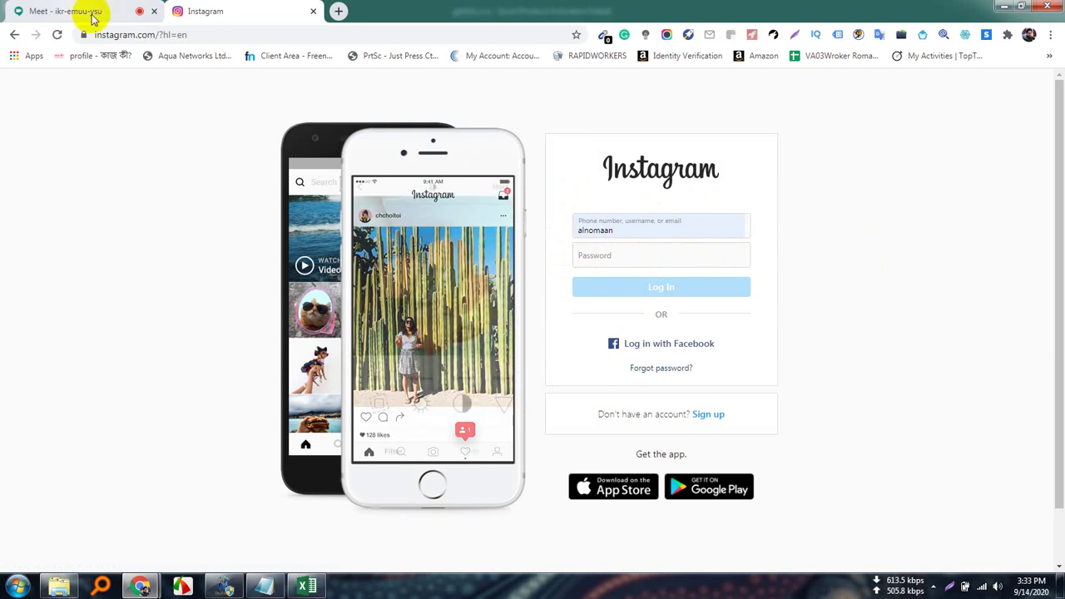
# Close the Instagram tab and stop presenting in Google Meet.
pyautogui.click(313, 10)
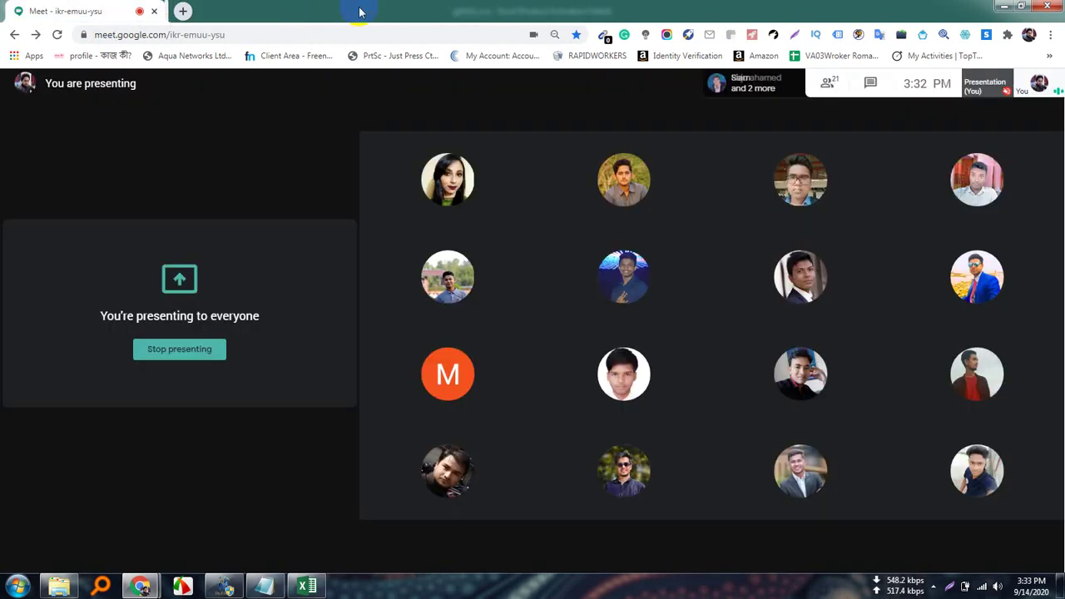
pyautogui.click(983, 543)
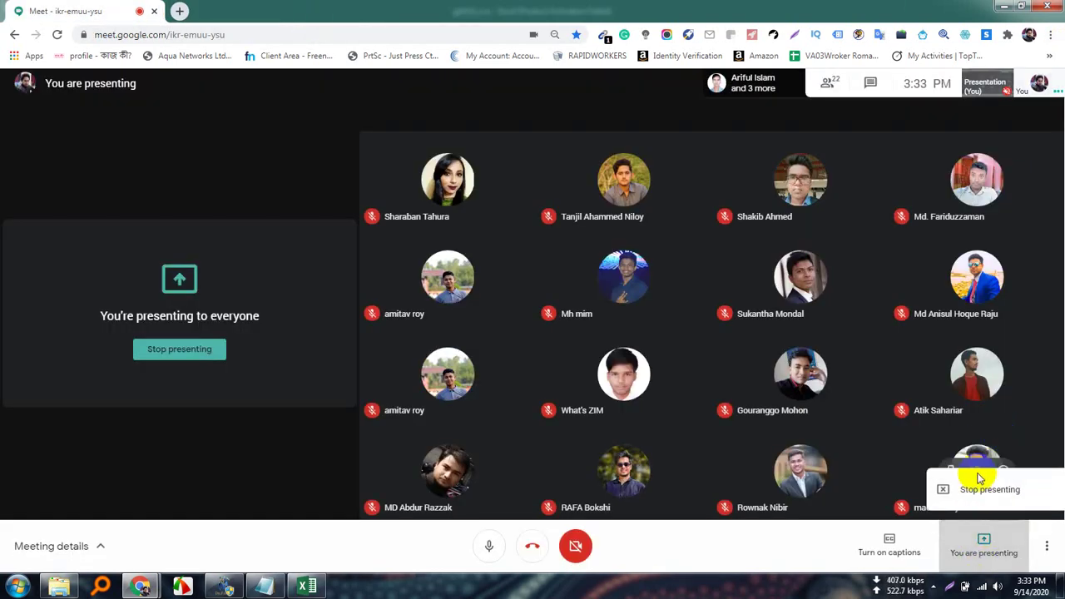
pyautogui.click(989, 489)
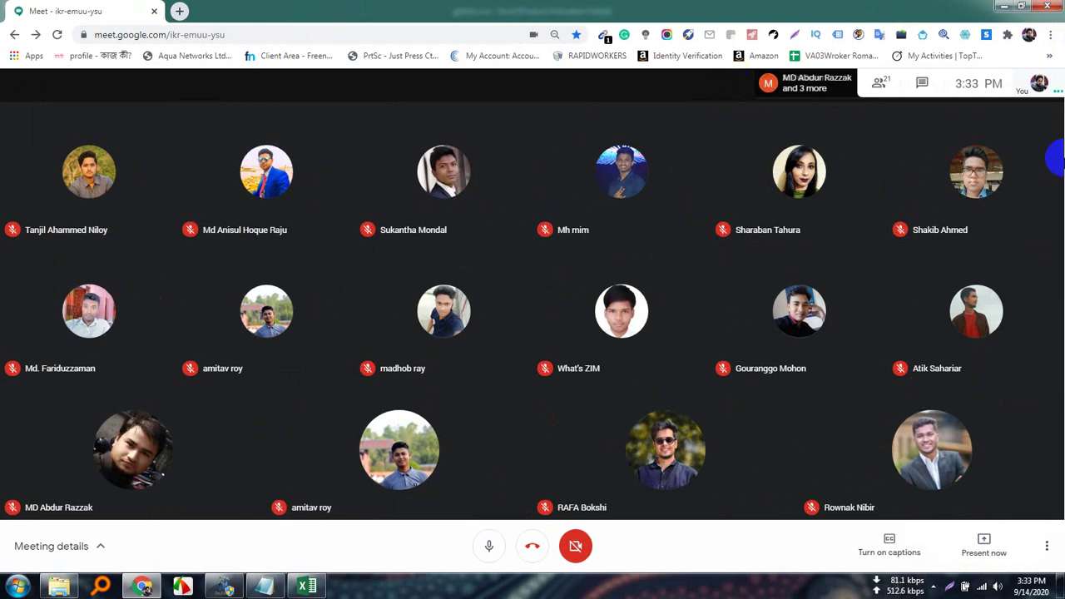
# Open a Chrome window for another profile.
pyautogui.click(1030, 34)
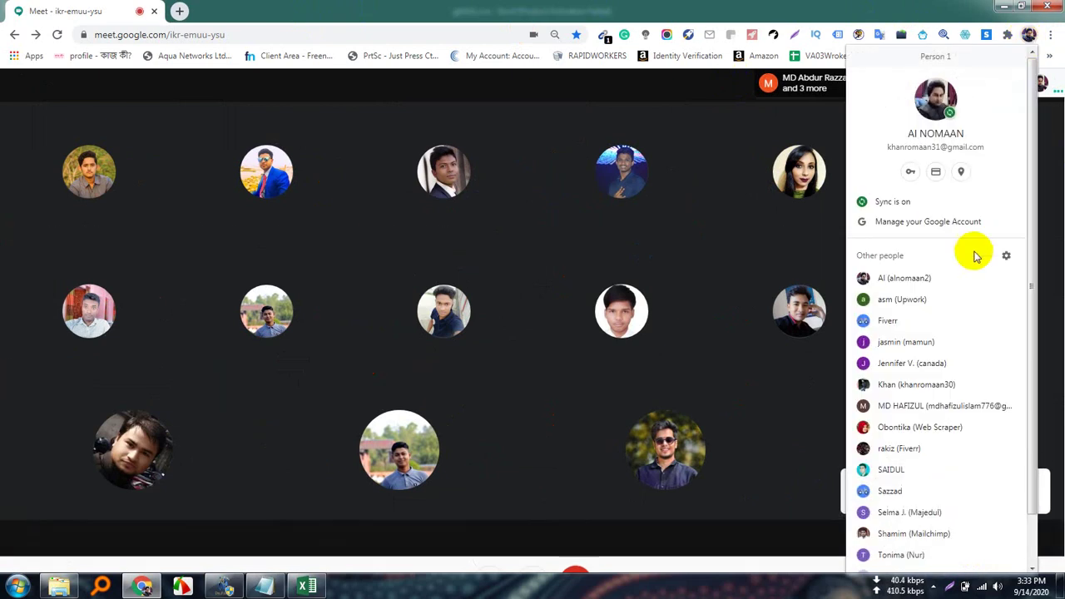
pyautogui.scroll(-2, 955, 397)
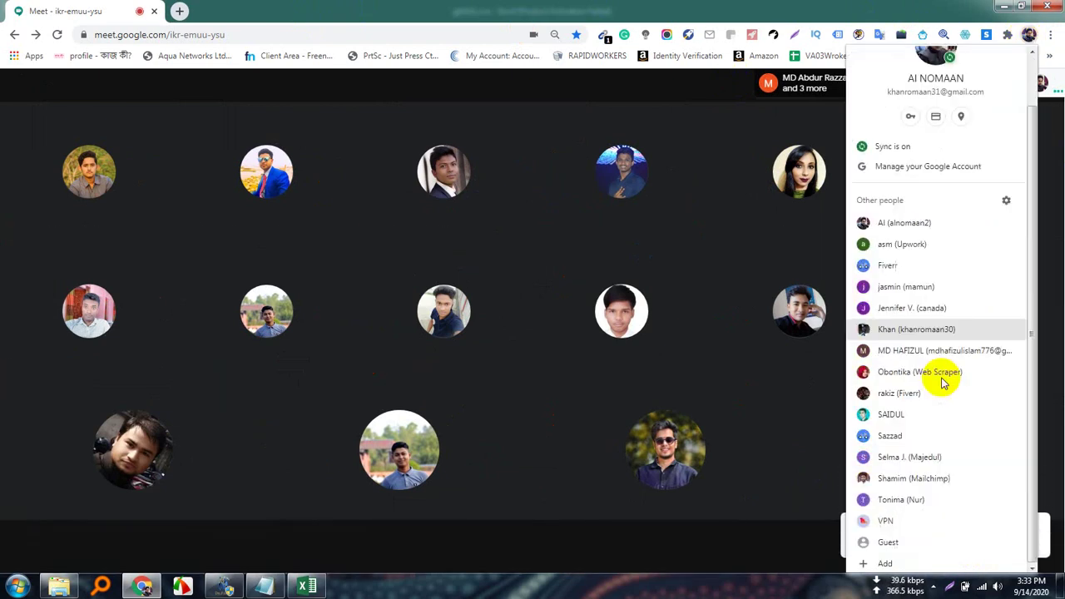
pyautogui.click(898, 394)
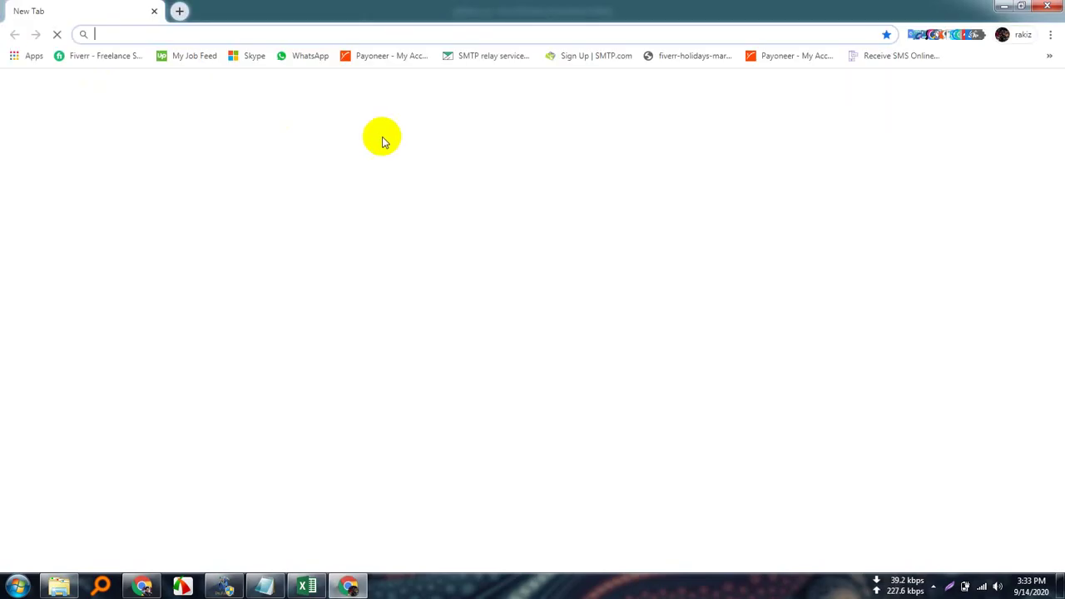
# Load Instagram's home feed in that window, then return to the Meet window.
pyautogui.write('in')
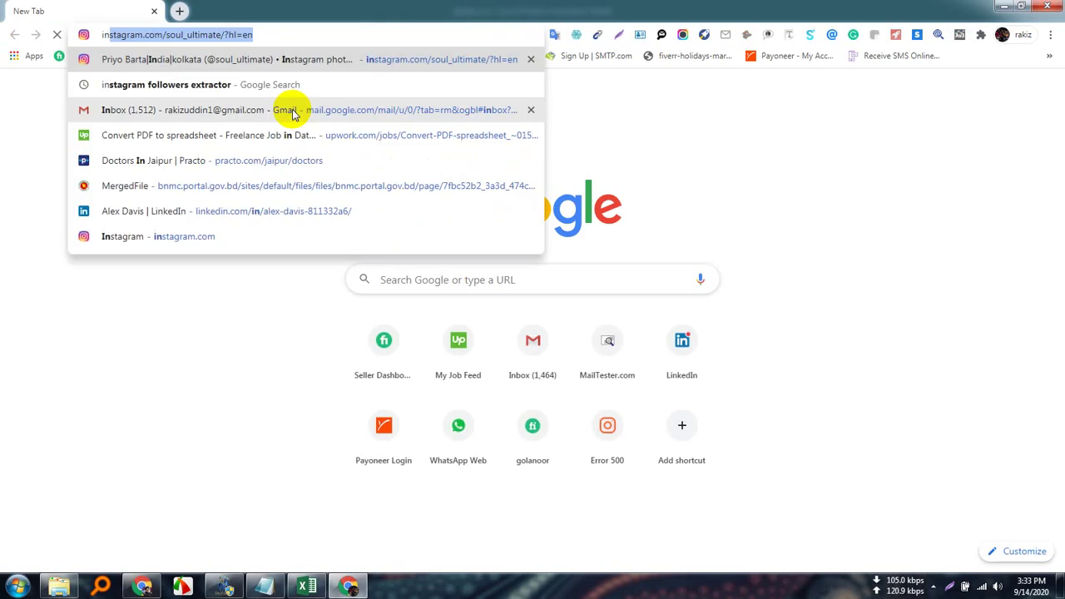
pyautogui.write('sta')
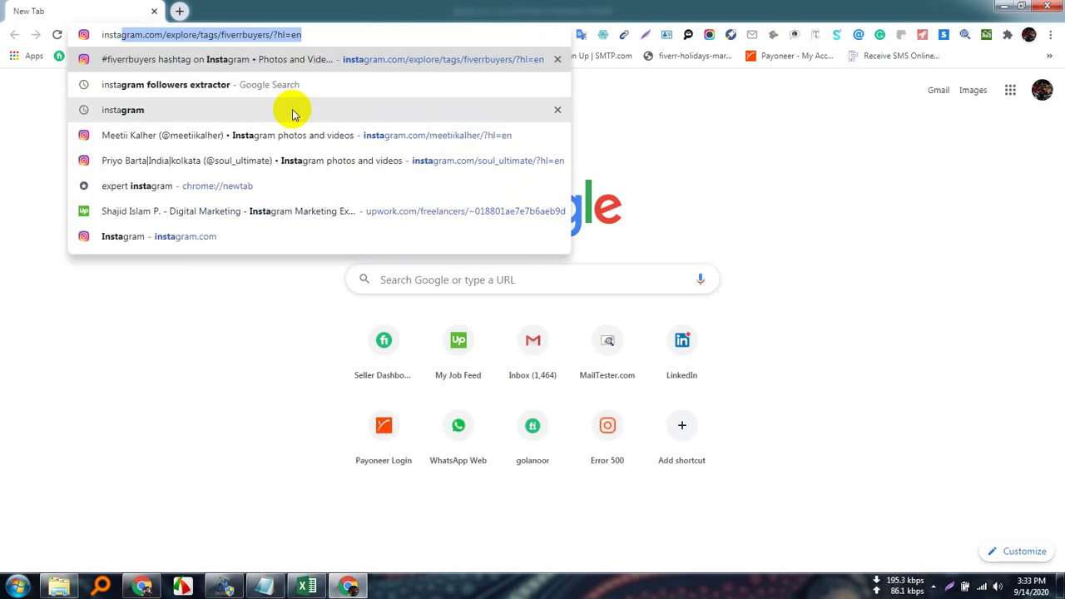
pyautogui.press('Return')
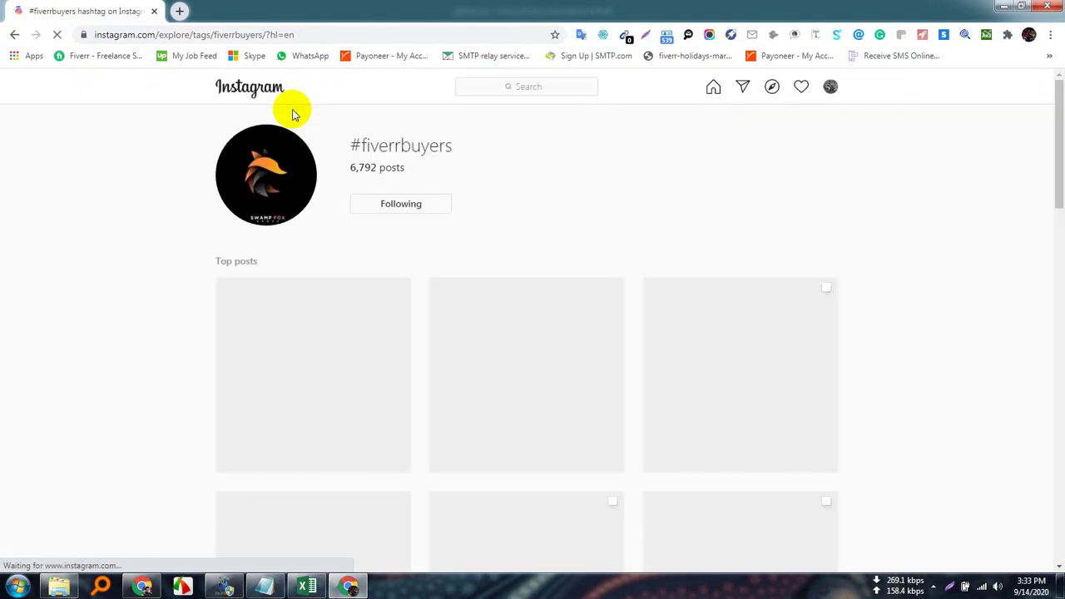
pyautogui.click(248, 92)
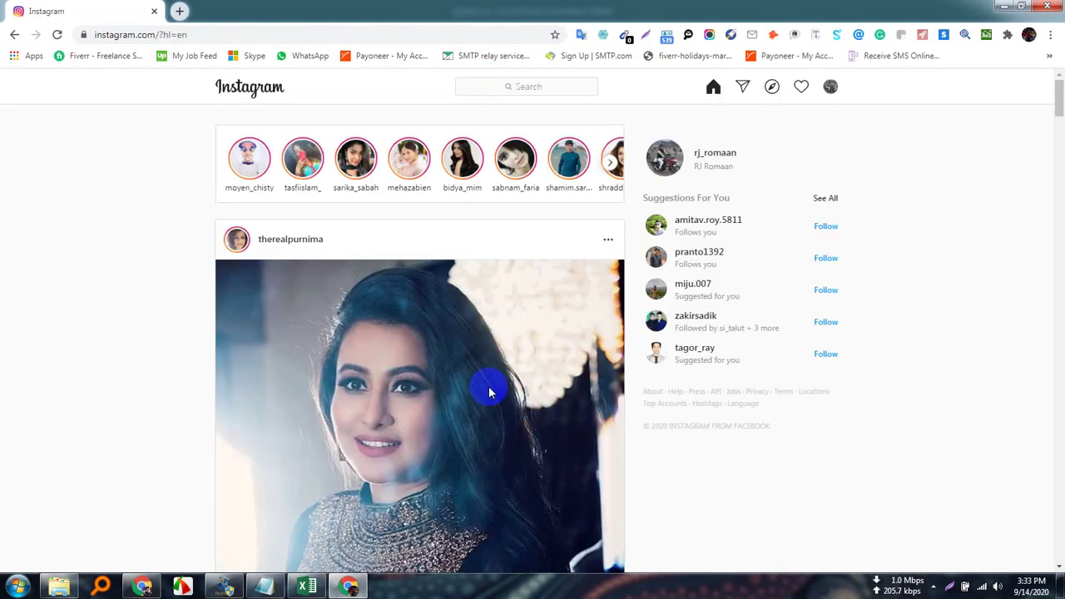
pyautogui.scroll(-3, 487, 376)
pyautogui.scroll(3, 483, 361)
pyautogui.click(144, 587)
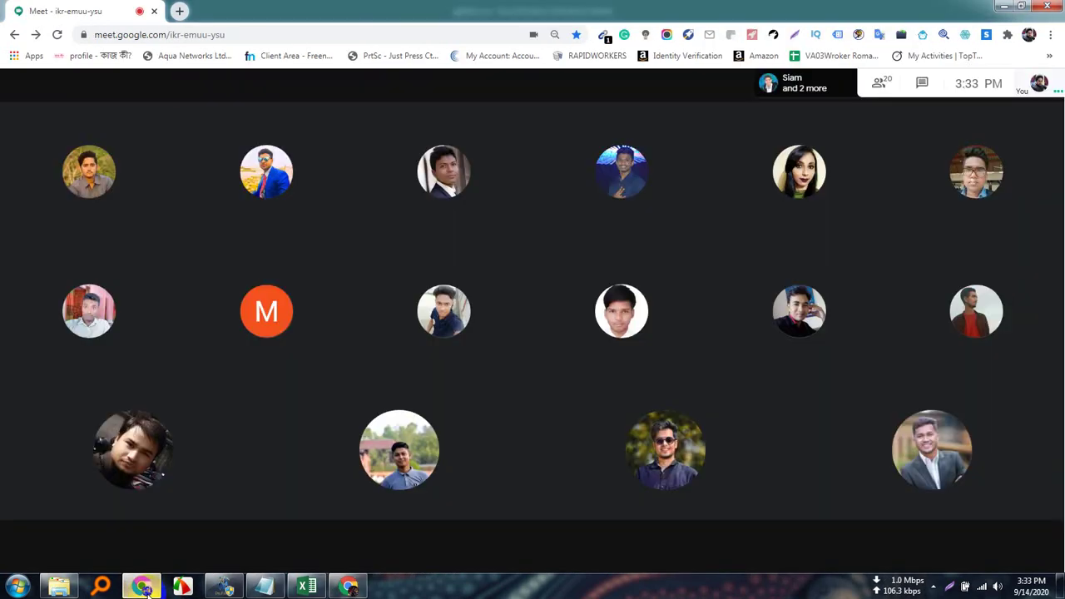
# Share the entire screen in Meet, then switch to the Instagram Chrome window.
pyautogui.click(982, 542)
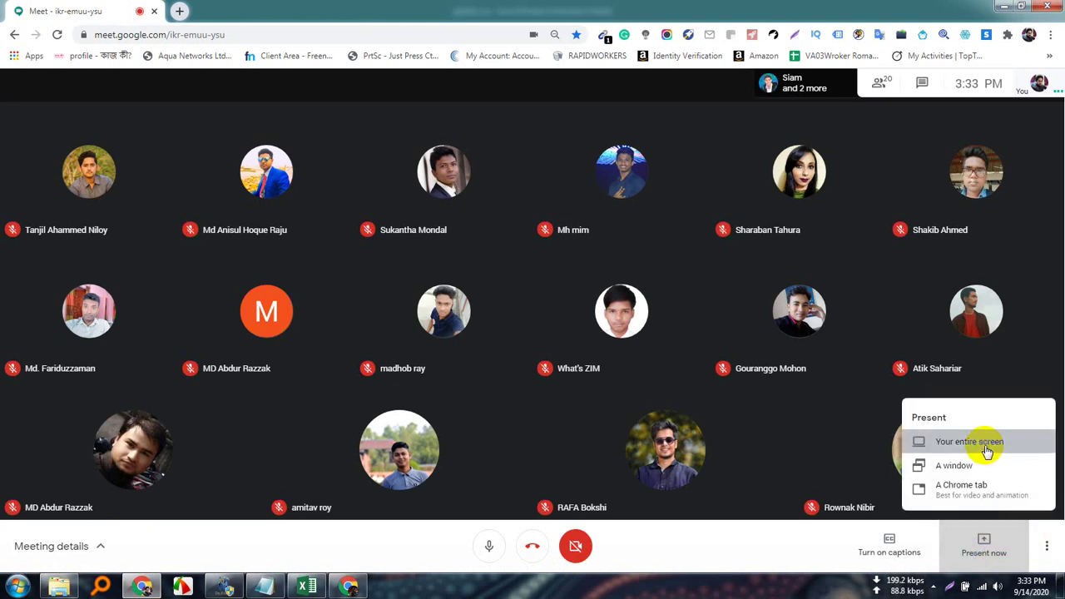
pyautogui.click(986, 449)
pyautogui.click(470, 202)
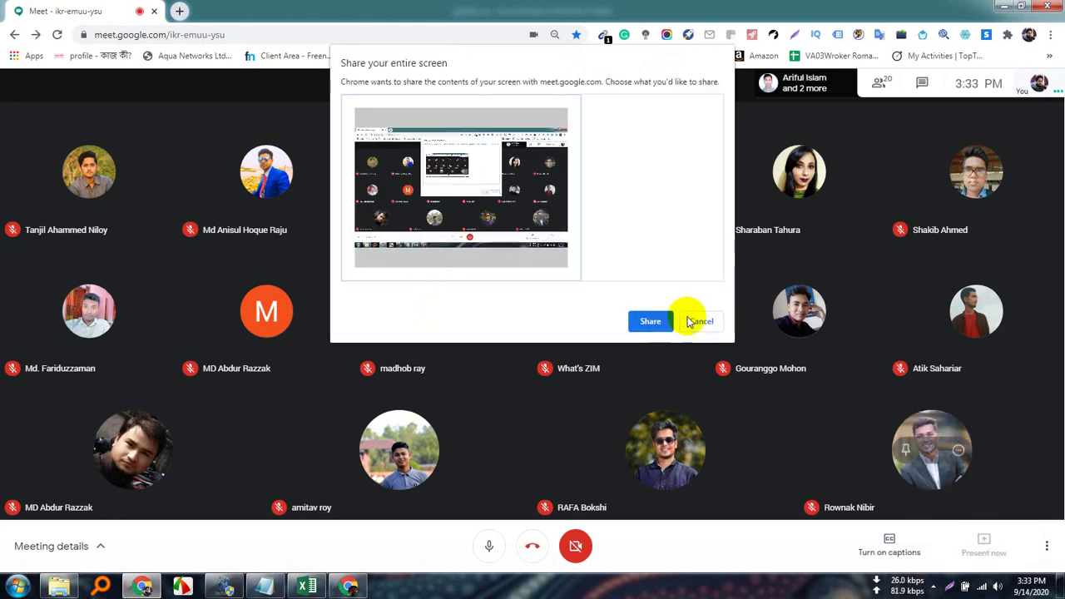
pyautogui.click(652, 321)
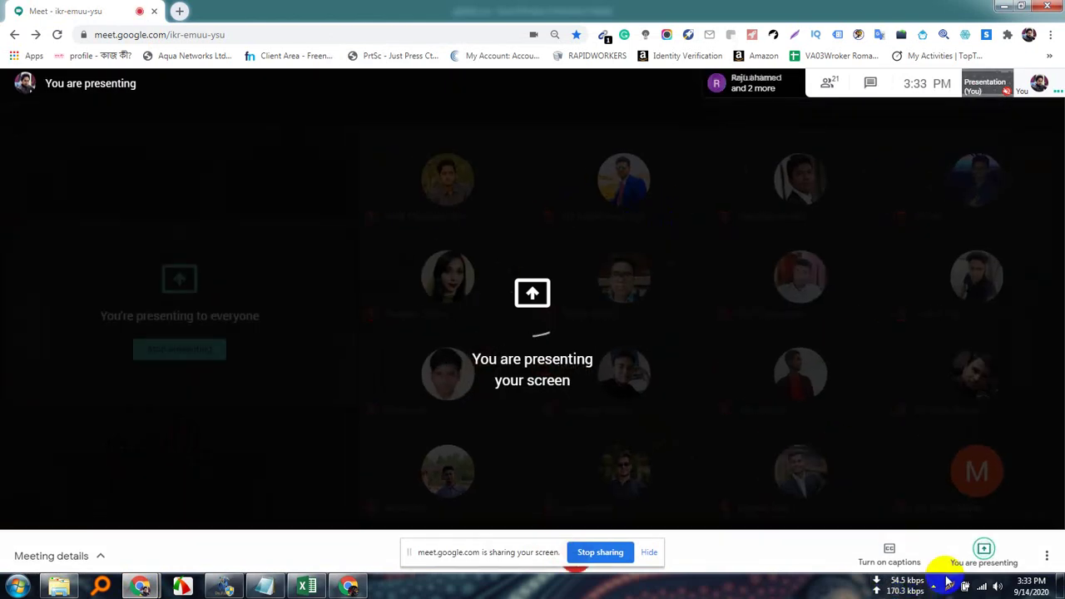
pyautogui.click(932, 585)
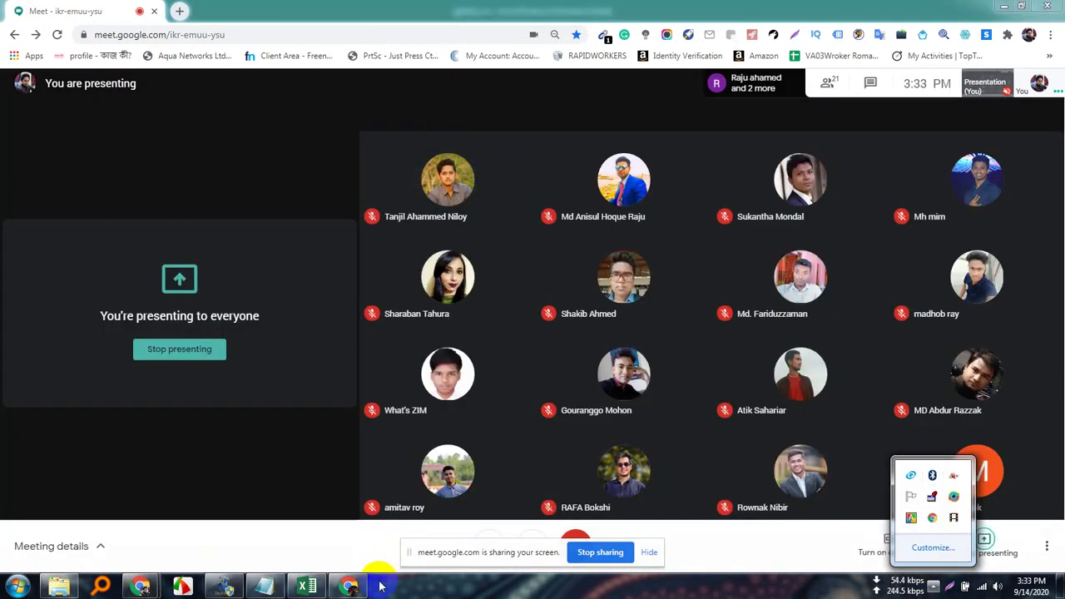
pyautogui.click(349, 587)
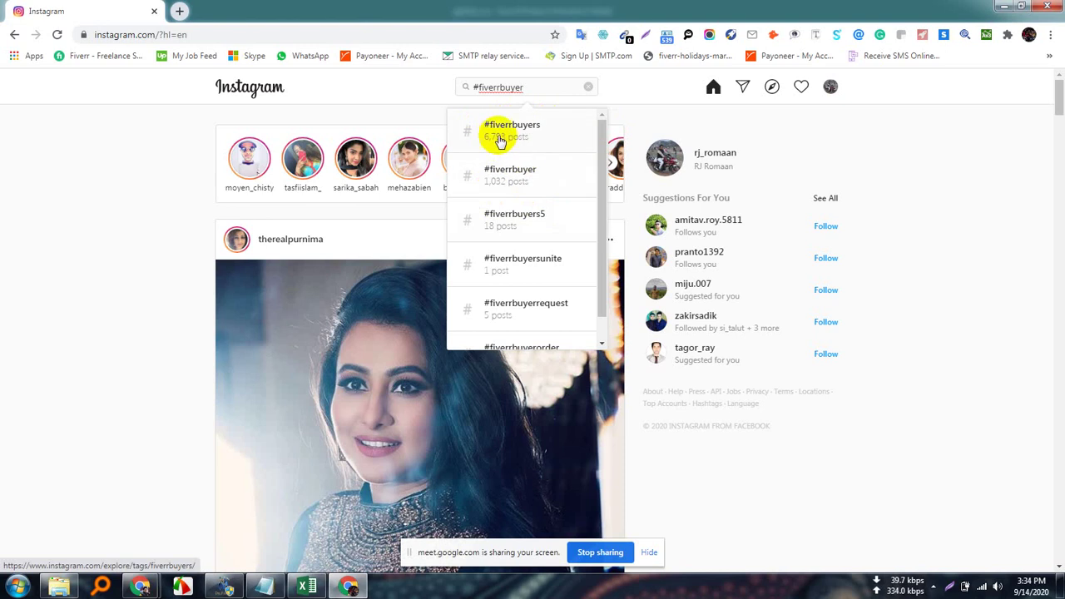
# Open the #fiverrbuyers page, browse its posts, and open the top cat painting post.
pyautogui.click(509, 136)
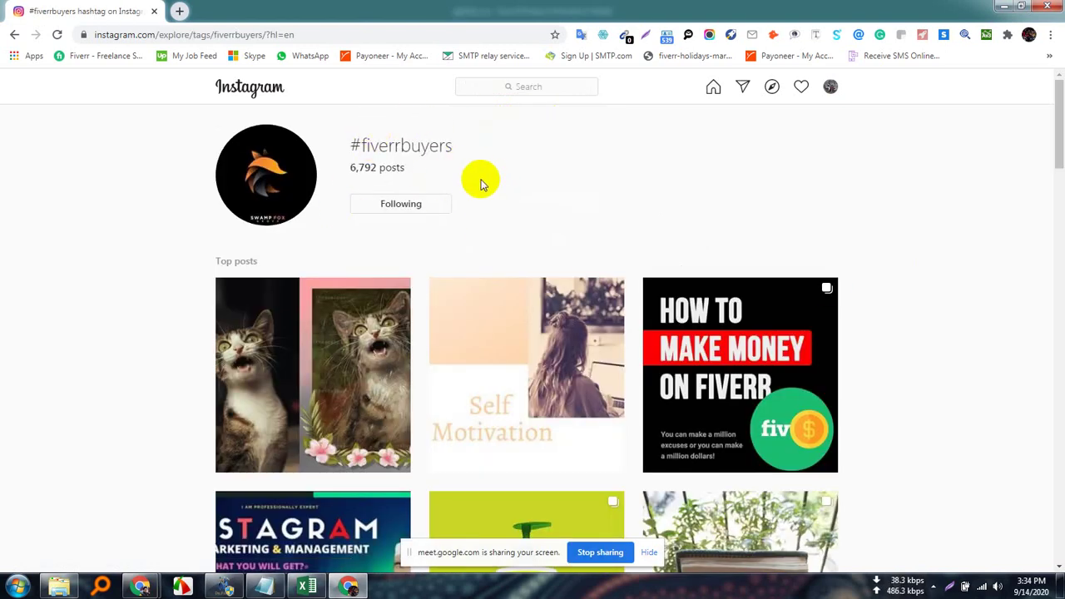
pyautogui.scroll(-8, 416, 416)
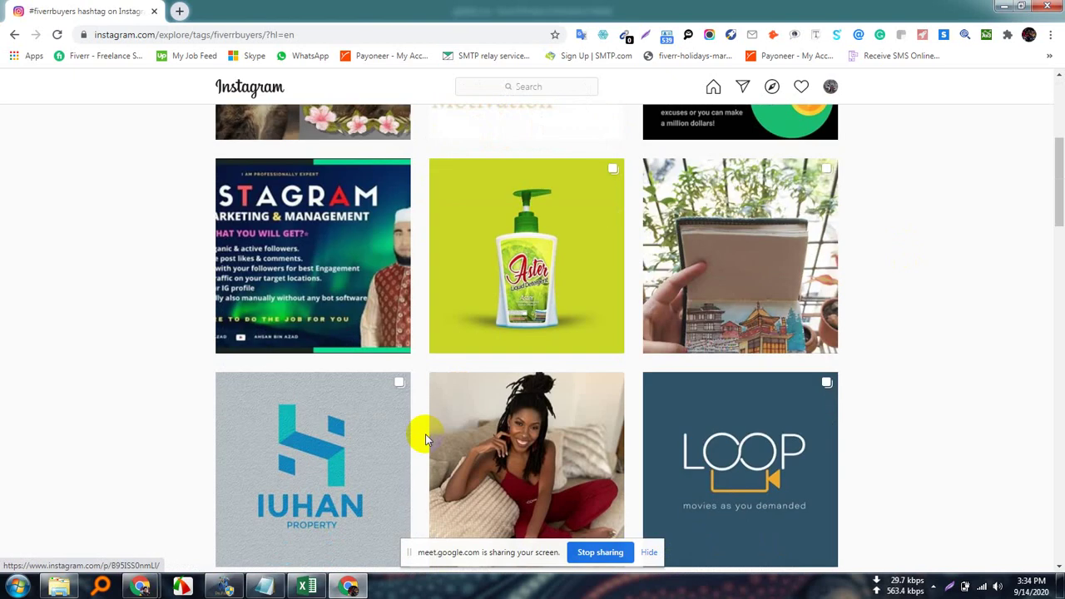
pyautogui.scroll(-15, 414, 382)
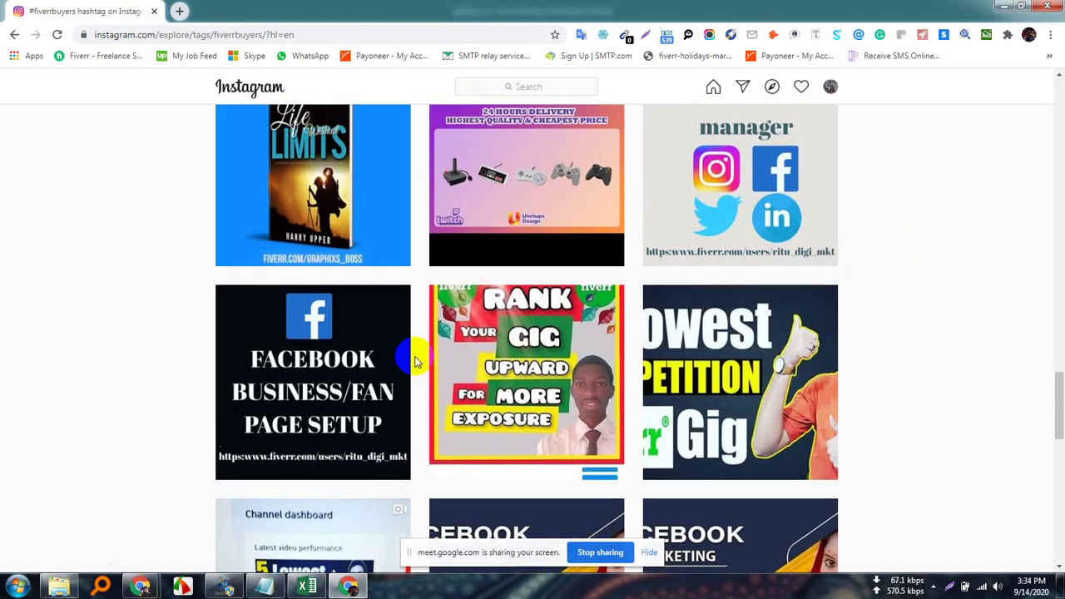
pyautogui.scroll(10, 421, 345)
pyautogui.scroll(10, 421, 341)
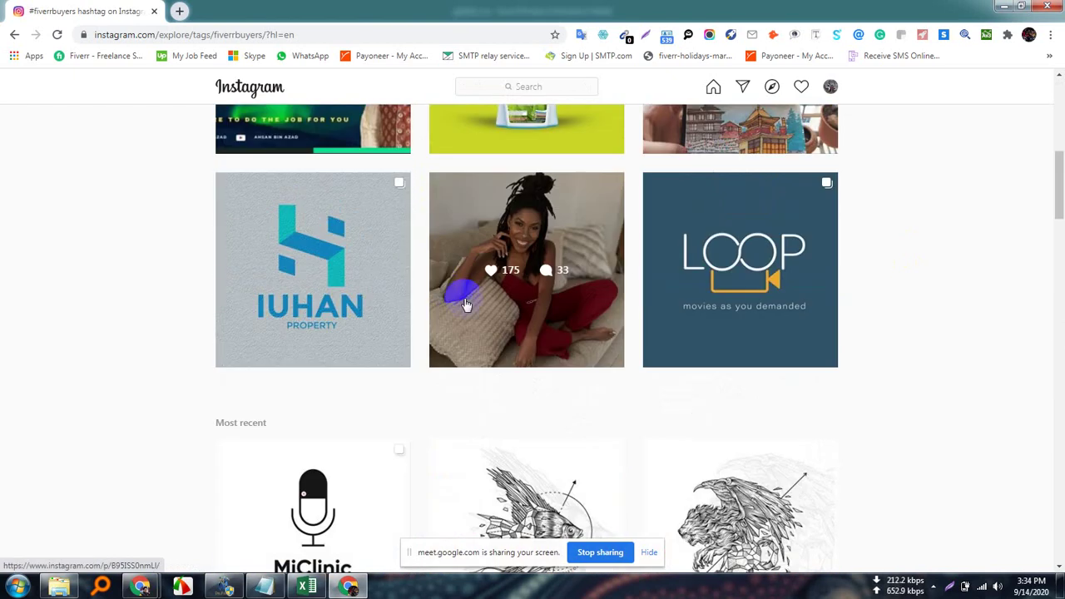
pyautogui.scroll(-3, 437, 291)
pyautogui.scroll(8, 442, 287)
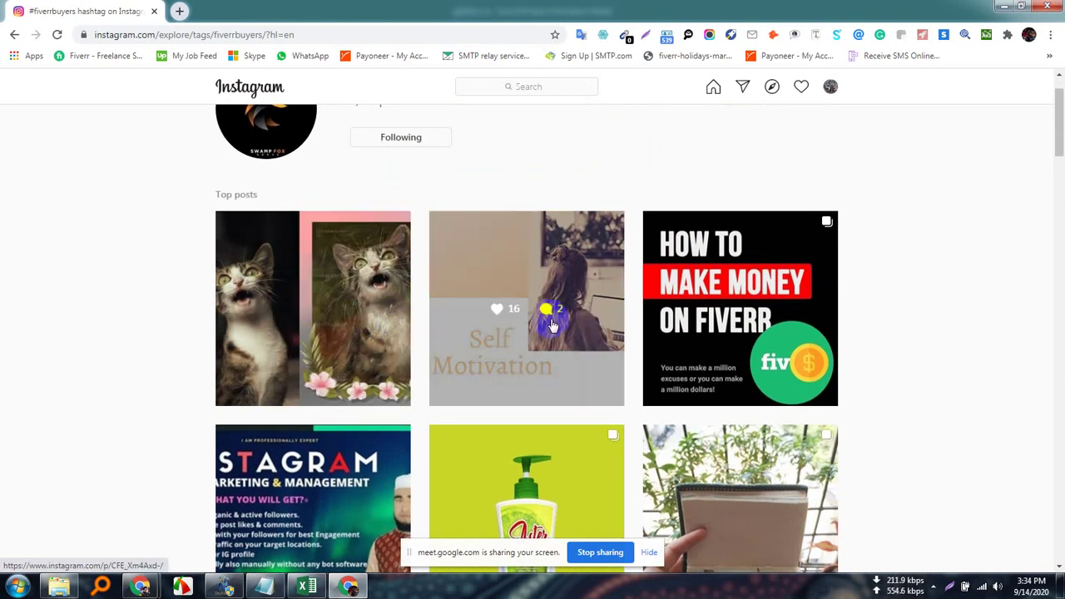
pyautogui.click(312, 327)
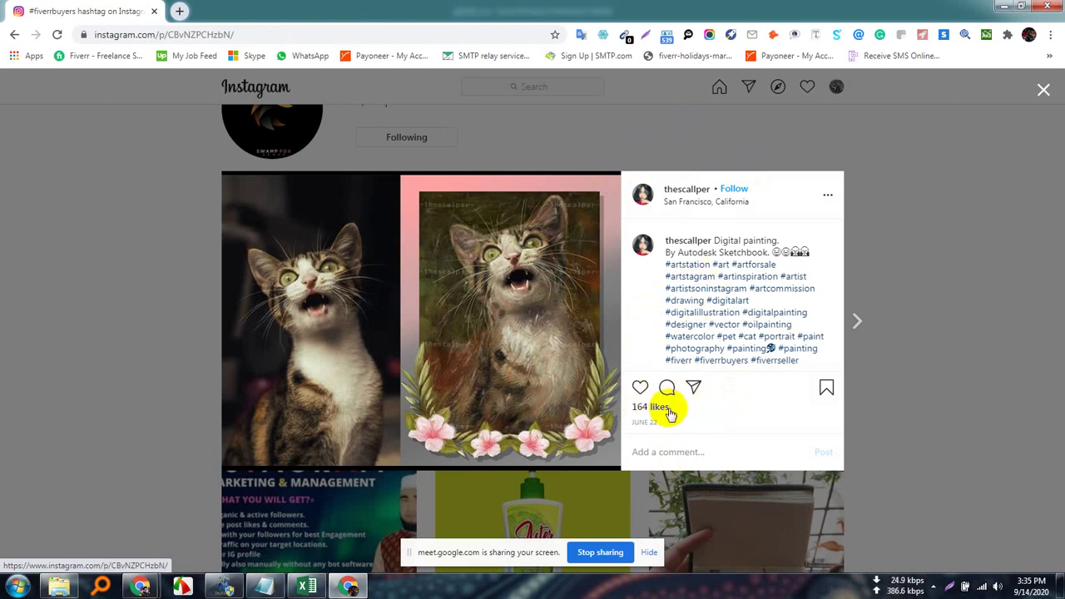
# Browse the accounts that liked the cat painting post, then close the likes list.
pyautogui.click(652, 407)
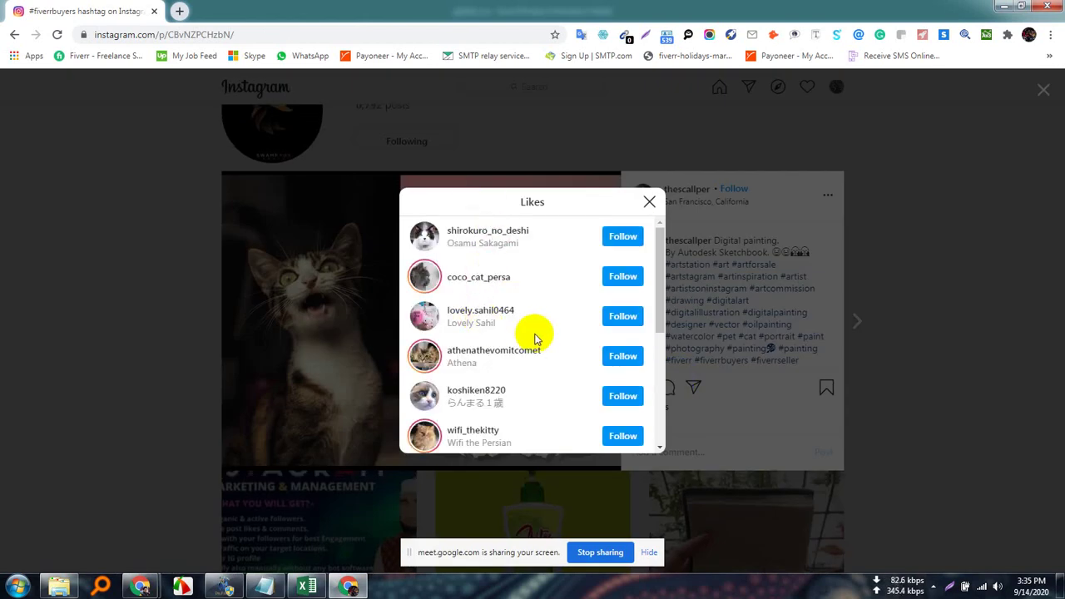
pyautogui.scroll(-10, 507, 332)
pyautogui.scroll(-10, 513, 353)
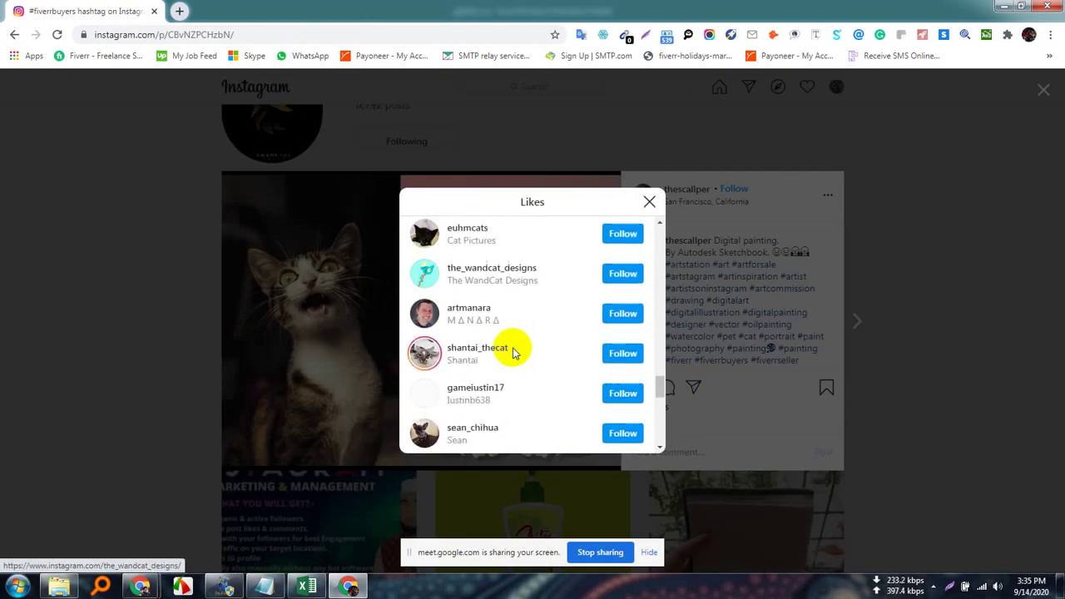
pyautogui.scroll(-10, 514, 354)
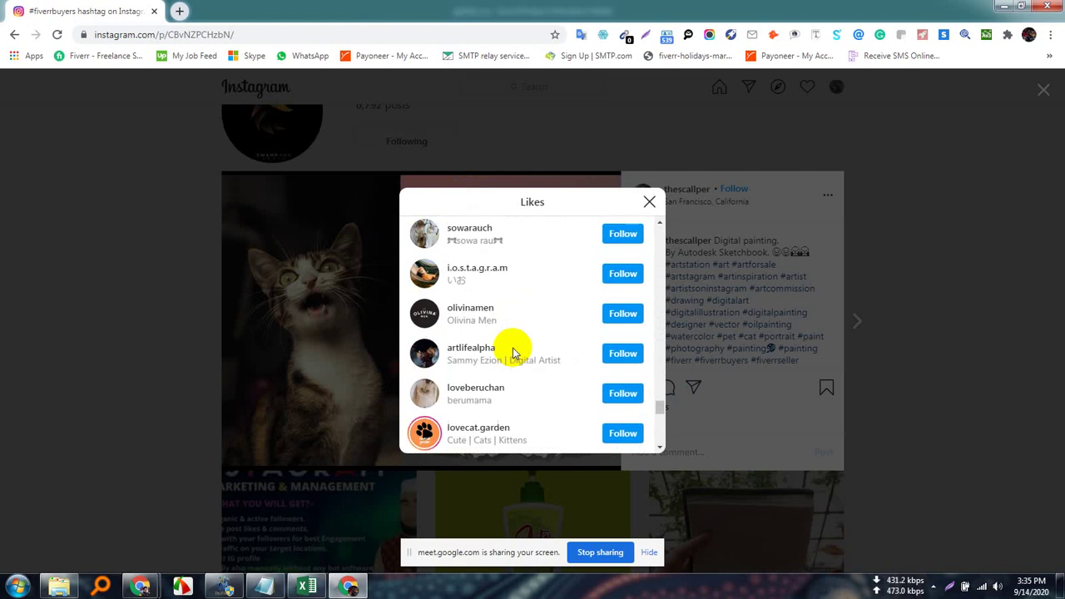
pyautogui.scroll(-10, 517, 358)
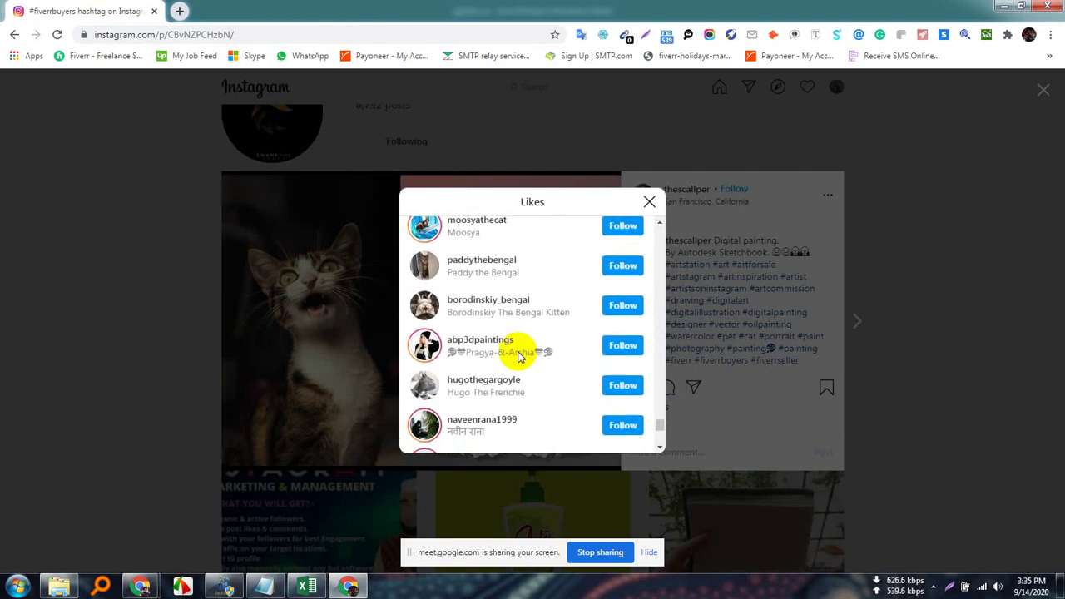
pyautogui.scroll(-5, 517, 361)
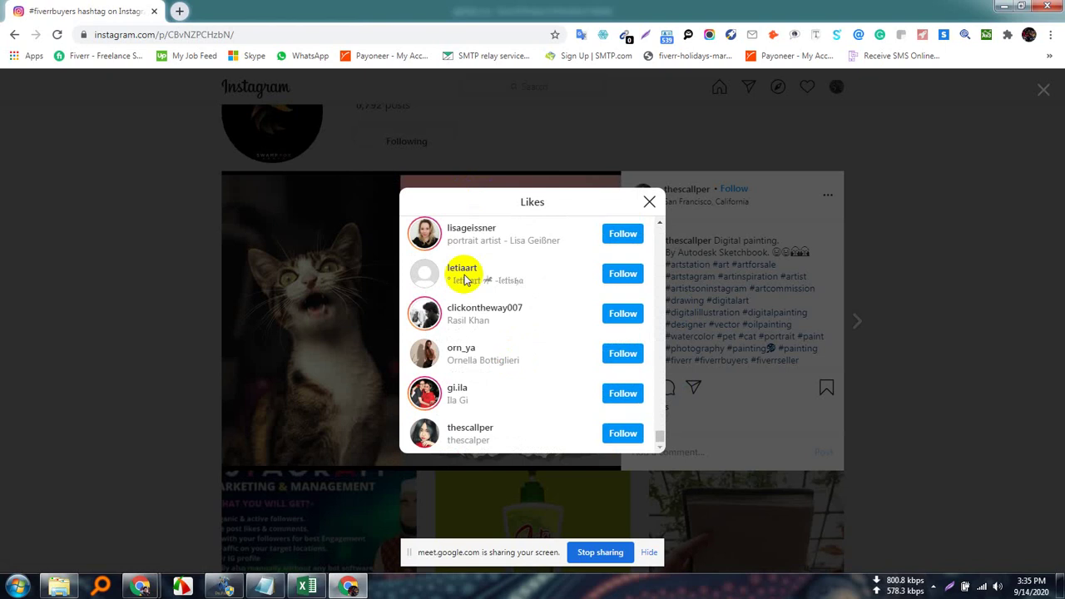
pyautogui.click(649, 204)
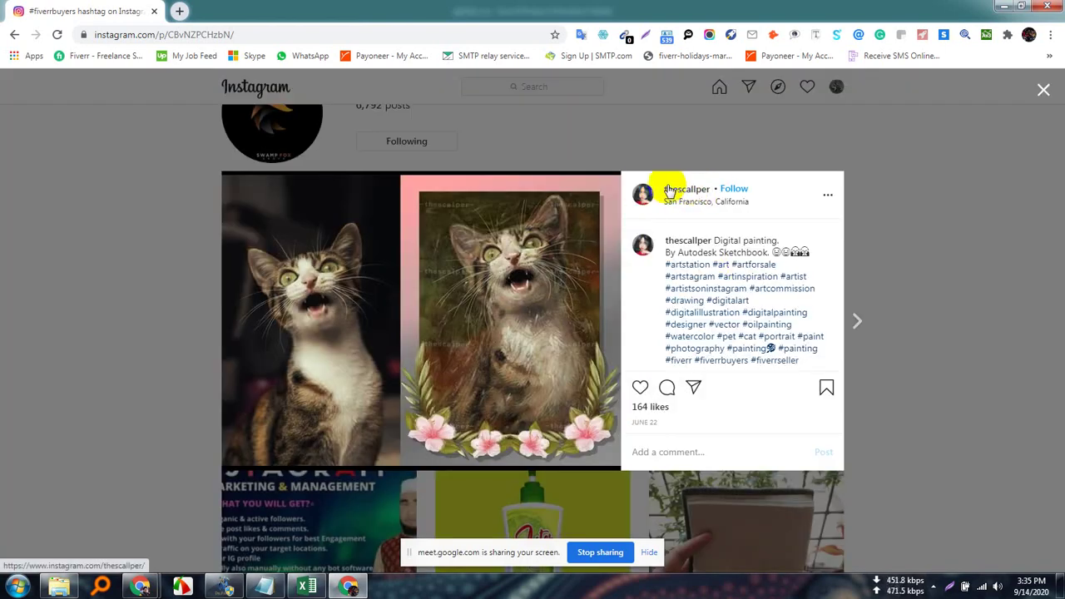
# View the poster's profile, highlighting its 1,668 followers and 465 following, then open a new tab.
pyautogui.click(695, 191)
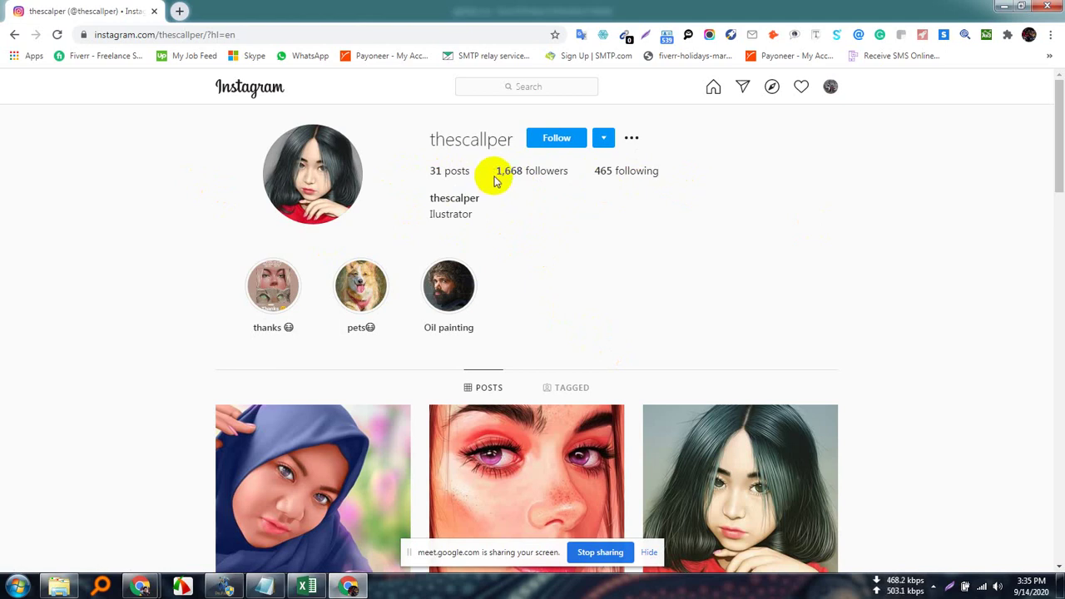
pyautogui.moveTo(494, 176)
pyautogui.mouseDown()
pyautogui.moveTo(558, 178)
pyautogui.moveTo(499, 163)
pyautogui.mouseUp()
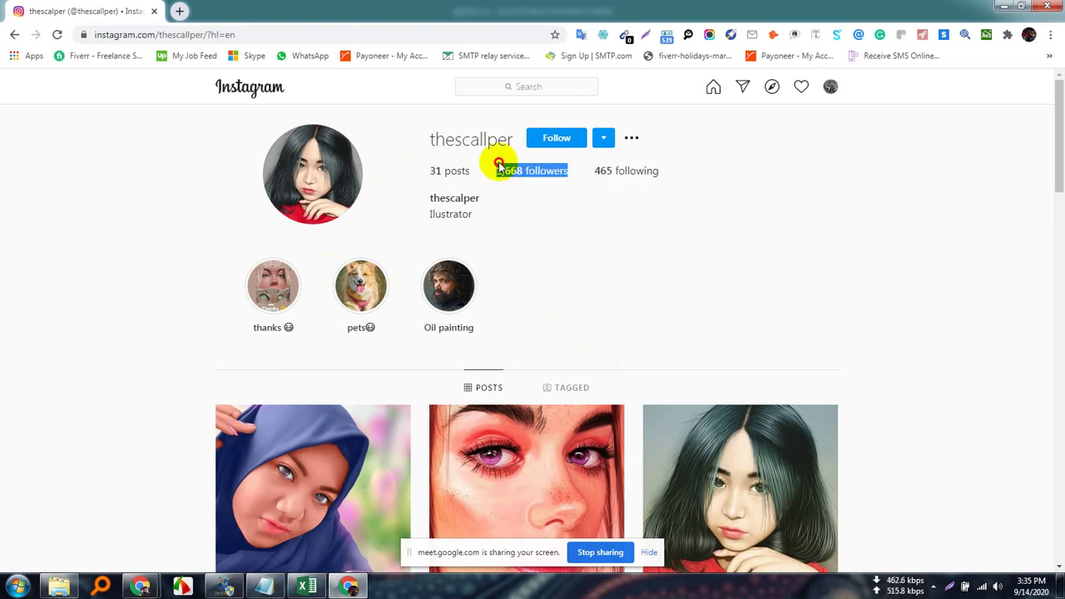
pyautogui.click(557, 208)
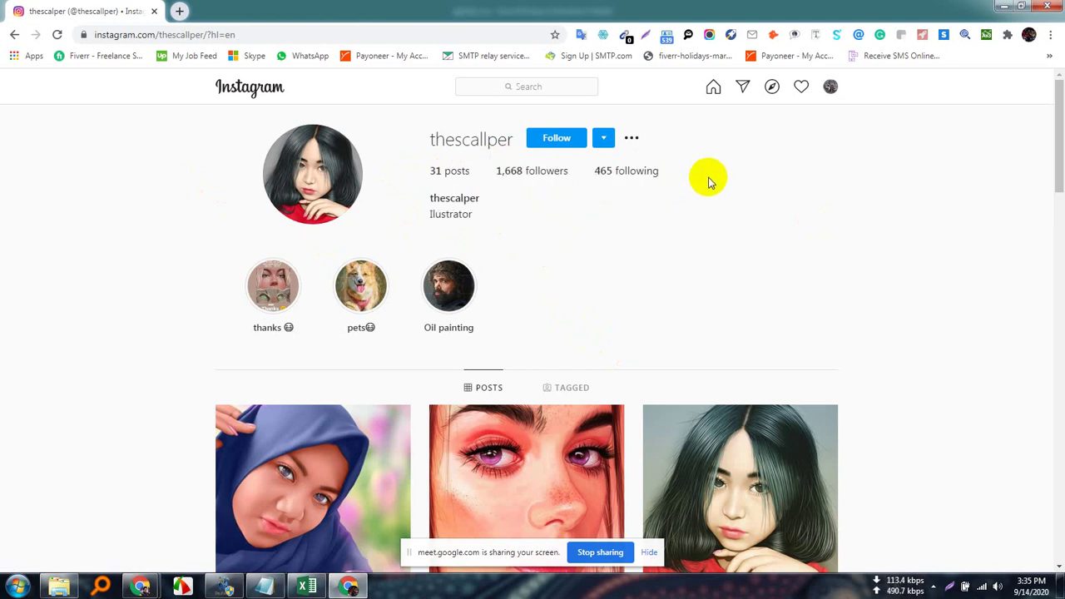
pyautogui.moveTo(677, 177); pyautogui.dragTo(589, 171)
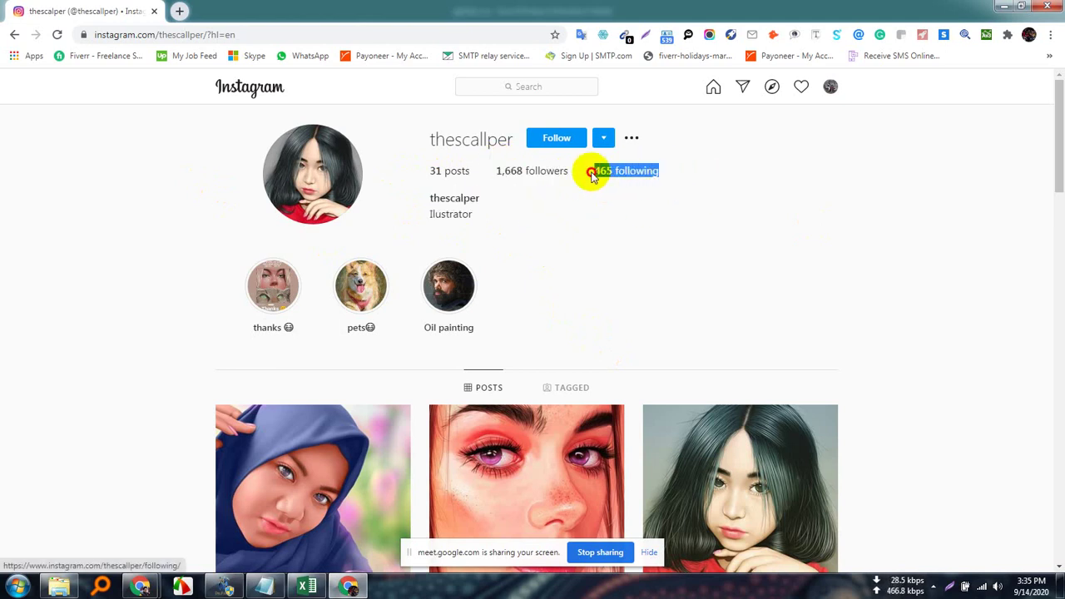
pyautogui.click(602, 245)
pyautogui.scroll(-5, 568, 322)
pyautogui.scroll(5, 568, 322)
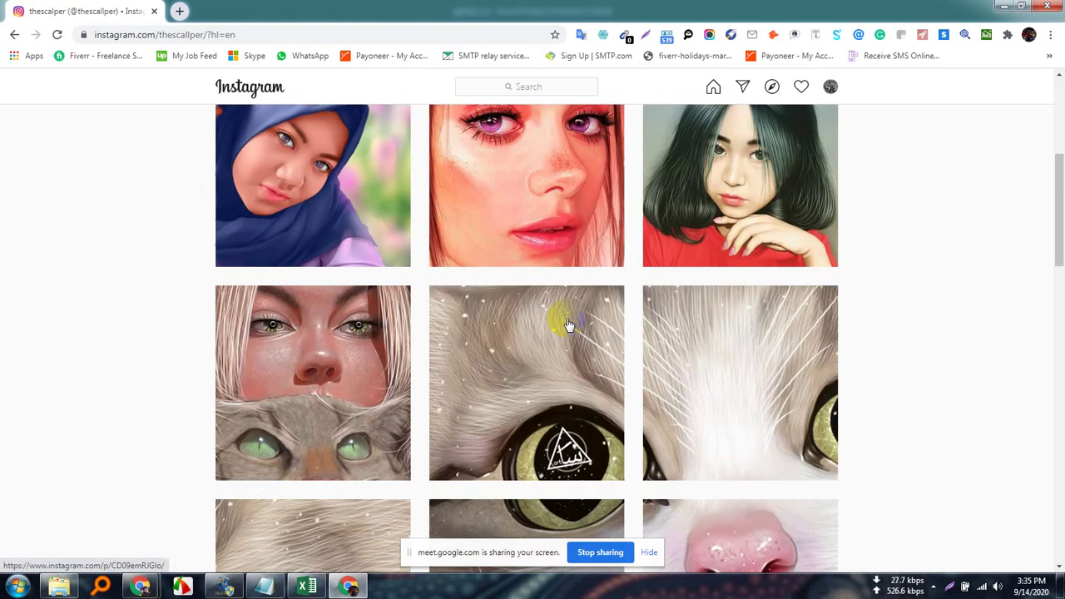
pyautogui.click(180, 11)
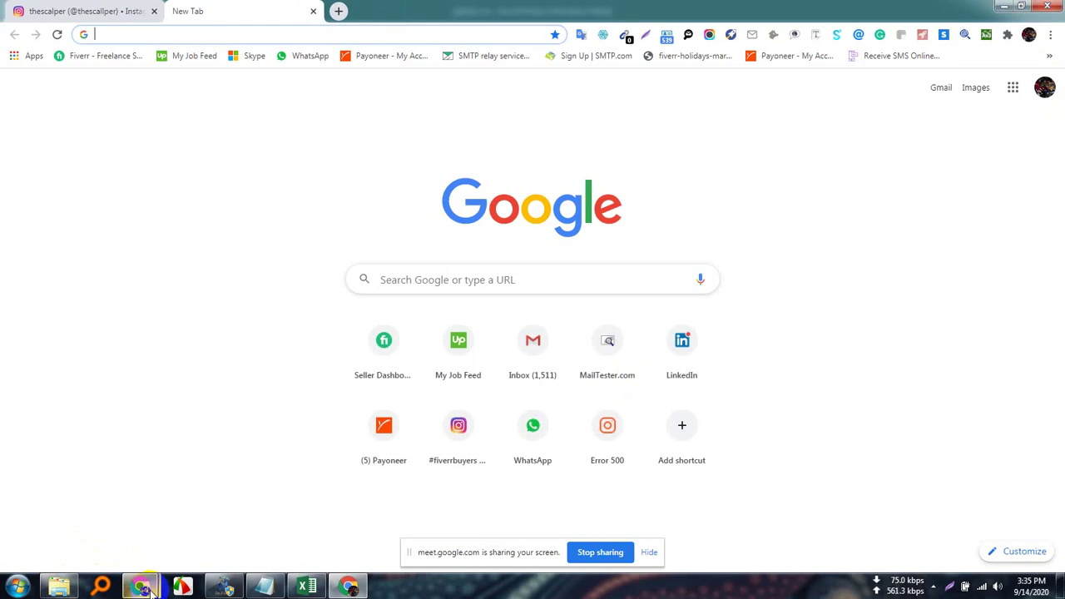
# In the Meet Chrome window, load the saved piwox influencer search bookmark in a new tab.
pyautogui.moveTo(149, 562)
pyautogui.click(128, 518)
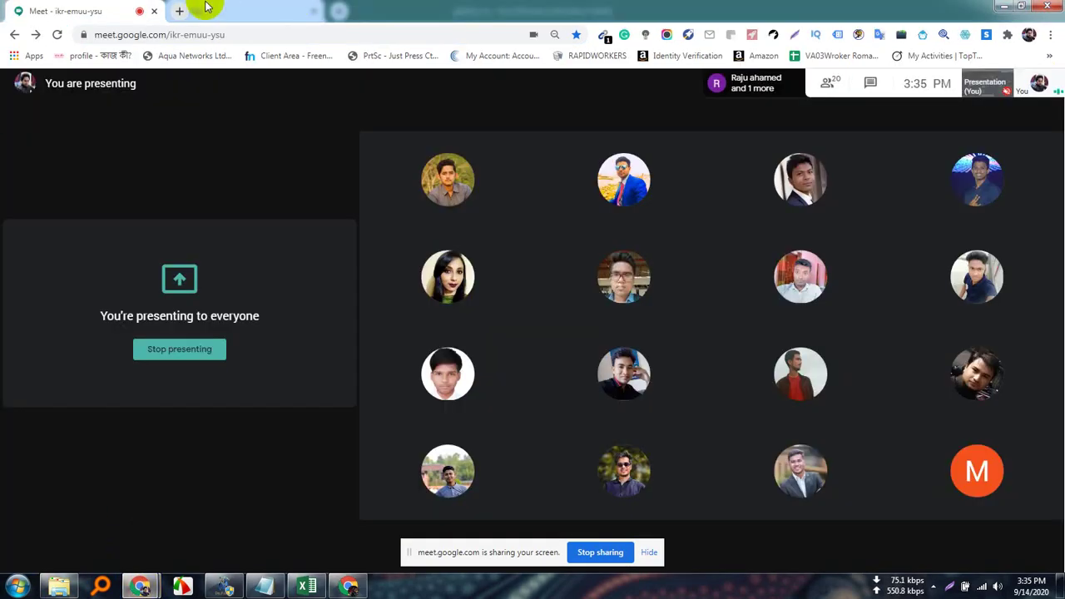
pyautogui.click(180, 10)
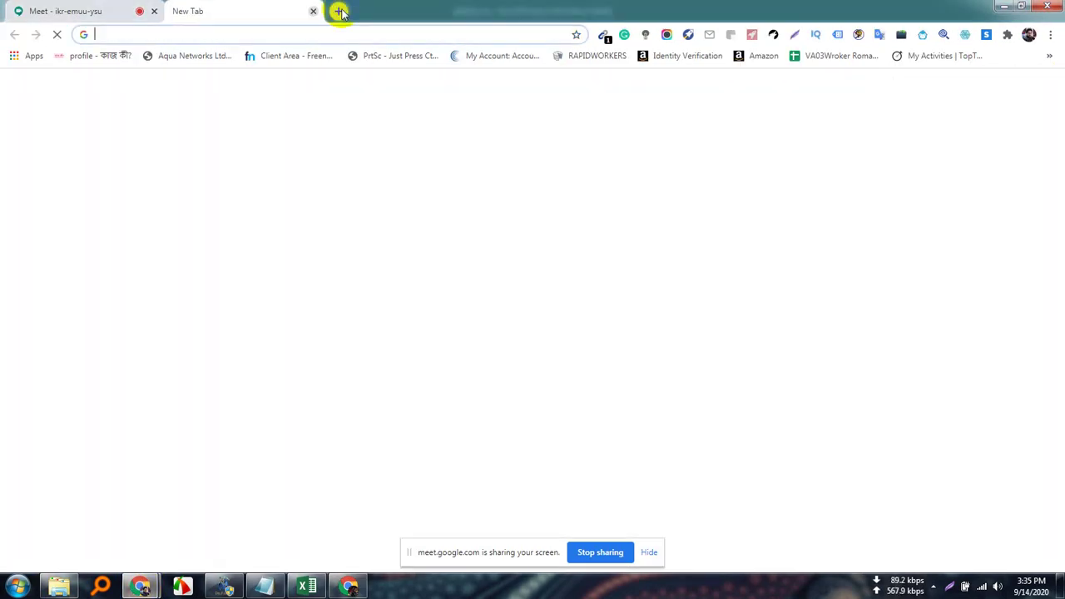
pyautogui.click(1049, 56)
pyautogui.scroll(-10, 924, 550)
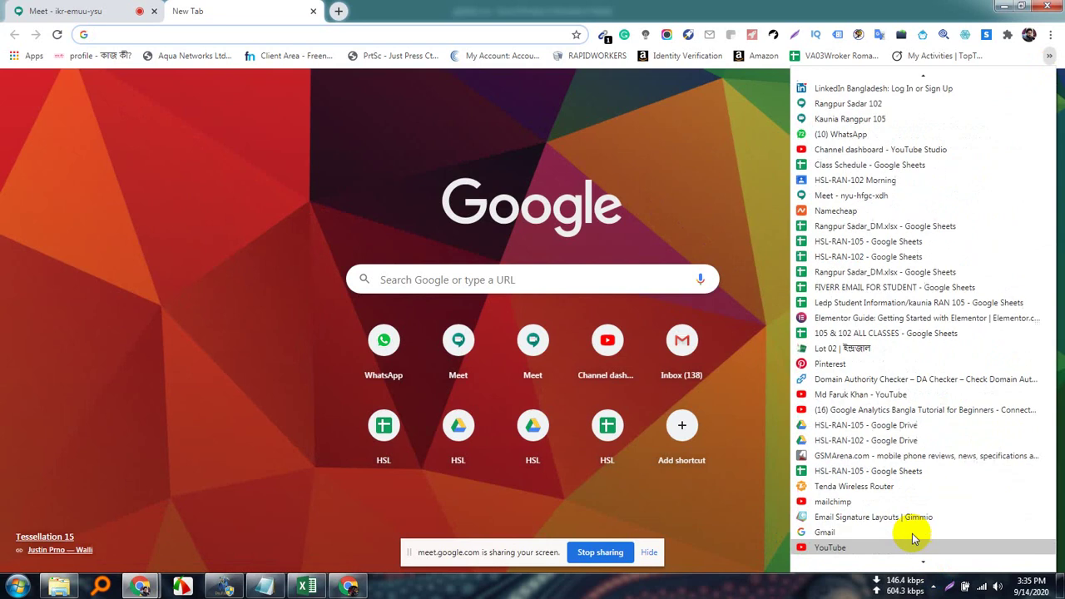
pyautogui.click(1049, 58)
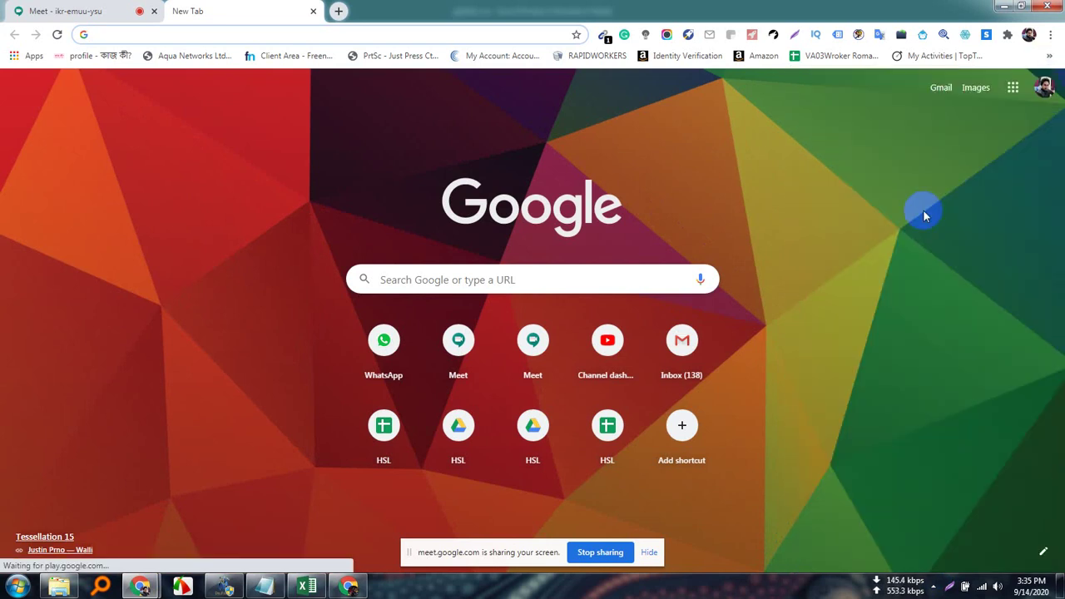
pyautogui.click(1049, 56)
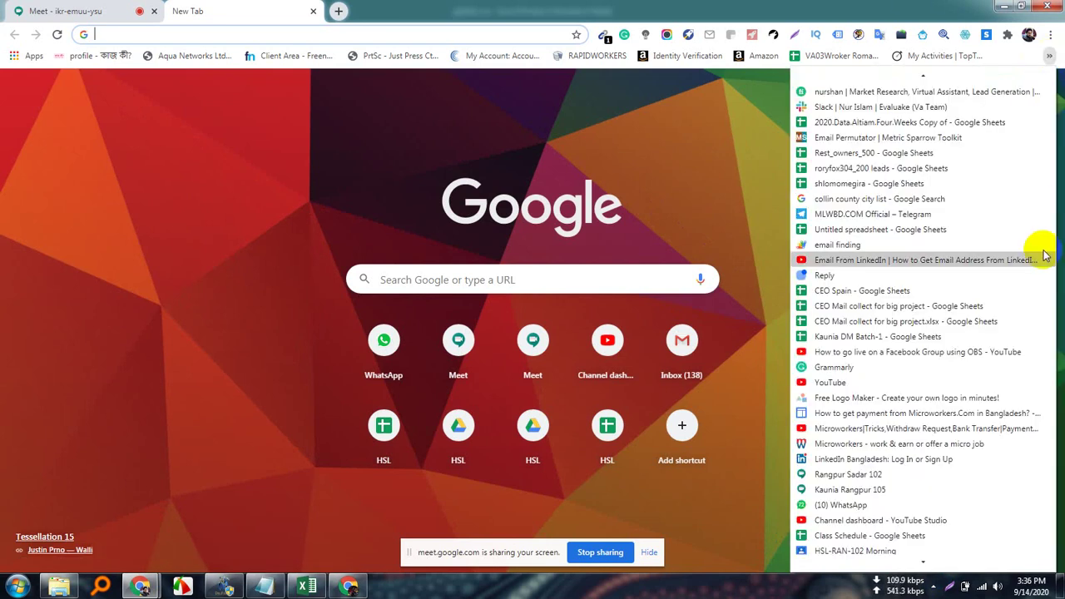
pyautogui.scroll(-15, 1024, 405)
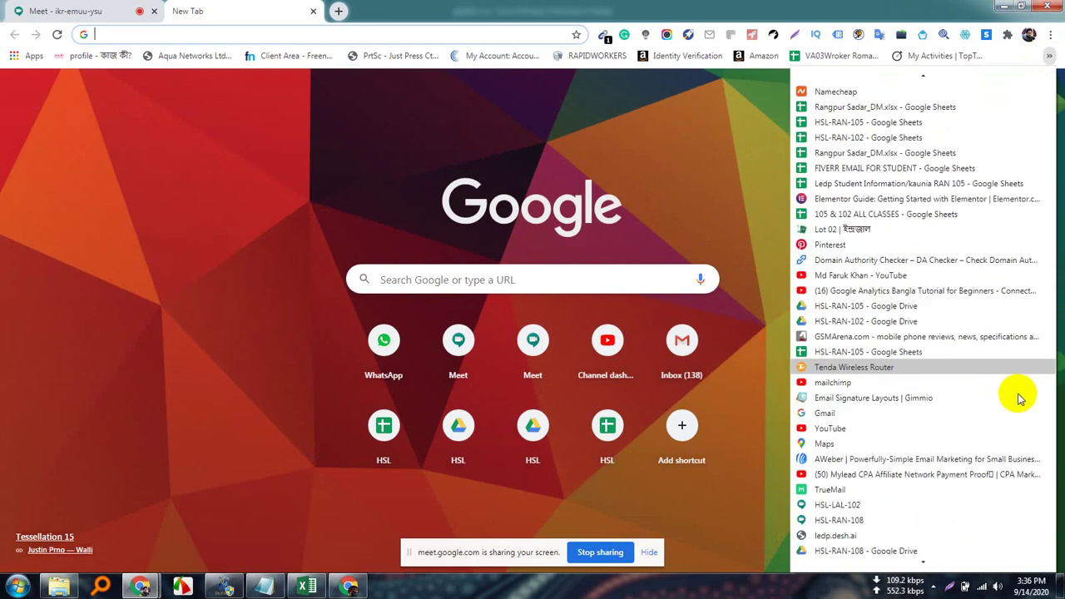
pyautogui.scroll(-3, 1020, 398)
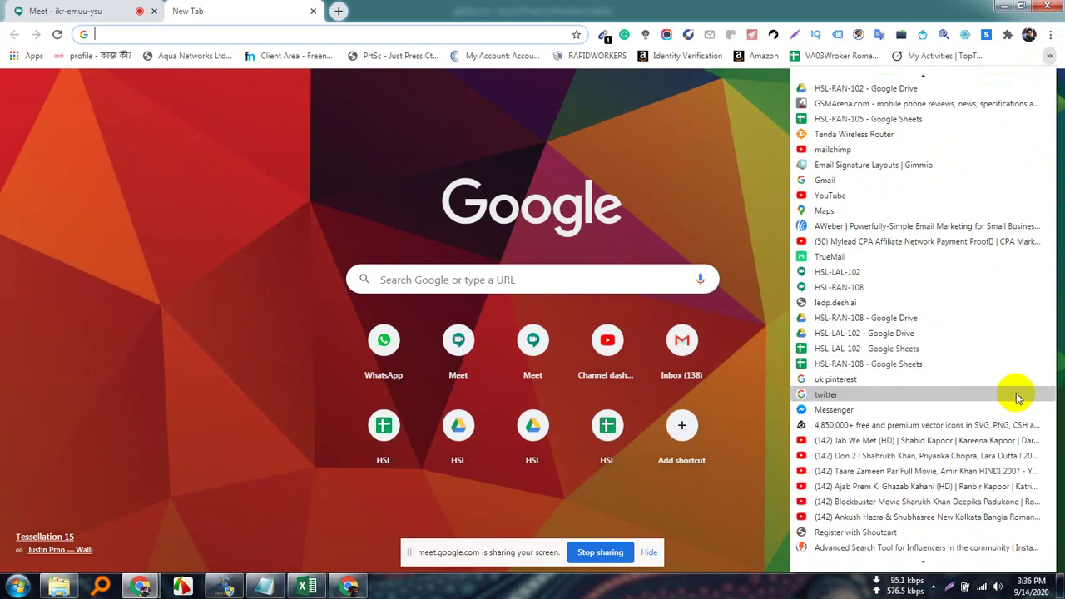
pyautogui.click(869, 549)
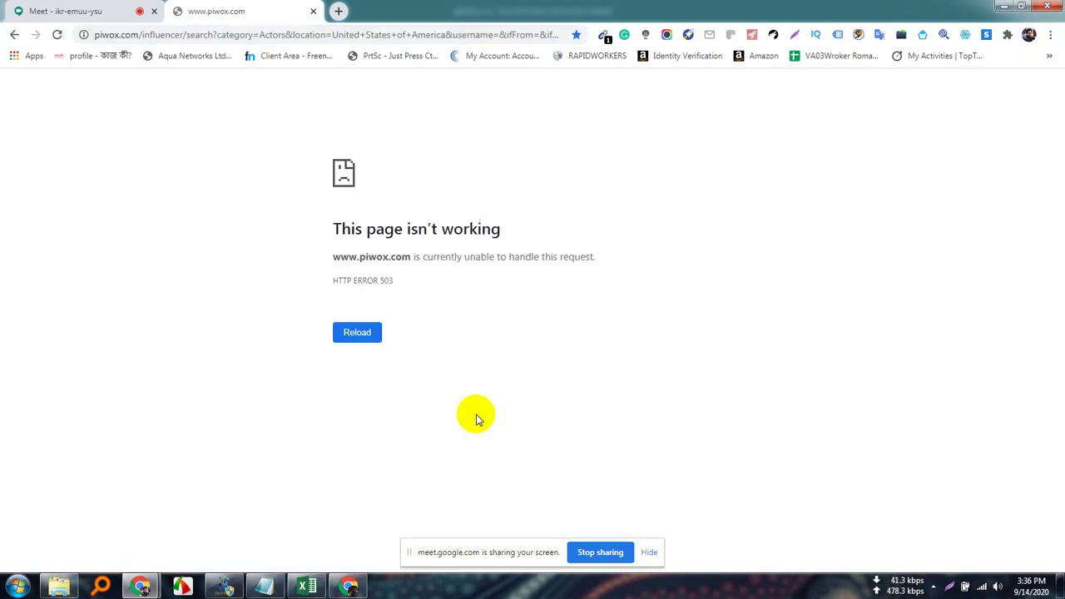
# Copy the piwox page address and open a Guest browser window.
pyautogui.click(275, 33)
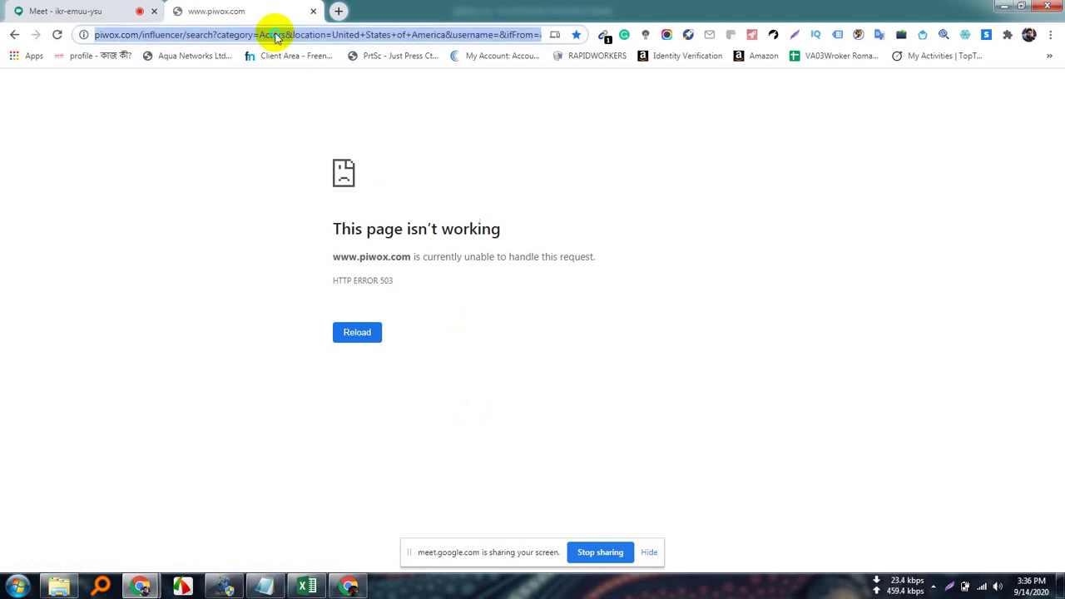
pyautogui.rightClick(277, 35)
pyautogui.click(308, 104)
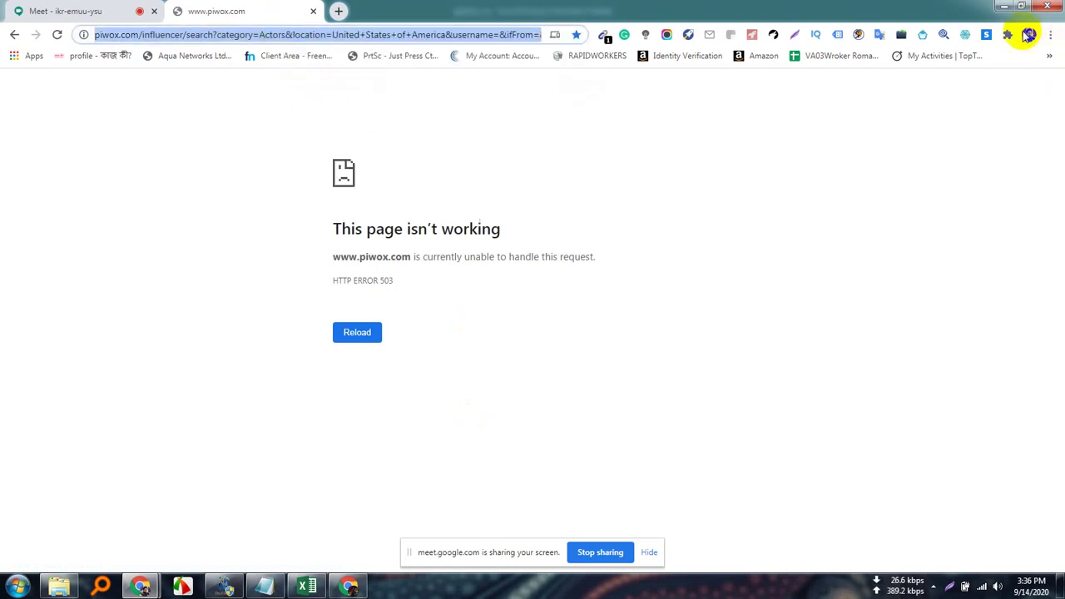
pyautogui.click(1029, 34)
pyautogui.scroll(-1, 934, 403)
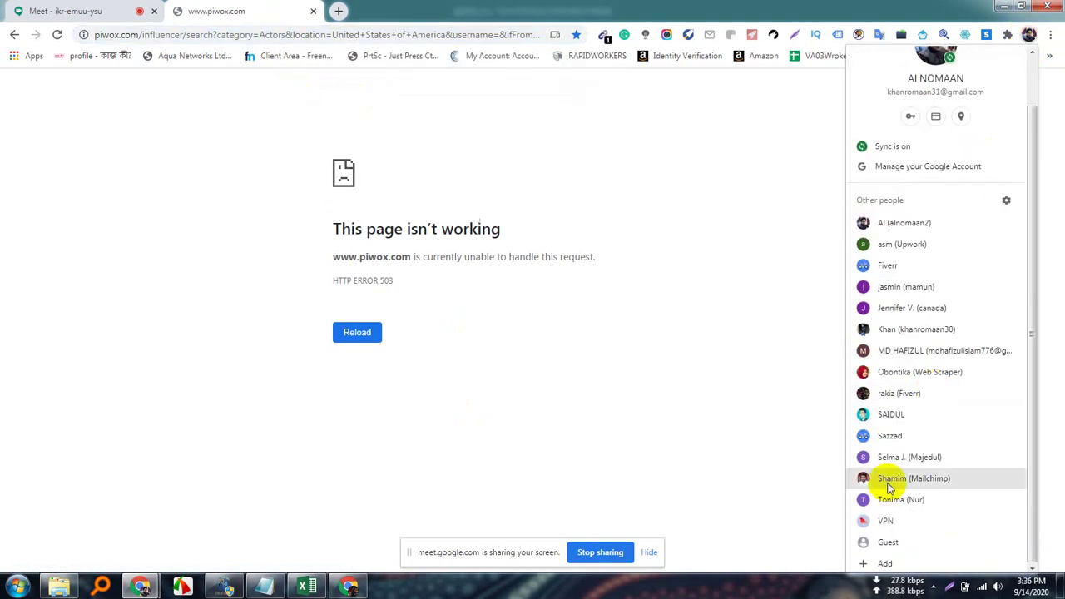
pyautogui.click(890, 541)
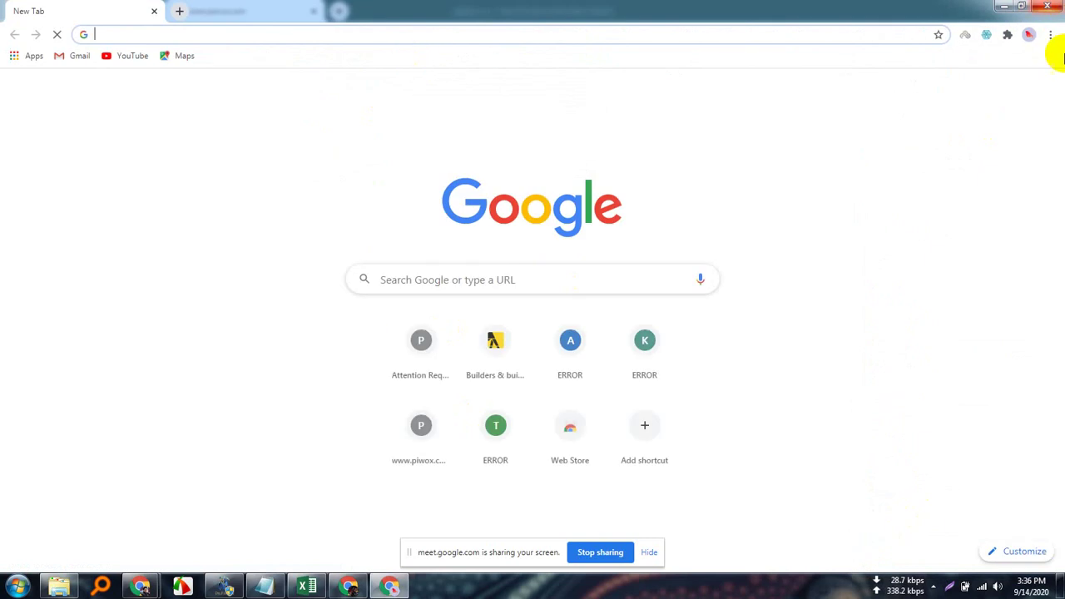
# Connect SetupVPN through the free United States location and close its panel.
pyautogui.click(965, 36)
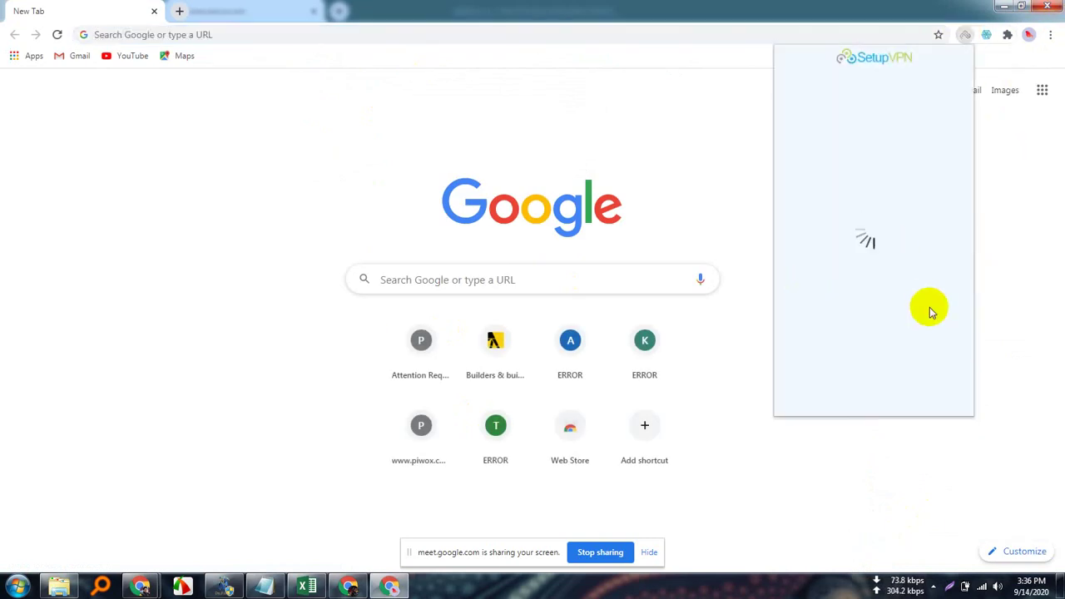
pyautogui.scroll(-3, 890, 312)
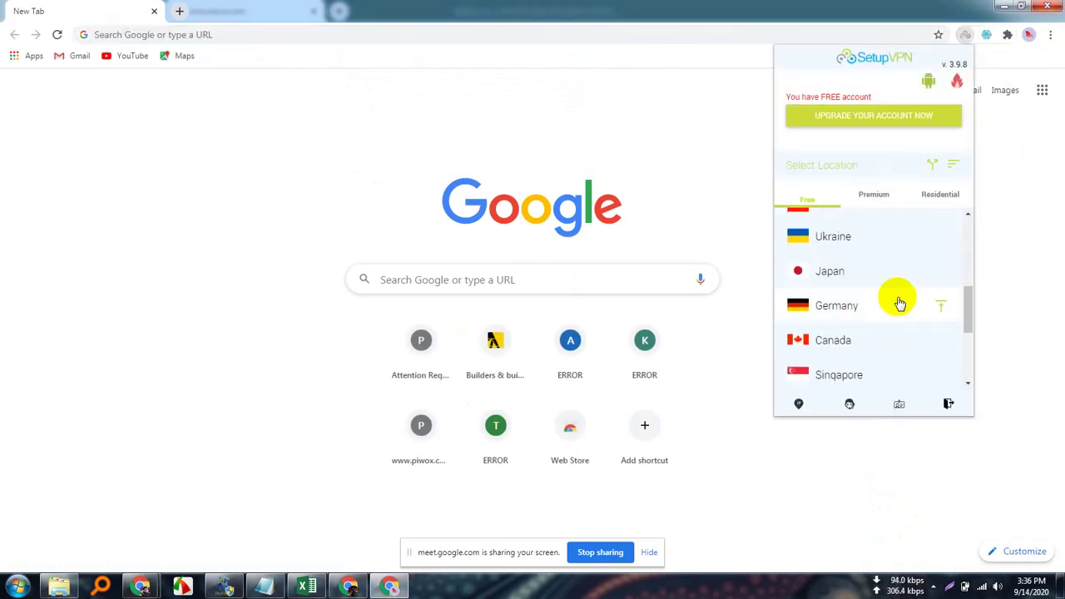
pyautogui.scroll(-1, 863, 339)
pyautogui.scroll(-1, 866, 332)
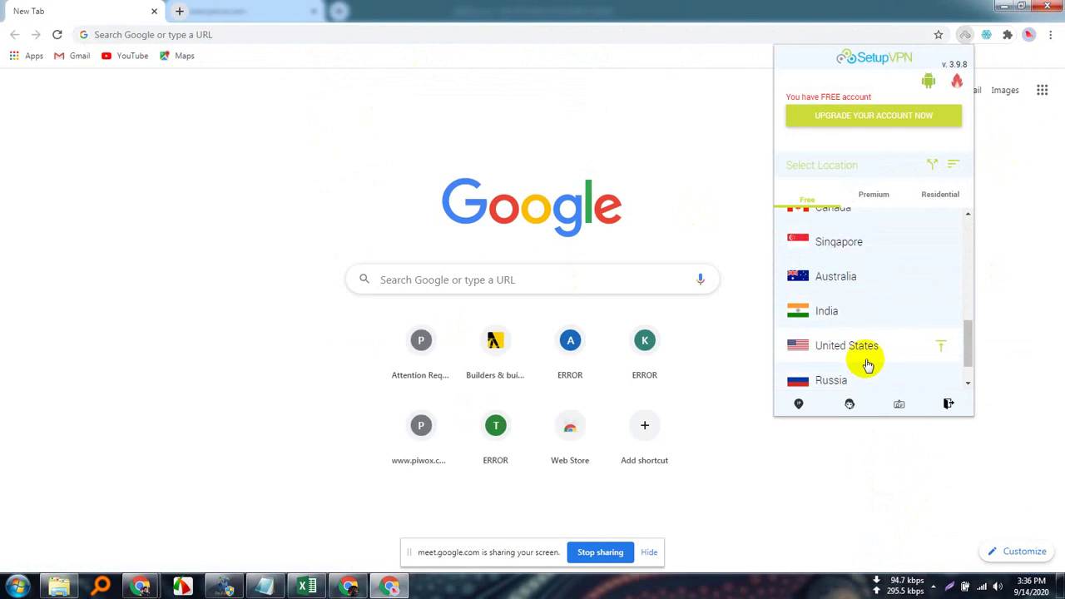
pyautogui.click(868, 359)
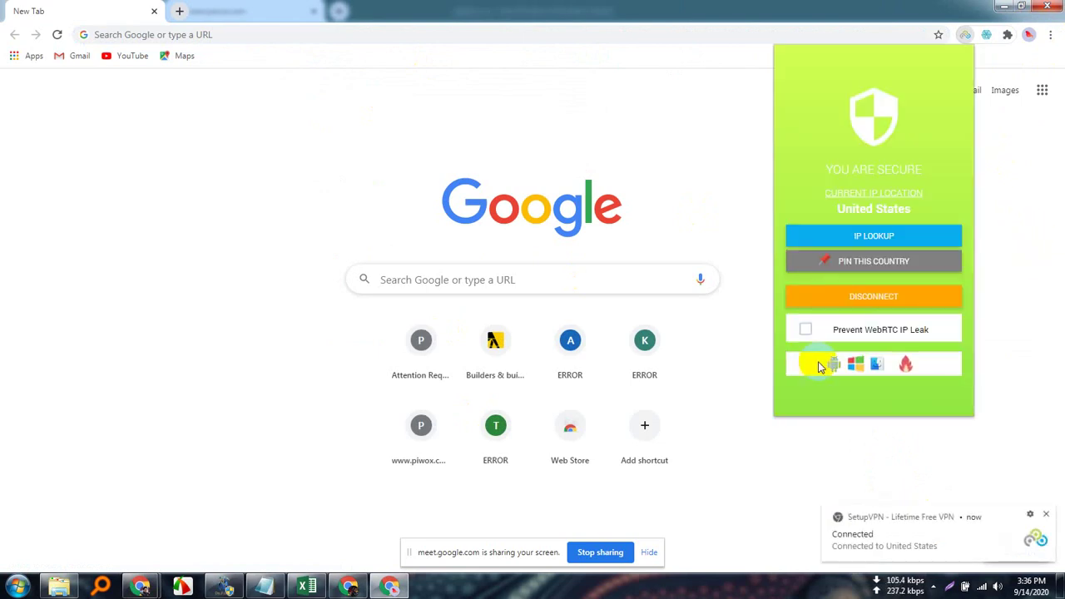
pyautogui.click(637, 155)
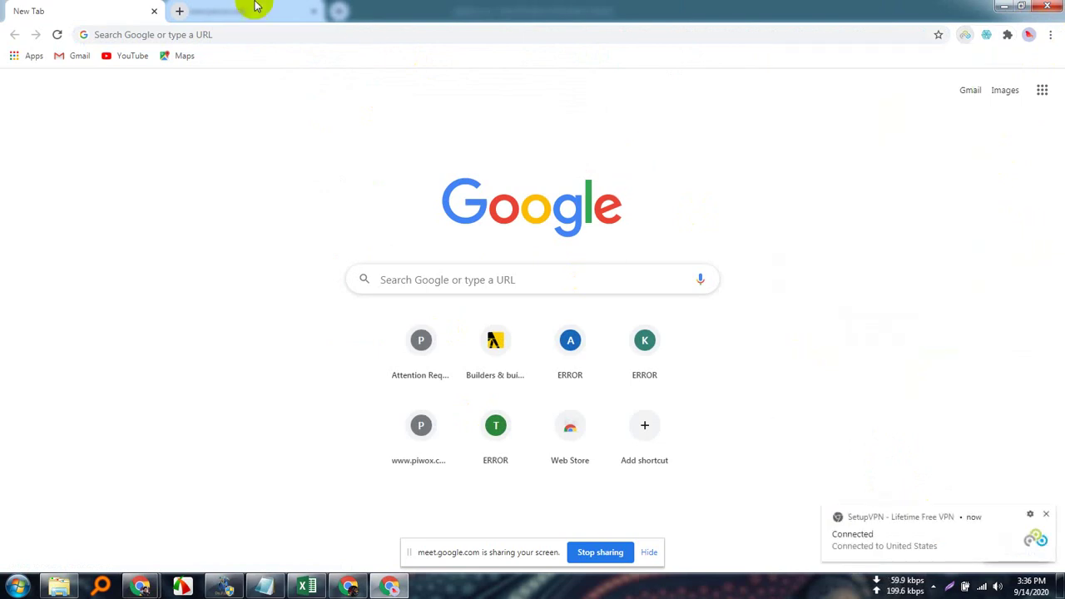
# Load the copied piwox influencer search link in a new guest-window tab.
pyautogui.click(181, 10)
pyautogui.rightClick(205, 30)
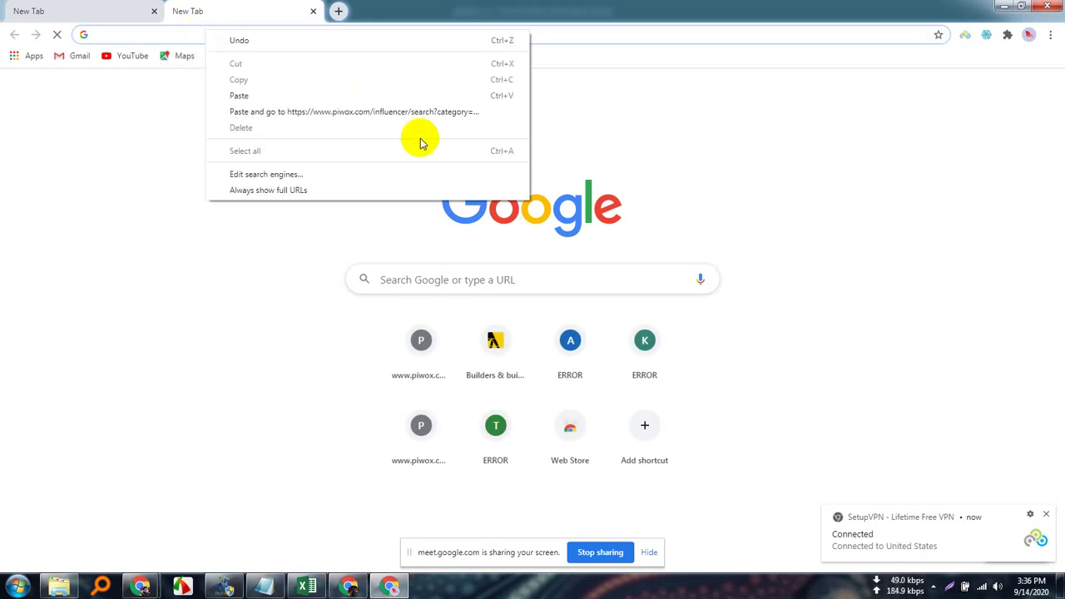
pyautogui.click(396, 110)
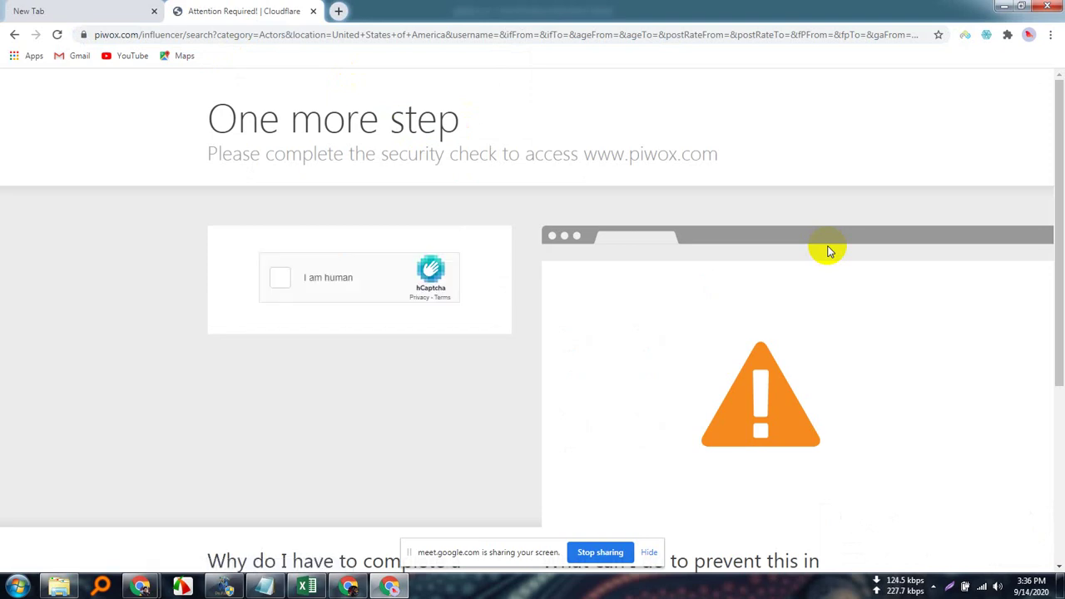
# Start the I am human check and select the four bicycle images in the first captcha round.
pyautogui.click(281, 283)
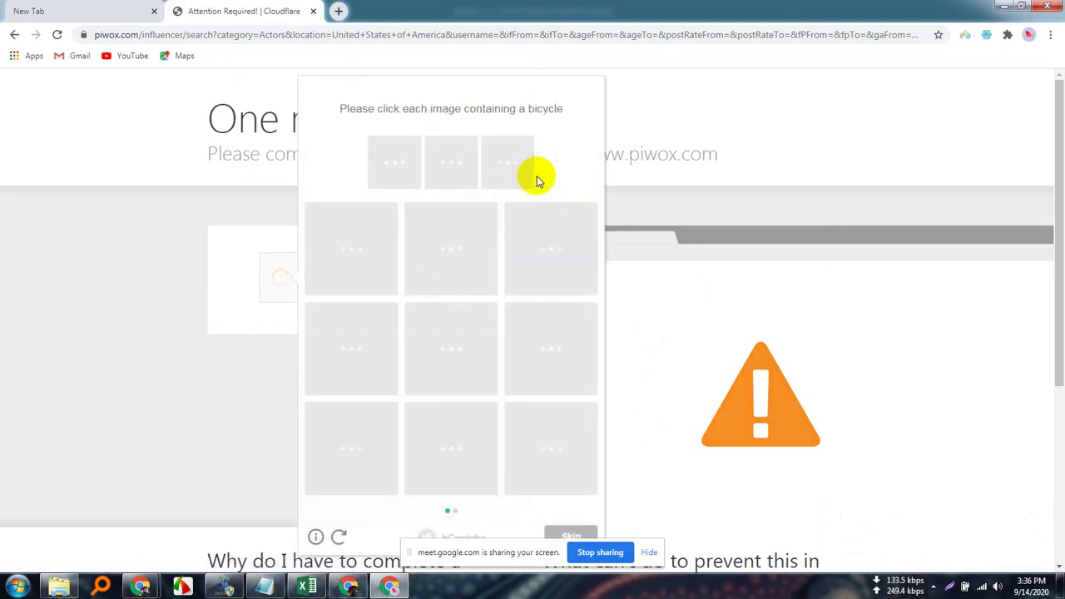
pyautogui.click(650, 552)
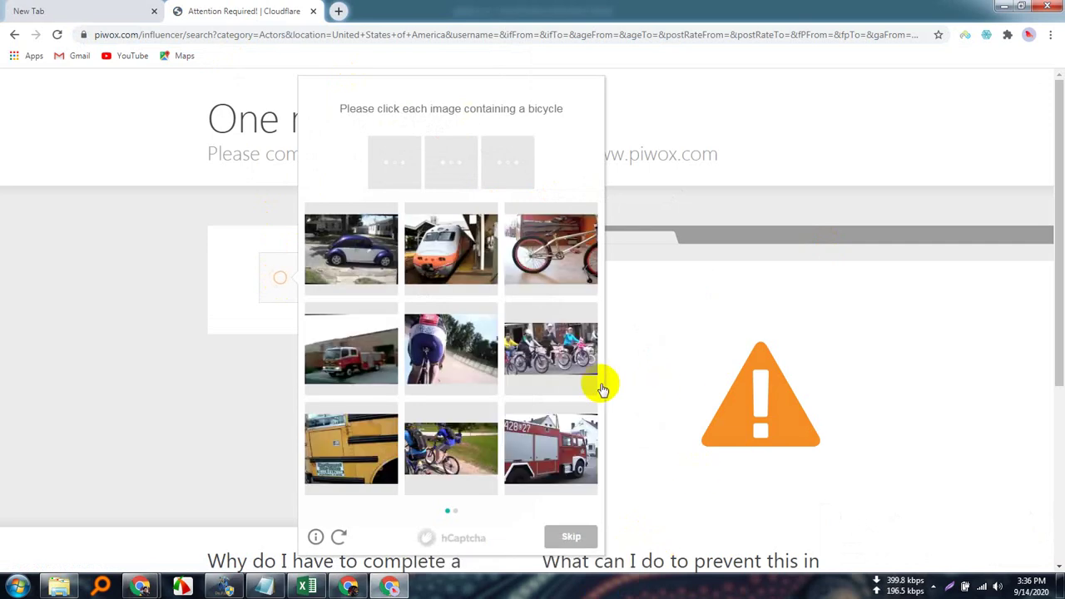
pyautogui.click(549, 247)
pyautogui.click(445, 353)
pyautogui.click(549, 354)
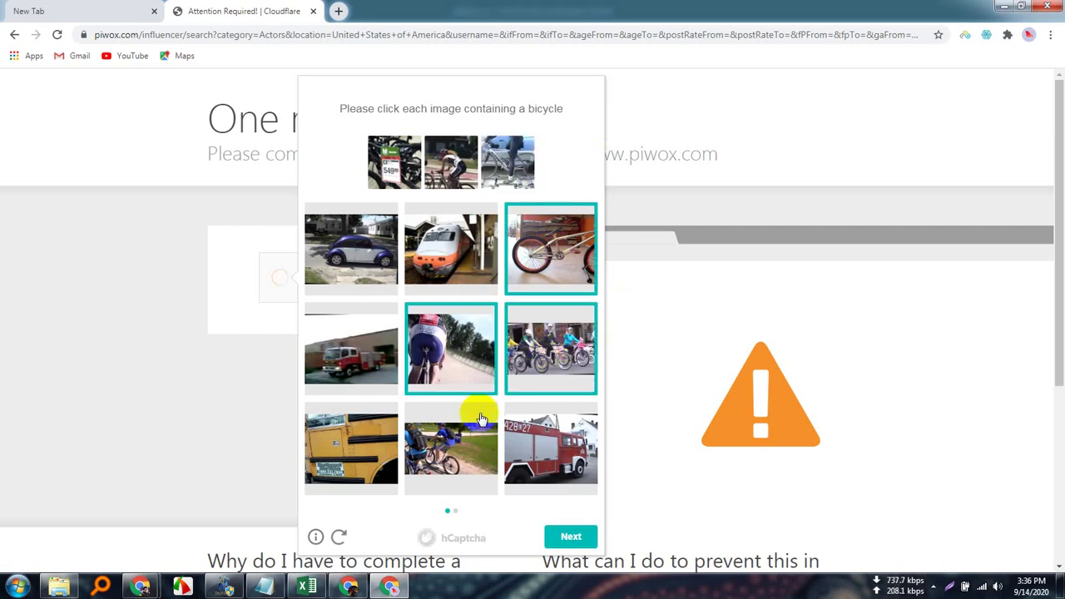
pyautogui.click(446, 466)
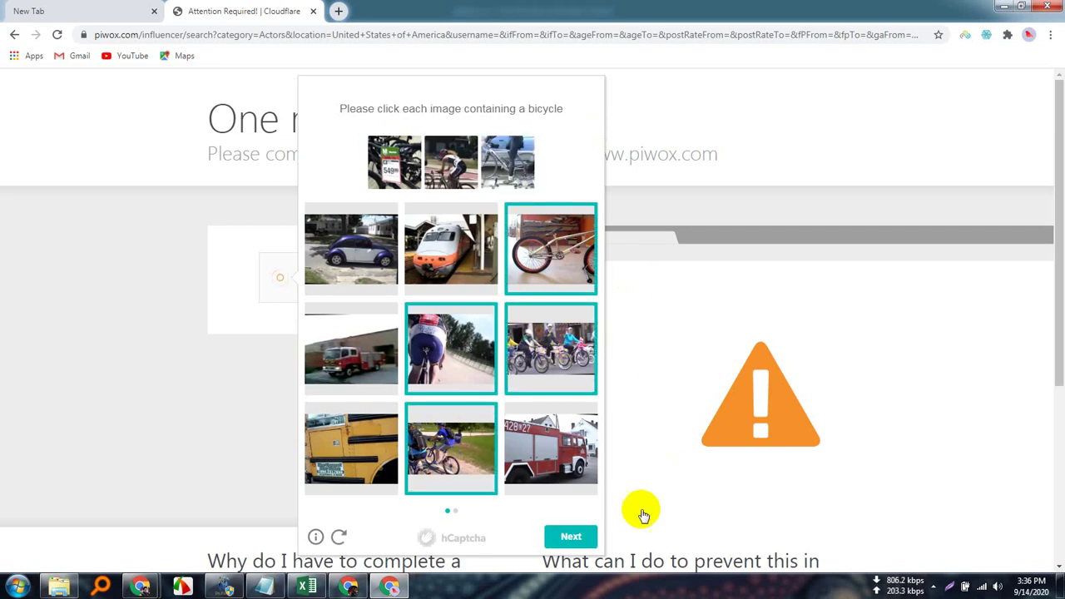
pyautogui.click(572, 536)
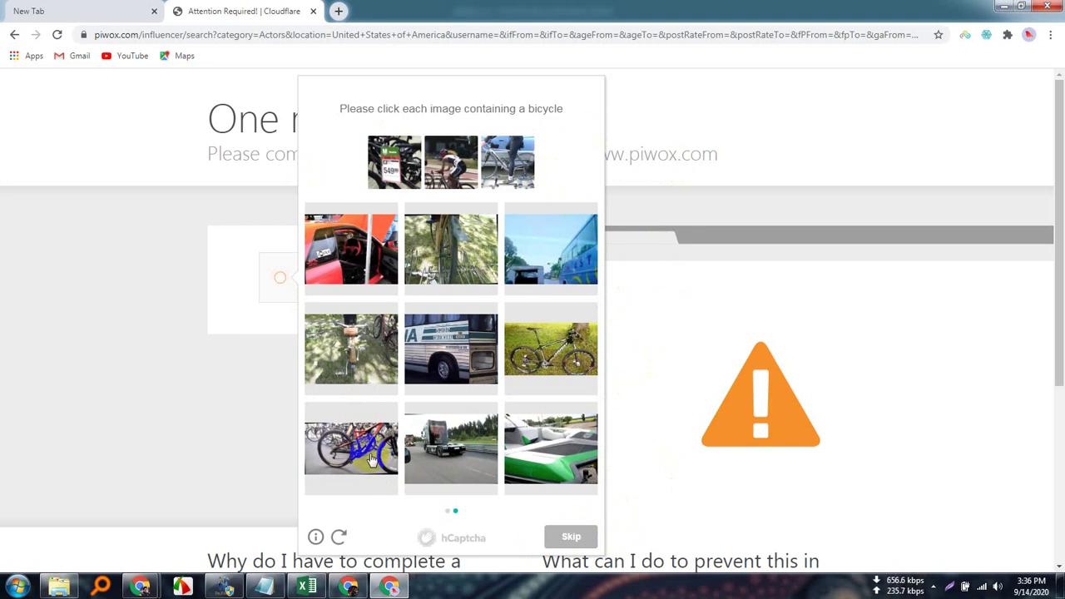
# Select four more bicycle images in the second round and submit the captcha.
pyautogui.click(372, 460)
pyautogui.click(373, 356)
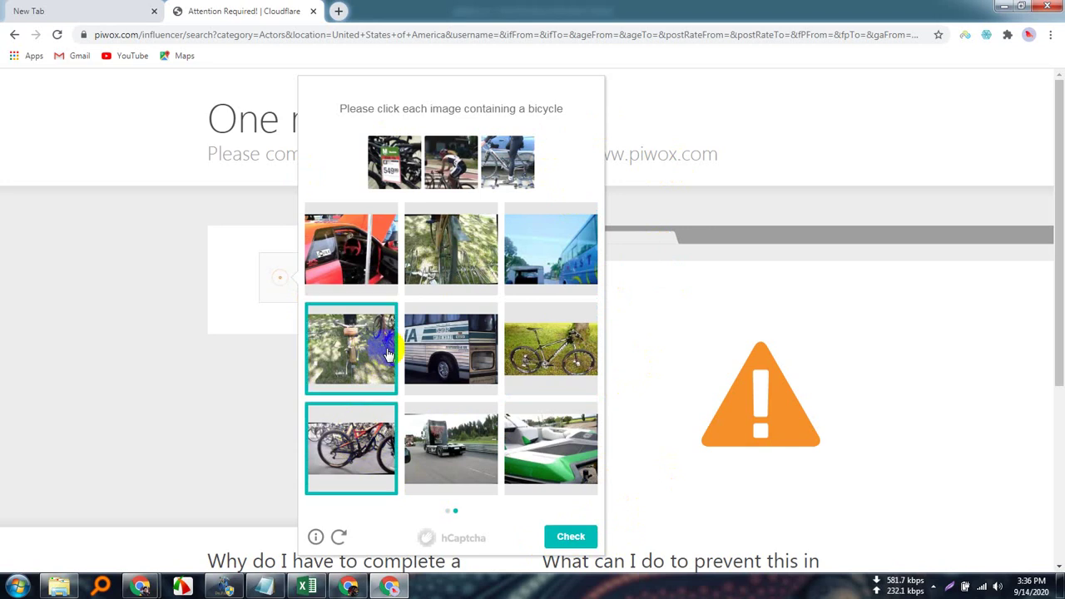
pyautogui.click(558, 350)
pyautogui.click(460, 244)
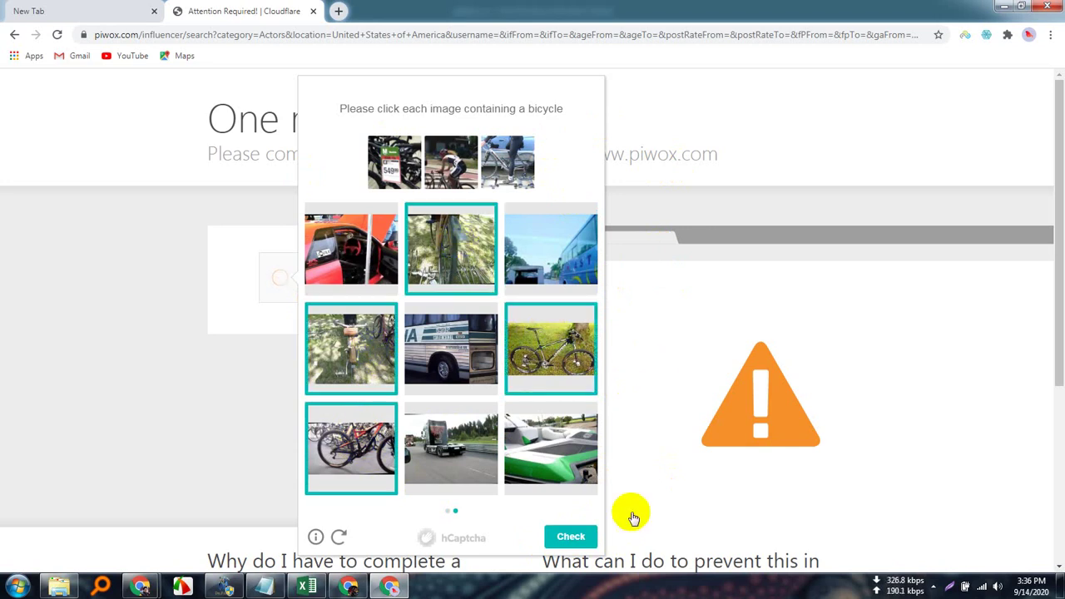
pyautogui.click(571, 538)
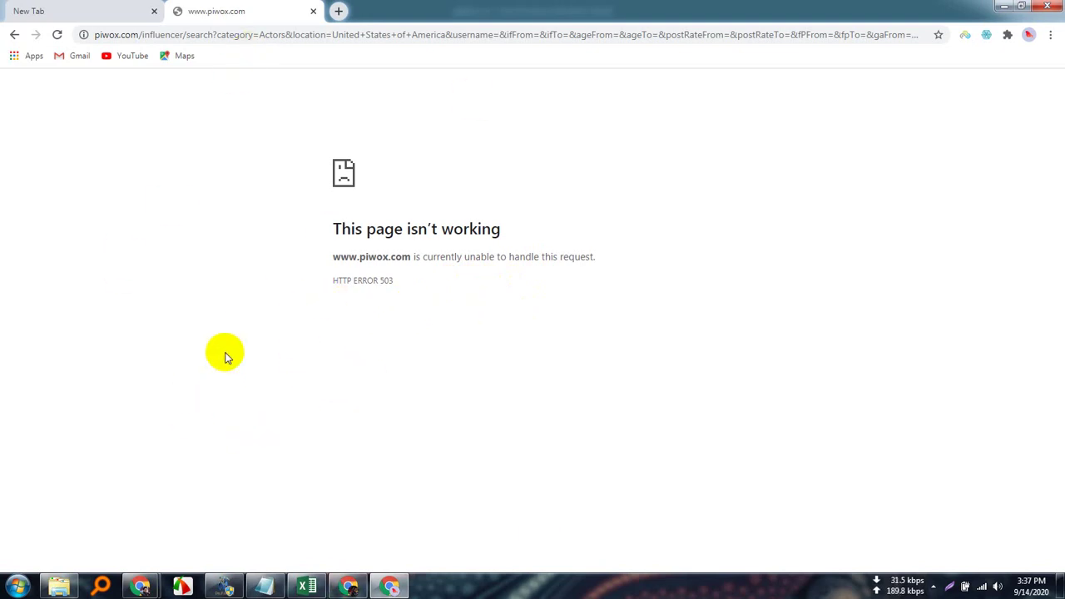
# Copy the piwox search address from the other Chrome window.
pyautogui.click(390, 587)
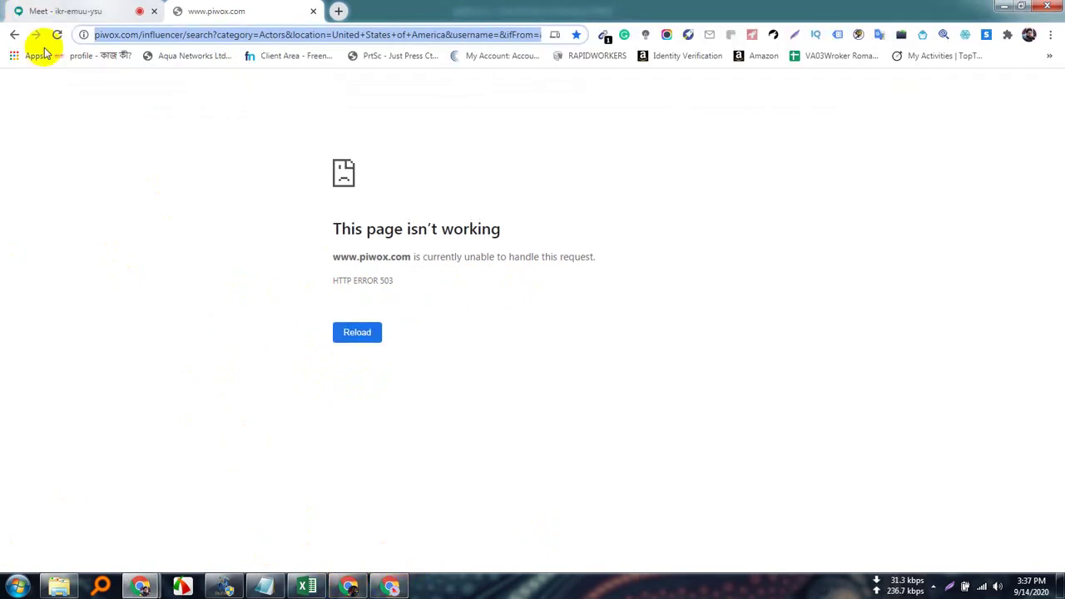
pyautogui.rightClick(241, 37)
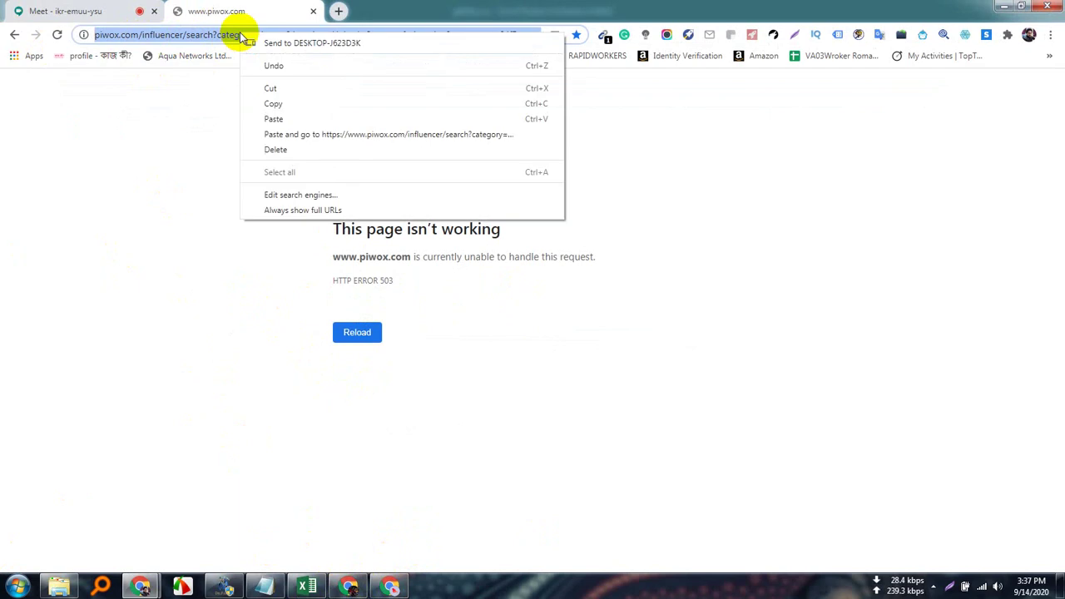
pyautogui.click(285, 103)
# Bring the Google Meet window back to the front and open a new tab there.
pyautogui.click(52, 8)
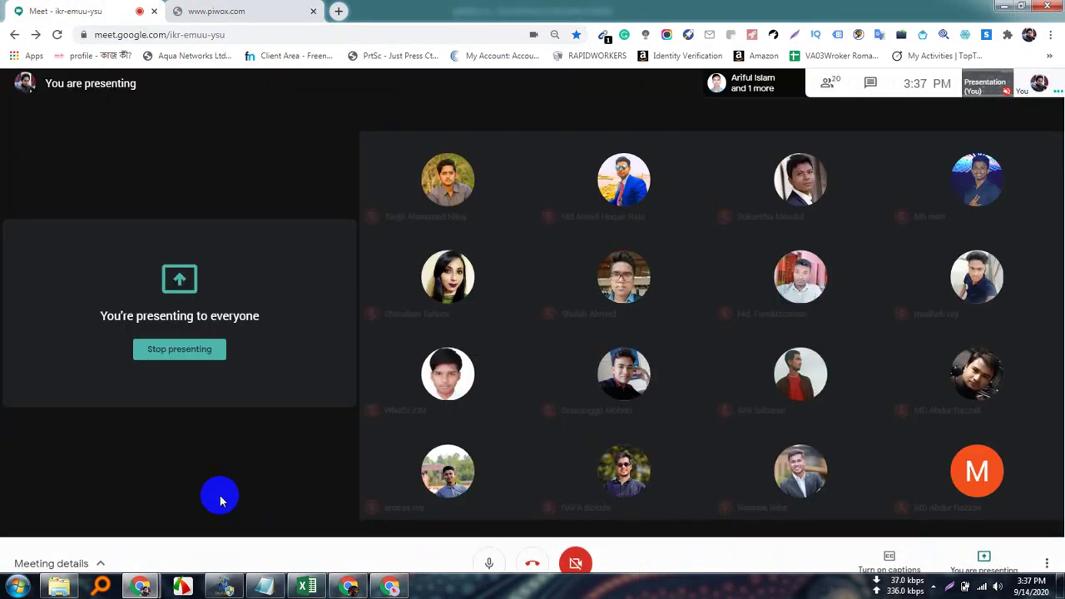
pyautogui.moveTo(140, 587)
pyautogui.click(127, 518)
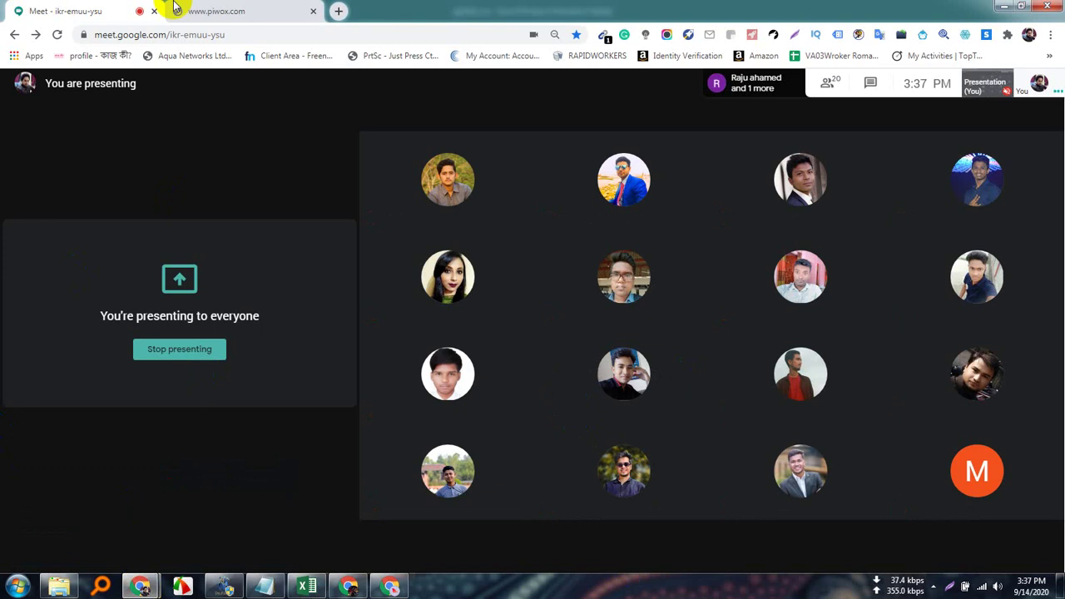
pyautogui.click(340, 12)
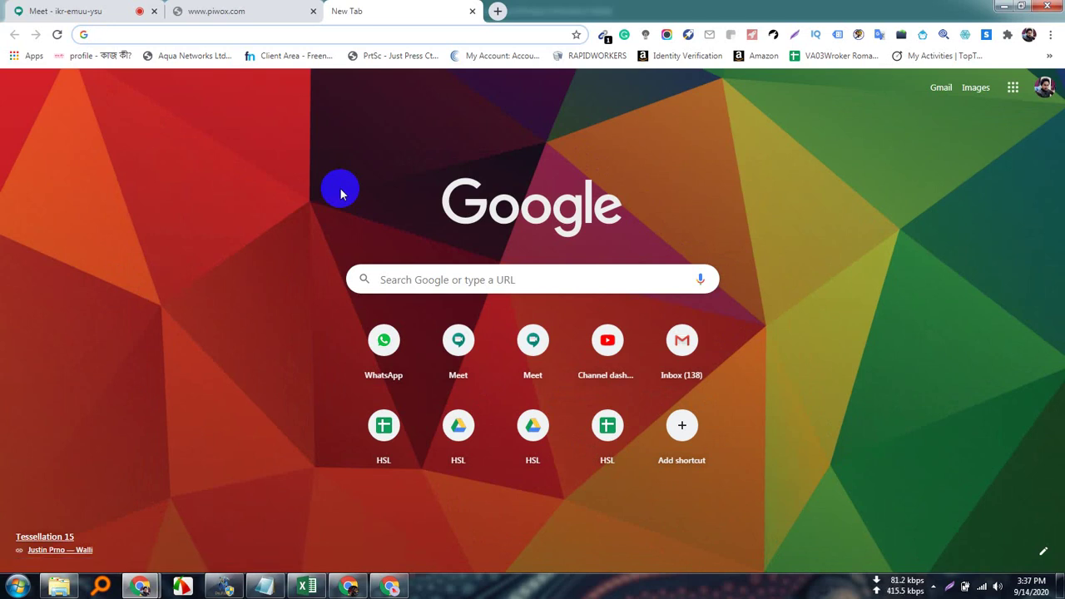
# Load whatsapp.com, go to WhatsApp Web, and return to its tab once the chats load.
pyautogui.write('whats')
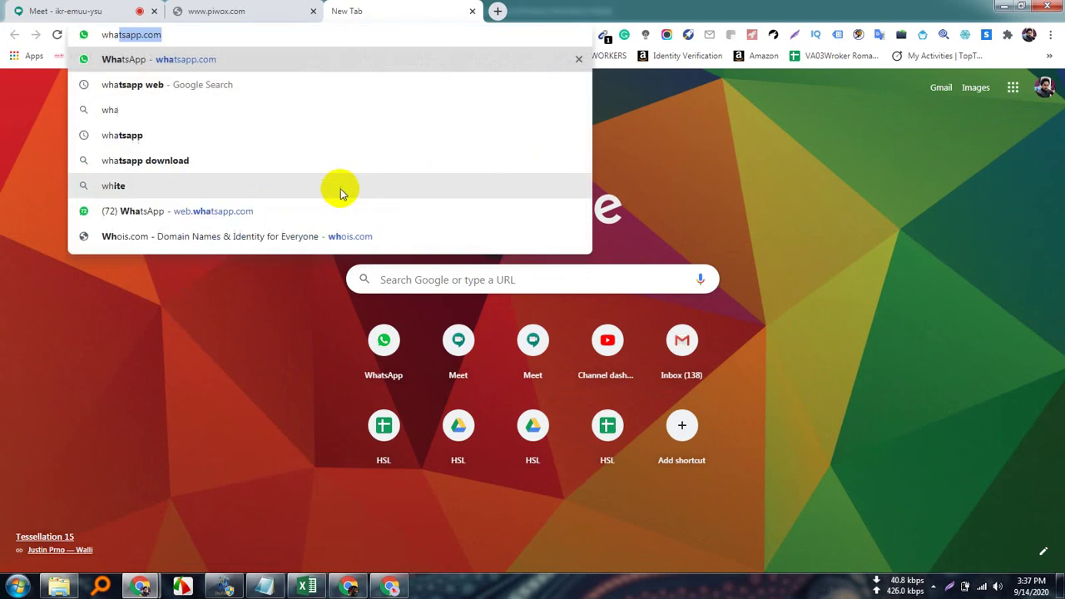
pyautogui.write('app.com')
pyautogui.press('Return')
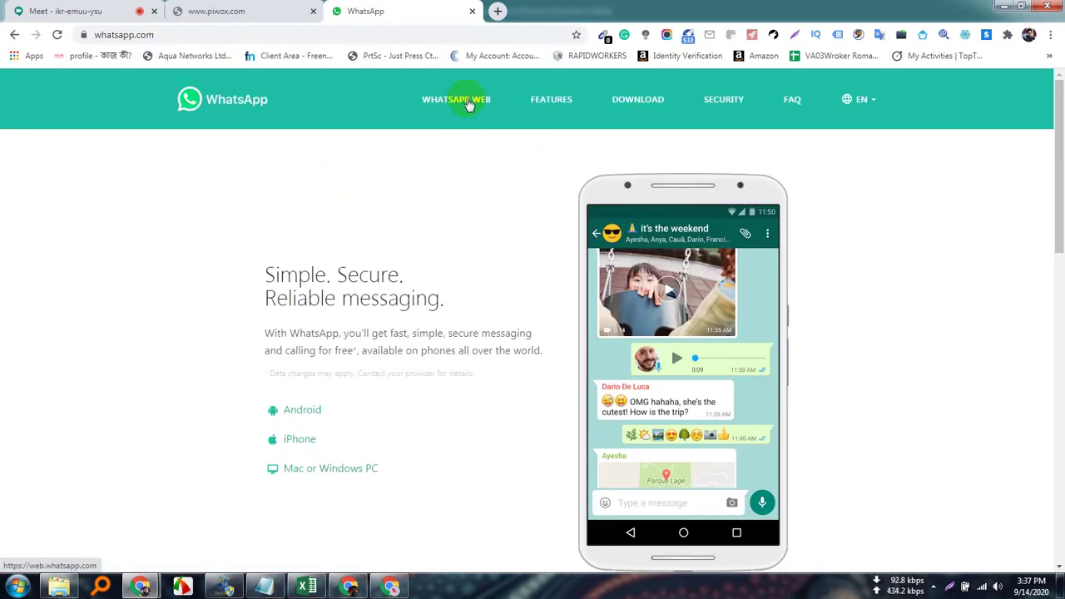
pyautogui.click(466, 99)
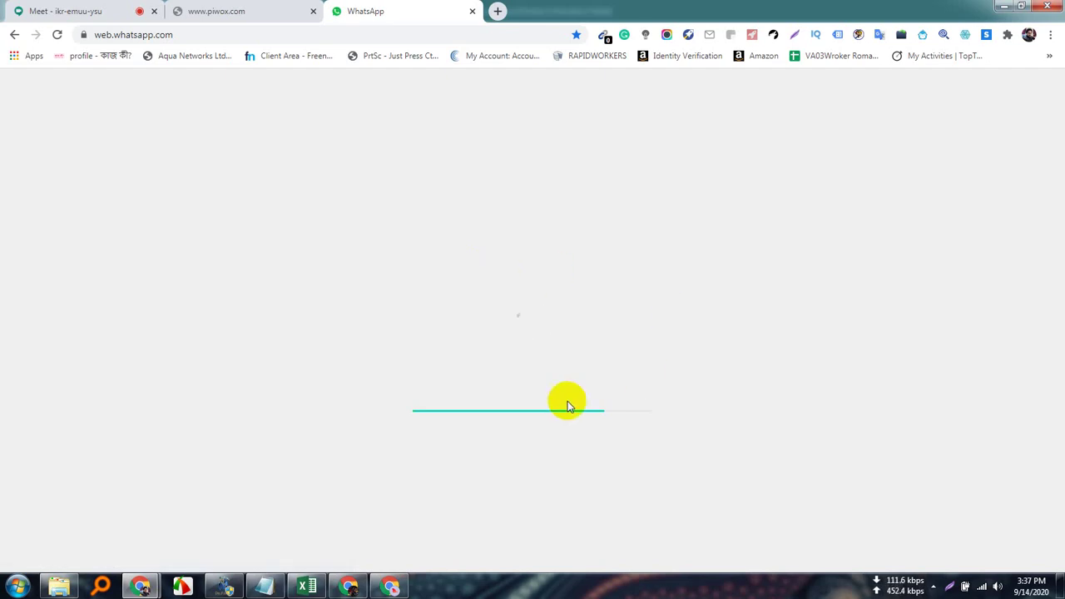
pyautogui.click(237, 7)
pyautogui.click(75, 12)
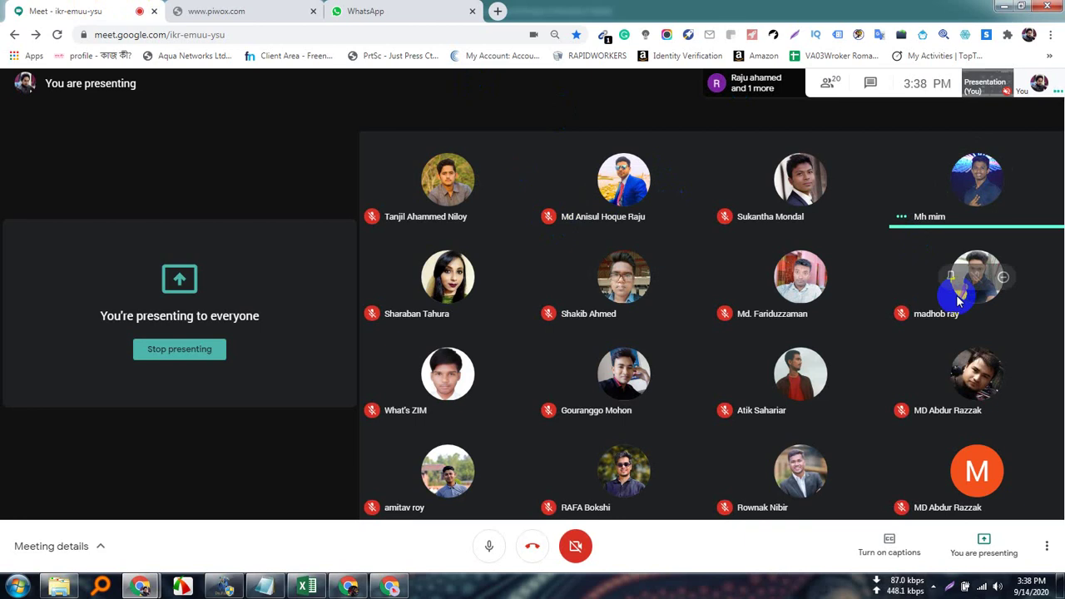
pyautogui.click(384, 11)
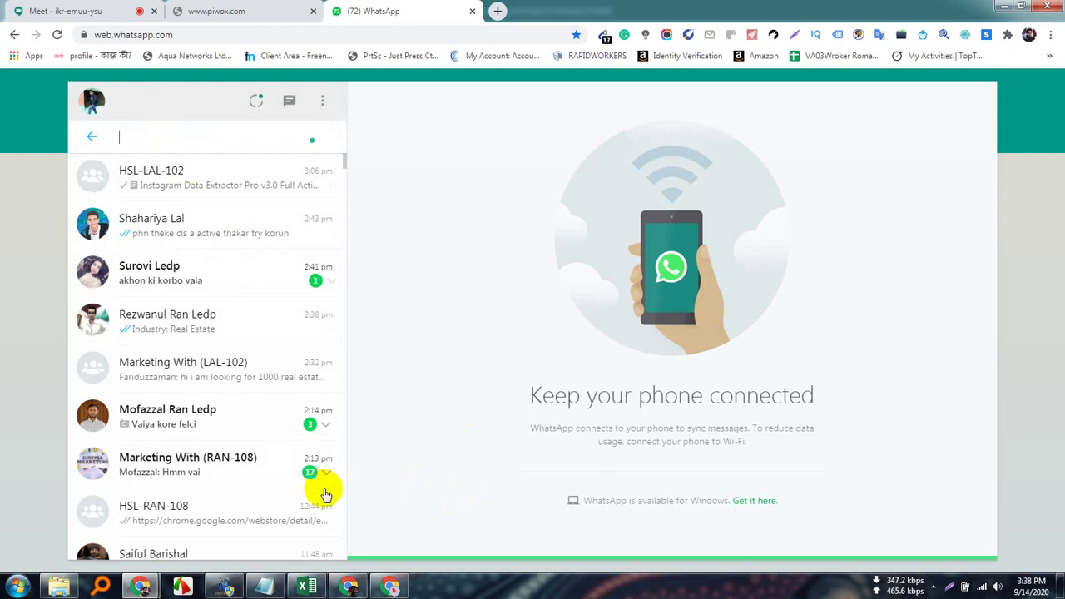
# Paste and send the piwox search link in the Marketing With (LAL-102) chat, then open it.
pyautogui.click(241, 376)
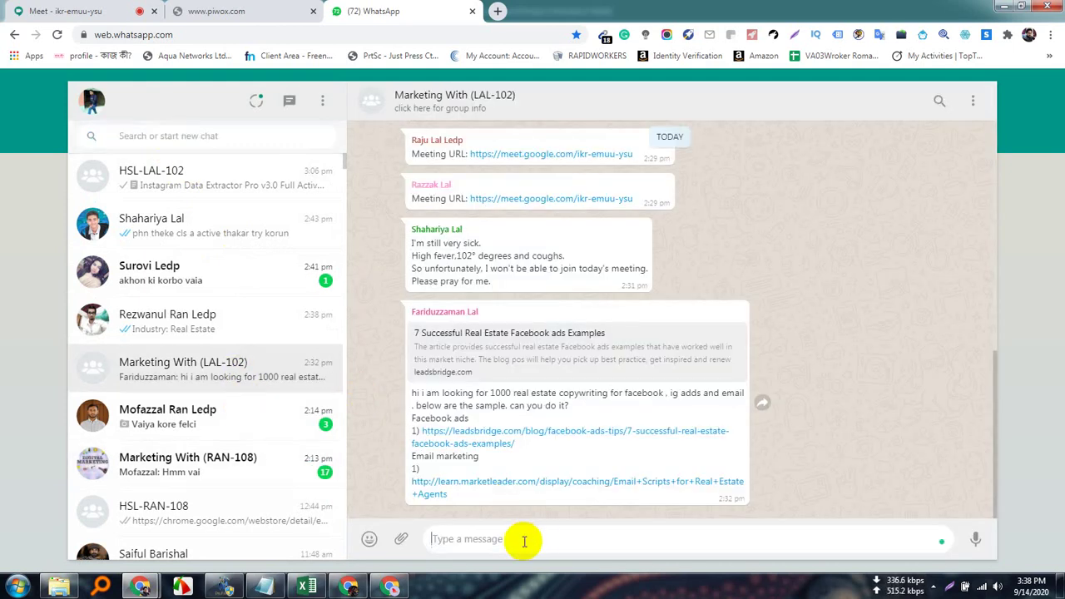
pyautogui.hotkey('ctrl', 'v')
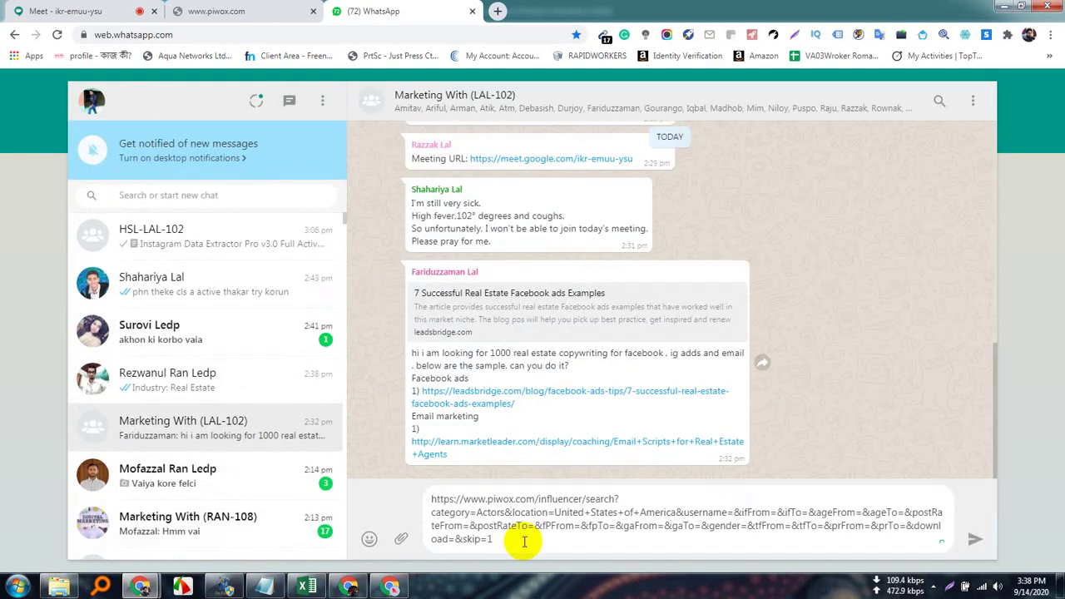
pyautogui.press('Return')
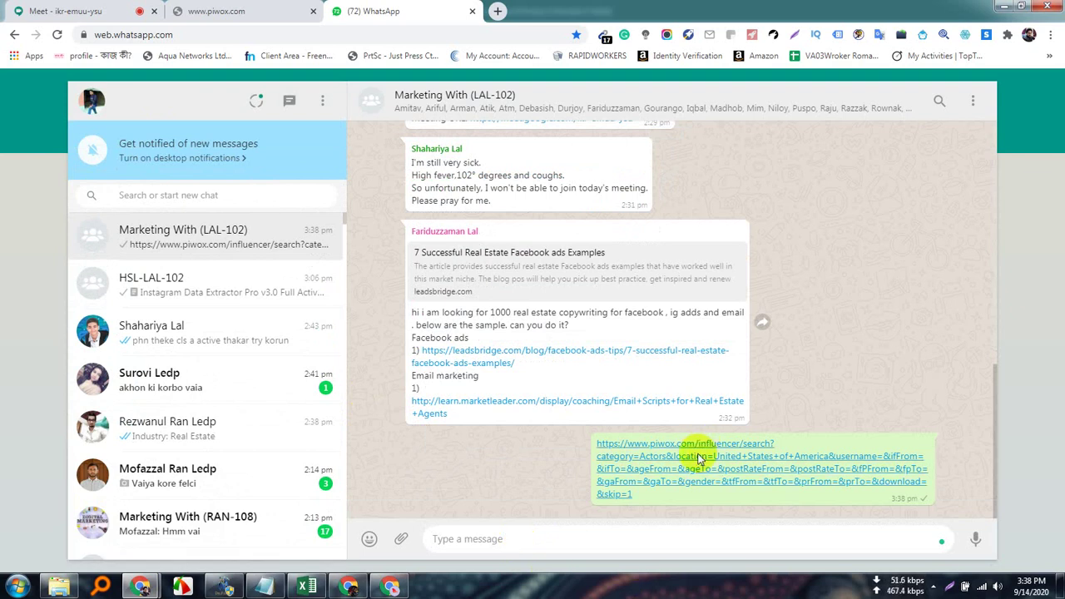
pyautogui.click(699, 453)
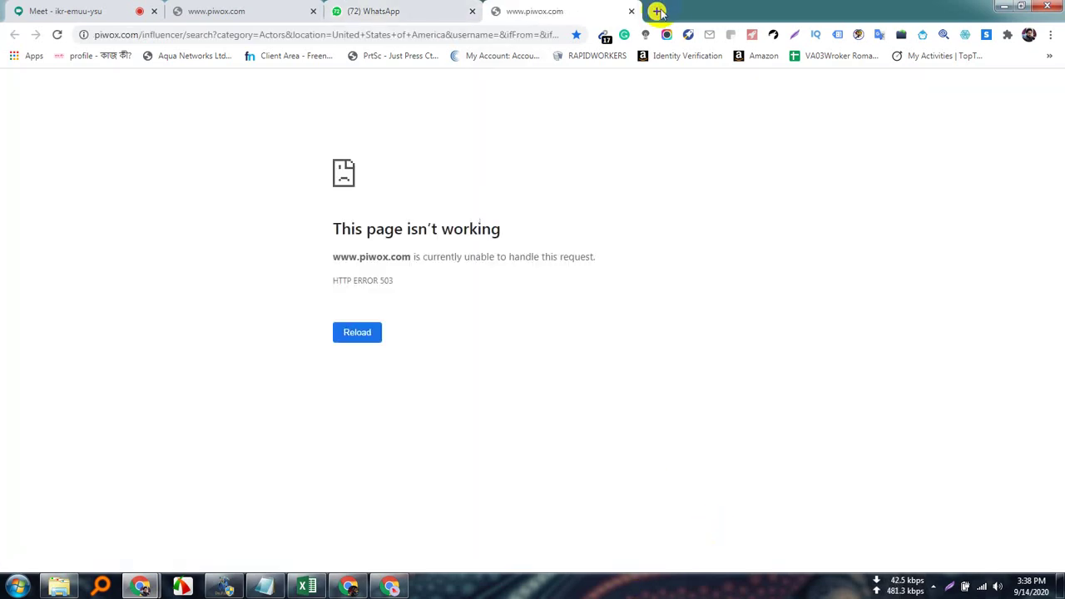
# Close both piwox error tabs and return to the WhatsApp group chat.
pyautogui.click(632, 10)
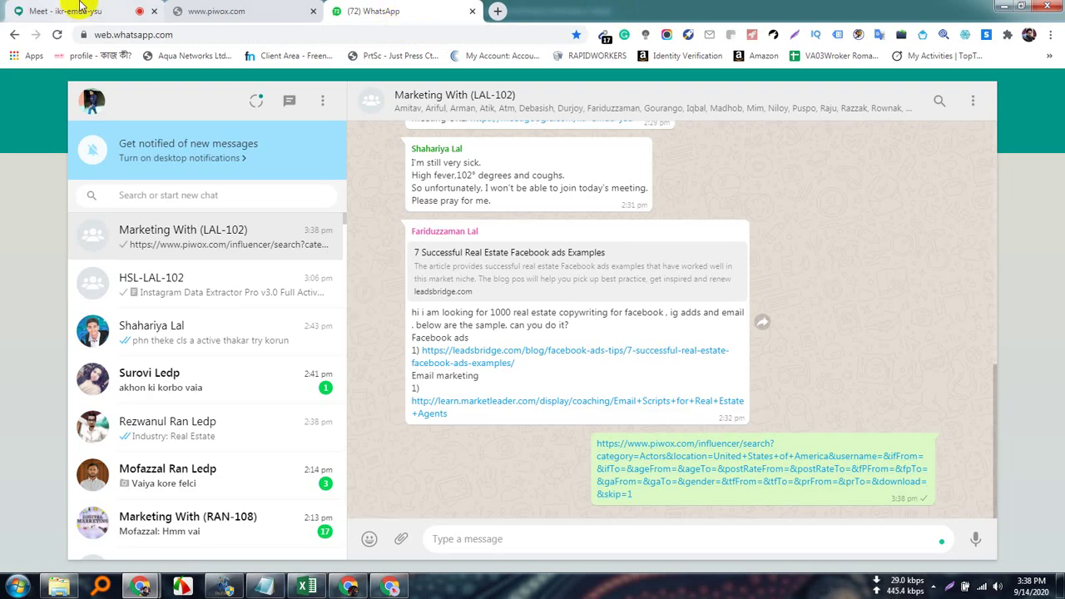
pyautogui.click(256, 9)
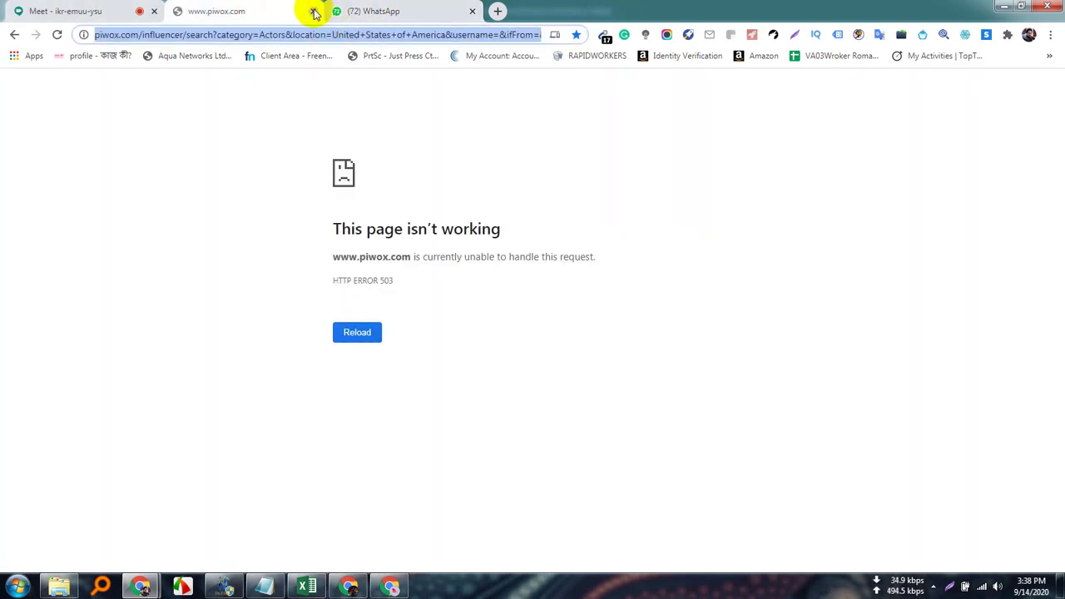
pyautogui.click(314, 11)
pyautogui.click(75, 11)
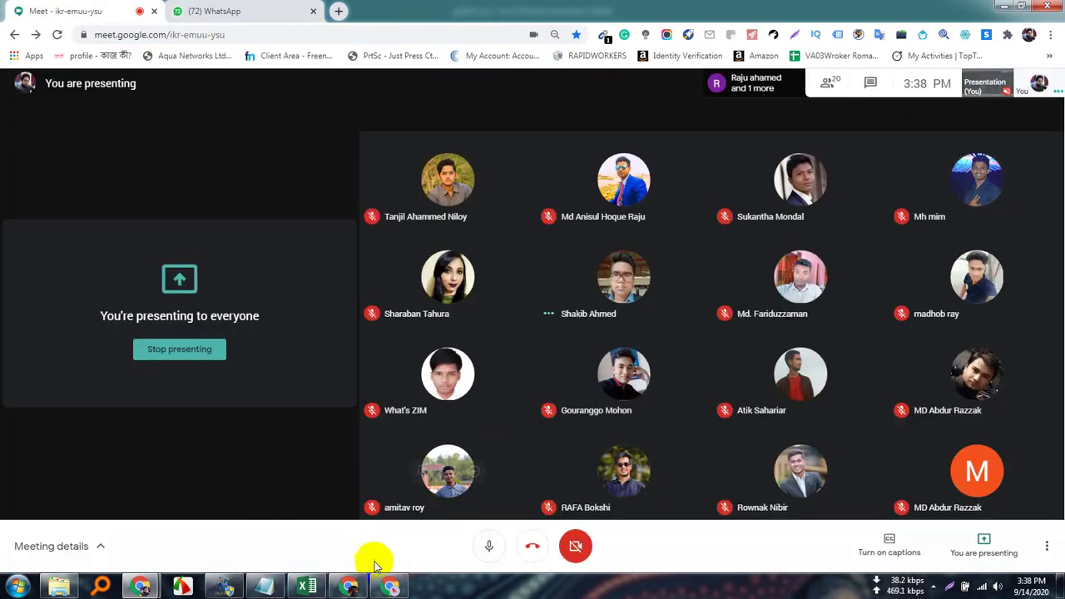
pyautogui.moveTo(349, 587)
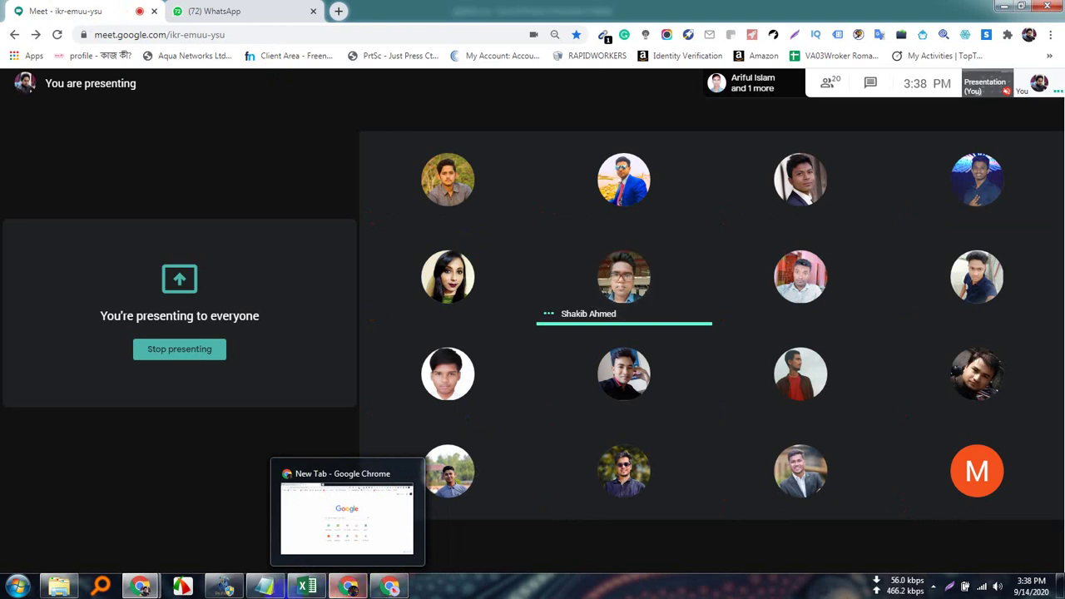
pyautogui.click(266, 10)
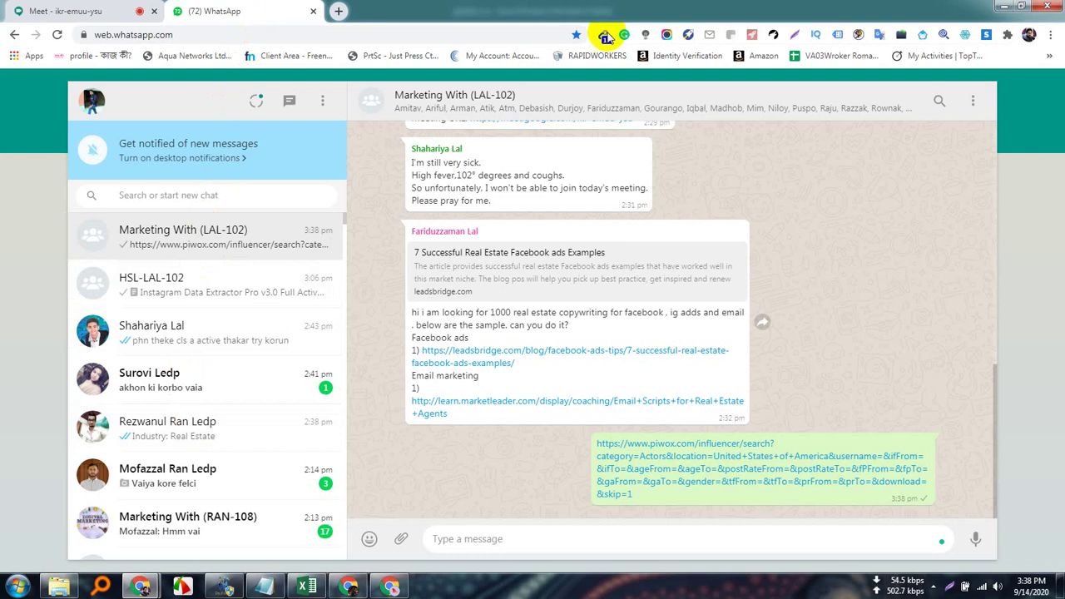
# From the group info, search for the first student contact and add them as a participant.
pyautogui.click(521, 96)
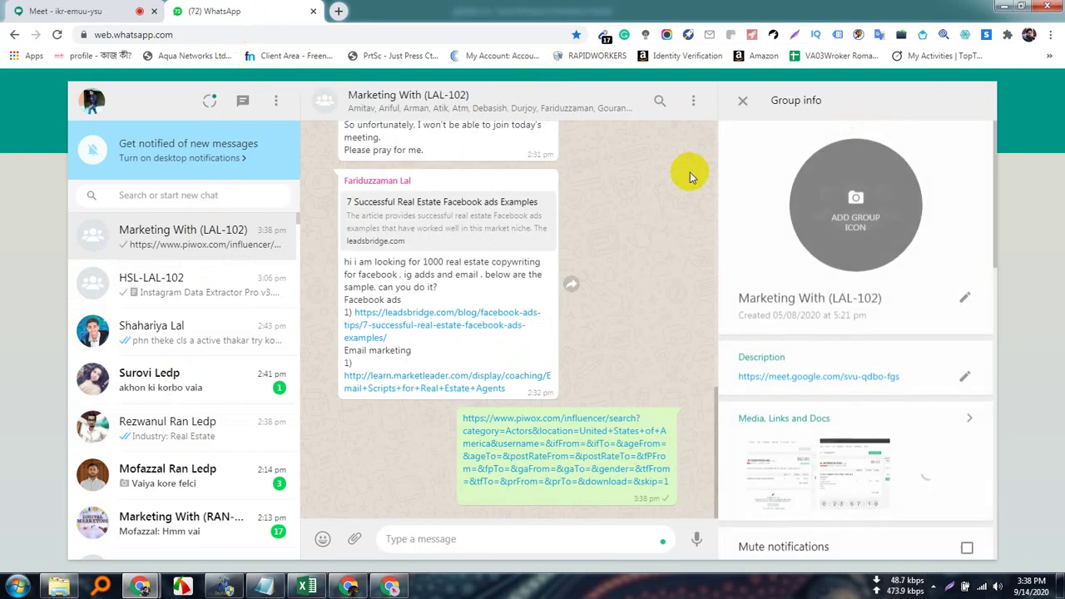
pyautogui.scroll(-3, 822, 433)
pyautogui.scroll(-3, 822, 433)
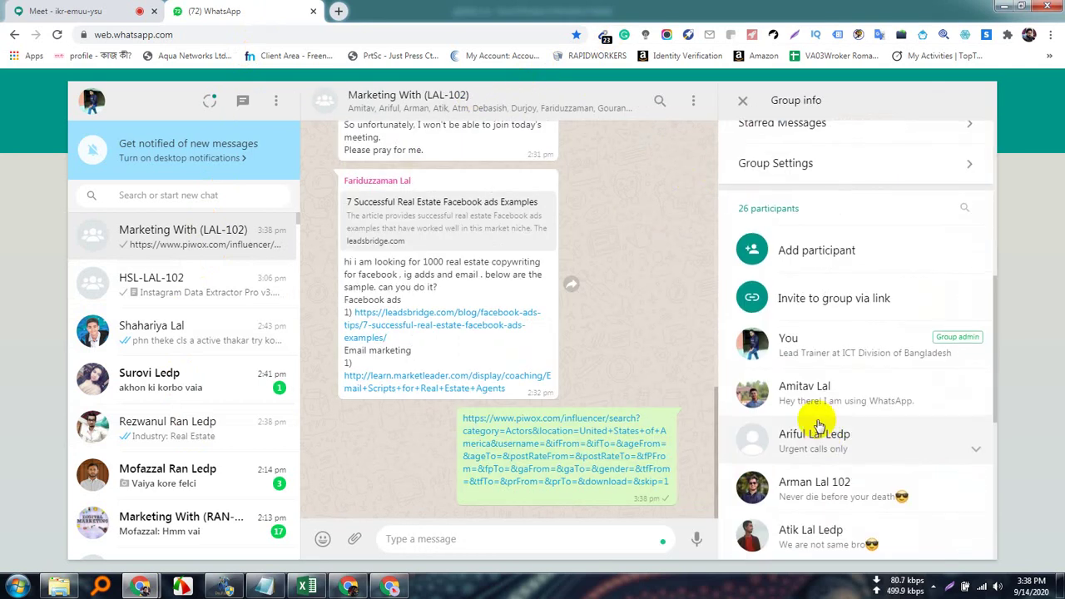
pyautogui.scroll(1, 817, 423)
pyautogui.click(844, 321)
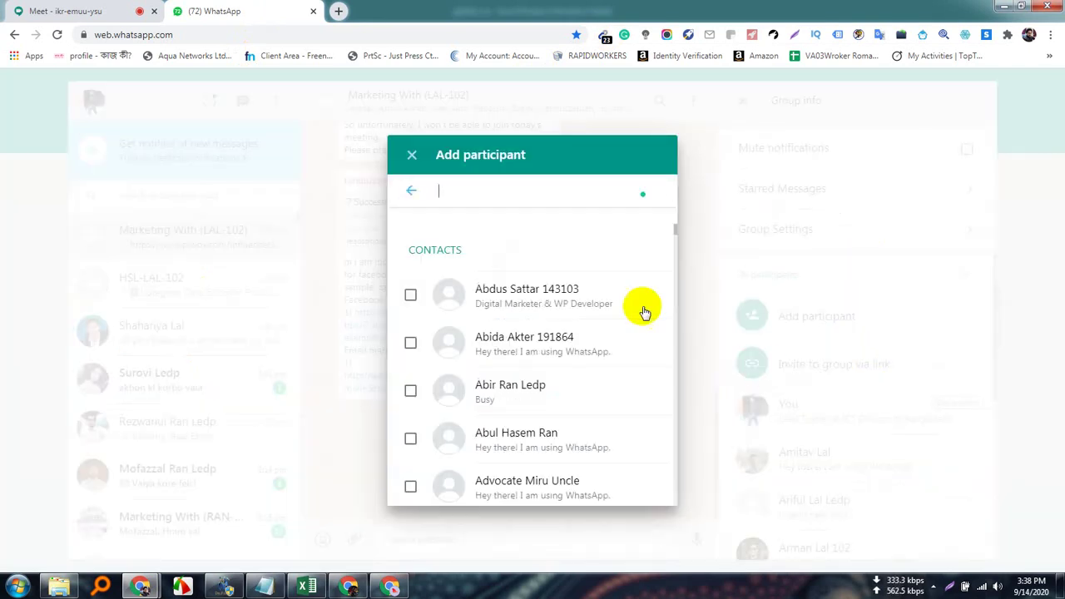
pyautogui.write('sha')
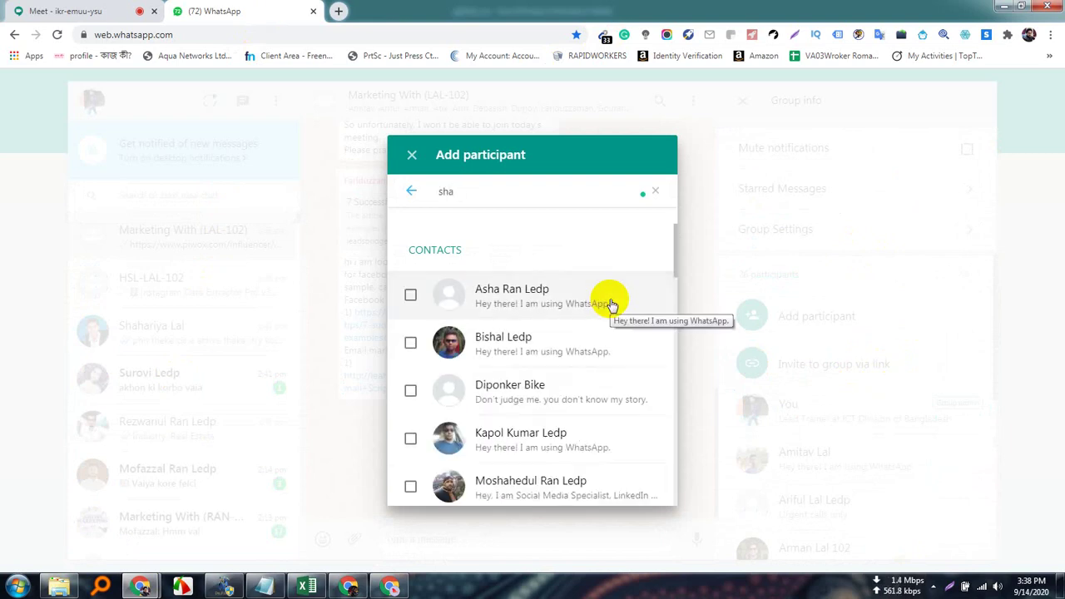
pyautogui.write('kib')
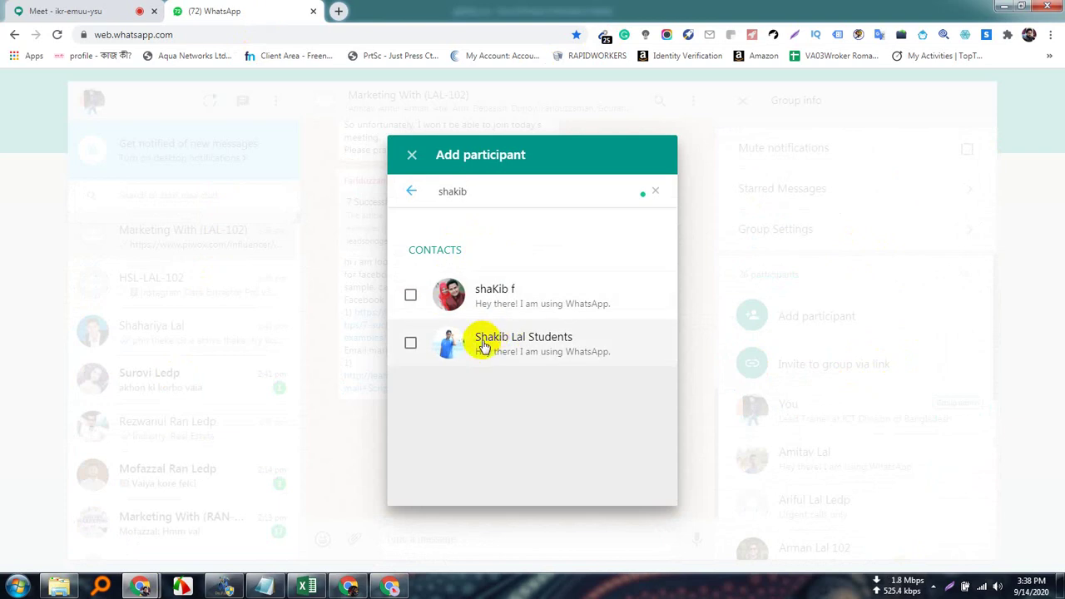
pyautogui.click(410, 346)
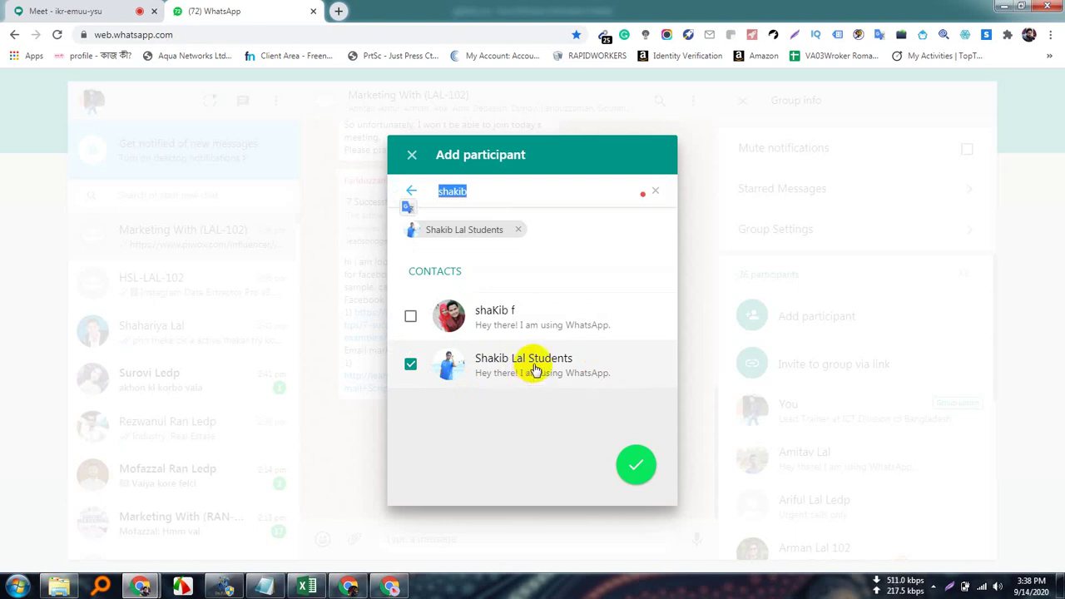
pyautogui.click(639, 464)
pyautogui.click(620, 352)
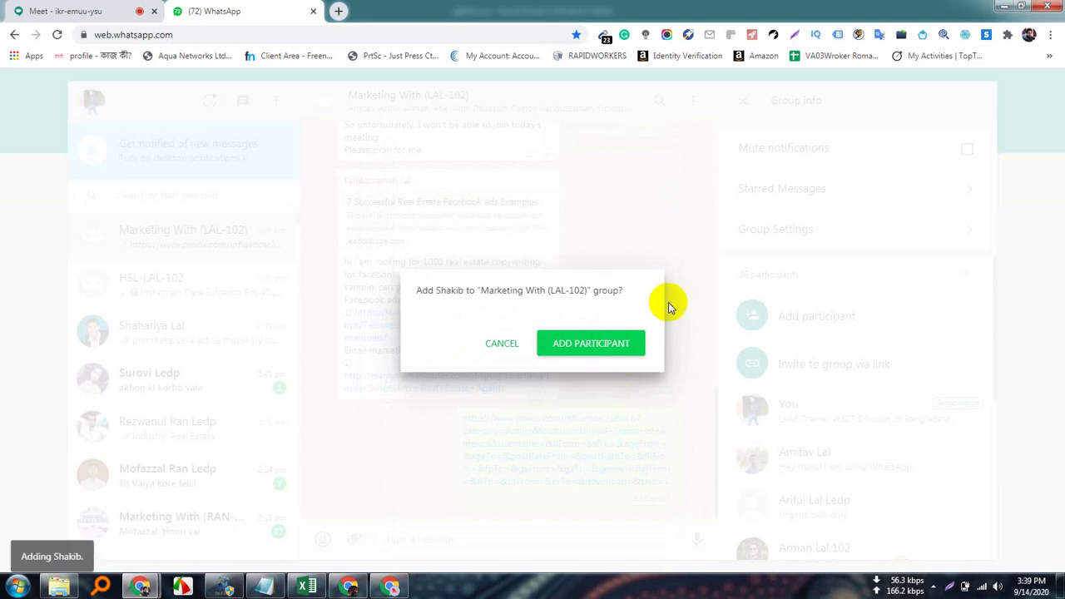
# Search for a second student contact and add them, bringing the group to 28 participants.
pyautogui.click(887, 314)
pyautogui.click(529, 204)
pyautogui.write('k')
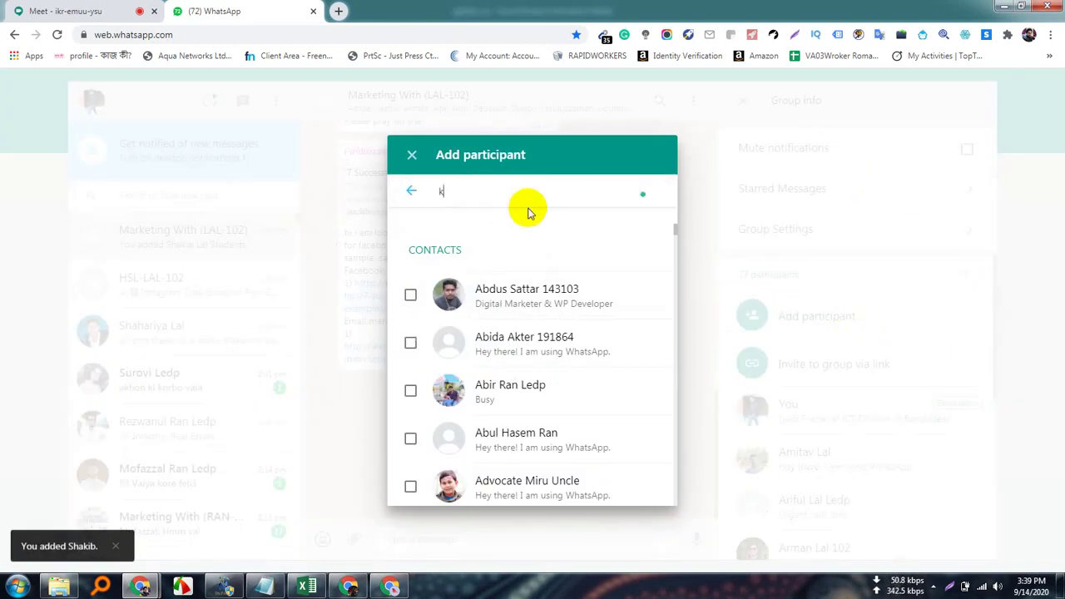
pyautogui.write('amru')
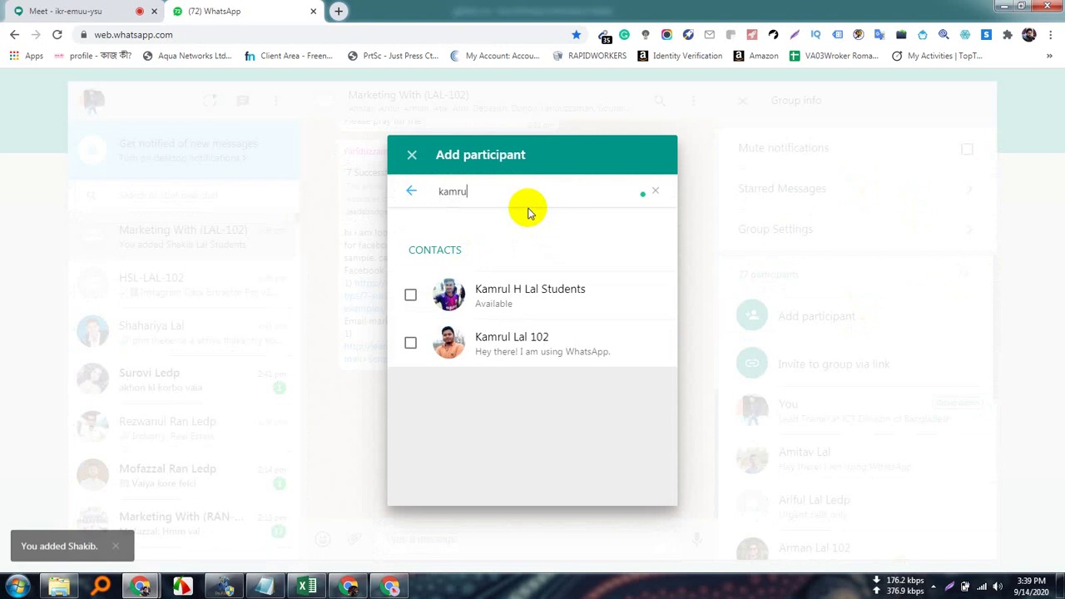
pyautogui.write('l')
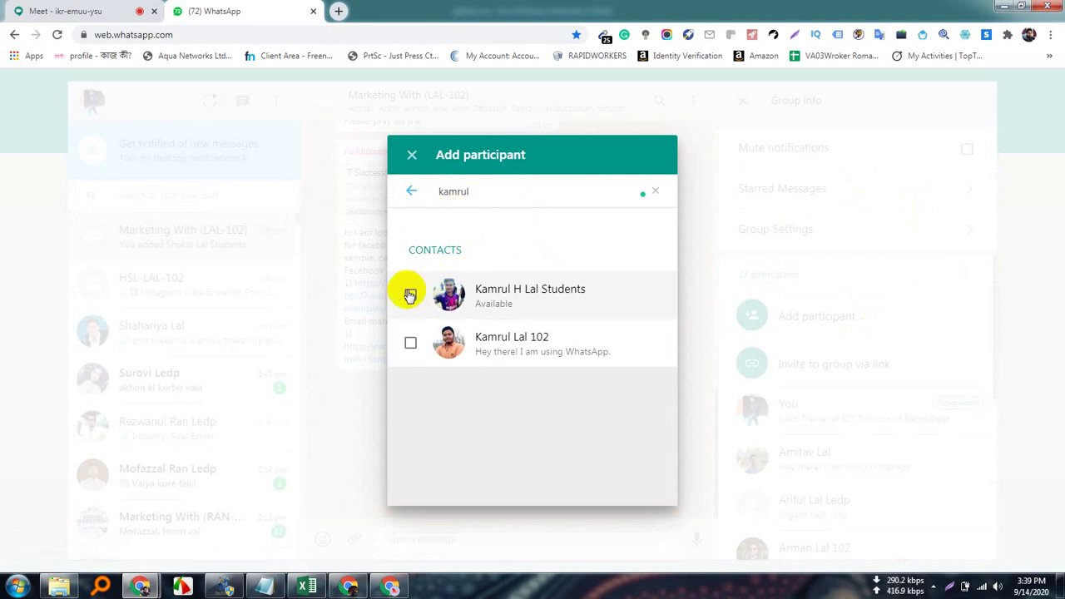
pyautogui.click(410, 294)
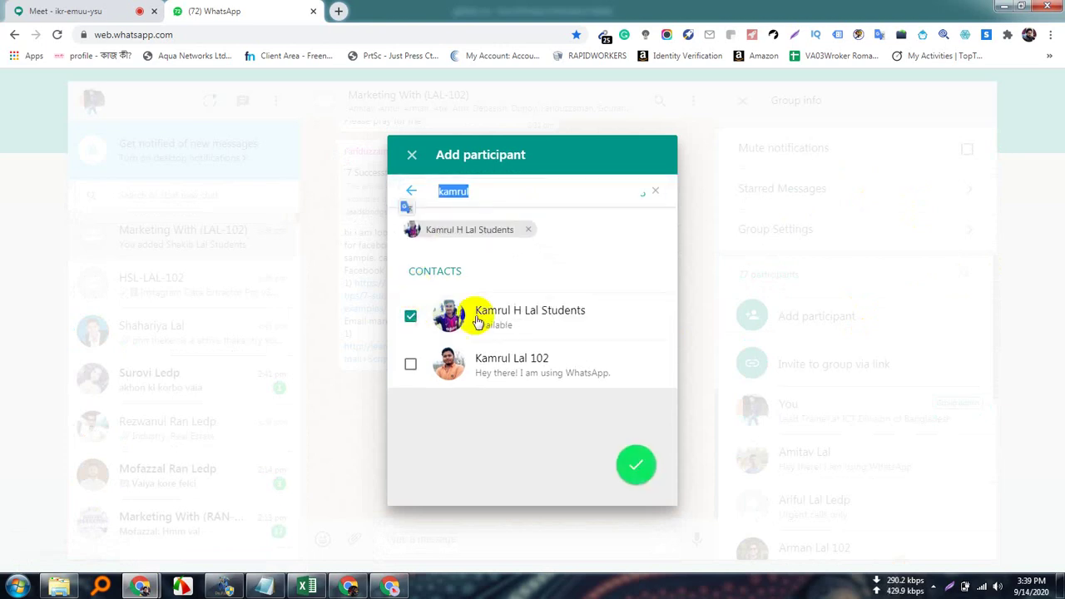
pyautogui.click(634, 465)
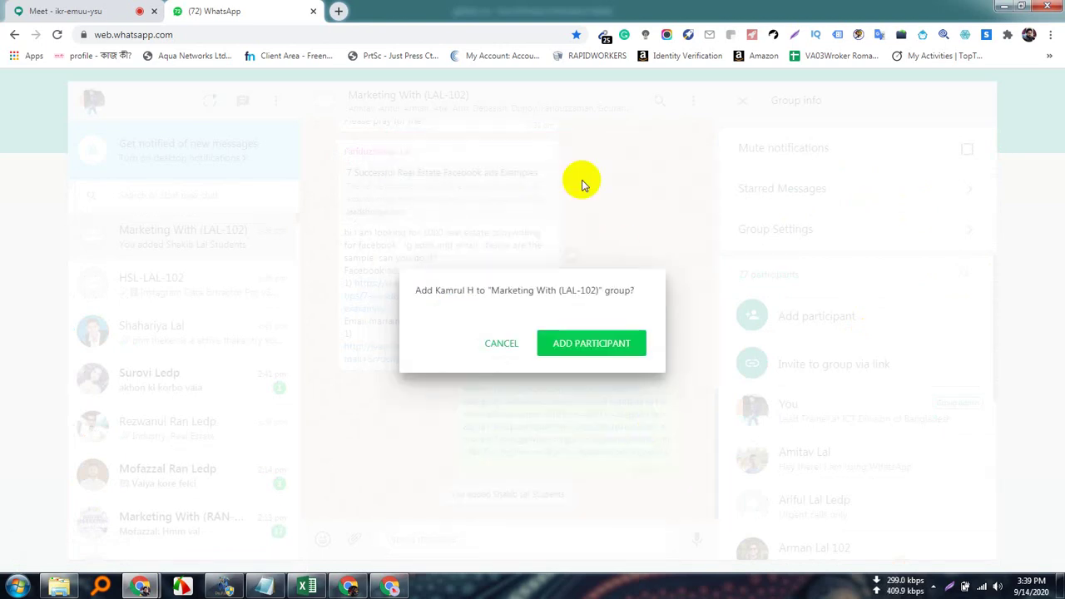
pyautogui.click(592, 341)
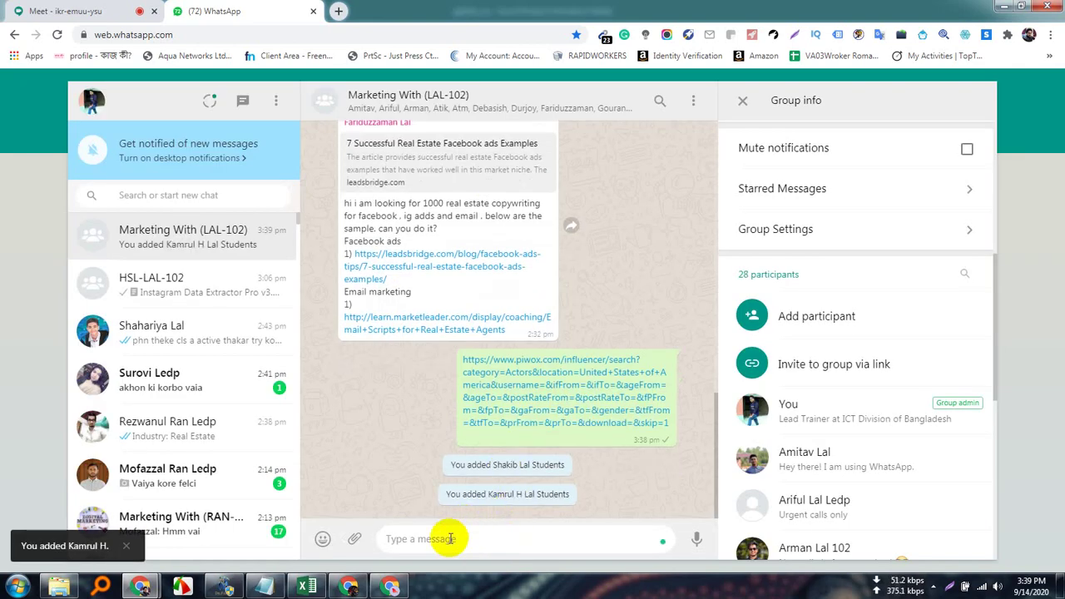
# Resend the piwox search link to the group and return to the Google Meet call.
pyautogui.write('https://www.piwox.com/influencer/search?category=Actors&location=United+States+of+America&username=&ifFrom=&ifTo=&ageFrom=&ageTo=&postRateFrom=&postRateTo=&fPFrom=&fpTo=&gaFrom=&gaTo=&gender=&tfFrom=&tfTo=&prFrom=&prTo=&download=&skip=1')
pyautogui.press('Return')
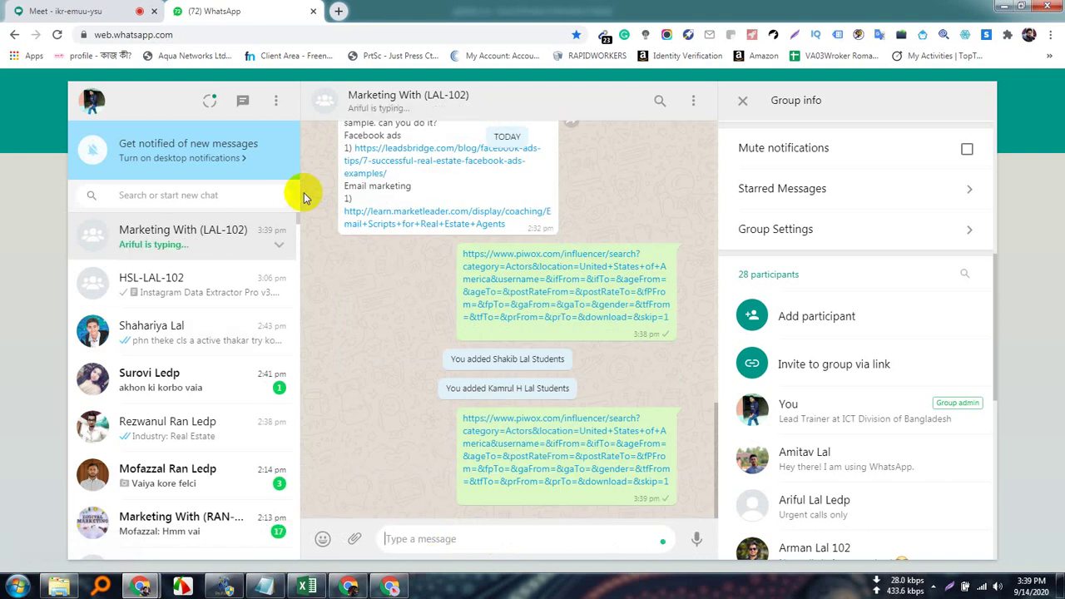
pyautogui.click(106, 10)
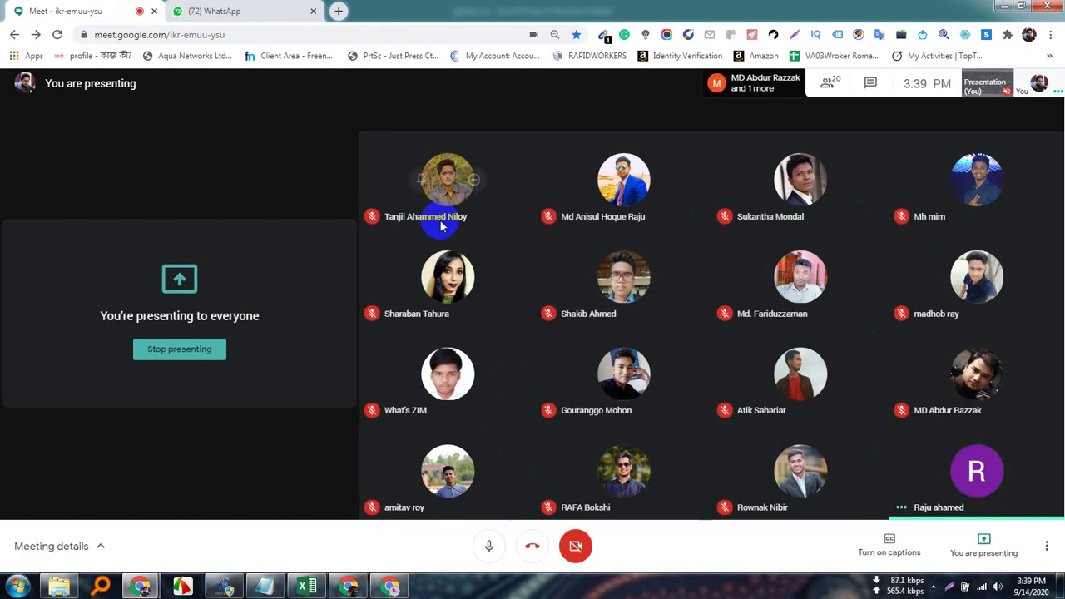
# Close the piwox 503 tab, then bring up the Instagram profile tab in the other Chrome window.
pyautogui.click(397, 590)
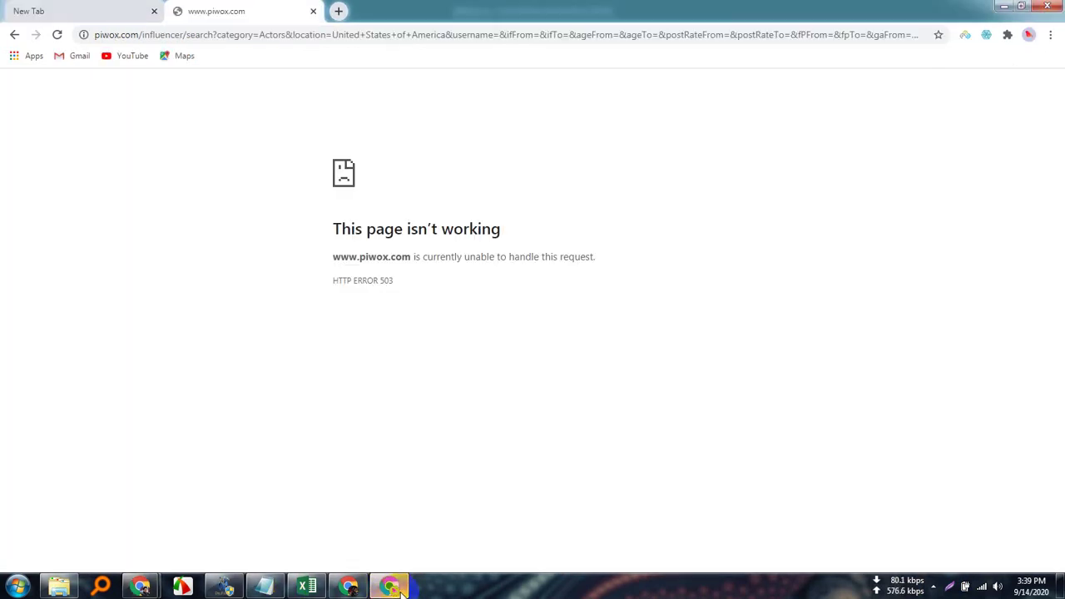
pyautogui.click(313, 15)
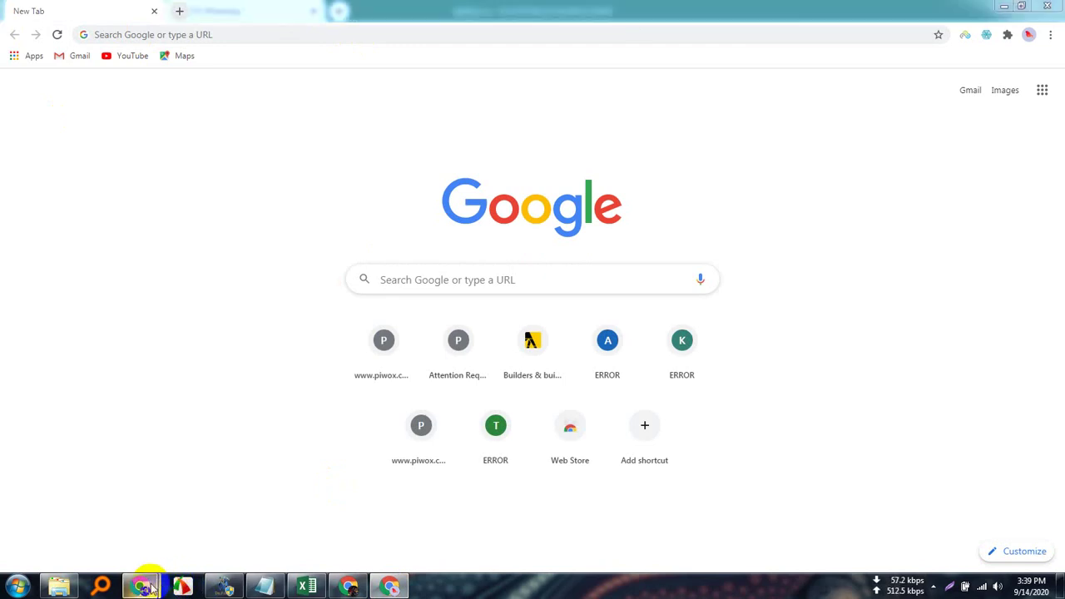
pyautogui.moveTo(143, 585)
pyautogui.click(129, 512)
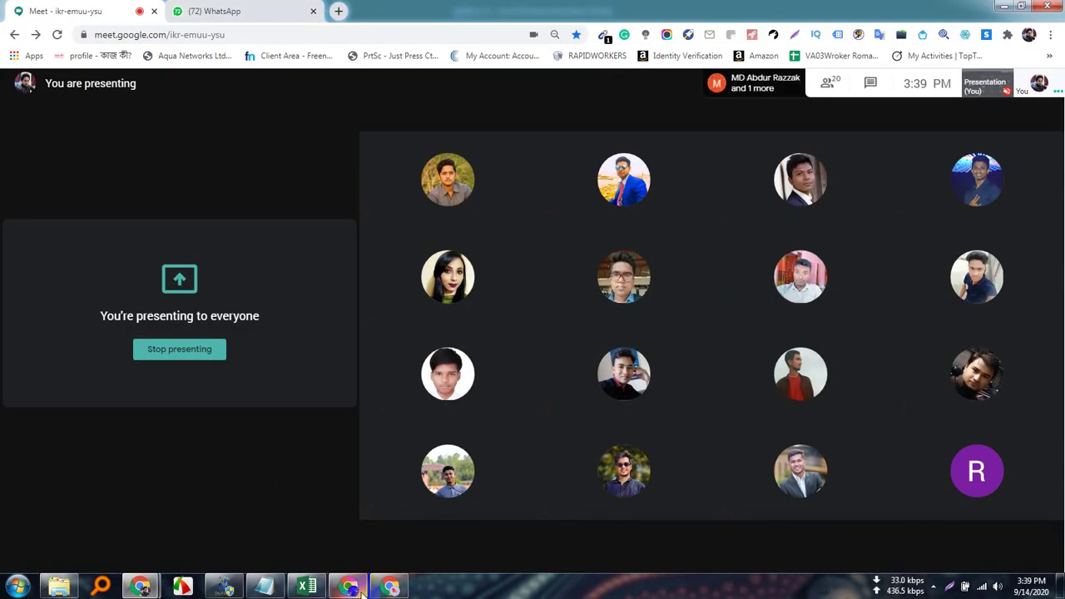
pyautogui.click(382, 589)
pyautogui.click(93, 10)
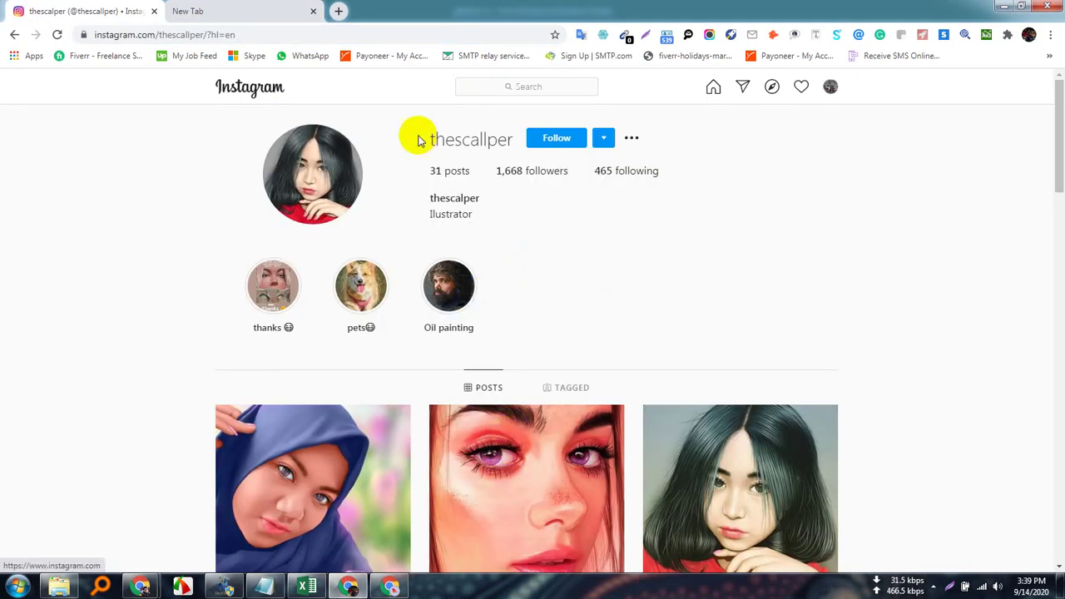
# Search Instagram for 'influ' and open the #influencer hashtag page with 25,949,734 posts.
pyautogui.scroll(-7, 466, 433)
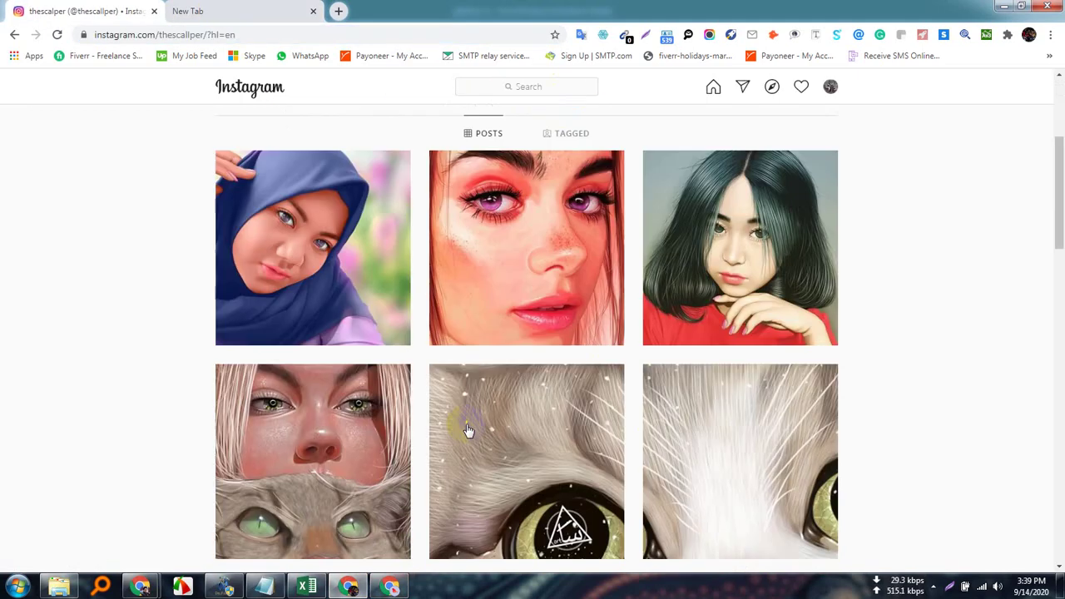
pyautogui.scroll(7, 626, 468)
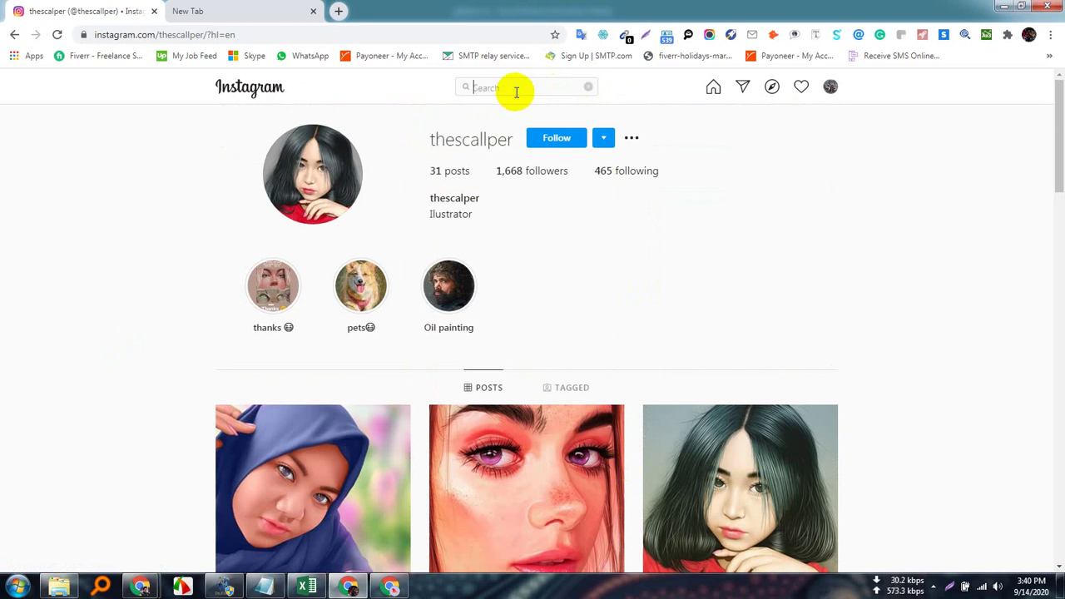
pyautogui.write('infl')
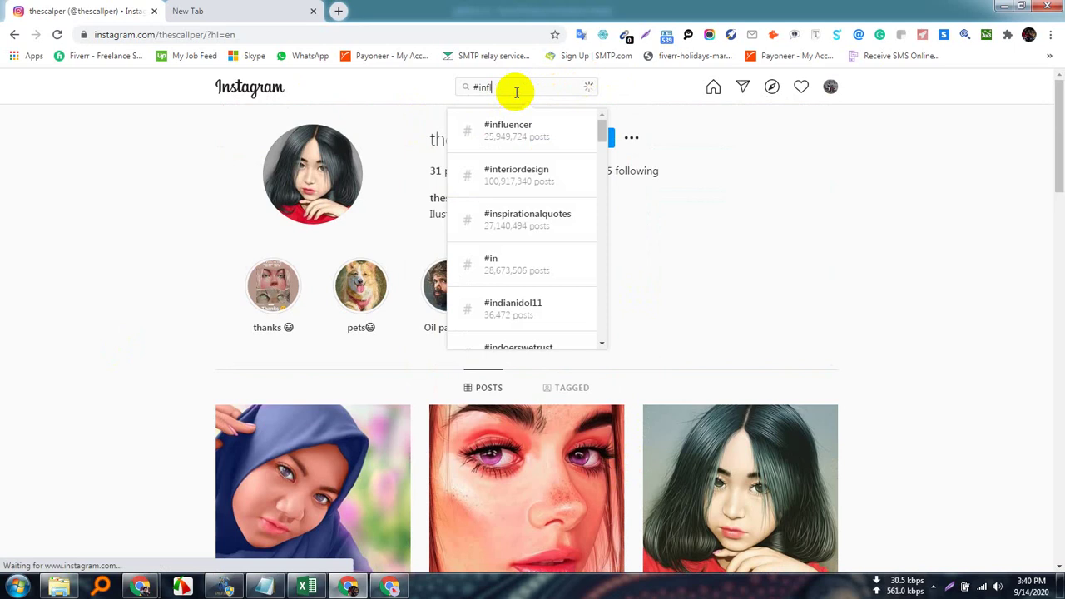
pyautogui.write('u')
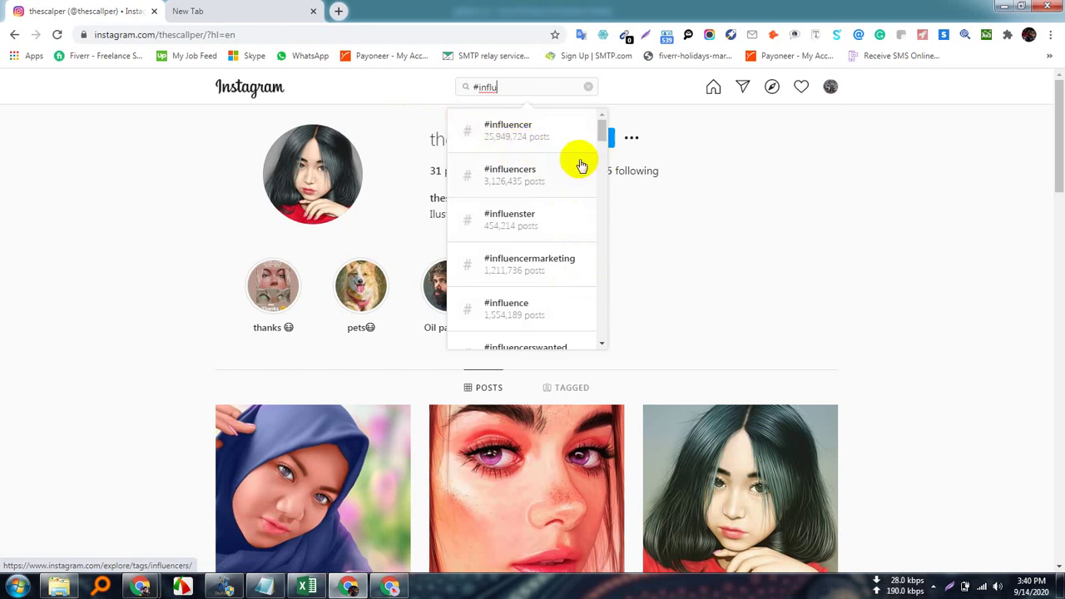
pyautogui.scroll(-3, 553, 245)
pyautogui.scroll(3, 553, 245)
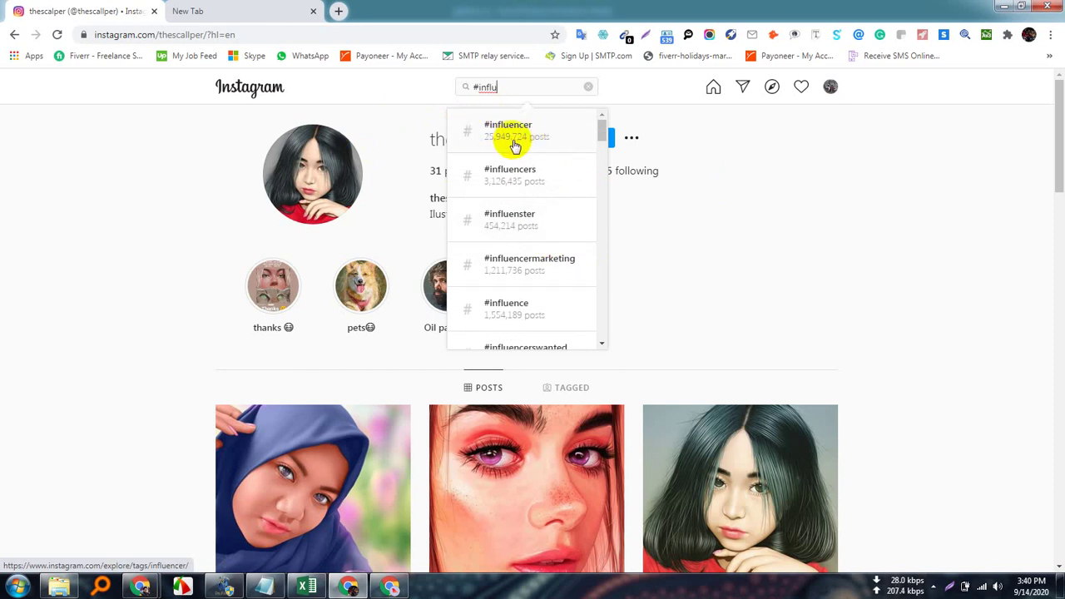
pyautogui.click(518, 138)
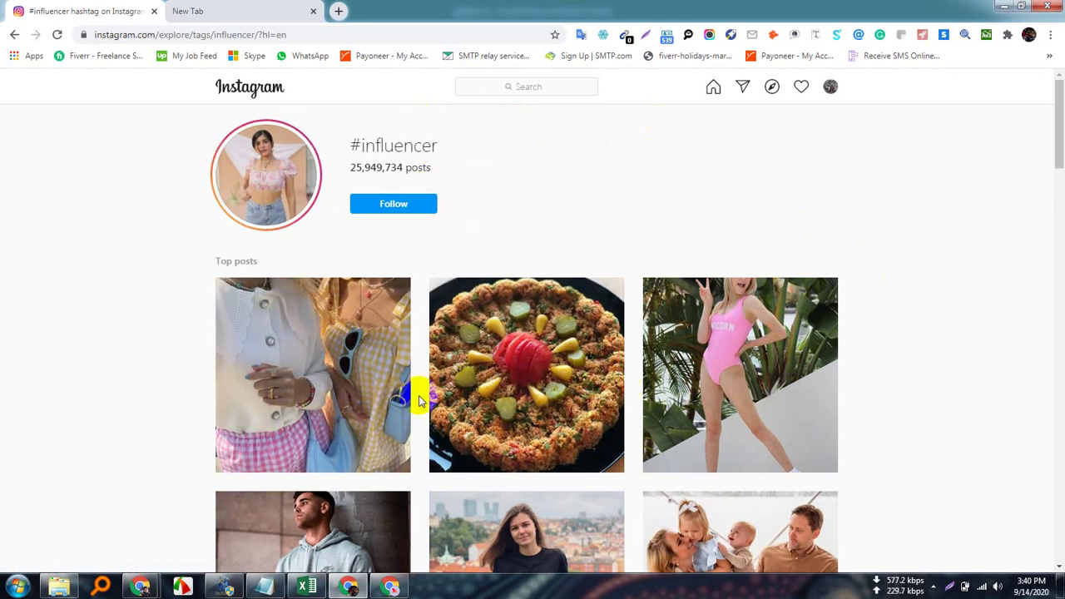
# Scroll the #influencer grid and open the recent post of a woman posing beside trees.
pyautogui.scroll(-4, 420, 391)
pyautogui.scroll(-10, 420, 386)
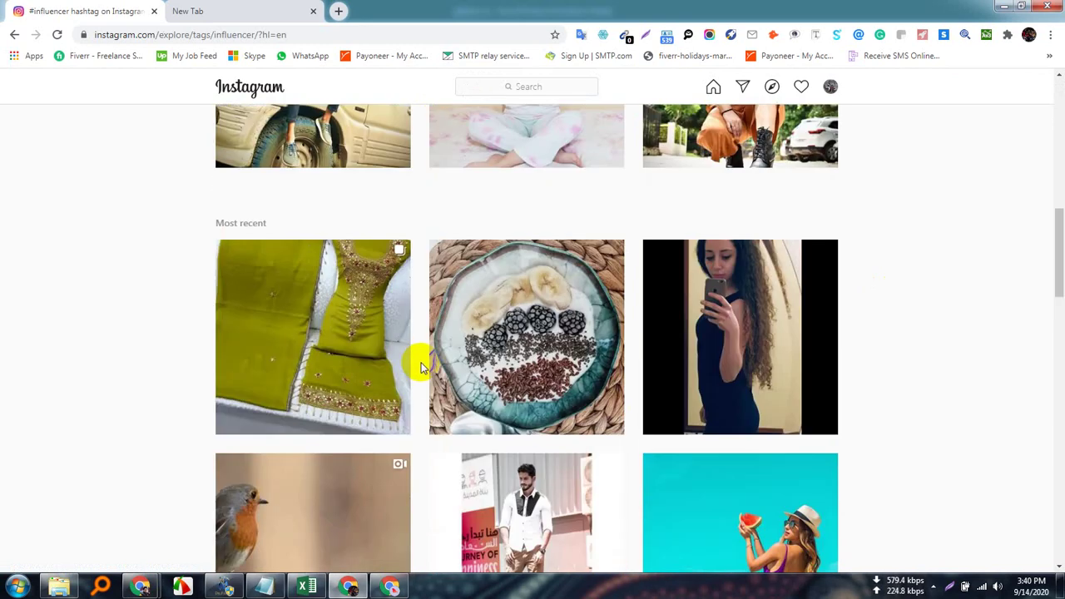
pyautogui.scroll(-14, 423, 364)
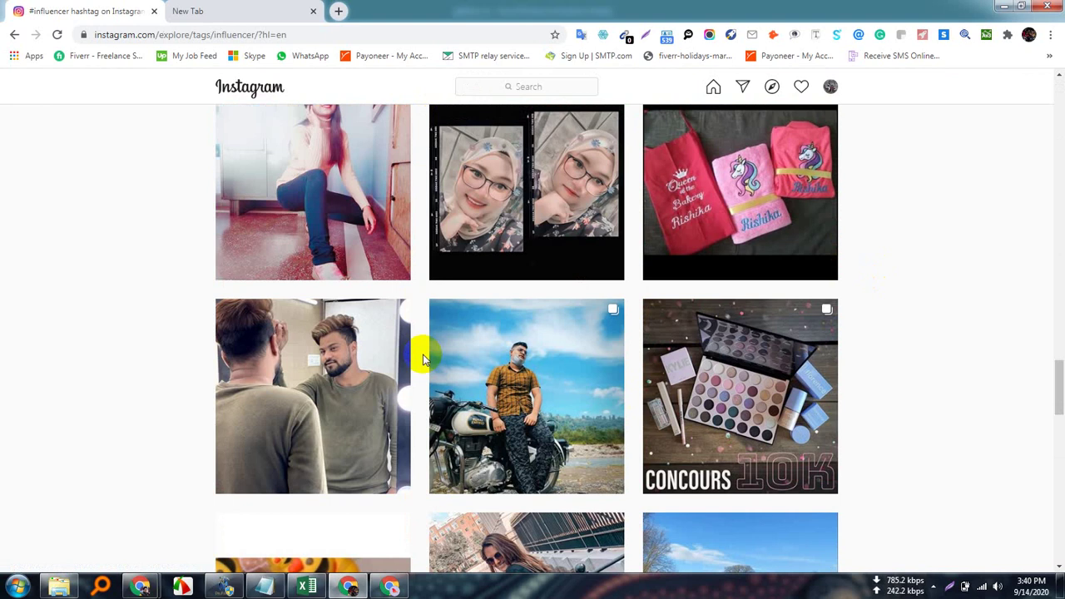
pyautogui.scroll(10, 515, 388)
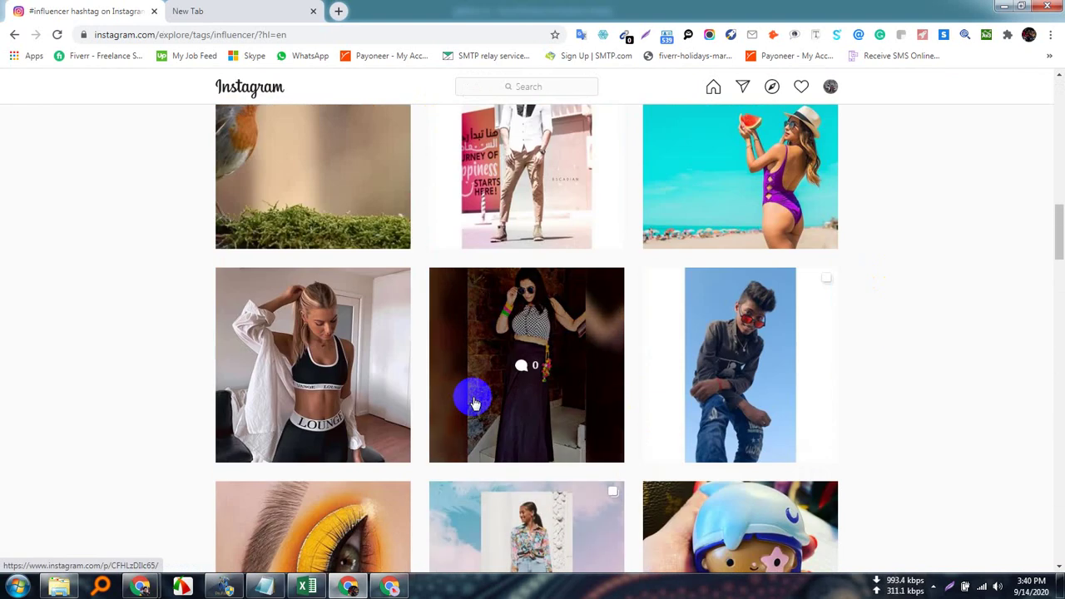
pyautogui.scroll(15, 426, 335)
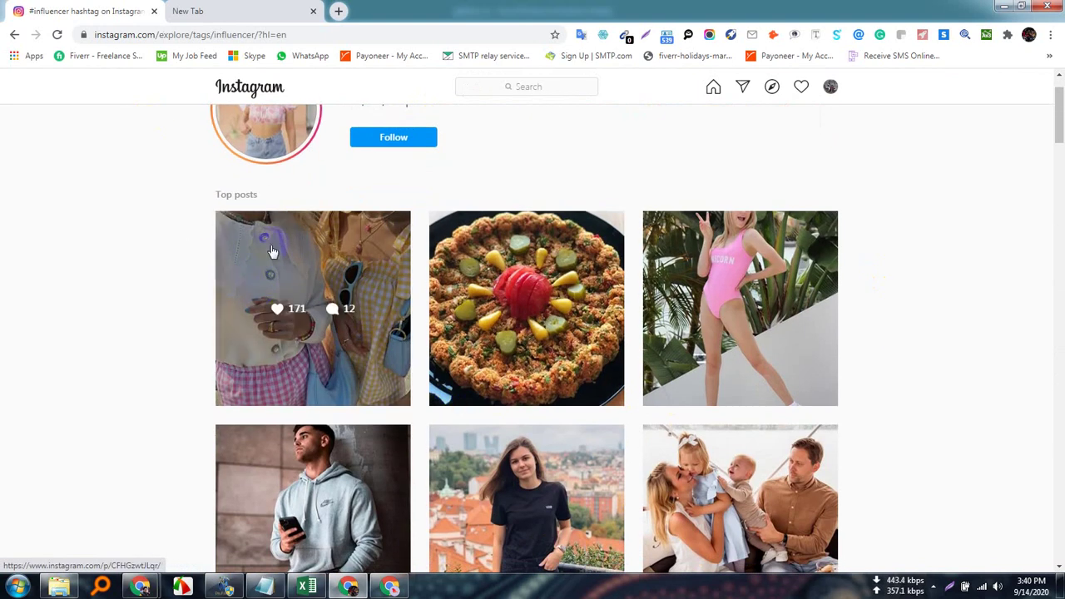
pyautogui.scroll(-8, 387, 387)
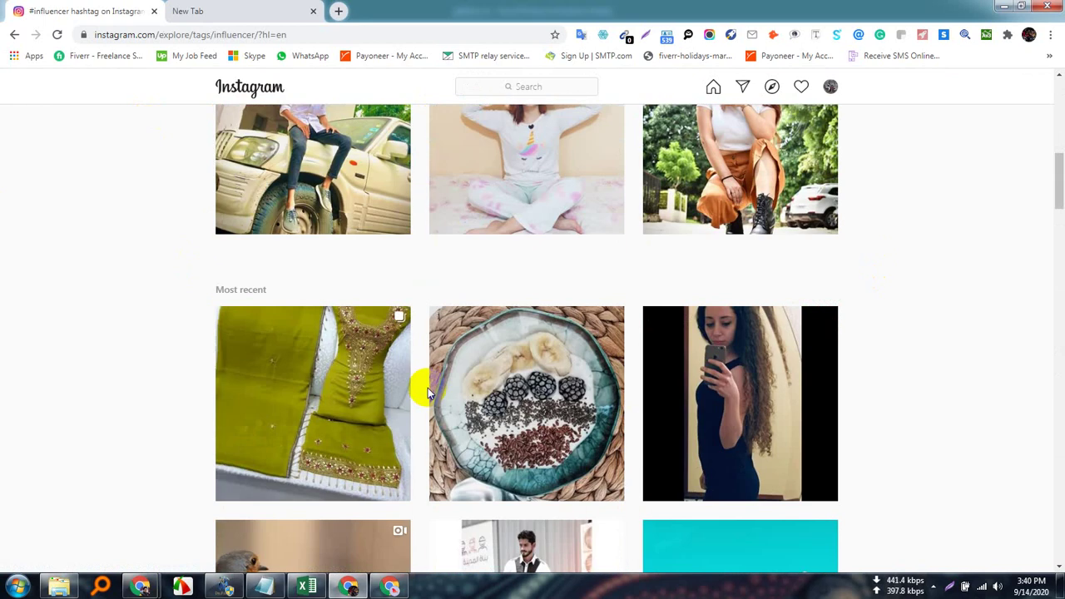
pyautogui.scroll(4, 427, 388)
pyautogui.scroll(-2, 823, 429)
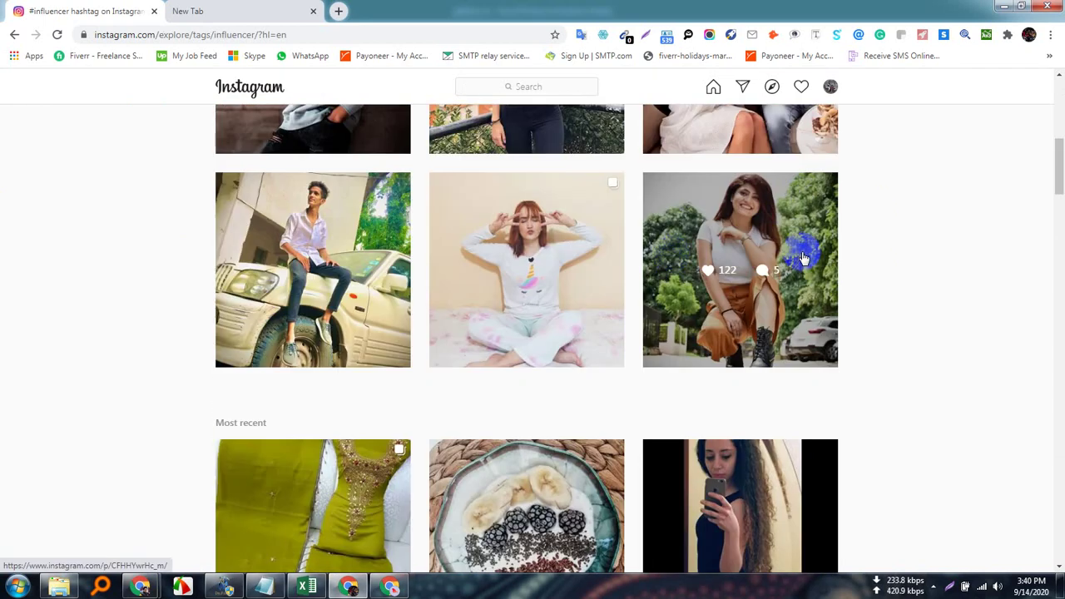
pyautogui.click(754, 221)
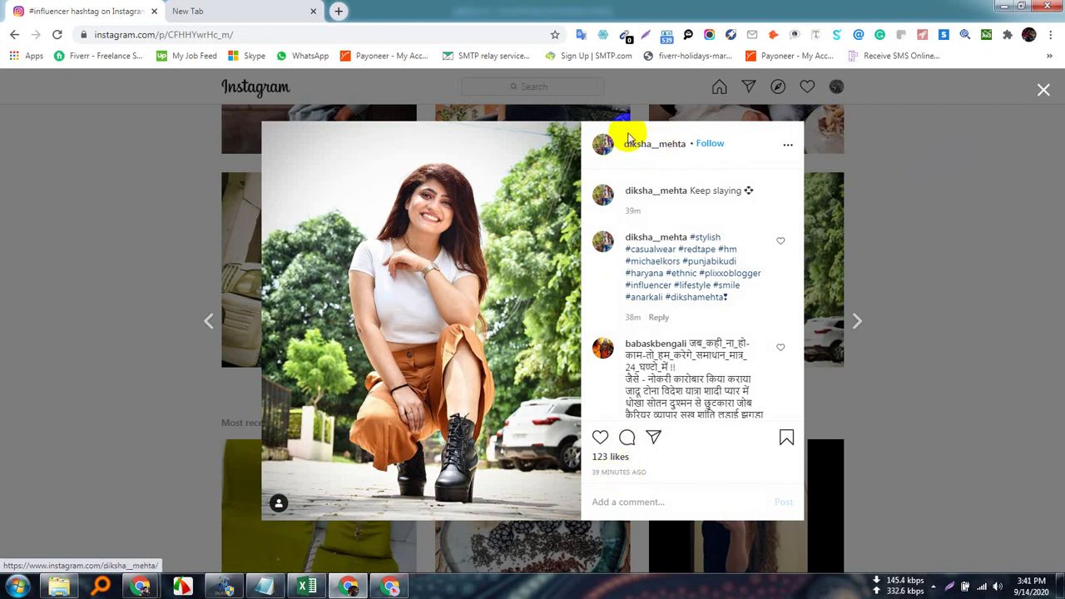
pyautogui.click(470, 225)
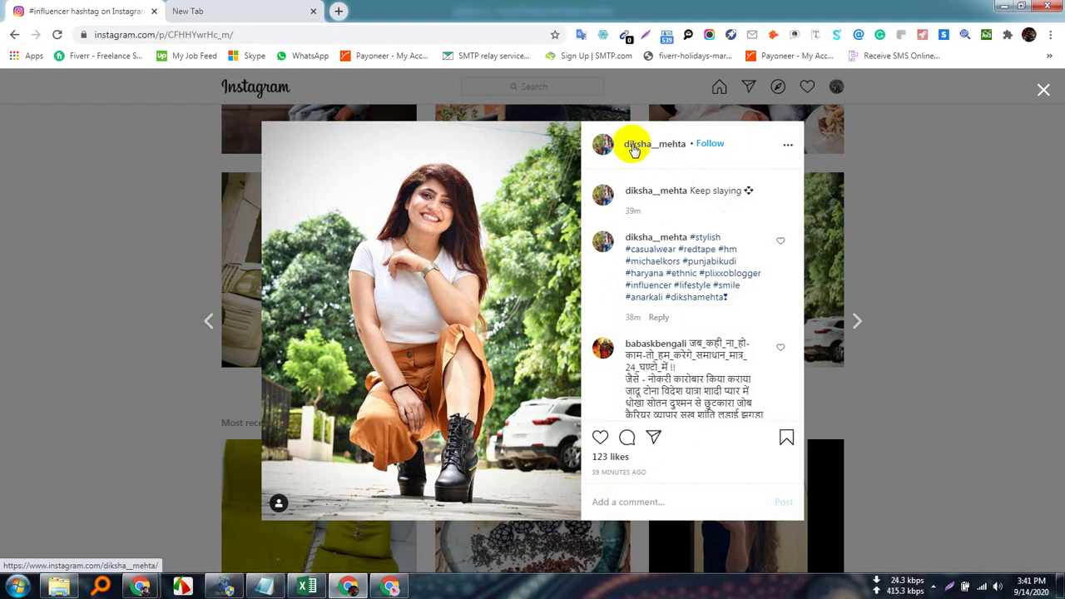
# Open the post author's profile, showing 446 posts and 1,397 followers.
pyautogui.click(633, 148)
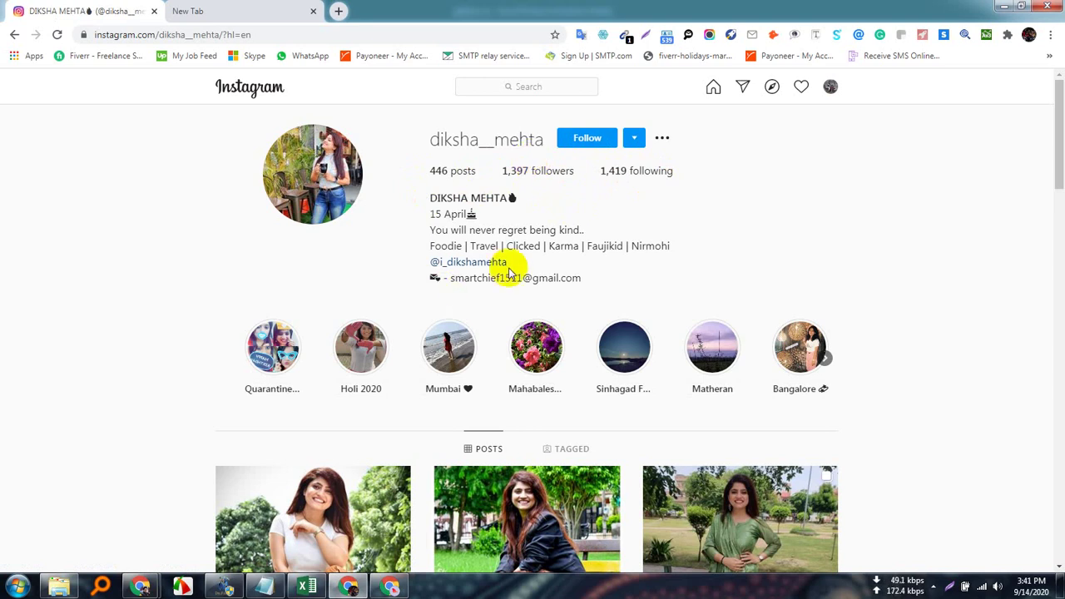
pyautogui.moveTo(588, 281); pyautogui.dragTo(460, 280)
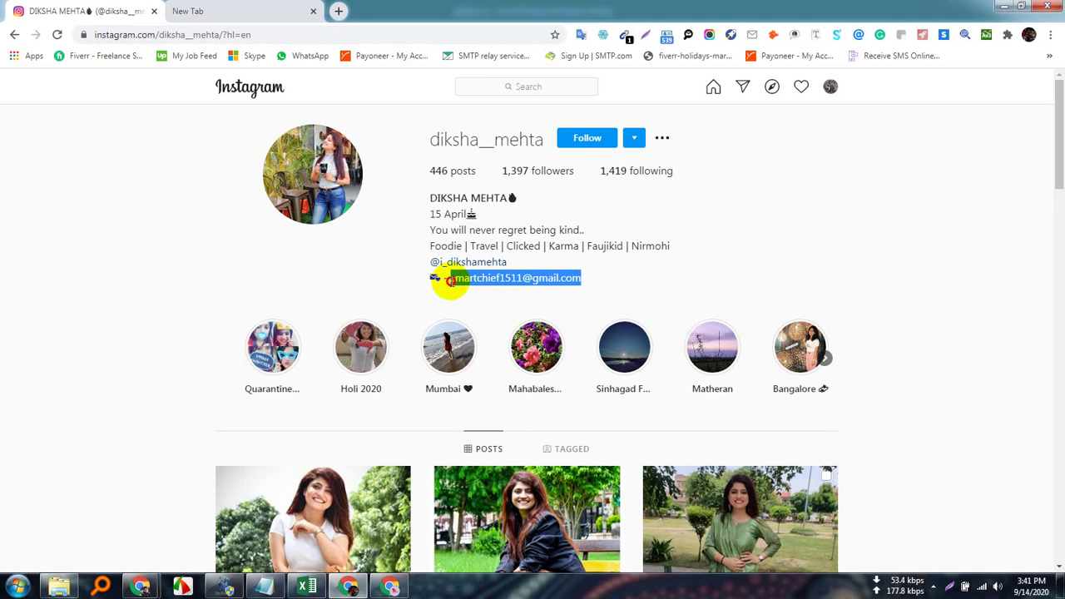
pyautogui.moveTo(449, 281); pyautogui.dragTo(421, 286)
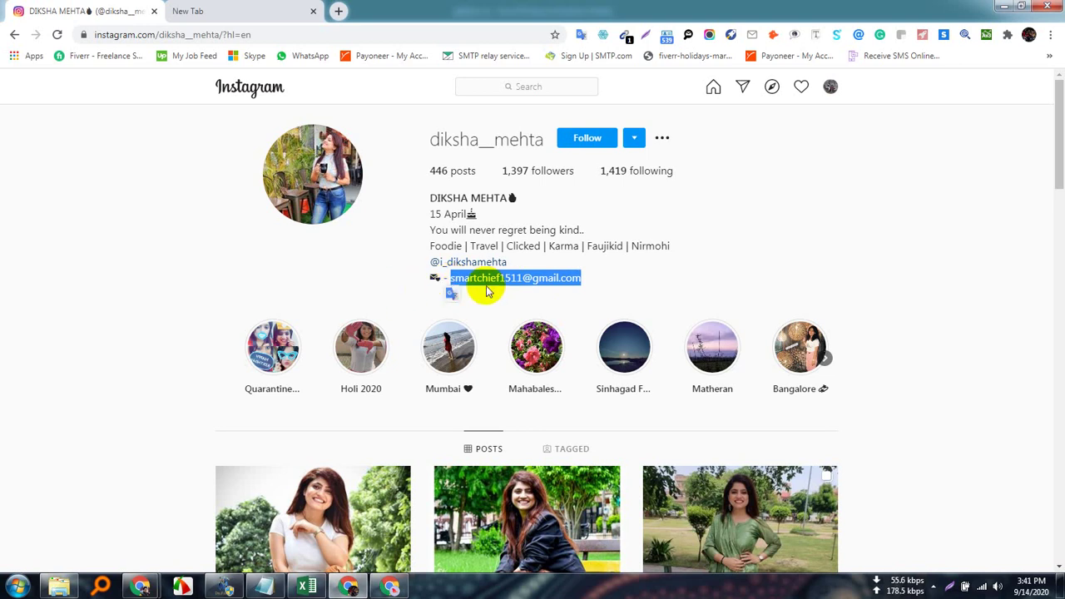
pyautogui.click(353, 261)
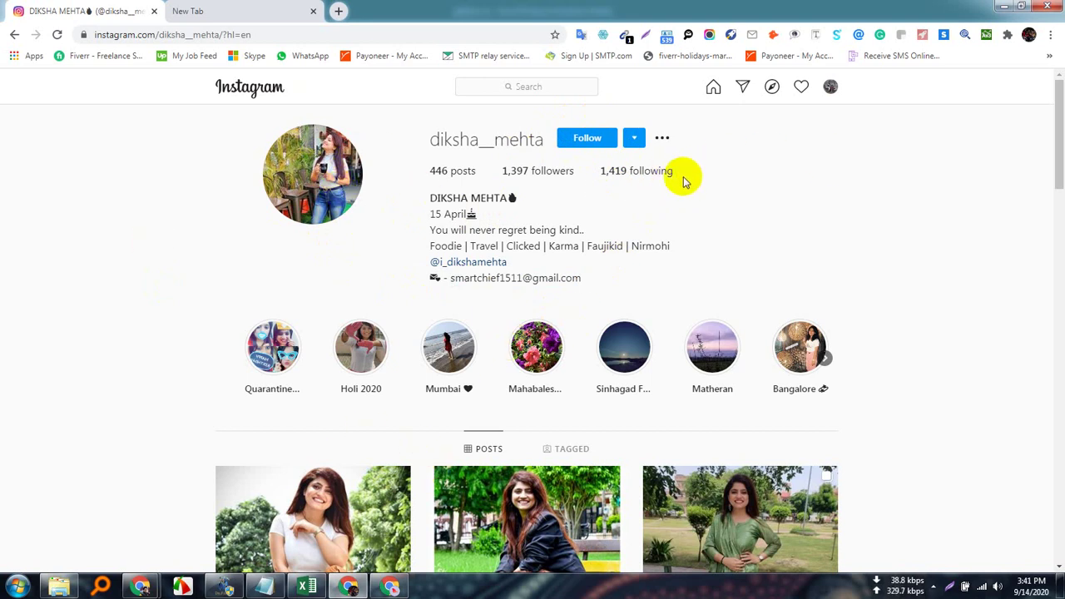
pyautogui.moveTo(681, 180); pyautogui.dragTo(594, 173)
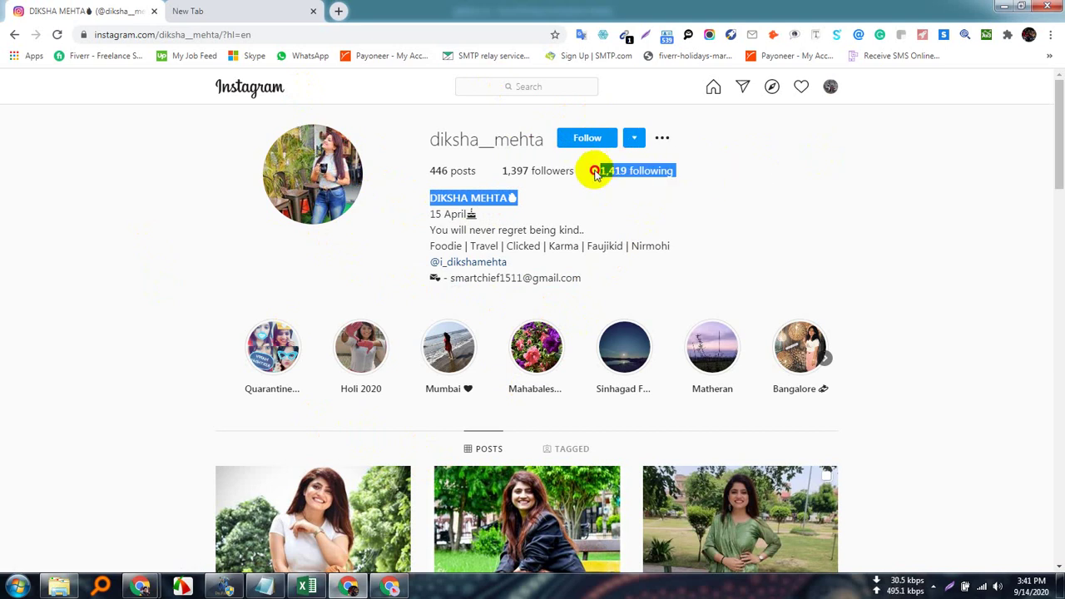
pyautogui.click(767, 179)
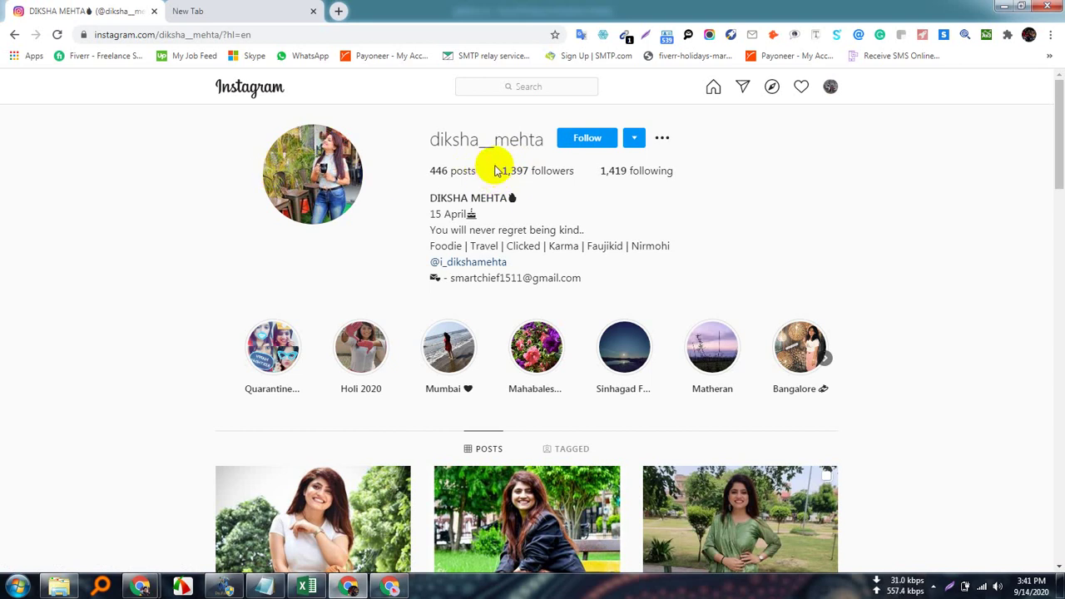
pyautogui.moveTo(497, 172)
pyautogui.mouseDown()
pyautogui.moveTo(541, 169)
pyautogui.moveTo(497, 171)
pyautogui.mouseUp()
pyautogui.tripleClick(497, 172)
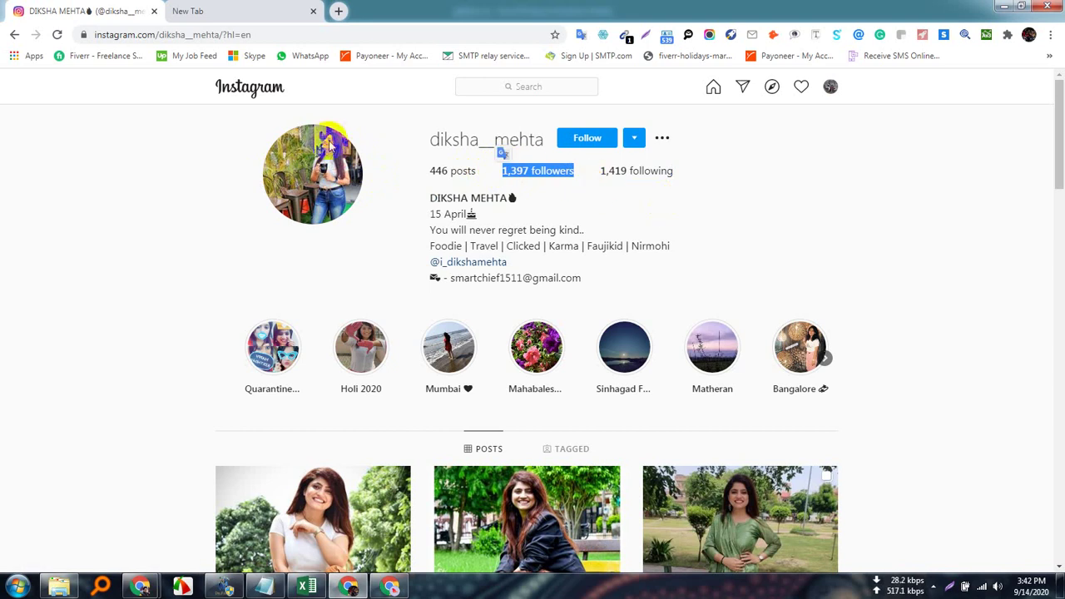
pyautogui.moveTo(607, 170); pyautogui.dragTo(602, 180)
pyautogui.click(694, 184)
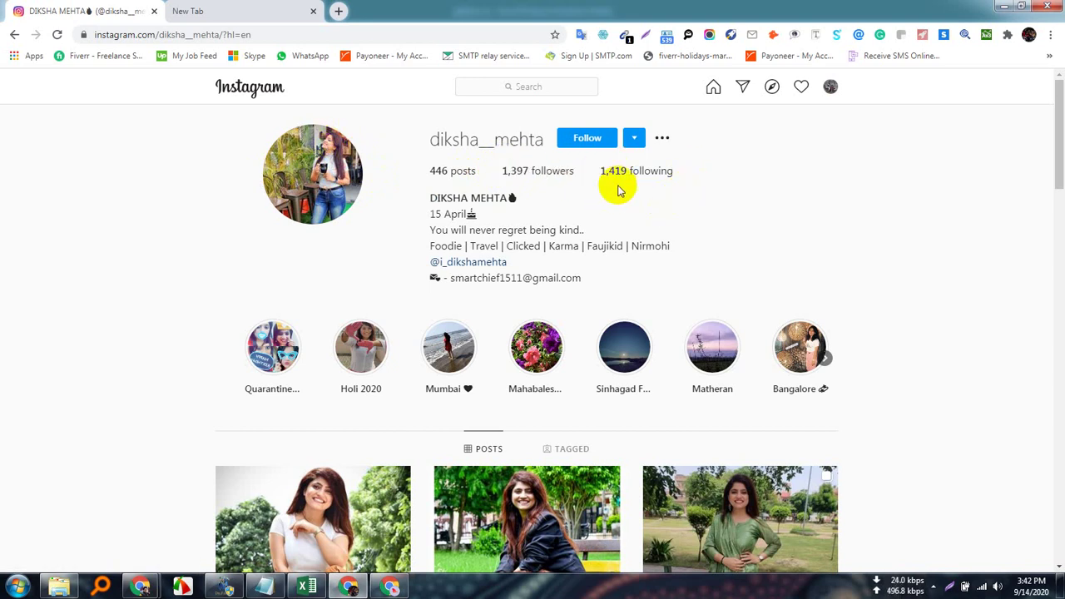
pyautogui.moveTo(600, 179); pyautogui.dragTo(671, 169)
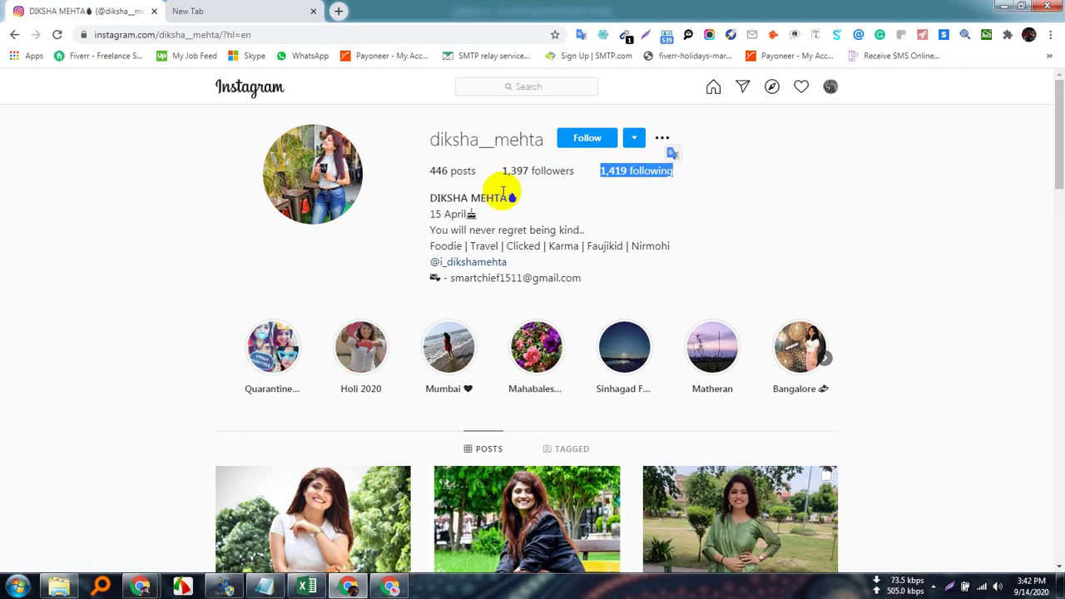
pyautogui.click(742, 178)
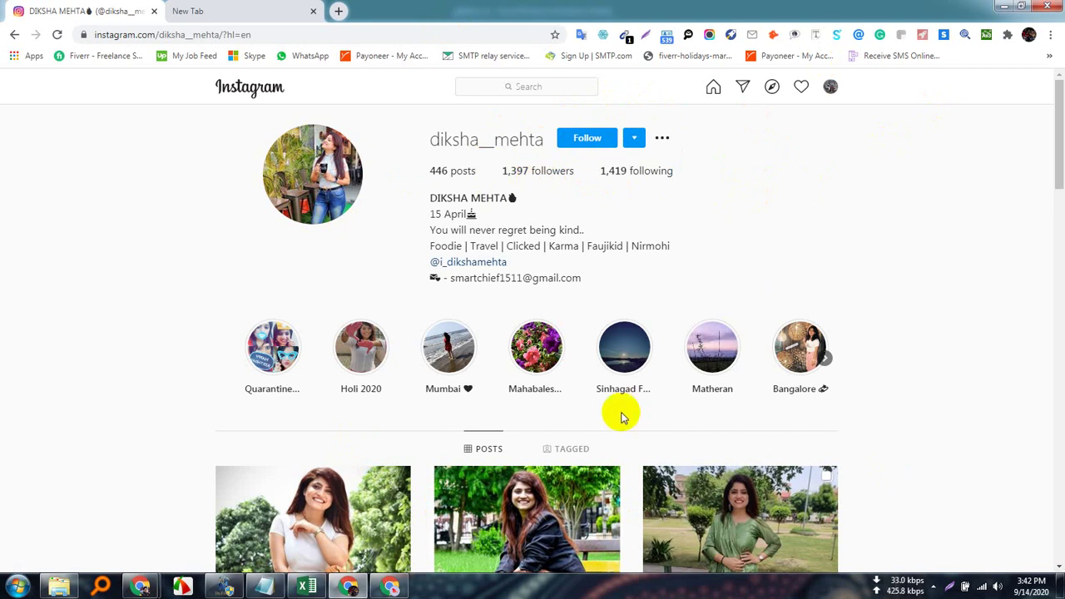
pyautogui.scroll(-3, 623, 419)
pyautogui.scroll(3, 655, 448)
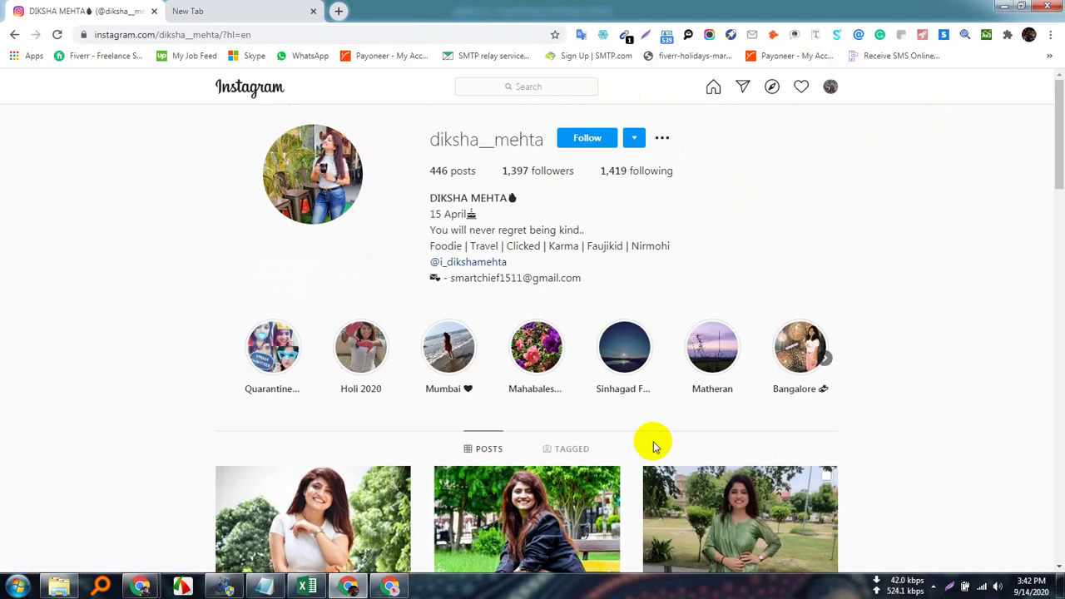
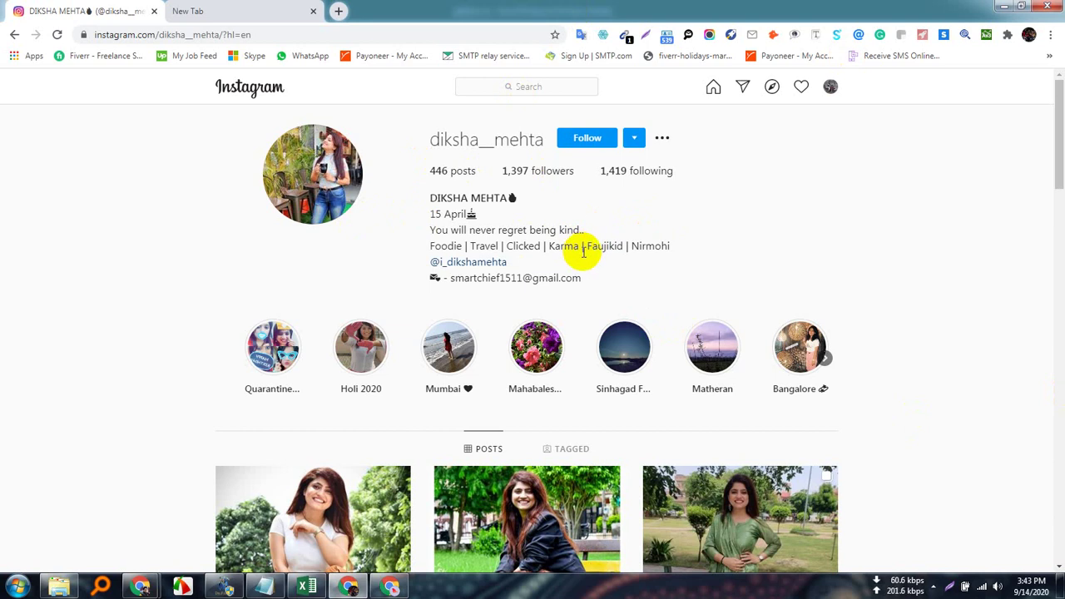
# Highlight the profile's bio text down through the contact e-mail line.
pyautogui.moveTo(588, 283); pyautogui.dragTo(438, 236)
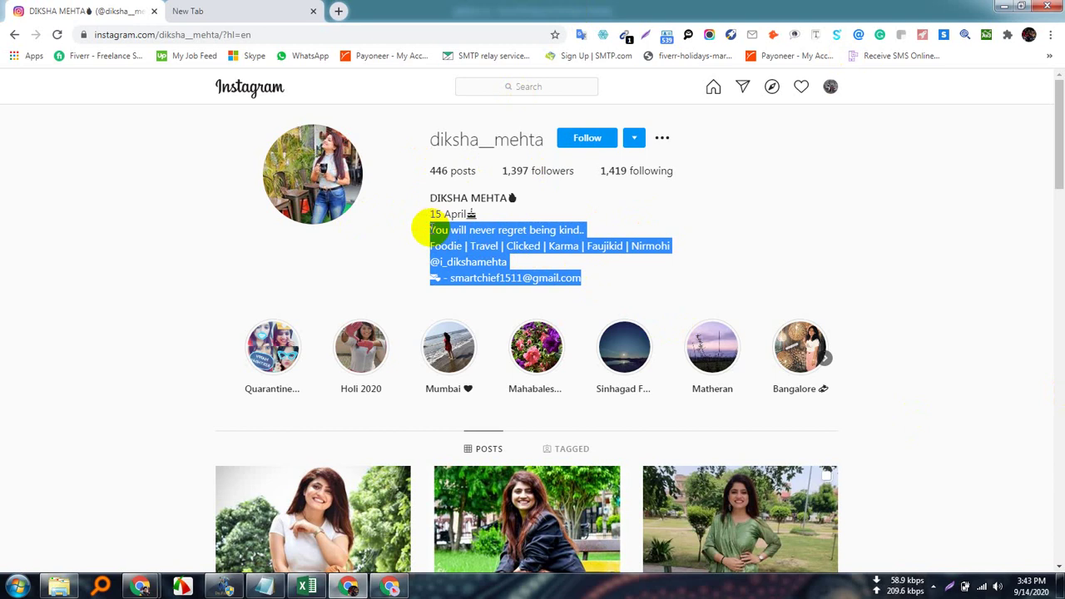
pyautogui.click(378, 251)
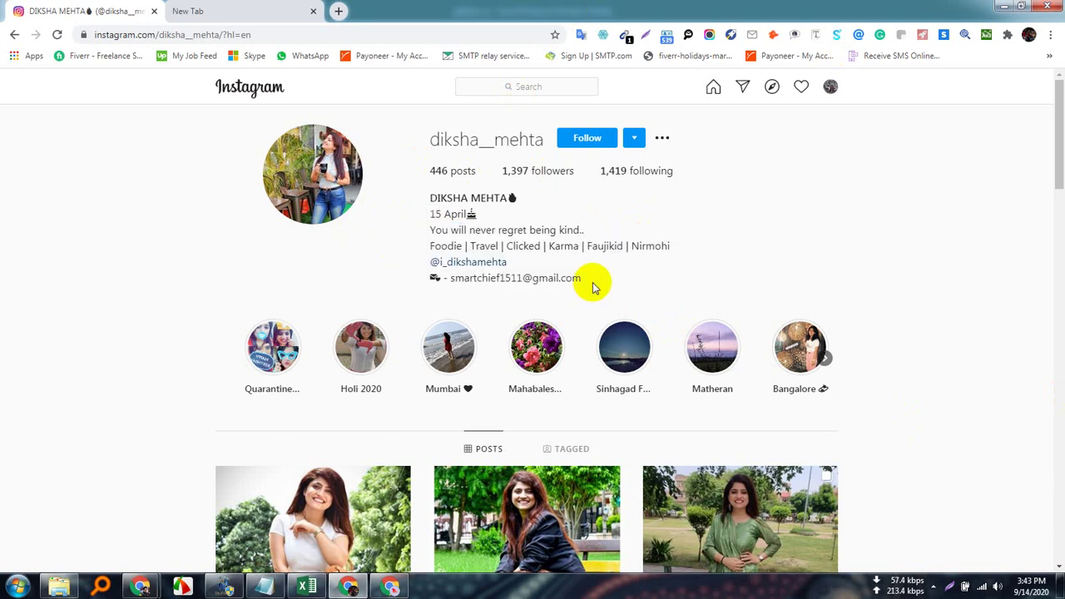
pyautogui.moveTo(594, 287); pyautogui.dragTo(429, 237)
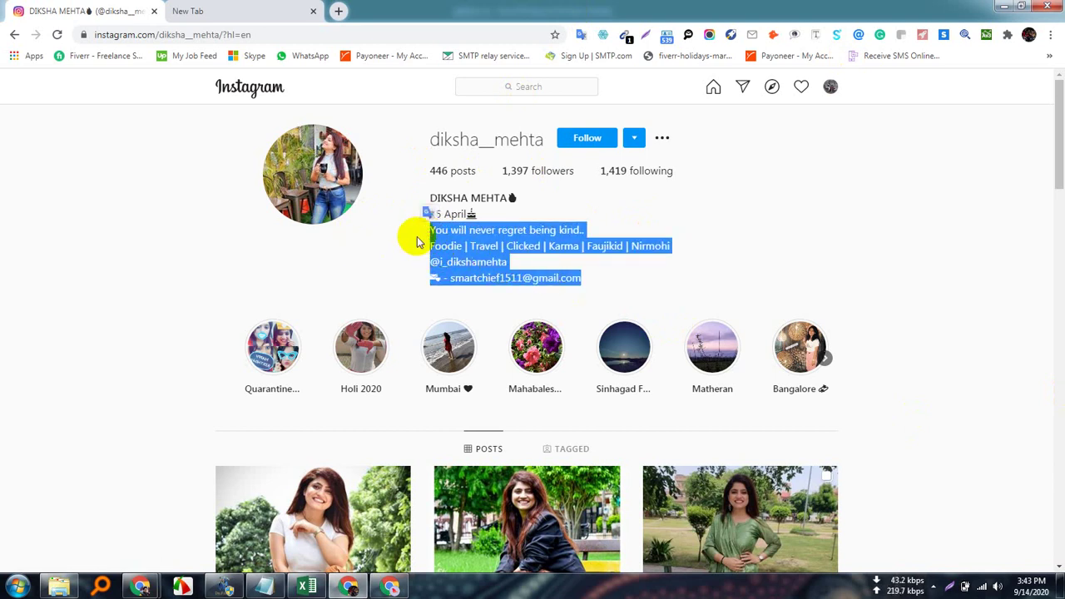
pyautogui.click(392, 241)
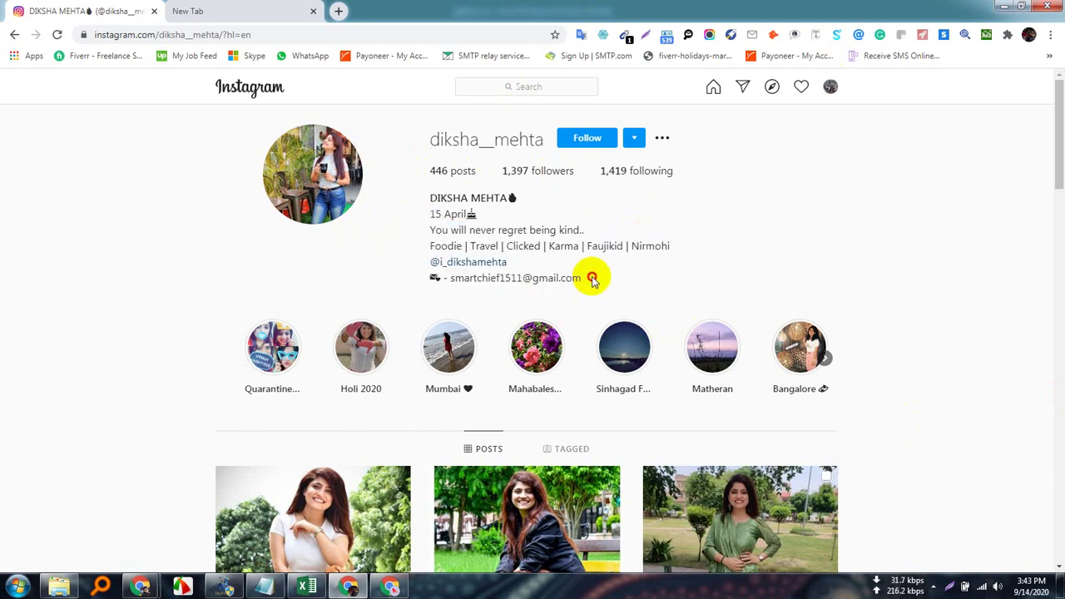
pyautogui.moveTo(591, 279); pyautogui.dragTo(429, 229)
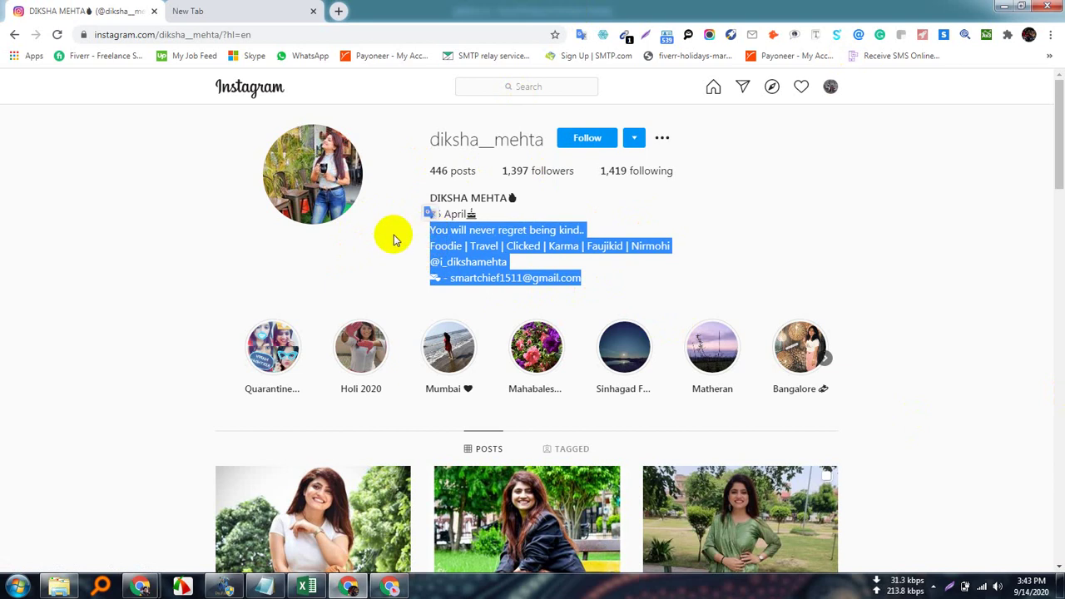
pyautogui.click(393, 239)
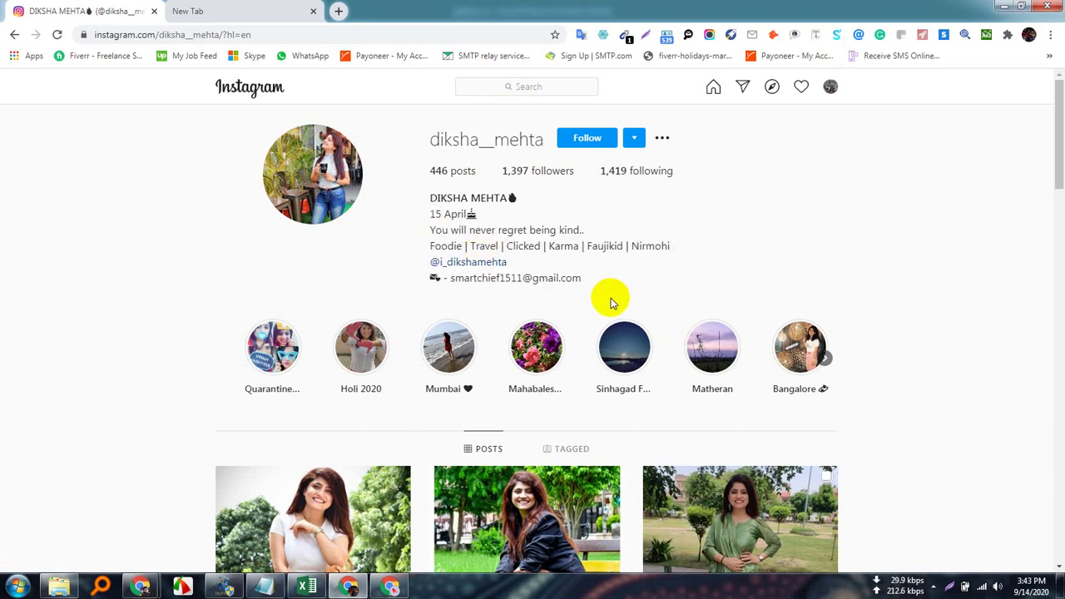
pyautogui.moveTo(605, 281); pyautogui.dragTo(392, 228)
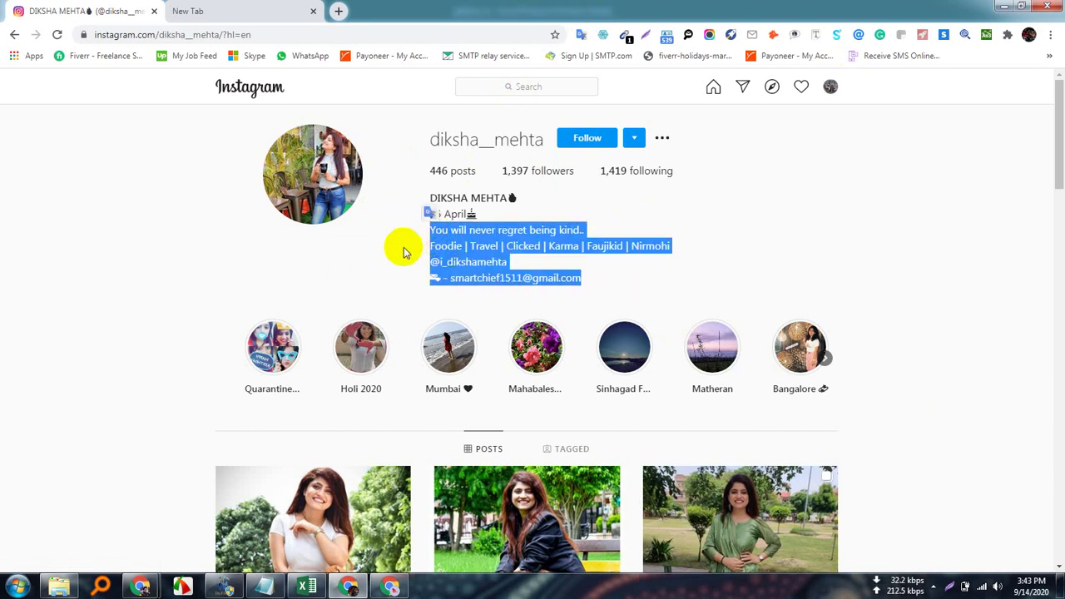
pyautogui.click(402, 251)
pyautogui.moveTo(598, 284); pyautogui.dragTo(380, 233)
pyautogui.click(390, 238)
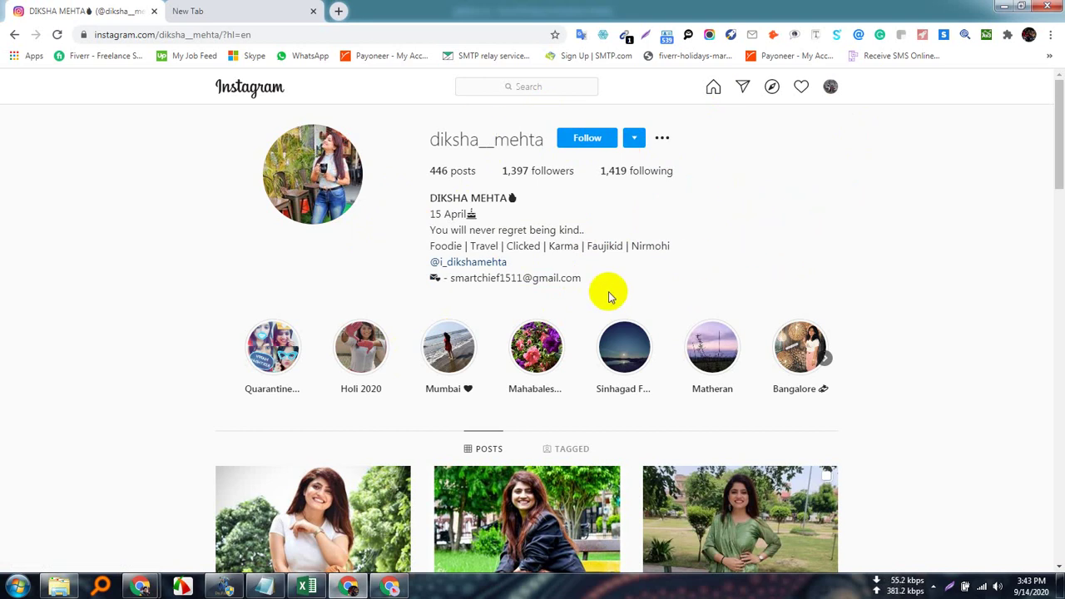
pyautogui.moveTo(592, 283); pyautogui.dragTo(438, 226)
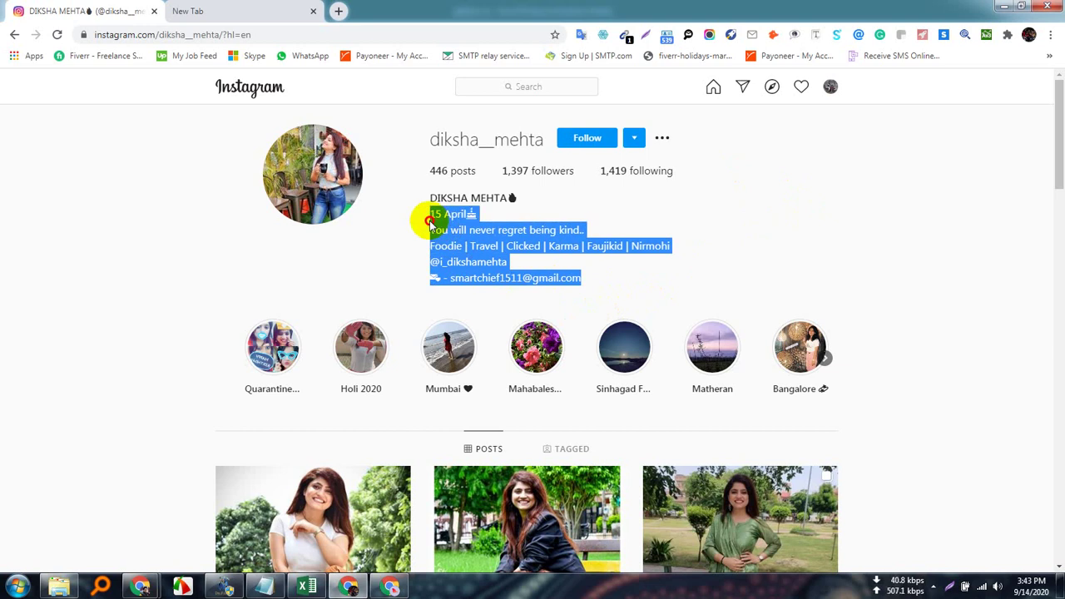
pyautogui.click(826, 239)
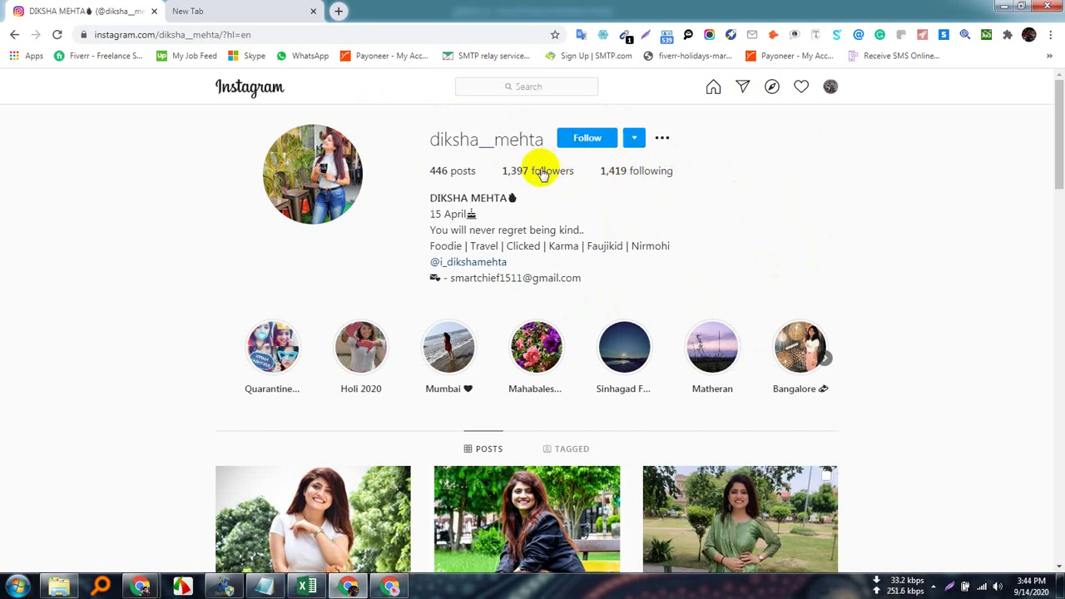
# Open the 1,397 followers list, highlight two usernames, scroll through it and close it.
pyautogui.click(542, 173)
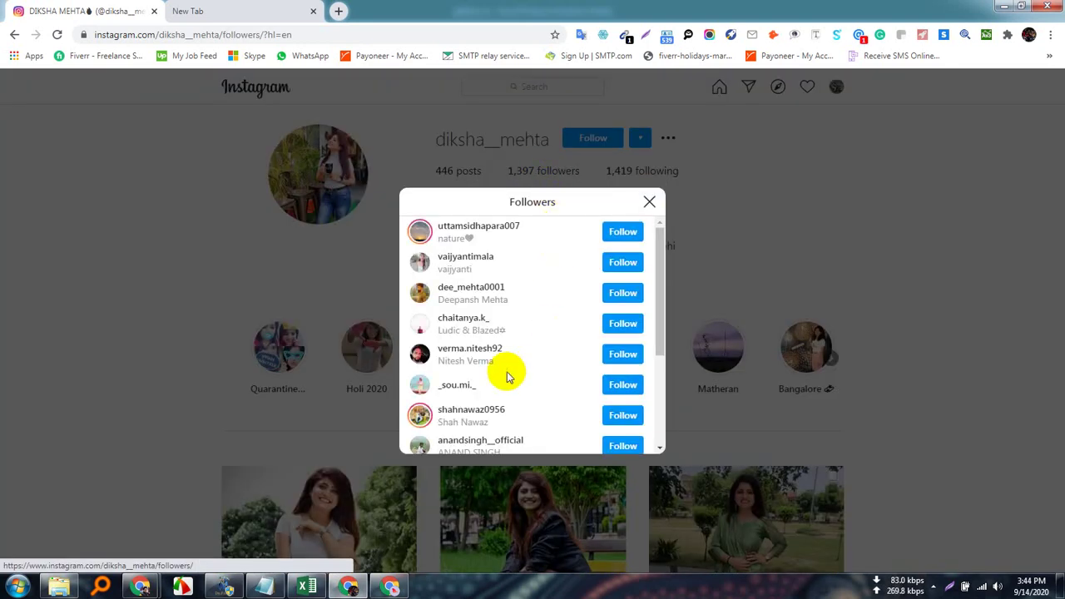
pyautogui.scroll(-3, 499, 366)
pyautogui.scroll(3, 470, 352)
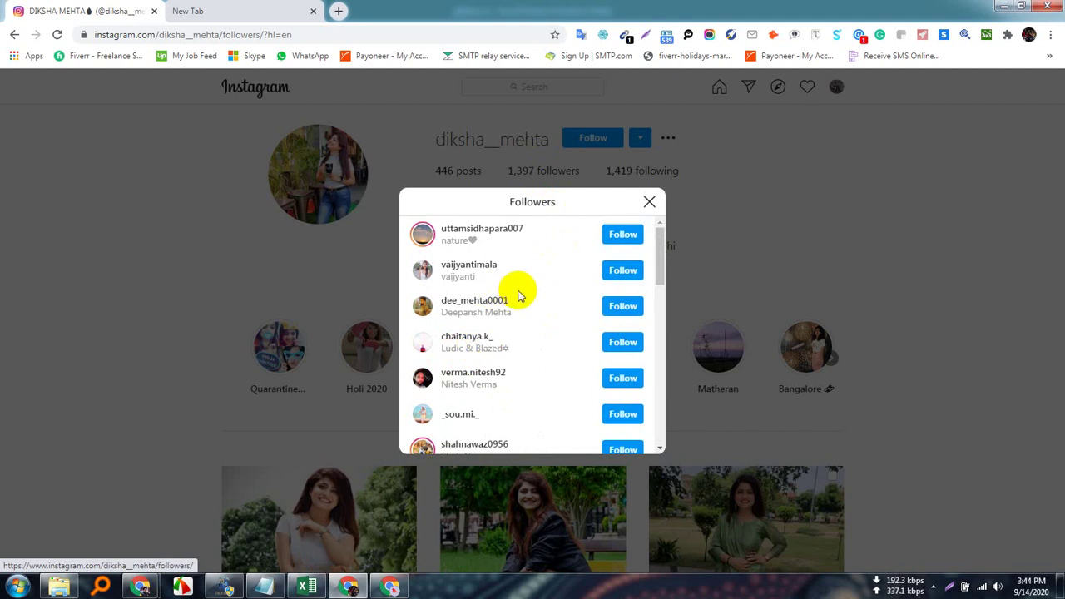
pyautogui.moveTo(516, 299); pyautogui.dragTo(468, 300)
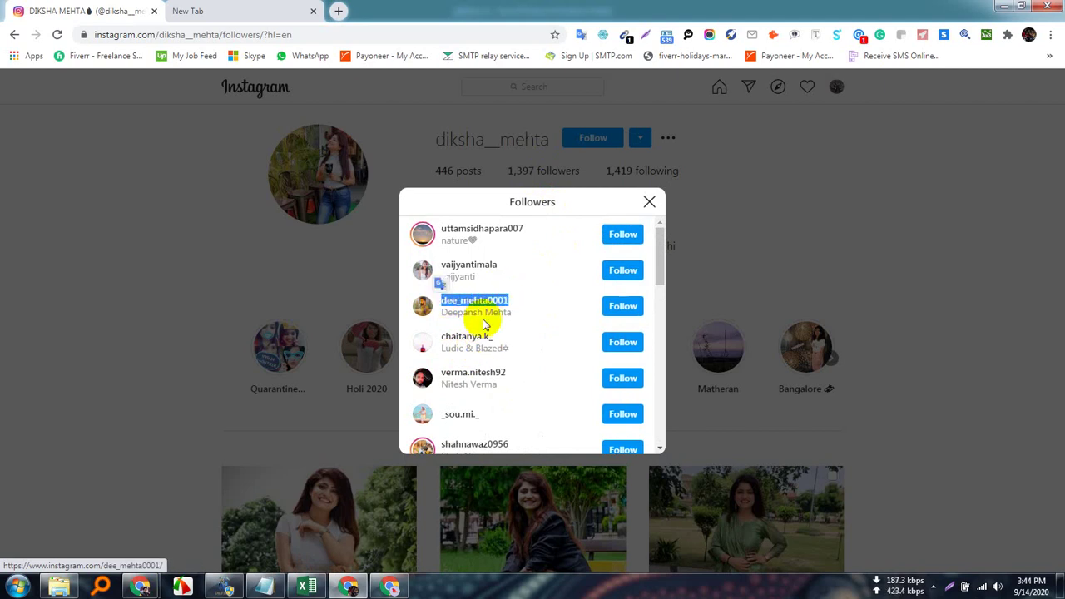
pyautogui.moveTo(515, 340); pyautogui.dragTo(445, 335)
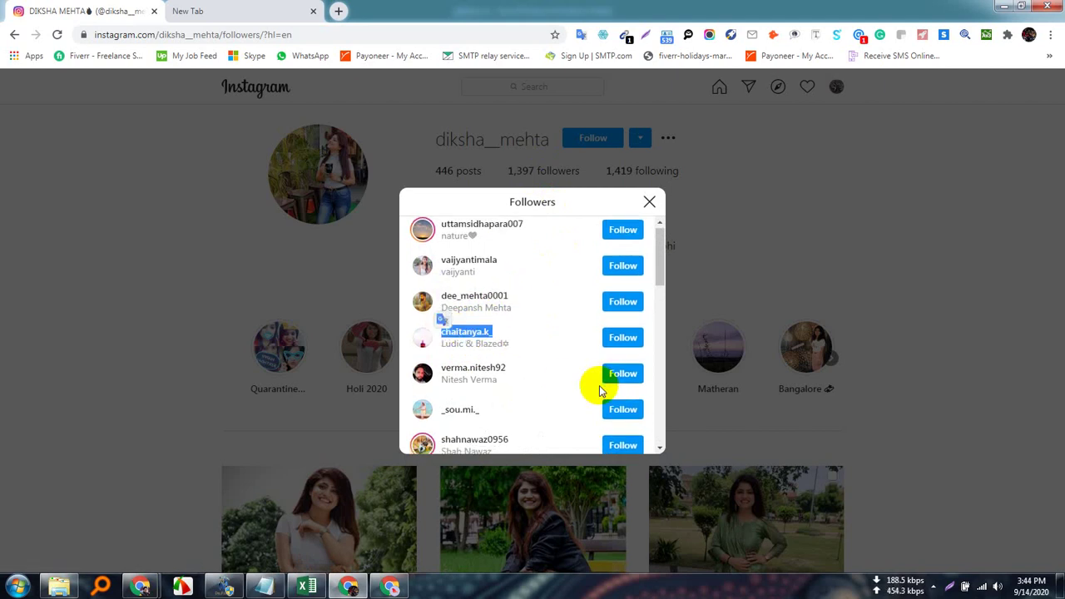
pyautogui.scroll(-10, 541, 388)
pyautogui.scroll(-15, 545, 395)
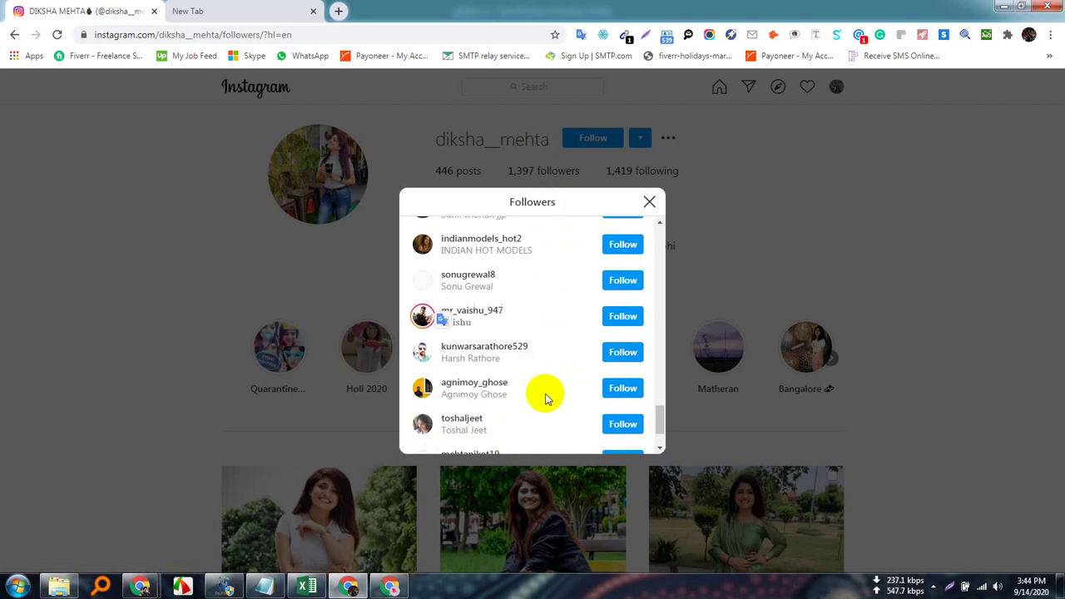
pyautogui.scroll(-3, 551, 390)
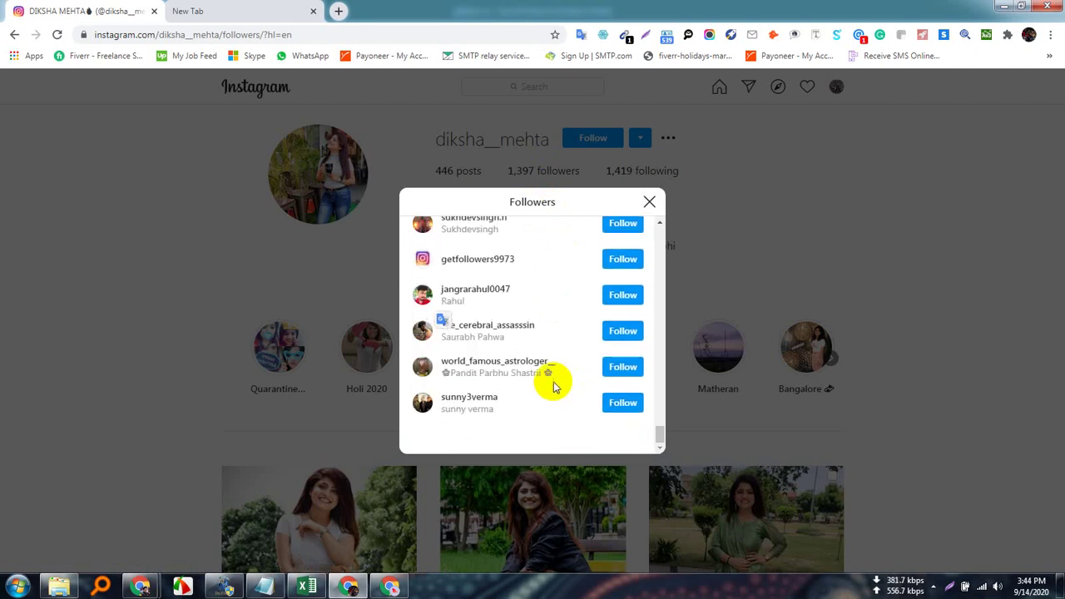
pyautogui.scroll(-15, 559, 384)
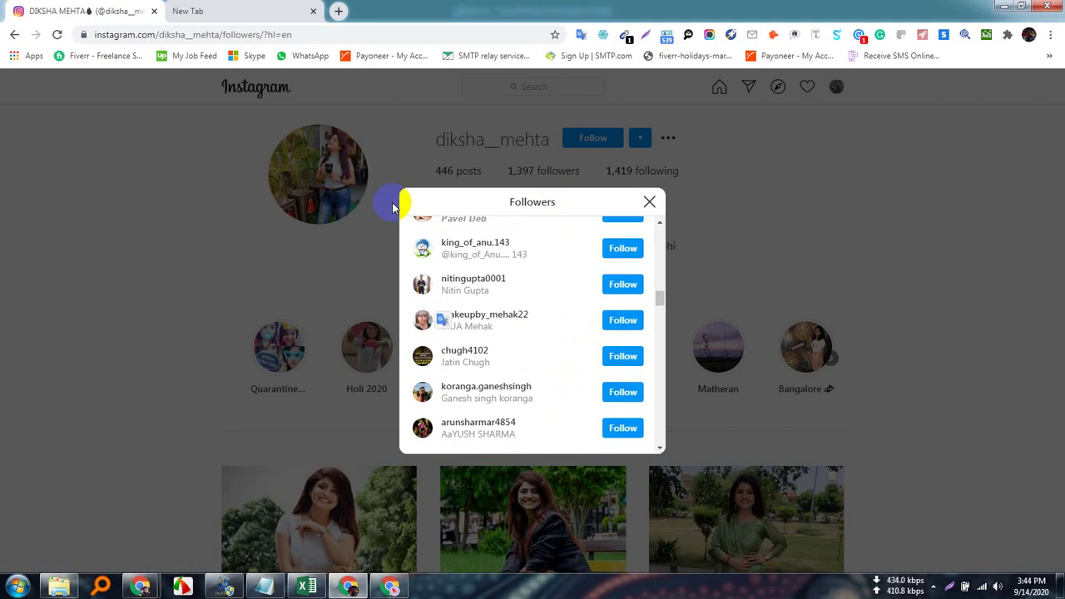
pyautogui.click(650, 202)
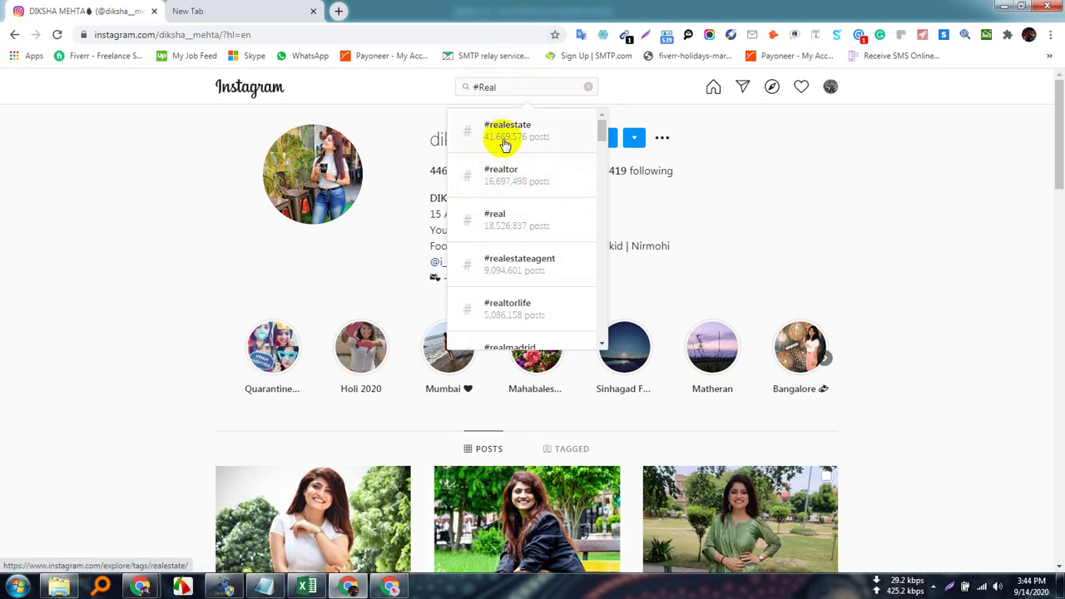
# Open the #realestate hashtag page and scroll through its posts.
pyautogui.click(539, 133)
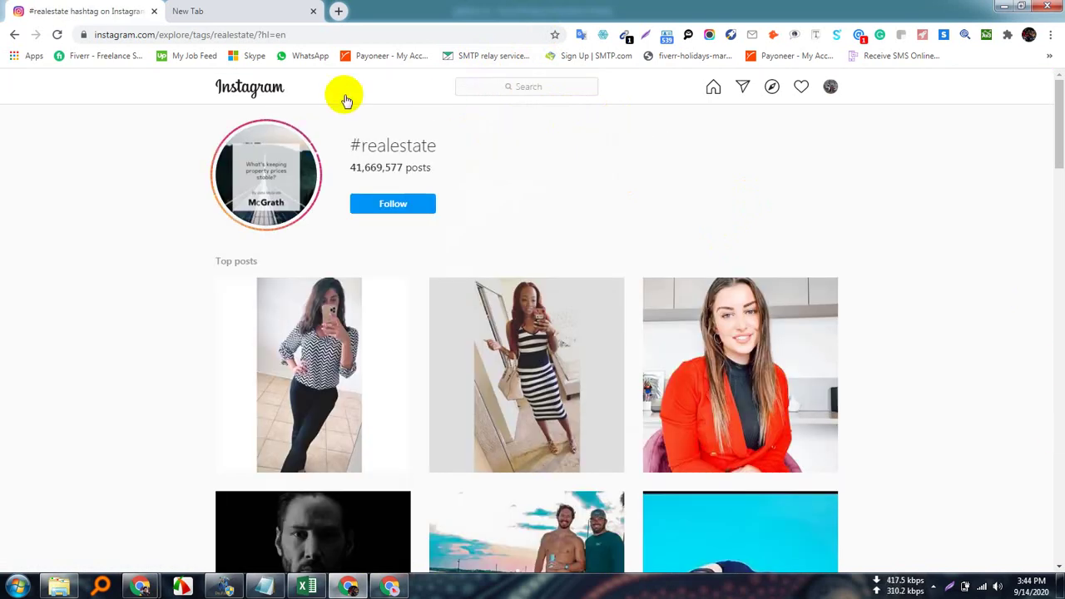
pyautogui.scroll(-1, 479, 470)
pyautogui.scroll(-15, 480, 474)
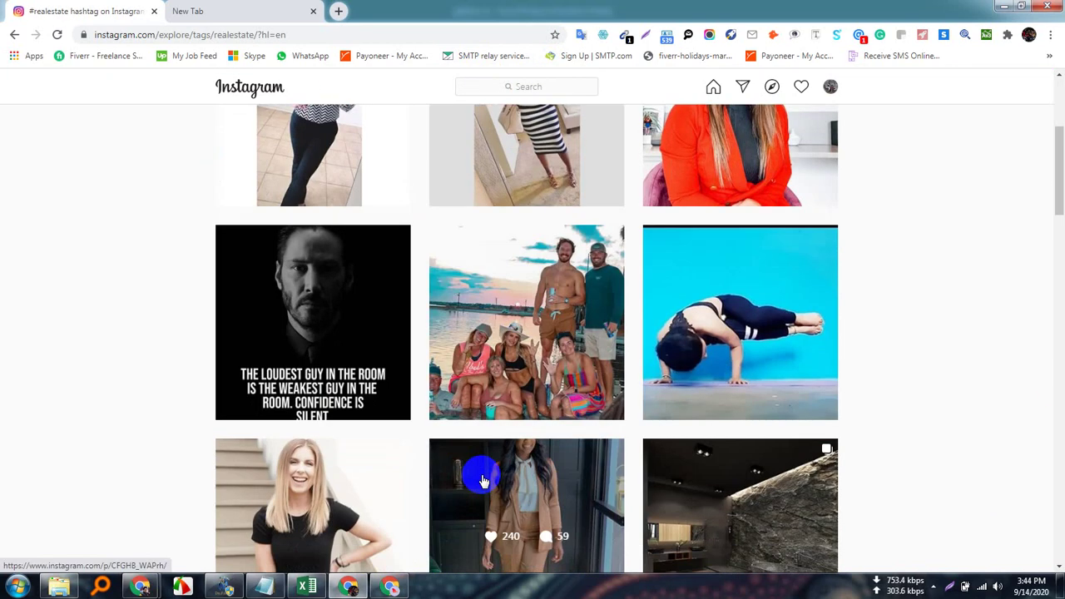
pyautogui.scroll(-7, 483, 478)
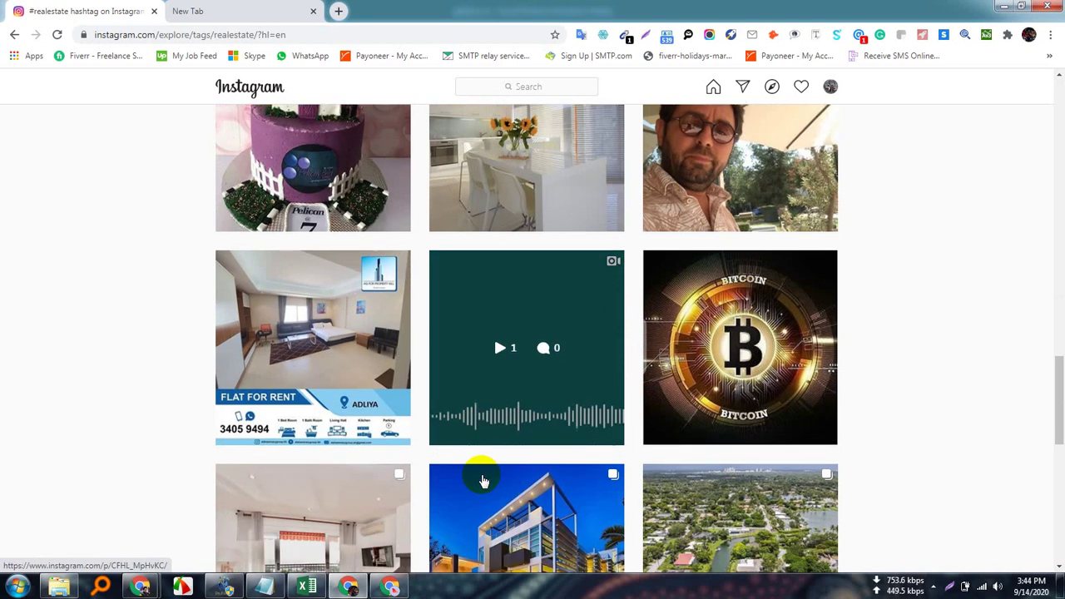
pyautogui.scroll(11, 486, 478)
pyautogui.scroll(12, 488, 477)
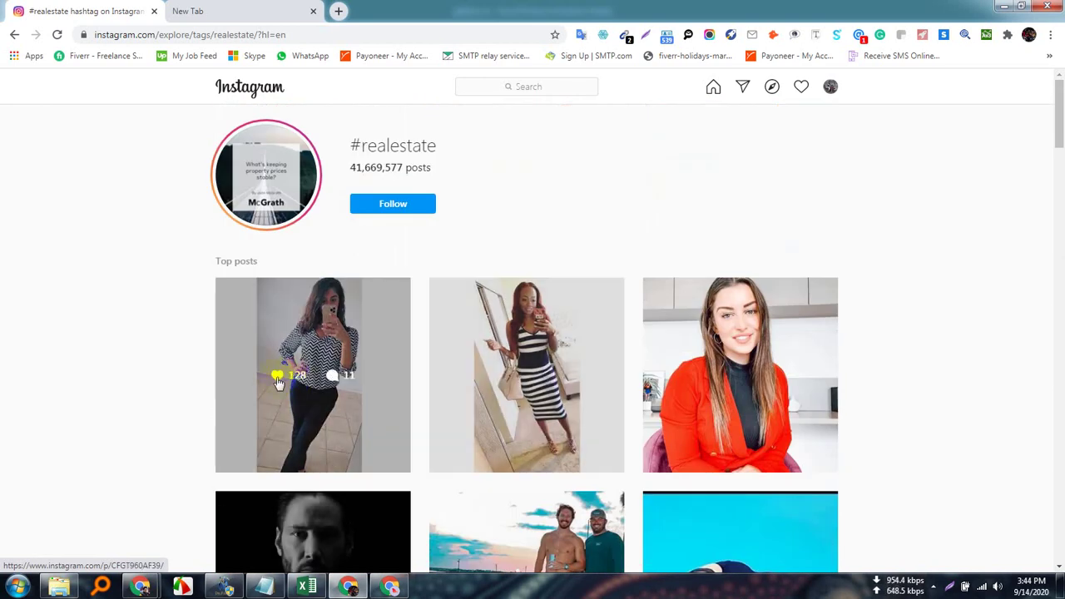
pyautogui.scroll(-3, 475, 404)
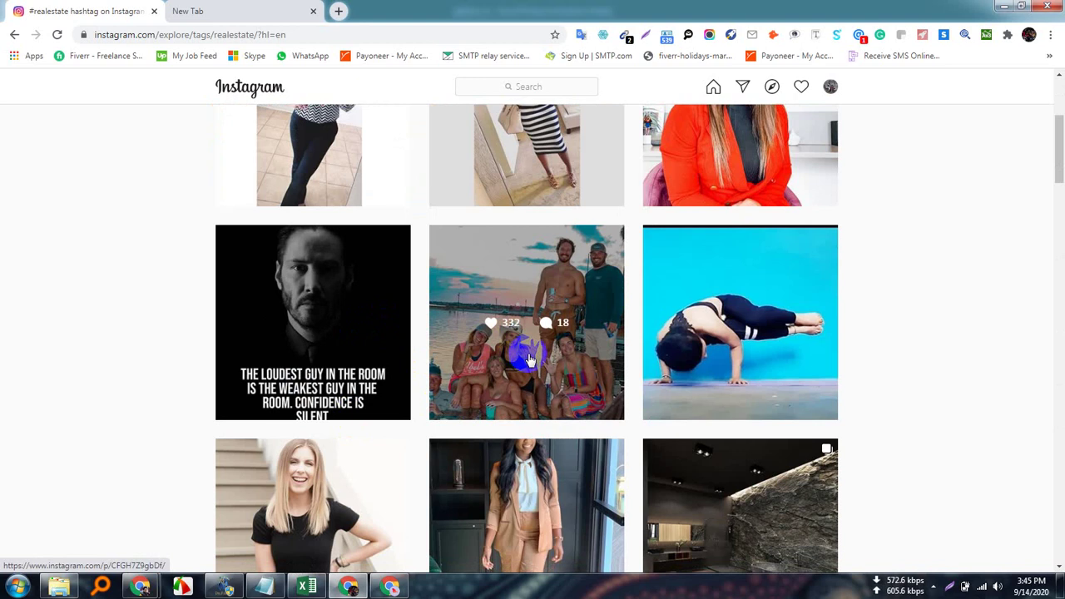
pyautogui.scroll(-2, 533, 372)
pyautogui.scroll(-2, 536, 376)
pyautogui.scroll(6, 577, 441)
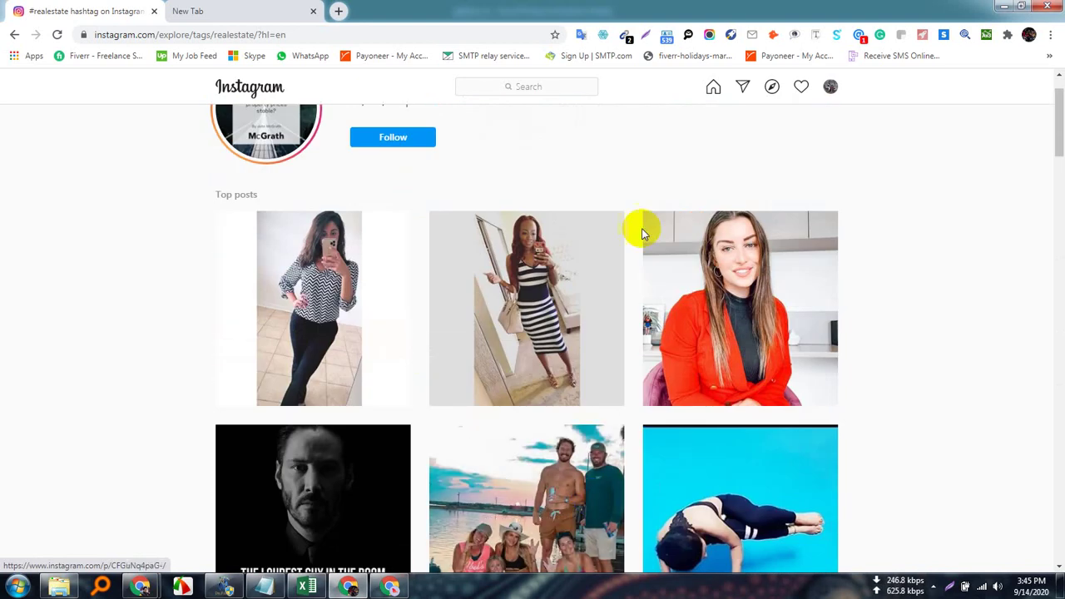
pyautogui.scroll(1, 611, 333)
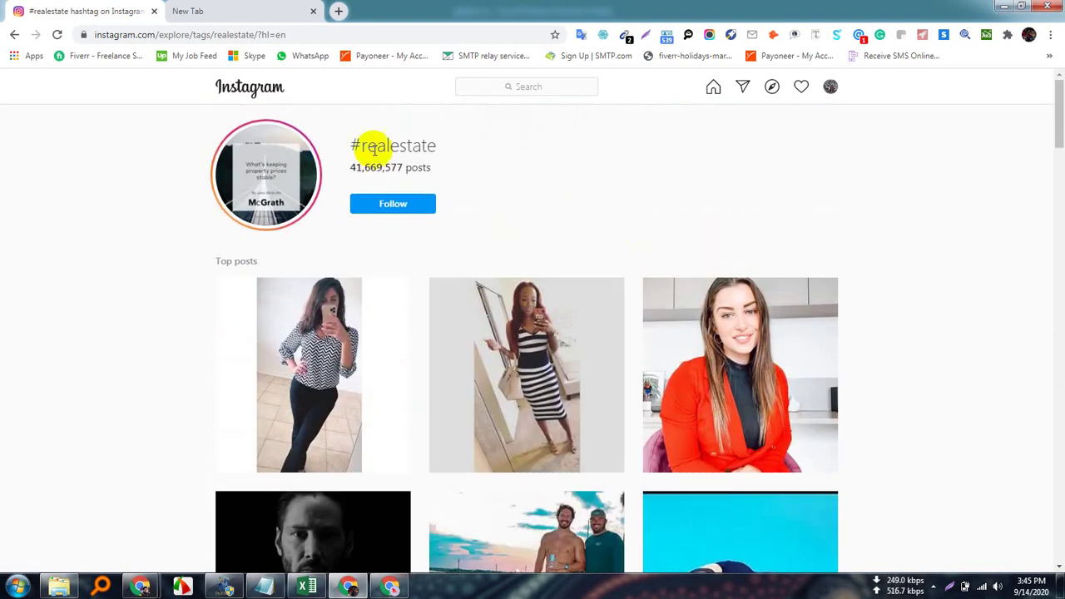
pyautogui.scroll(-10, 632, 476)
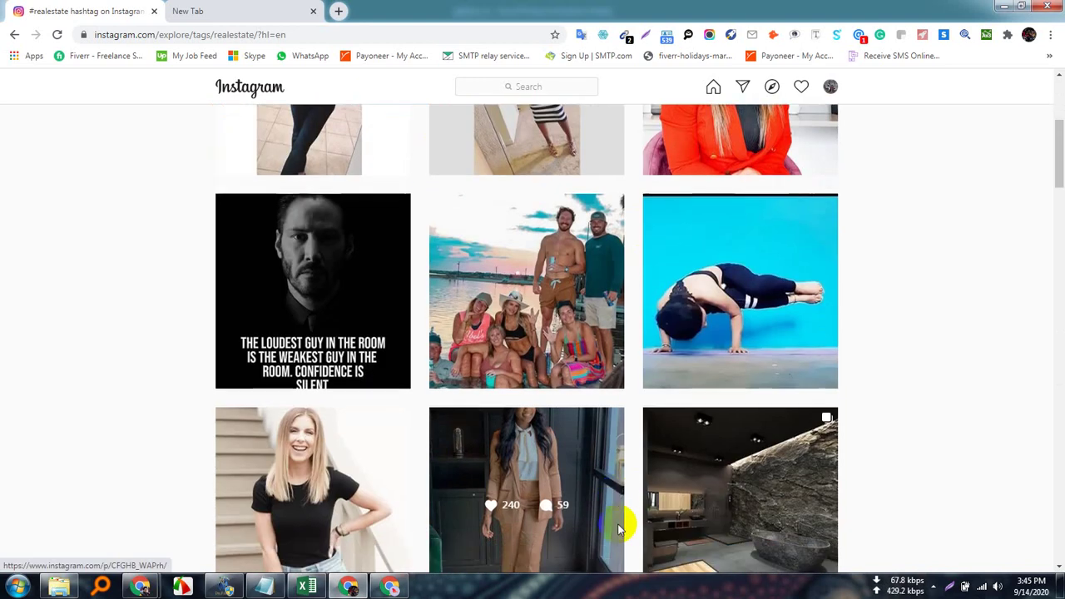
# Scroll further through the most recent posts and open the aerial beach-house post.
pyautogui.scroll(-4, 618, 535)
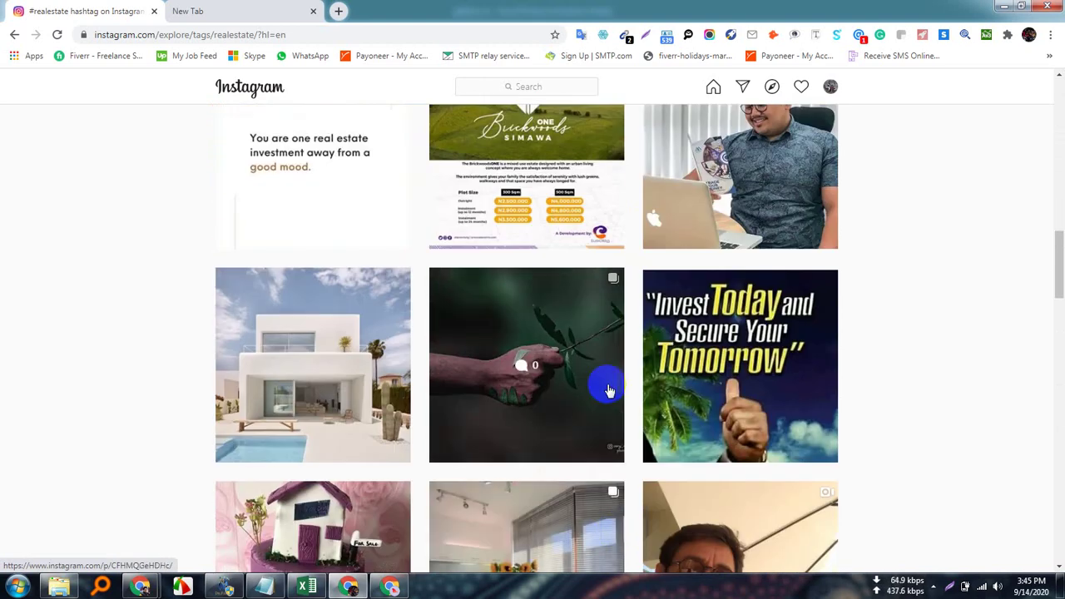
pyautogui.scroll(1, 496, 459)
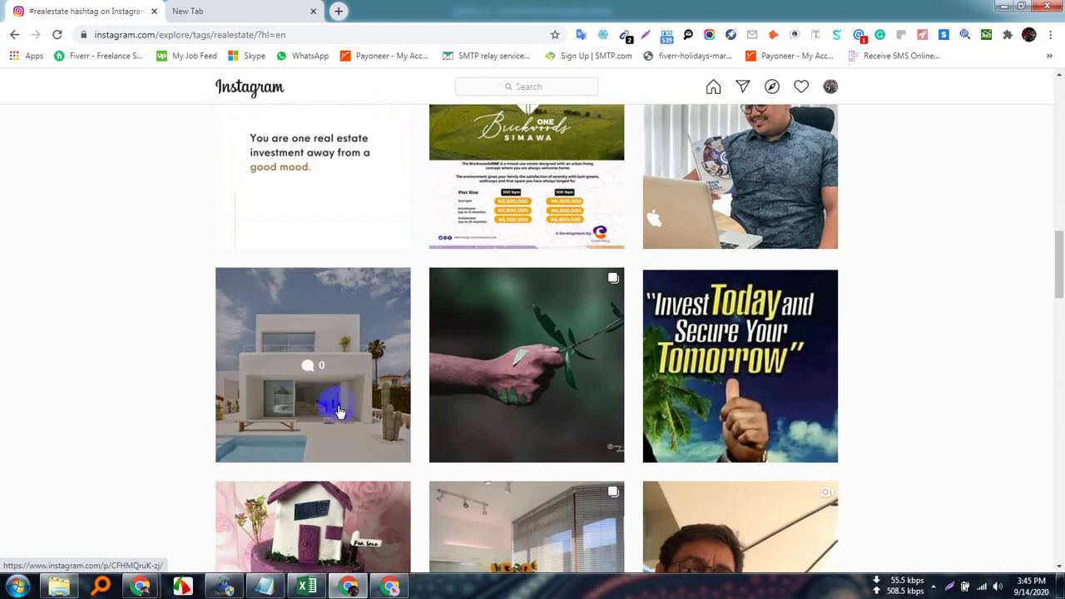
pyautogui.scroll(-3, 338, 411)
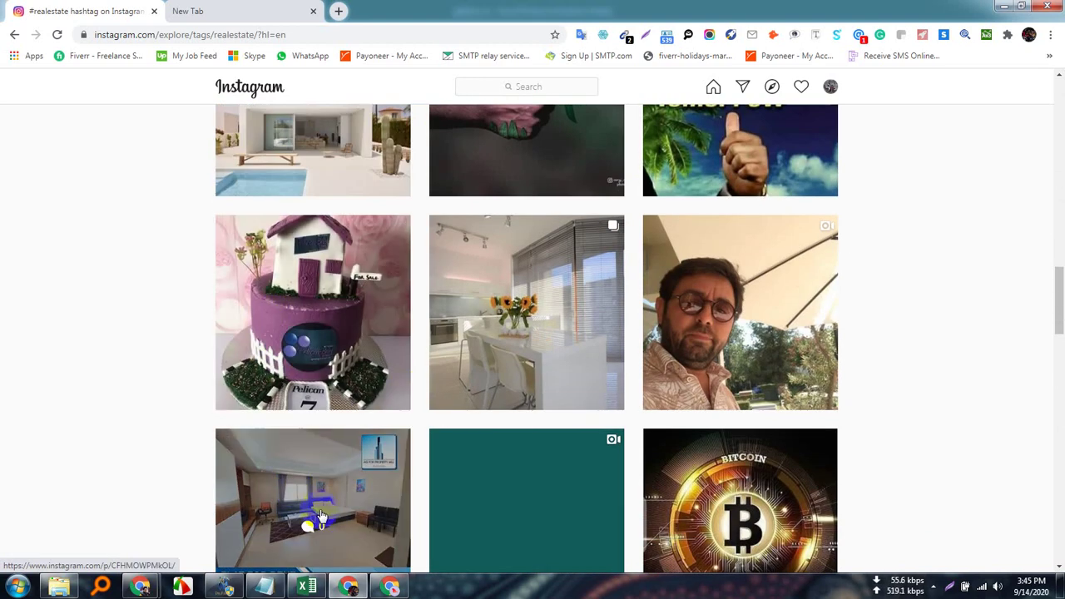
pyautogui.scroll(10, 601, 520)
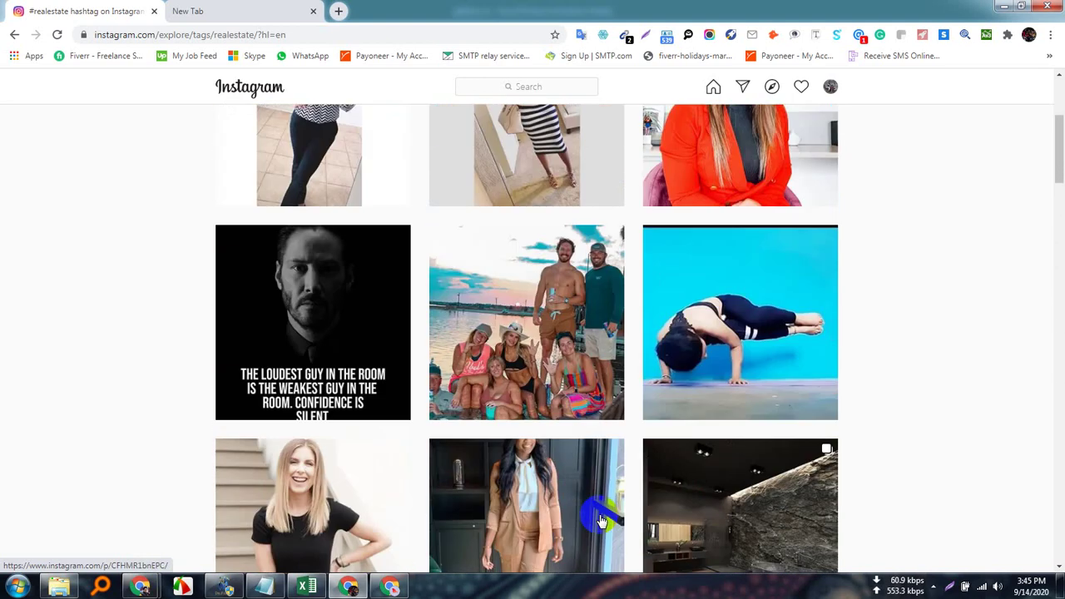
pyautogui.scroll(3, 600, 520)
pyautogui.scroll(-13, 599, 519)
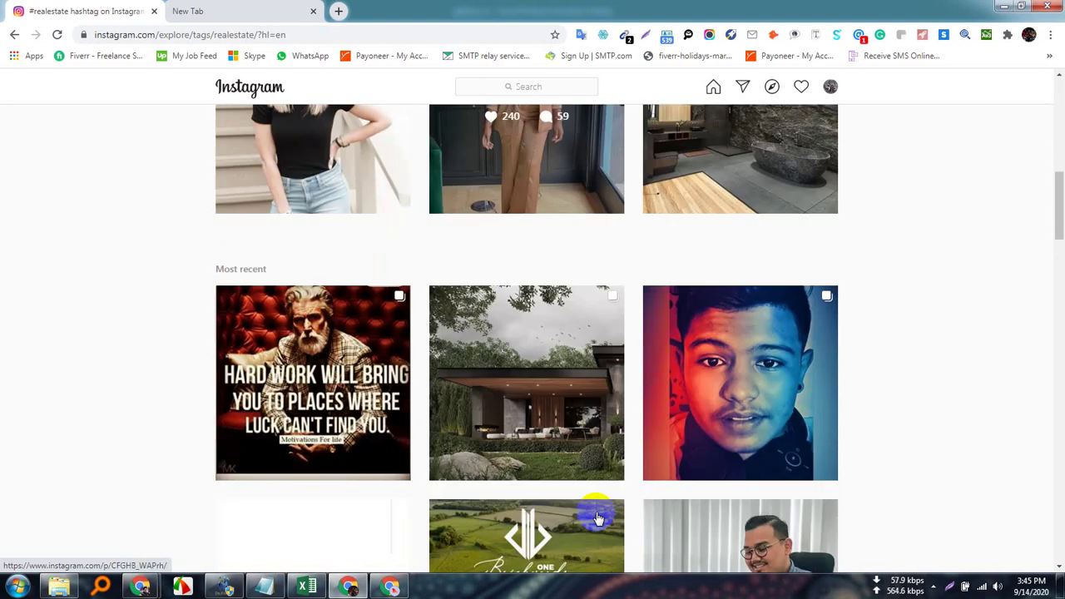
pyautogui.scroll(-13, 597, 518)
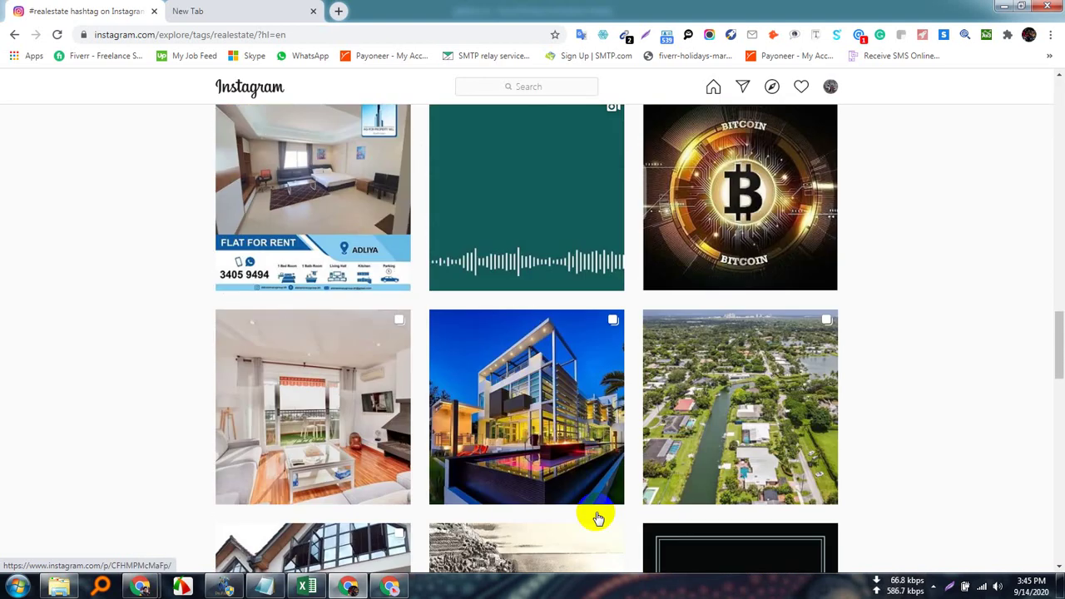
pyautogui.scroll(-12, 597, 518)
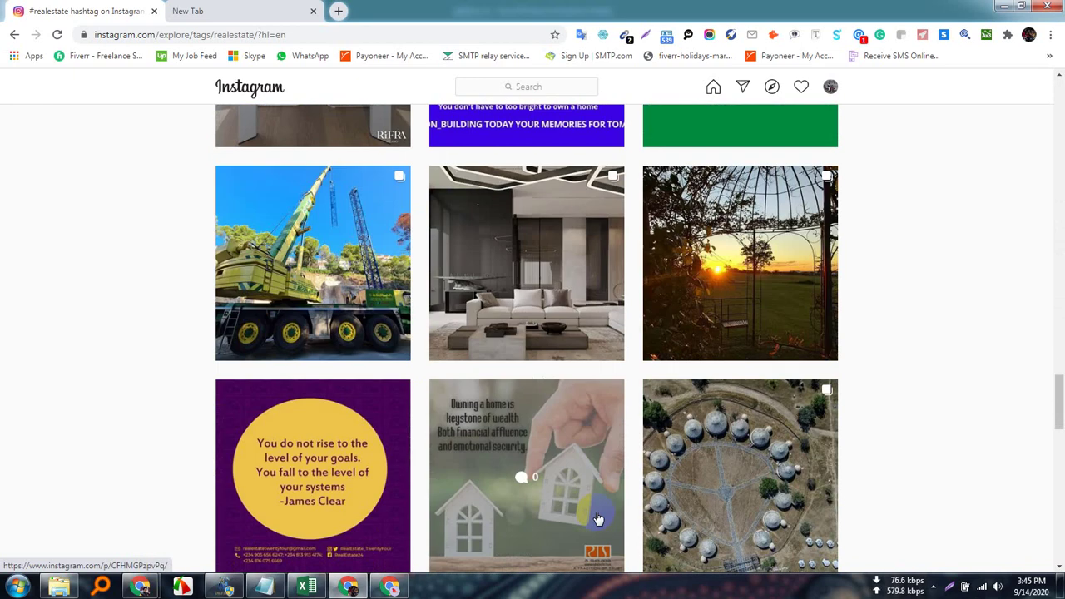
pyautogui.scroll(-8, 597, 518)
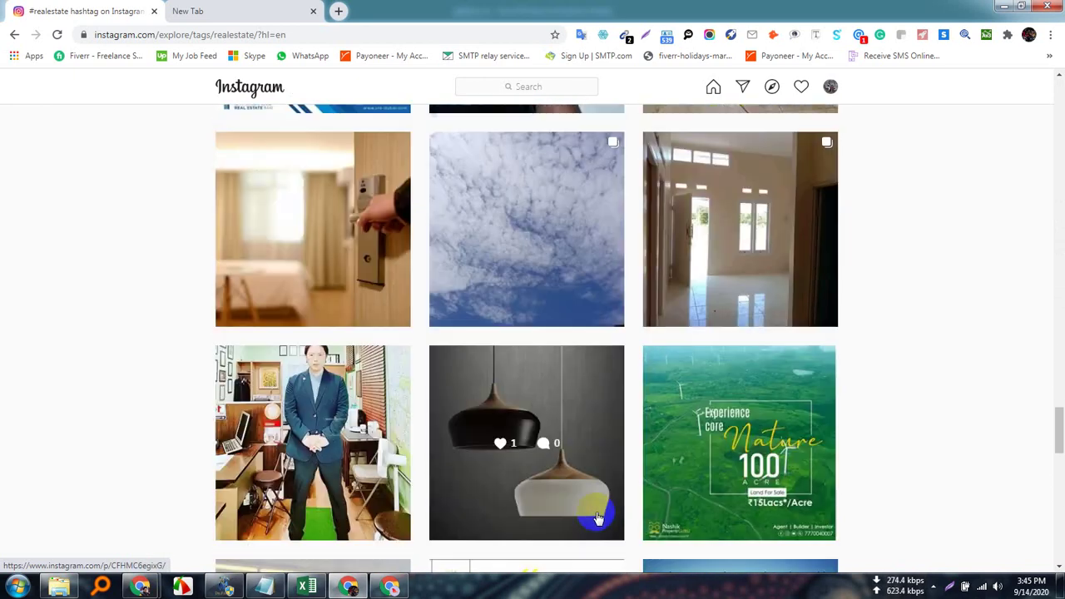
pyautogui.scroll(-6, 597, 518)
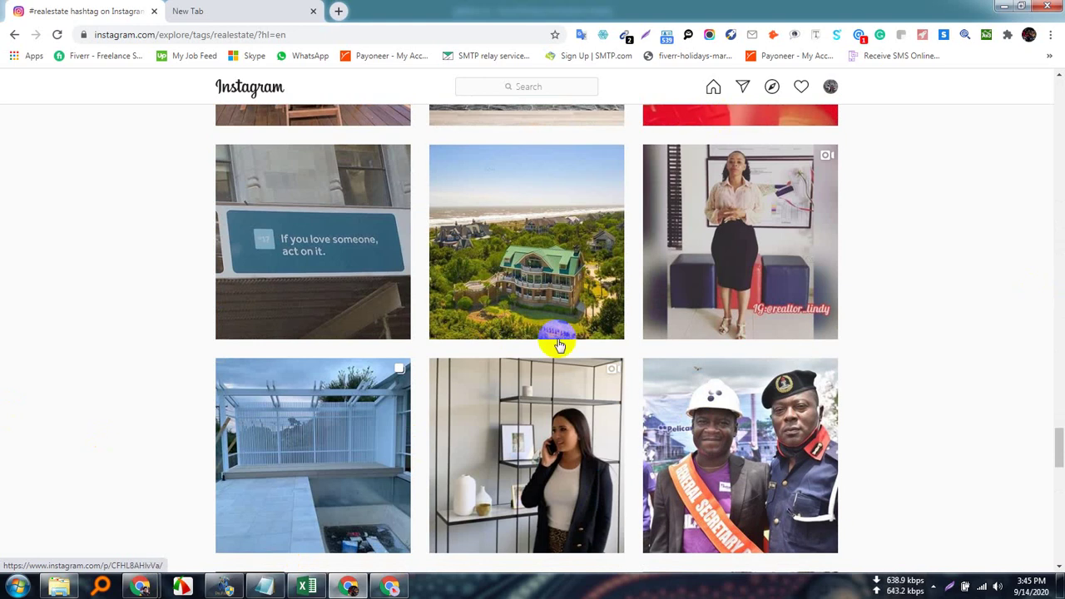
pyautogui.scroll(2, 471, 327)
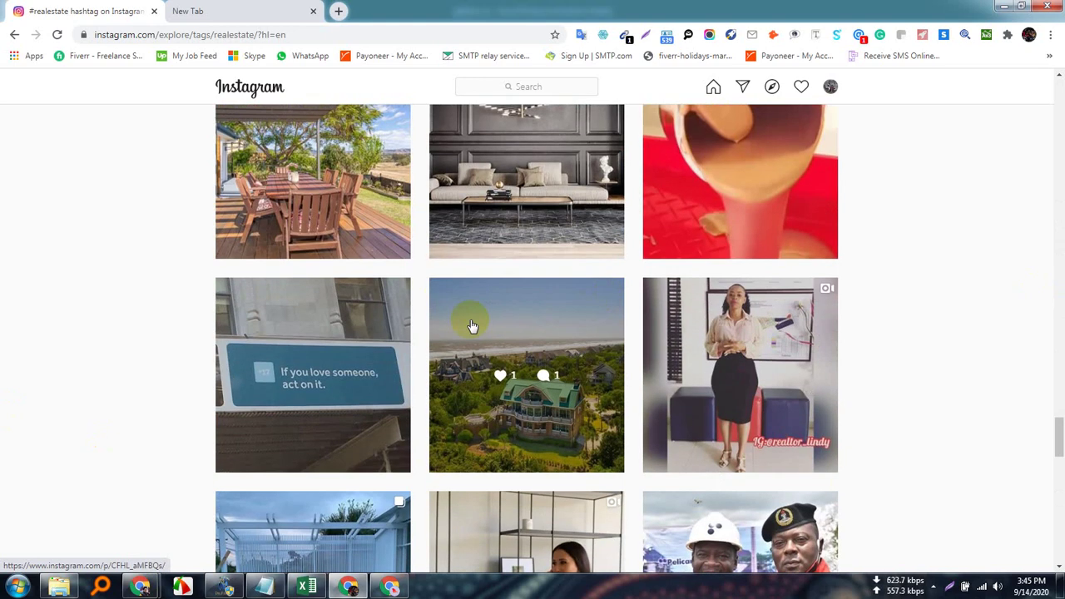
pyautogui.click(542, 323)
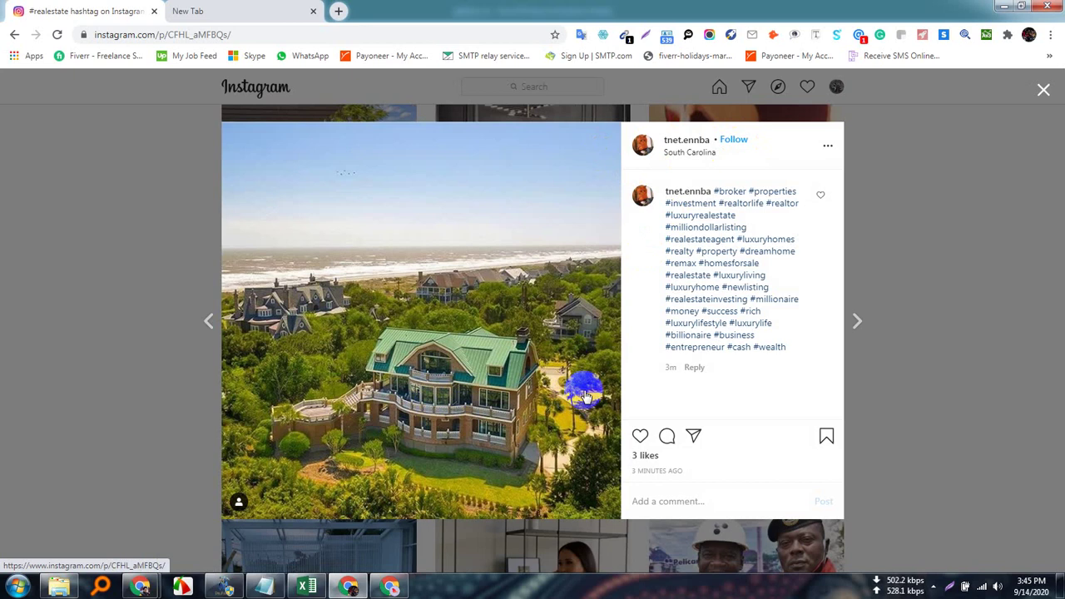
# Go to the beach-house post author's profile with 348 posts.
pyautogui.click(680, 146)
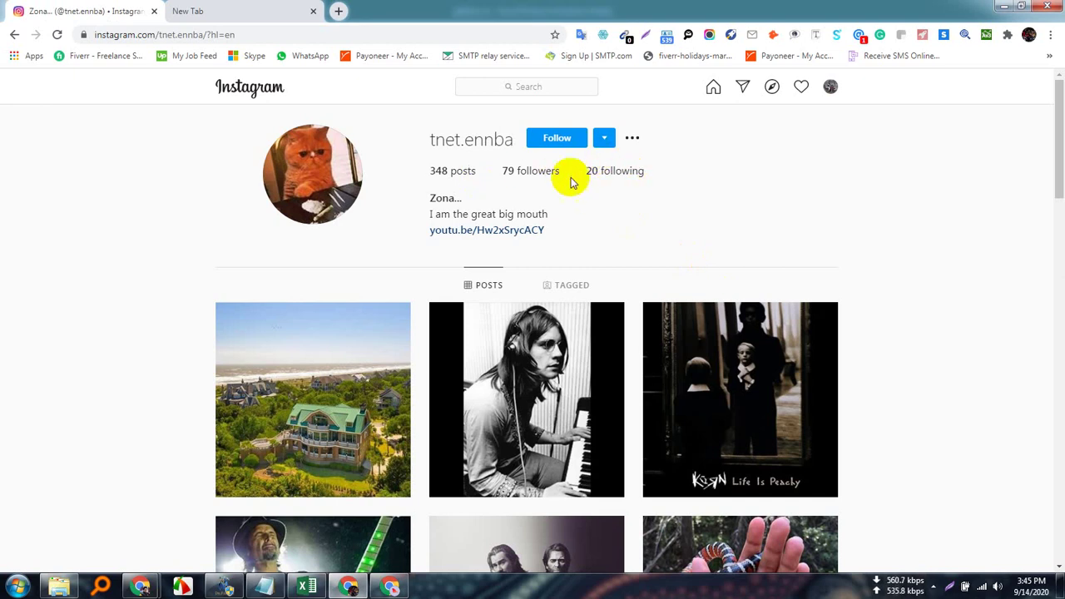
pyautogui.click(525, 354)
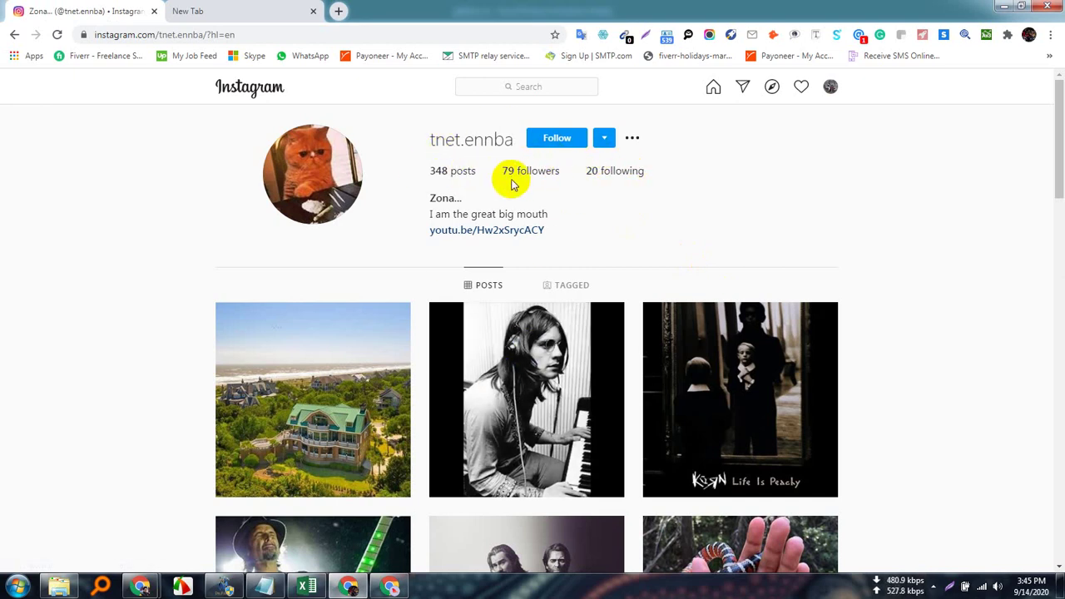
pyautogui.scroll(-8, 635, 499)
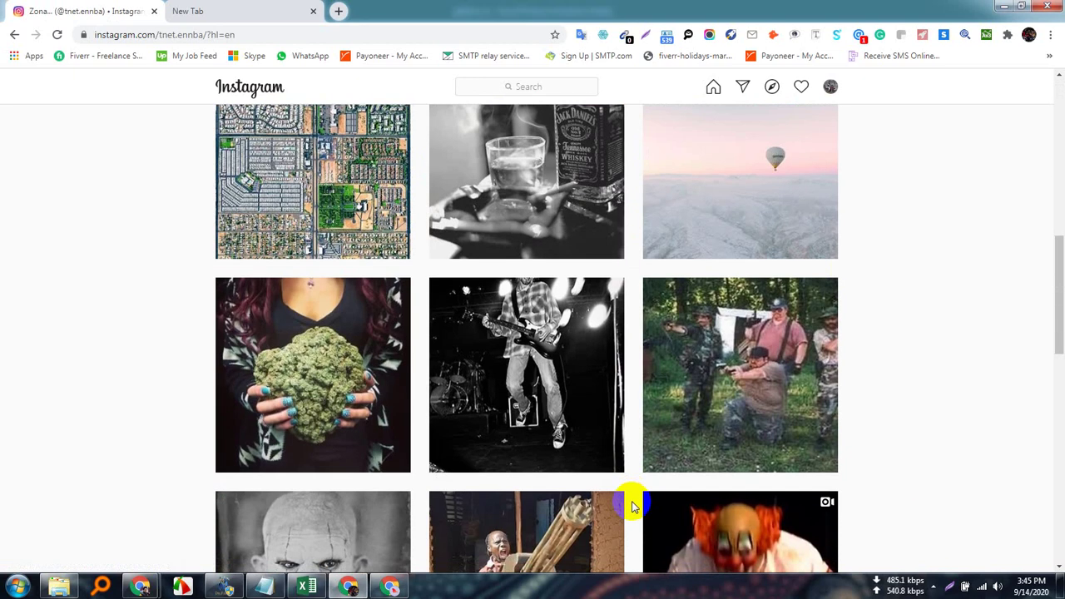
pyautogui.scroll(10, 632, 505)
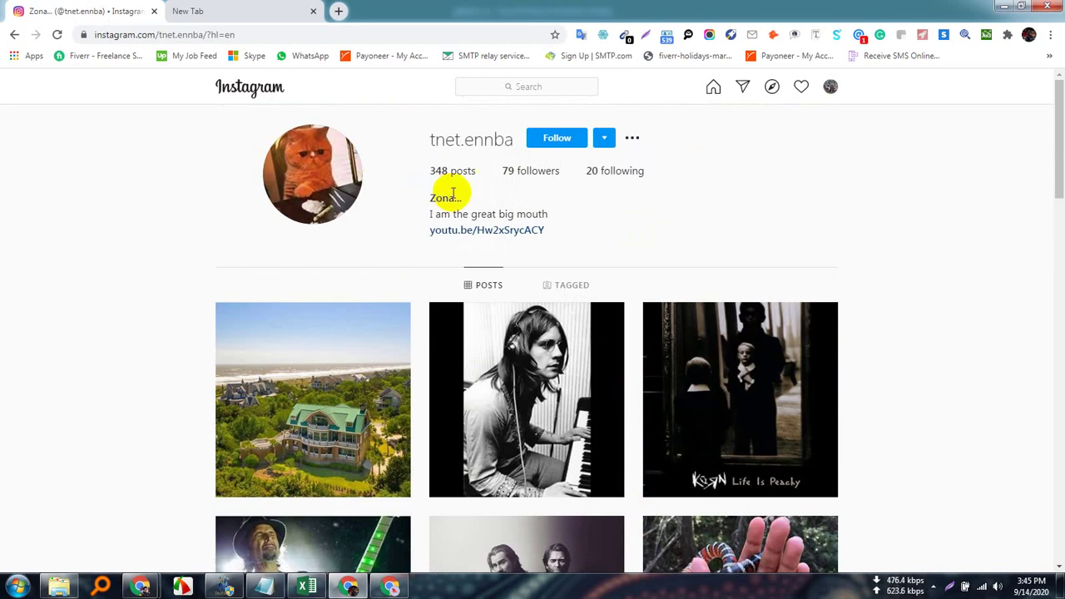
# Scroll through the profile's 79 followers, then close the list.
pyautogui.click(535, 179)
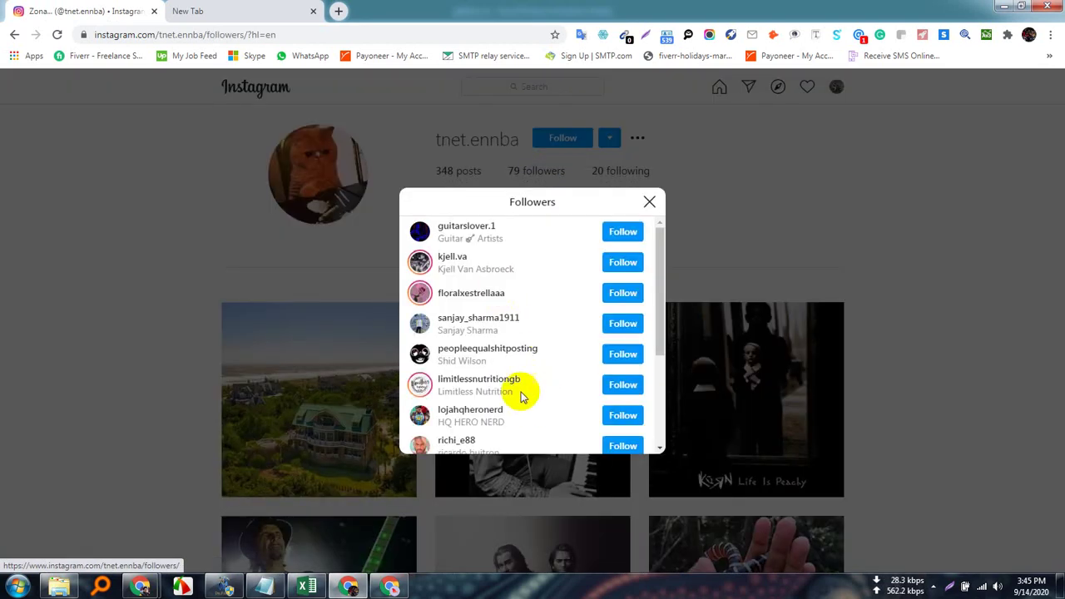
pyautogui.scroll(-1, 532, 392)
pyautogui.scroll(-5, 533, 391)
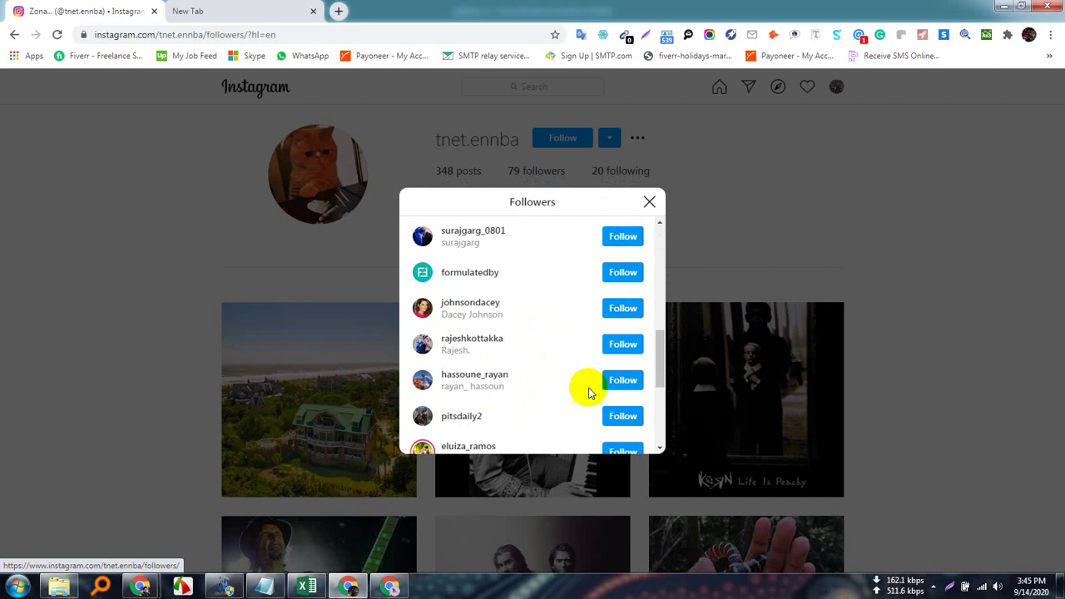
pyautogui.scroll(6, 582, 358)
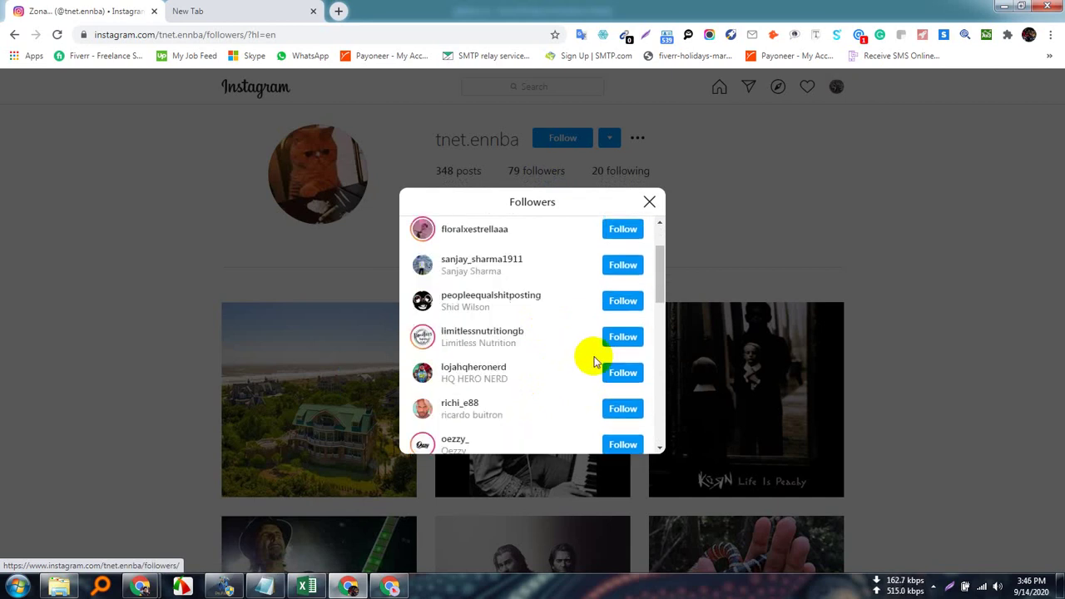
pyautogui.click(648, 201)
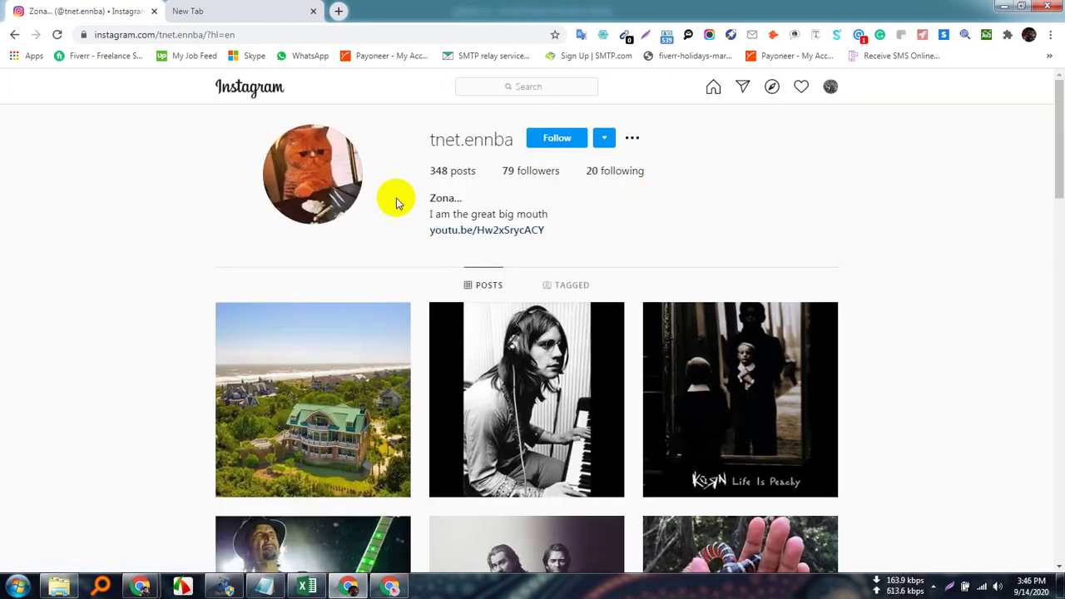
# Scroll through the 20 accounts the profile follows, then close that list.
pyautogui.click(620, 171)
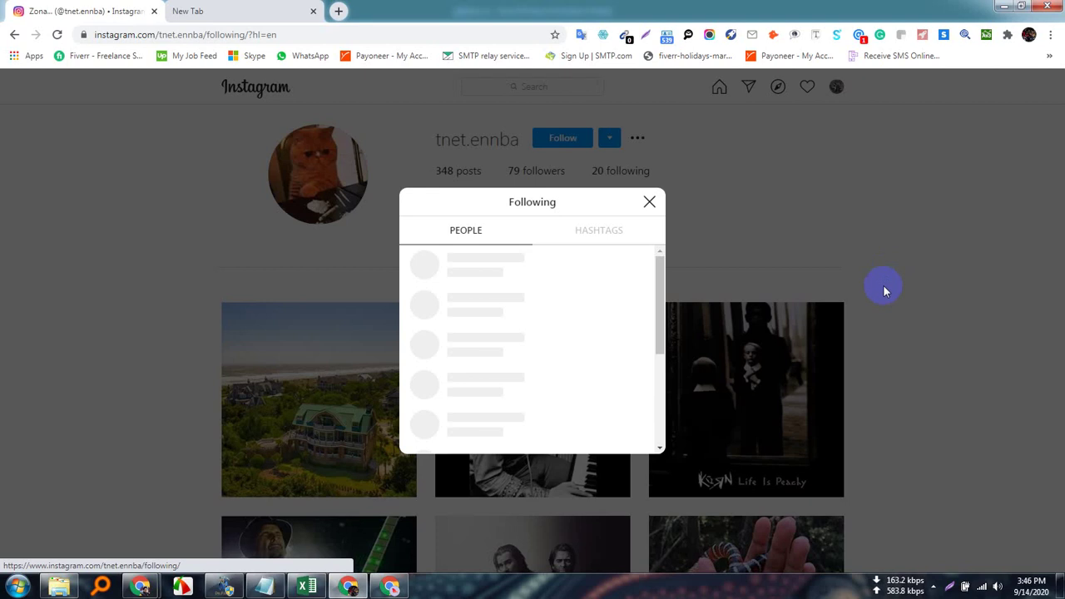
pyautogui.scroll(-5, 532, 395)
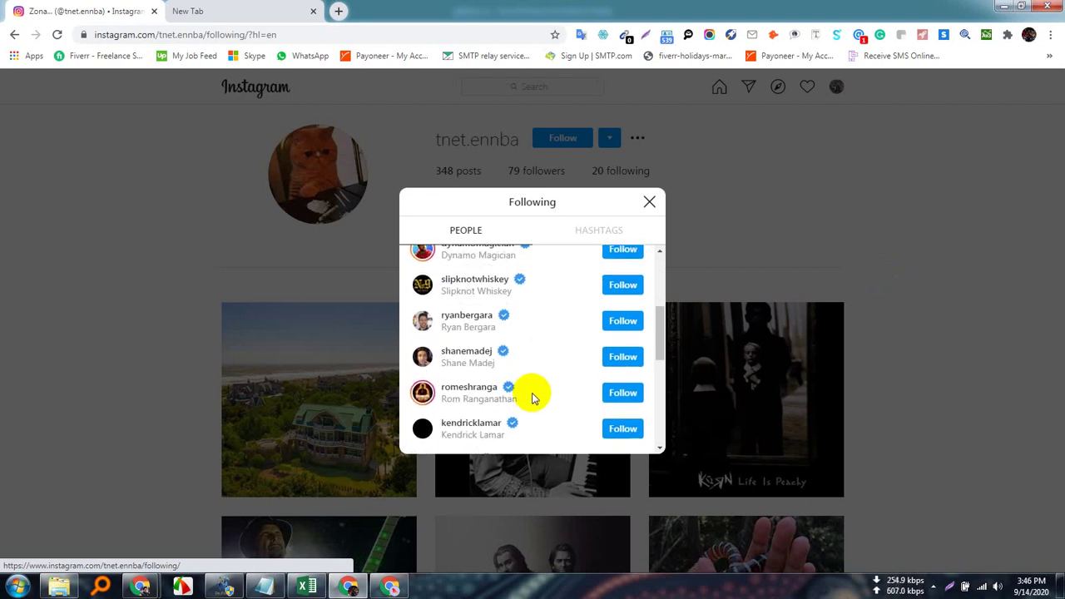
pyautogui.scroll(5, 535, 398)
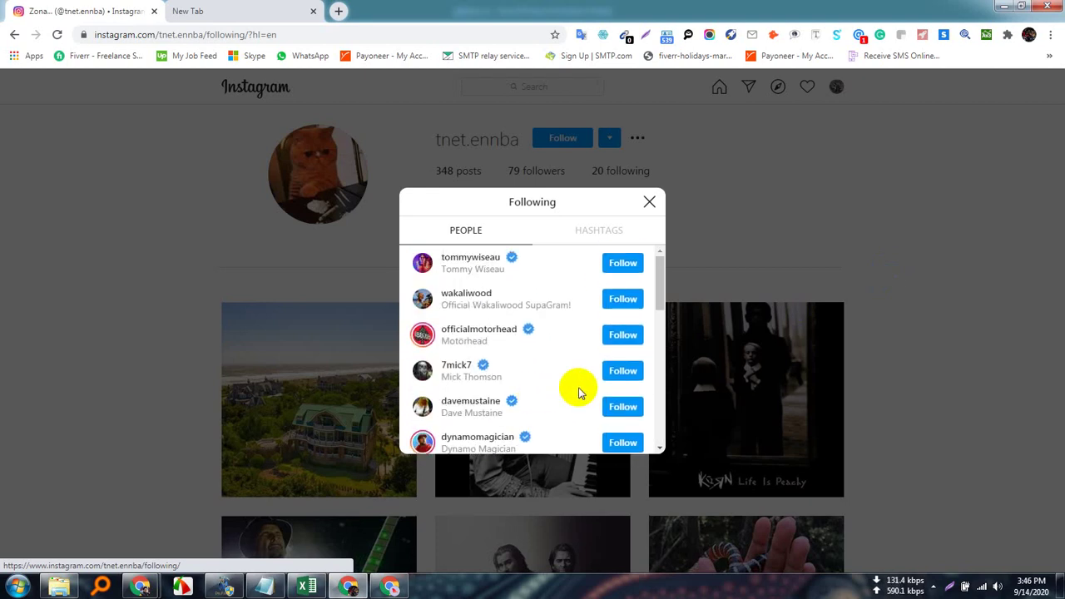
pyautogui.click(648, 201)
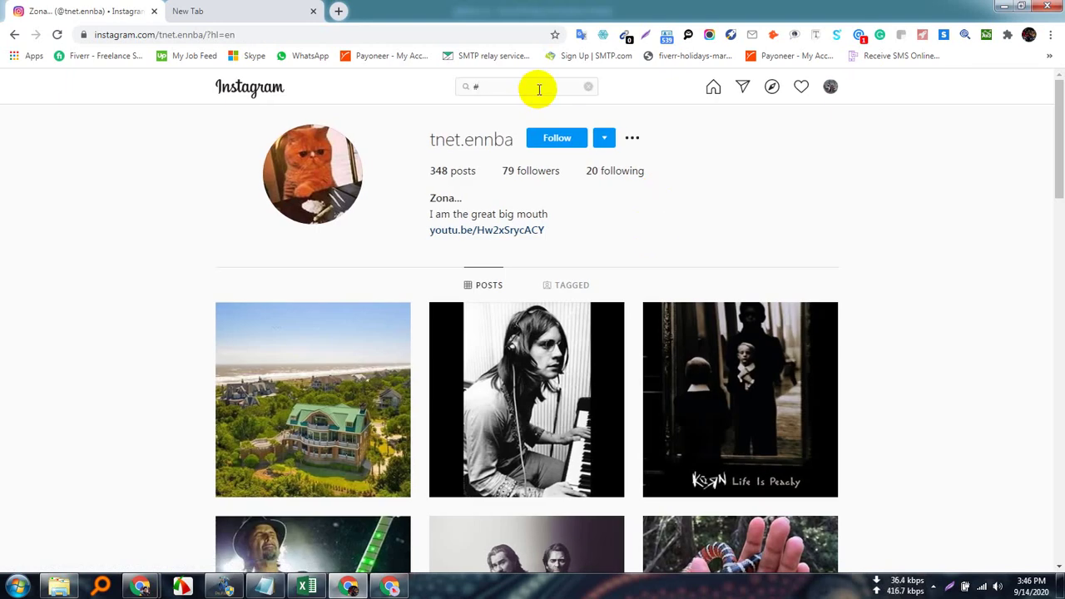
# Open the #dentist hashtag page, then the #usa page with 105,465,068 posts.
pyautogui.write('ndi')
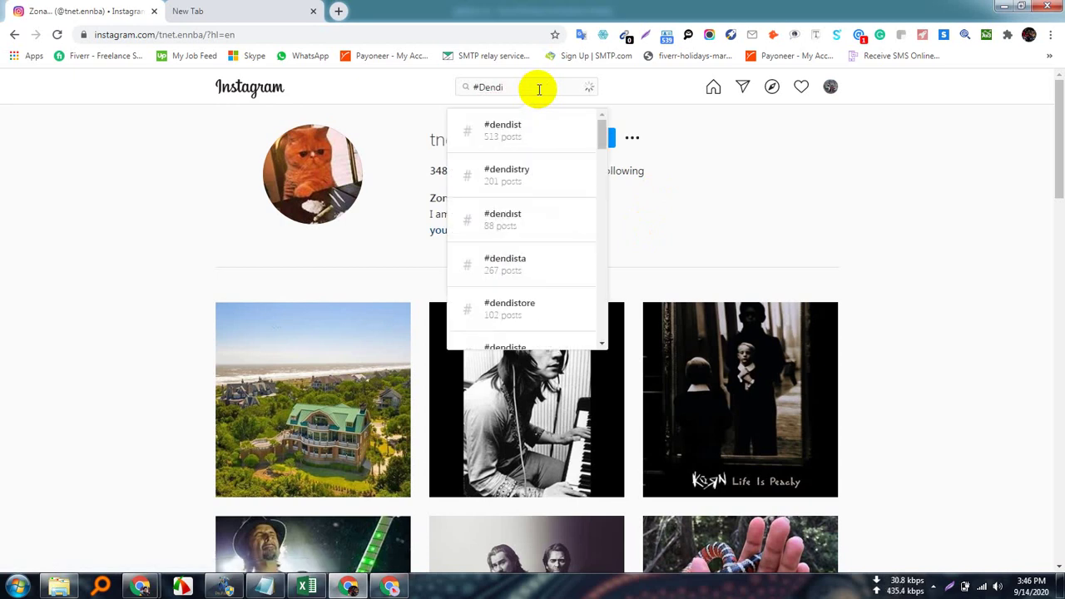
pyautogui.write('stis')
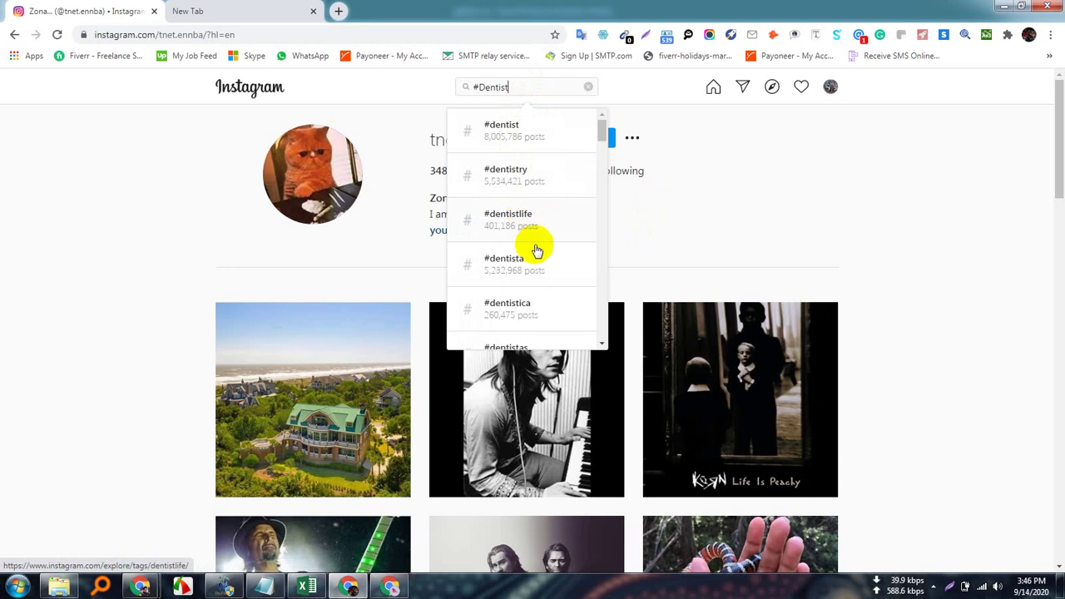
pyautogui.click(539, 129)
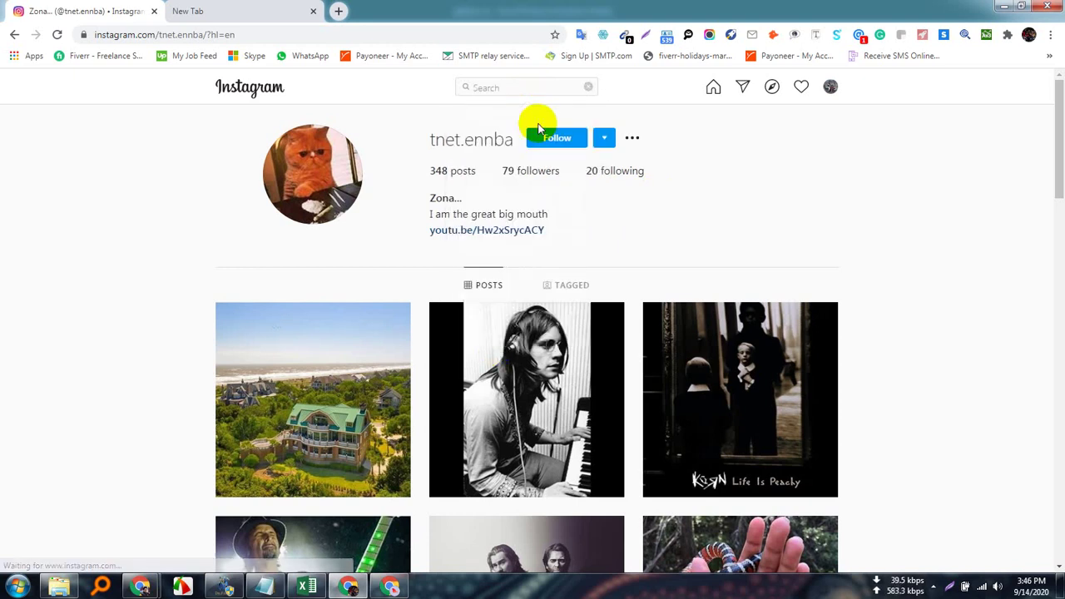
pyautogui.write('#USA')
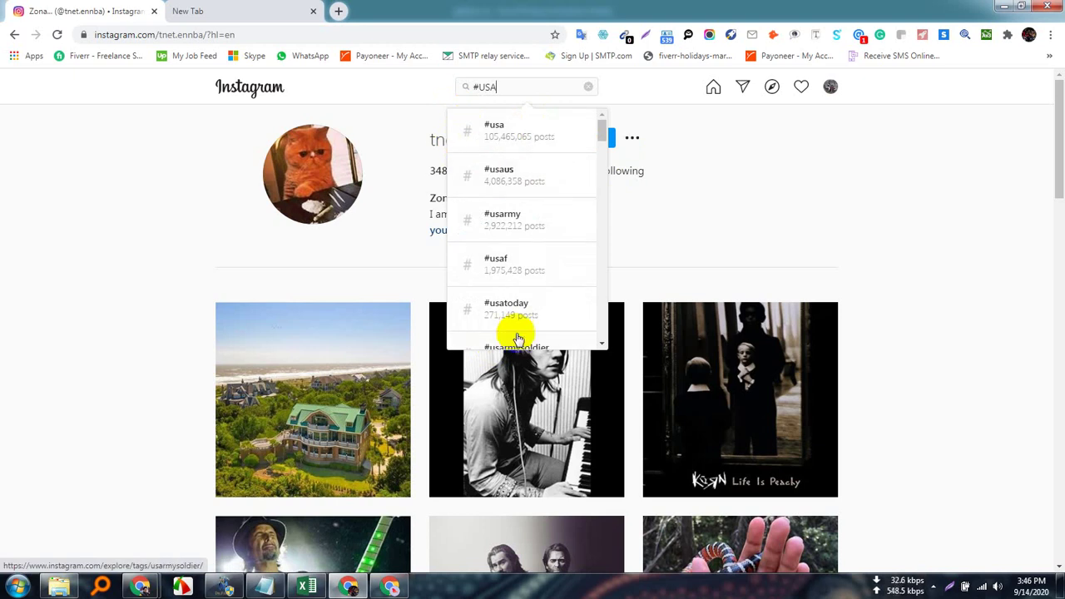
pyautogui.click(524, 133)
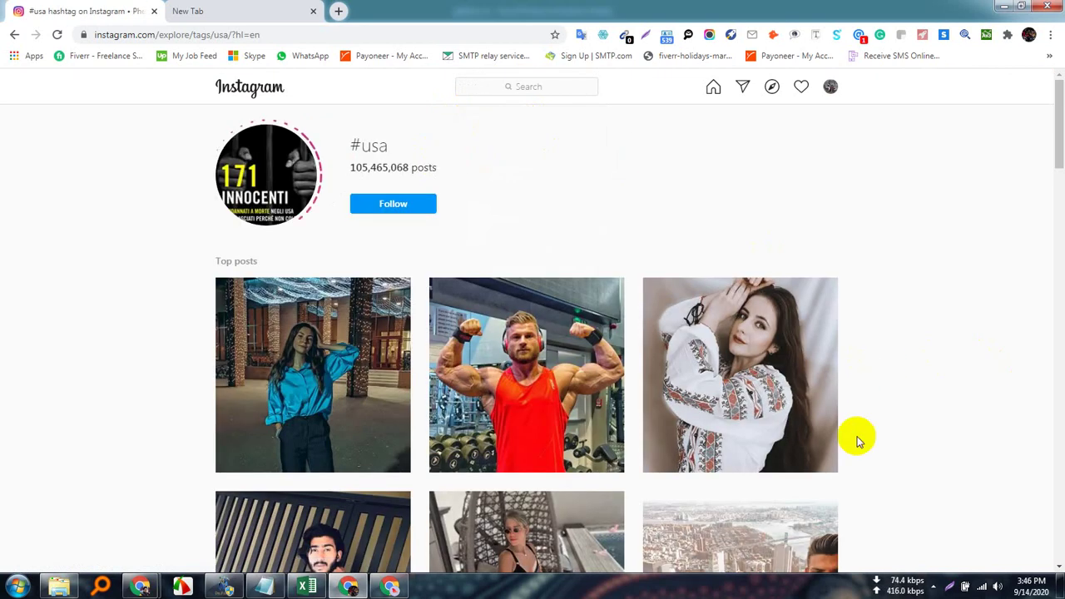
pyautogui.scroll(-6, 445, 428)
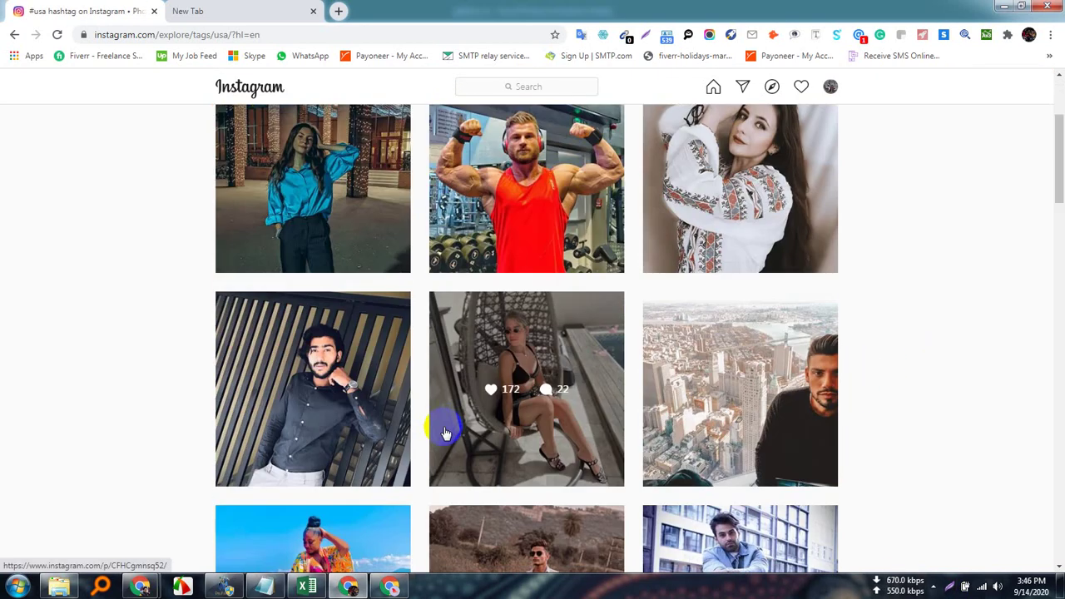
pyautogui.scroll(-2, 445, 431)
pyautogui.scroll(8, 444, 428)
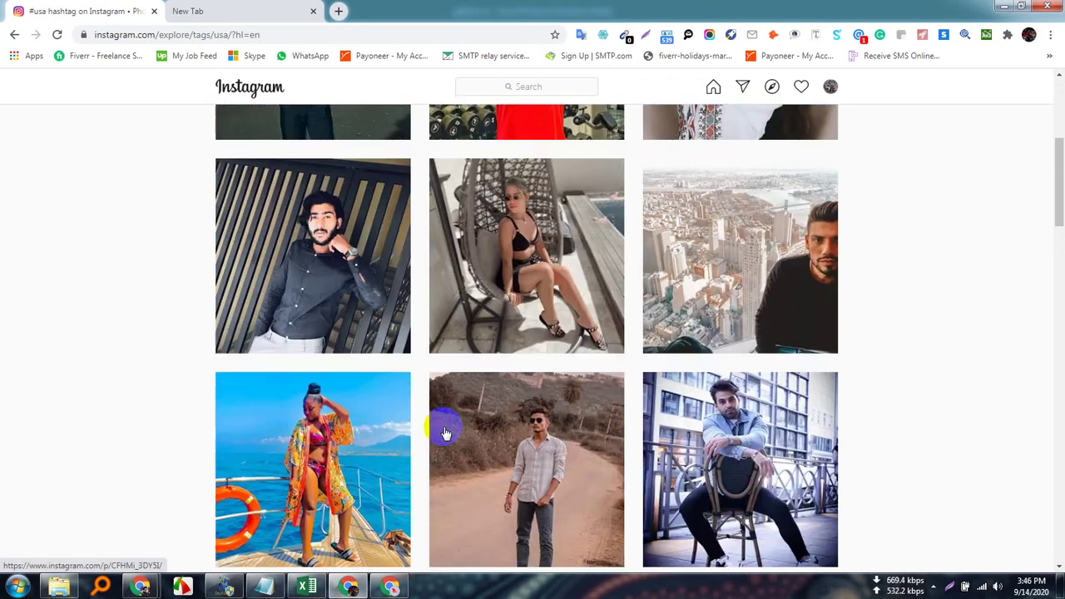
pyautogui.scroll(1, 445, 428)
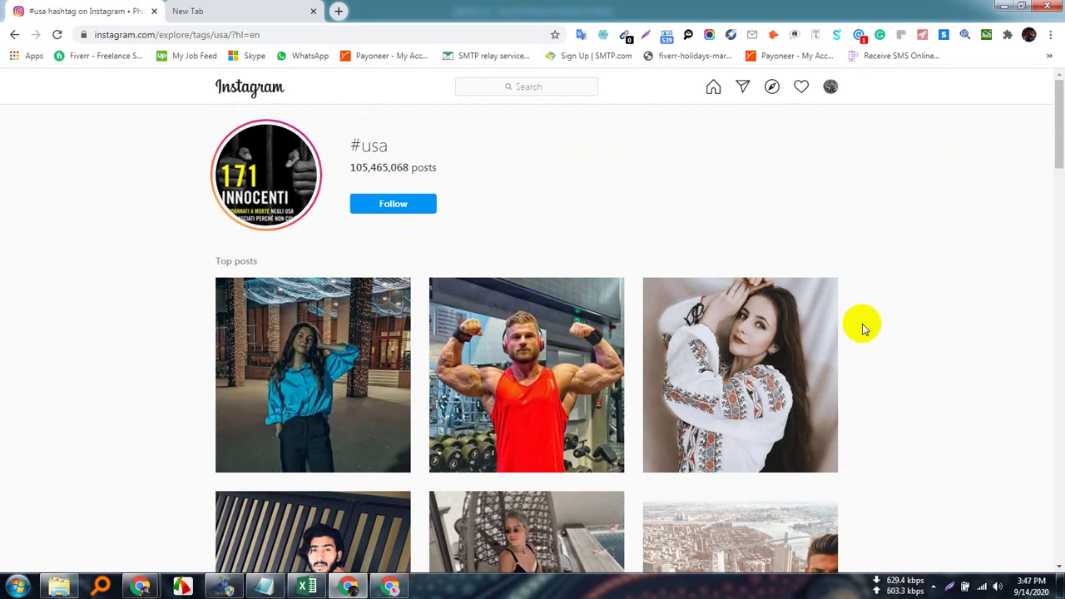
pyautogui.click(541, 332)
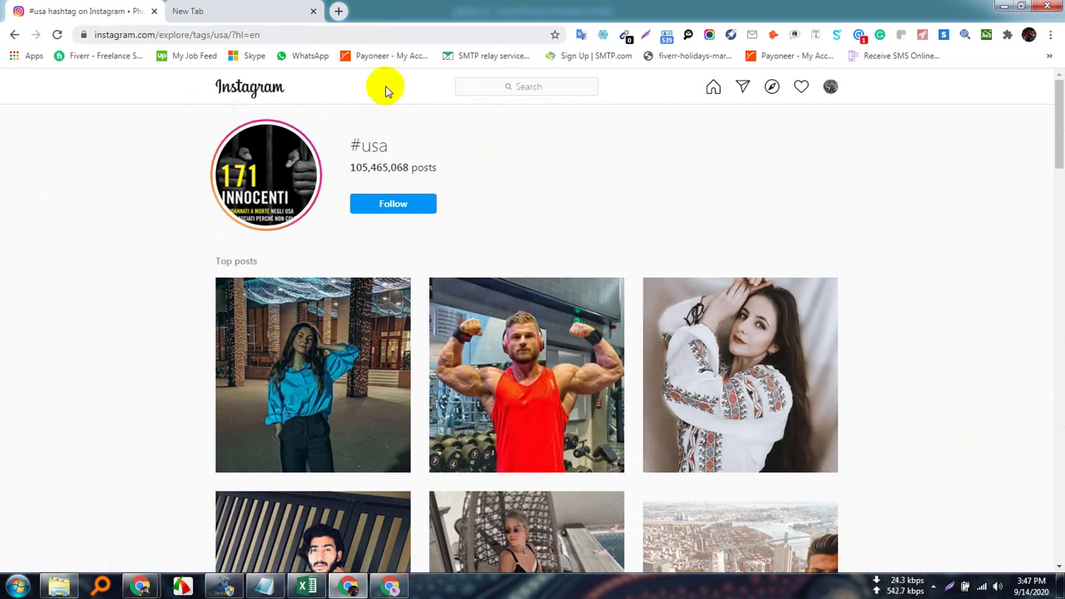
pyautogui.click(722, 310)
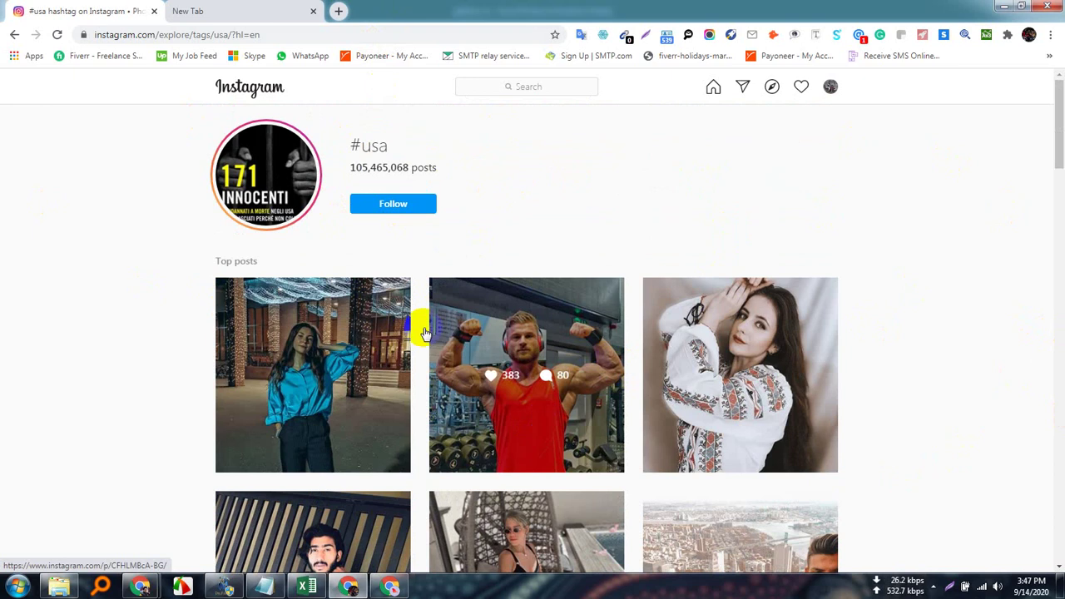
pyautogui.scroll(-3, 365, 385)
pyautogui.scroll(3, 365, 384)
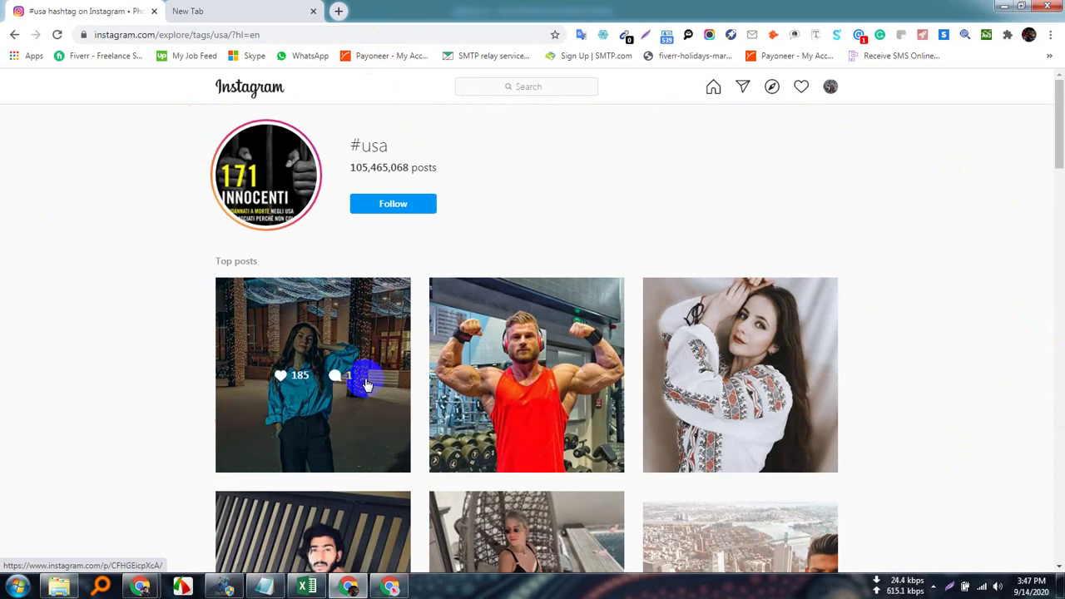
pyautogui.scroll(-3, 366, 381)
pyautogui.scroll(3, 367, 380)
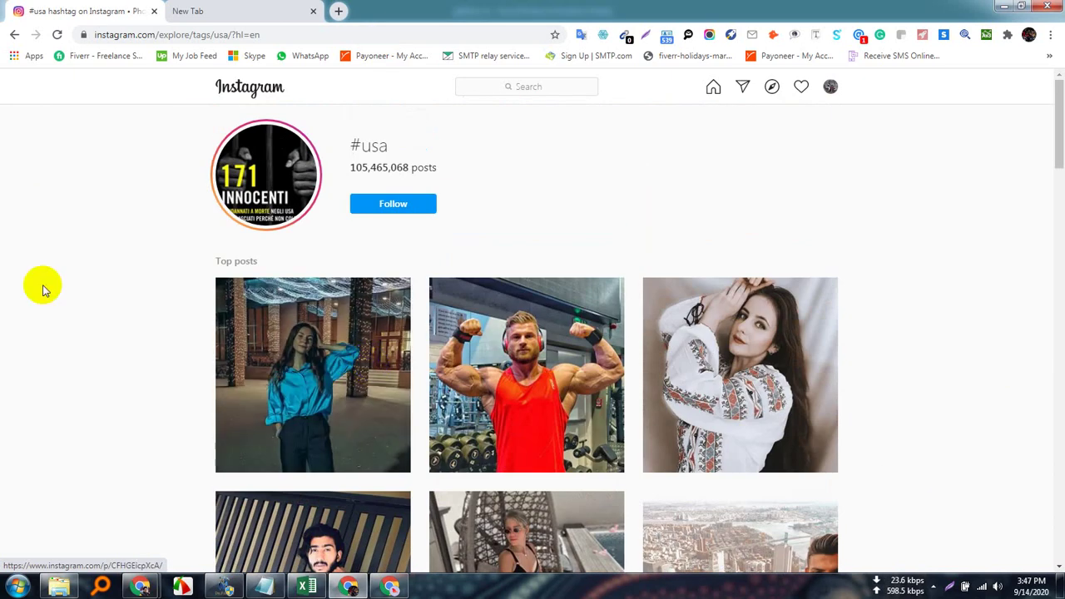
pyautogui.scroll(-1, 345, 373)
pyautogui.scroll(1, 356, 381)
pyautogui.scroll(-3, 350, 399)
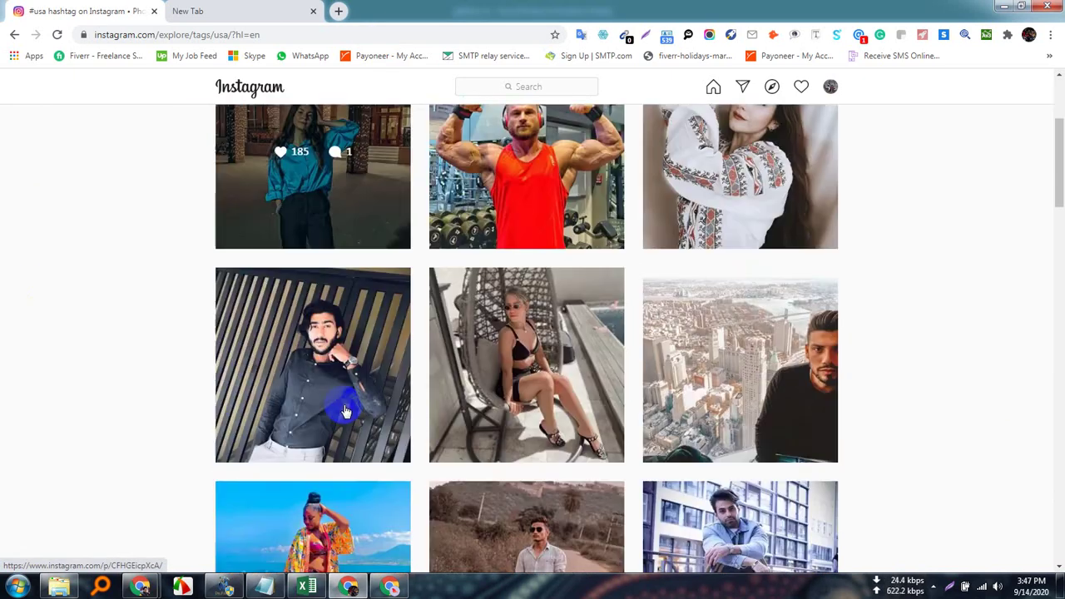
pyautogui.scroll(2, 346, 408)
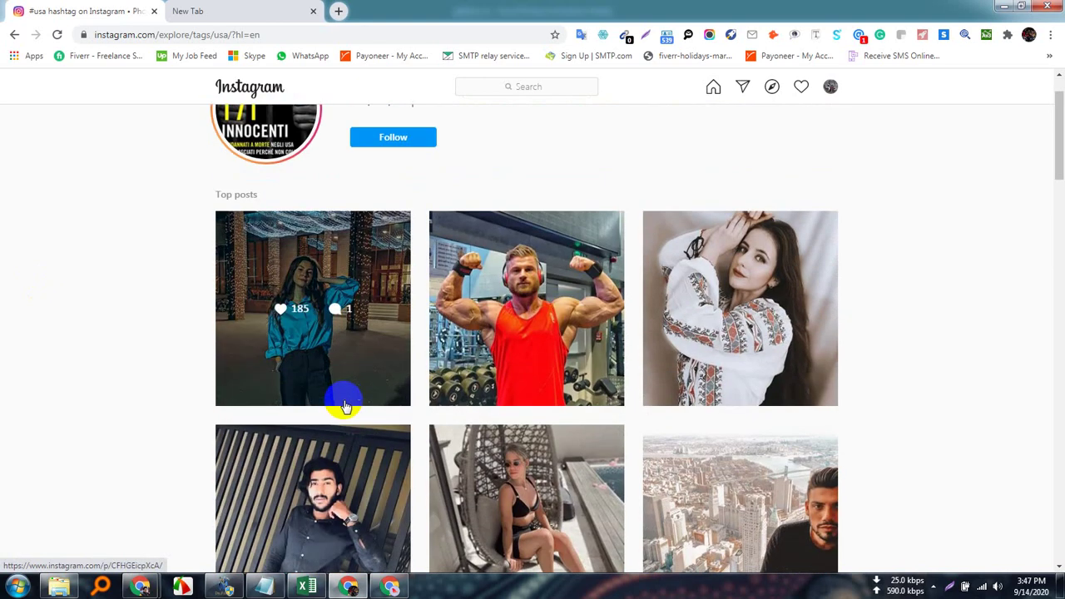
pyautogui.scroll(-11, 344, 398)
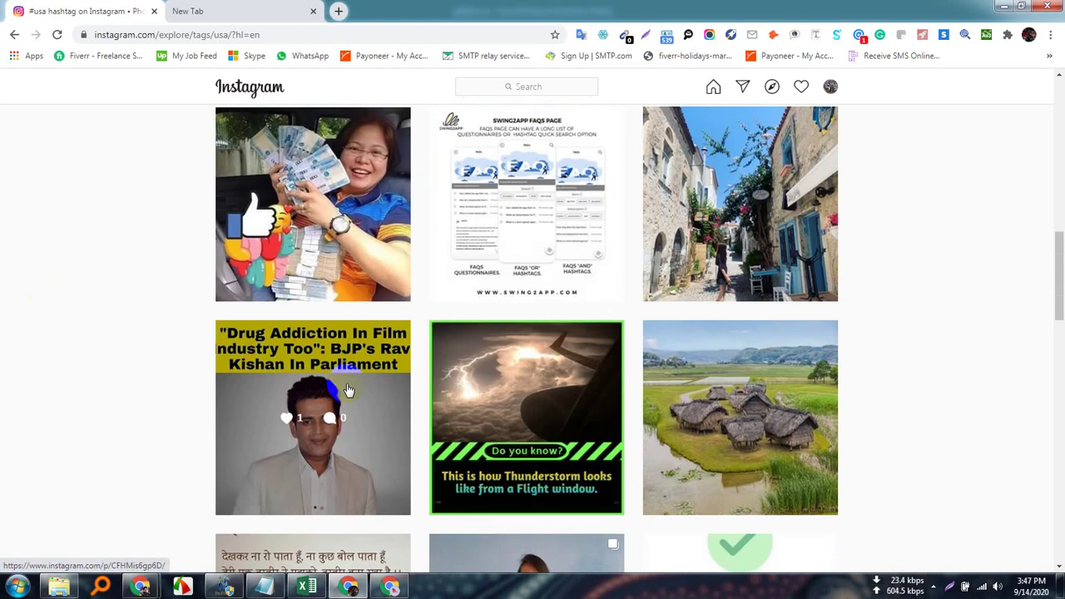
pyautogui.scroll(-10, 348, 389)
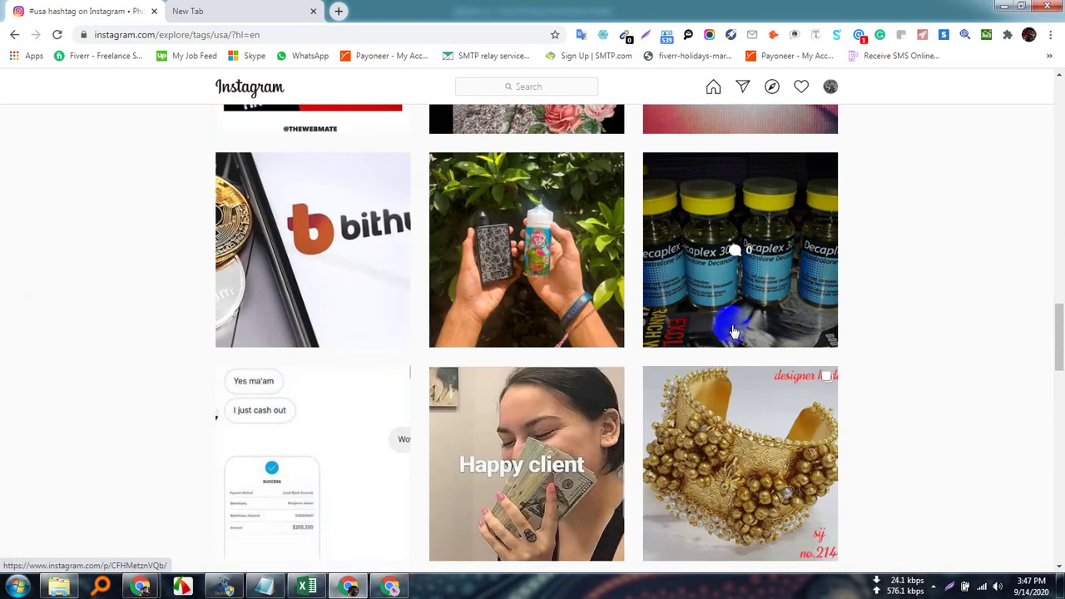
pyautogui.scroll(18, 682, 357)
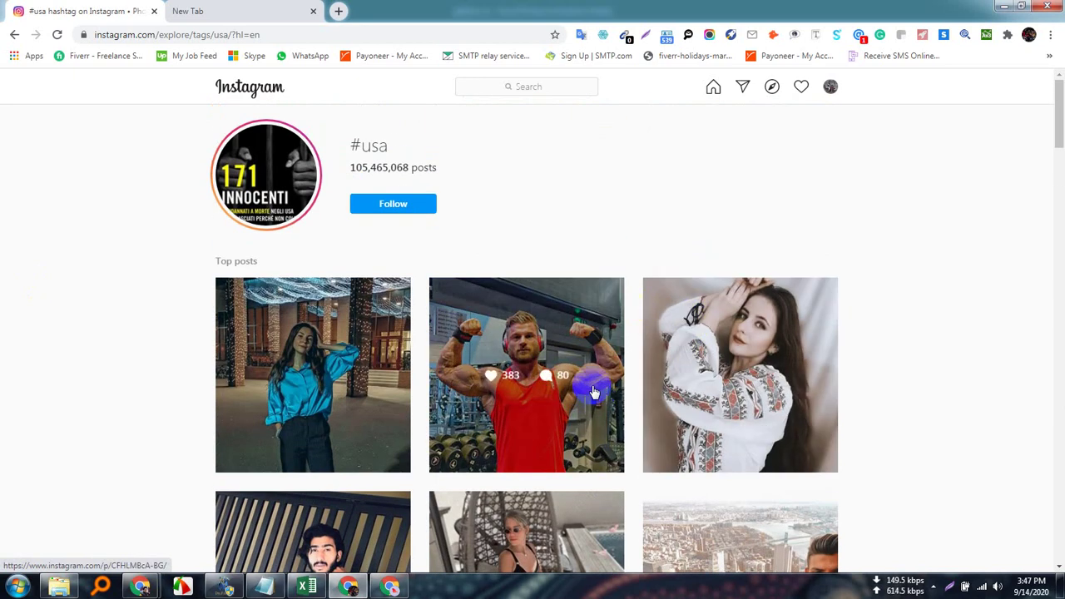
# Preview the bodybuilder, first, third and man-by-the-railing #usa posts, closing each one.
pyautogui.click(520, 336)
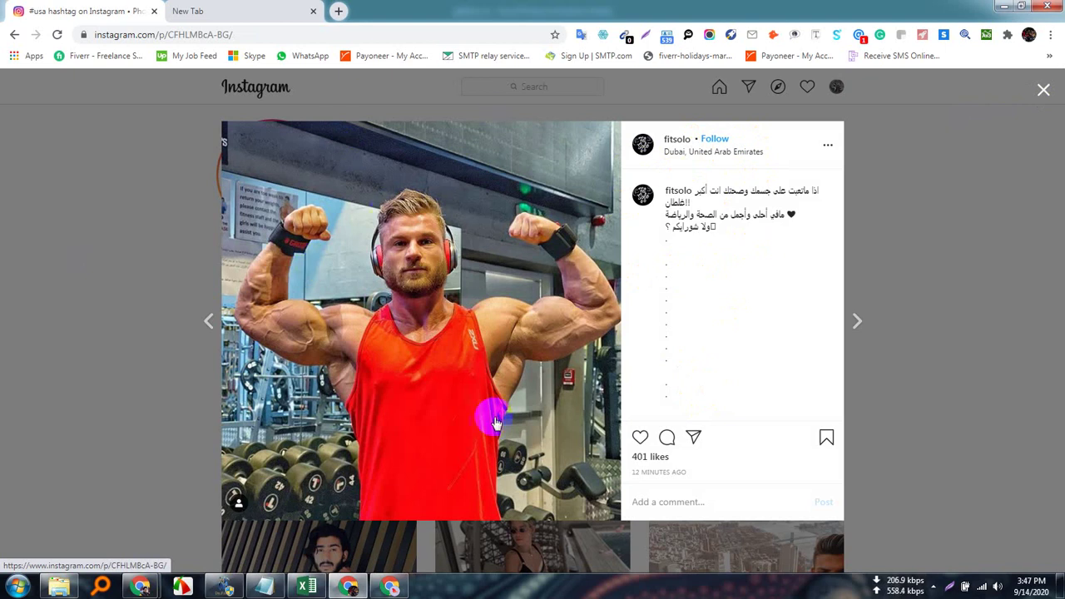
pyautogui.click(1043, 92)
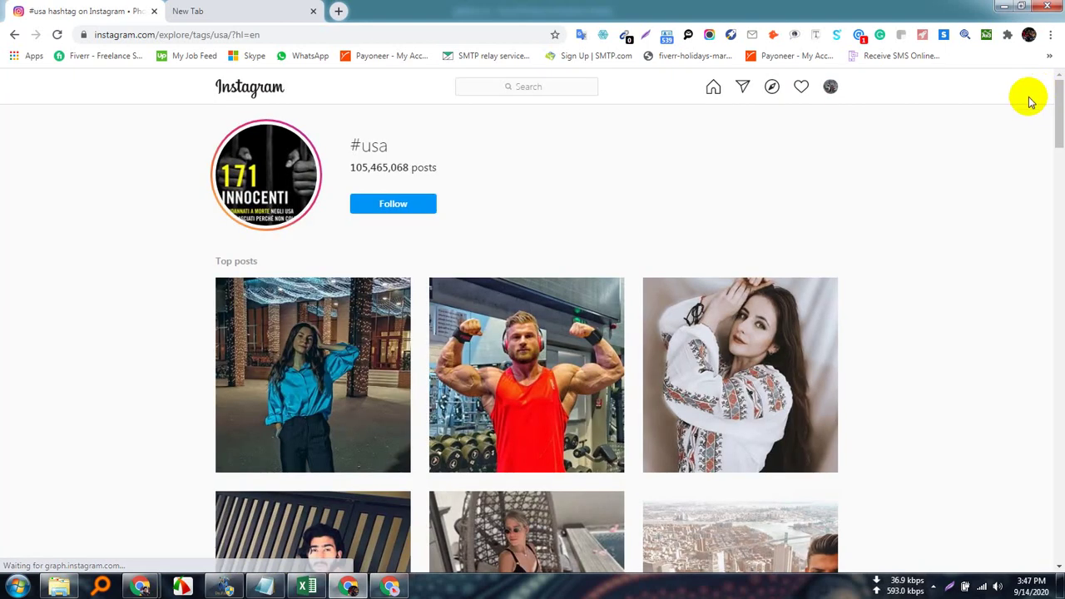
pyautogui.click(388, 288)
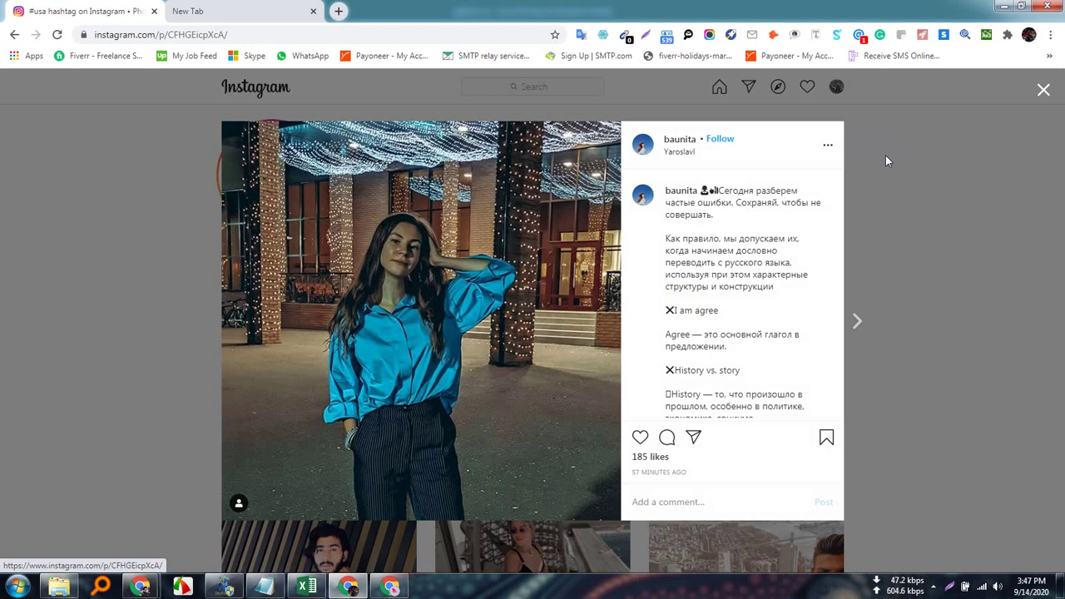
pyautogui.click(1044, 92)
pyautogui.click(768, 306)
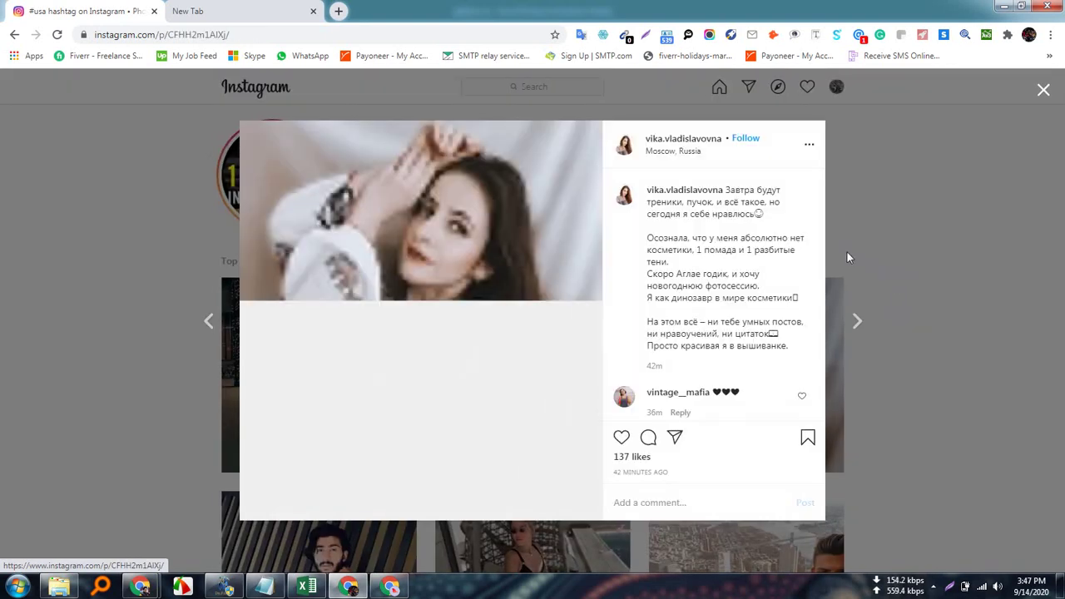
pyautogui.click(1044, 92)
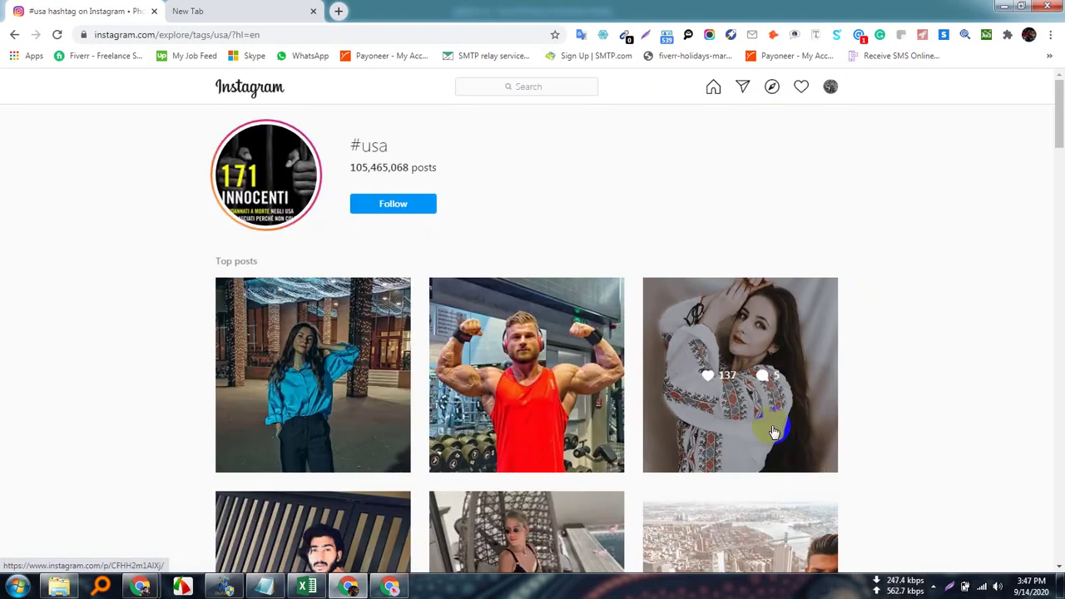
pyautogui.scroll(-4, 352, 332)
pyautogui.click(392, 130)
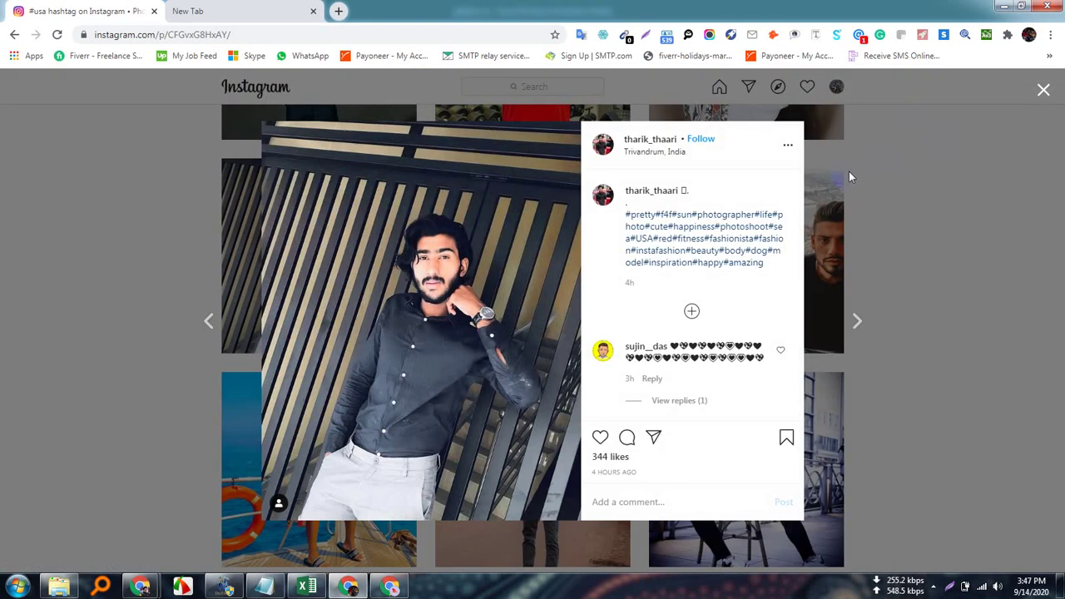
pyautogui.click(1044, 92)
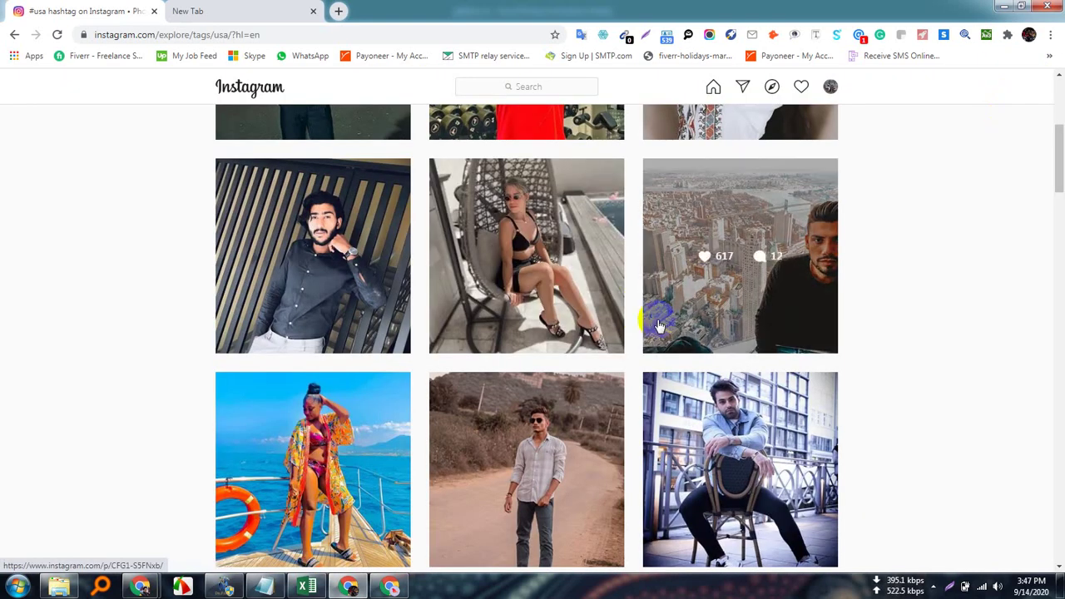
# Preview the hanging-chair and city skyline posts, then open the man-on-a-chair post from Hamburg.
pyautogui.click(586, 211)
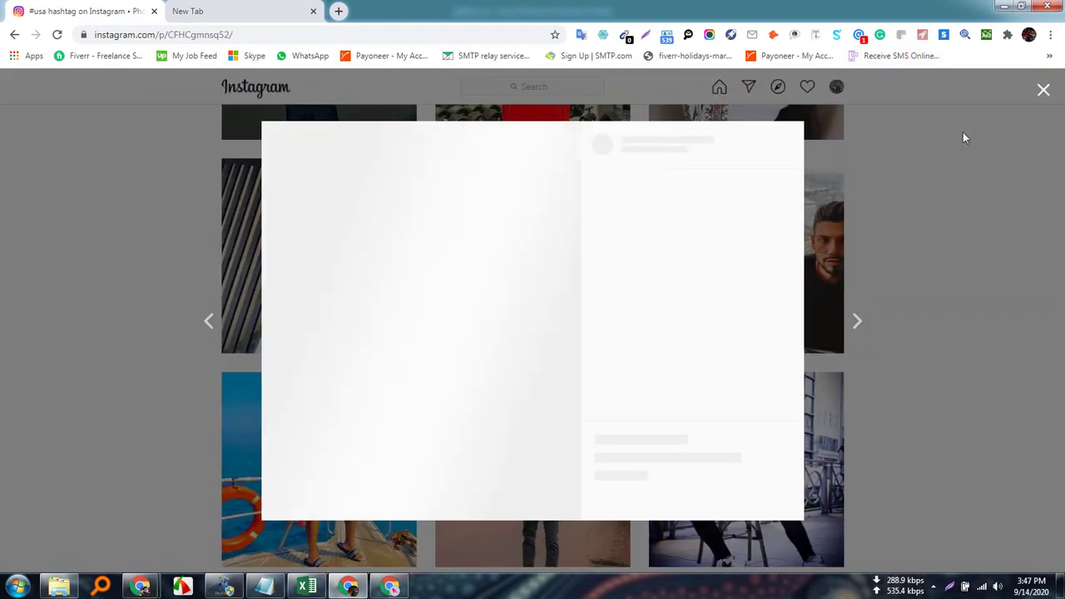
pyautogui.click(1046, 91)
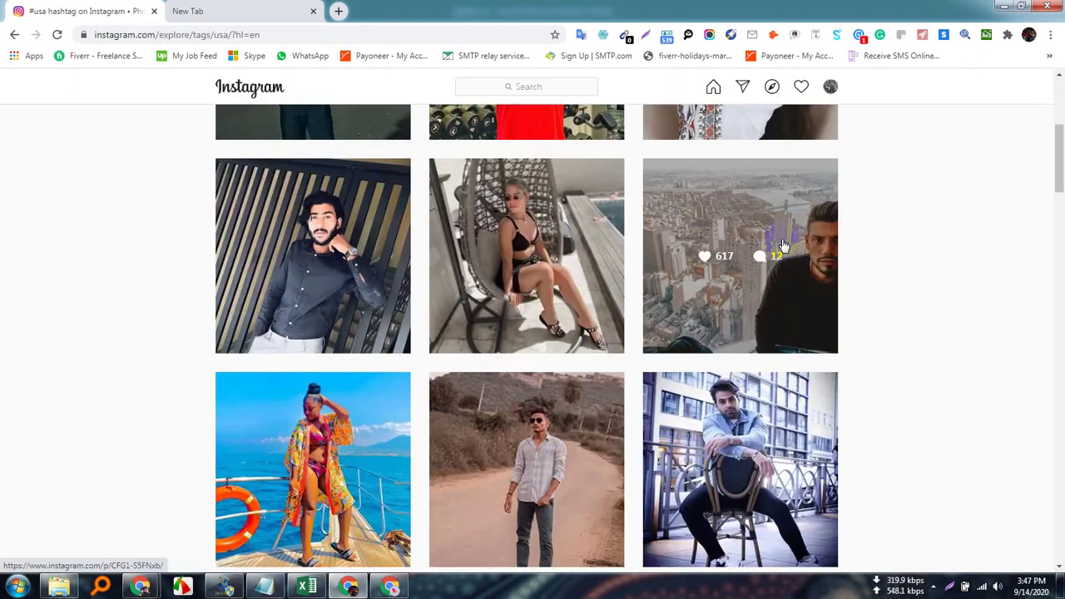
pyautogui.click(755, 192)
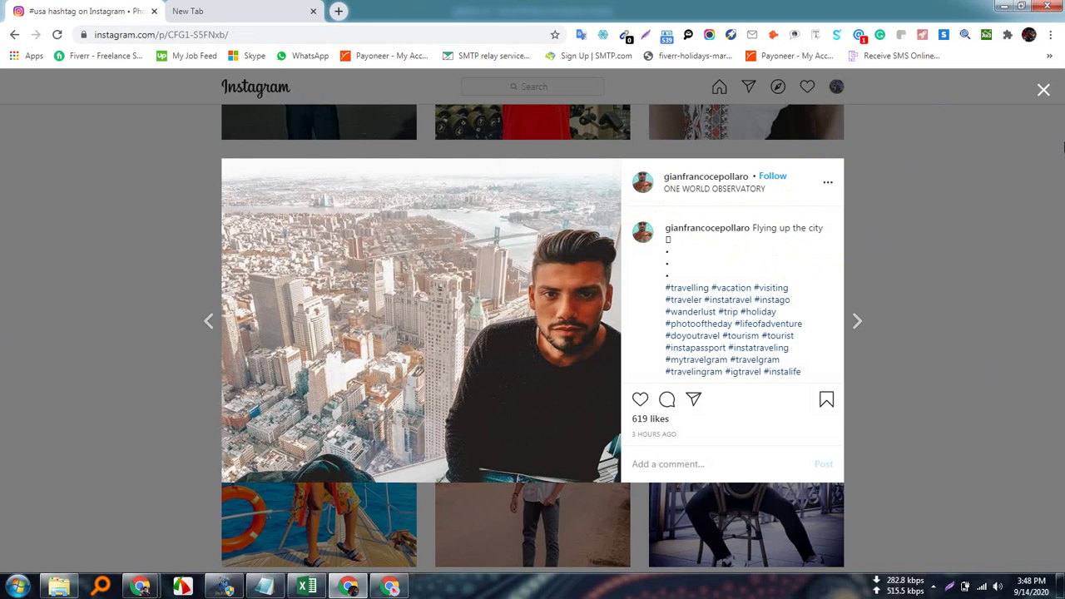
pyautogui.click(1041, 87)
pyautogui.scroll(-4, 705, 274)
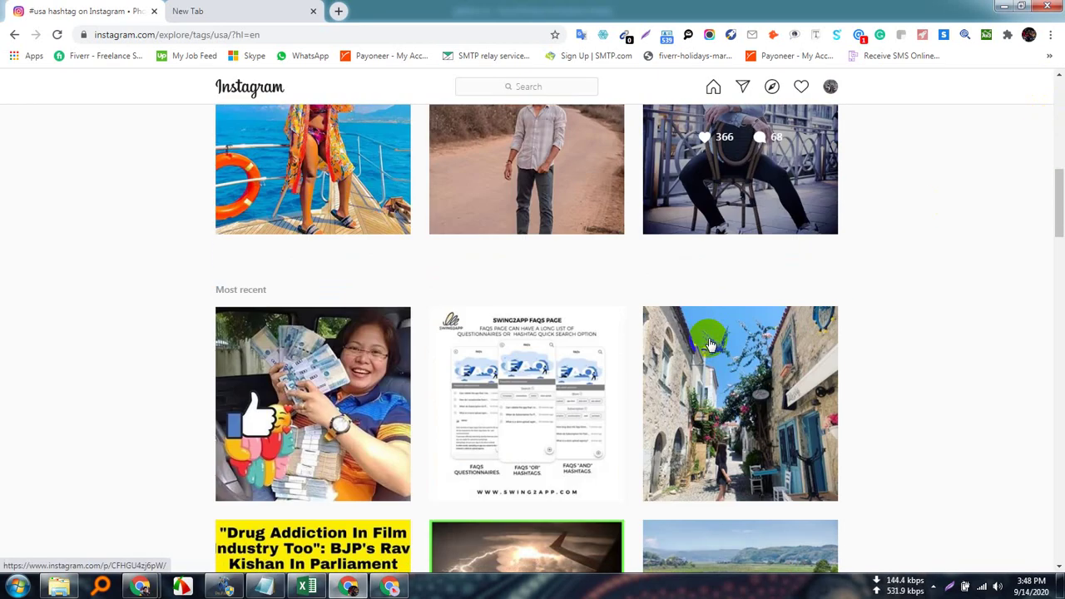
pyautogui.scroll(2, 706, 274)
pyautogui.click(705, 274)
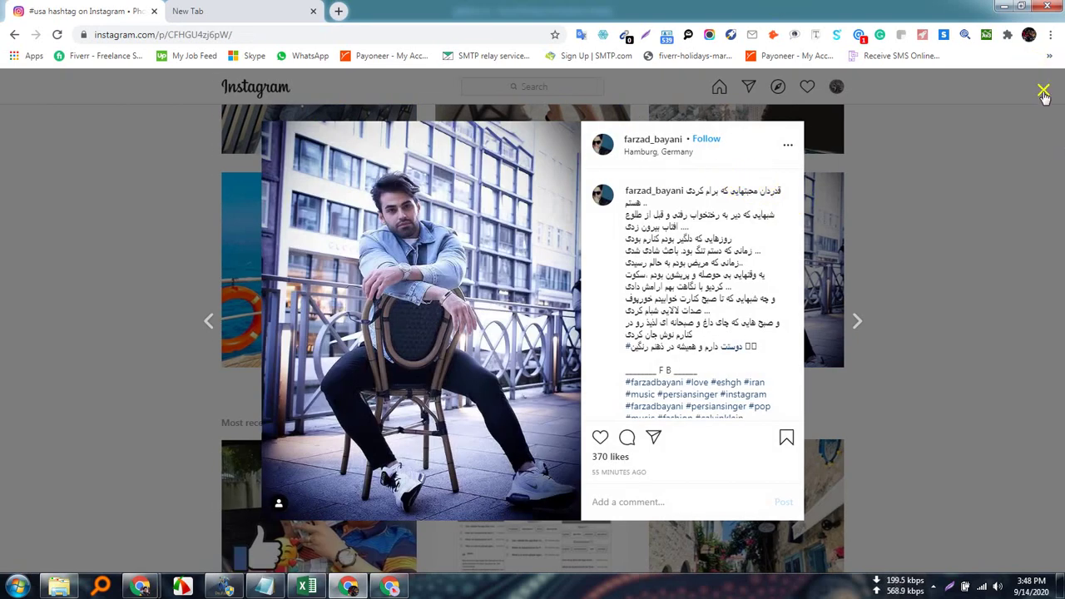
pyautogui.scroll(-3, 774, 295)
pyautogui.scroll(3, 715, 303)
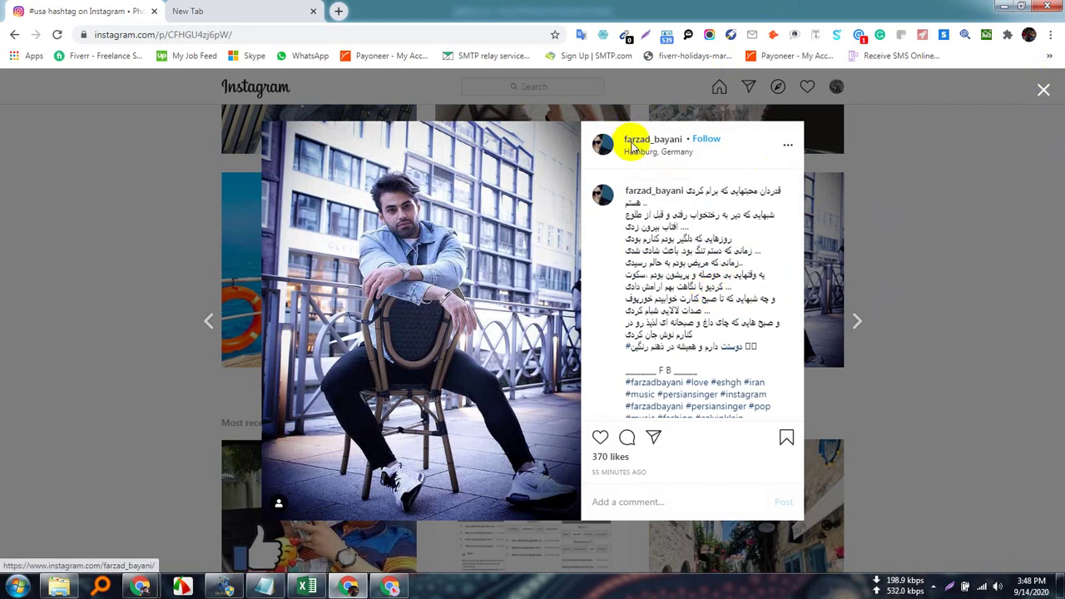
# Open the singer/songwriter's profile (33.3k followers) and copy the contact e-mail from its bio.
pyautogui.click(666, 143)
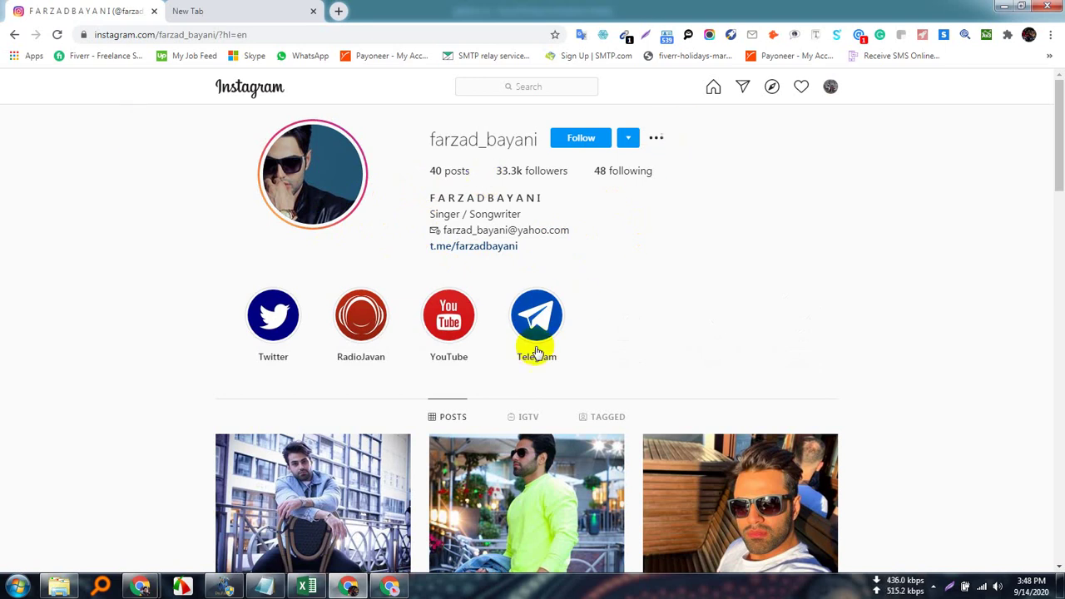
pyautogui.moveTo(576, 232); pyautogui.dragTo(438, 230)
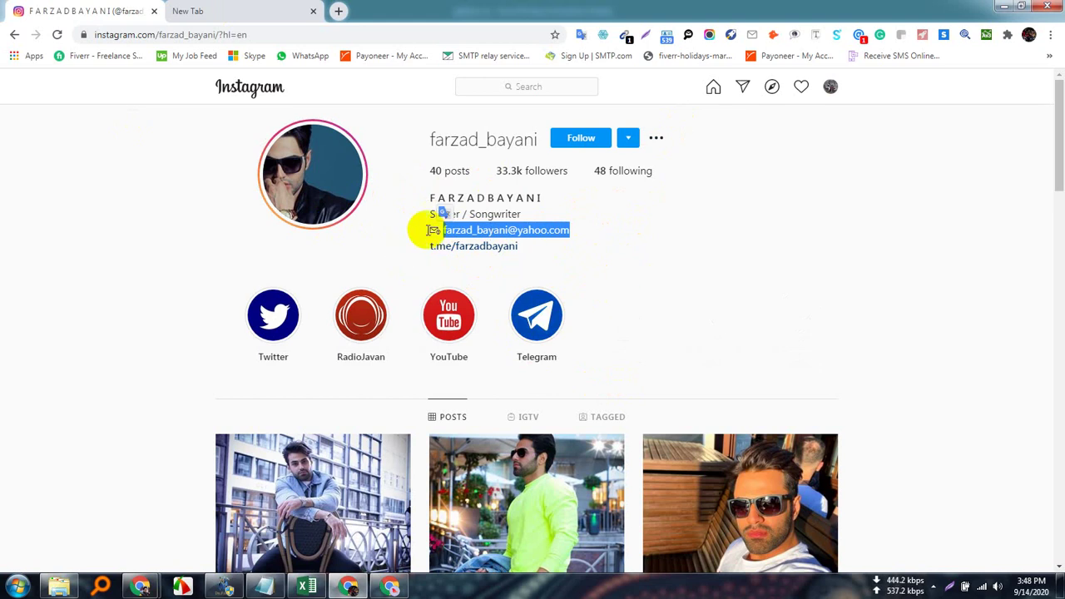
pyautogui.click(593, 253)
pyautogui.moveTo(578, 230); pyautogui.dragTo(463, 232)
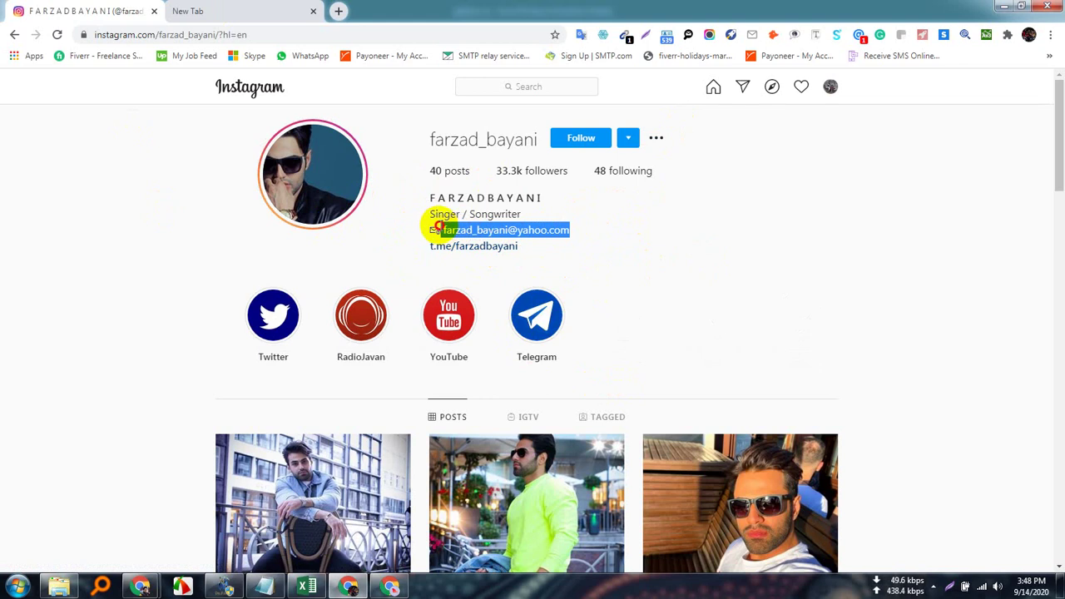
pyautogui.rightClick(470, 230)
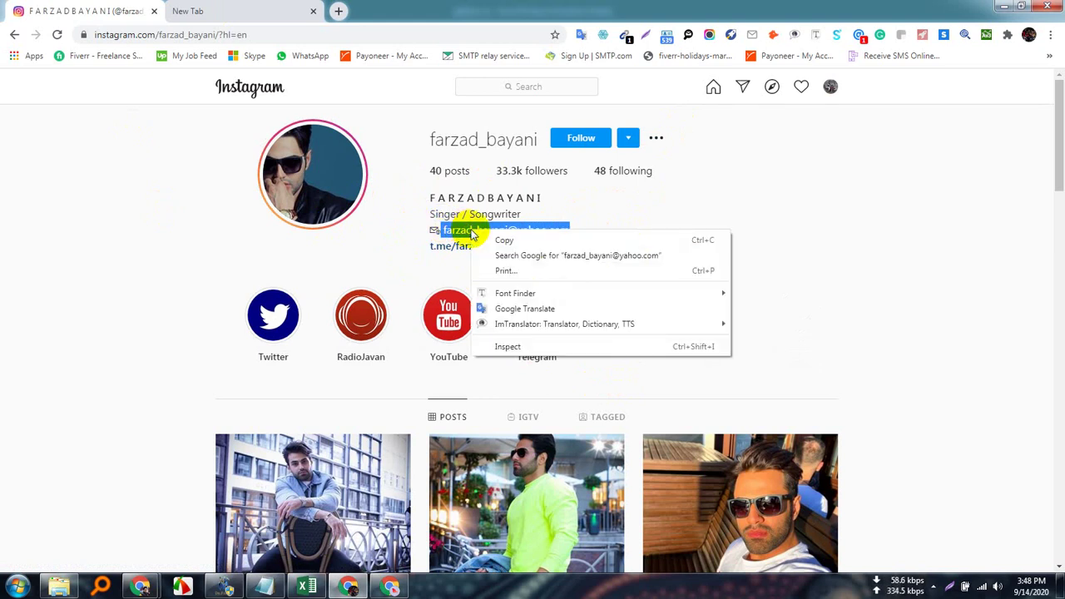
pyautogui.click(502, 238)
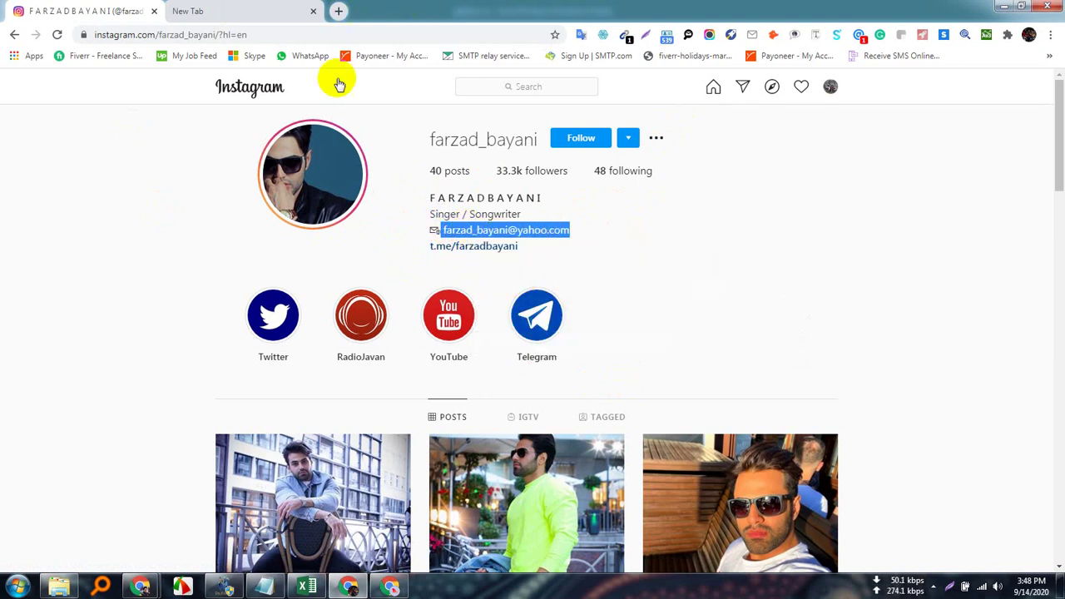
# Load MailTester.com in a new browser tab.
pyautogui.click(337, 11)
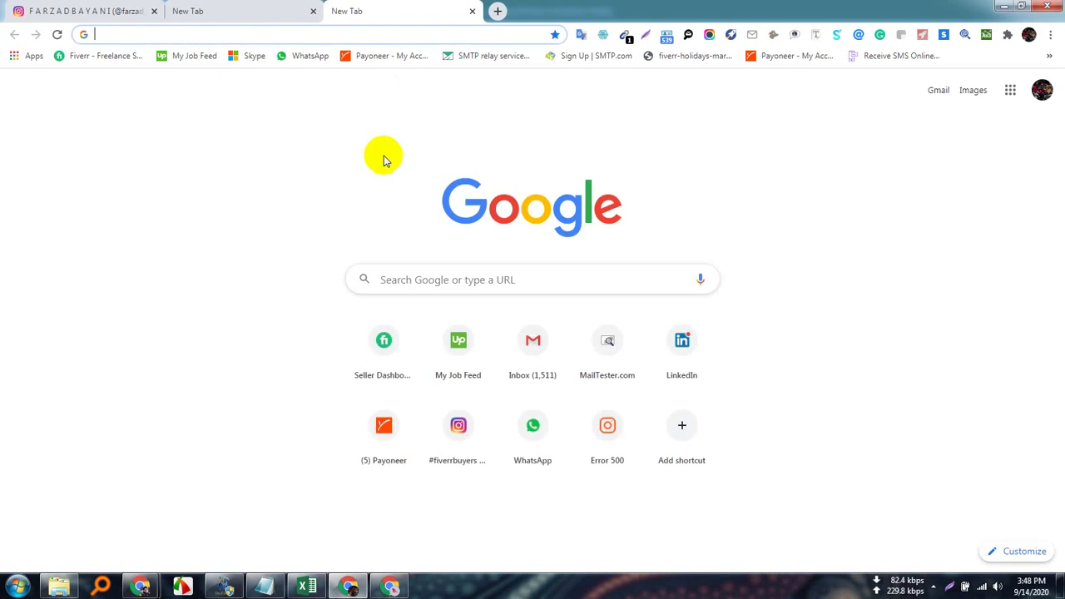
pyautogui.write('mailtester.com/index.php')
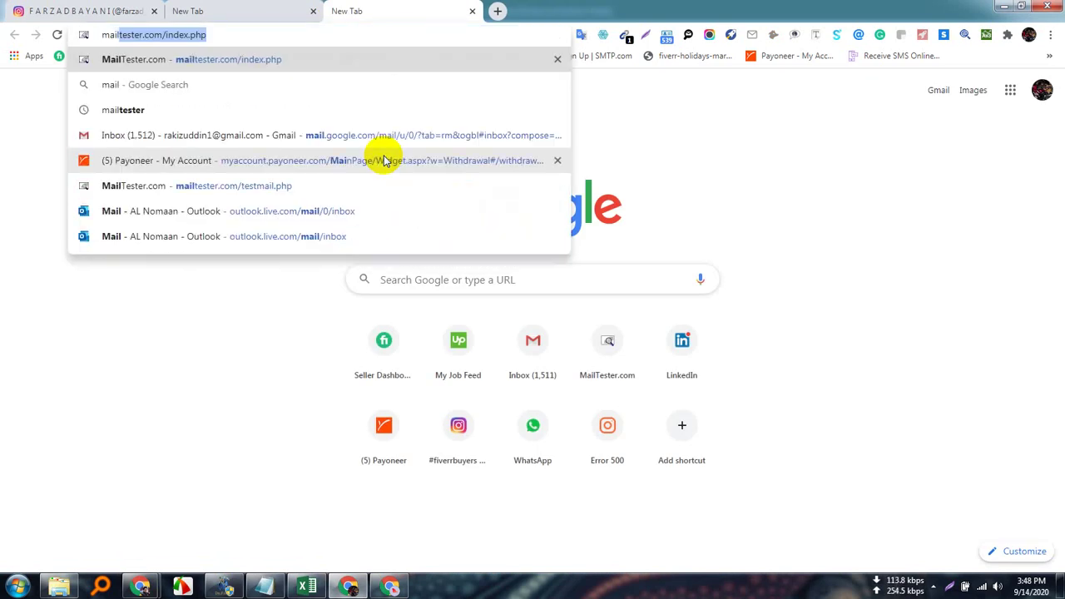
pyautogui.press('Return')
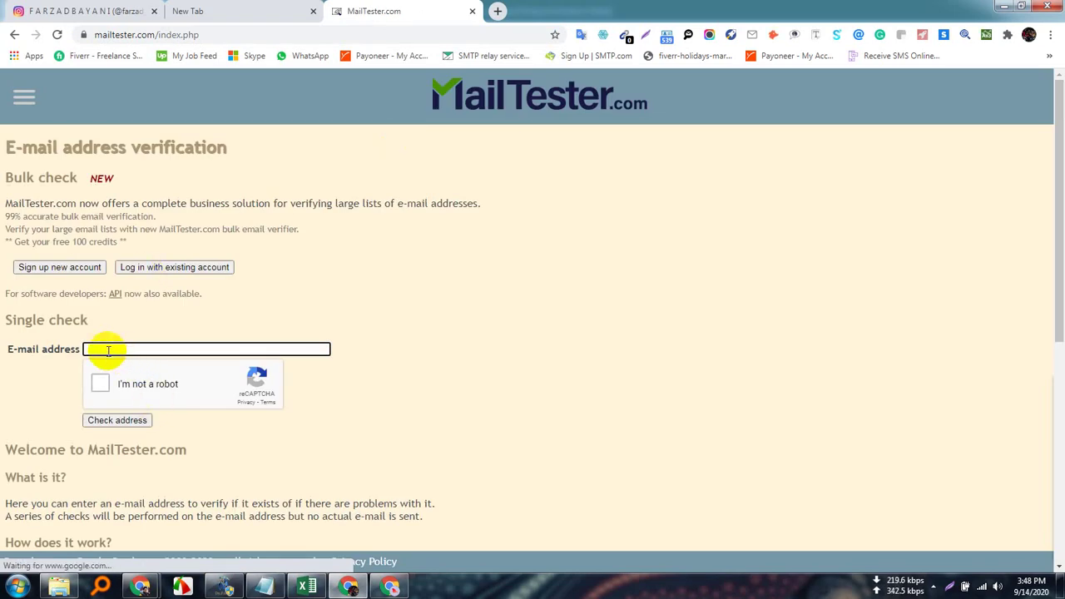
# Paste the copied e-mail, pass the not-a-robot check and run the address check.
pyautogui.click(108, 349)
pyautogui.rightClick(108, 350)
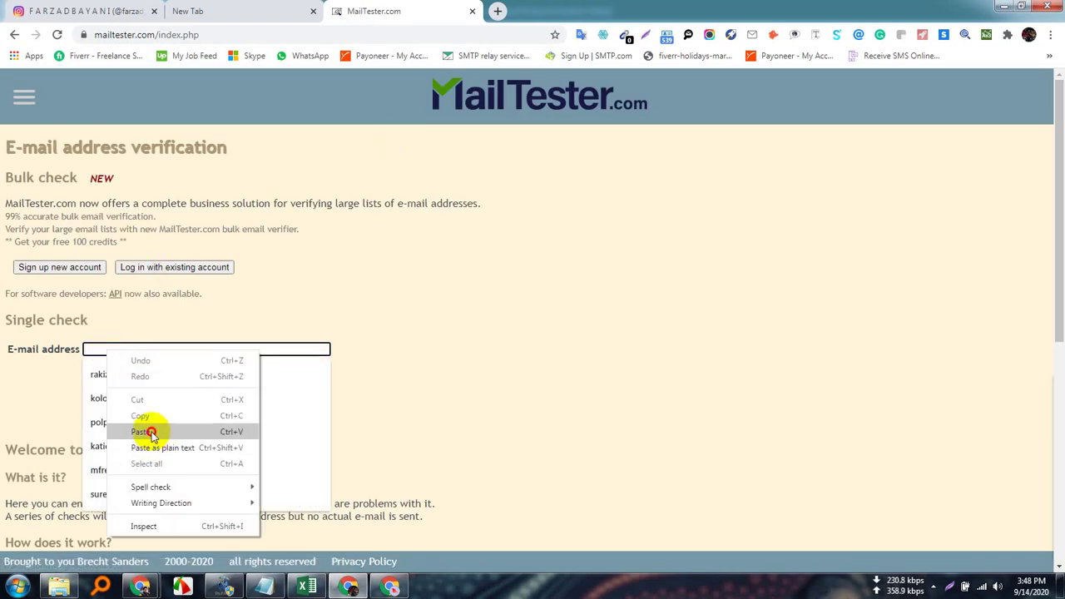
pyautogui.click(142, 430)
pyautogui.click(460, 388)
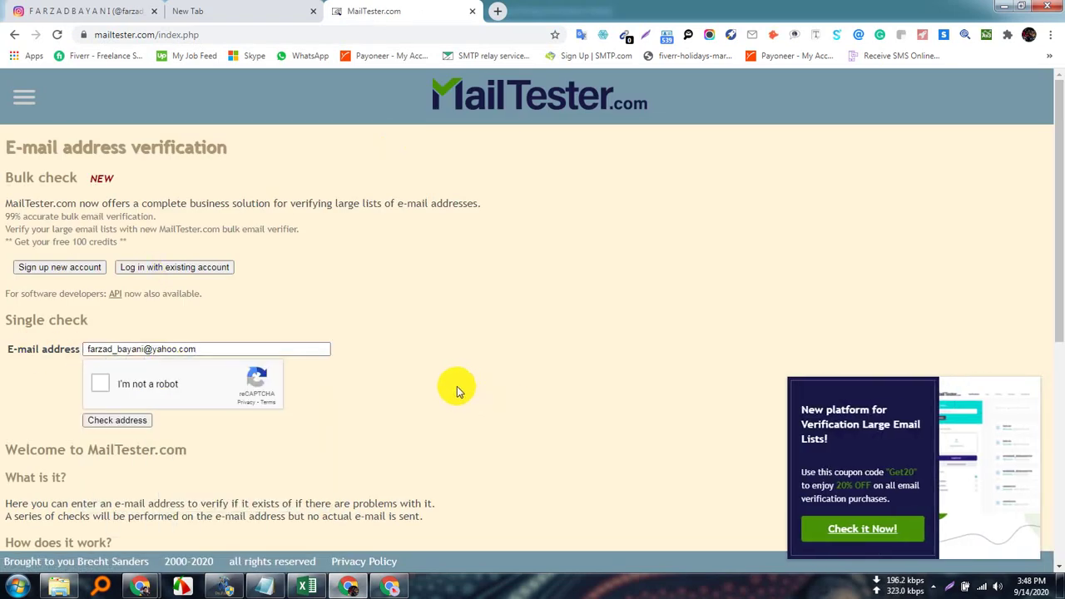
pyautogui.click(101, 385)
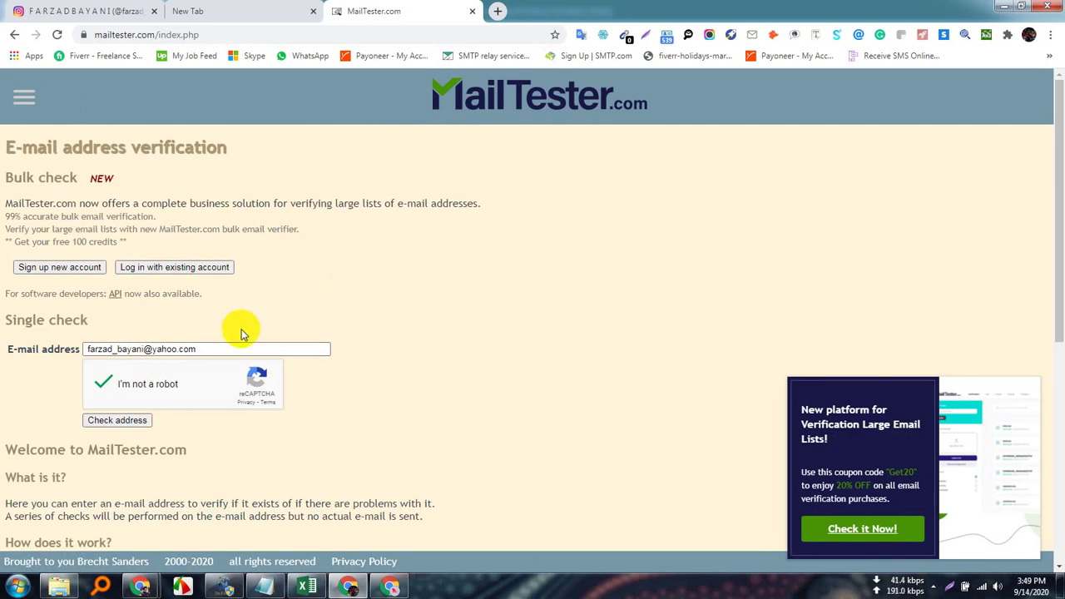
pyautogui.click(116, 420)
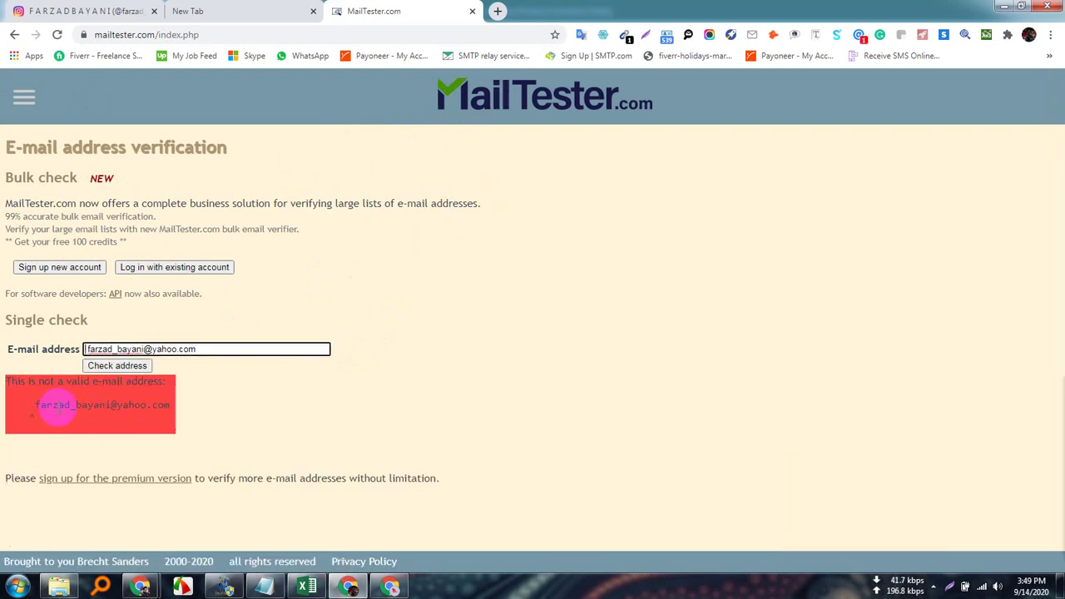
pyautogui.click(283, 9)
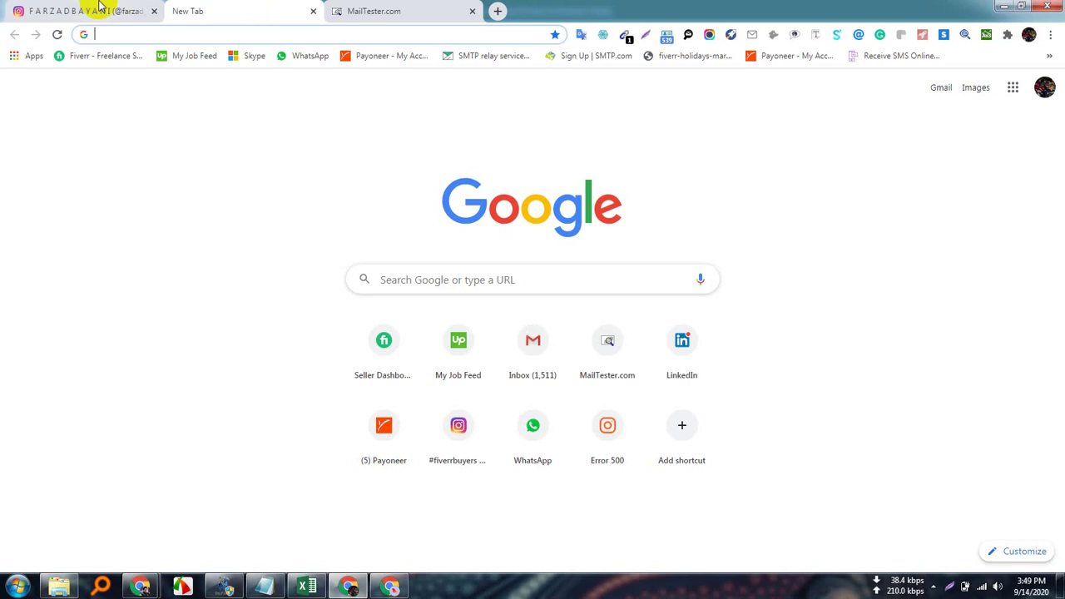
# Copy the contact e-mail again from the Instagram profile bio.
pyautogui.click(95, 9)
pyautogui.click(528, 240)
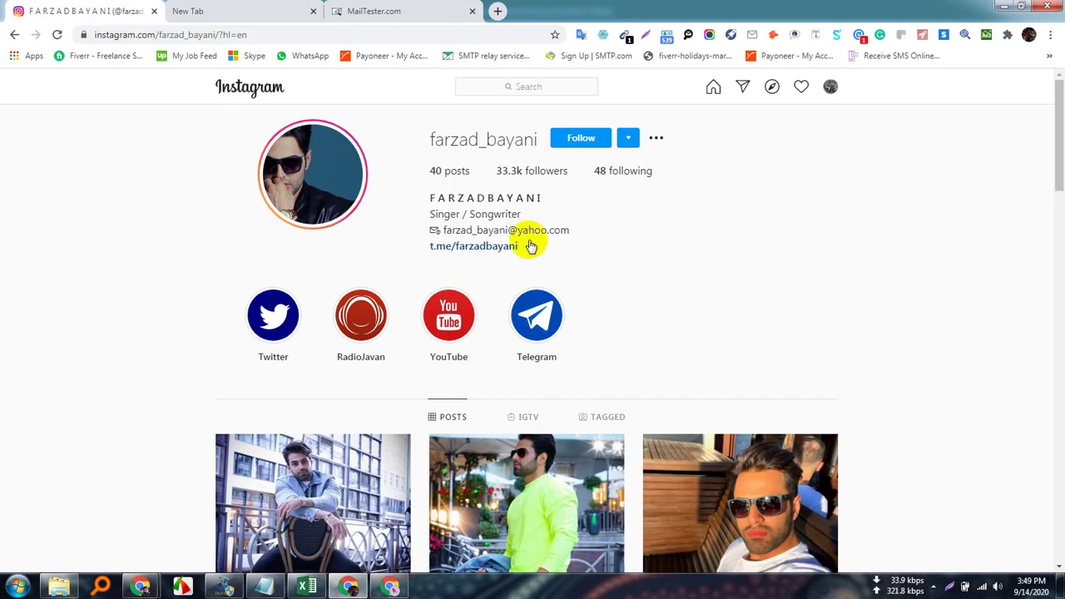
pyautogui.moveTo(443, 229); pyautogui.dragTo(581, 232)
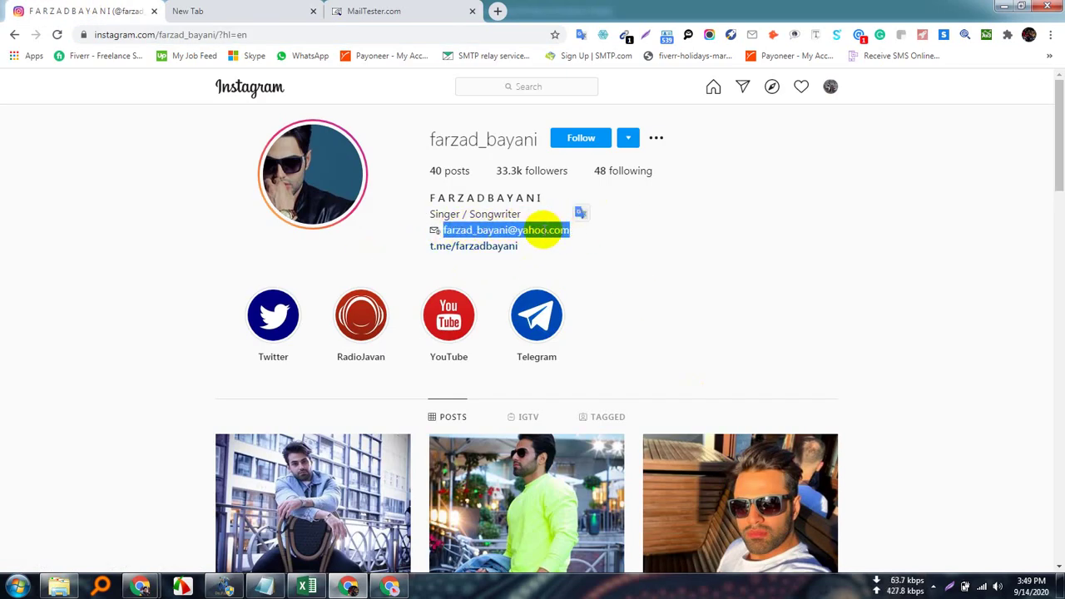
pyautogui.rightClick(562, 232)
pyautogui.click(575, 241)
# Replace the MailTester address with the new copy, check it and inspect the yahoo.com domain.
pyautogui.click(405, 10)
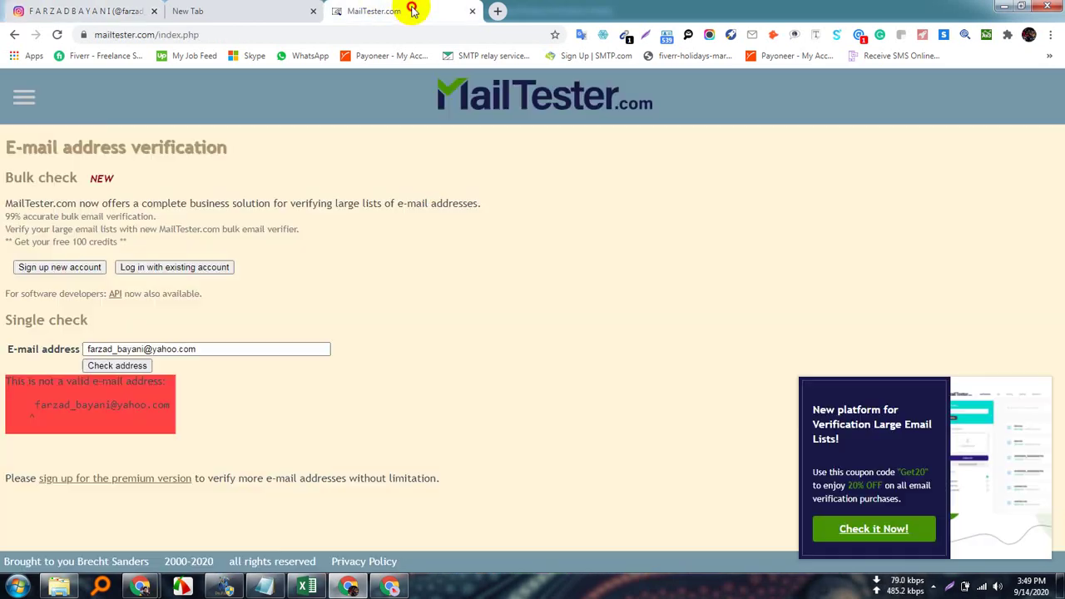
pyautogui.moveTo(86, 349); pyautogui.dragTo(207, 345)
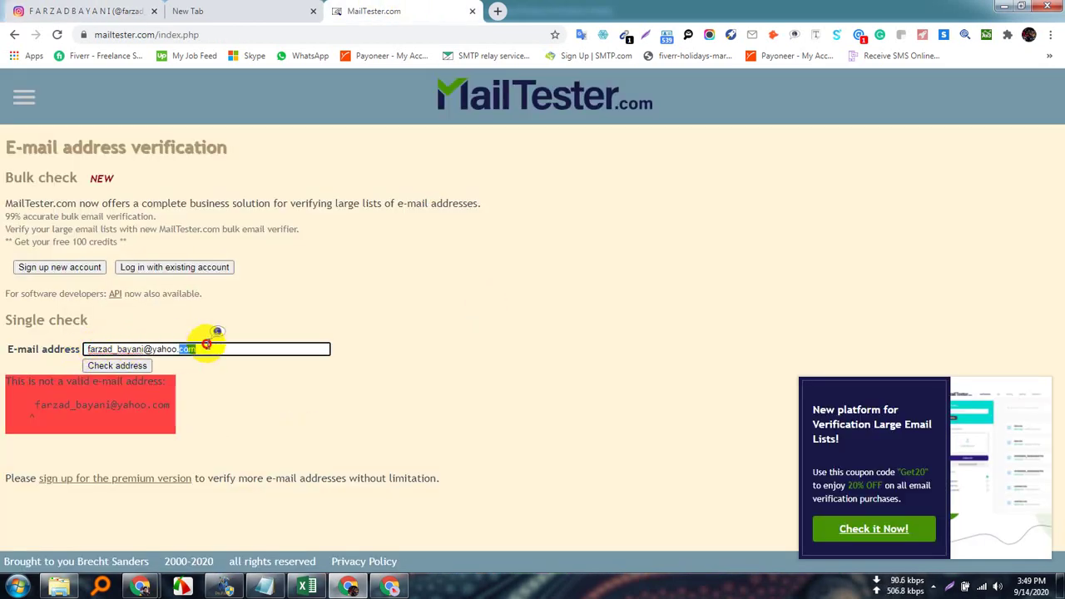
pyautogui.tripleClick(206, 346)
pyautogui.hotkey('ctrl', 'c')
pyautogui.press('BackSpace')
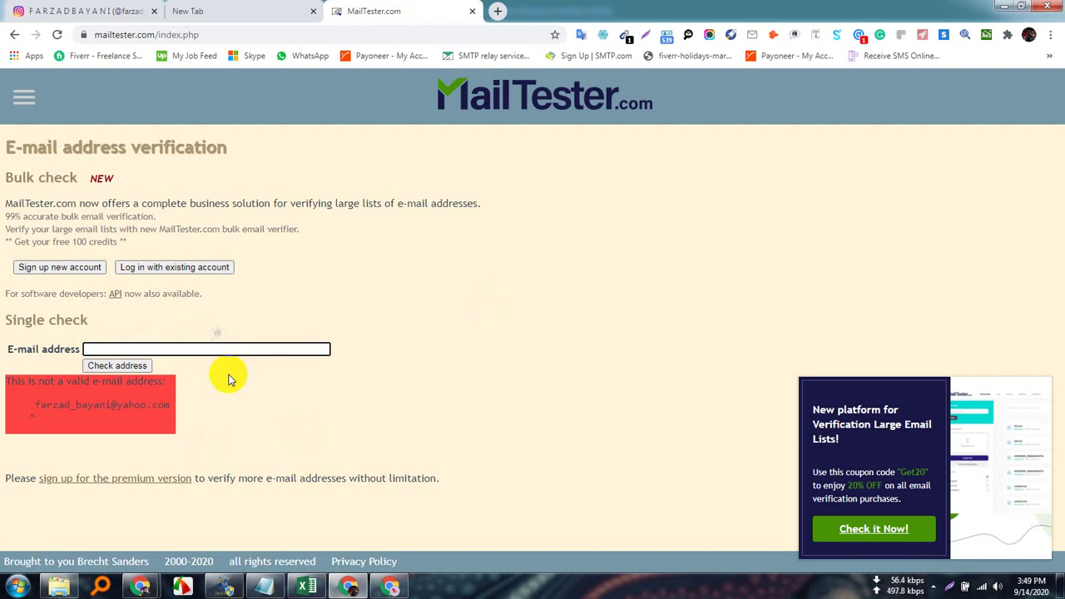
pyautogui.hotkey('ctrl', 'v')
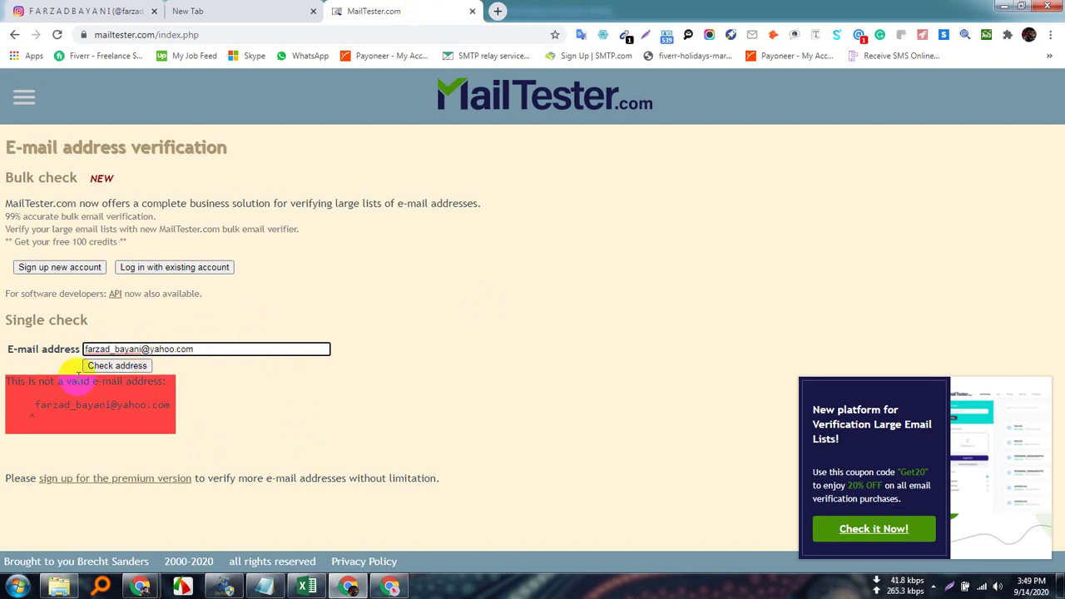
pyautogui.click(132, 366)
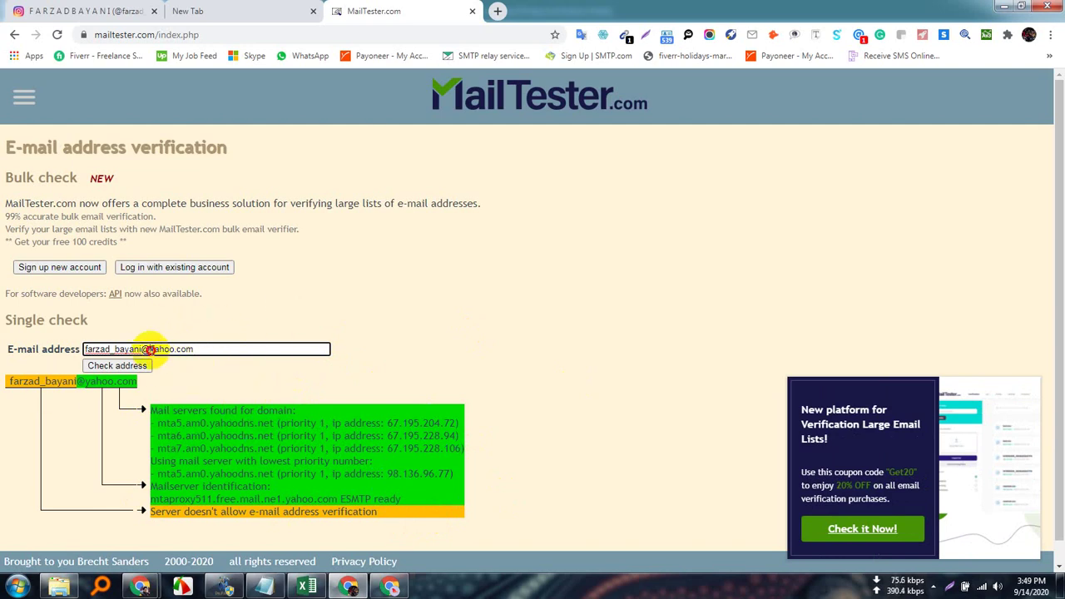
pyautogui.moveTo(149, 350); pyautogui.dragTo(232, 350)
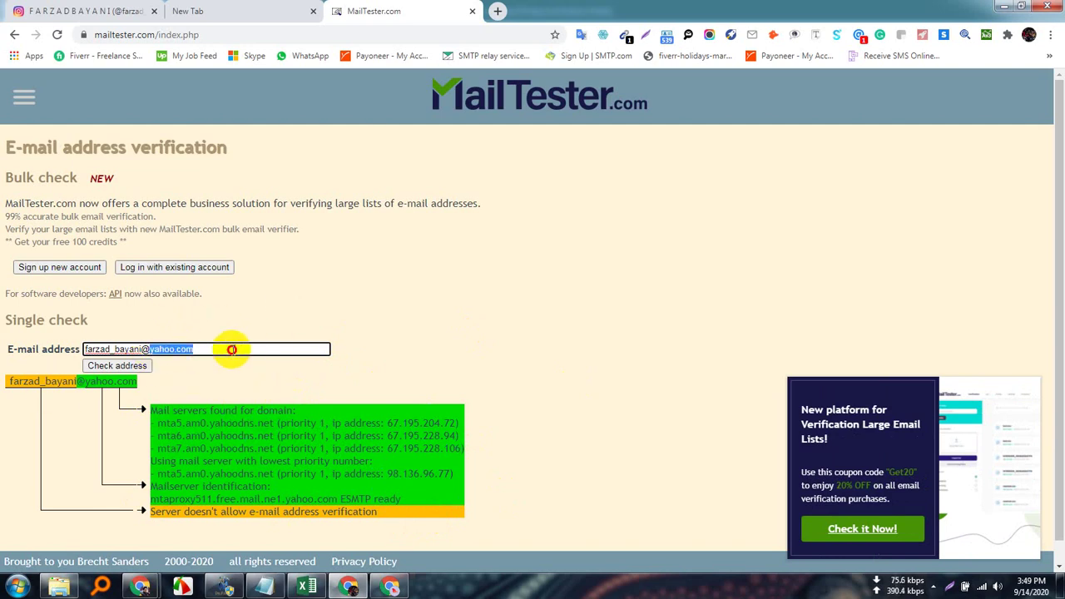
pyautogui.click(191, 386)
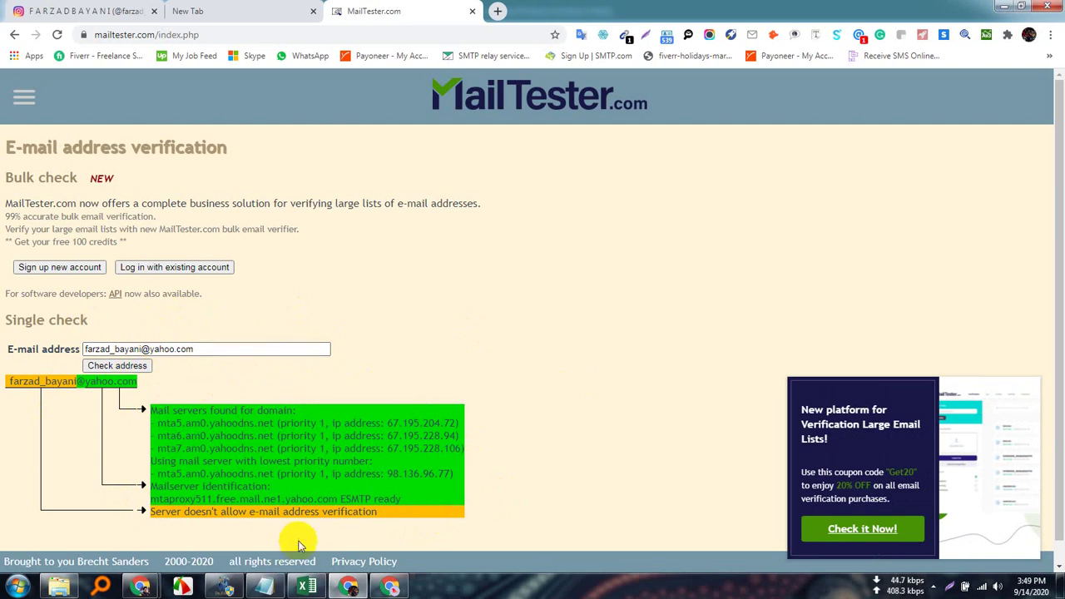
pyautogui.click(319, 514)
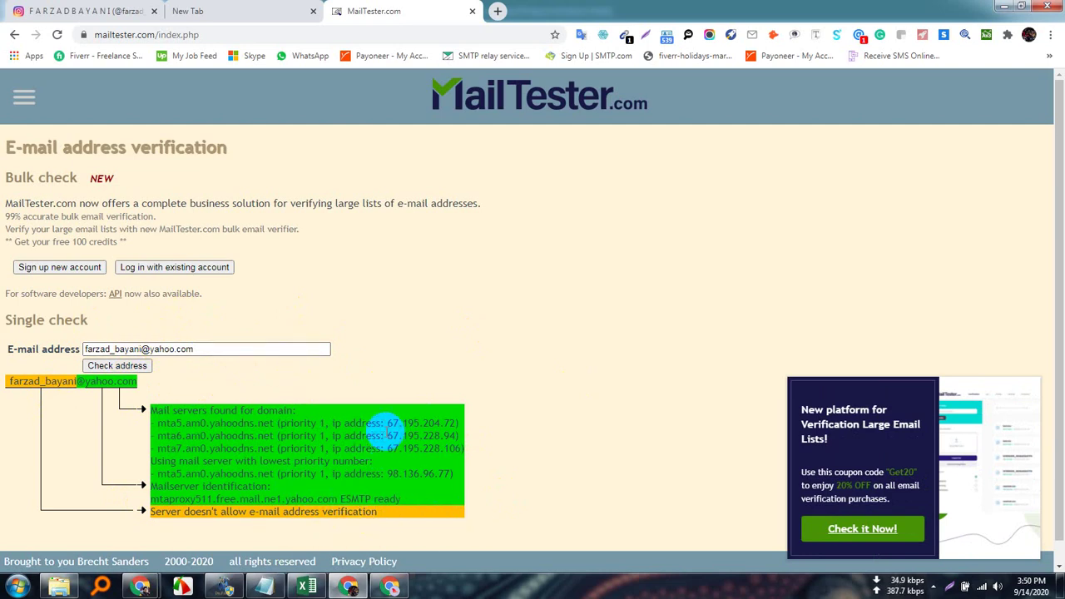
# Compose a Gmail message addressed to the copied Yahoo contact, then close the Gmail tab.
pyautogui.click(498, 12)
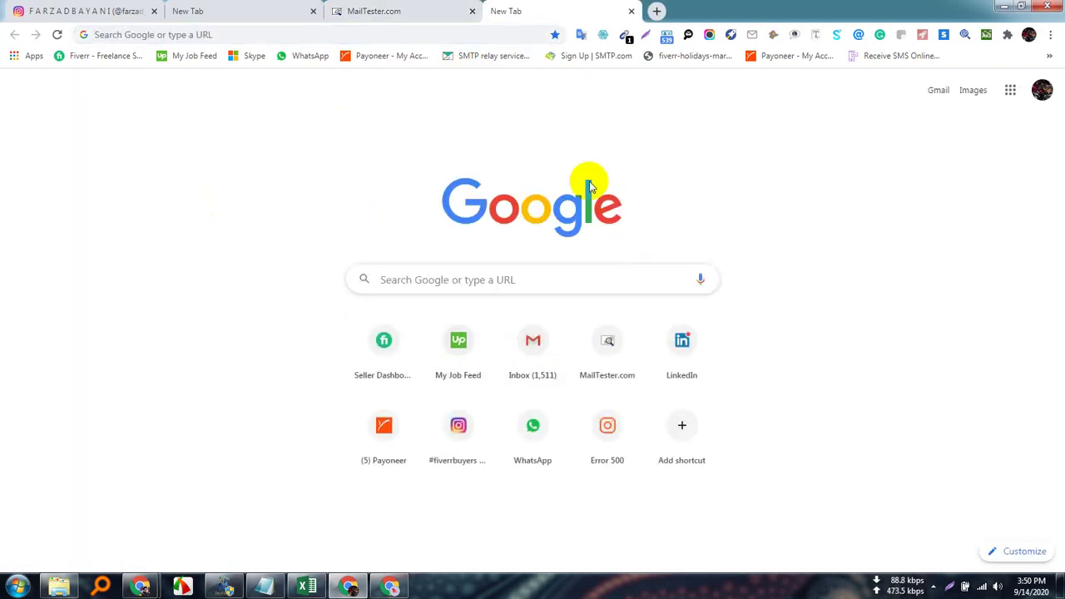
pyautogui.click(531, 349)
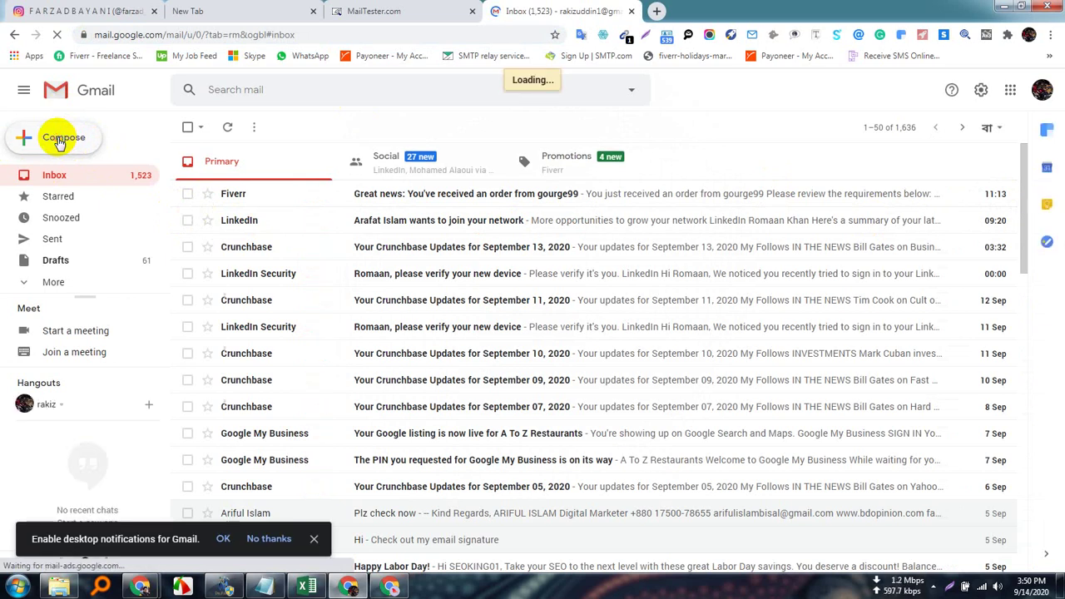
pyautogui.click(60, 139)
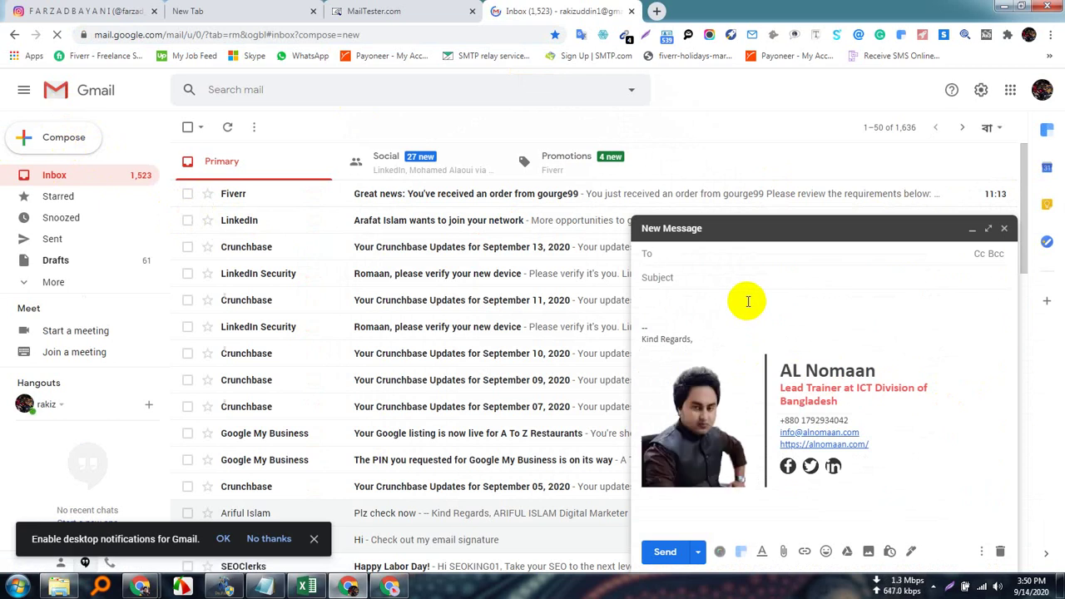
pyautogui.hotkey('ctrl', 'v')
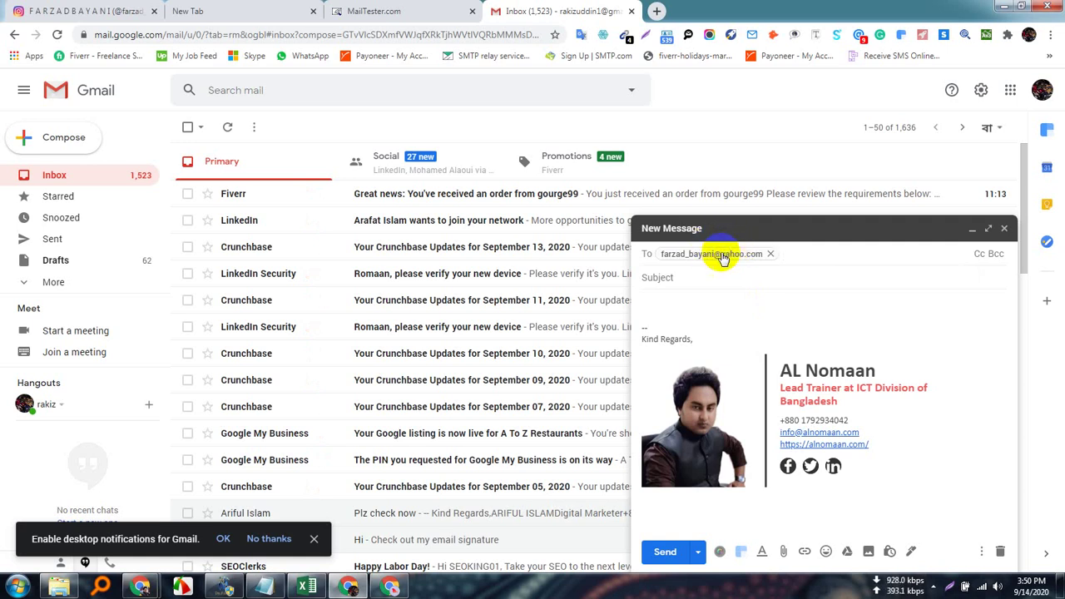
pyautogui.moveTo(711, 259)
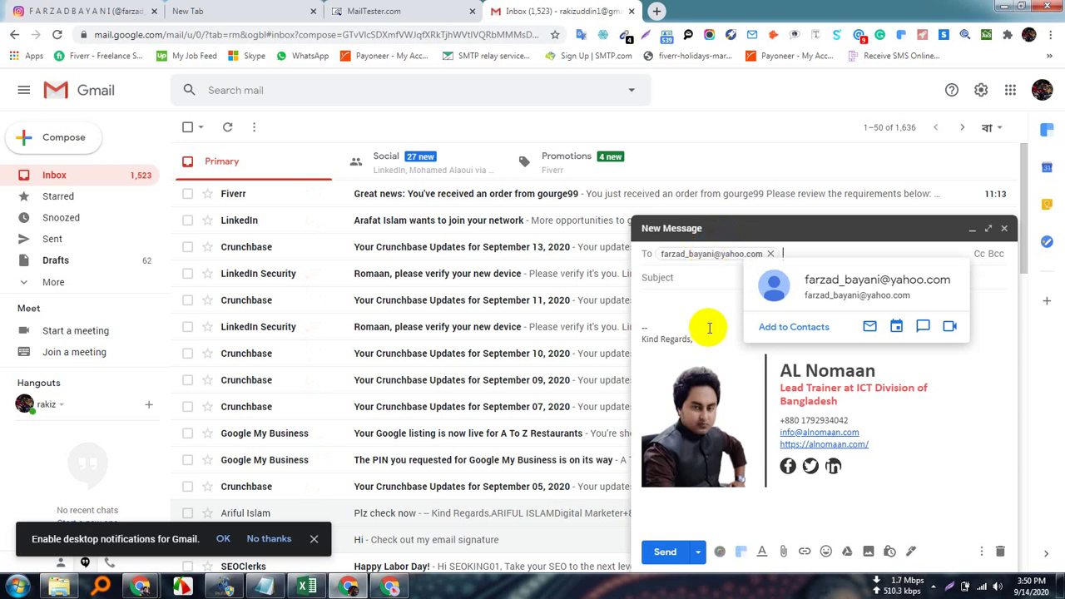
pyautogui.click(629, 11)
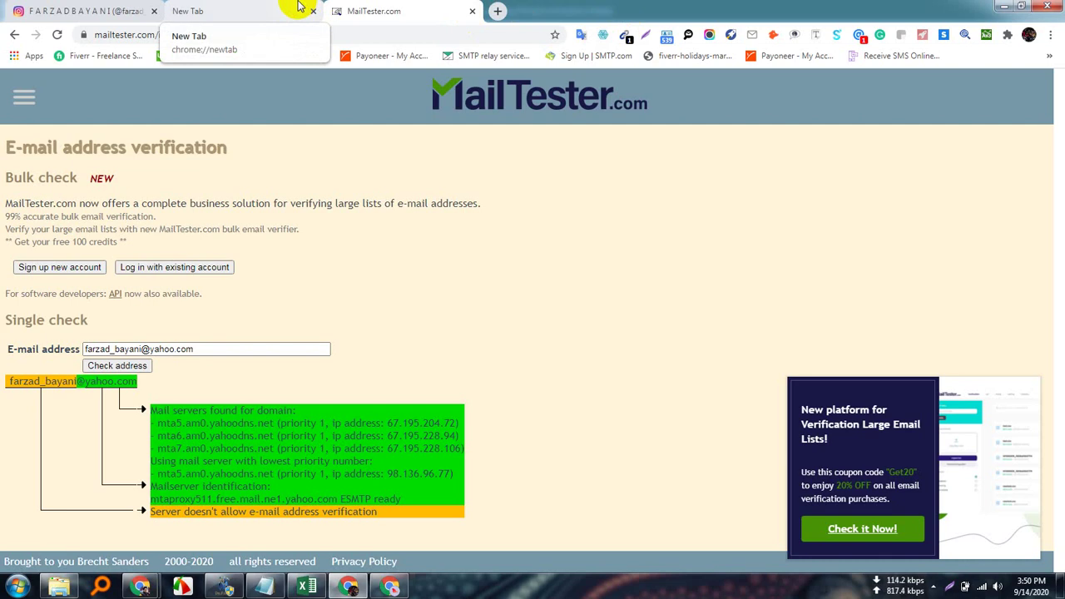
pyautogui.click(500, 10)
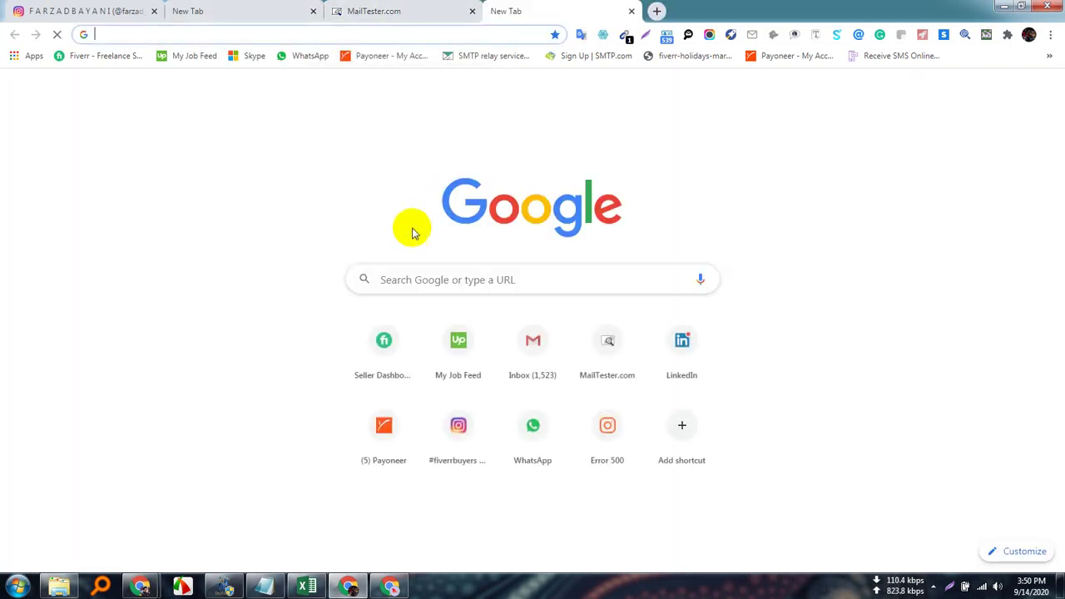
pyautogui.click(391, 11)
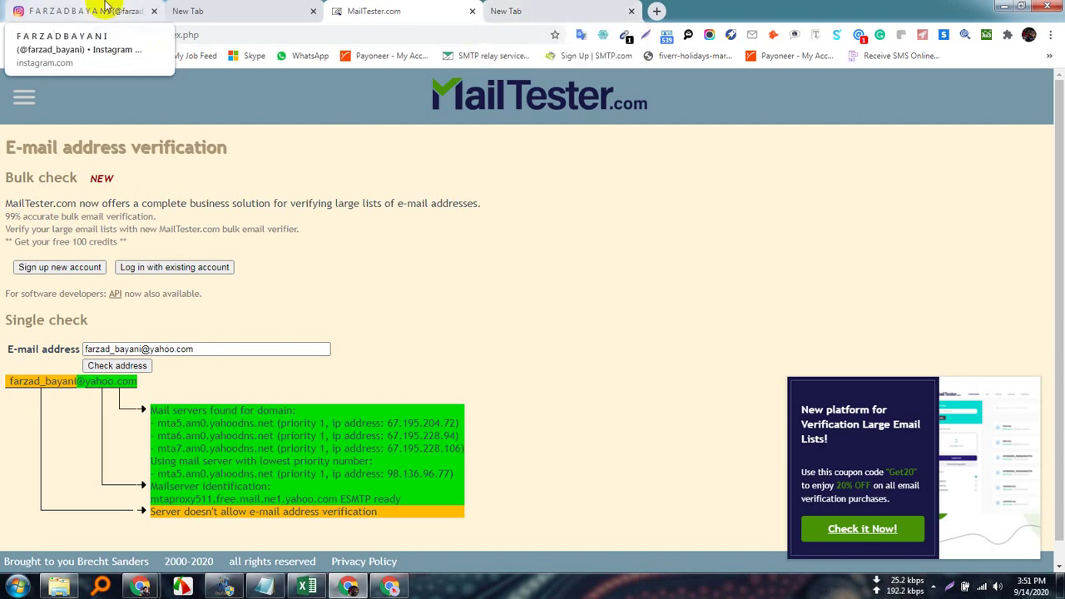
pyautogui.click(349, 589)
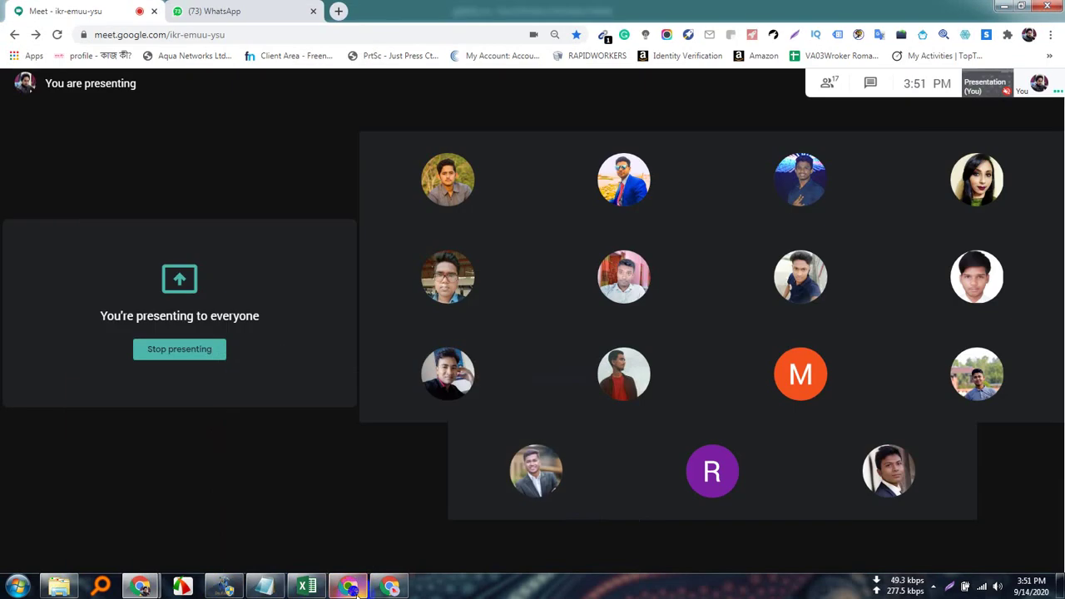
# Bring up the Google Meet call showing the 18-participant grid.
pyautogui.moveTo(786, 173)
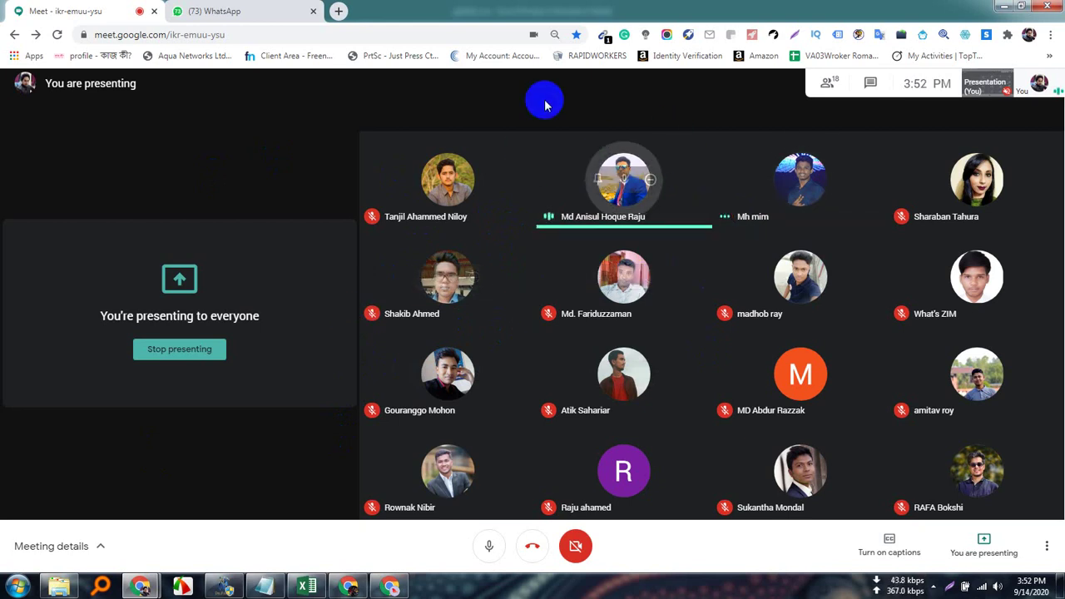
# Search Google for 'truemail' from a new browser tab.
pyautogui.click(337, 11)
pyautogui.write('tru')
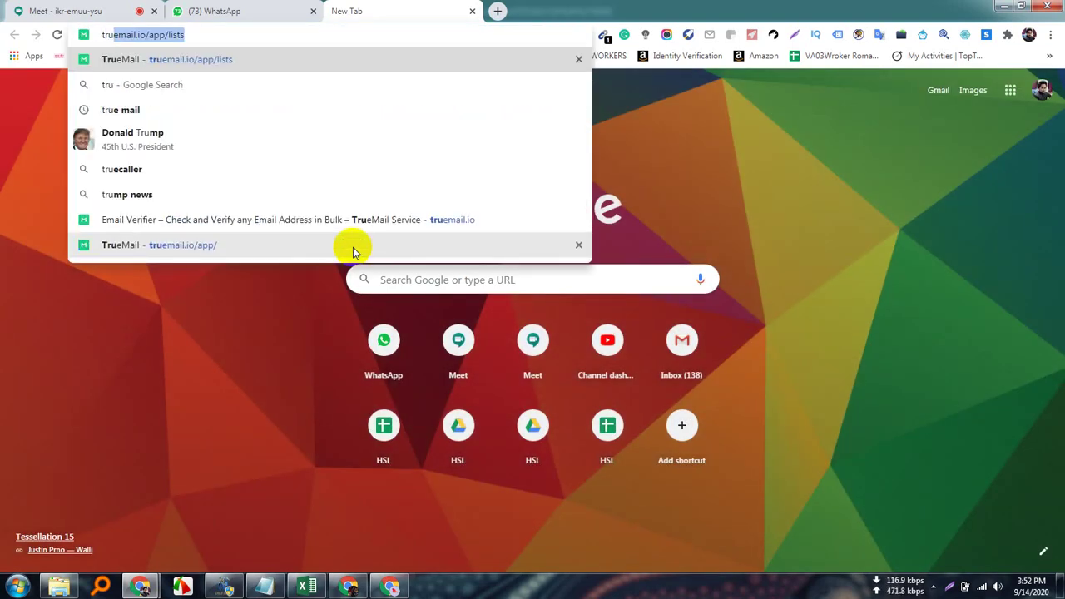
pyautogui.press('End')
pyautogui.press('BackSpace')
pyautogui.press('BackSpace')
pyautogui.press('BackSpace')
pyautogui.press('BackSpace')
pyautogui.press('BackSpace')
pyautogui.press('BackSpace')
pyautogui.press('BackSpace')
pyautogui.press('BackSpace')
pyautogui.press('BackSpace')
pyautogui.press('BackSpace')
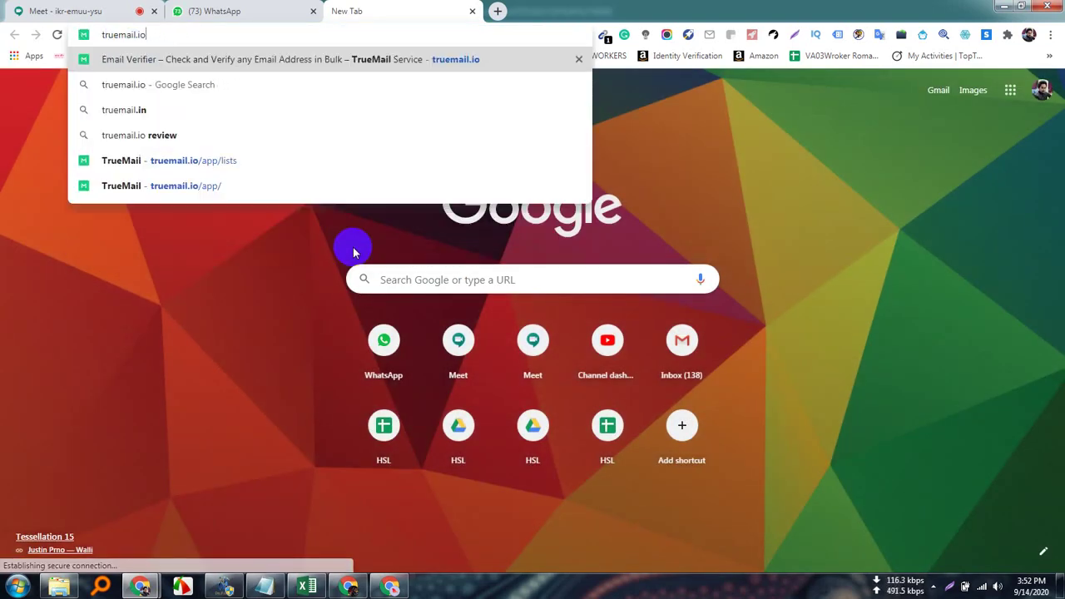
pyautogui.press('BackSpace')
pyautogui.press('BackSpace')
pyautogui.press('BackSpace')
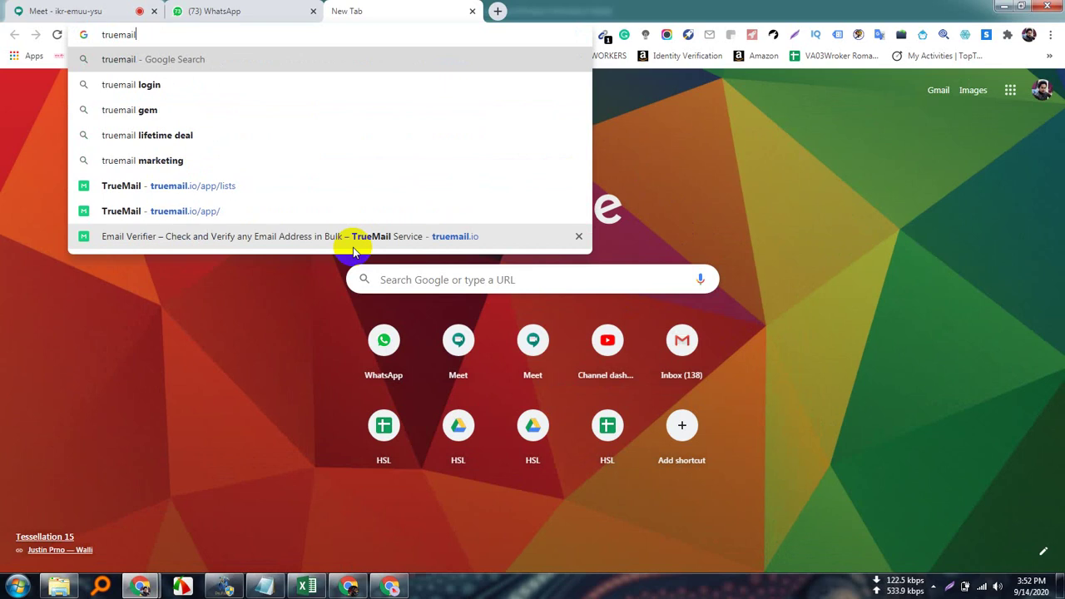
pyautogui.press('Return')
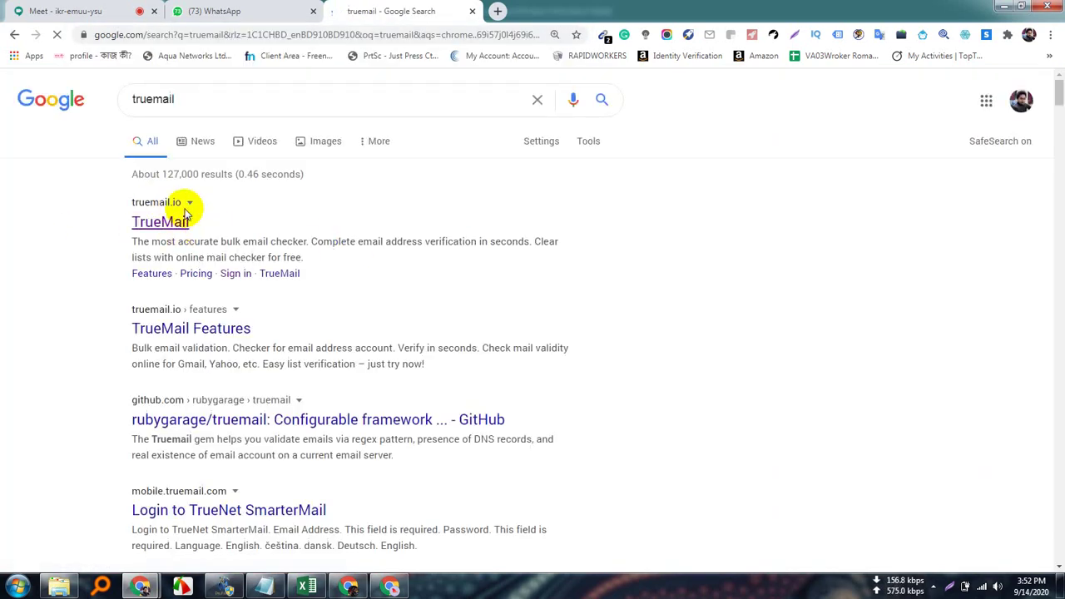
# Open the TrueMail site from the results and dismiss the email-field suggestions.
pyautogui.click(167, 226)
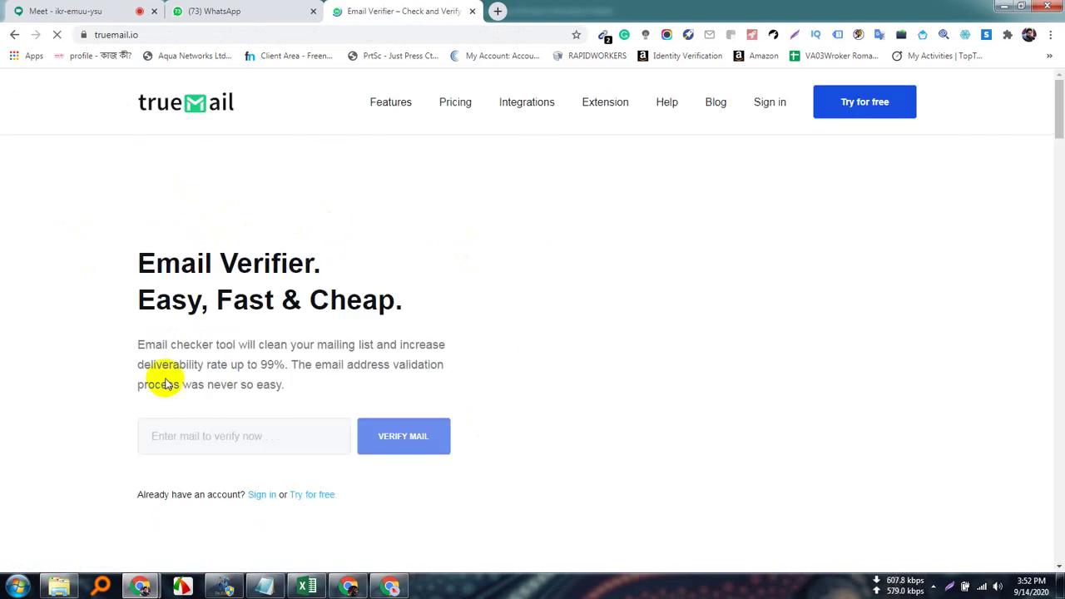
pyautogui.click(203, 440)
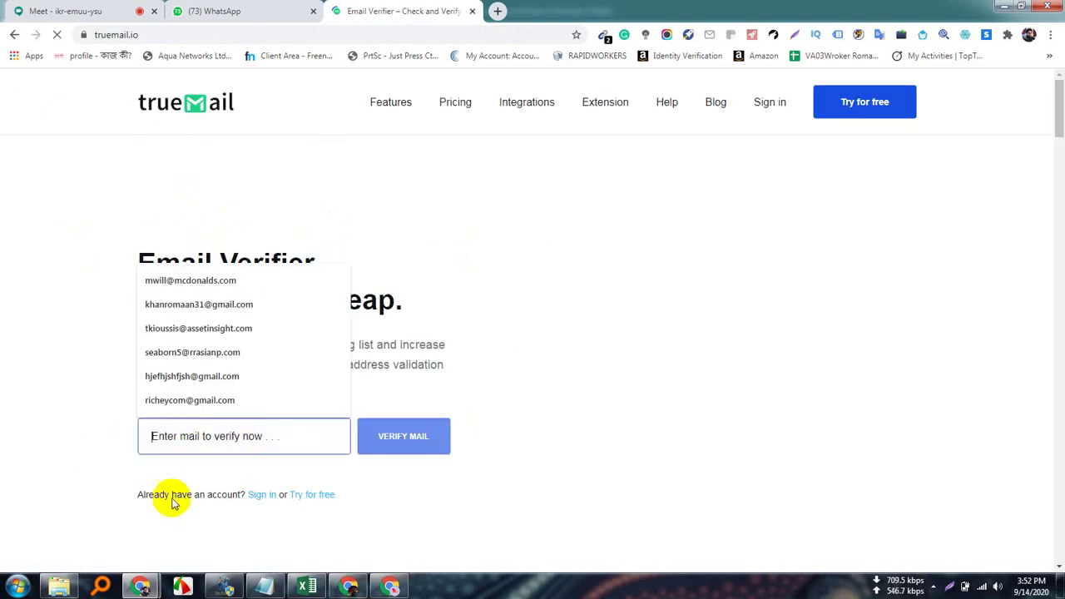
pyautogui.click(48, 441)
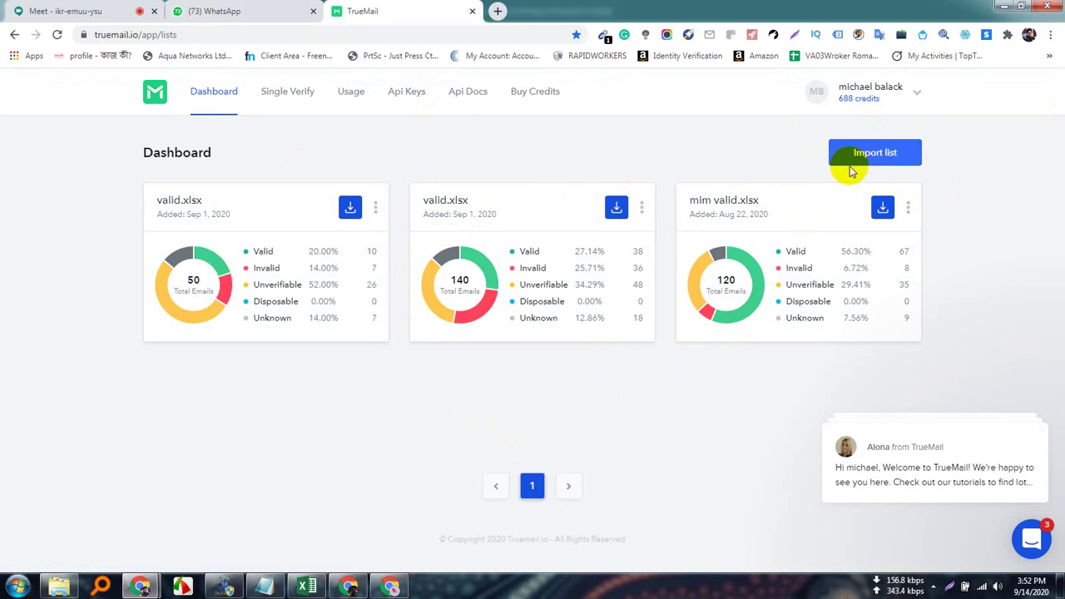
# Start a new TrueMail list upload from the computer, browsing drives in the Open dialog before closing it.
pyautogui.click(878, 150)
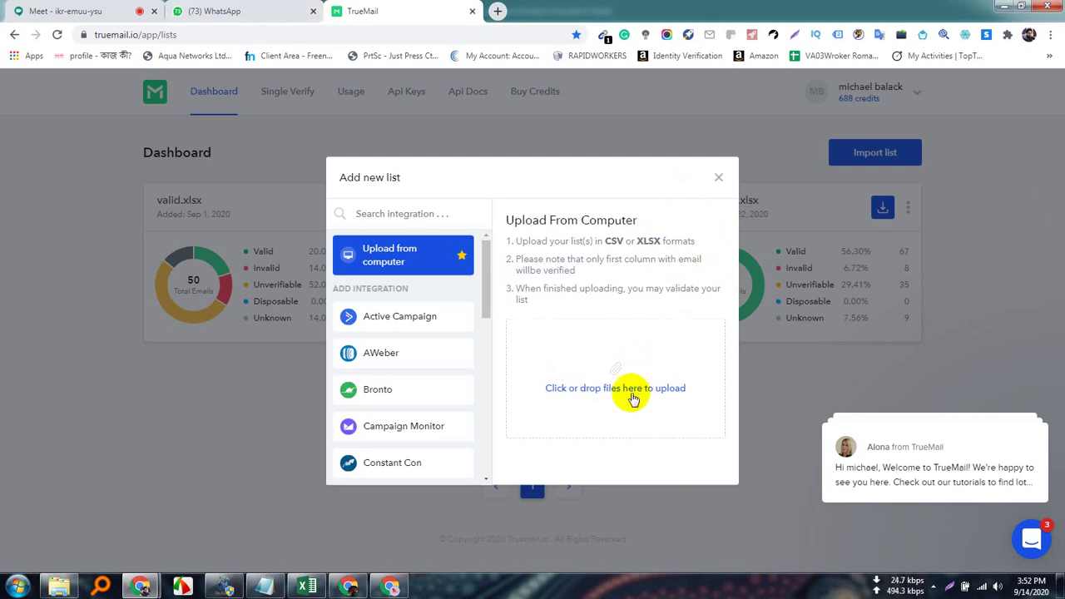
pyautogui.click(614, 367)
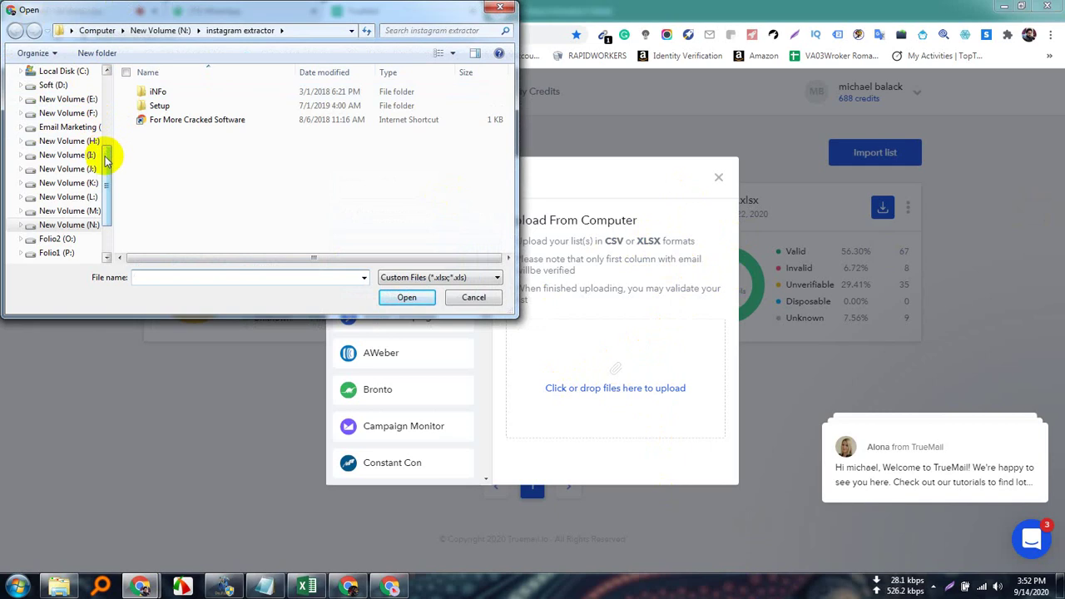
pyautogui.moveTo(106, 154)
pyautogui.mouseDown()
pyautogui.moveTo(112, 95)
pyautogui.moveTo(109, 208)
pyautogui.moveTo(111, 138)
pyautogui.mouseUp()
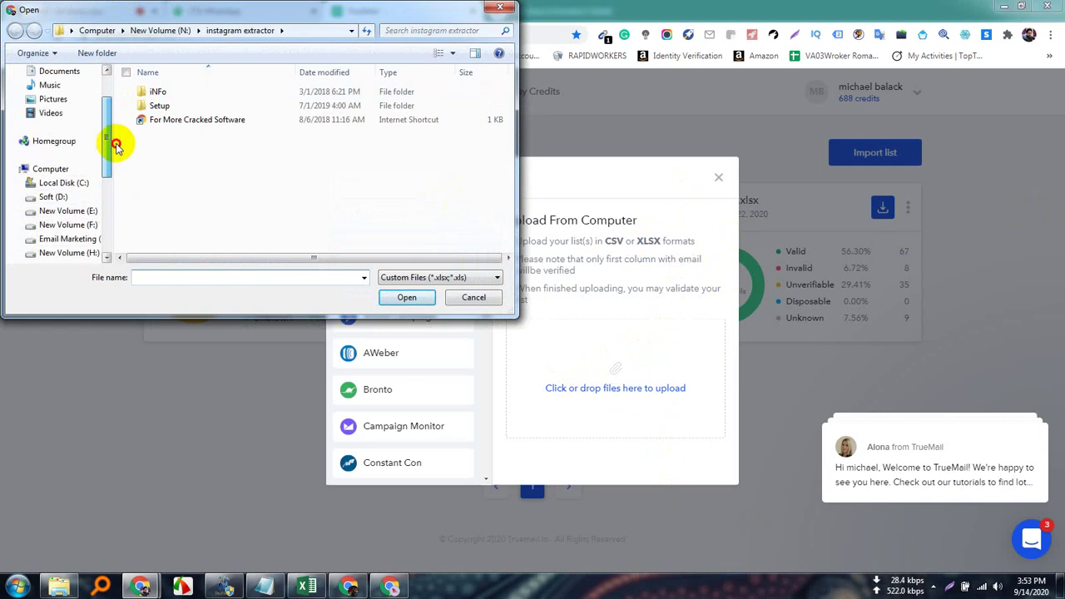
pyautogui.click(60, 166)
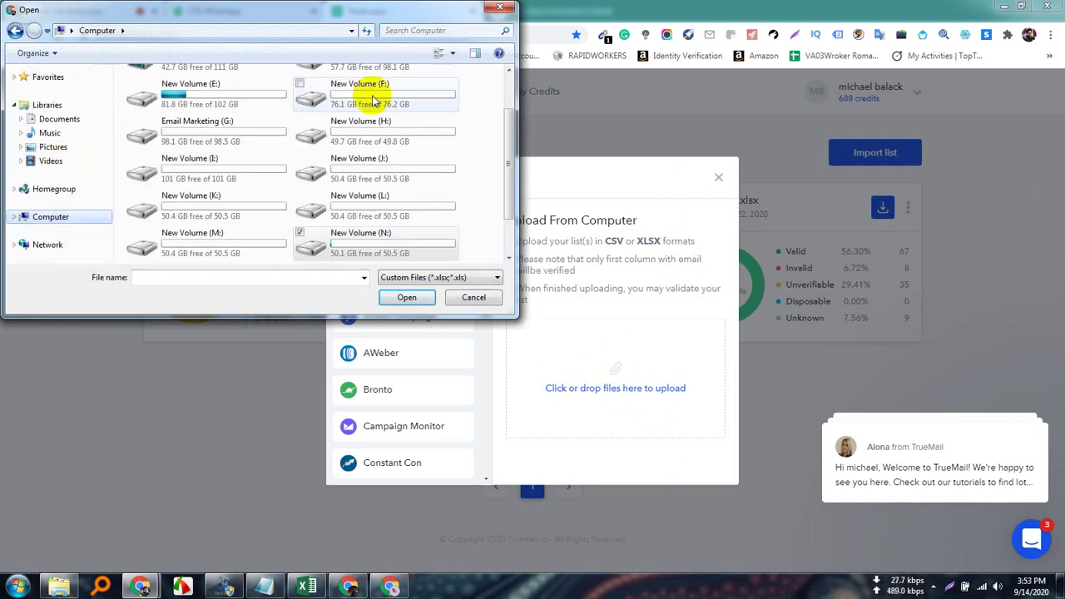
pyautogui.moveTo(510, 158); pyautogui.dragTo(504, 119)
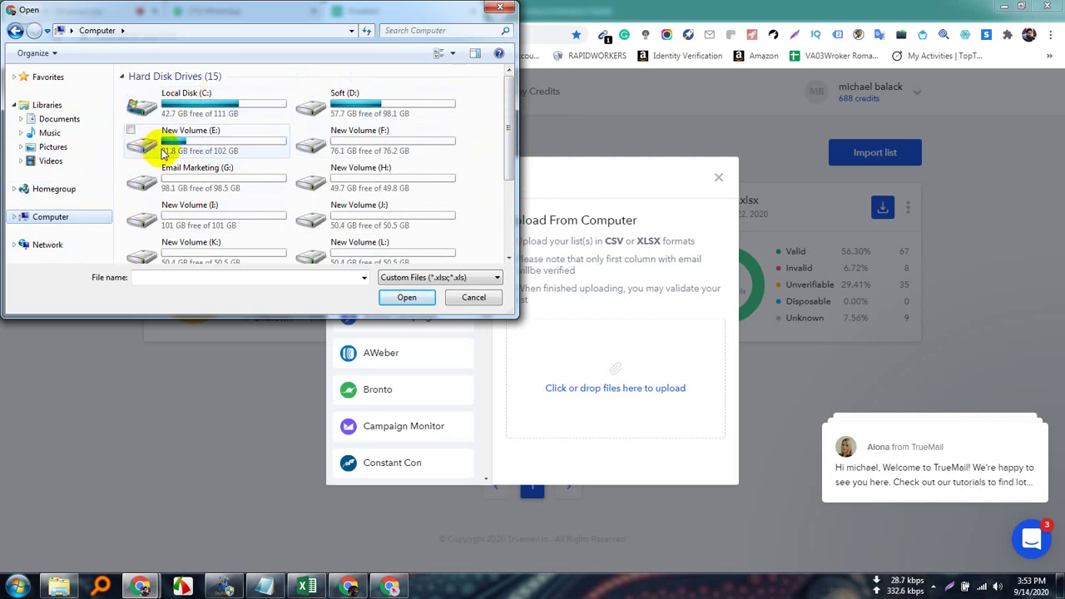
pyautogui.moveTo(512, 125); pyautogui.dragTo(499, 191)
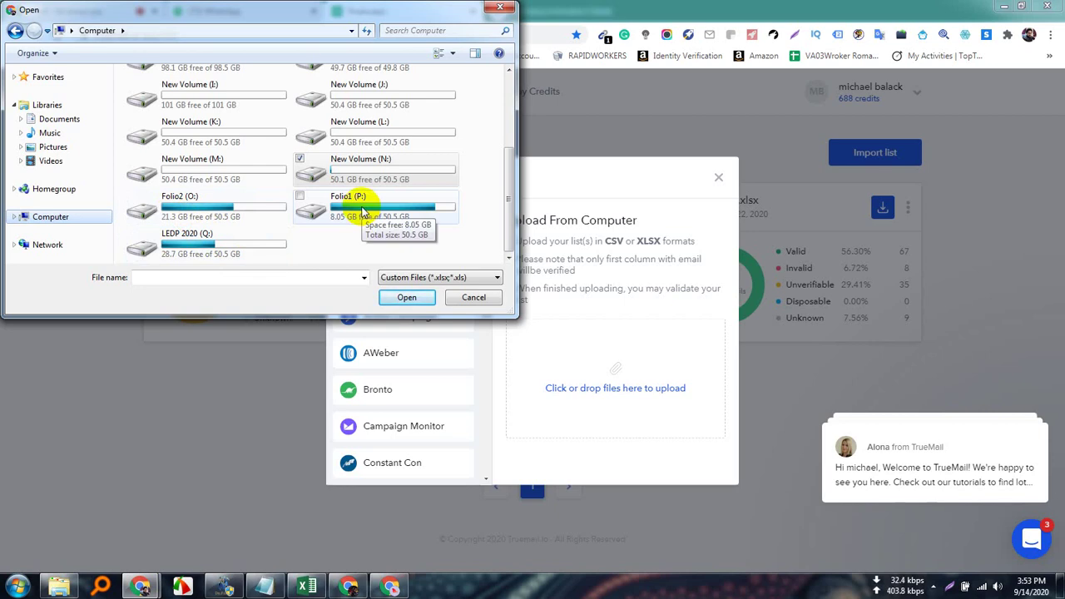
pyautogui.click(502, 8)
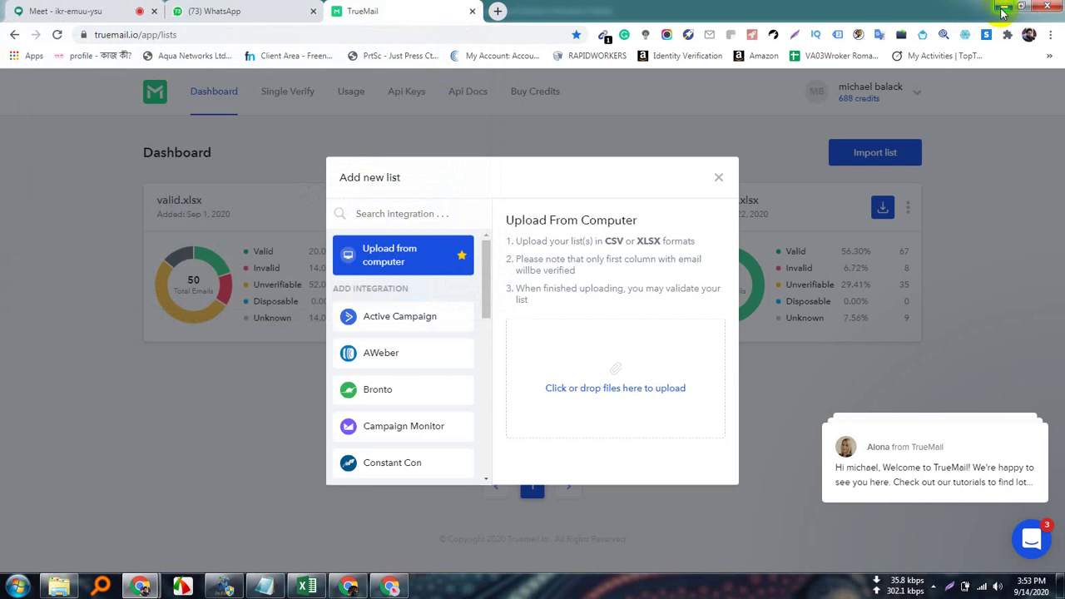
# Minimize the browser, spreadsheet and folder windows and move the Data Extractor window to the upper right.
pyautogui.click(1003, 8)
pyautogui.click(1003, 9)
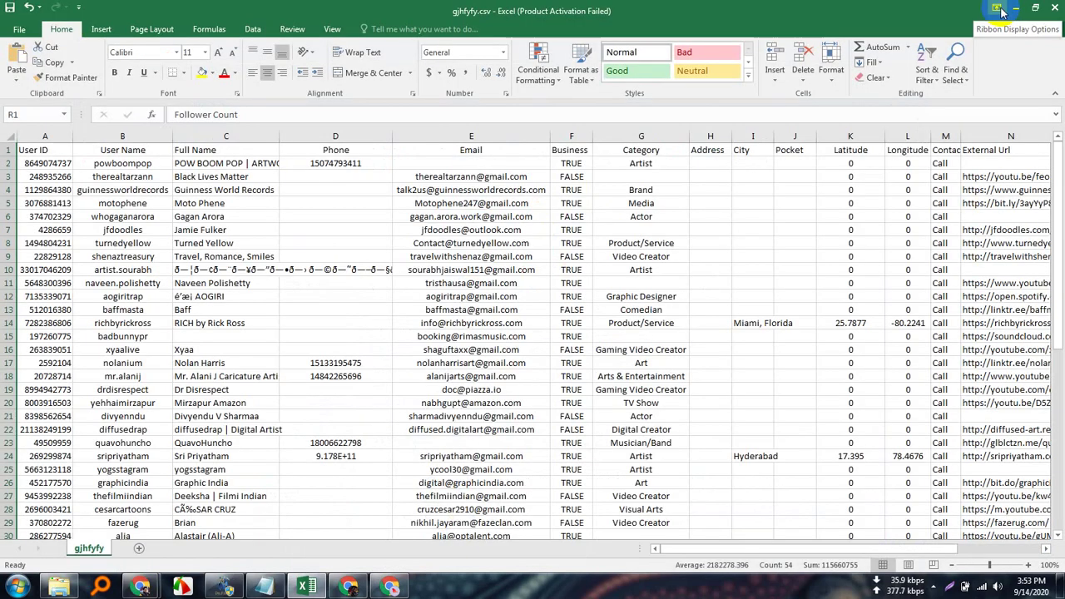
pyautogui.click(1014, 8)
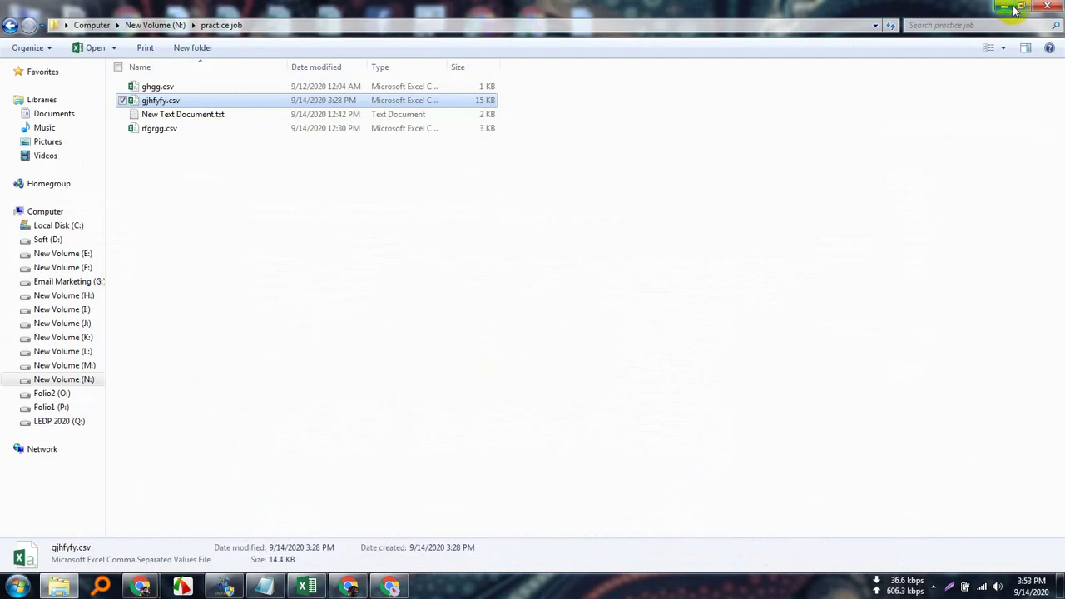
pyautogui.click(1004, 7)
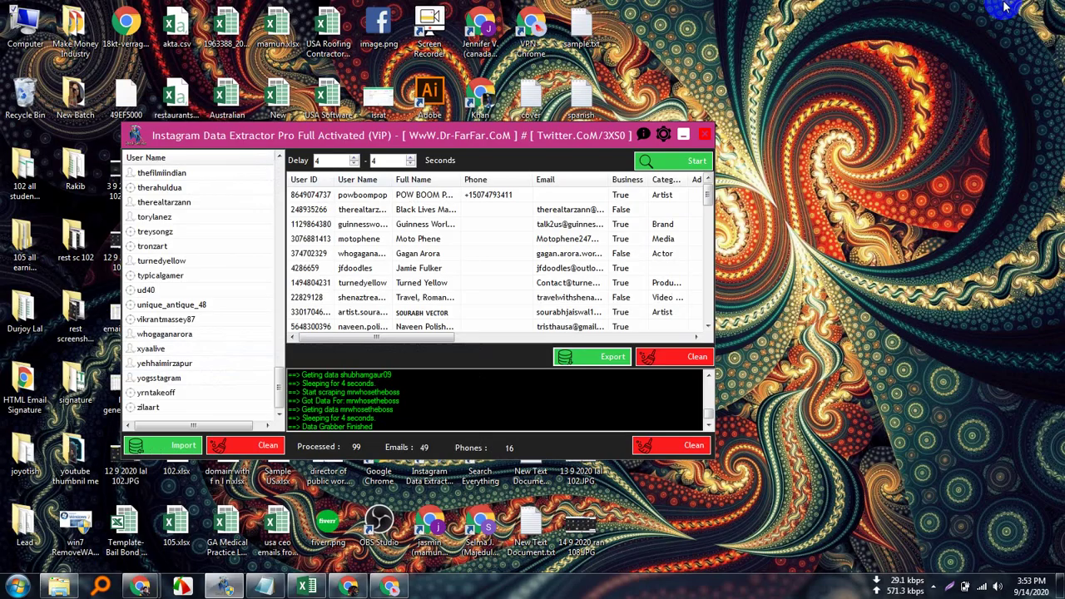
pyautogui.moveTo(619, 138); pyautogui.dragTo(920, 36)
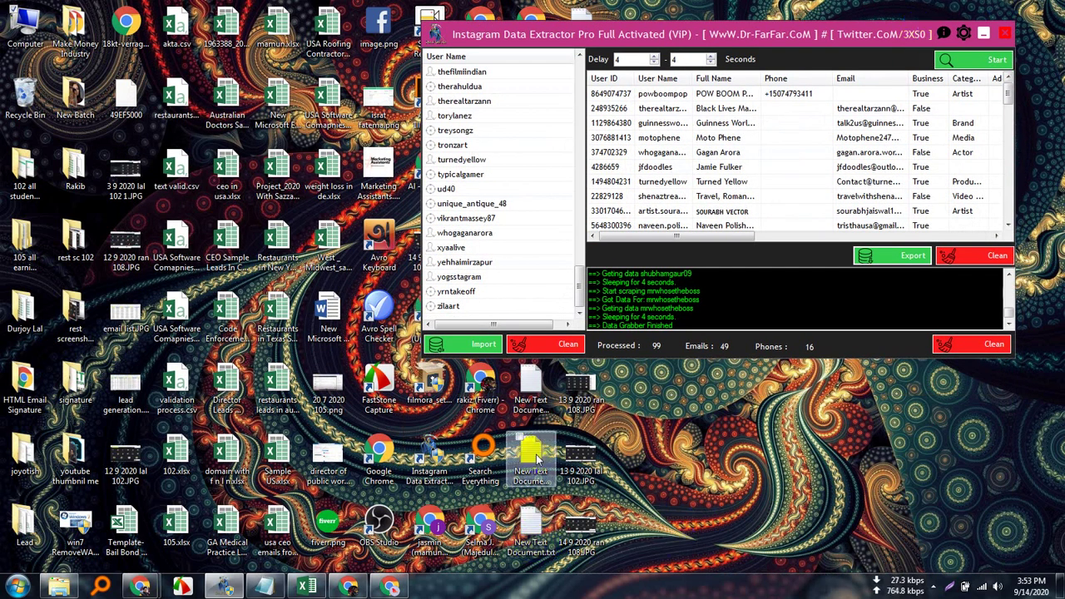
# In New Text Document, delete the blank first line and copy all email addresses, then minimize Notepad and the extractor.
pyautogui.doubleClick(532, 391)
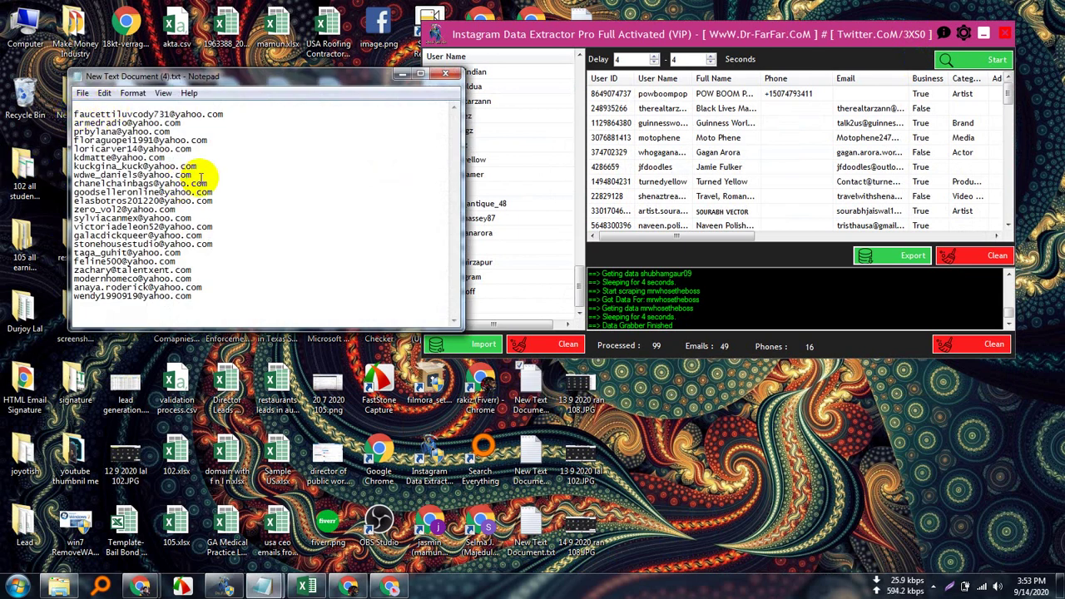
pyautogui.press('Delete')
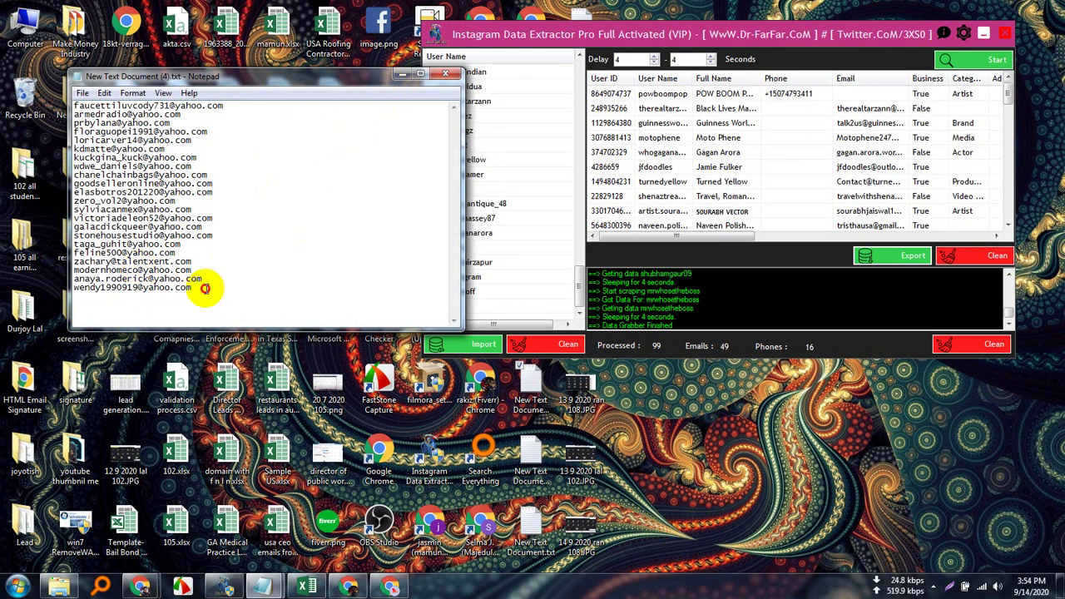
pyautogui.moveTo(205, 288); pyautogui.dragTo(69, 107)
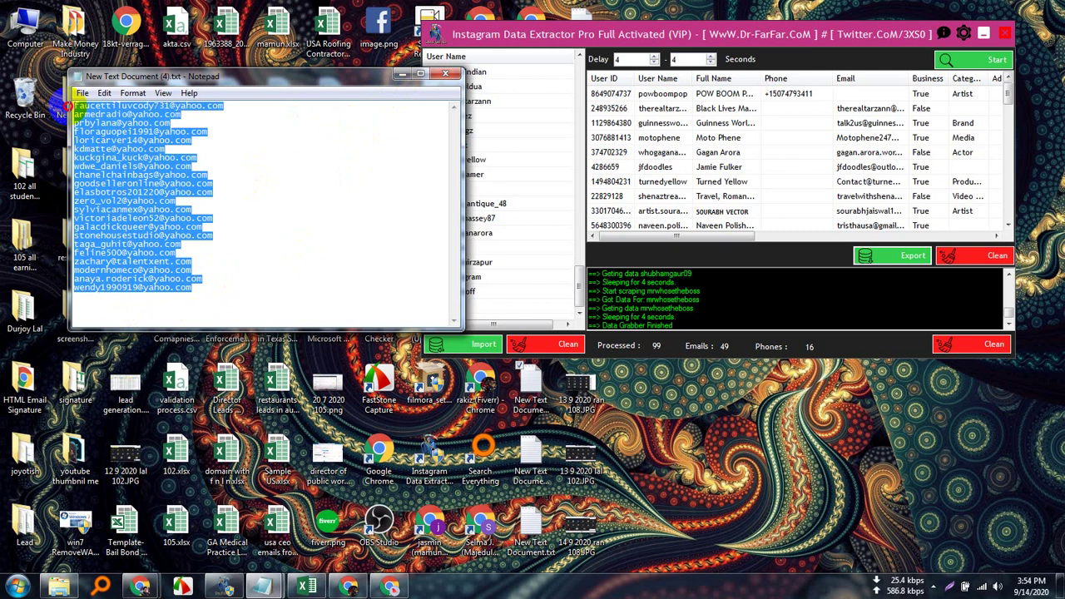
pyautogui.rightClick(114, 149)
pyautogui.click(148, 190)
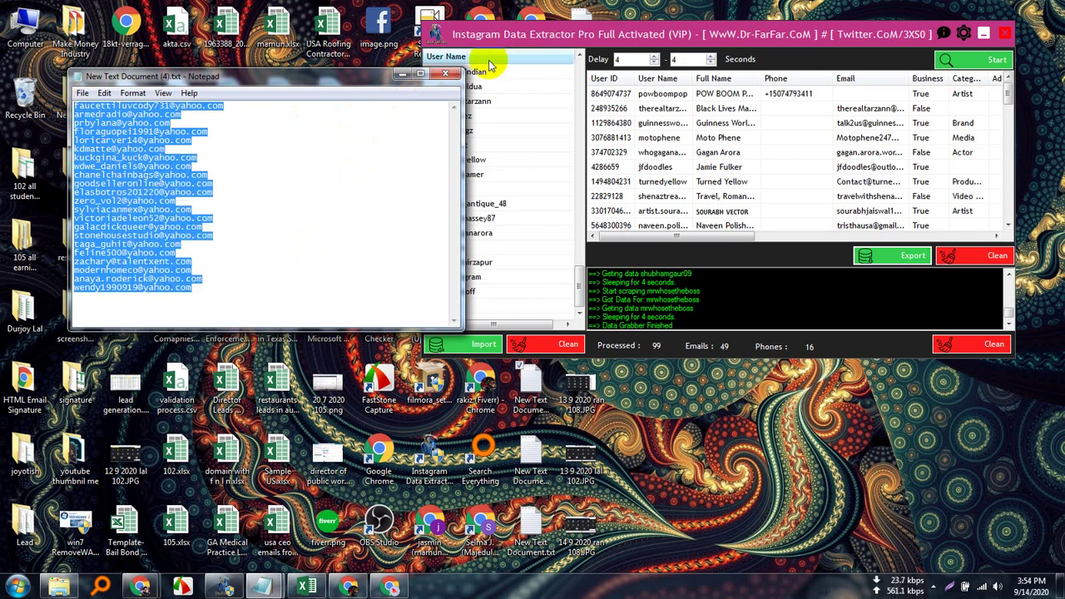
pyautogui.click(401, 74)
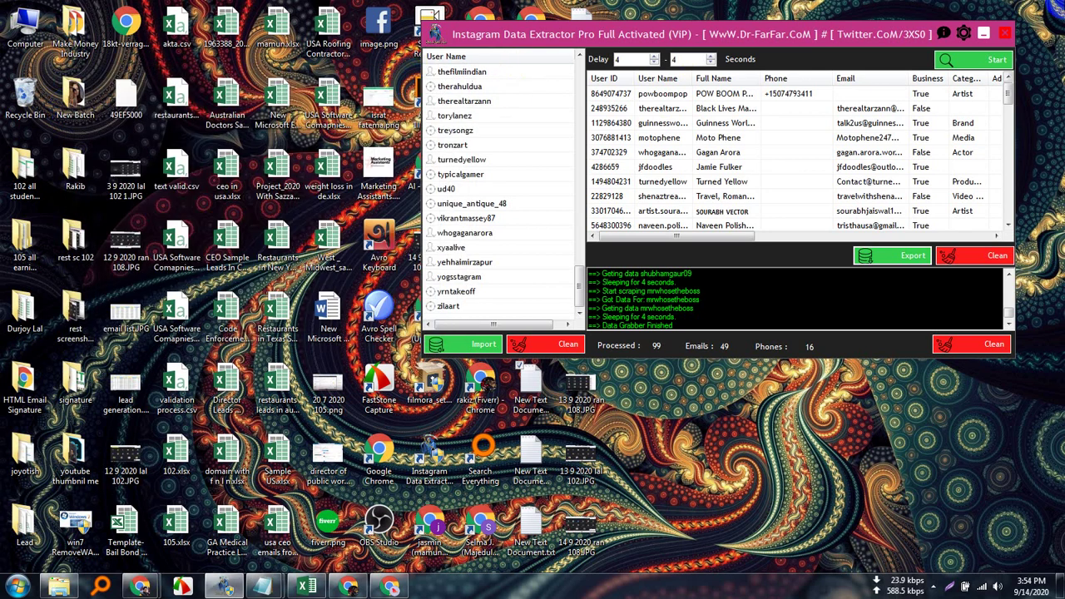
pyautogui.click(985, 36)
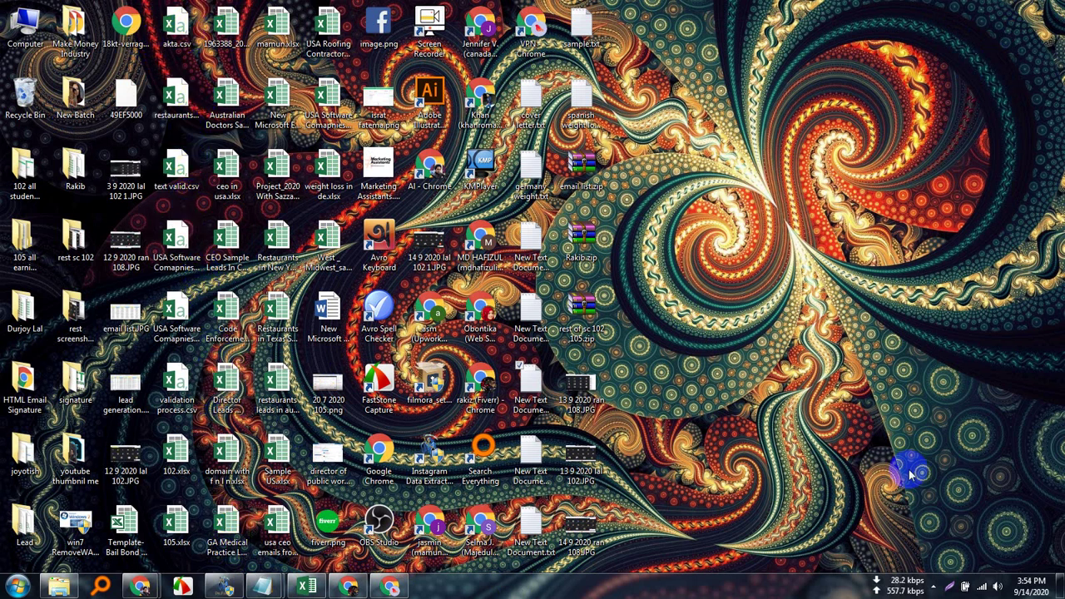
# Create a new Excel workbook named test.xlsx on the desktop and open it.
pyautogui.rightClick(733, 238)
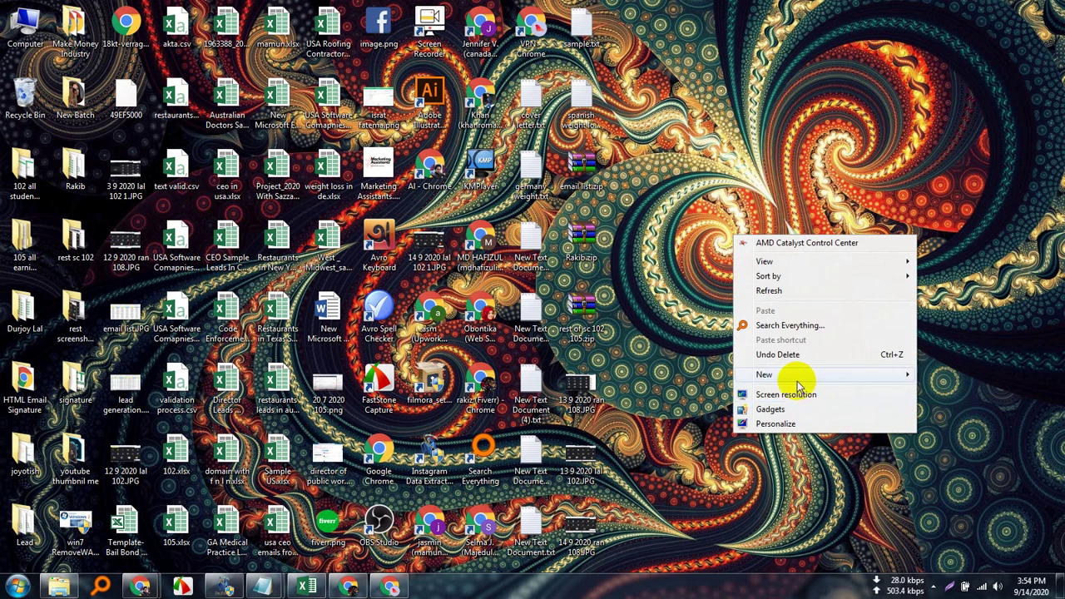
pyautogui.moveTo(824, 376)
pyautogui.click(659, 513)
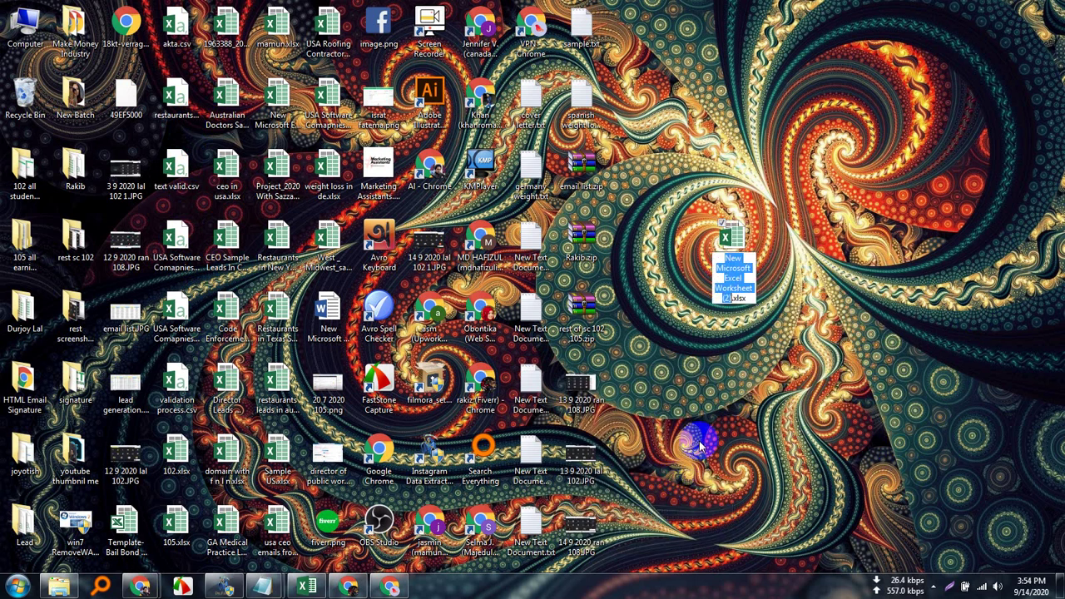
pyautogui.press('BackSpace')
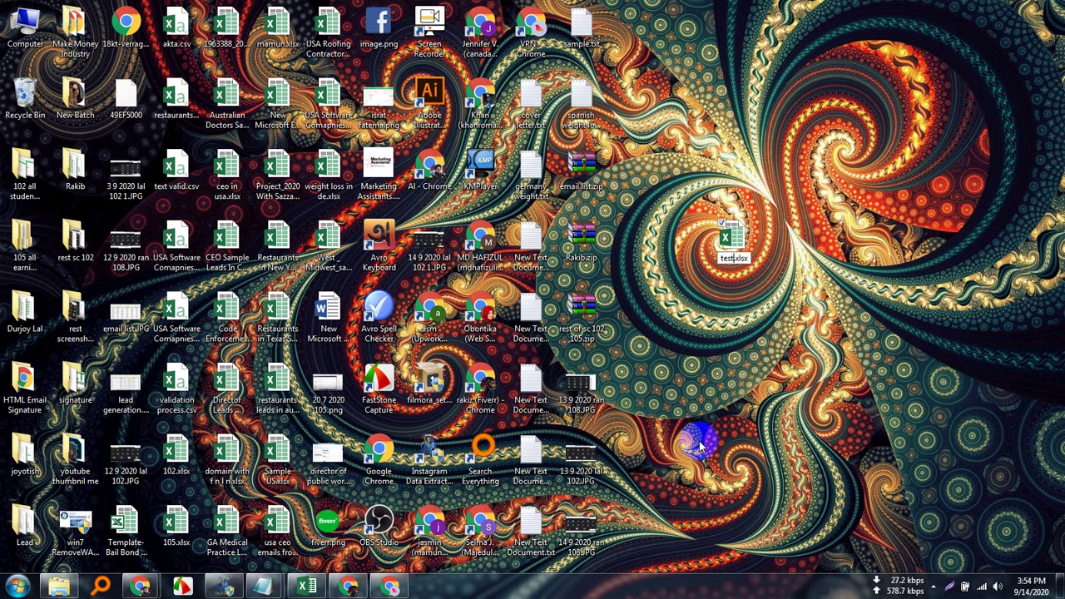
pyautogui.click(729, 242)
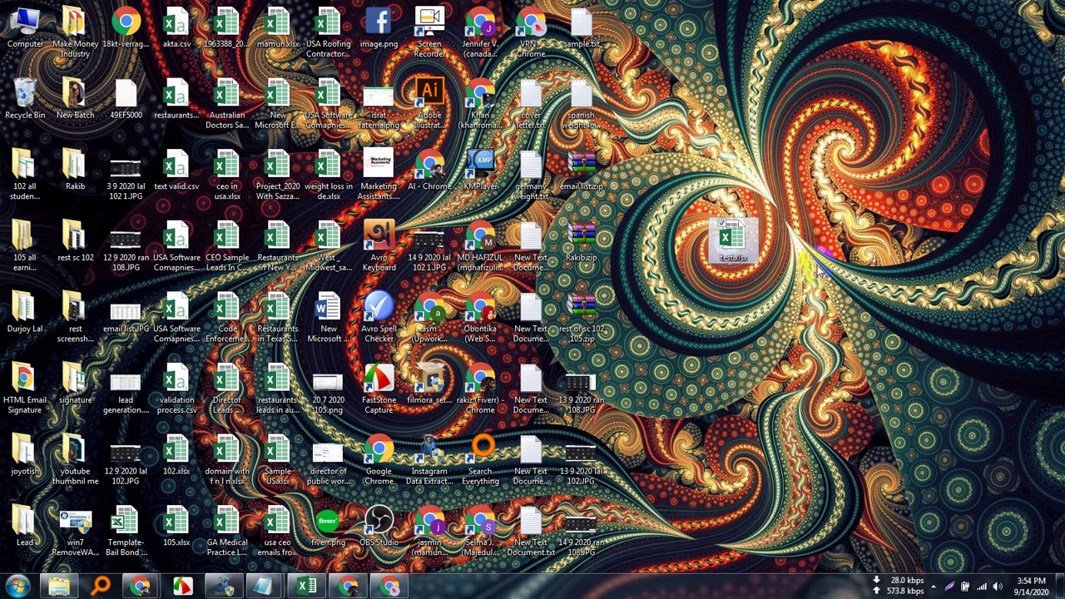
pyautogui.doubleClick(729, 246)
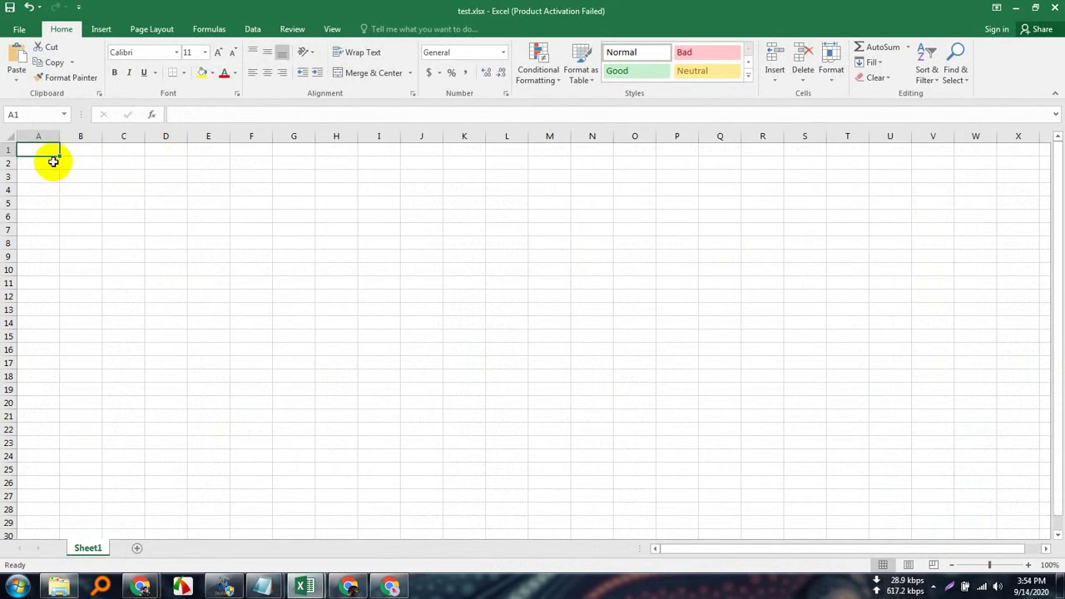
# Paste the copied emails into column A, auto-fit its width, and return to the MailTester window.
pyautogui.hotkey('ctrl', 'v')
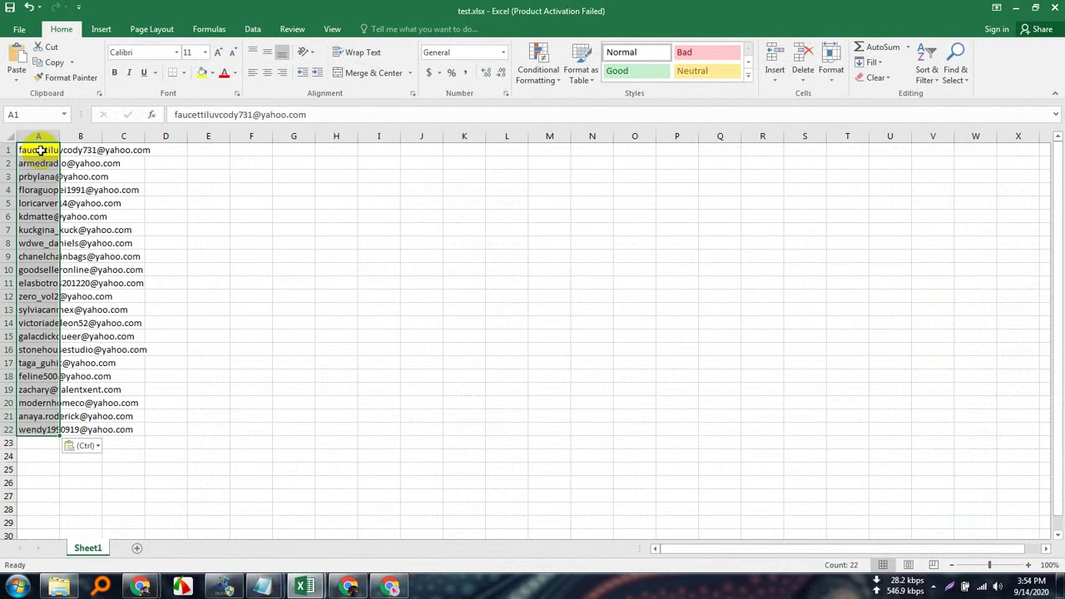
pyautogui.click(42, 138)
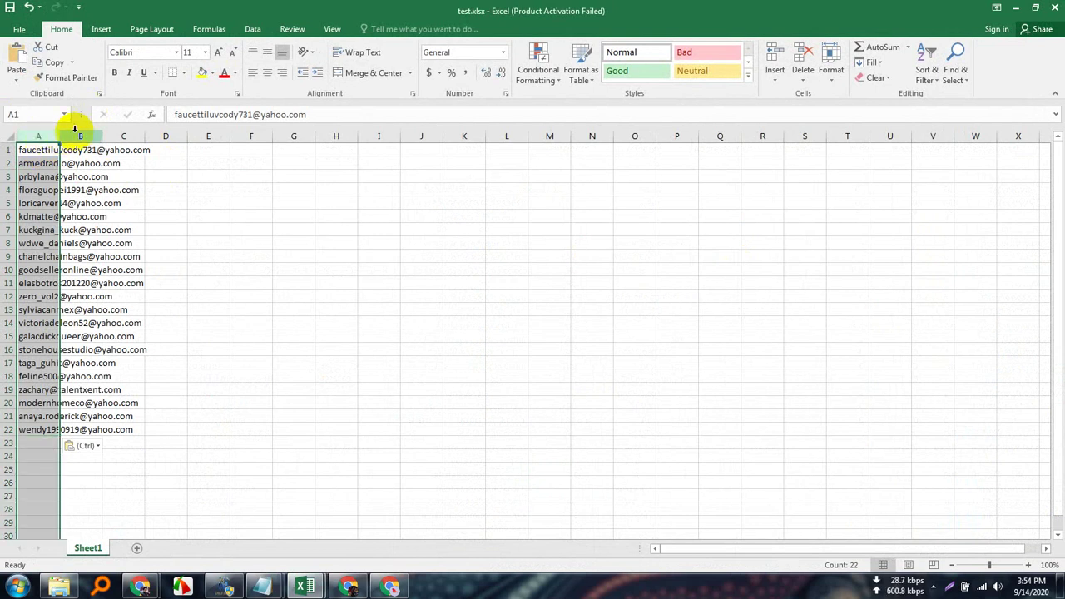
pyautogui.doubleClick(63, 136)
pyautogui.click(121, 456)
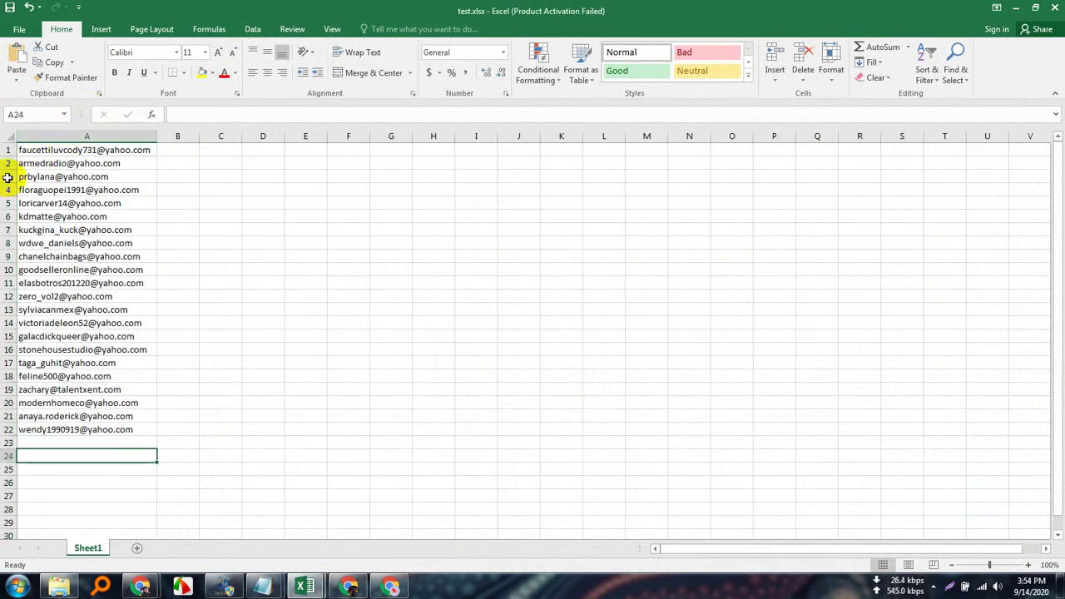
pyautogui.click(88, 137)
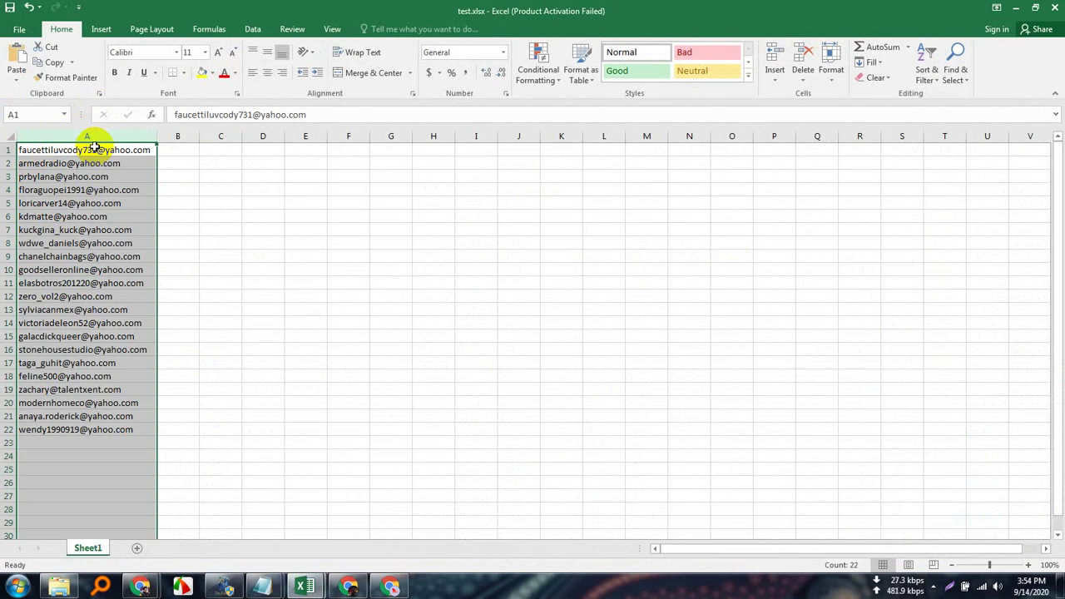
pyautogui.click(353, 588)
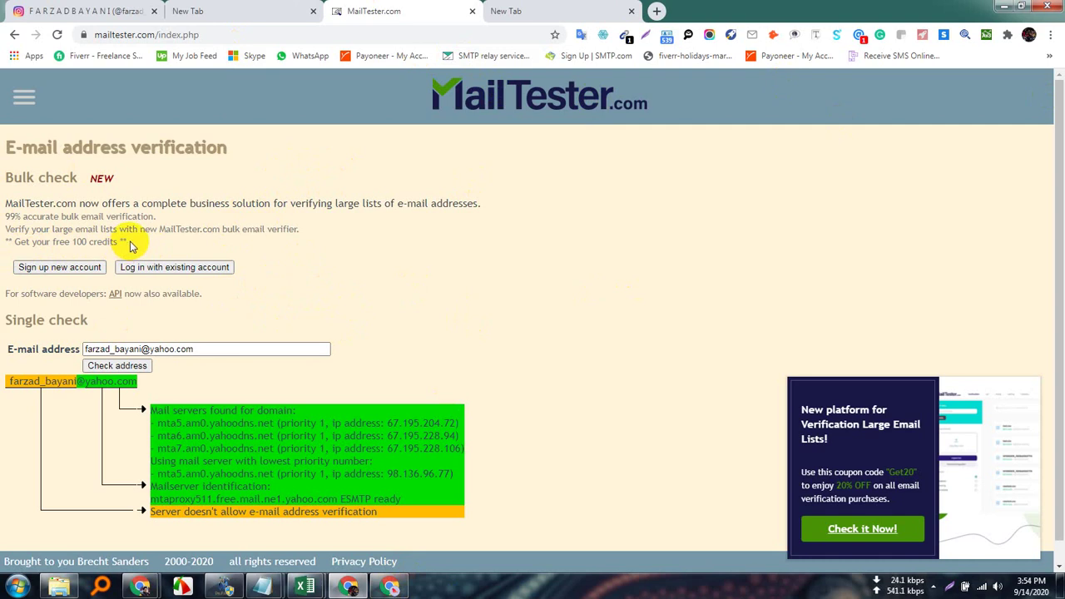
# Review the MailTester bulk-check description, highlighting and clearing its lines several times.
pyautogui.moveTo(129, 242); pyautogui.dragTo(7, 202)
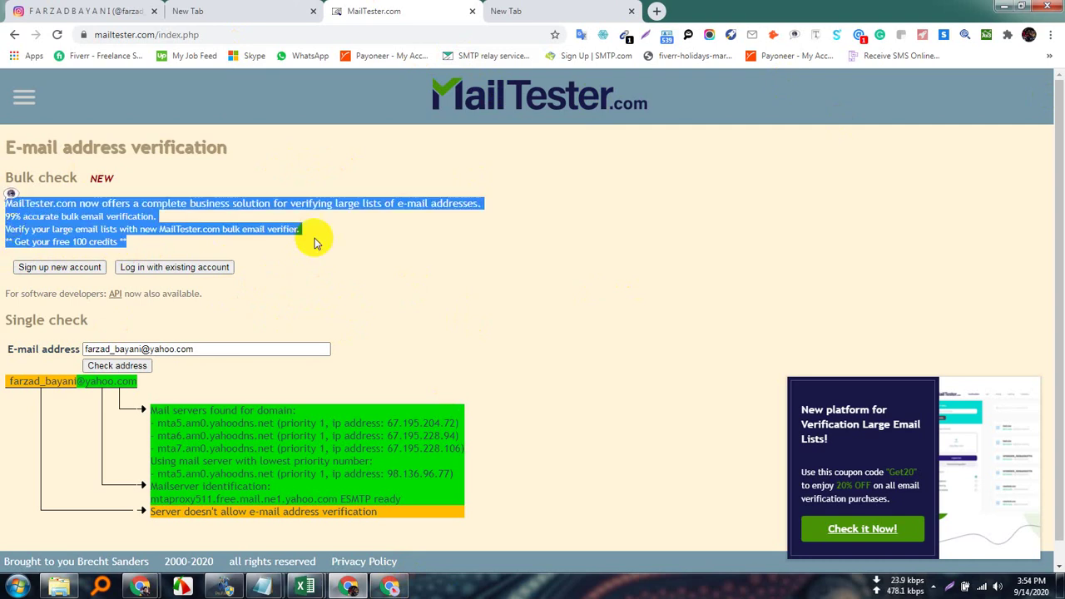
pyautogui.click(358, 257)
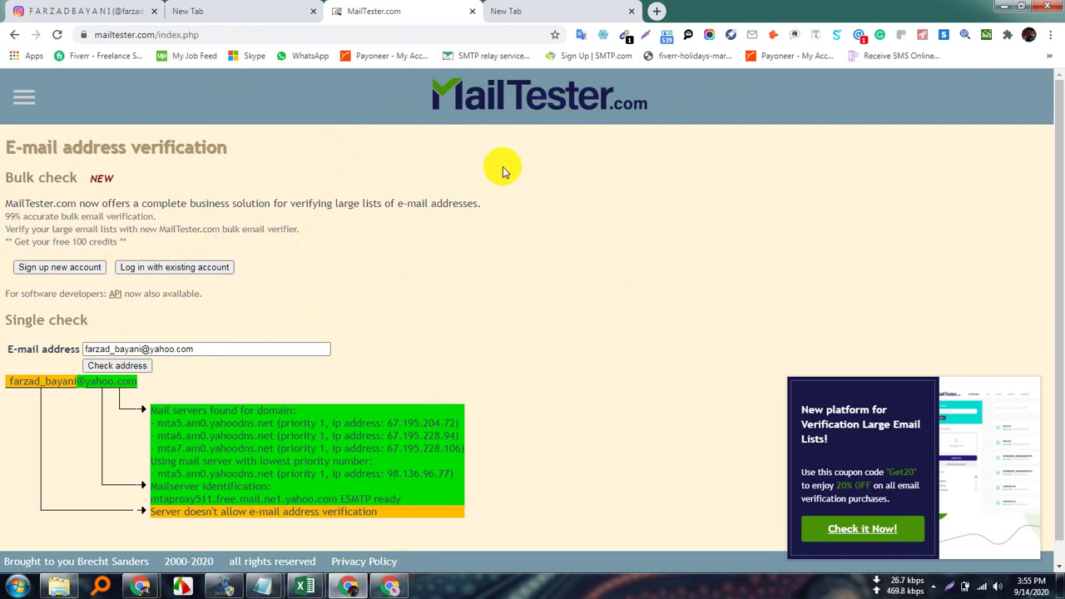
pyautogui.moveTo(141, 247); pyautogui.dragTo(3, 208)
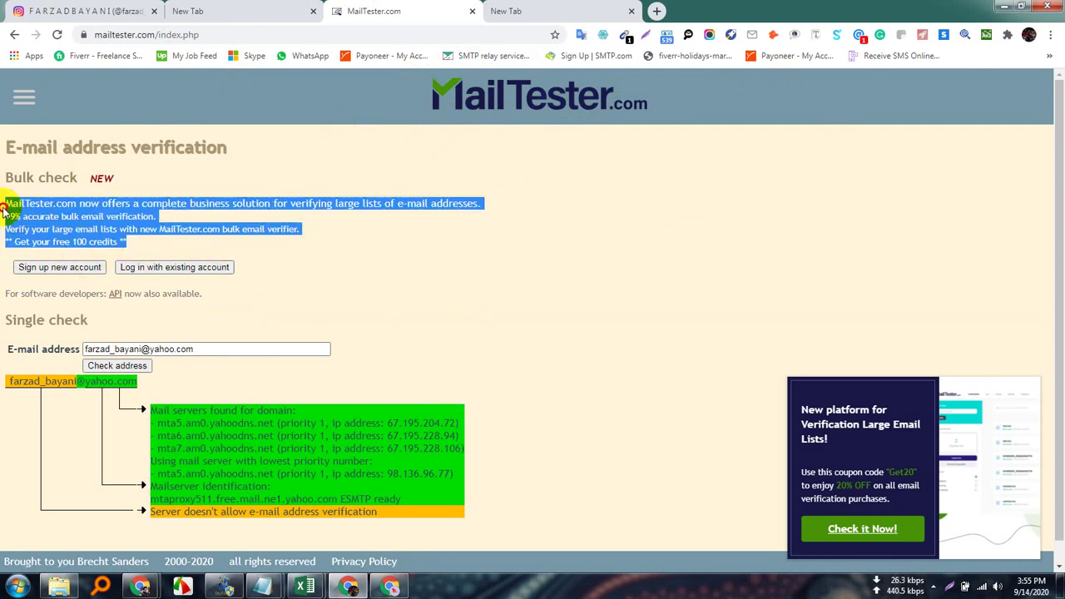
pyautogui.click(380, 247)
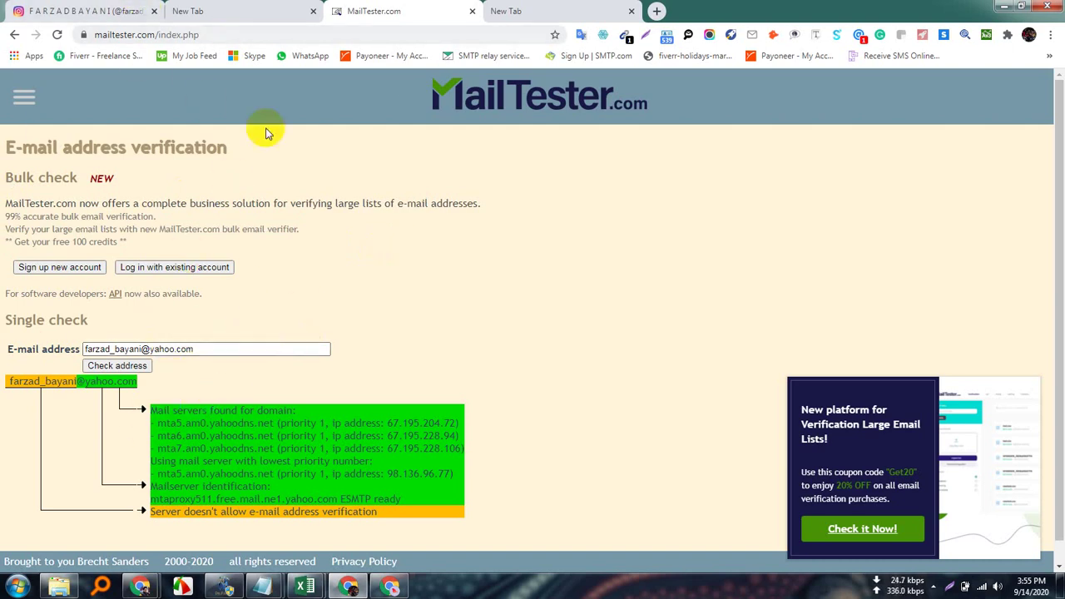
pyautogui.click(263, 512)
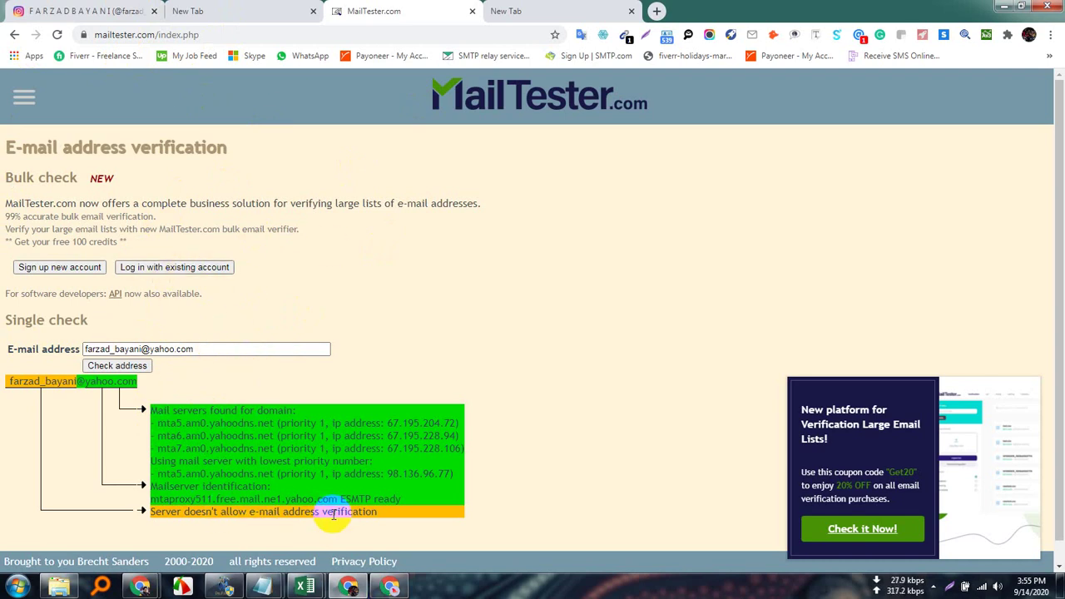
pyautogui.moveTo(155, 248); pyautogui.dragTo(2, 212)
pyautogui.click(469, 289)
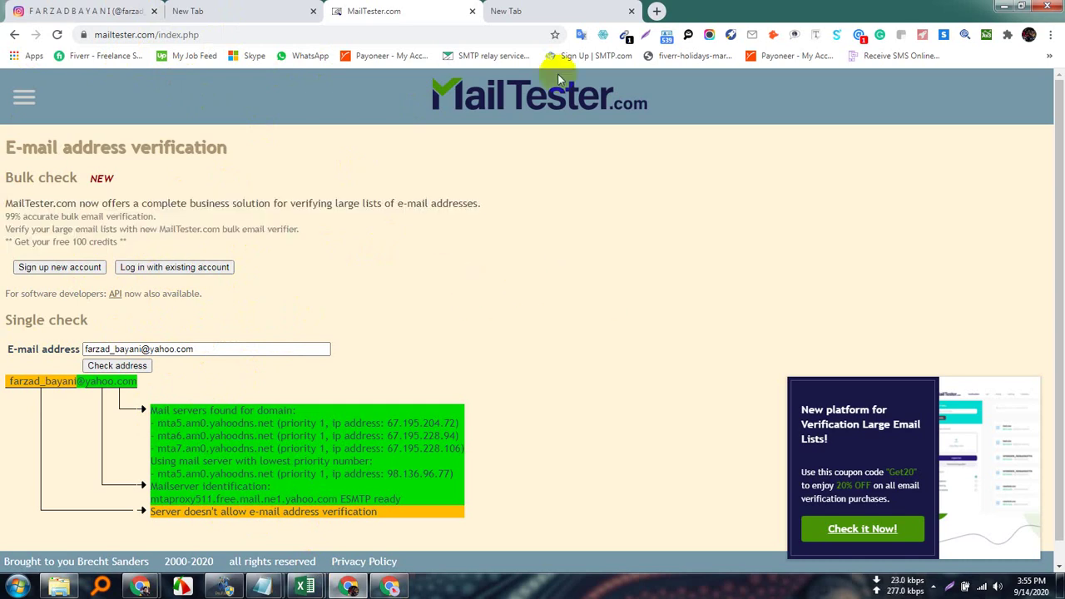
# Minimize the Instagram browser window and bring the TrueMail window forward.
pyautogui.click(74, 10)
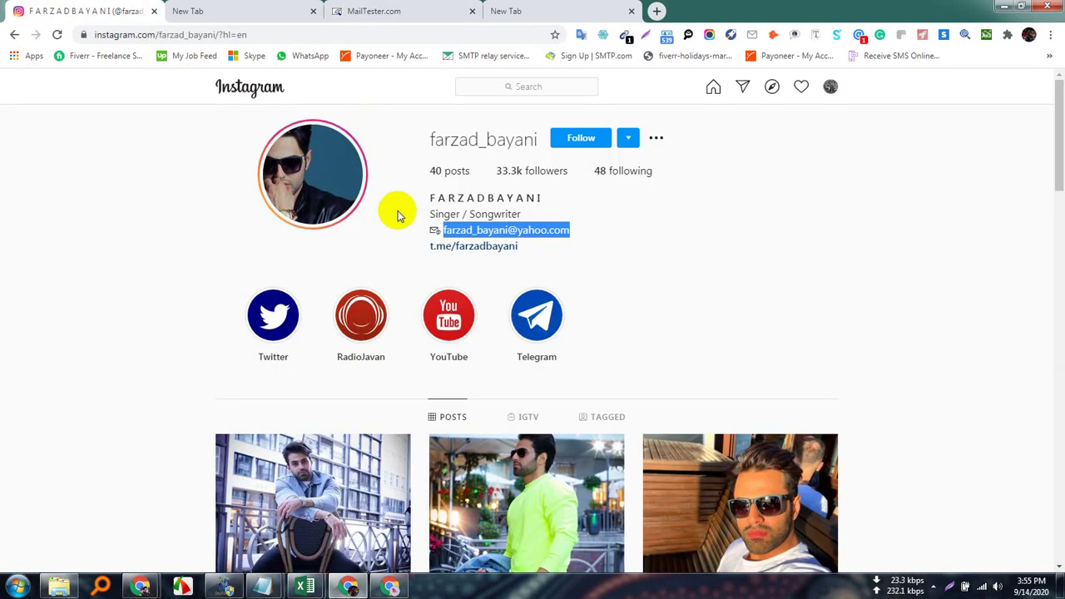
pyautogui.click(390, 588)
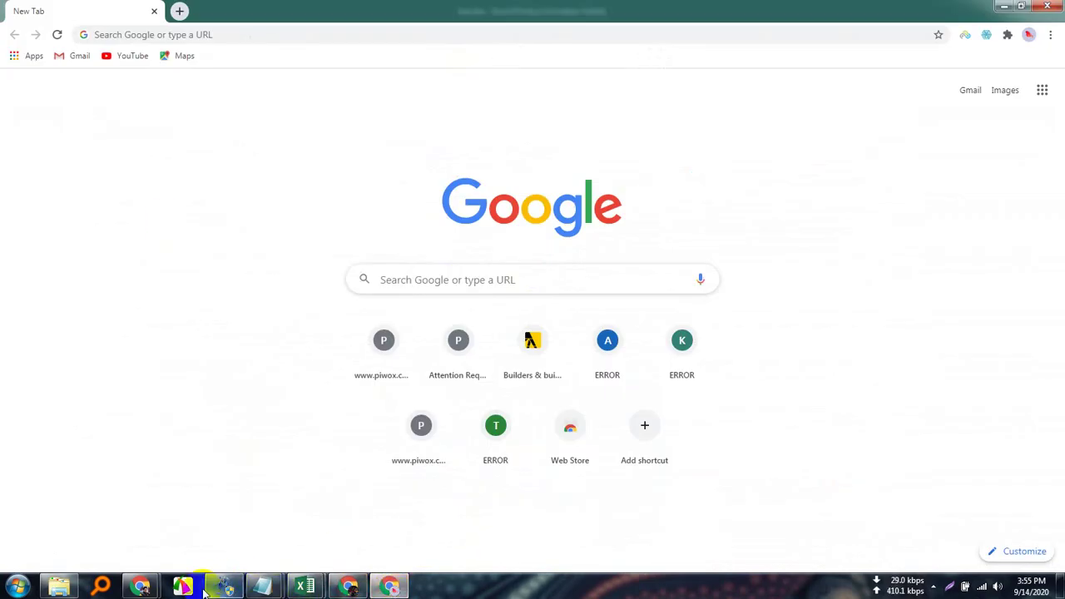
pyautogui.moveTo(149, 588)
pyautogui.click(100, 490)
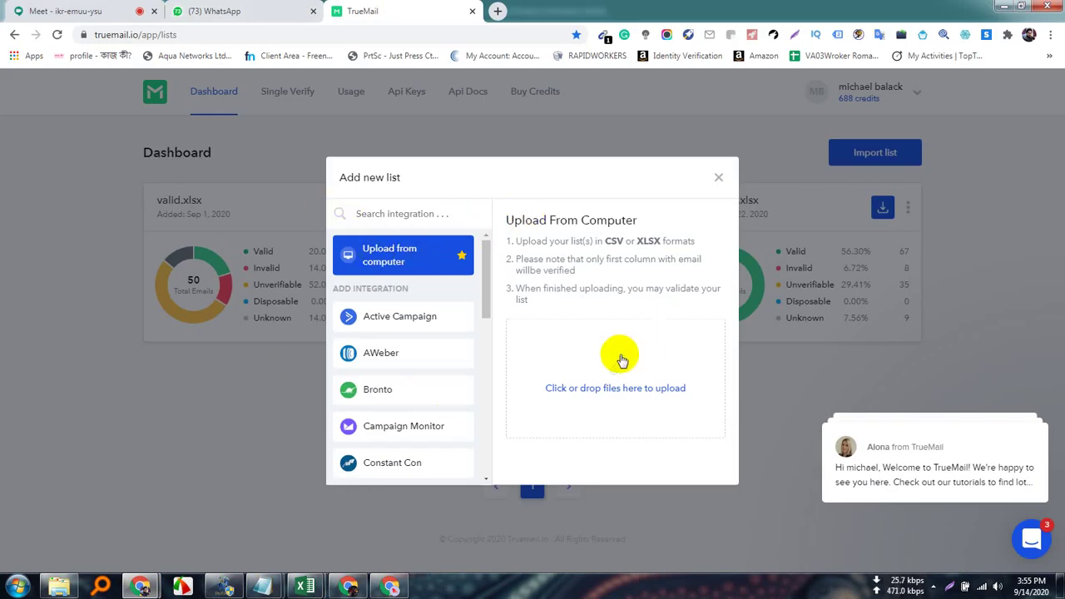
# Open the upload file picker and browse Computer, Documents and the hard drives.
pyautogui.click(614, 381)
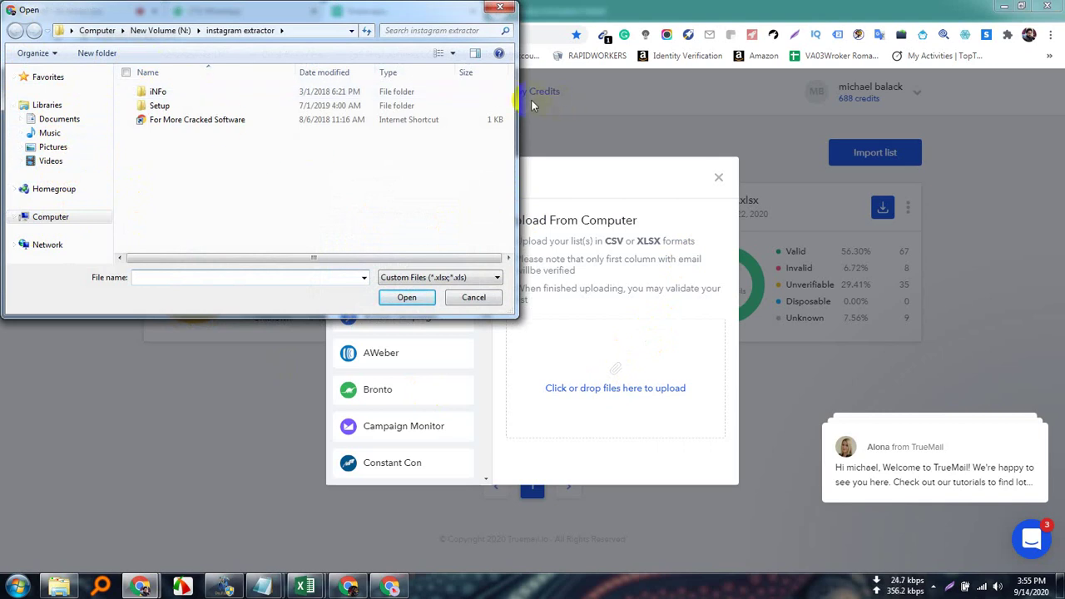
pyautogui.moveTo(516, 125); pyautogui.dragTo(763, 122)
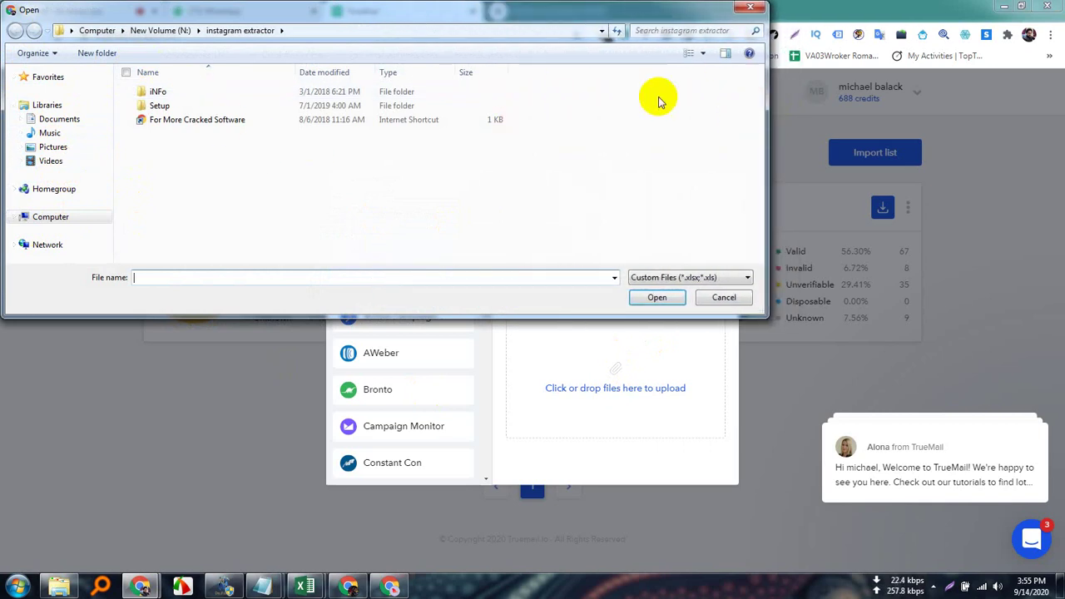
pyautogui.click(94, 30)
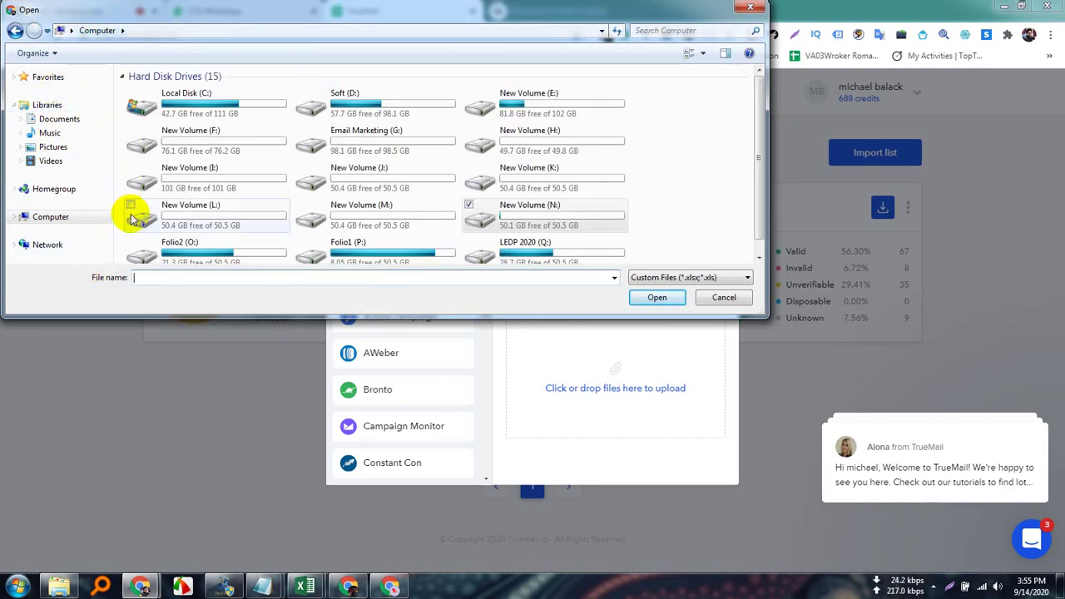
pyautogui.click(60, 119)
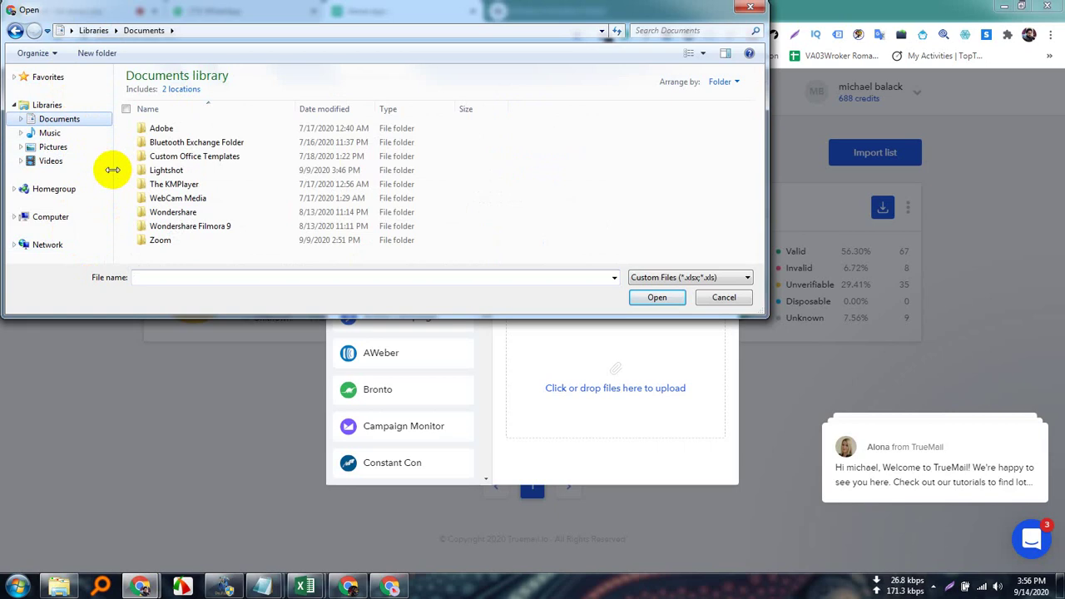
pyautogui.moveTo(112, 169); pyautogui.dragTo(349, 164)
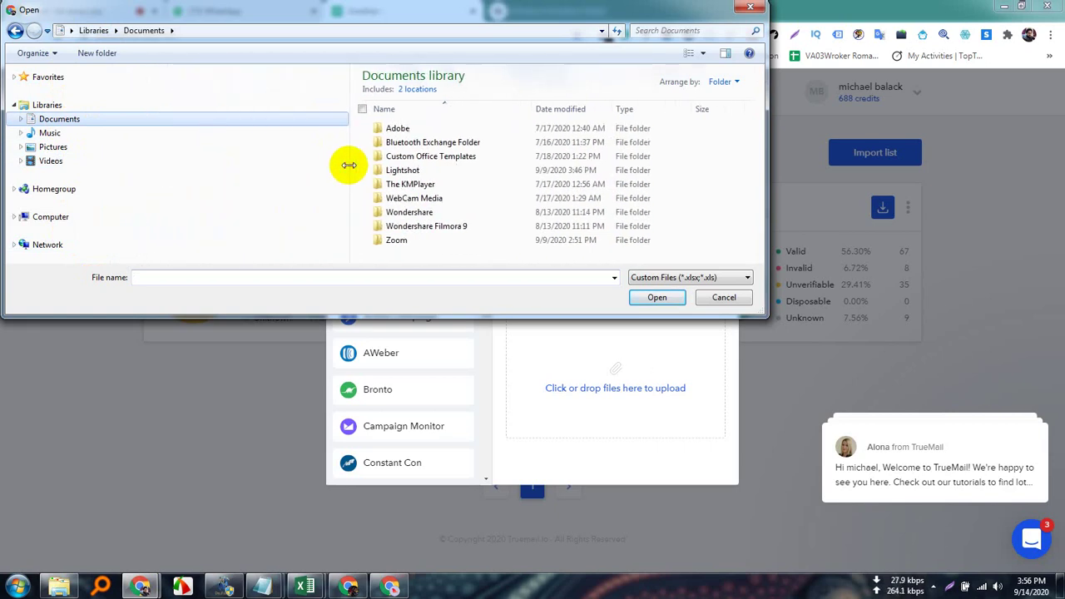
pyautogui.click(71, 219)
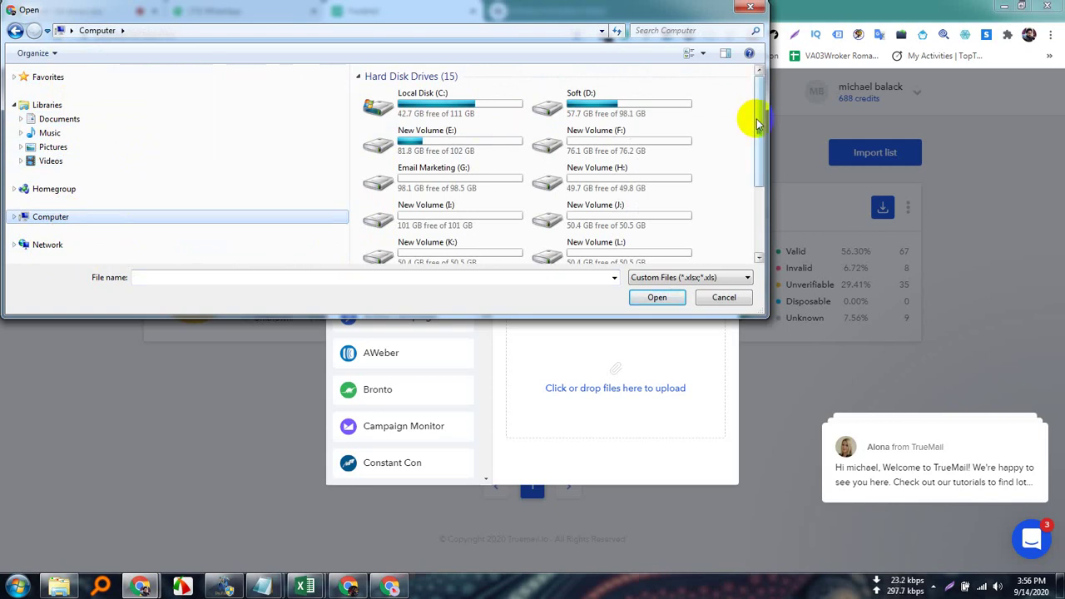
pyautogui.moveTo(757, 121); pyautogui.dragTo(753, 97)
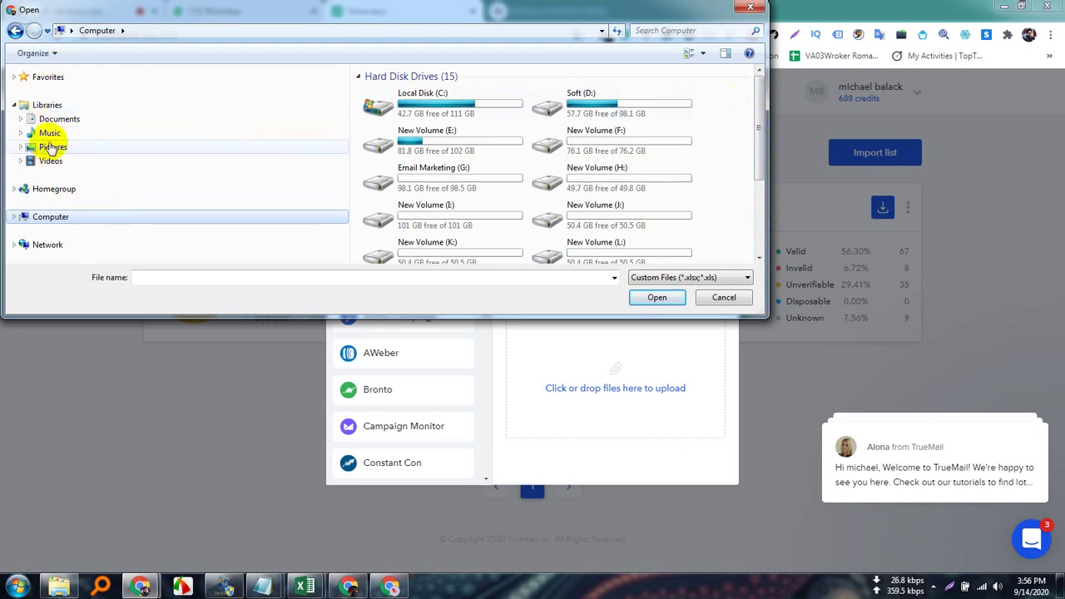
pyautogui.click(55, 53)
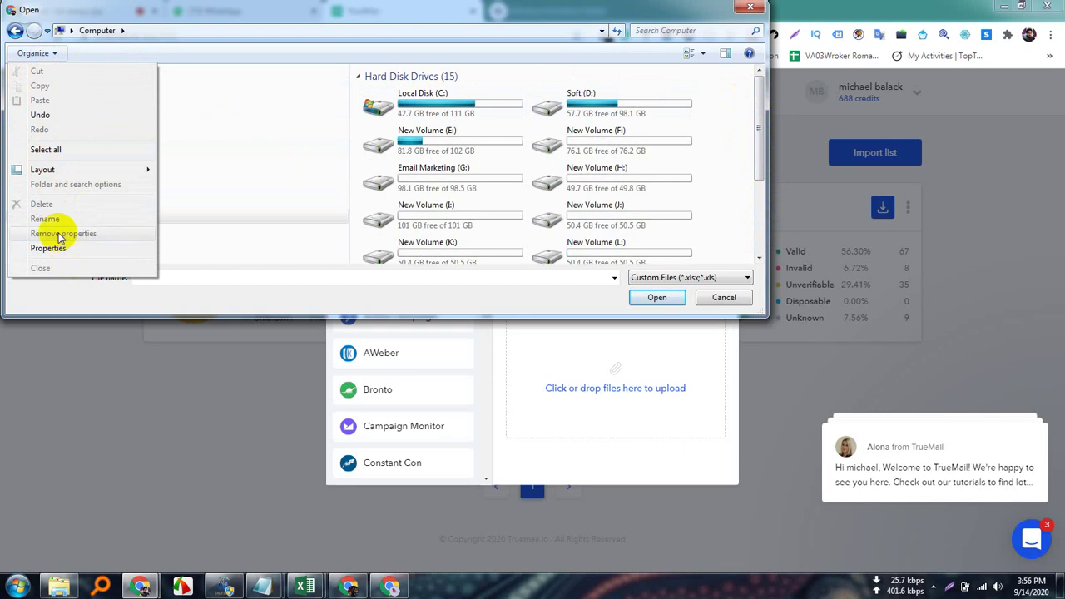
pyautogui.click(267, 109)
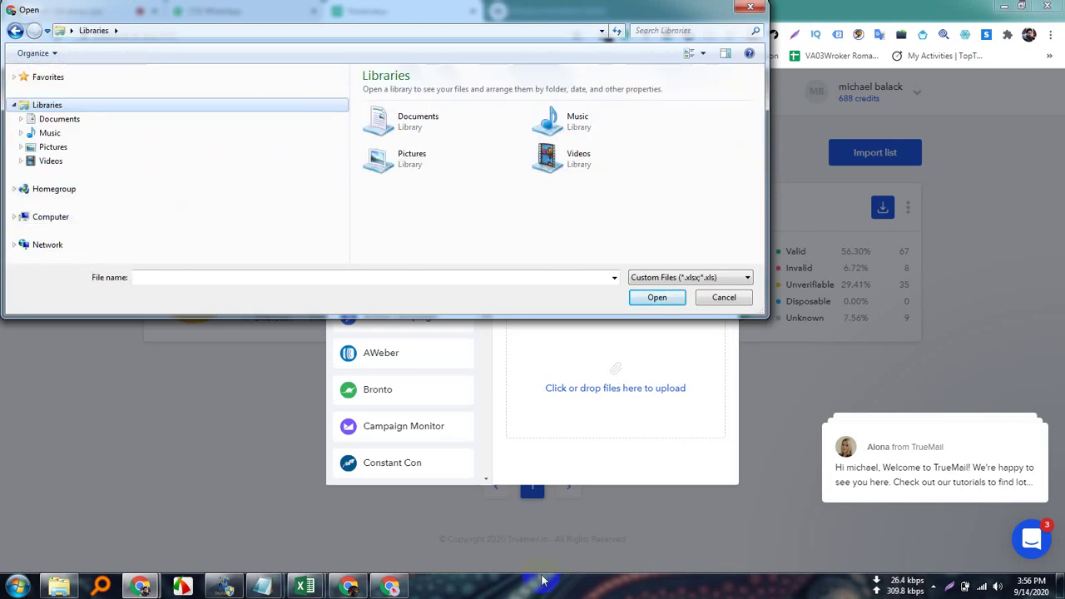
# Open the New Volume (N:) drive and choose test.xlsx for upload.
pyautogui.click(933, 586)
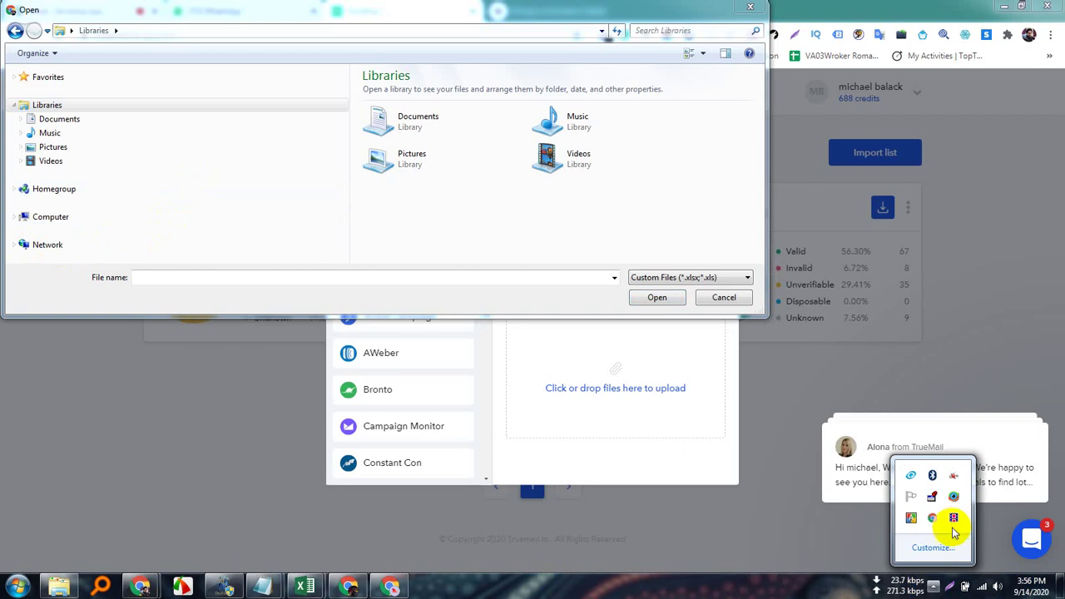
pyautogui.click(15, 30)
pyautogui.click(81, 31)
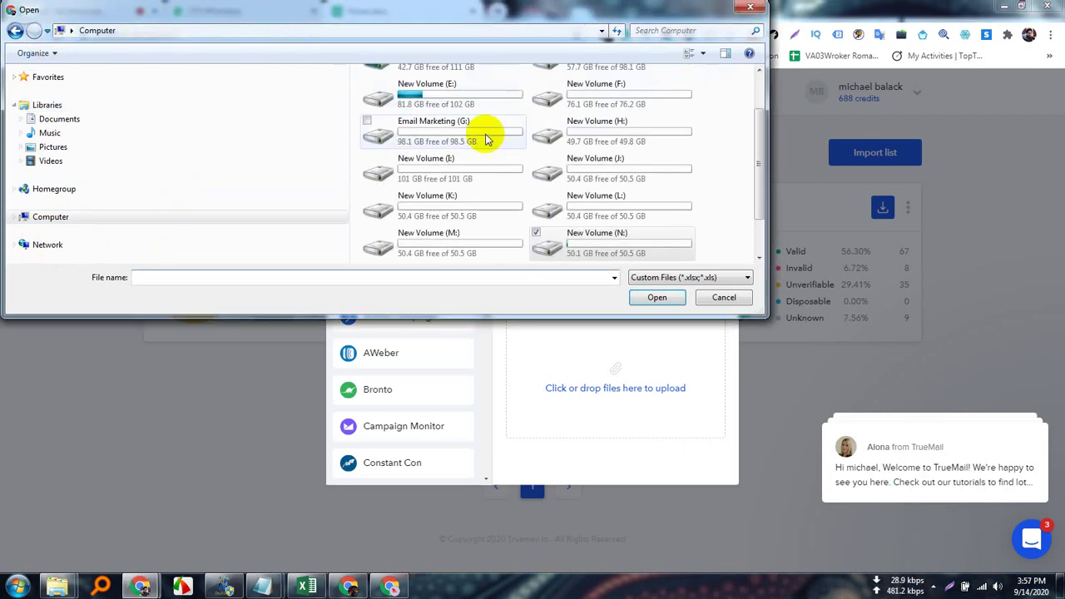
pyautogui.scroll(-3, 756, 161)
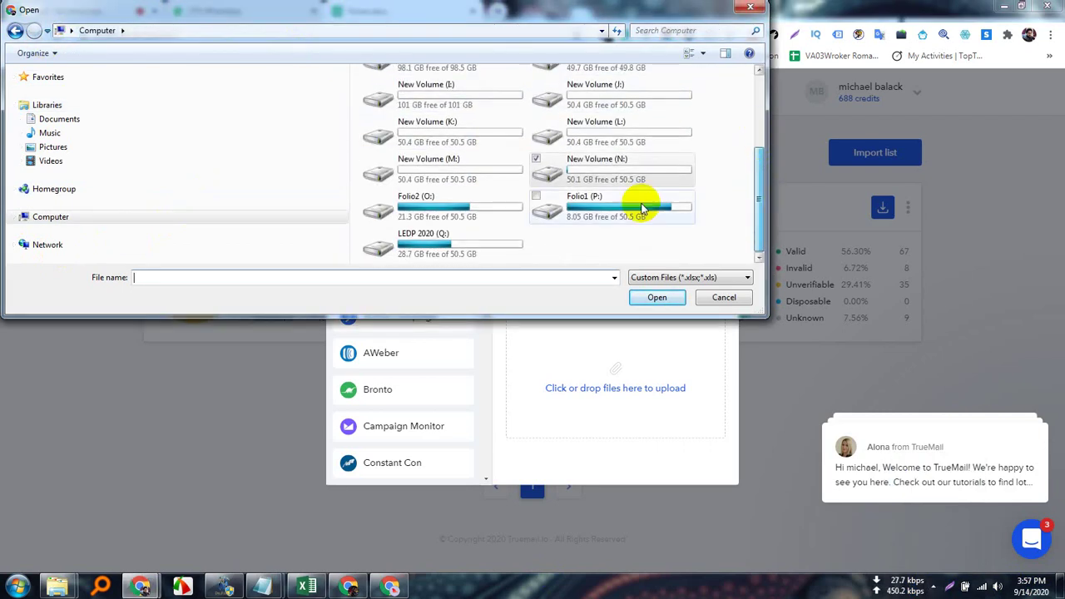
pyautogui.doubleClick(630, 161)
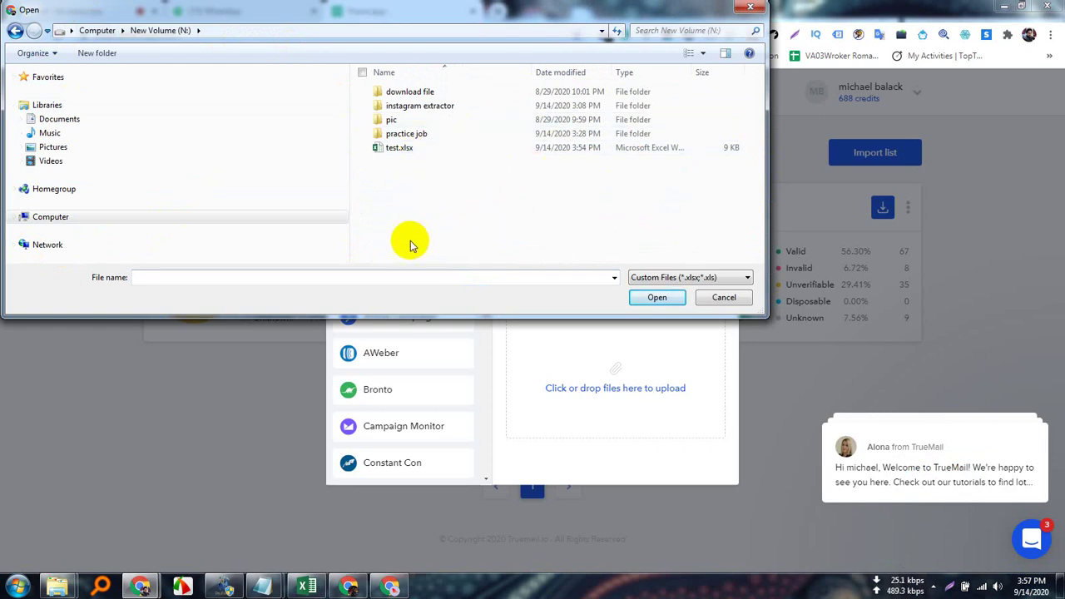
pyautogui.doubleClick(436, 153)
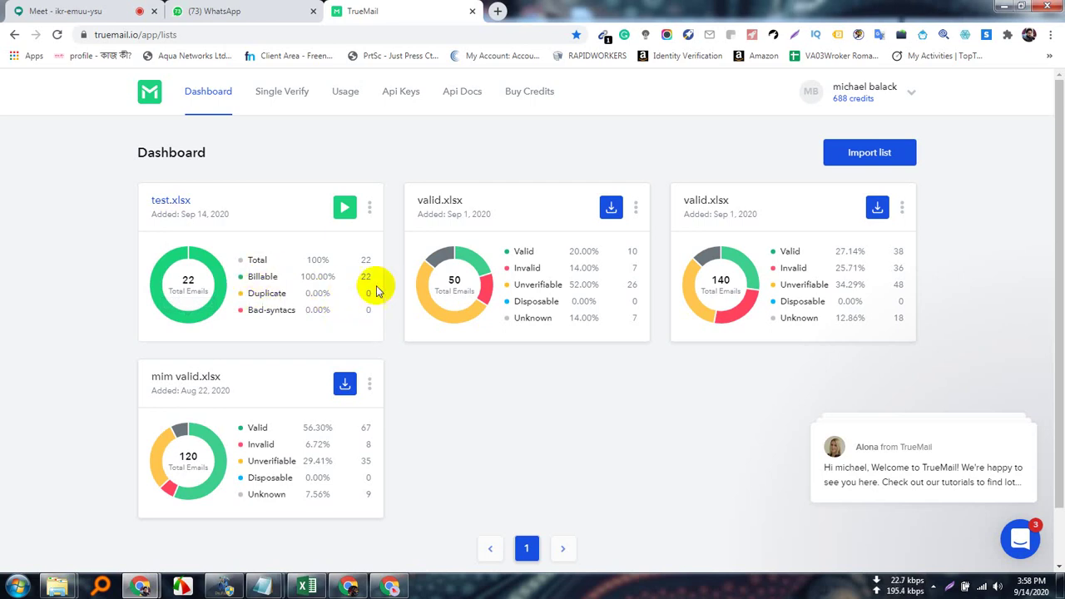
# Validate the test.xlsx list, confirming the spend of 22 credits.
pyautogui.click(344, 206)
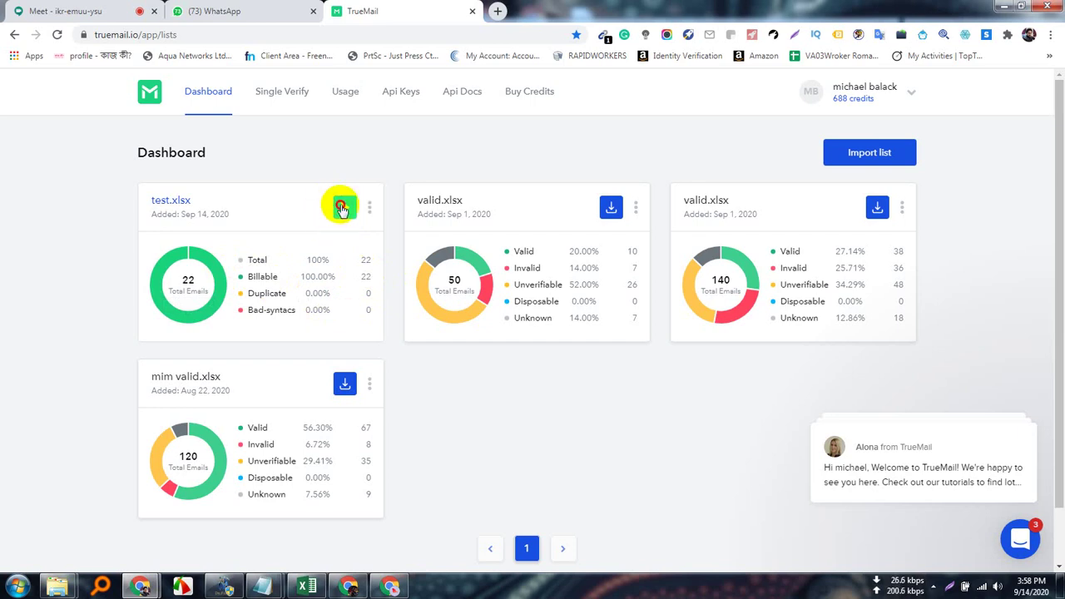
pyautogui.click(341, 207)
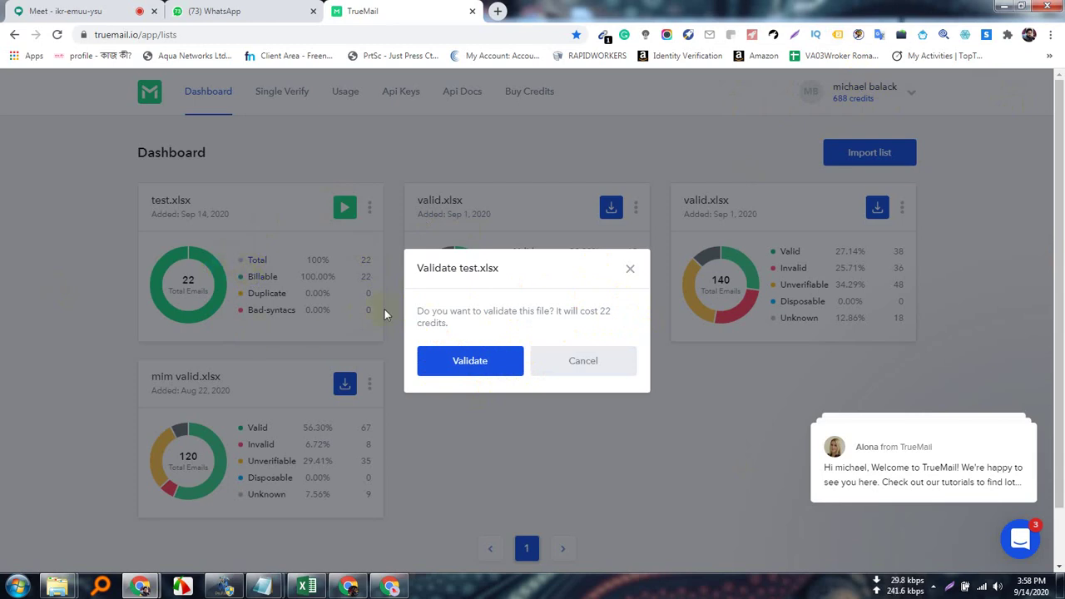
pyautogui.click(467, 359)
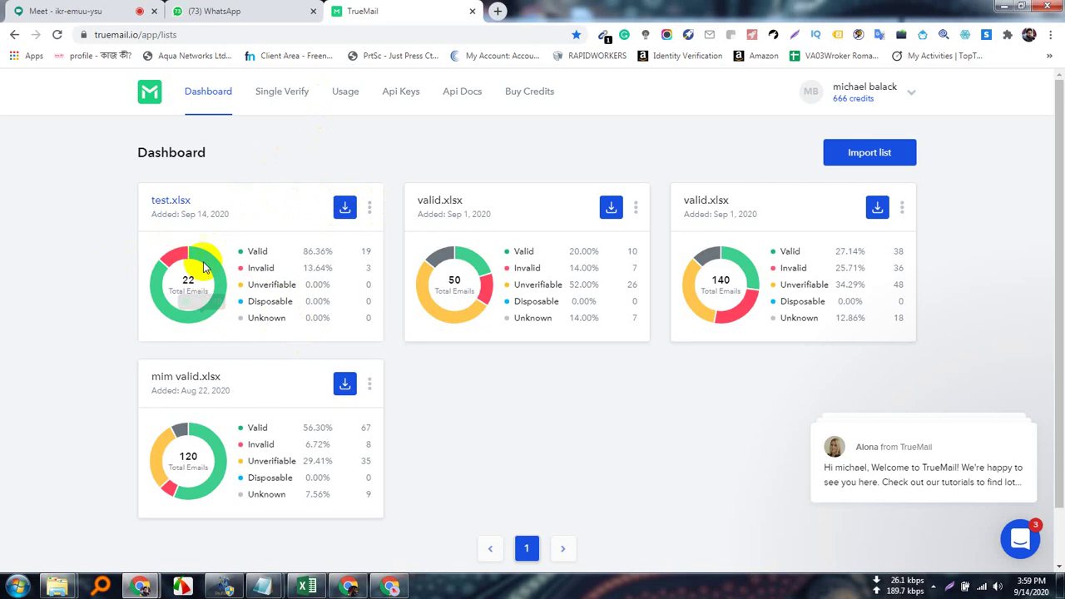
# Download only the deliverable results as test.--valid.csv and show it in its folder.
pyautogui.click(371, 208)
pyautogui.click(299, 238)
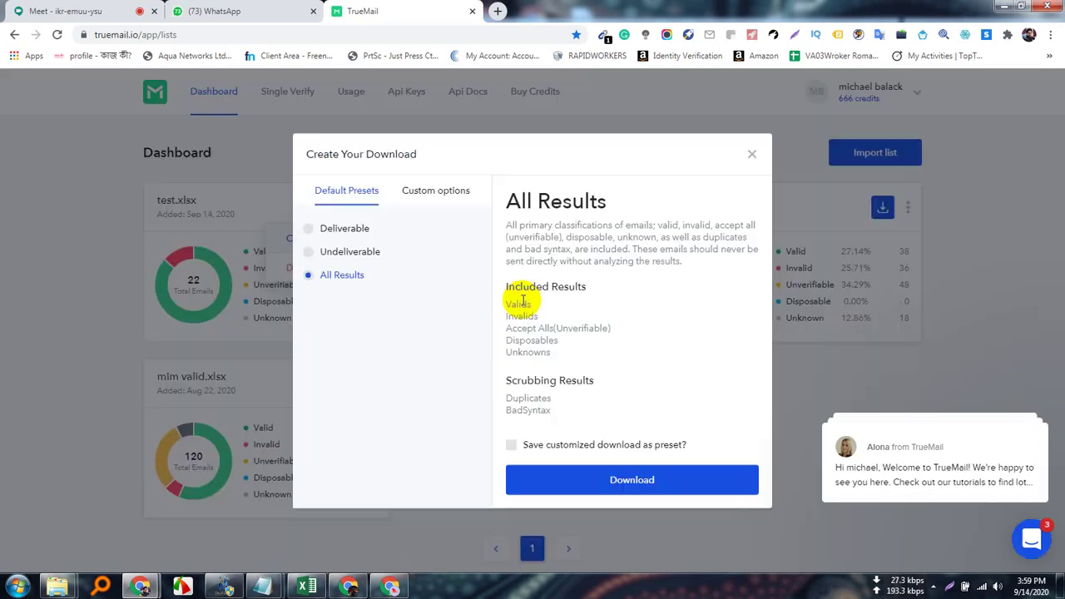
pyautogui.click(312, 229)
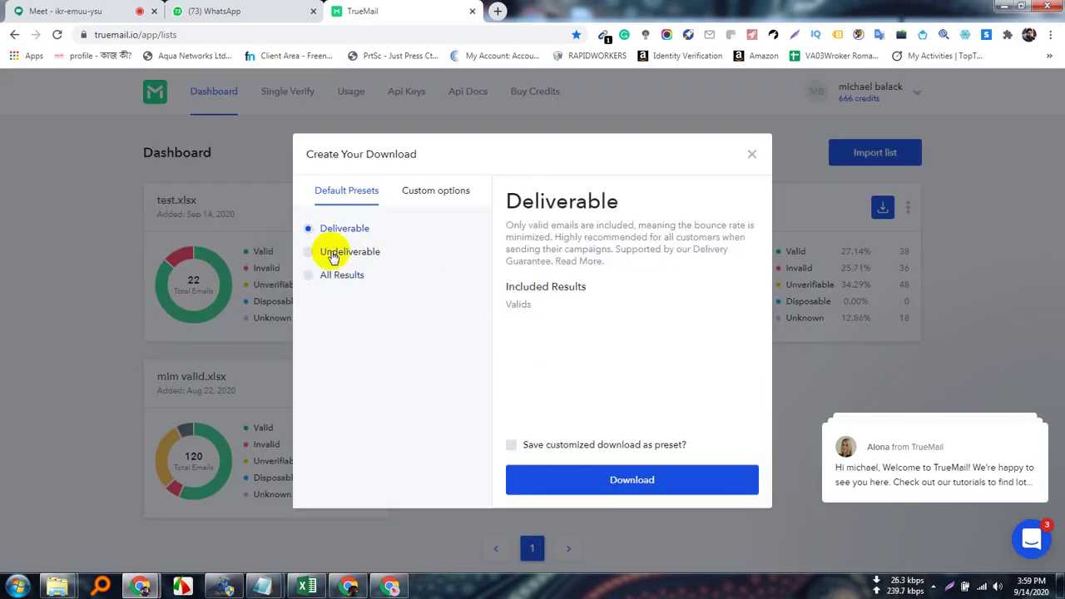
pyautogui.click(632, 481)
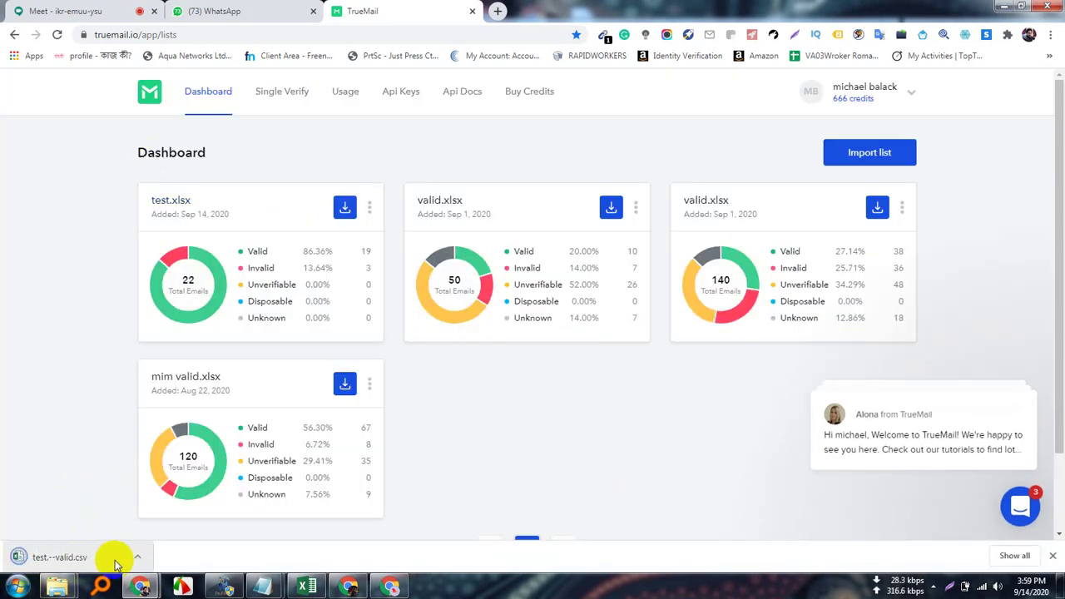
pyautogui.click(137, 557)
pyautogui.click(185, 512)
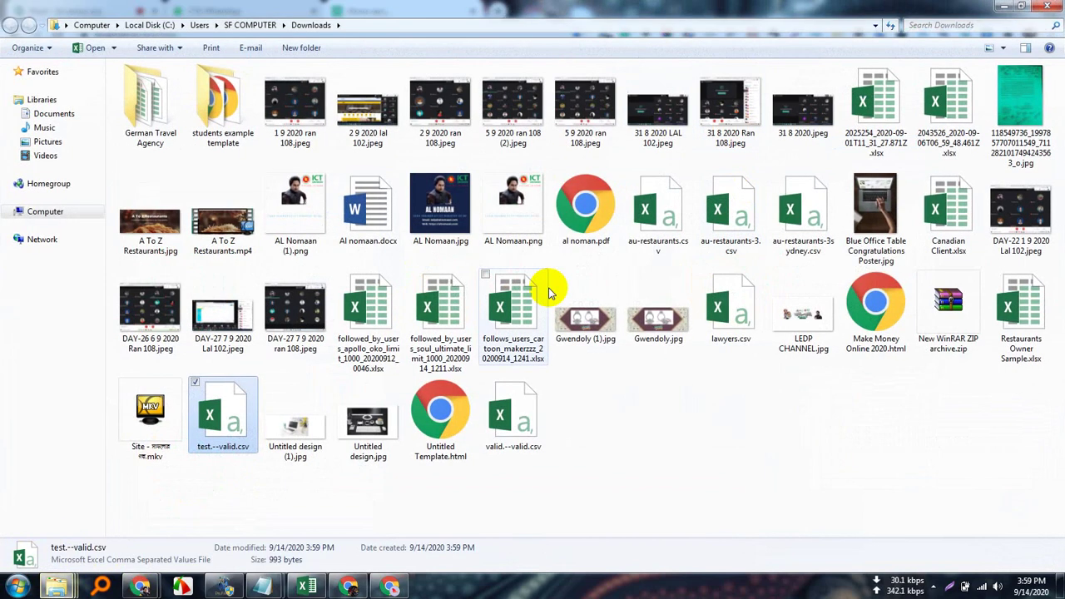
# Open test.--valid.csv in Excel, auto-fit column B to the emails and centre column C's valid labels.
pyautogui.doubleClick(223, 413)
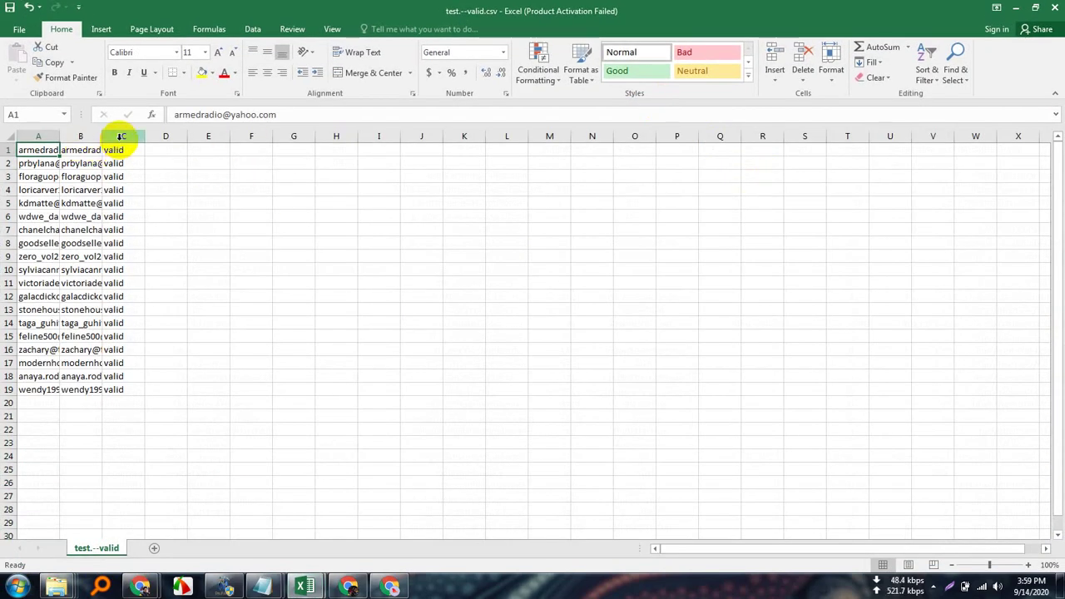
pyautogui.click(120, 137)
pyautogui.click(76, 135)
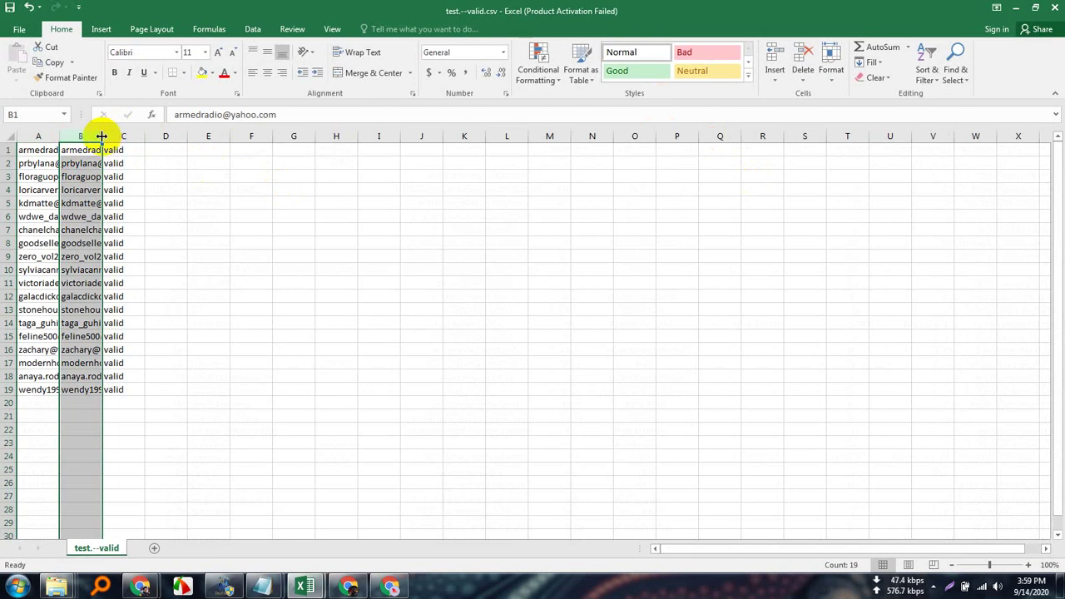
pyautogui.doubleClick(102, 135)
pyautogui.click(209, 136)
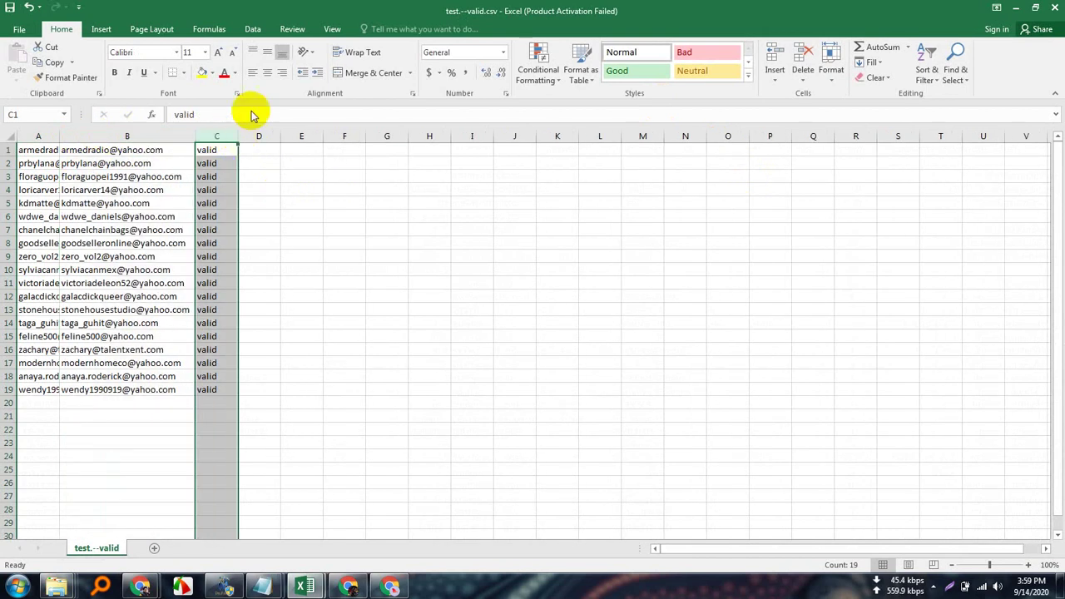
pyautogui.click(267, 72)
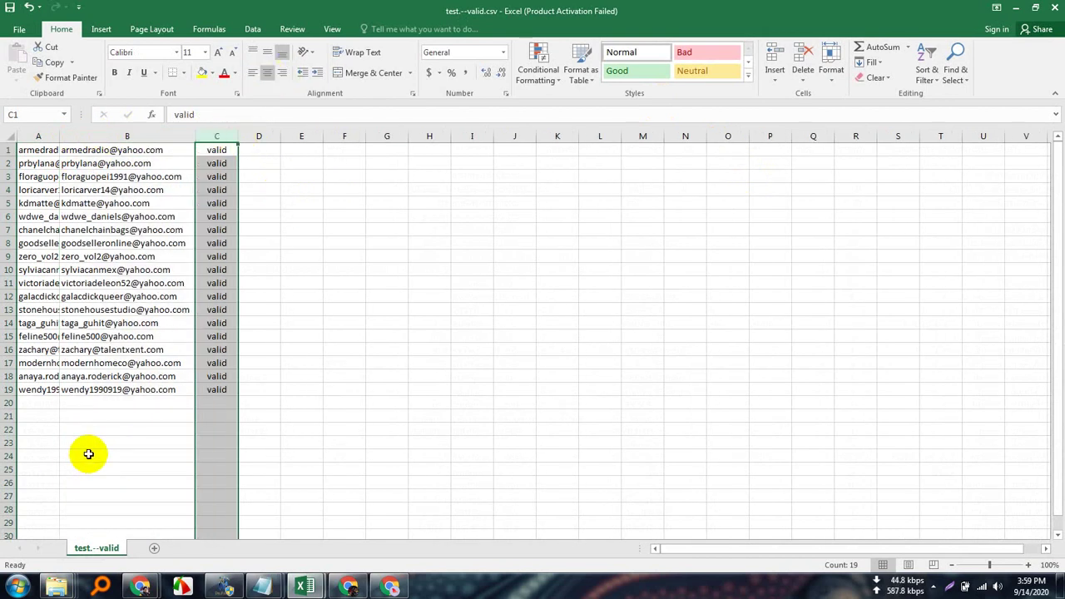
pyautogui.click(690, 391)
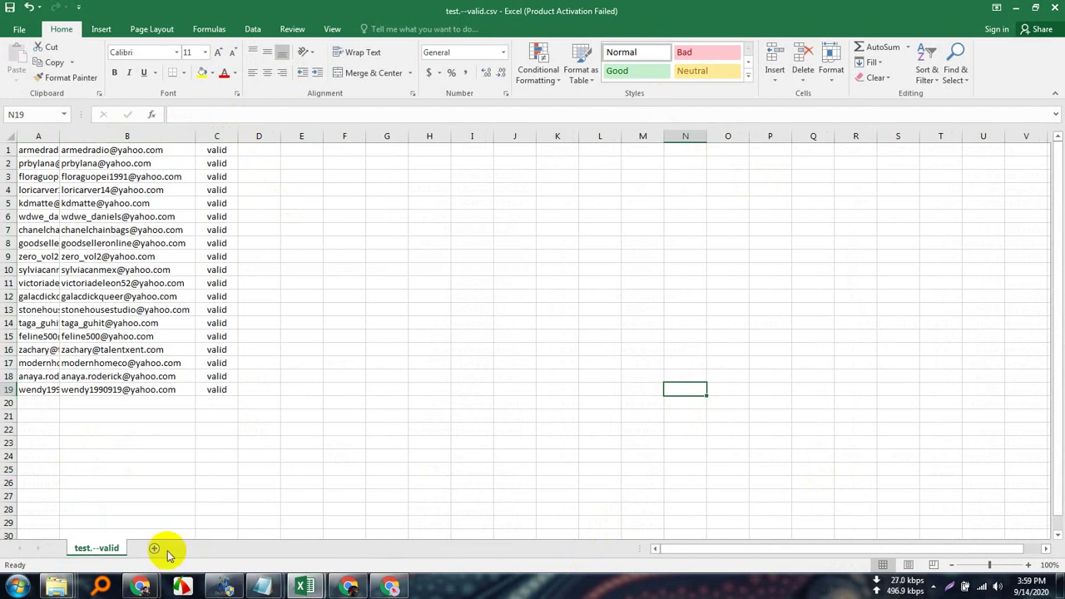
pyautogui.moveTo(144, 588)
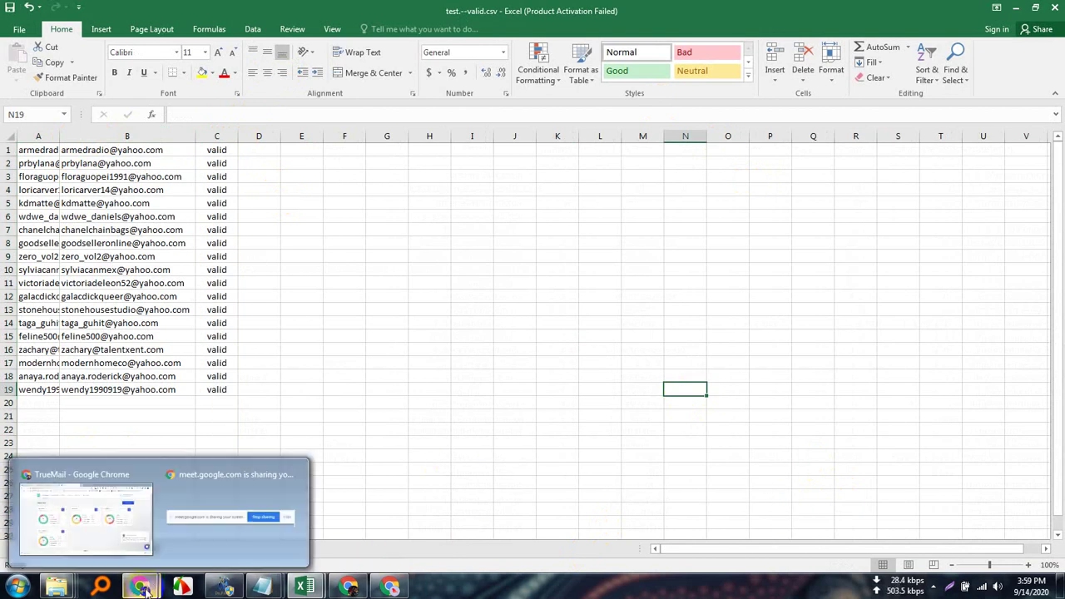
pyautogui.moveTo(137, 522)
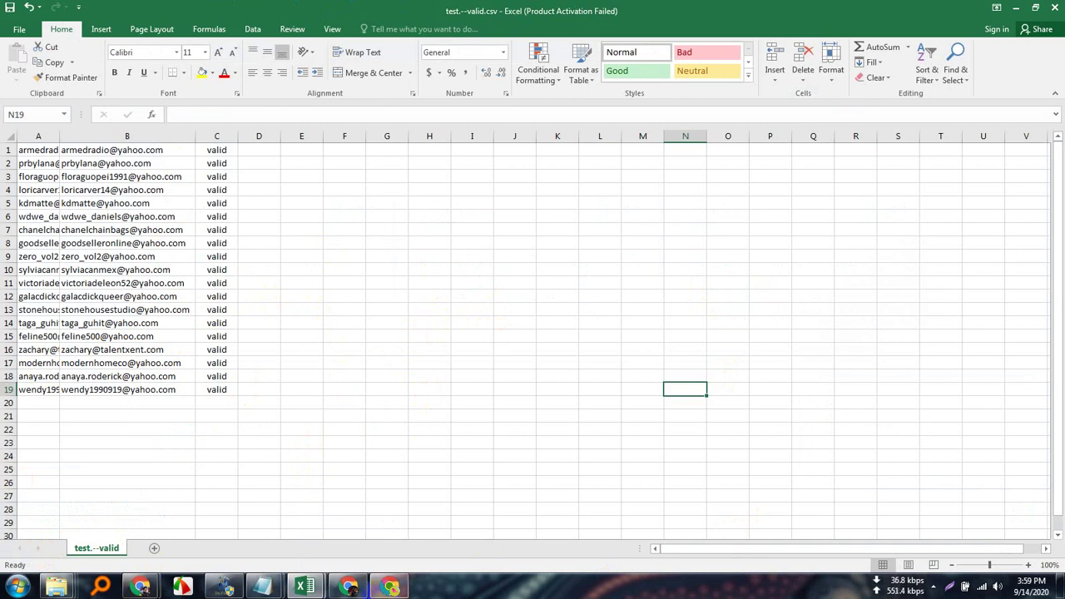
# Bring the Google Meet window forward from the browser windows and mute the microphone.
pyautogui.click(393, 588)
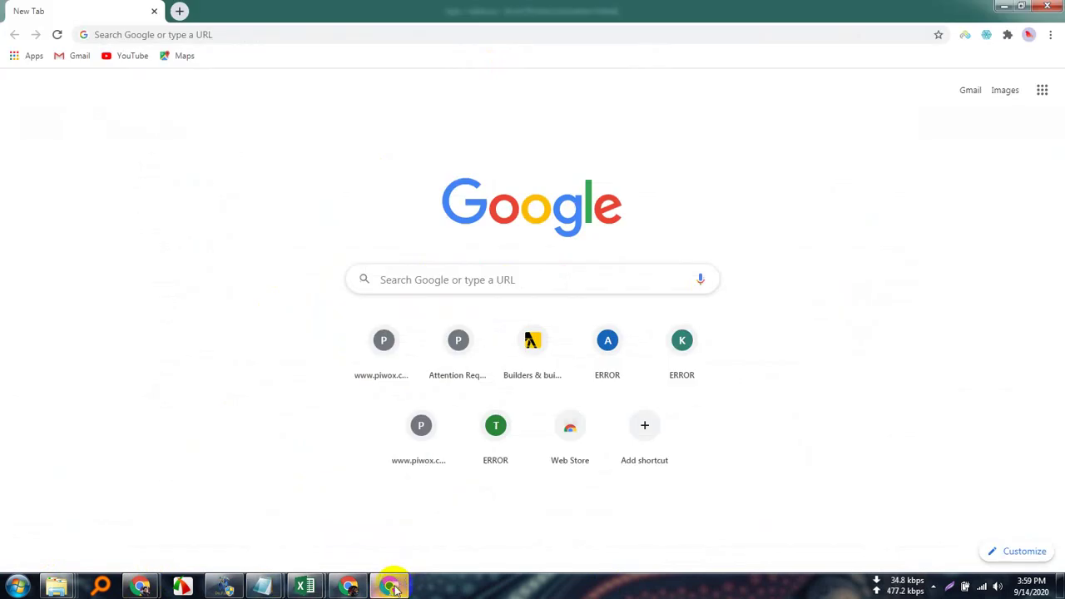
pyautogui.click(349, 587)
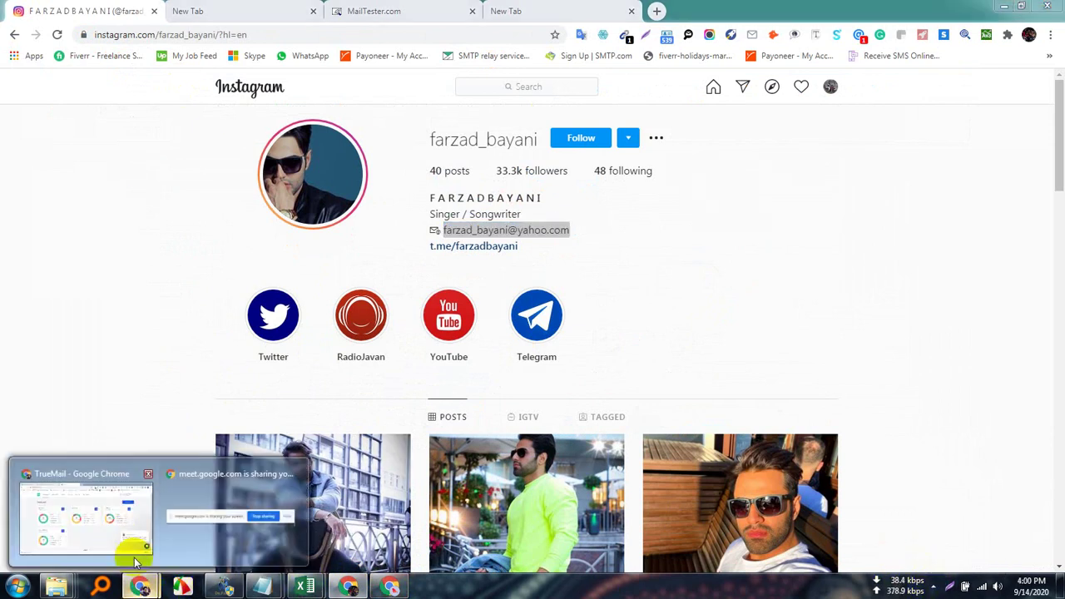
pyautogui.click(114, 519)
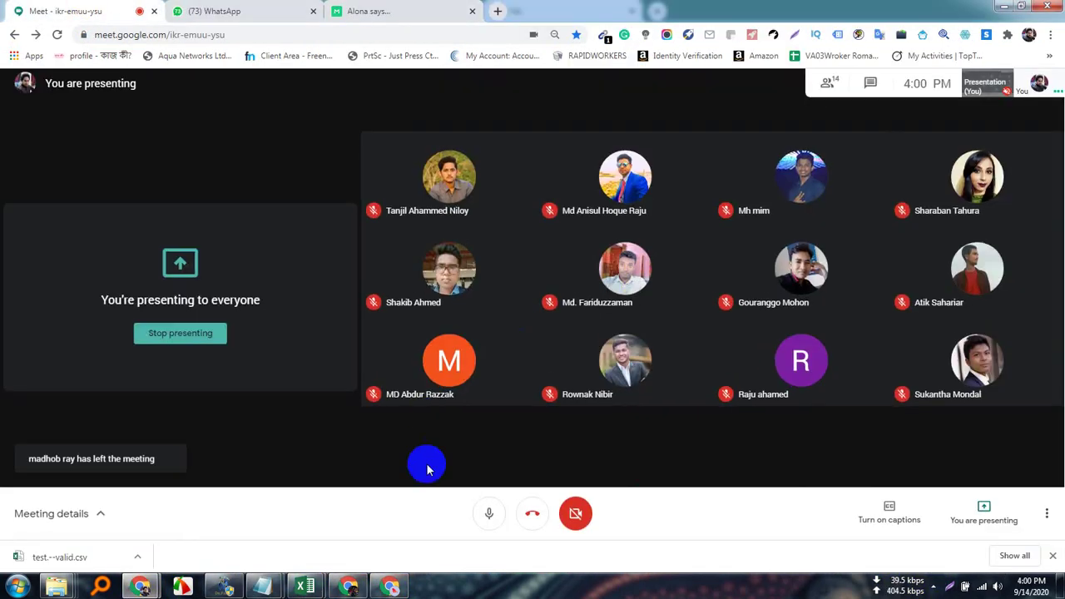
pyautogui.click(493, 514)
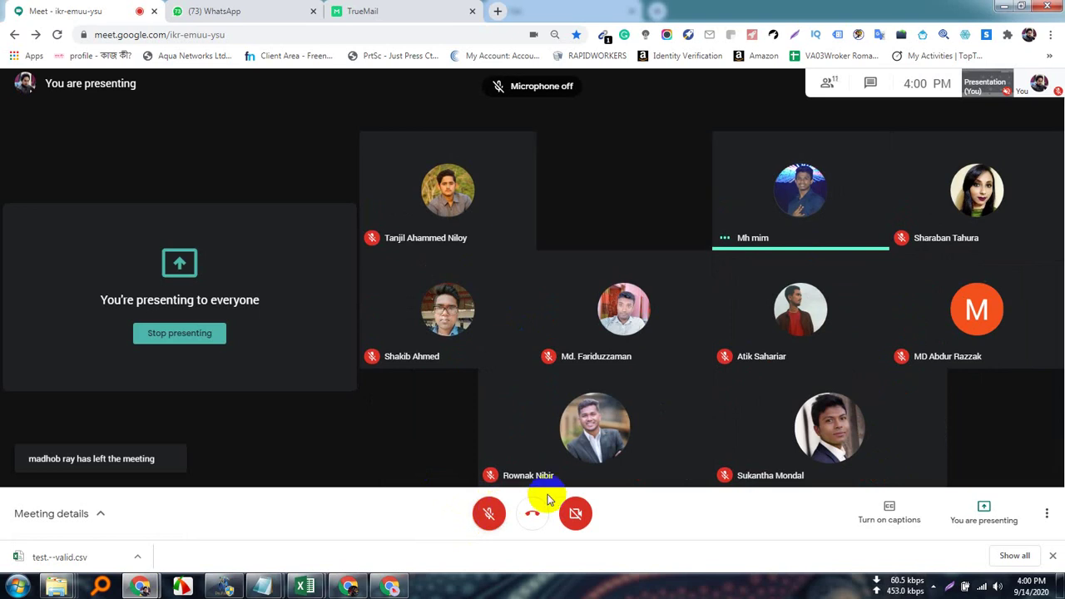
pyautogui.click(934, 586)
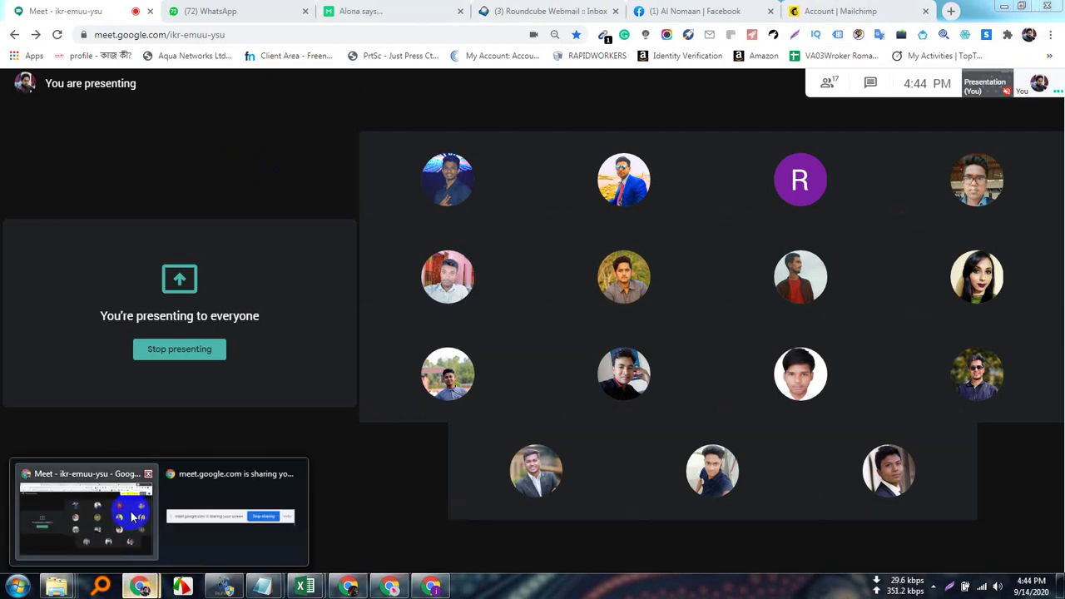
# Open the follower-export extension's Chrome Web Store page through its management details.
pyautogui.click(349, 587)
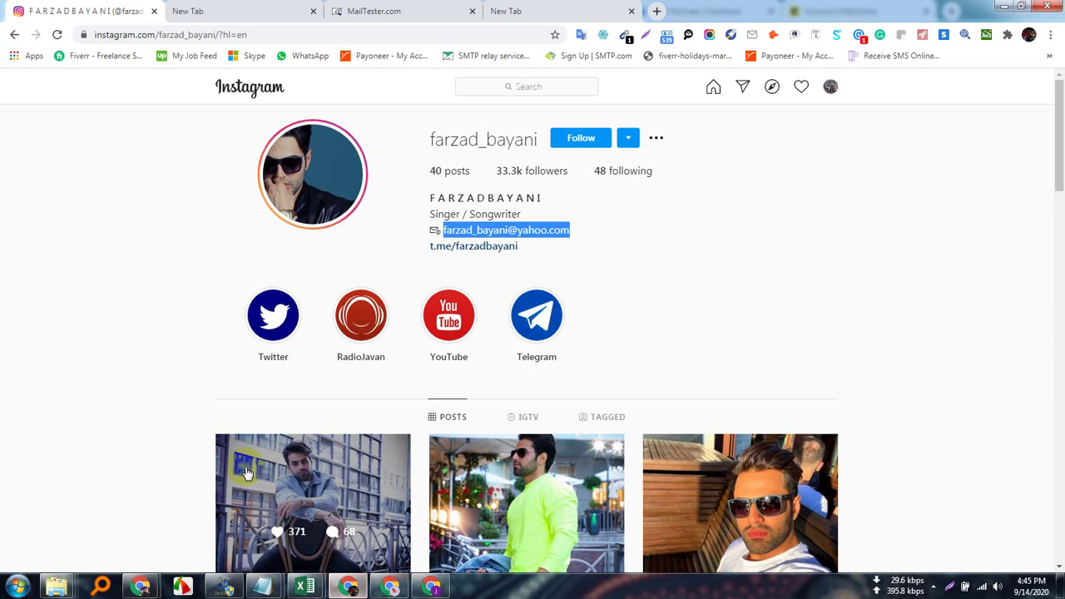
pyautogui.click(657, 11)
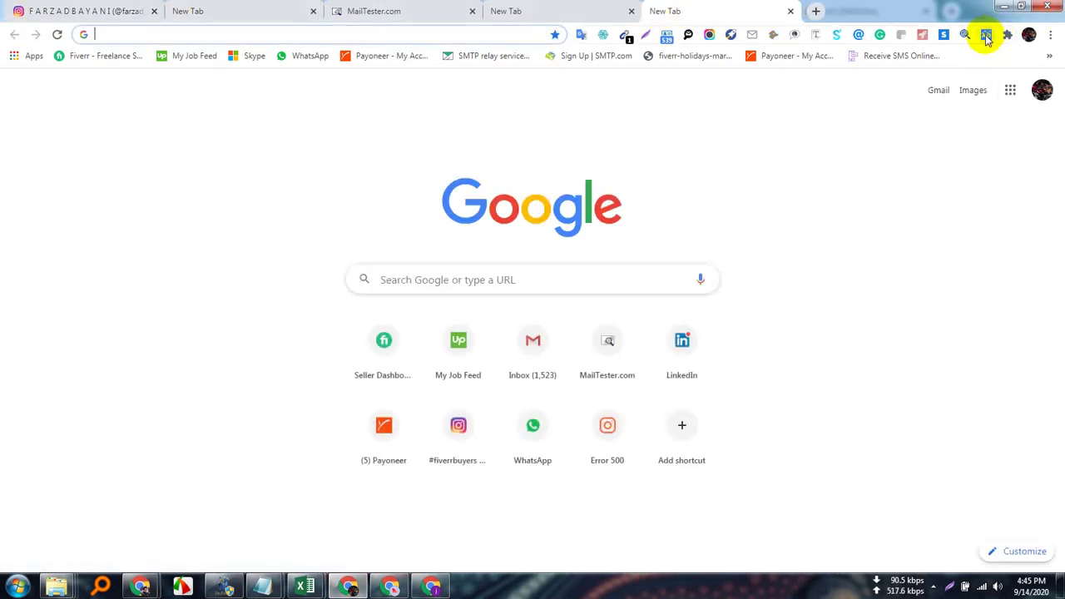
pyautogui.rightClick(986, 38)
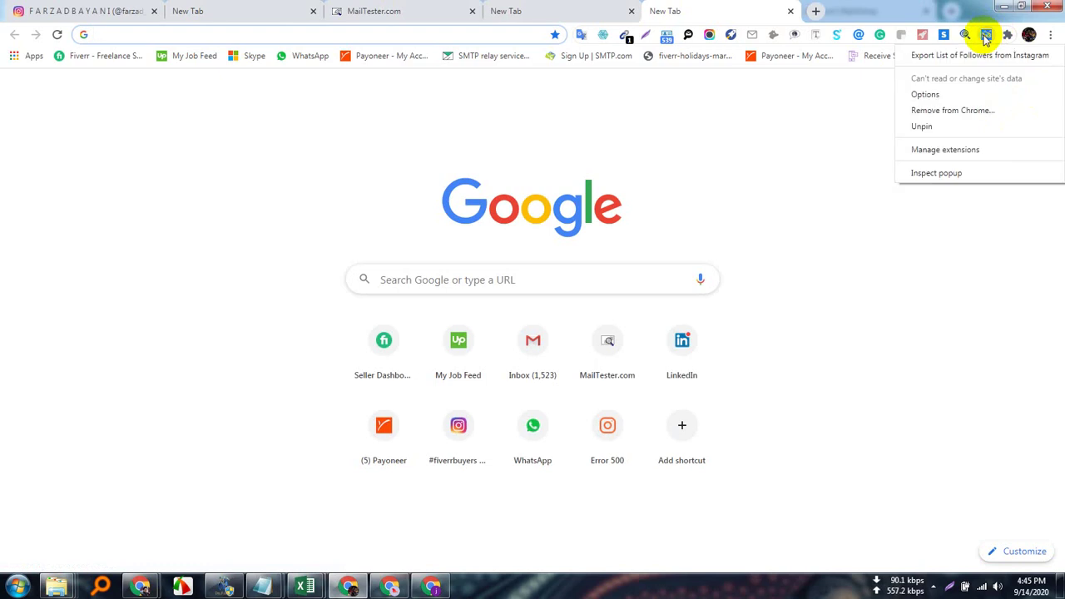
pyautogui.click(915, 151)
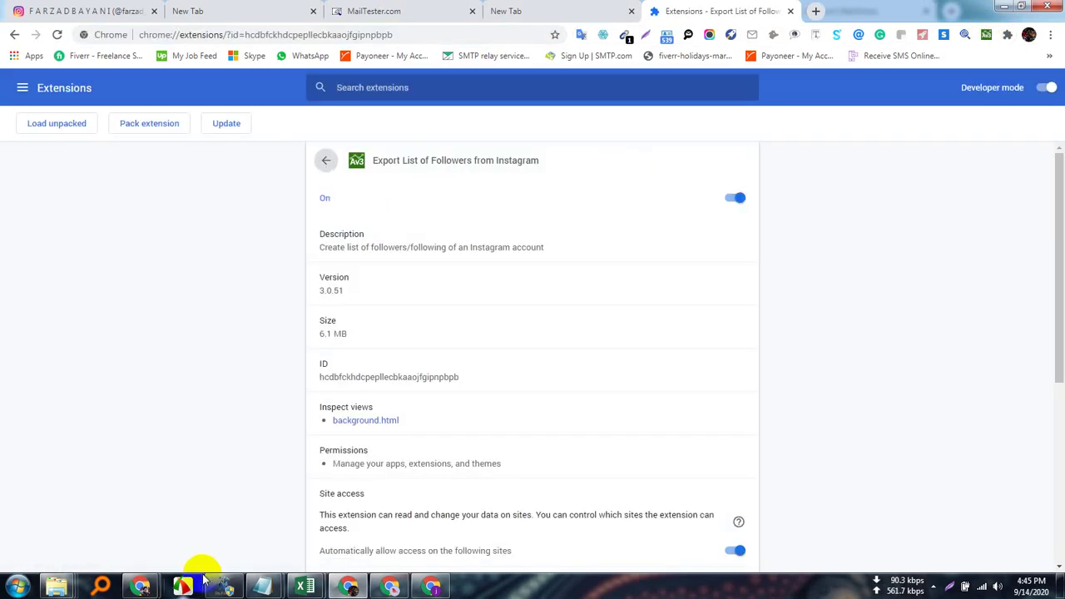
pyautogui.scroll(-2, 353, 564)
pyautogui.scroll(-2, 488, 410)
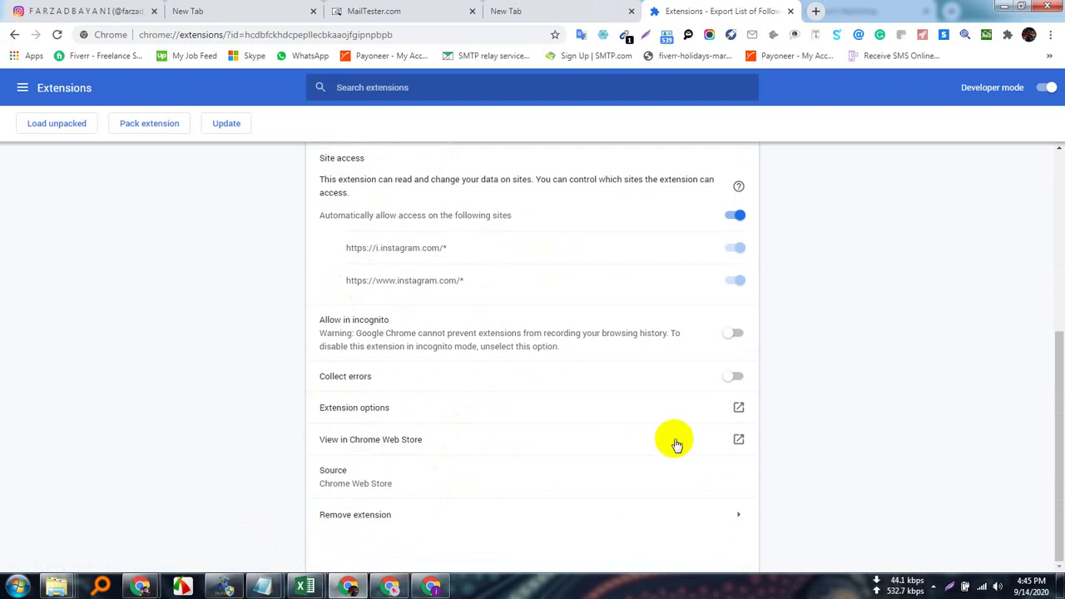
pyautogui.click(738, 441)
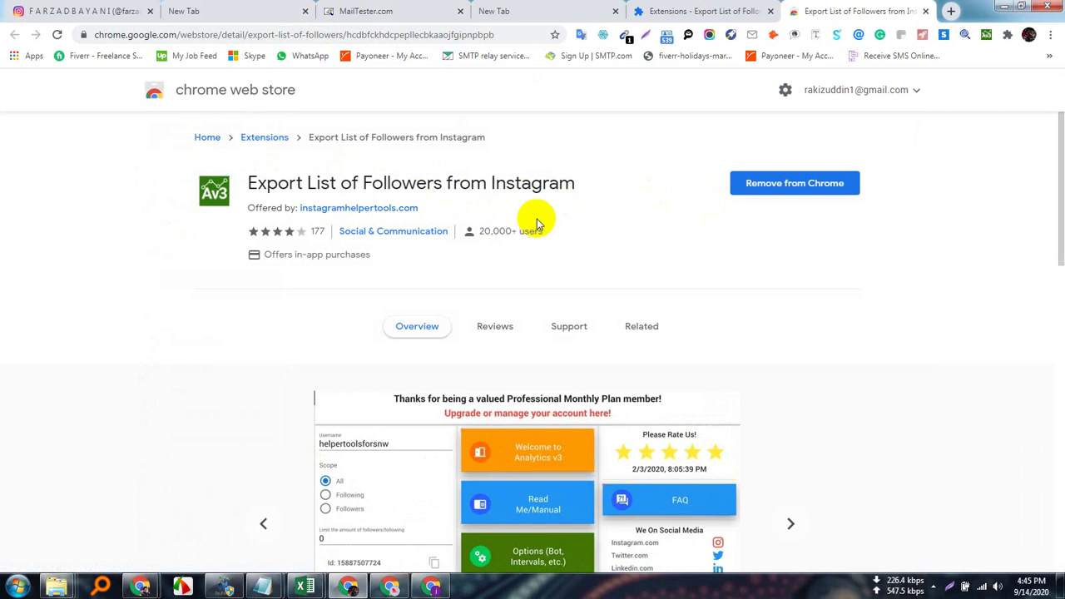
# Copy the Web Store page address and bring the meeting window back to the front.
pyautogui.click(263, 34)
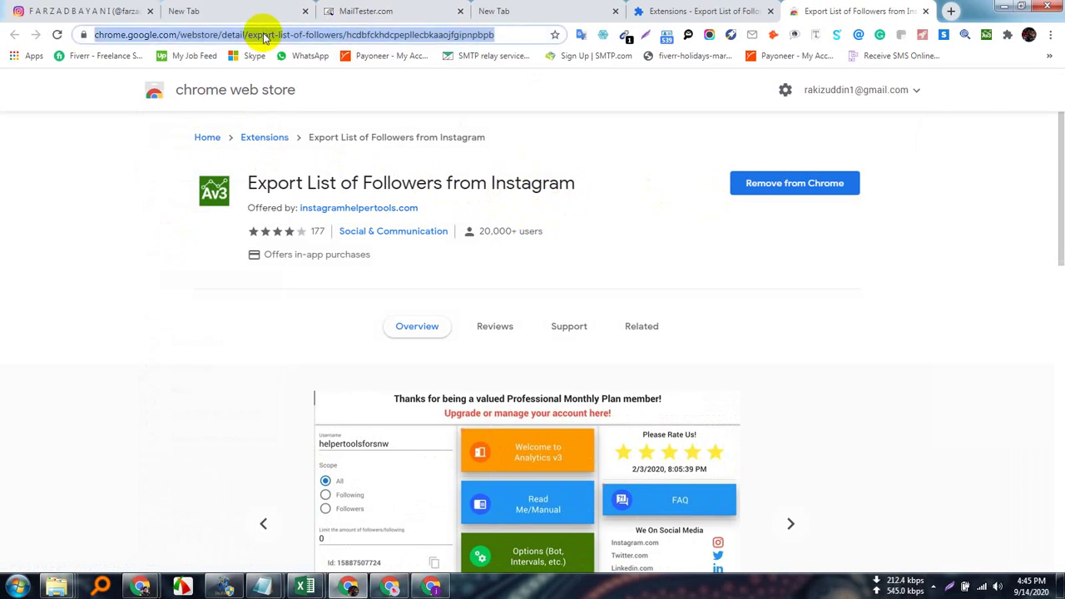
pyautogui.rightClick(263, 34)
pyautogui.click(310, 78)
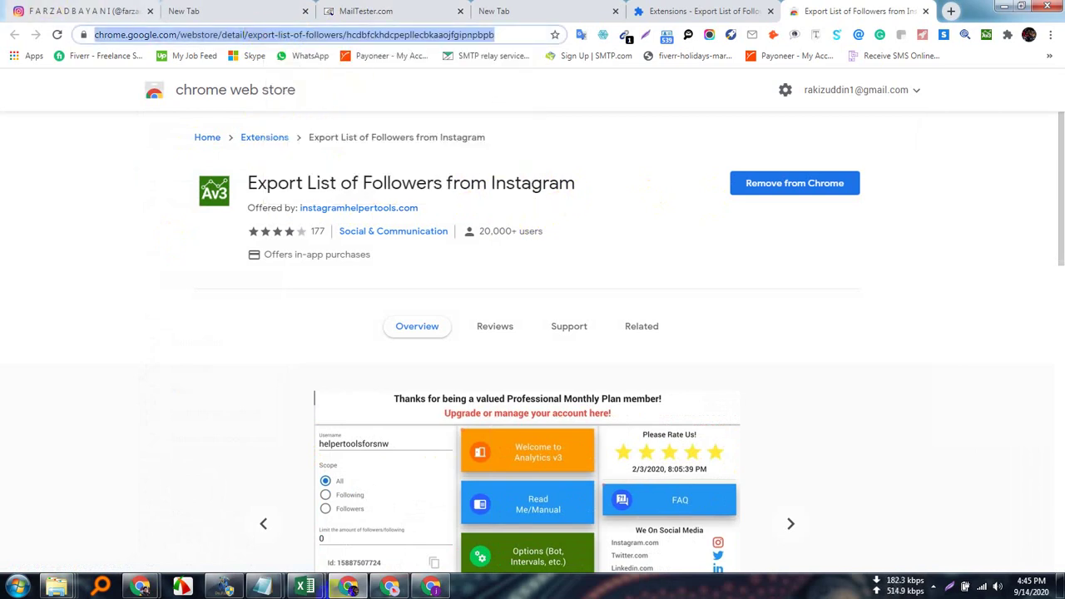
pyautogui.click(143, 587)
pyautogui.click(139, 535)
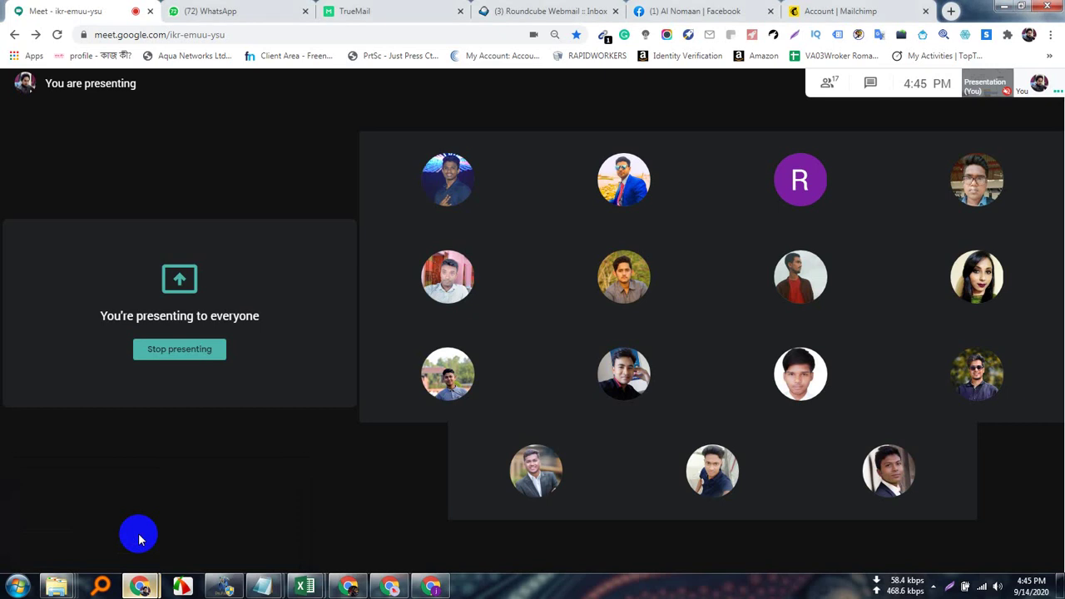
# Post the copied Chrome Web Store link in the Meet chat.
pyautogui.click(870, 82)
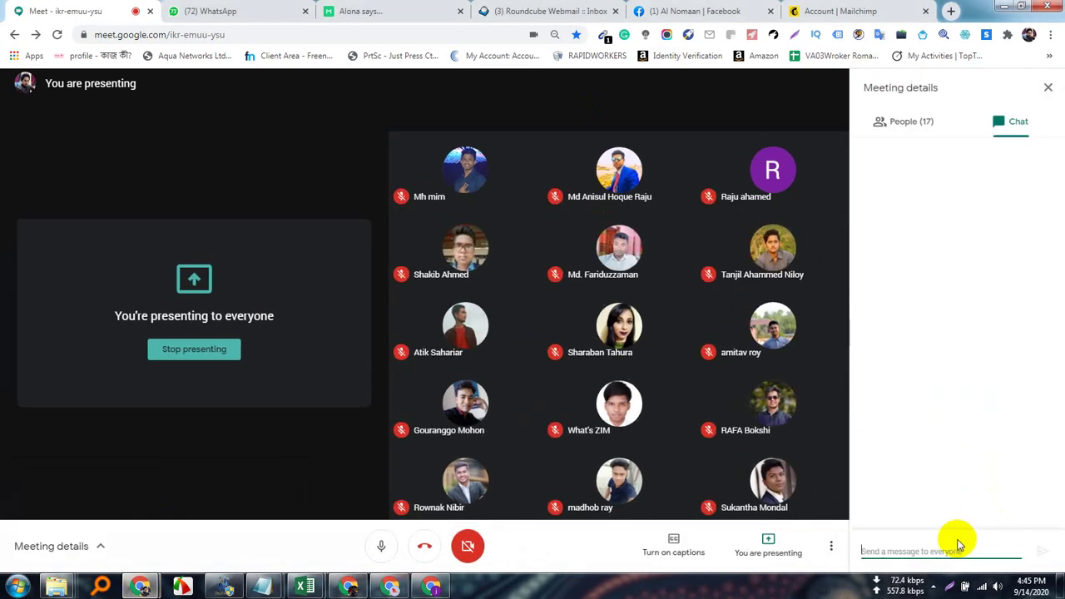
pyautogui.hotkey('ctrl', 'v')
pyautogui.press('Return')
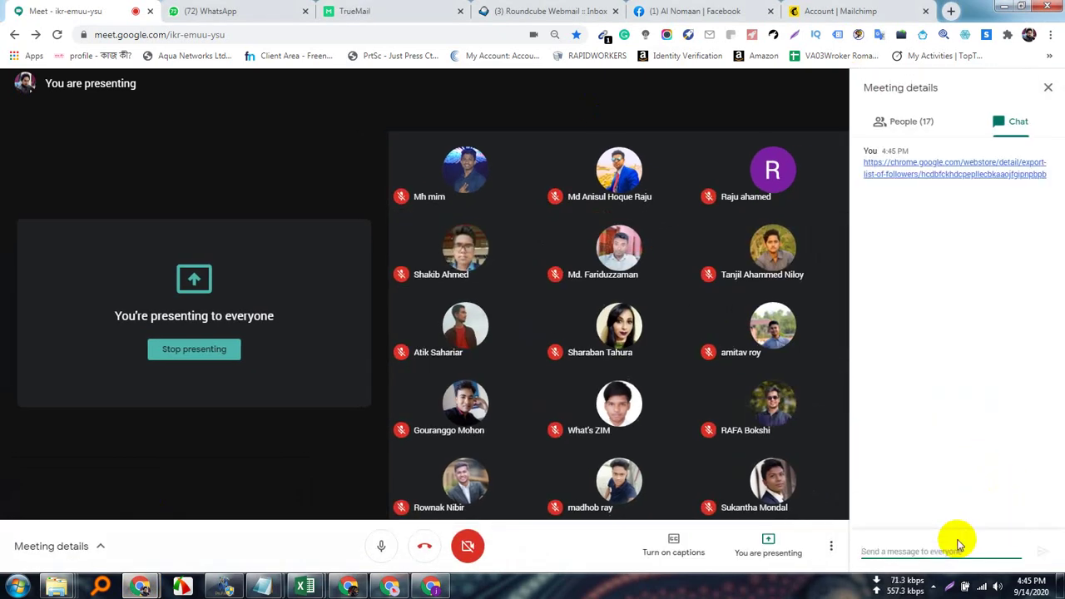
# Send the same Web Store link to the HSL-LAL-102 WhatsApp group.
pyautogui.click(215, 10)
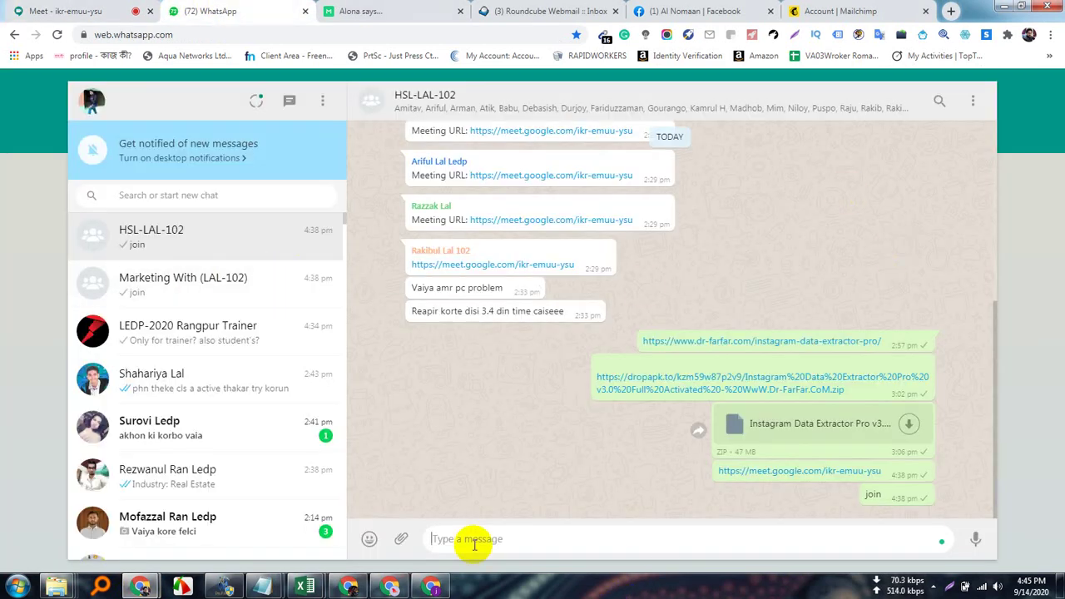
pyautogui.hotkey('ctrl', 'v')
pyautogui.press('Return')
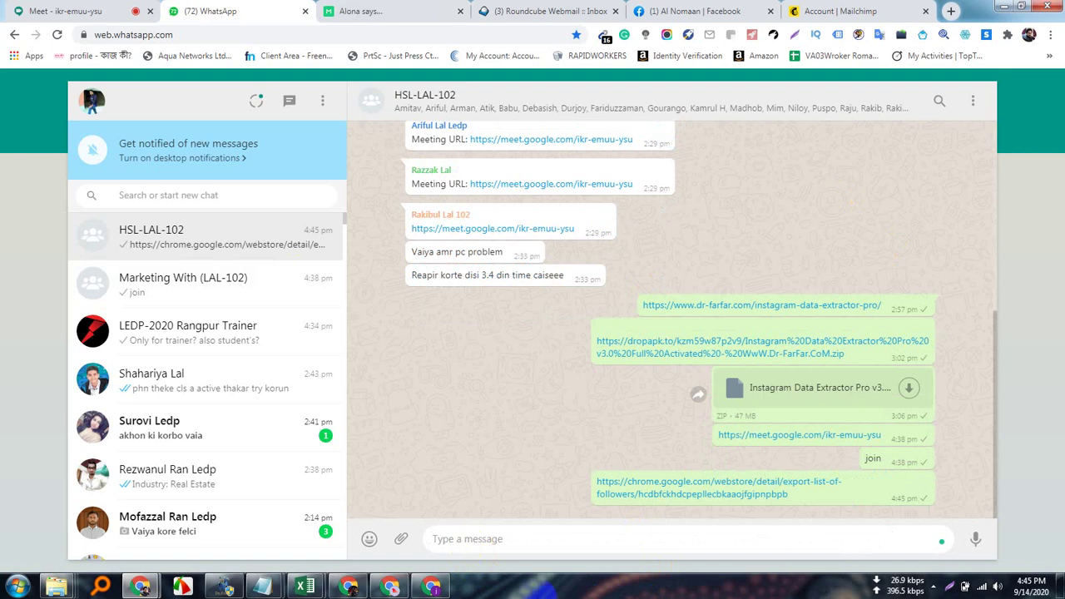
pyautogui.press('super+d')
pyautogui.press('super+d')
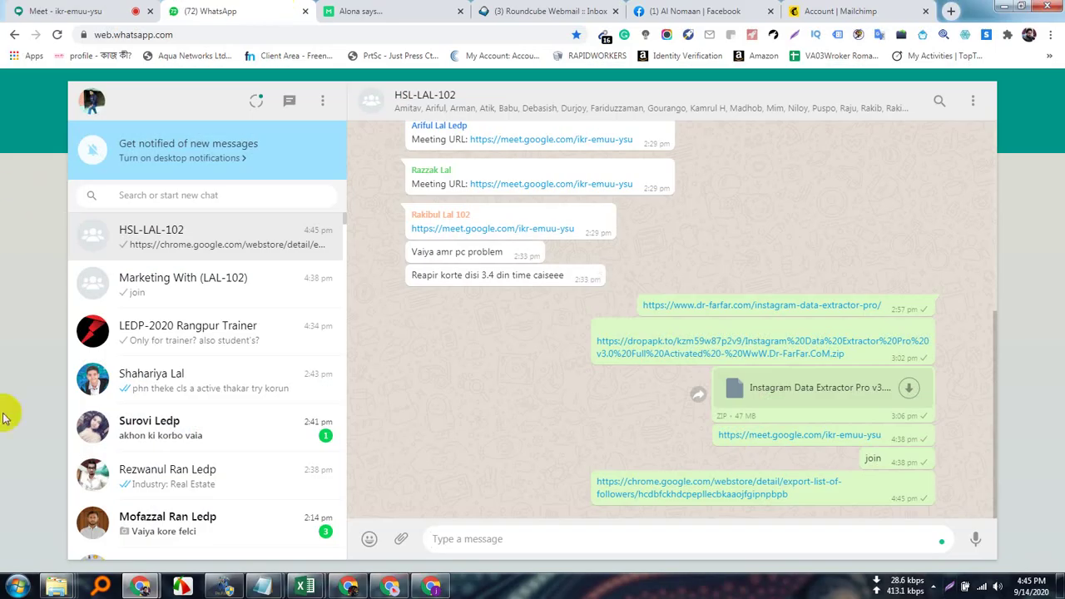
pyautogui.click(440, 590)
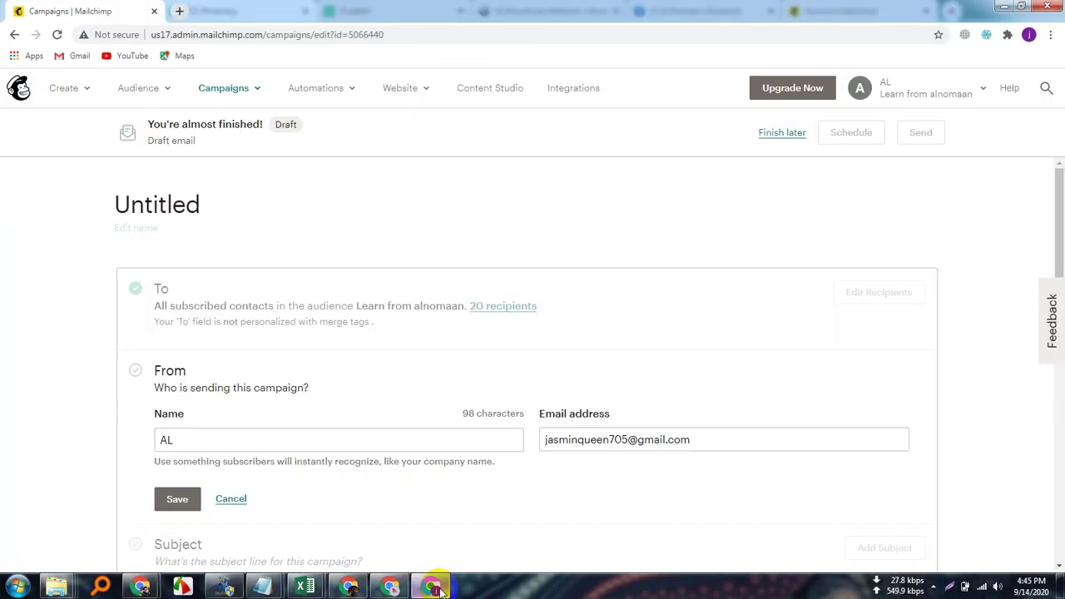
# Switch to the Chrome window with the follower-export extension and its Instagram profile tab.
pyautogui.click(392, 589)
pyautogui.click(350, 587)
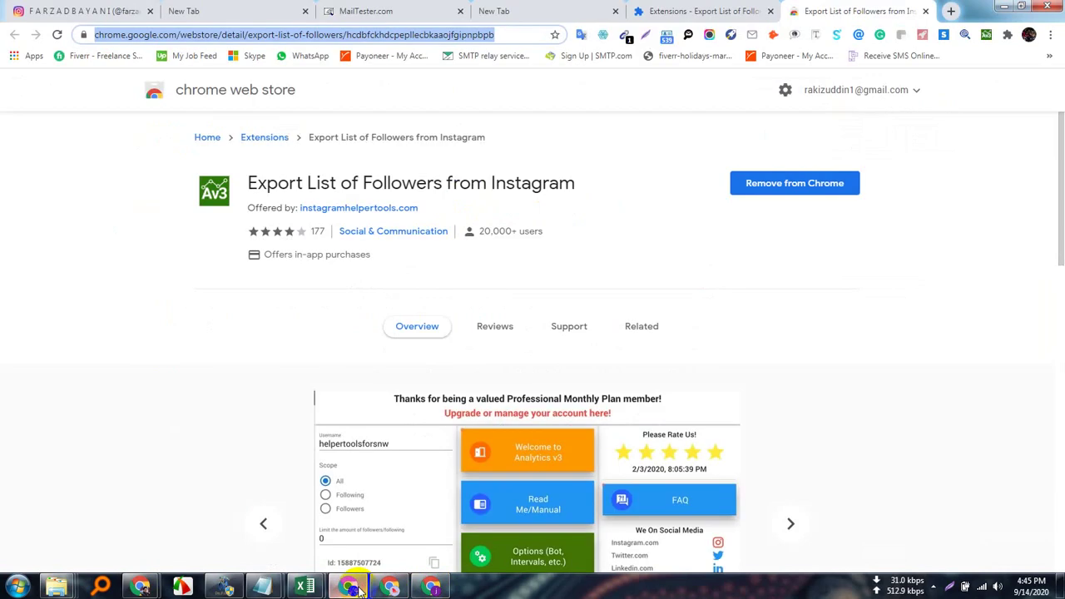
pyautogui.click(731, 242)
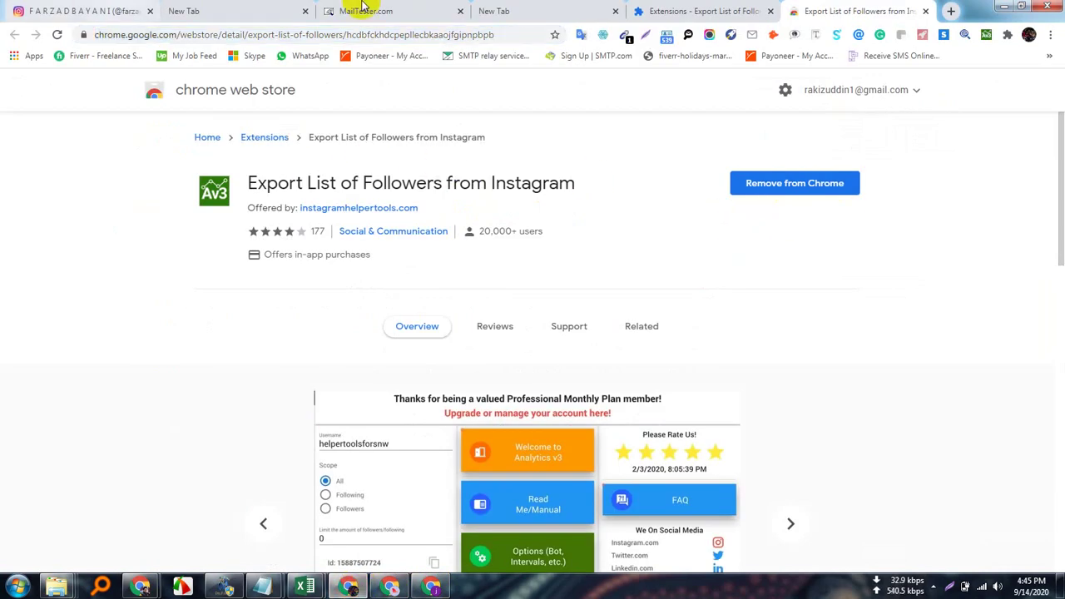
pyautogui.click(90, 10)
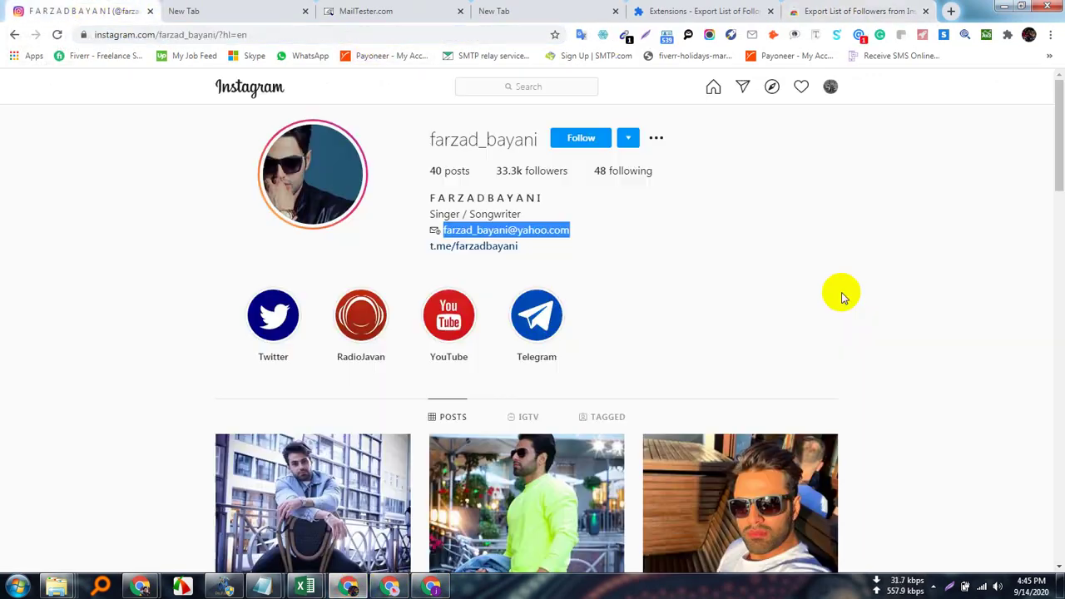
# Check the profile's following count and Telegram link, returning to the 33.3k-follower profile.
pyautogui.click(138, 215)
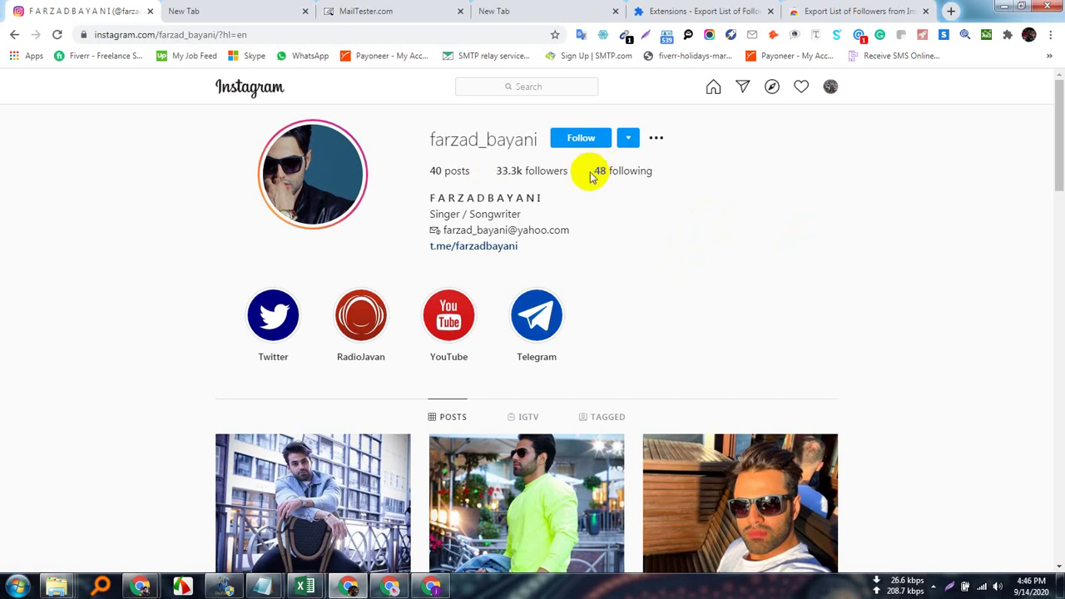
pyautogui.moveTo(587, 176); pyautogui.dragTo(725, 186)
pyautogui.click(666, 246)
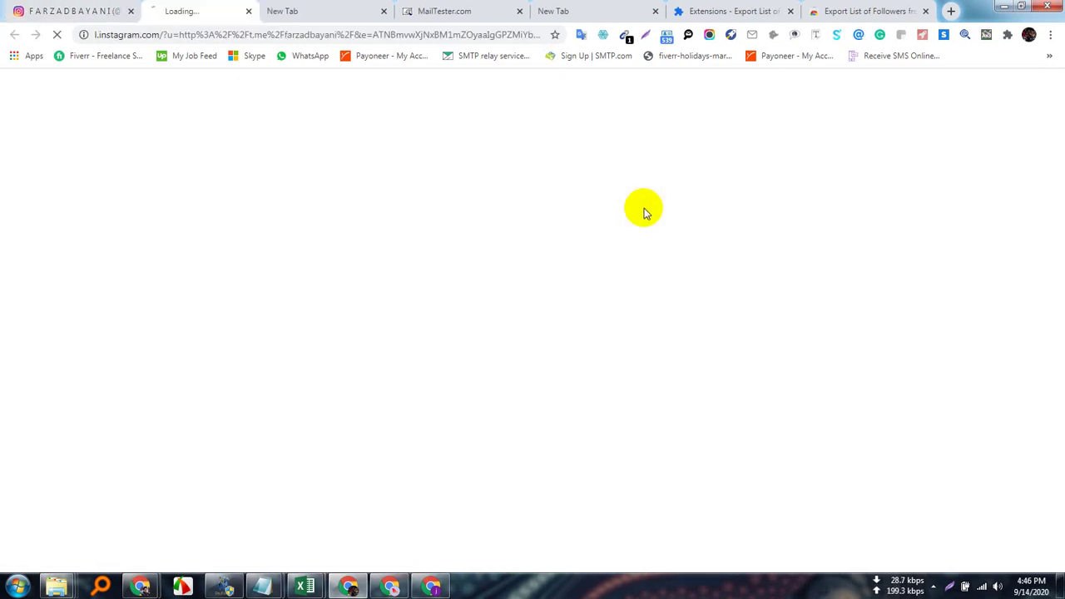
pyautogui.click(261, 13)
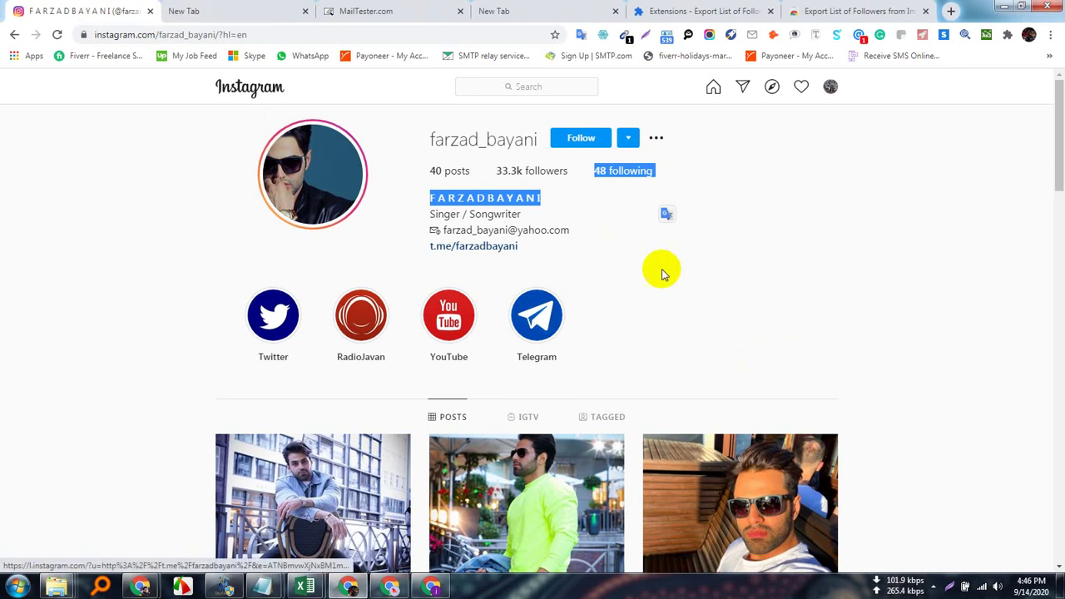
pyautogui.click(178, 239)
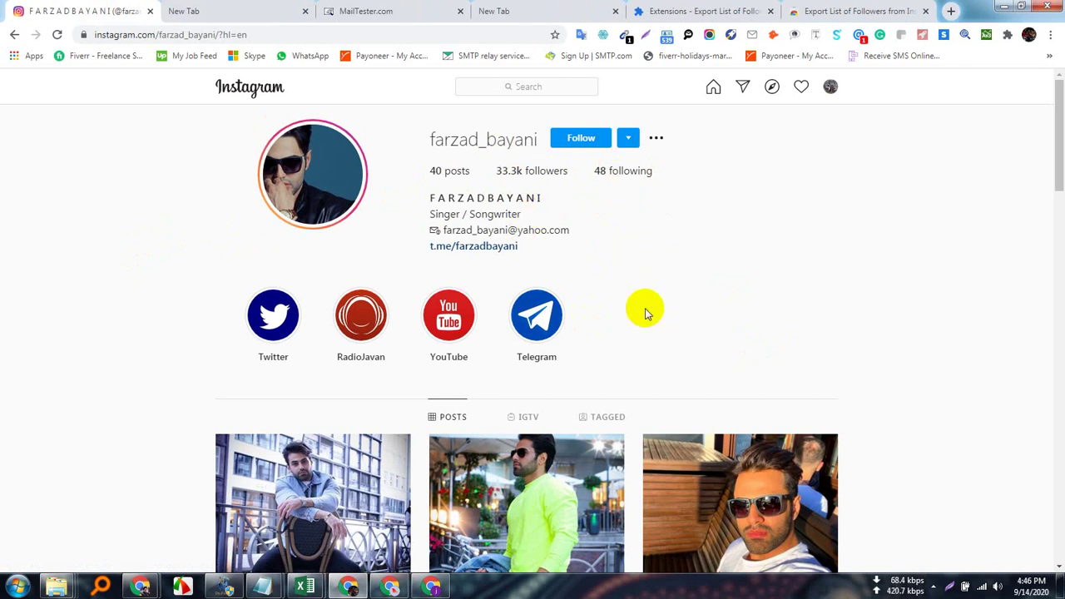
pyautogui.scroll(-3, 642, 309)
pyautogui.scroll(3, 713, 432)
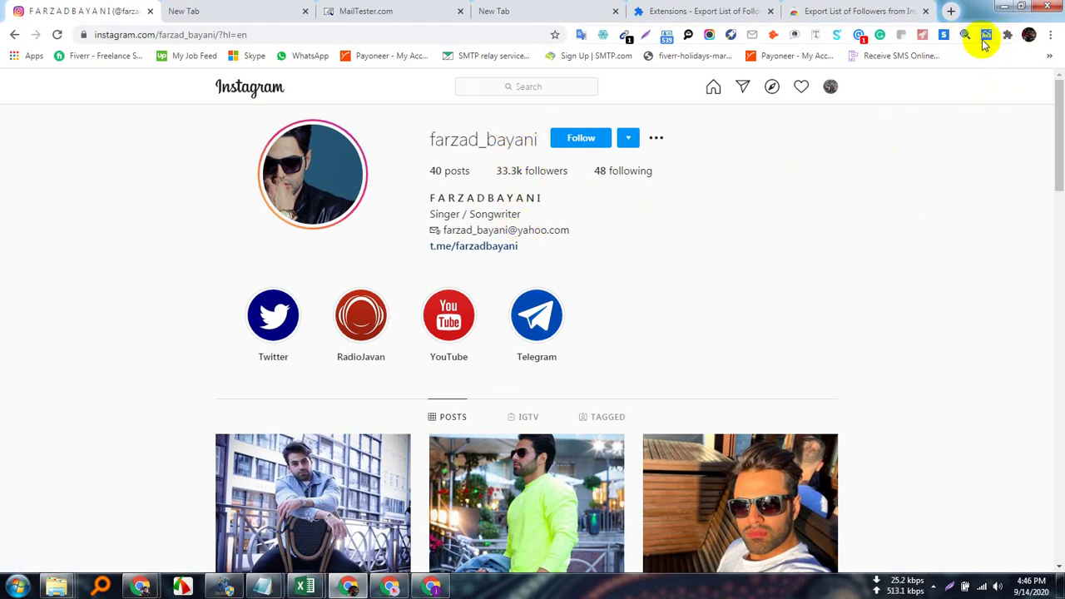
# Open the Export List of Followers popup and review the profile's Id, email and Musician/Band category.
pyautogui.click(986, 34)
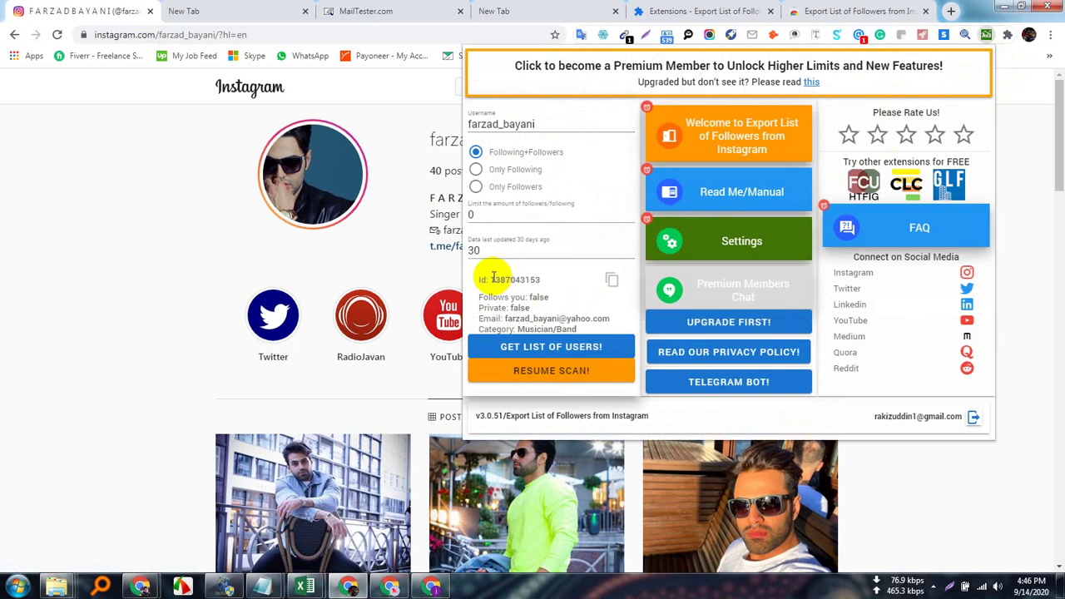
pyautogui.moveTo(489, 280); pyautogui.dragTo(562, 283)
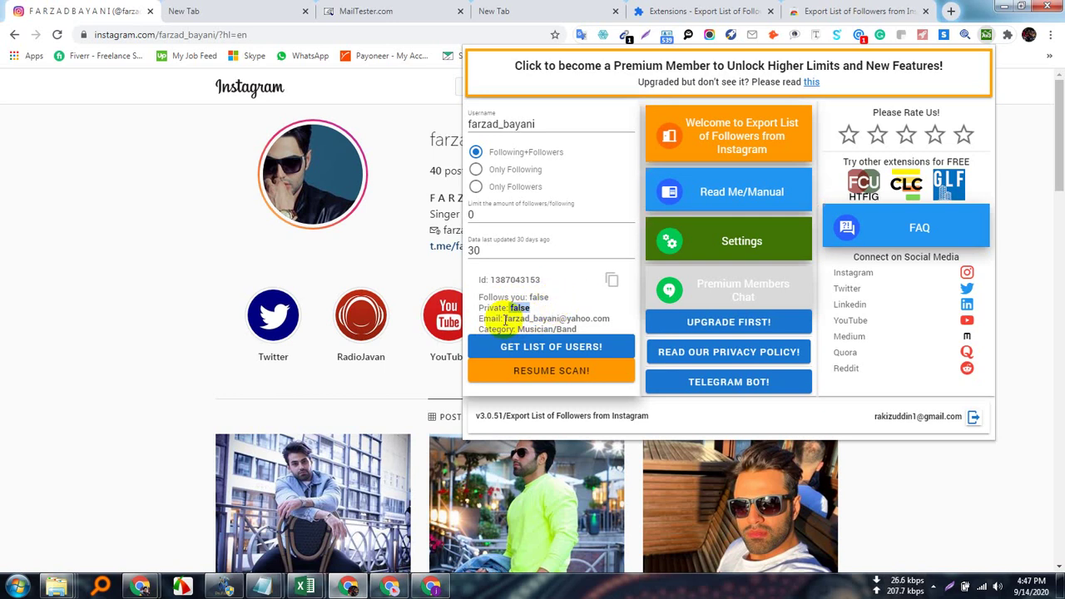
pyautogui.moveTo(517, 318); pyautogui.dragTo(610, 318)
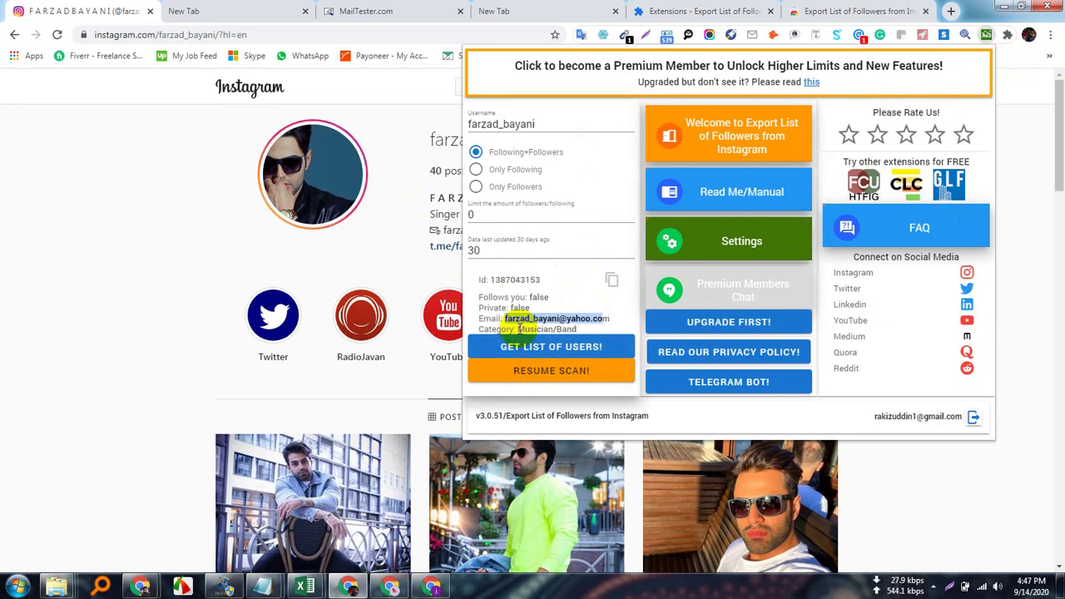
pyautogui.moveTo(518, 330); pyautogui.dragTo(569, 328)
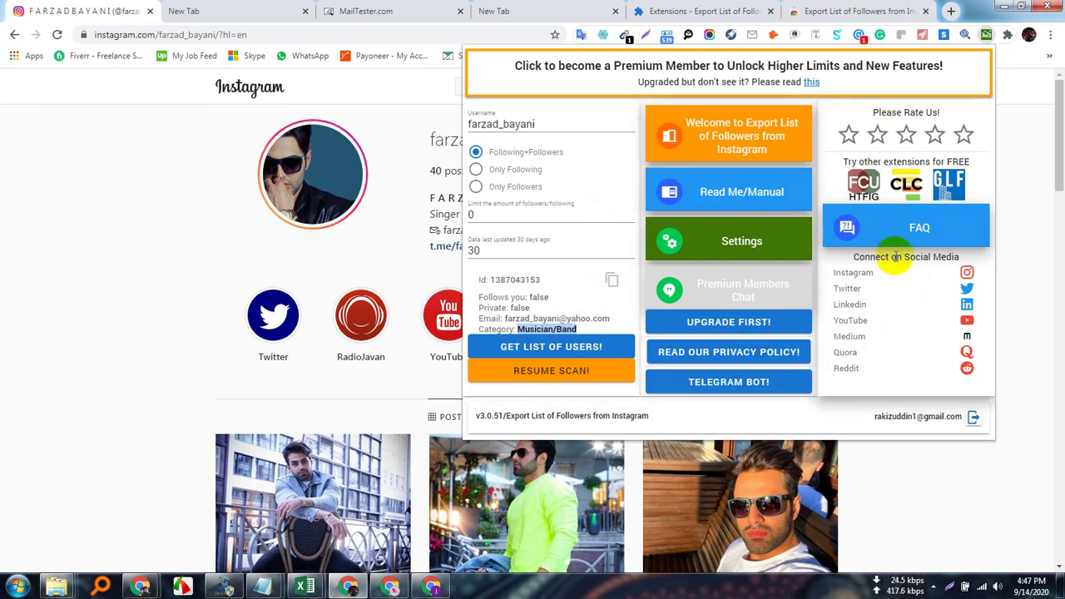
pyautogui.click(915, 240)
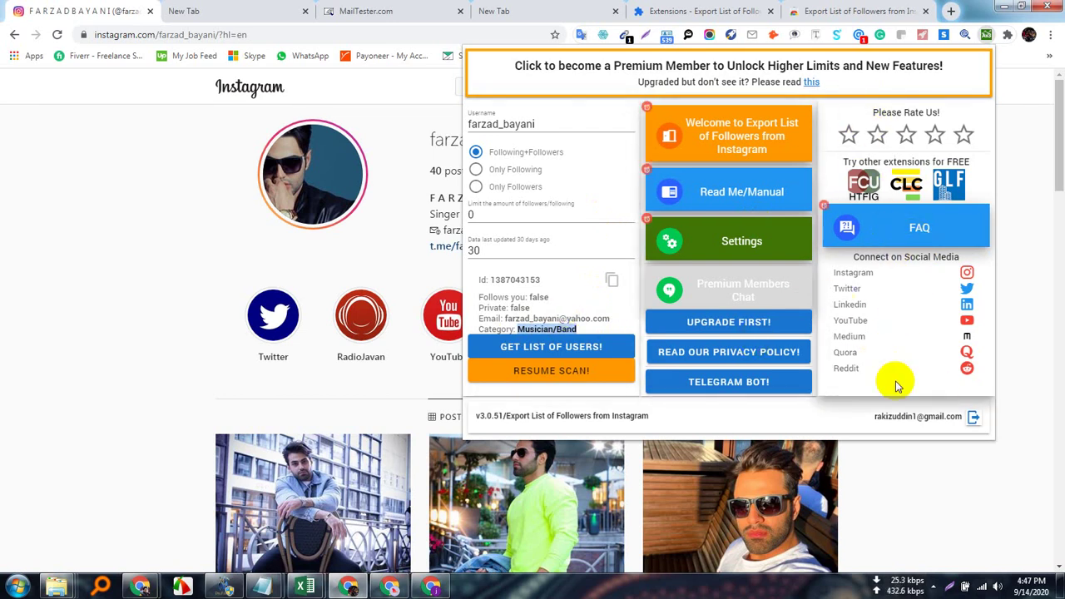
pyautogui.click(668, 135)
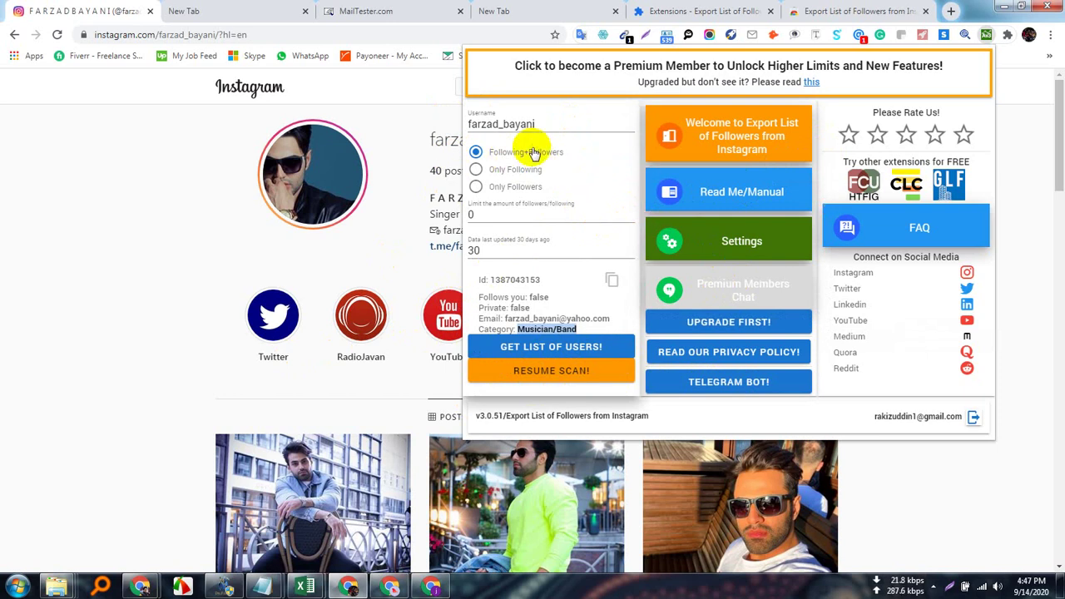
# Choose Only Followers and change the follower limit to 1000.
pyautogui.click(475, 171)
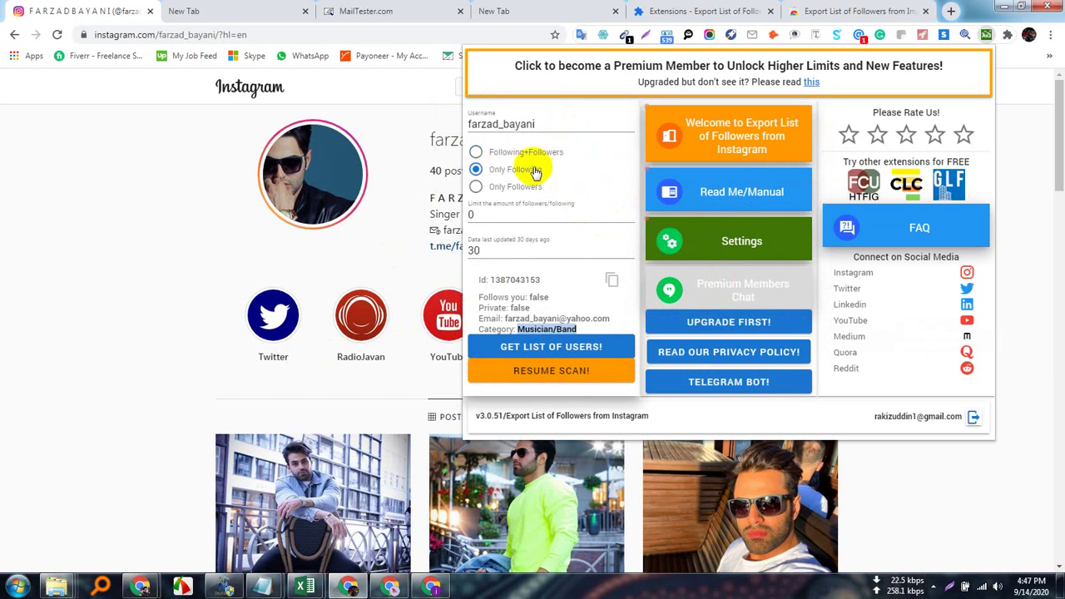
pyautogui.click(480, 189)
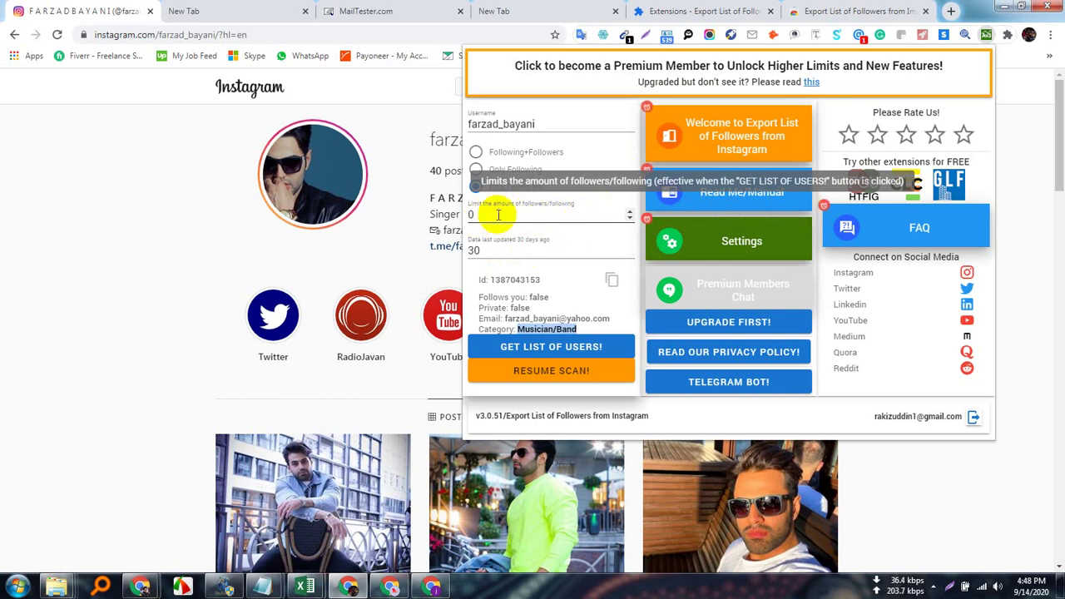
pyautogui.click(507, 213)
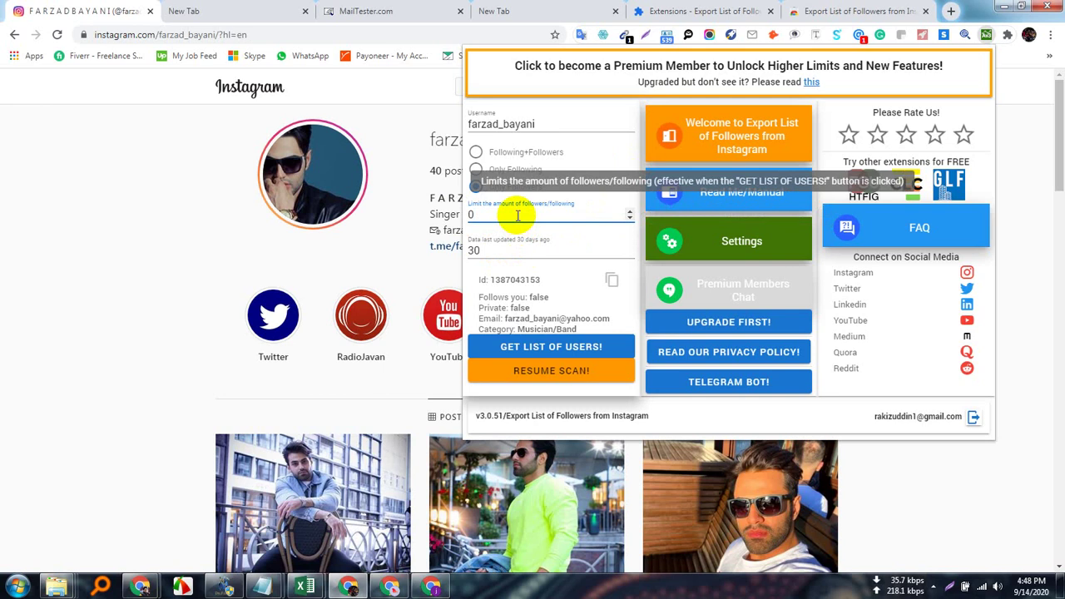
pyautogui.press('BackSpace')
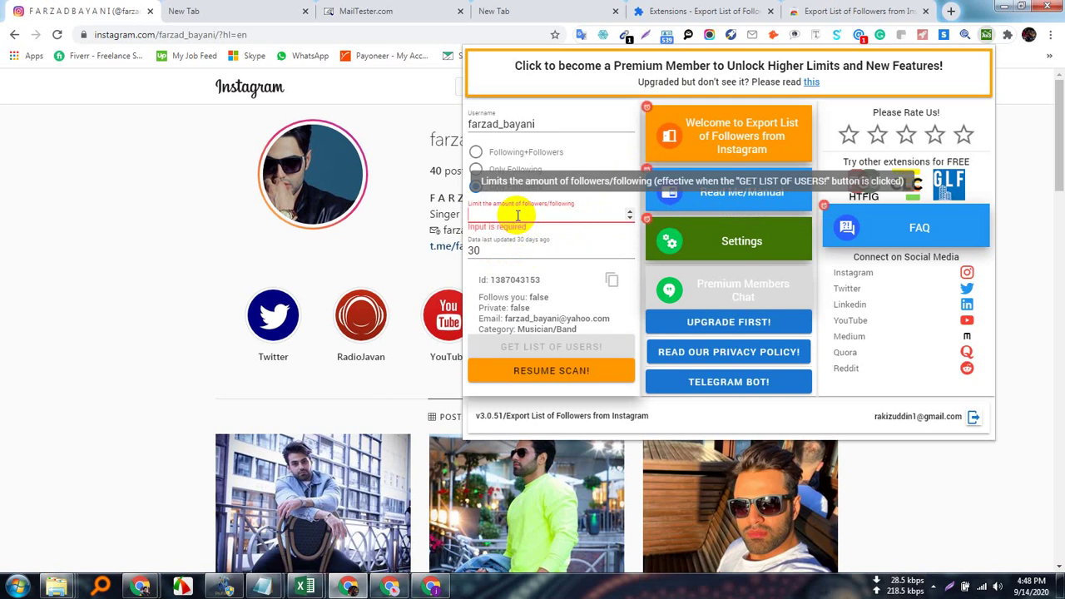
pyautogui.write('1000')
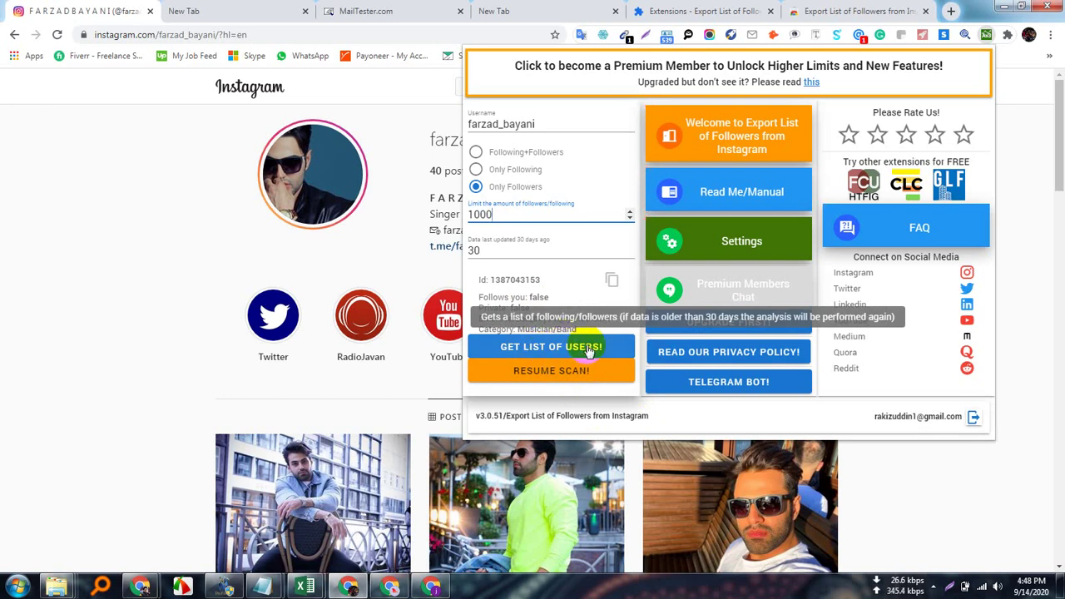
# Collect the profile's followers, 1,012 accounts, and review the results list.
pyautogui.click(588, 350)
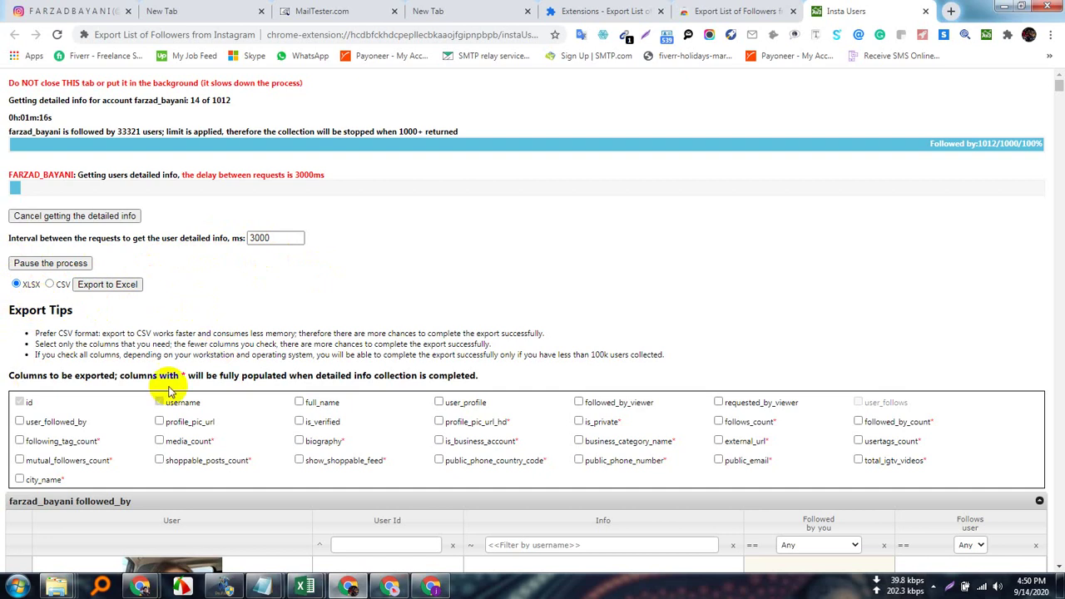
pyautogui.scroll(-3, 134, 374)
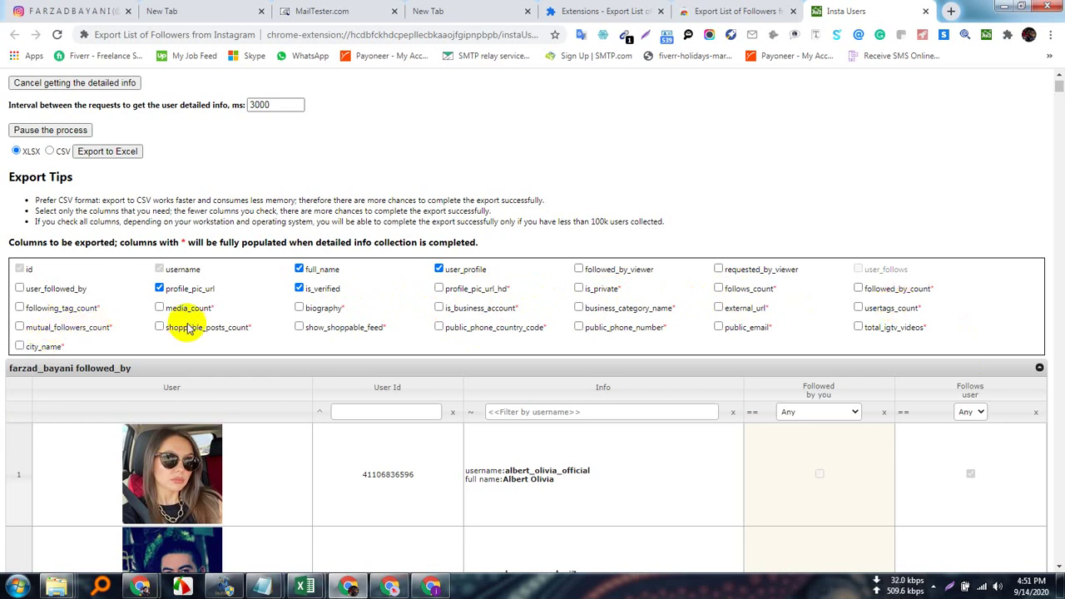
# Tick biography, external_url, usertags_count, public phone code and number, public_email and city_name.
pyautogui.click(299, 308)
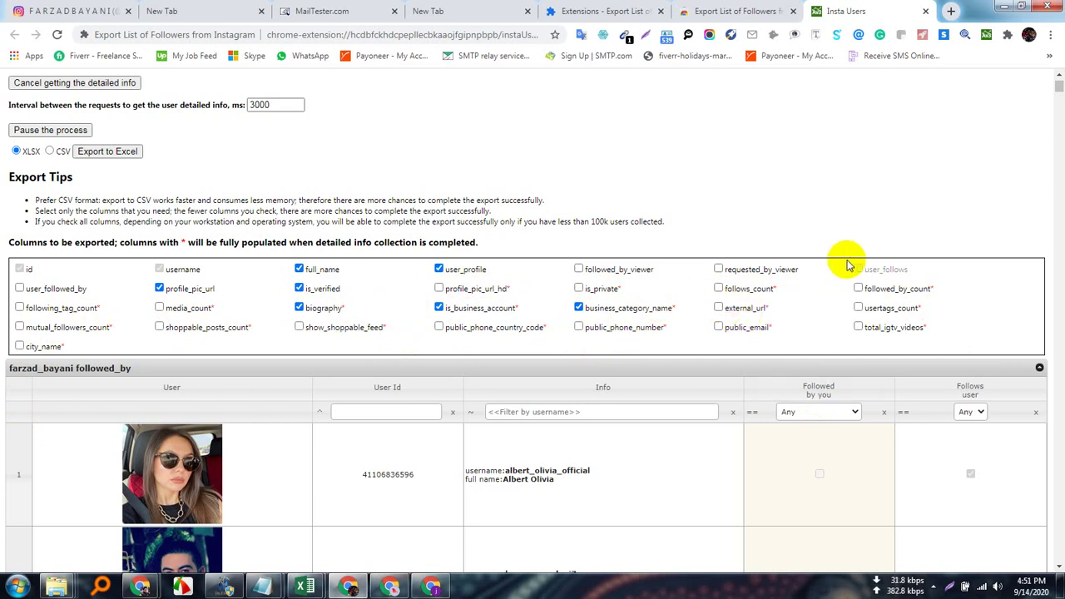
pyautogui.click(720, 309)
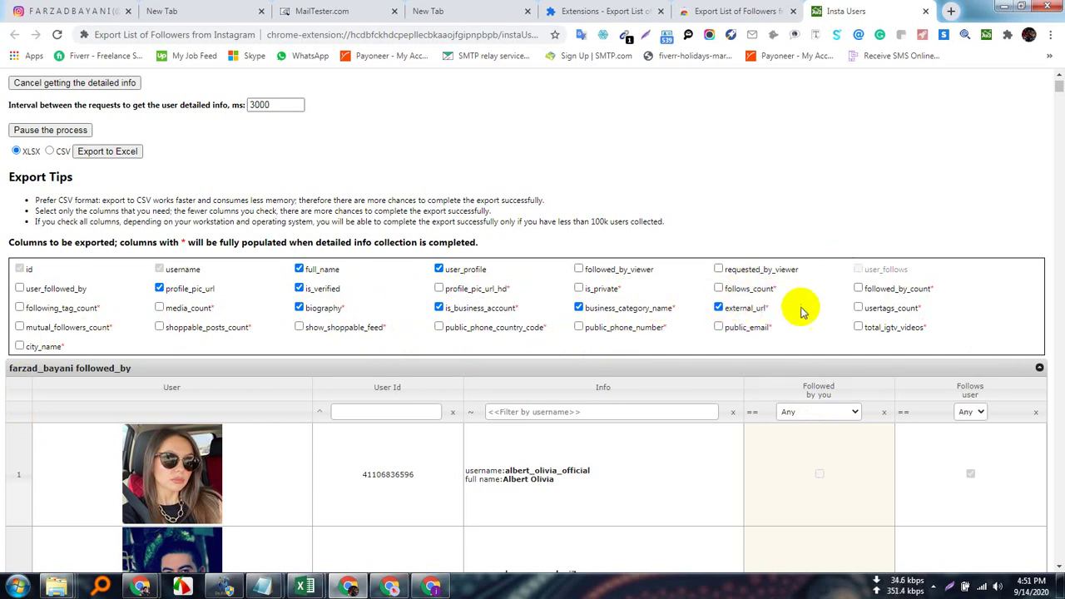
pyautogui.click(858, 310)
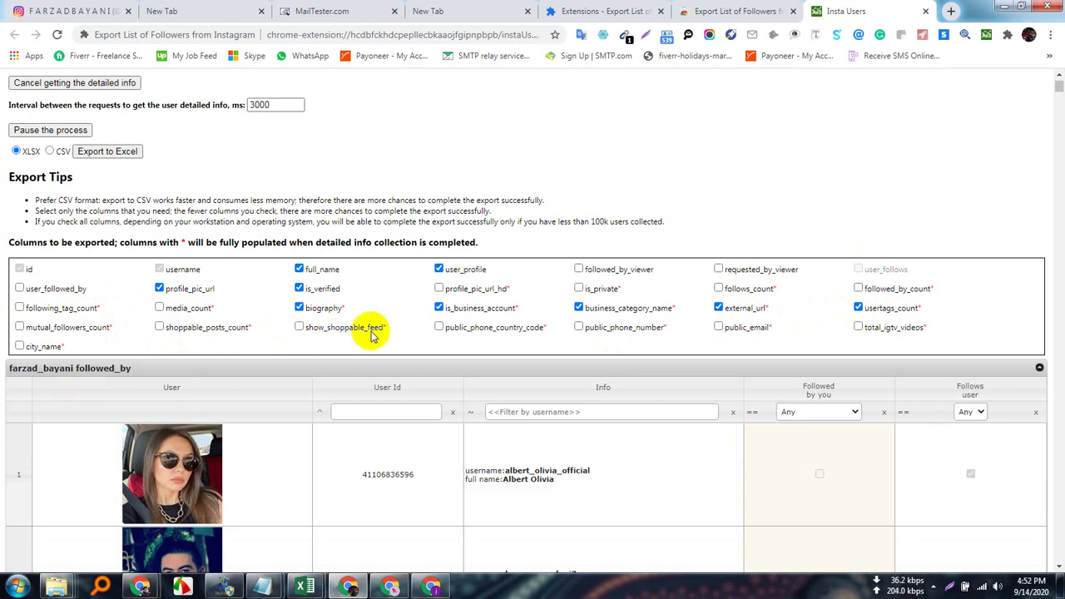
pyautogui.click(439, 327)
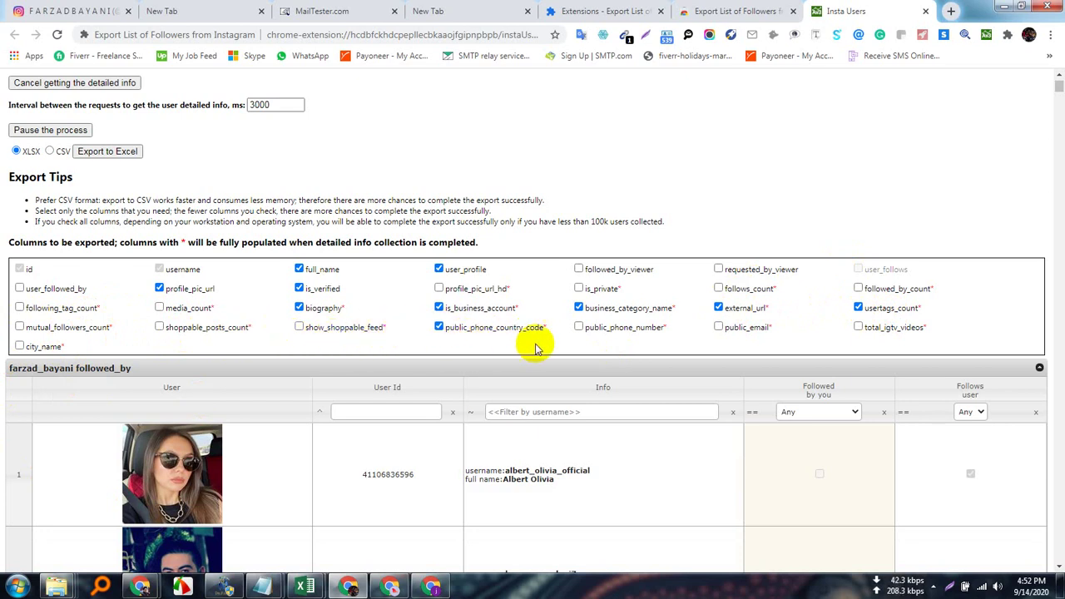
pyautogui.click(580, 328)
pyautogui.click(716, 328)
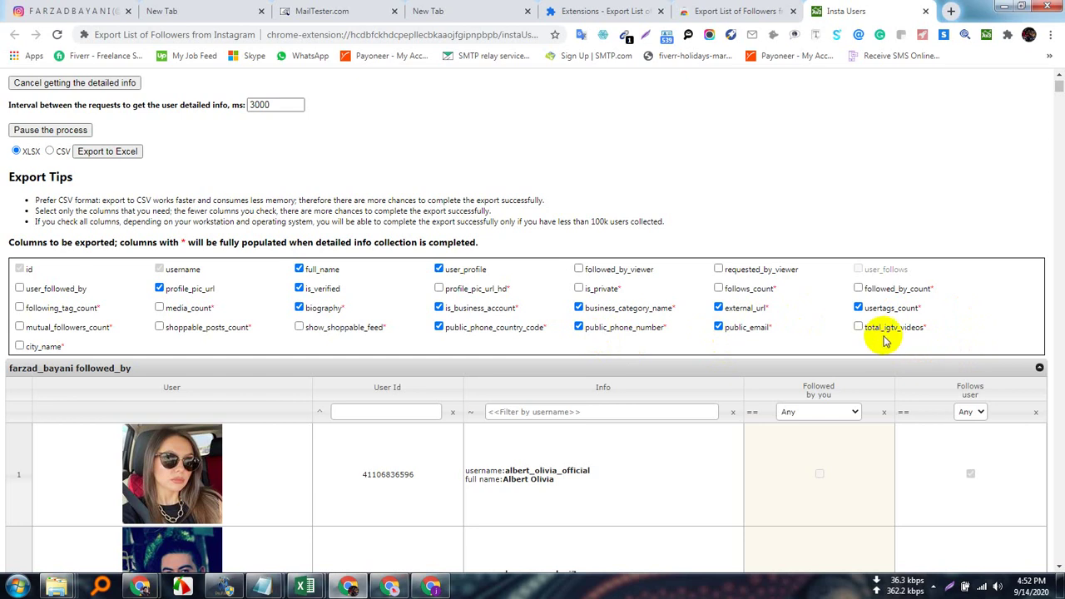
pyautogui.click(19, 345)
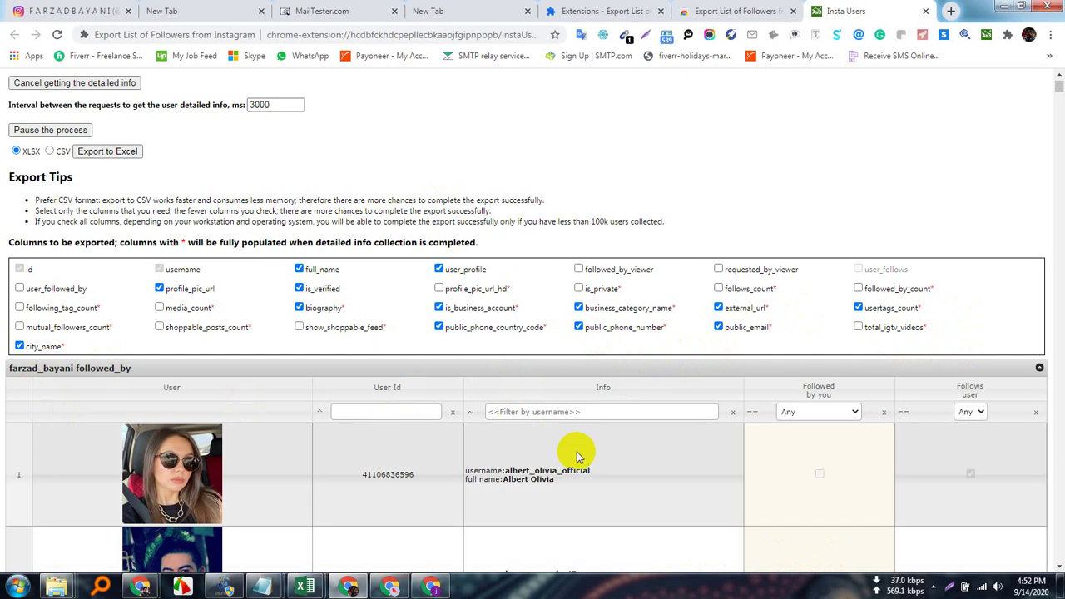
pyautogui.scroll(-2, 574, 452)
pyautogui.scroll(2, 580, 469)
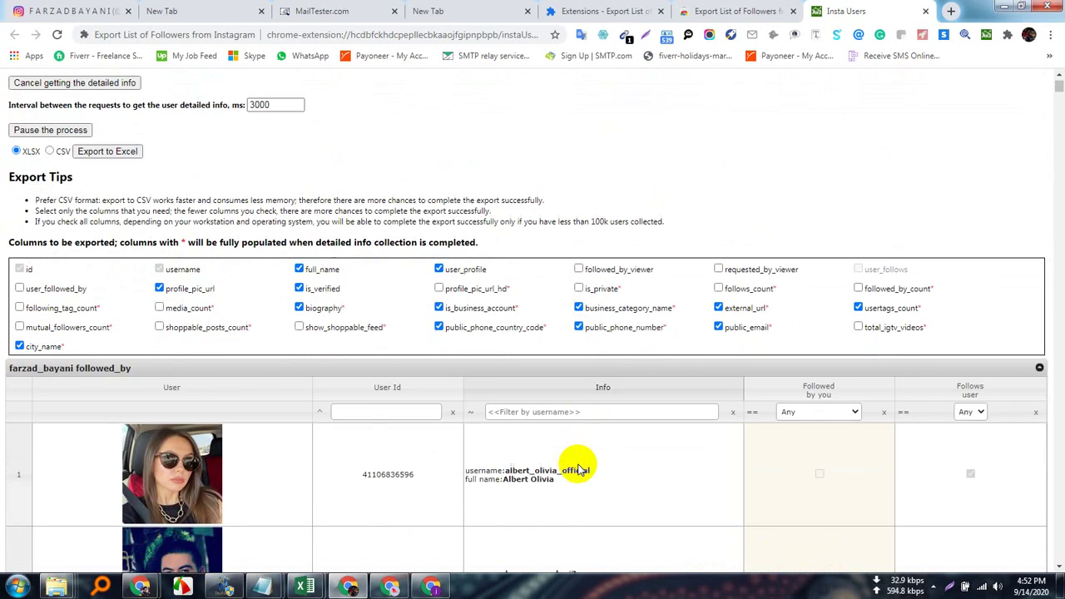
pyautogui.scroll(-12, 238, 518)
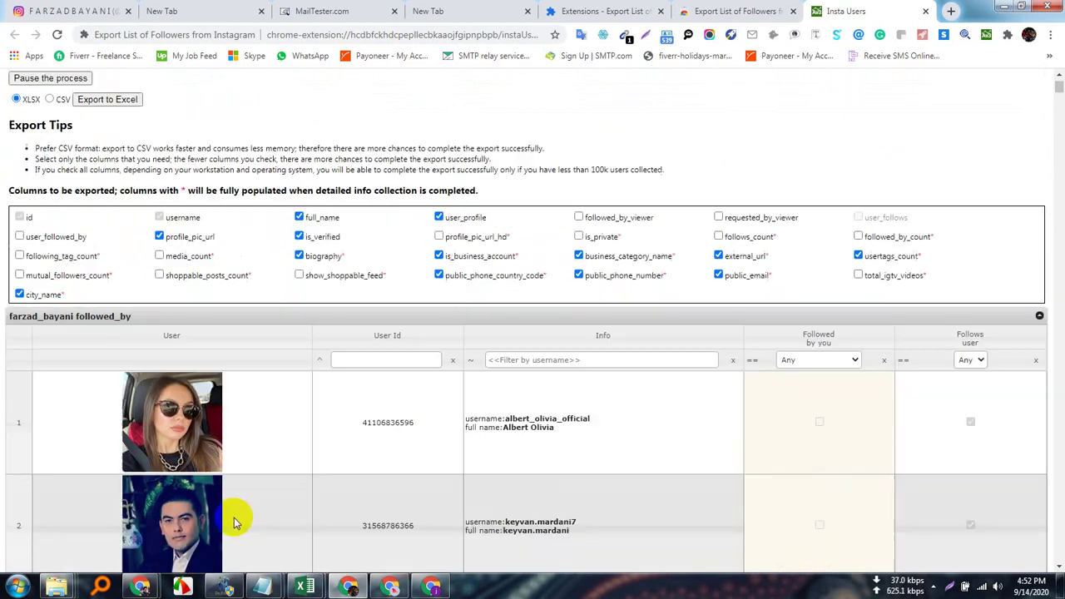
pyautogui.scroll(-15, 287, 504)
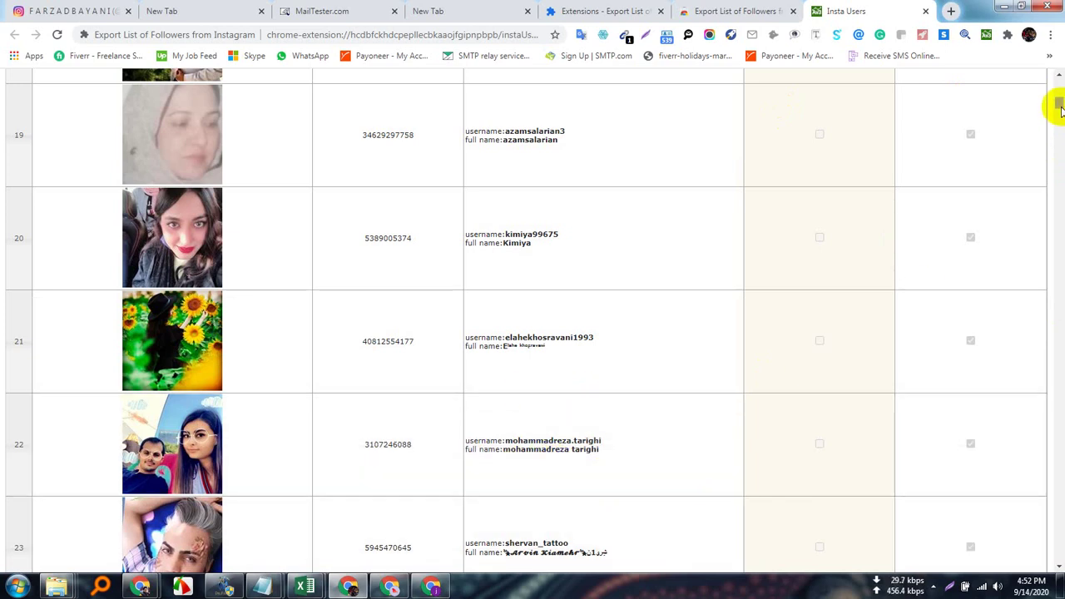
pyautogui.moveTo(1060, 110); pyautogui.dragTo(1061, 147)
pyautogui.moveTo(1060, 523); pyautogui.dragTo(1059, 148)
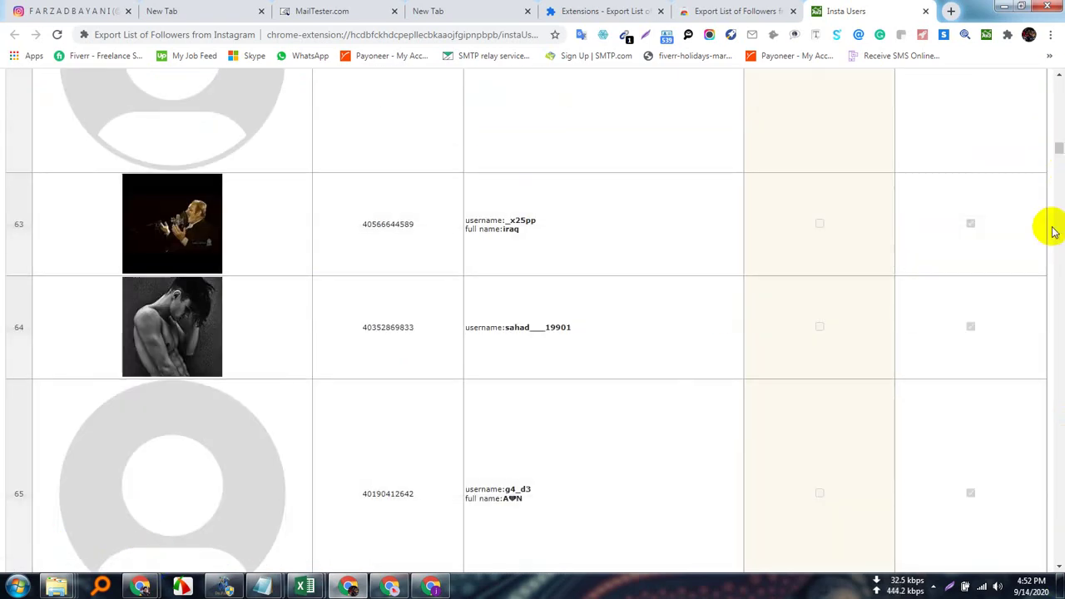
pyautogui.moveTo(1058, 147); pyautogui.dragTo(1053, 80)
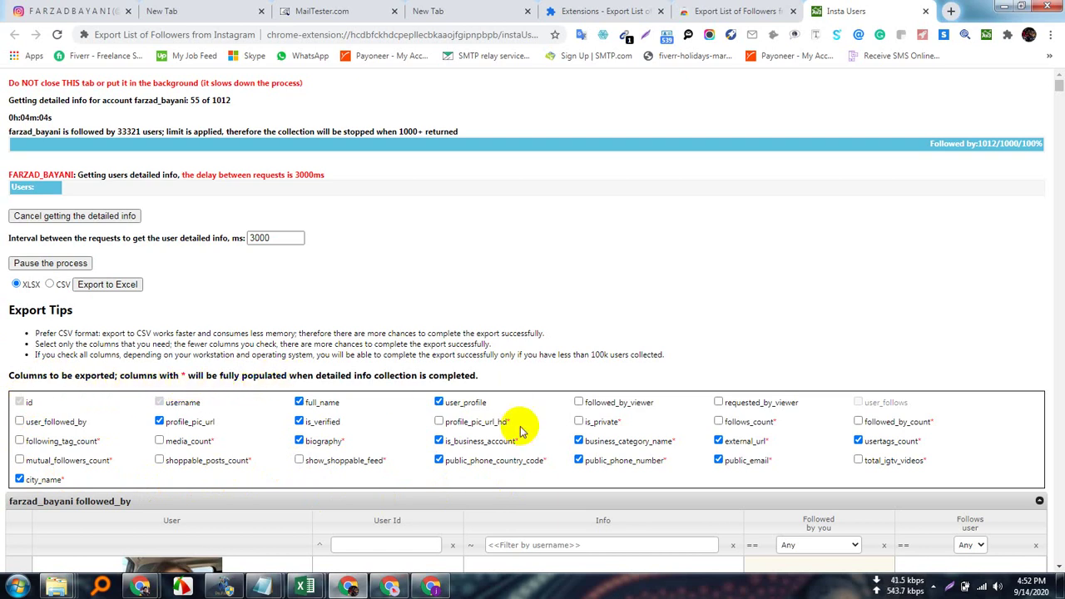
# Export the followers to XLSX and reveal the 543 KB file in Downloads.
pyautogui.scroll(-2, 499, 433)
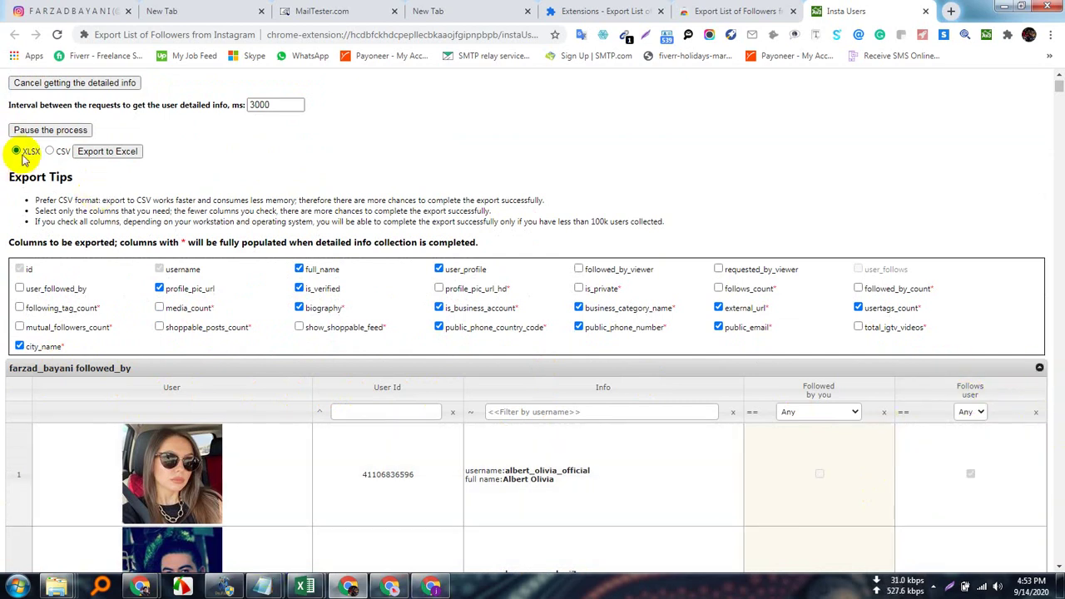
pyautogui.click(123, 155)
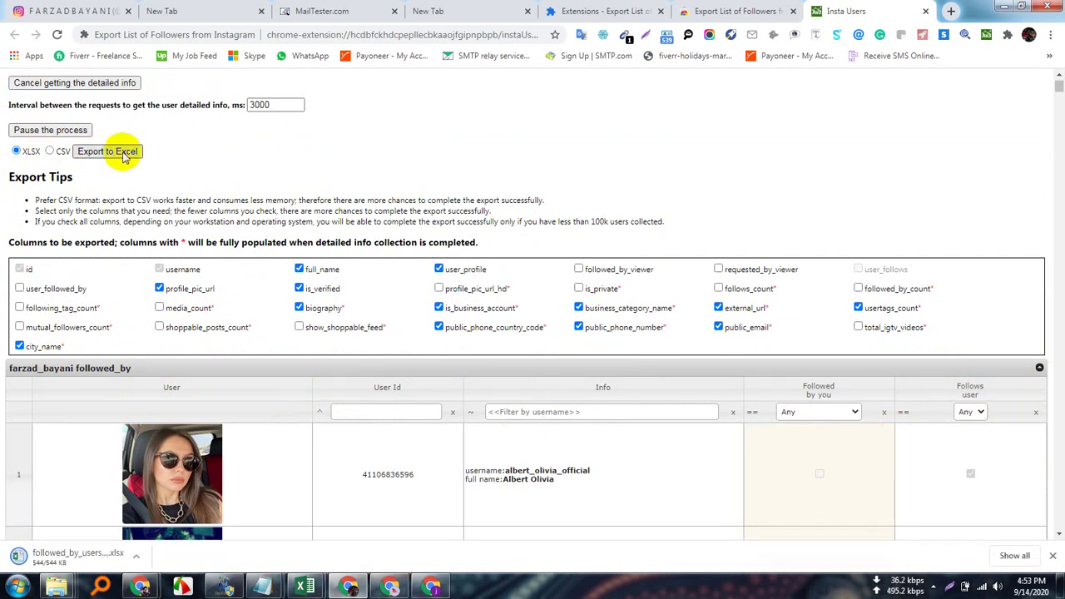
pyautogui.click(139, 558)
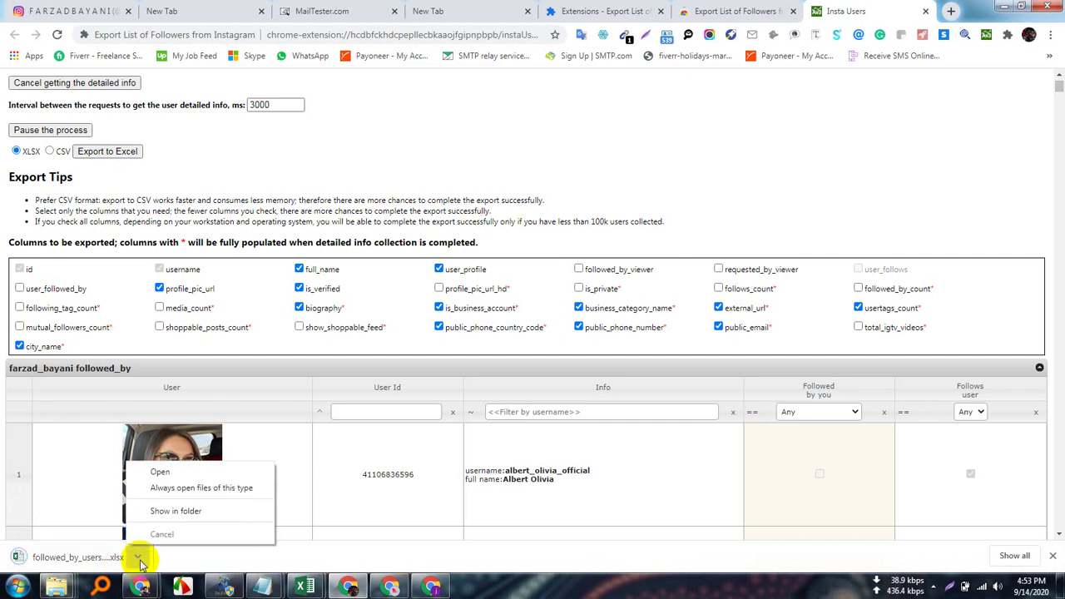
pyautogui.click(176, 511)
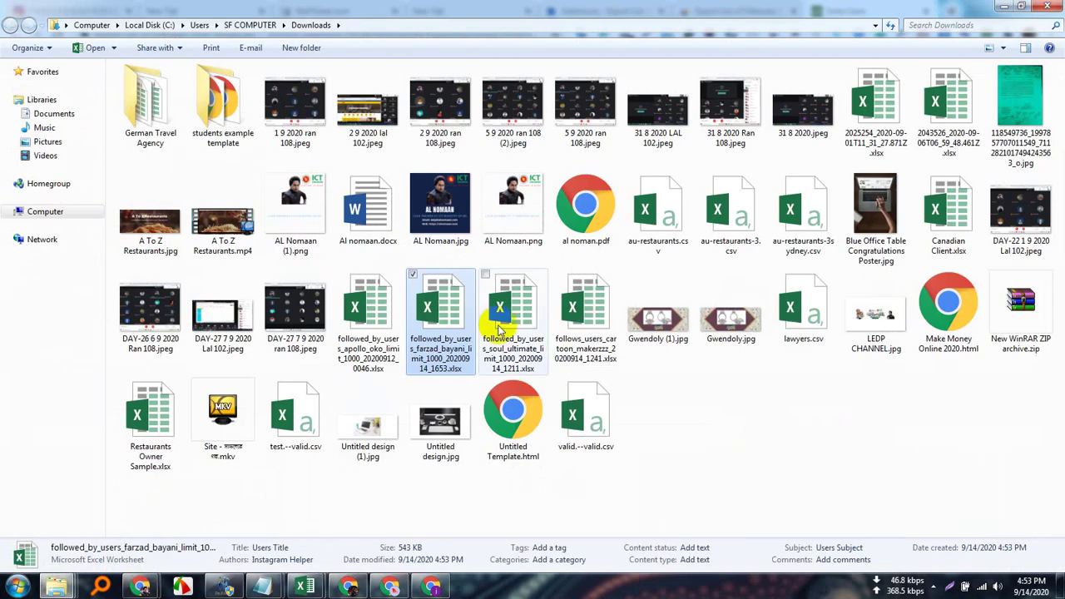
# Open the exported workbook with editing enabled, then widen and centre the id column A.
pyautogui.doubleClick(449, 312)
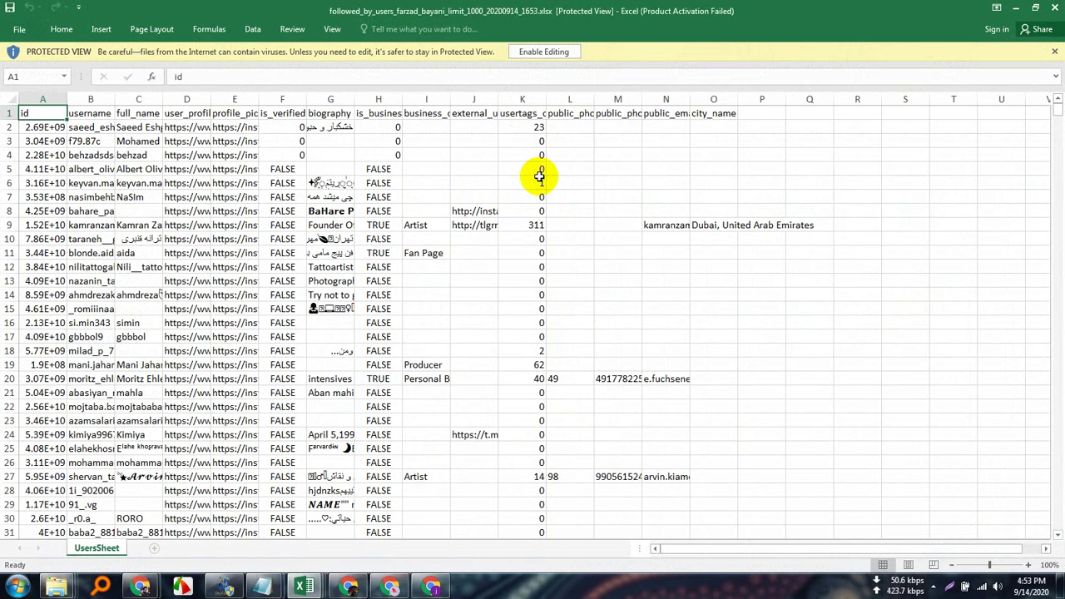
pyautogui.click(563, 52)
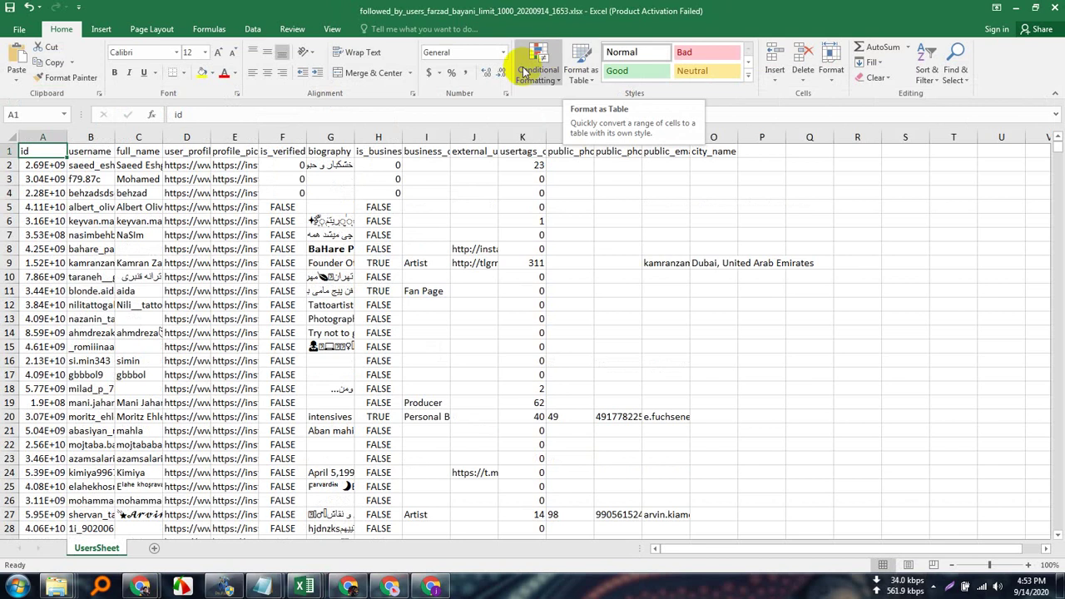
pyautogui.click(48, 137)
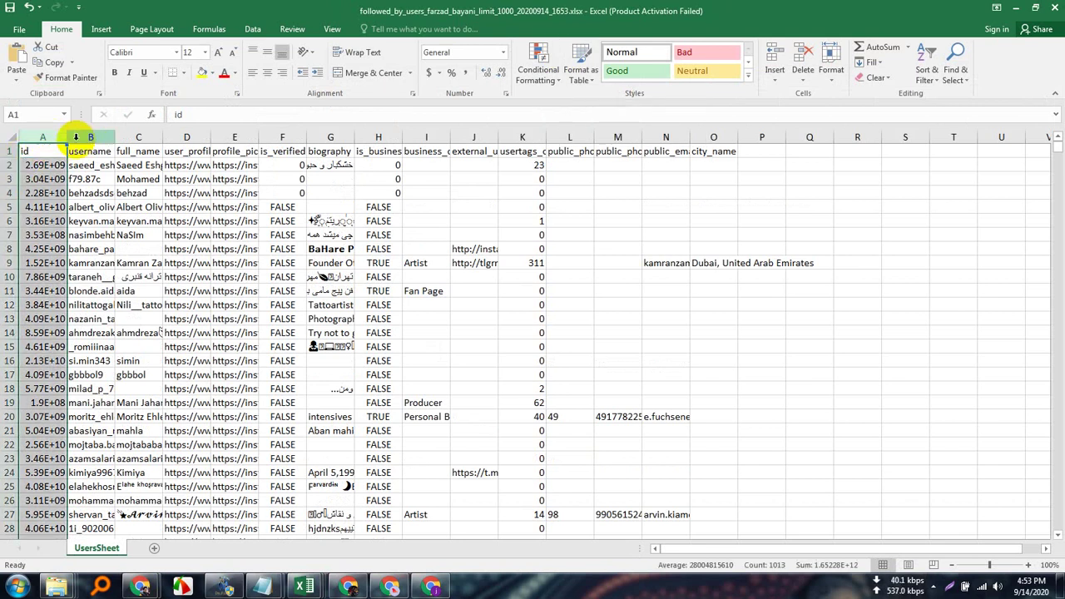
pyautogui.doubleClick(68, 137)
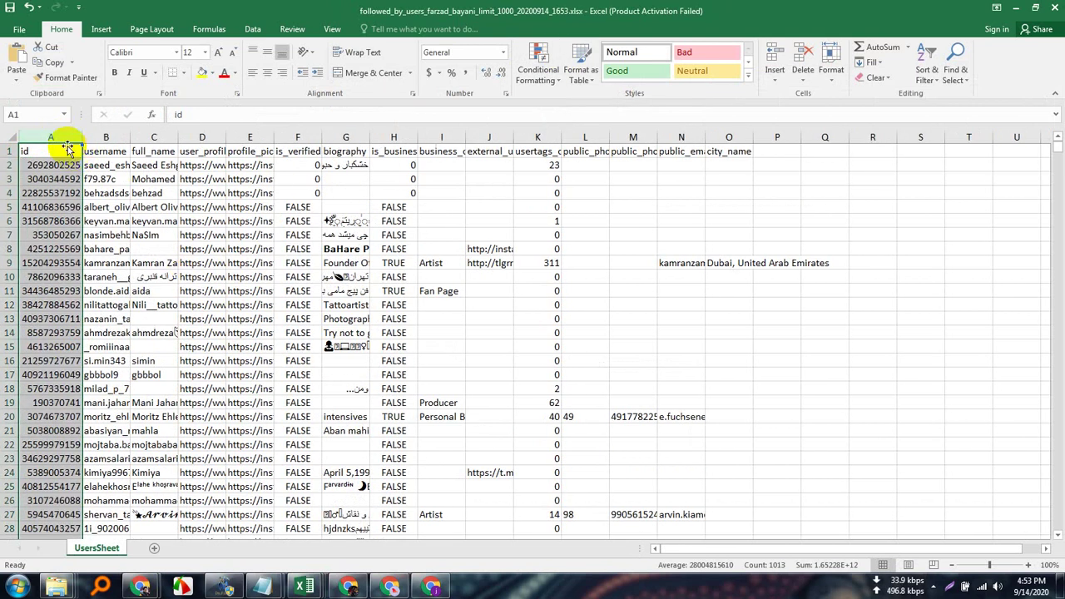
pyautogui.click(268, 72)
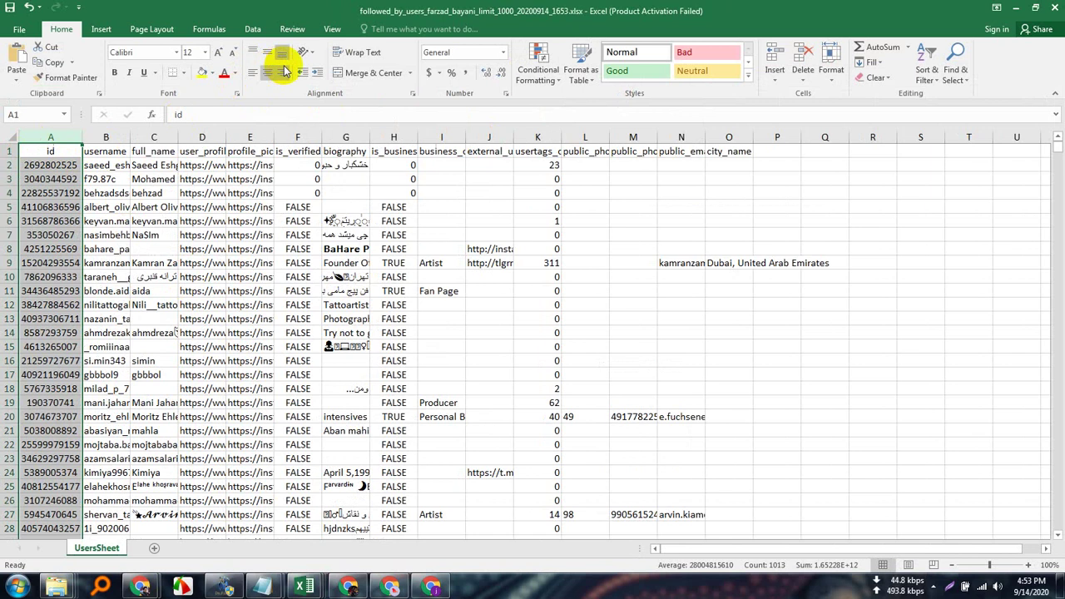
pyautogui.moveTo(82, 138); pyautogui.dragTo(153, 137)
pyautogui.scroll(-11, 132, 444)
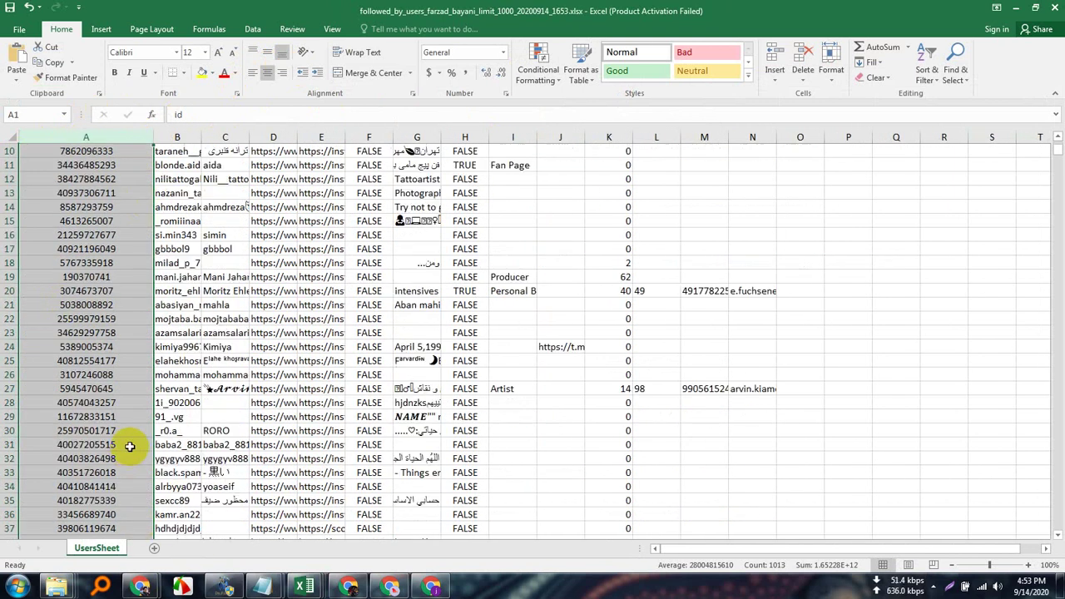
pyautogui.scroll(3, 134, 444)
pyautogui.scroll(8, 86, 449)
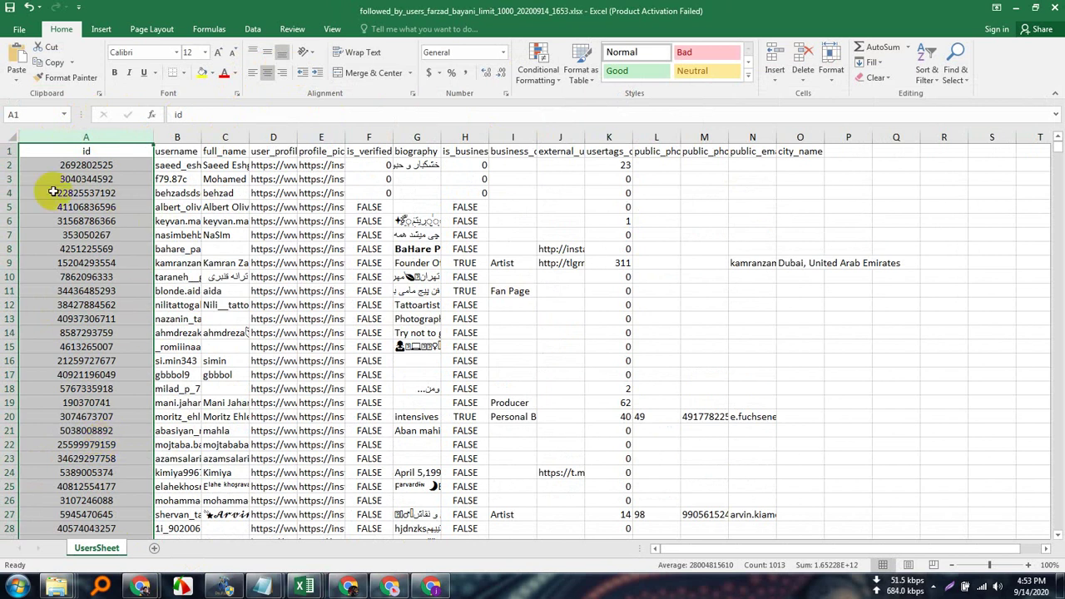
pyautogui.moveTo(112, 165); pyautogui.dragTo(86, 333)
pyautogui.scroll(2, 111, 472)
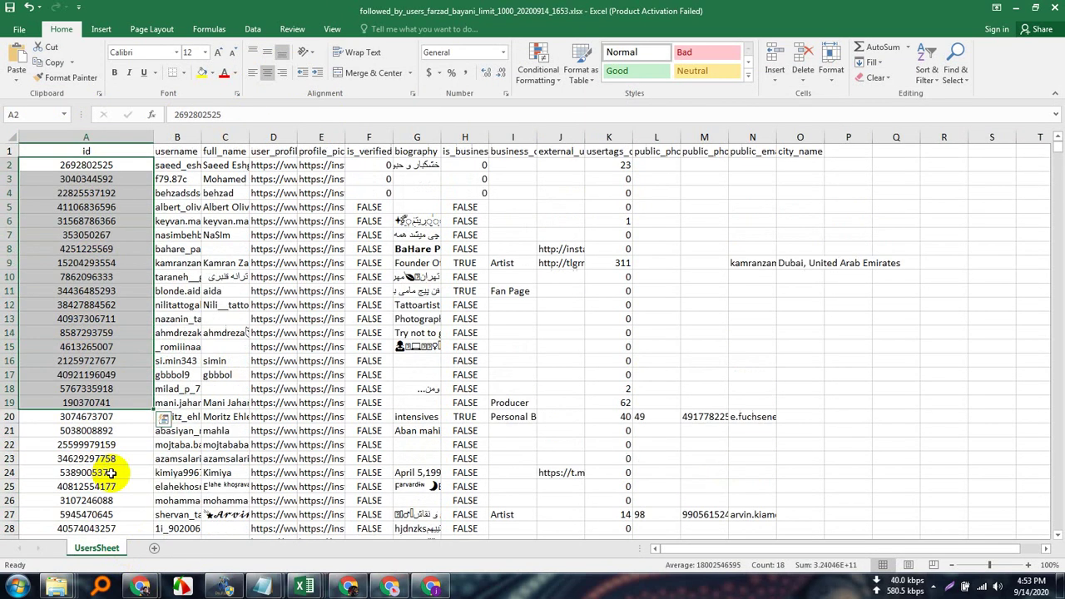
# Widen and centre the username and full_name columns, and resize columns D and E.
pyautogui.click(193, 137)
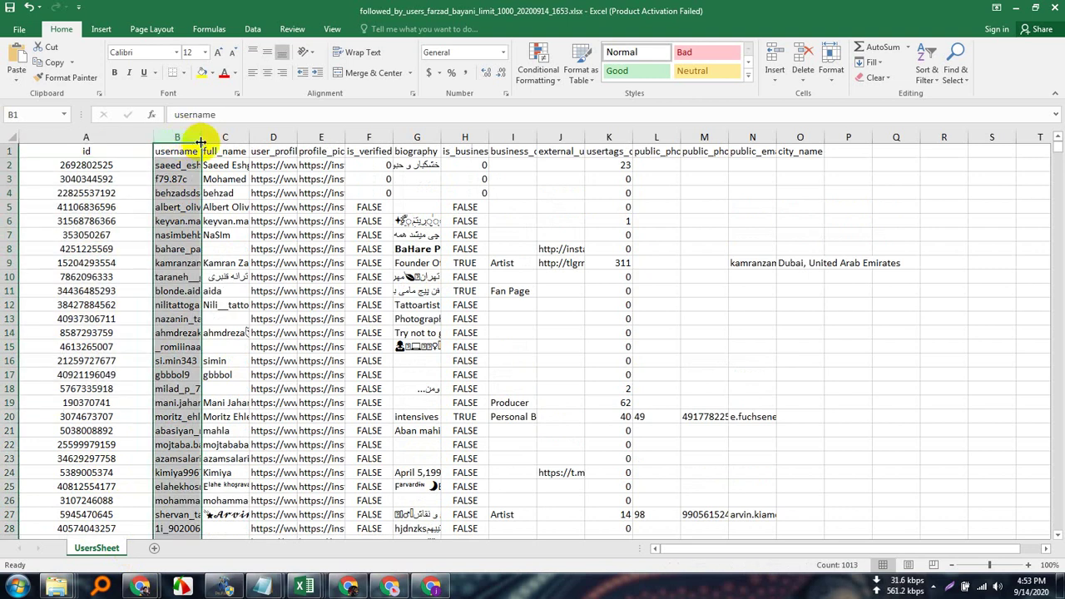
pyautogui.doubleClick(200, 138)
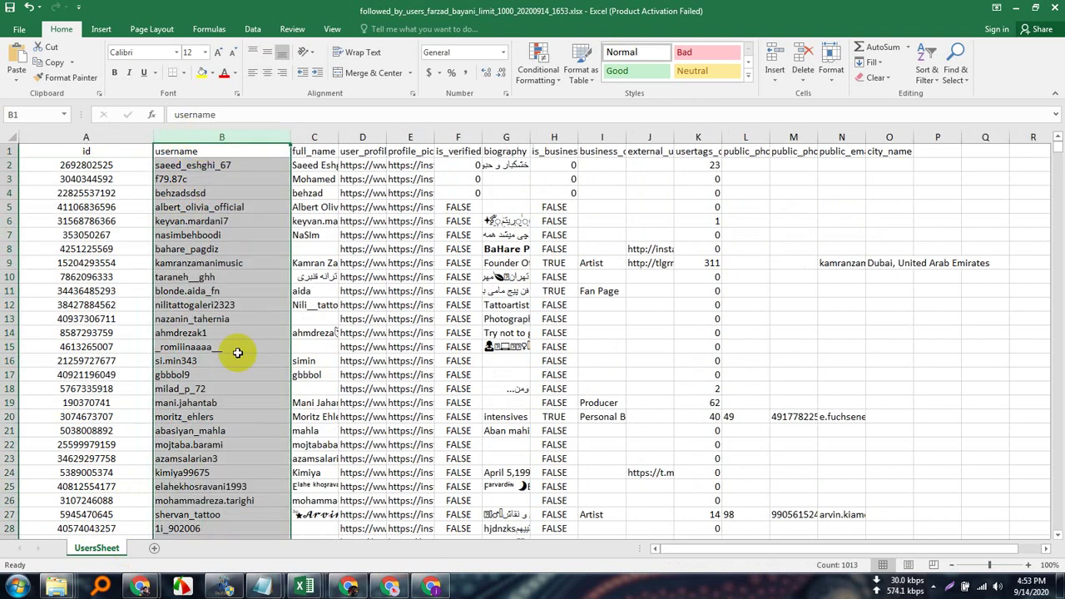
pyautogui.click(267, 76)
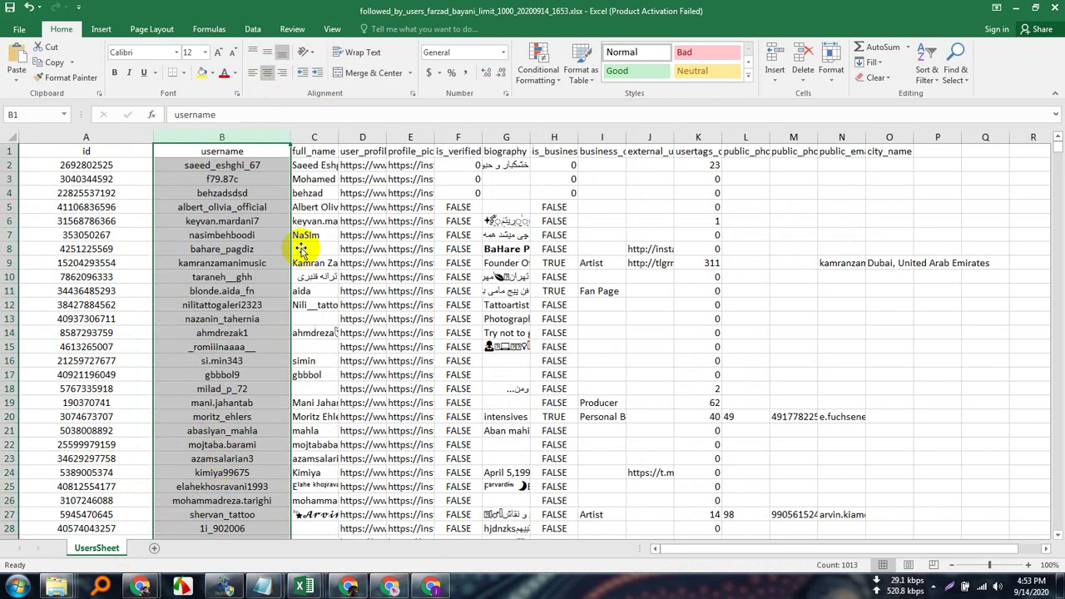
pyautogui.click(329, 137)
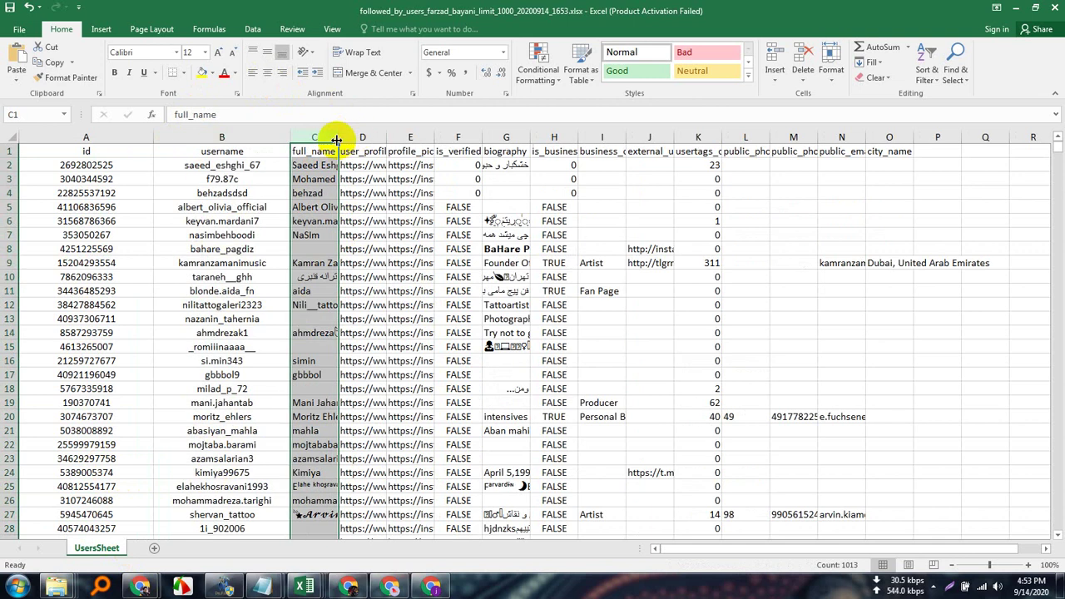
pyautogui.doubleClick(337, 137)
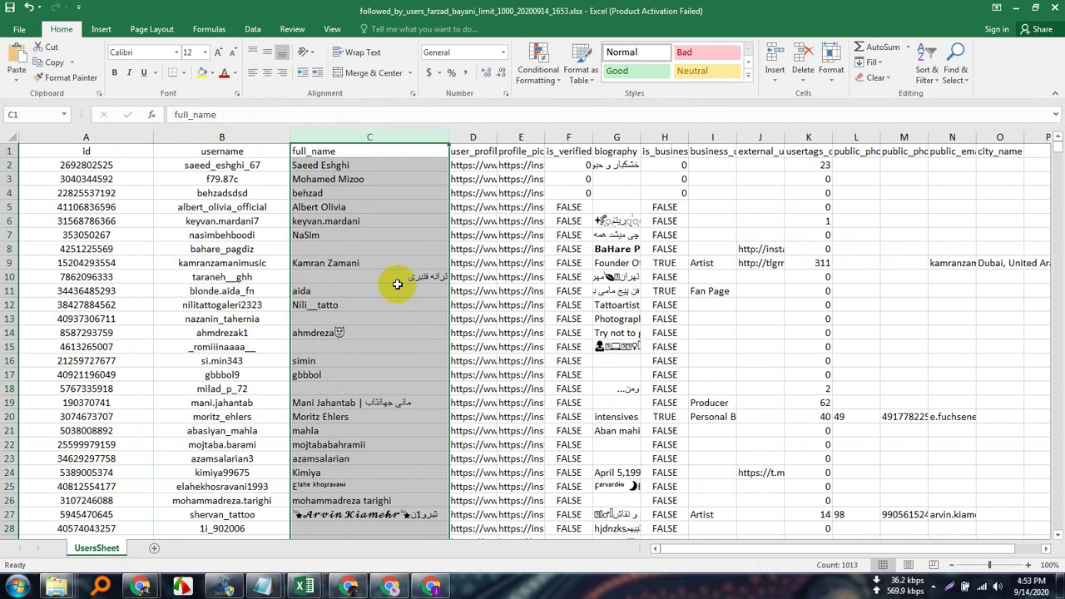
pyautogui.click(267, 77)
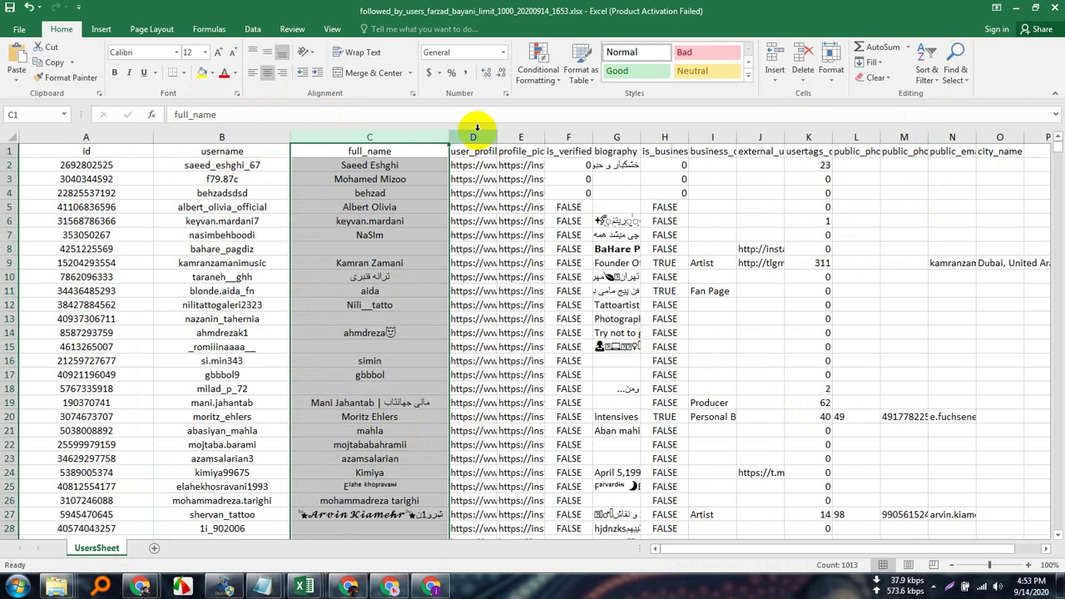
pyautogui.moveTo(450, 136); pyautogui.dragTo(559, 137)
pyautogui.click(426, 136)
pyautogui.click(587, 137)
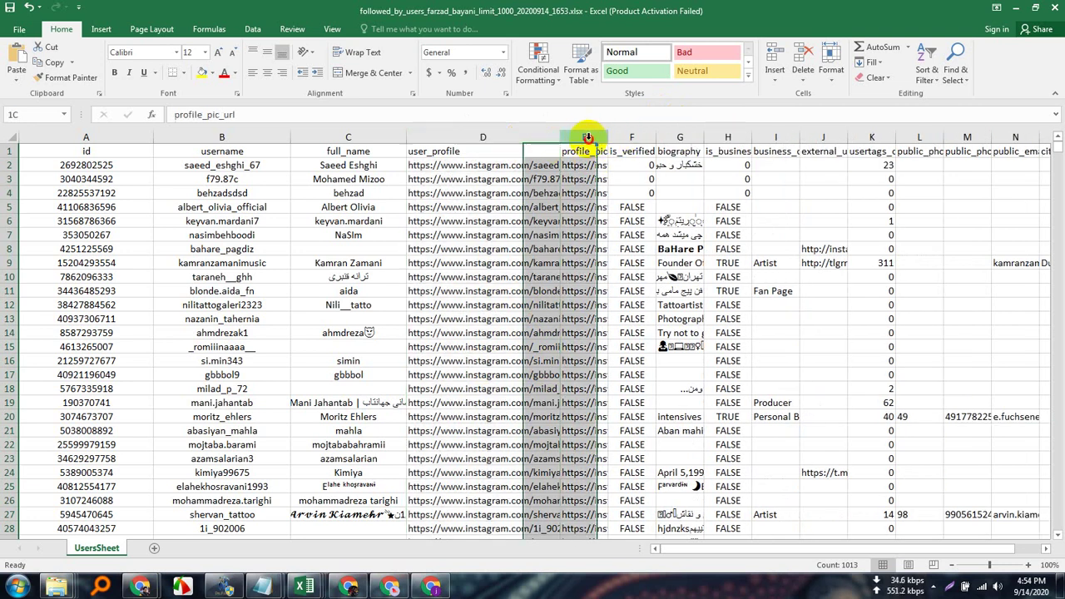
pyautogui.doubleClick(605, 143)
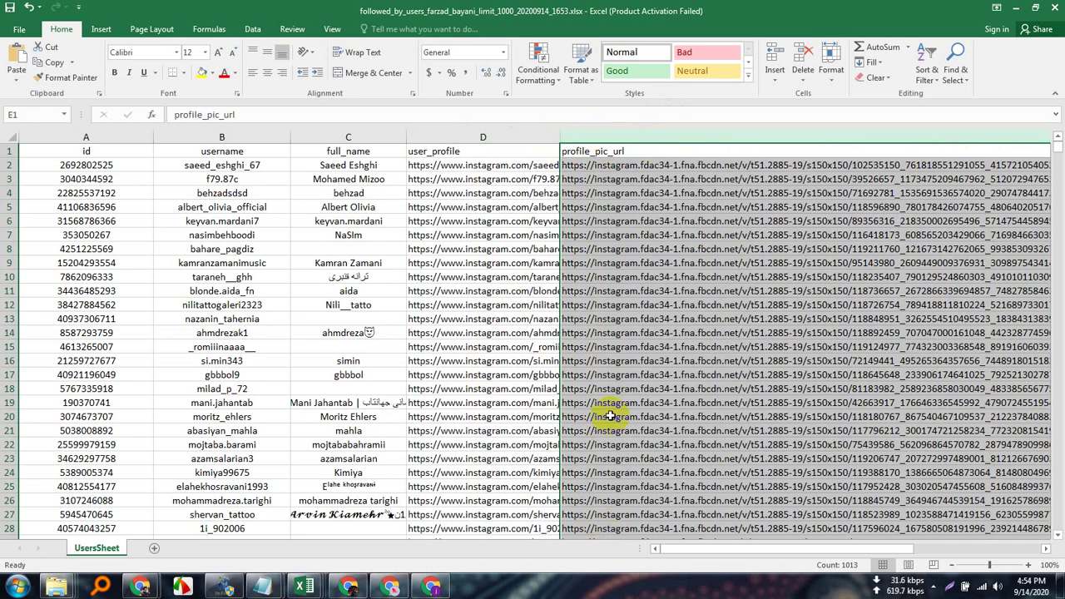
pyautogui.hscroll(3, 610, 416)
pyautogui.hotkey('ctrl', 'z')
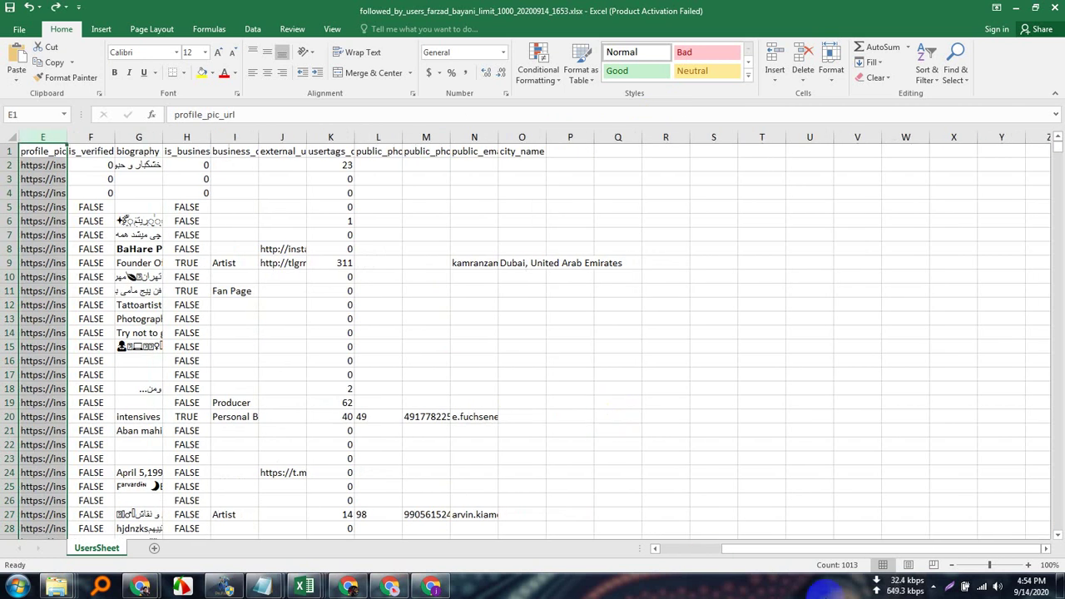
# Widen columns F through I: is_verified, biography and business_category_name.
pyautogui.click(93, 138)
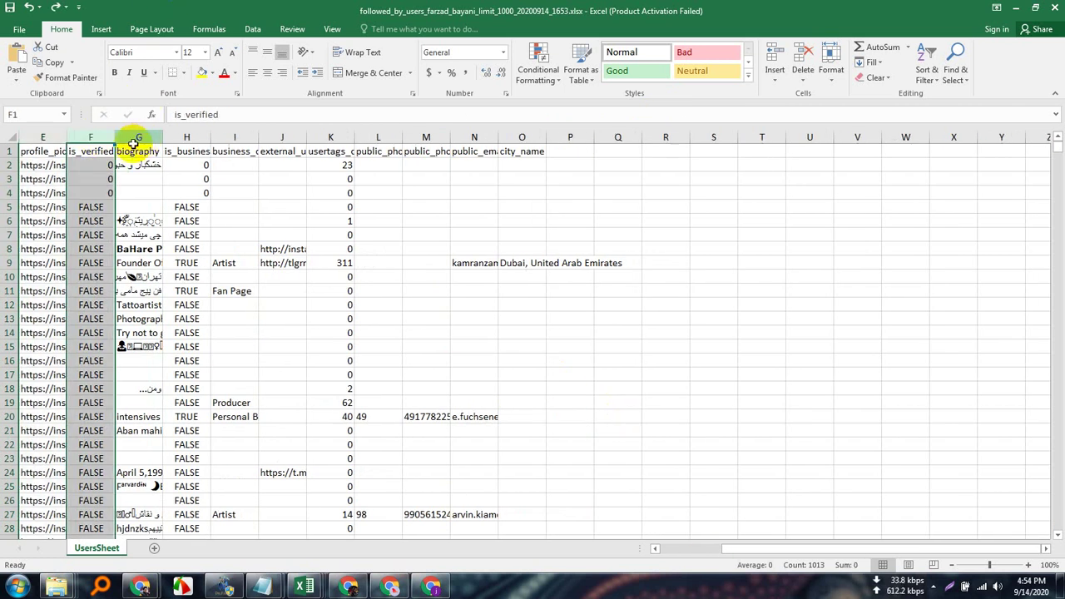
pyautogui.doubleClick(115, 137)
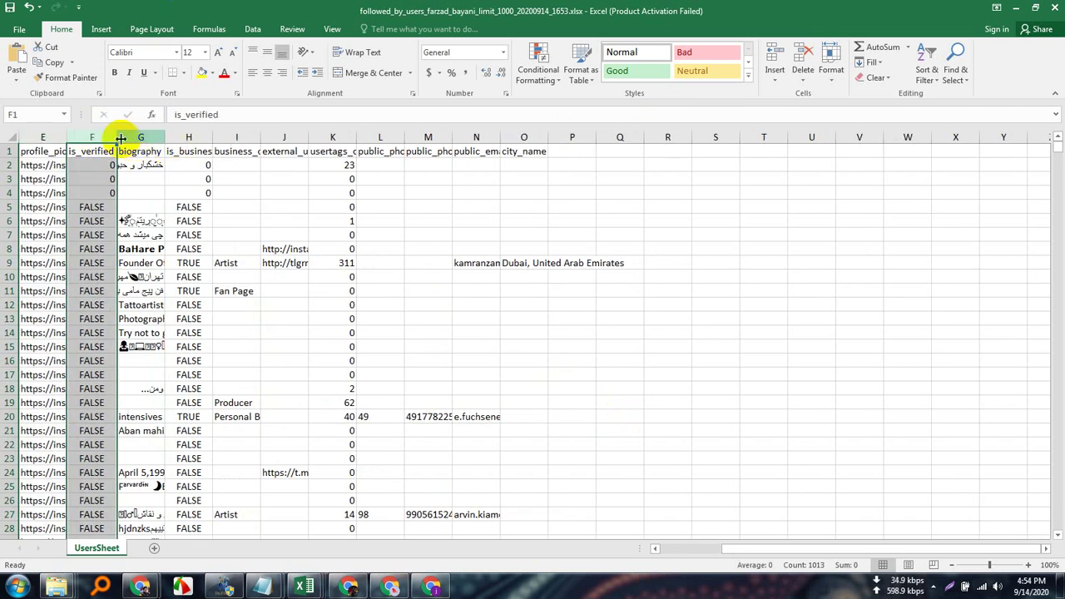
pyautogui.moveTo(117, 137); pyautogui.dragTo(423, 138)
pyautogui.click(237, 136)
pyautogui.click(348, 137)
pyautogui.click(453, 138)
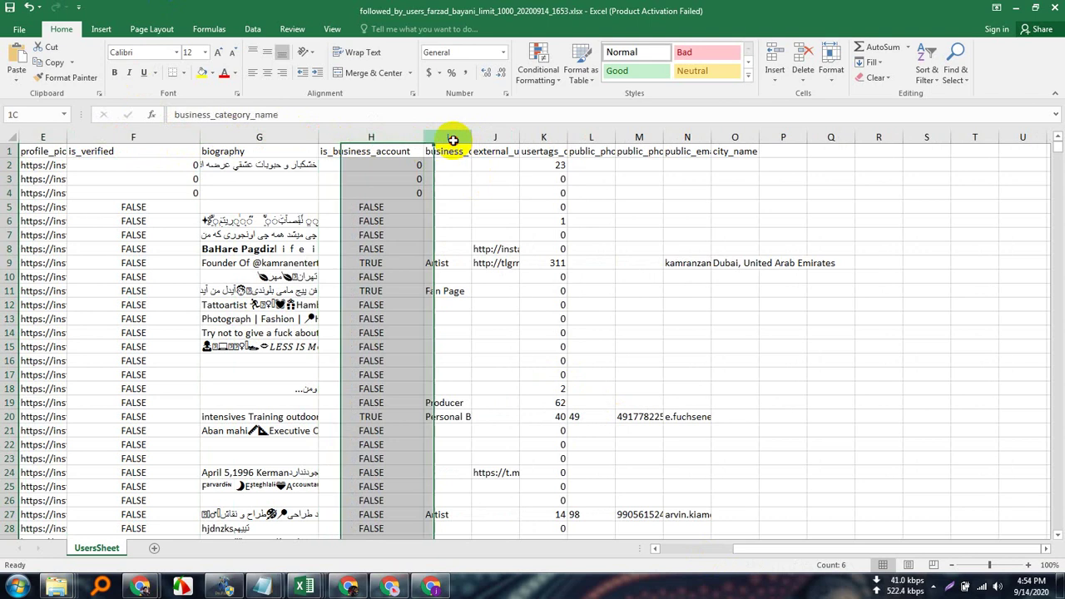
pyautogui.moveTo(469, 139); pyautogui.dragTo(507, 140)
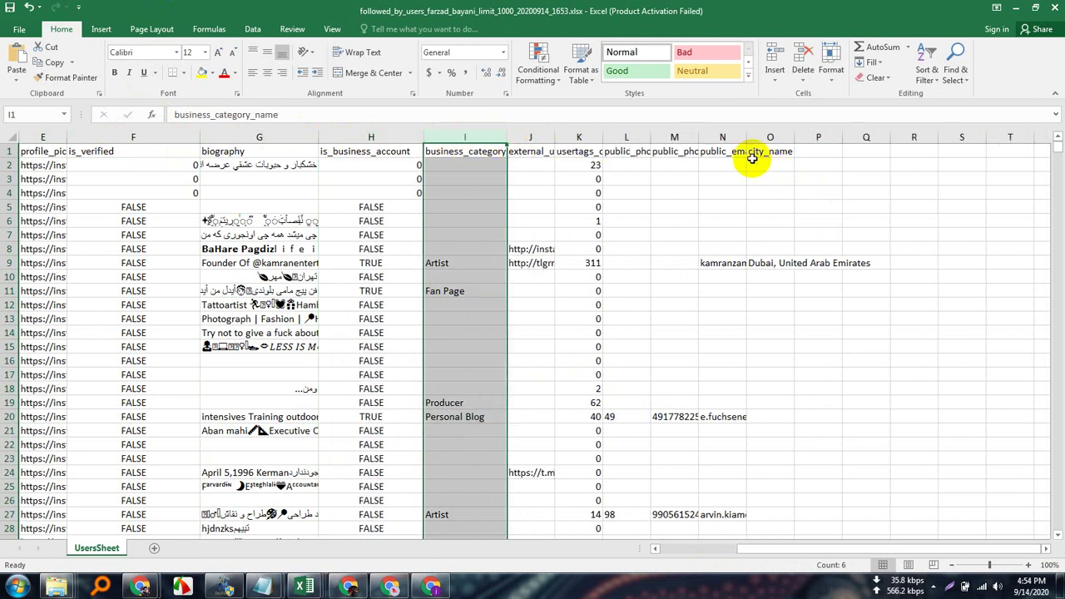
# Widen and centre the public_email column N, then scroll through the sheet.
pyautogui.click(720, 136)
pyautogui.doubleClick(745, 136)
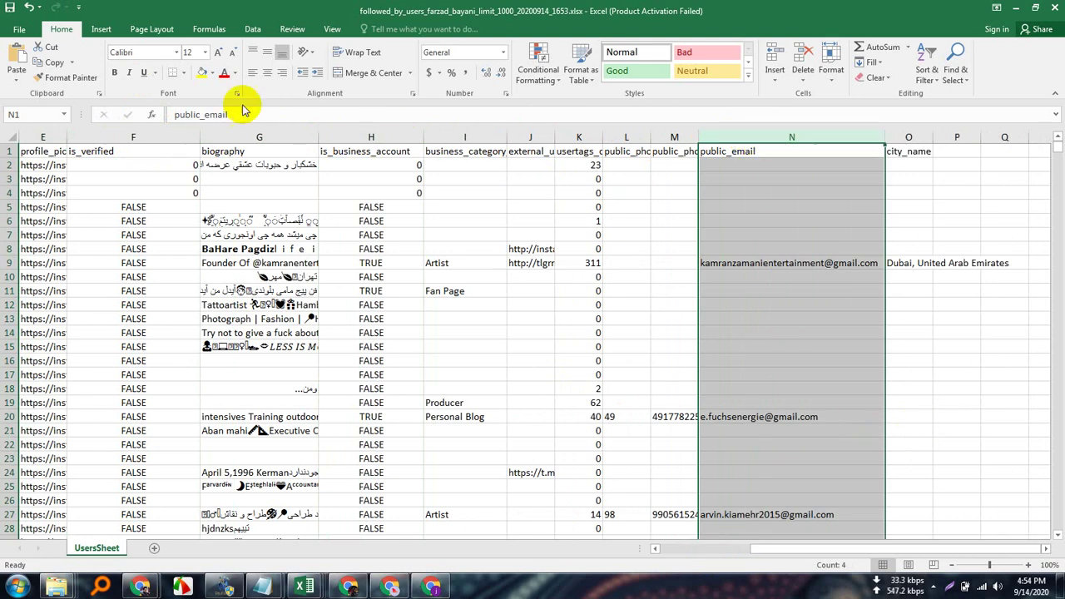
pyautogui.click(267, 72)
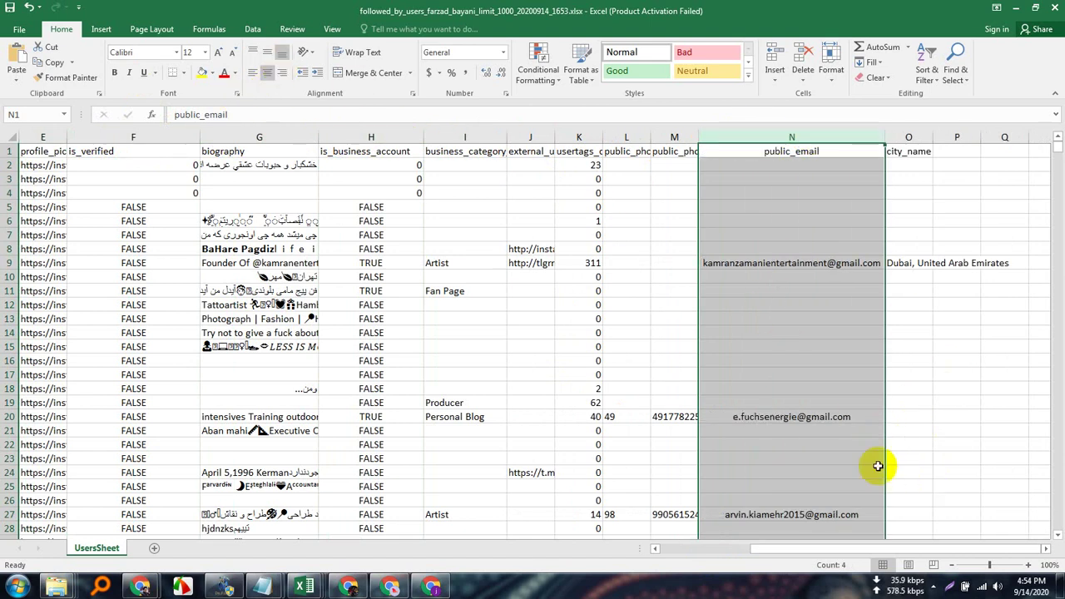
pyautogui.scroll(-11, 817, 458)
pyautogui.scroll(-10, 820, 461)
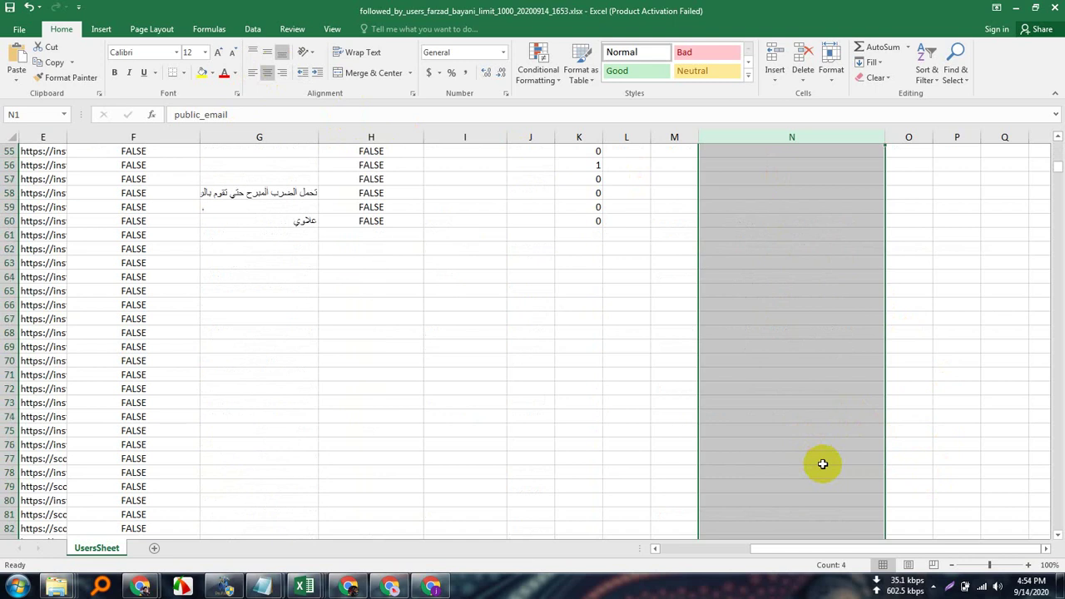
pyautogui.scroll(-20, 822, 468)
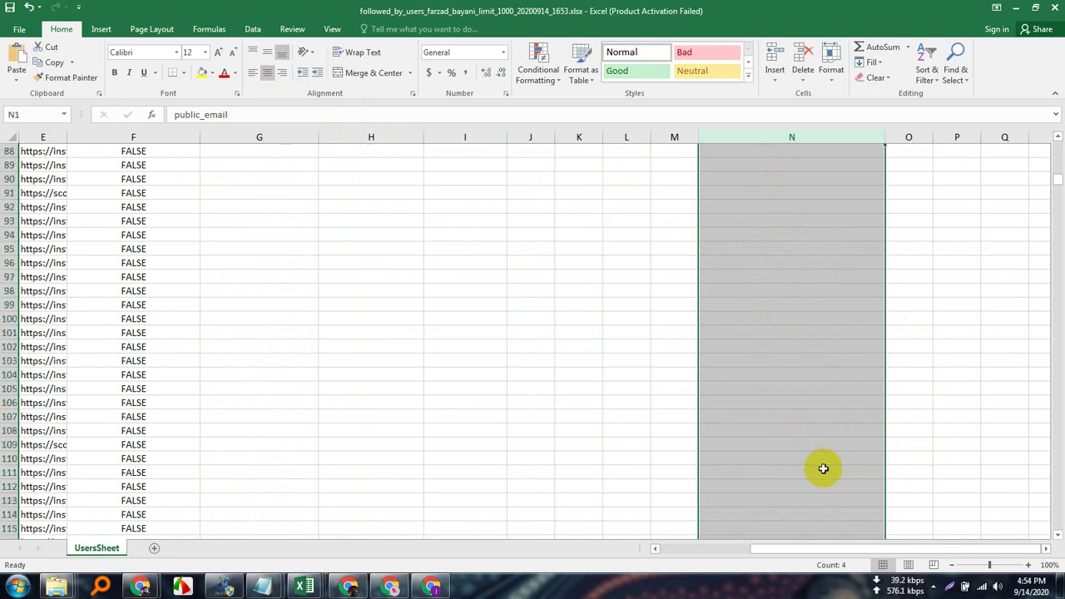
pyautogui.scroll(-20, 824, 473)
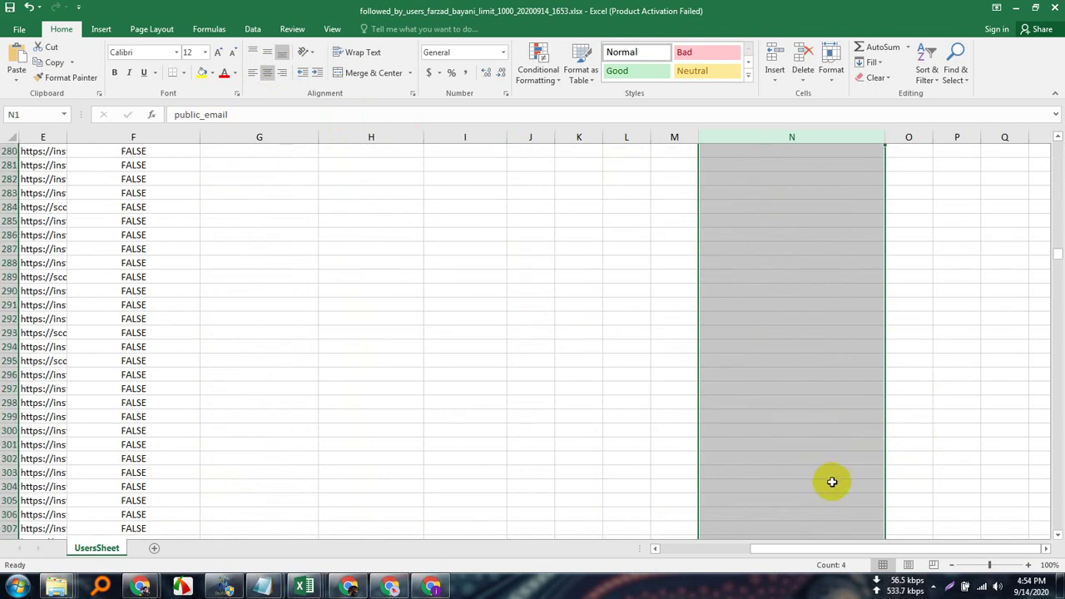
pyautogui.click(1059, 275)
pyautogui.moveTo(1059, 275); pyautogui.dragTo(1055, 135)
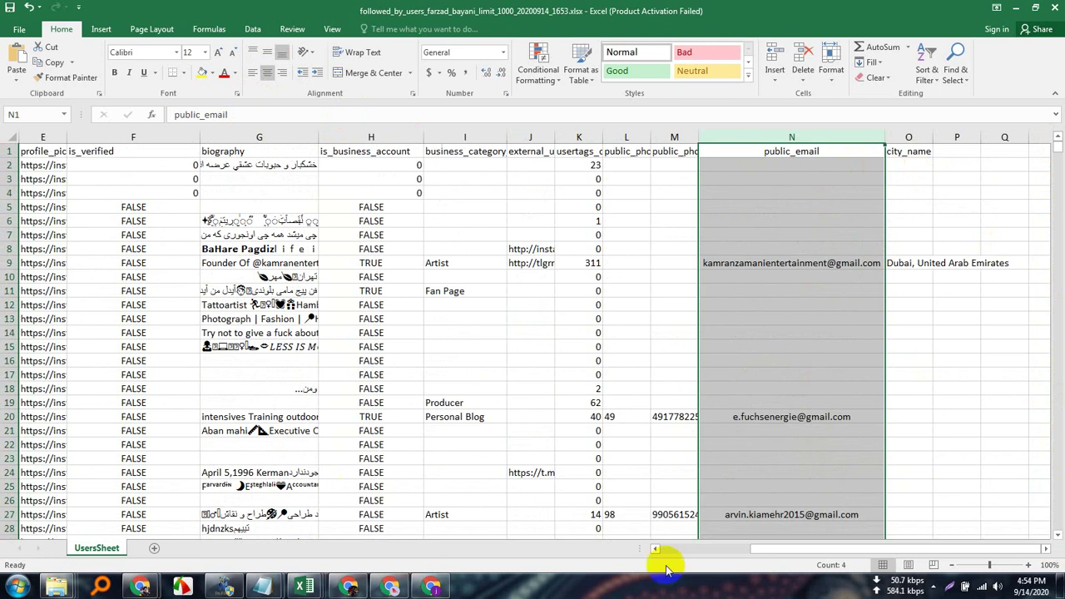
pyautogui.moveTo(779, 548); pyautogui.dragTo(682, 574)
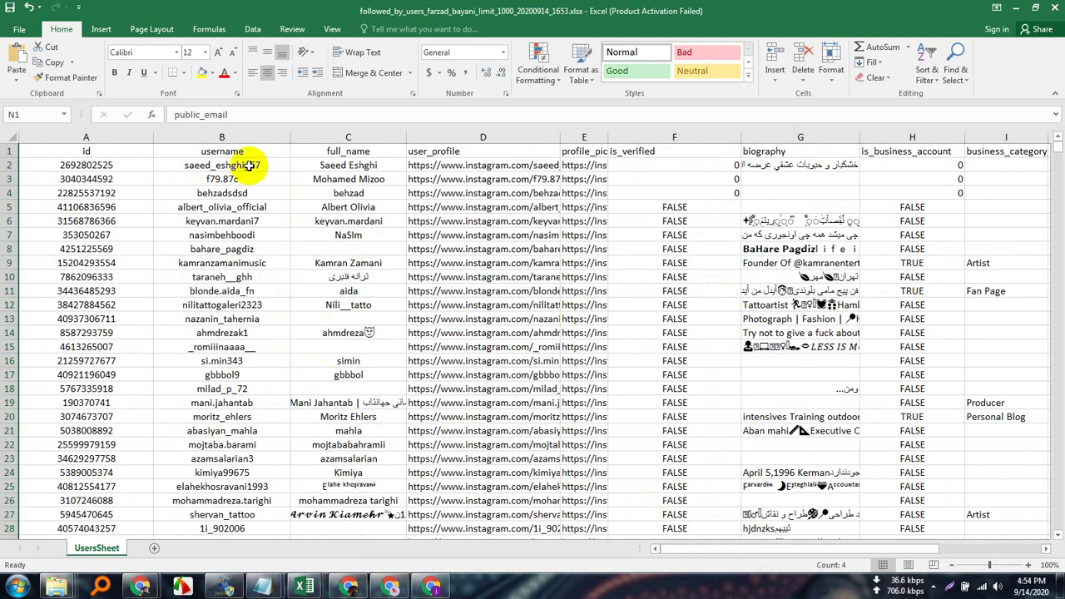
# Copy the usernames in B2:B50 of the follower sheet.
pyautogui.moveTo(250, 166); pyautogui.dragTo(236, 487)
pyautogui.rightClick(208, 221)
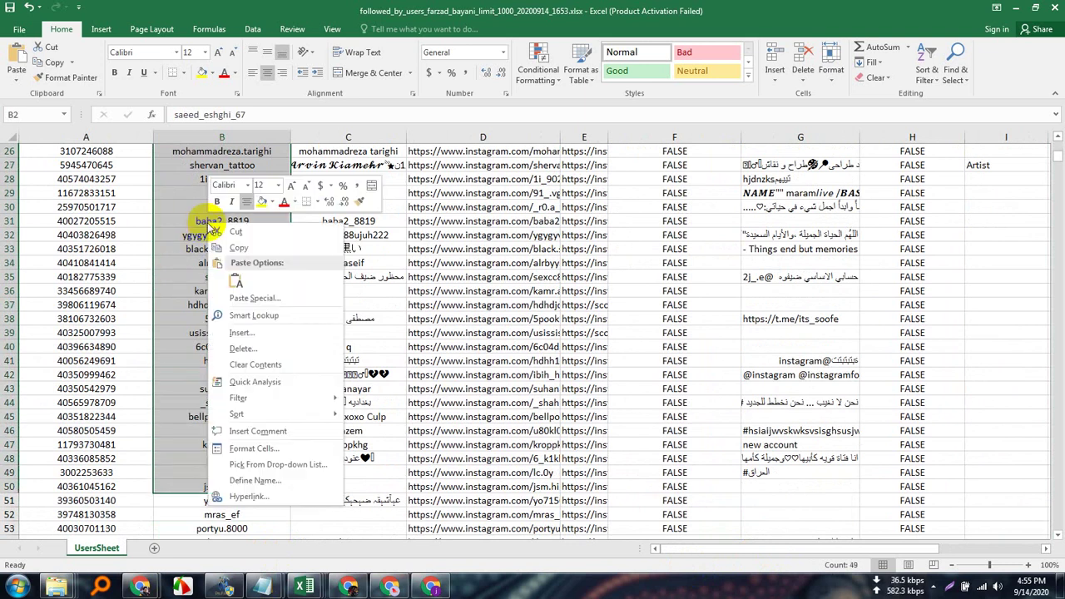
pyautogui.click(240, 249)
# Bring forward the practice.job folder on New Volume (N:) holding three CSV files.
pyautogui.scroll(8, 278, 280)
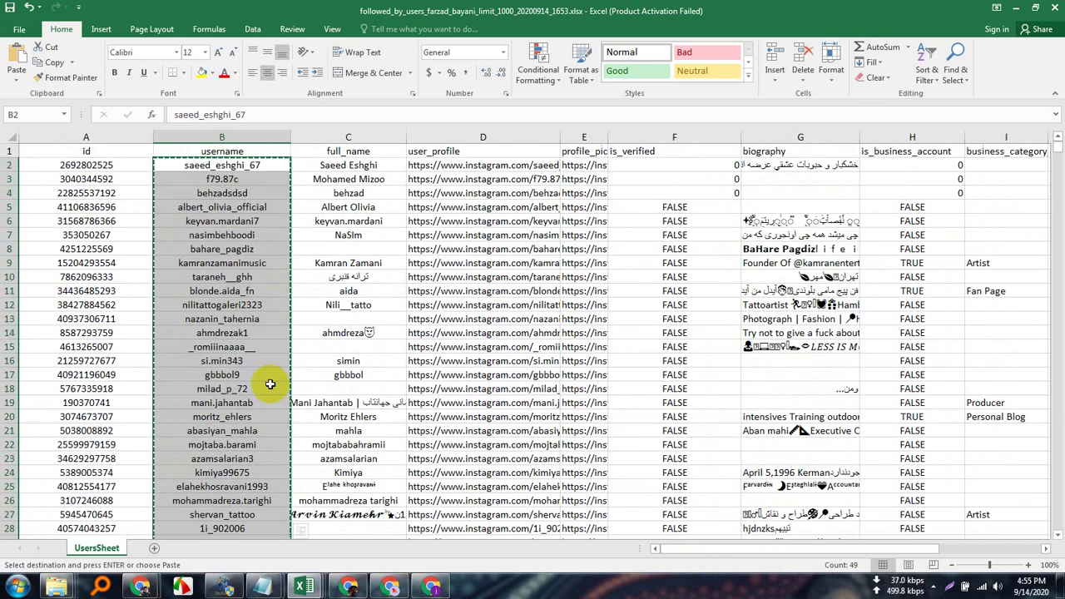
pyautogui.scroll(-7, 270, 384)
pyautogui.scroll(-7, 271, 383)
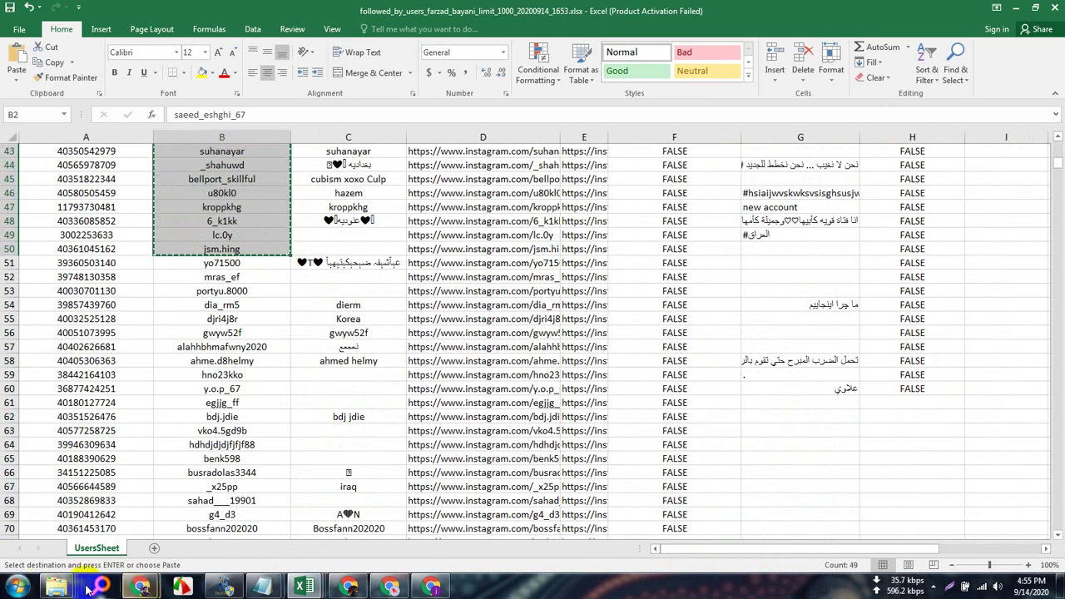
pyautogui.moveTo(57, 589)
pyautogui.click(78, 435)
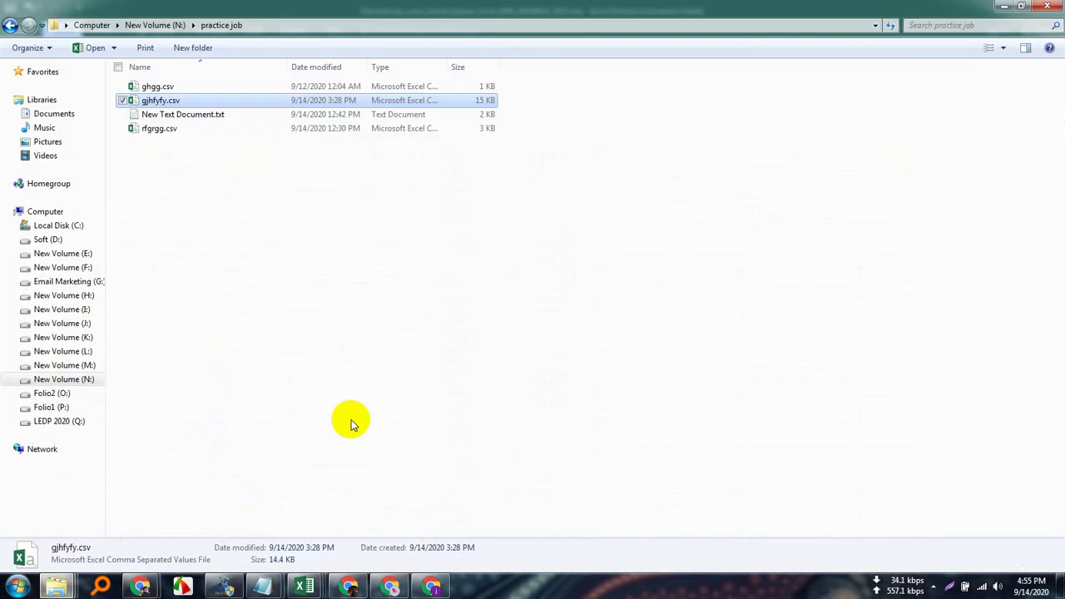
# Open New Text Document.txt from the practice.job folder in Notepad.
pyautogui.click(292, 252)
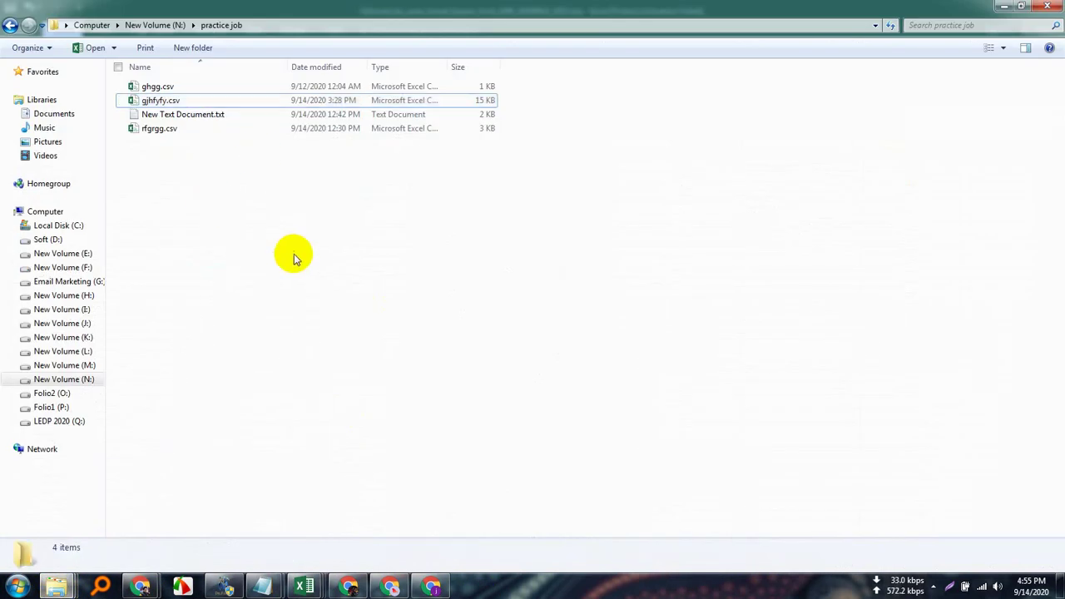
pyautogui.doubleClick(219, 114)
pyautogui.click(443, 75)
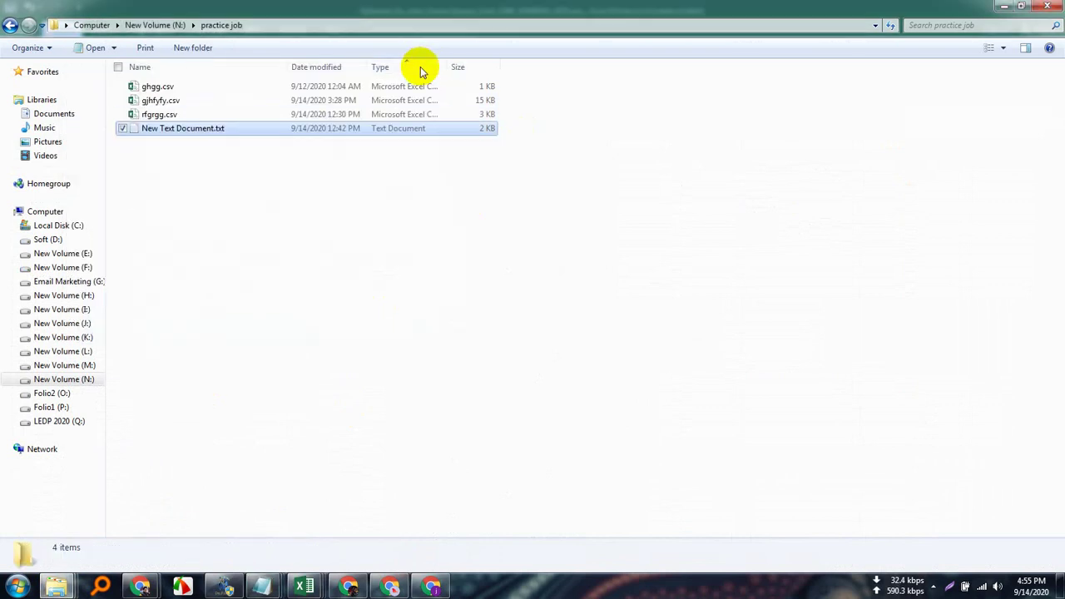
pyautogui.doubleClick(223, 129)
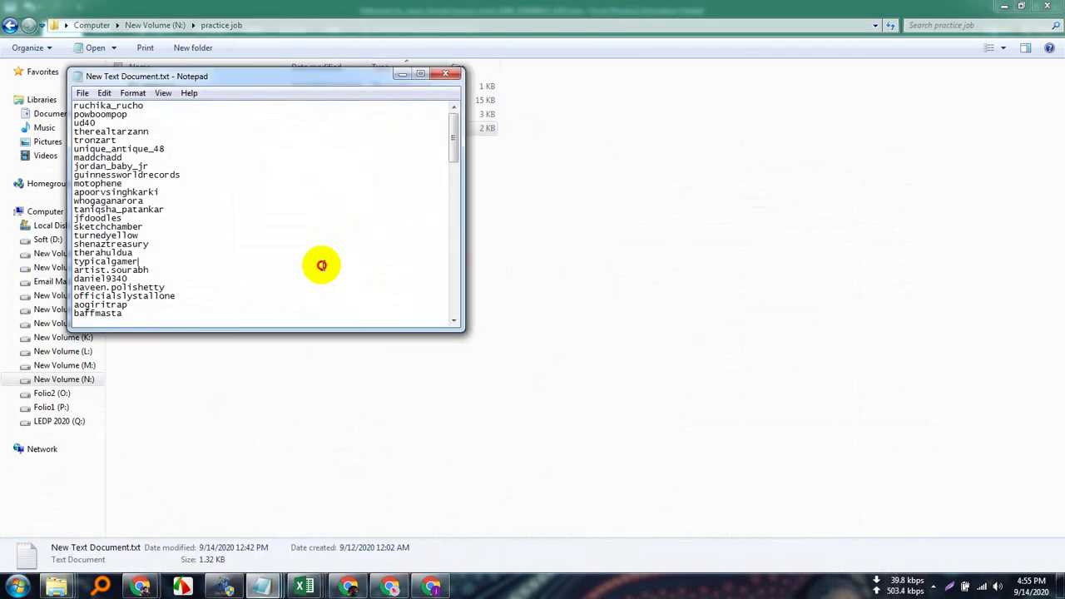
# Replace the file's old names with the copied usernames and save it.
pyautogui.hotkey('ctrl', 'a')
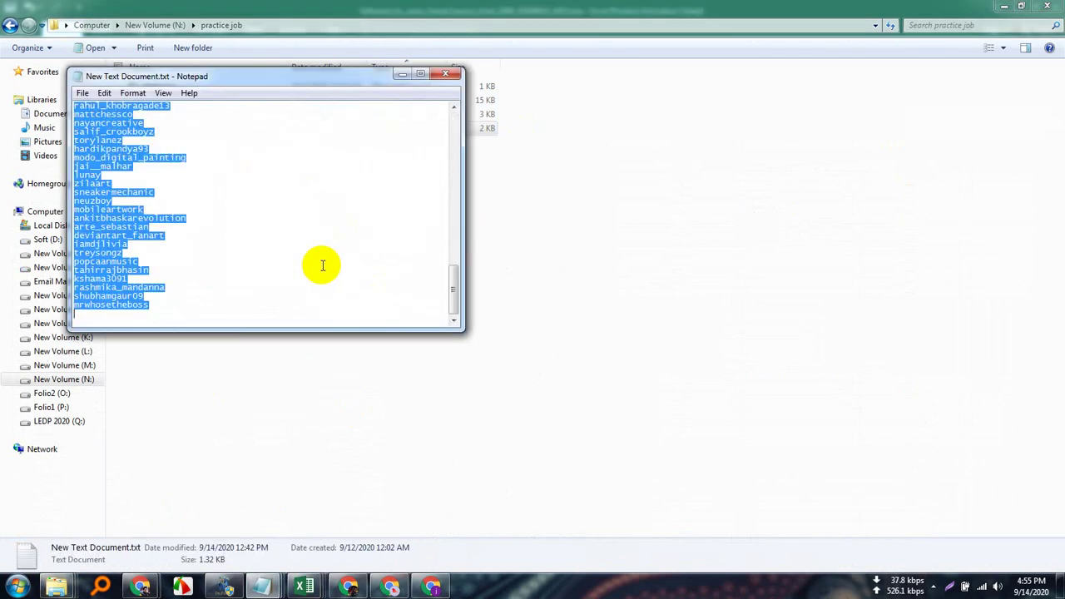
pyautogui.press('Delete')
pyautogui.hotkey('ctrl', 'v')
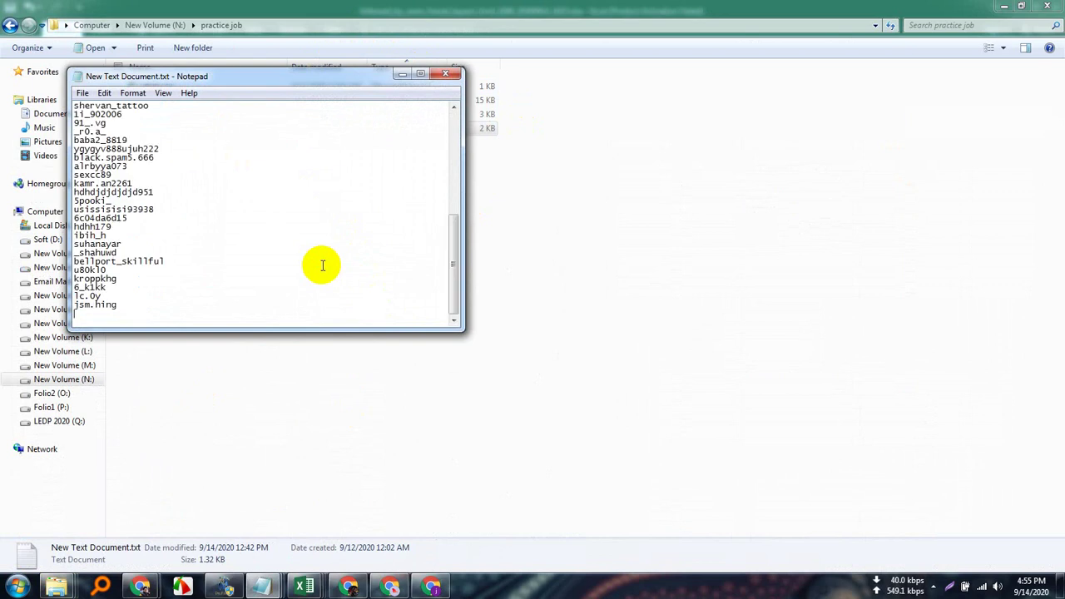
pyautogui.scroll(10, 275, 241)
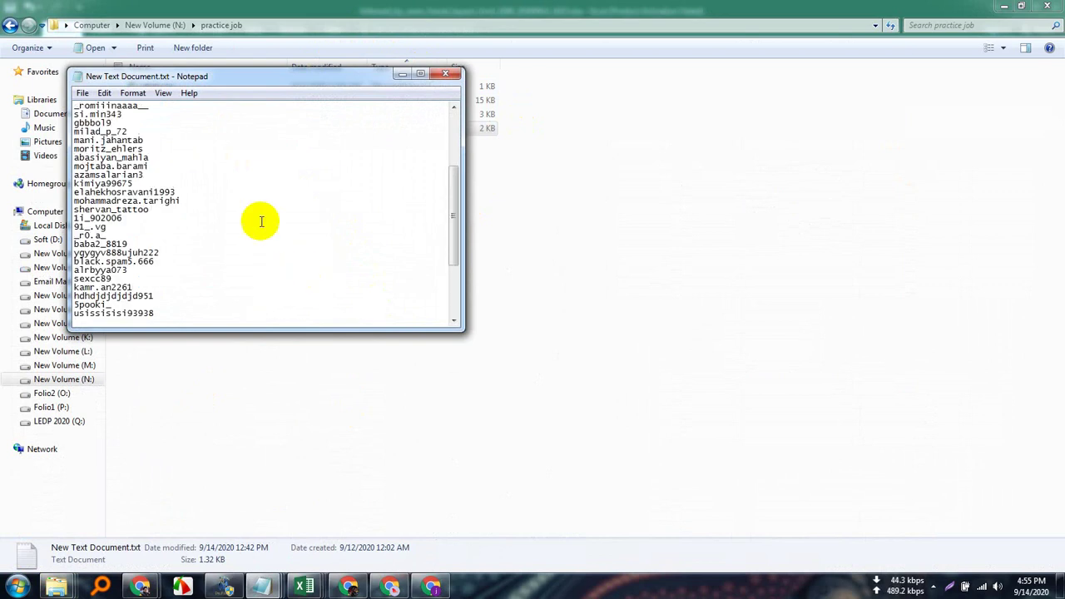
pyautogui.click(173, 166)
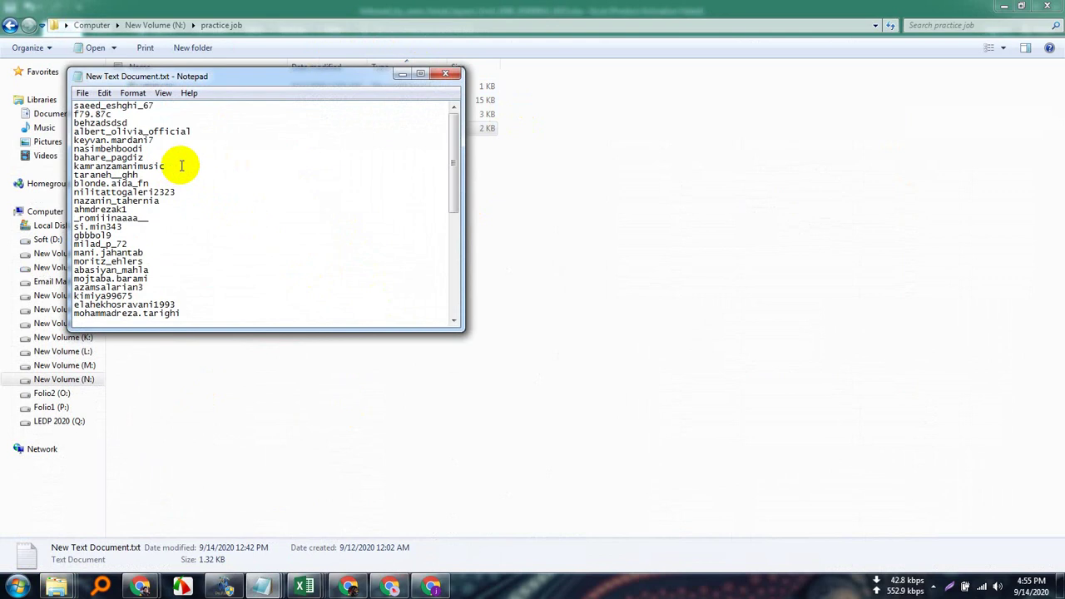
pyautogui.hotkey('ctrl', 's')
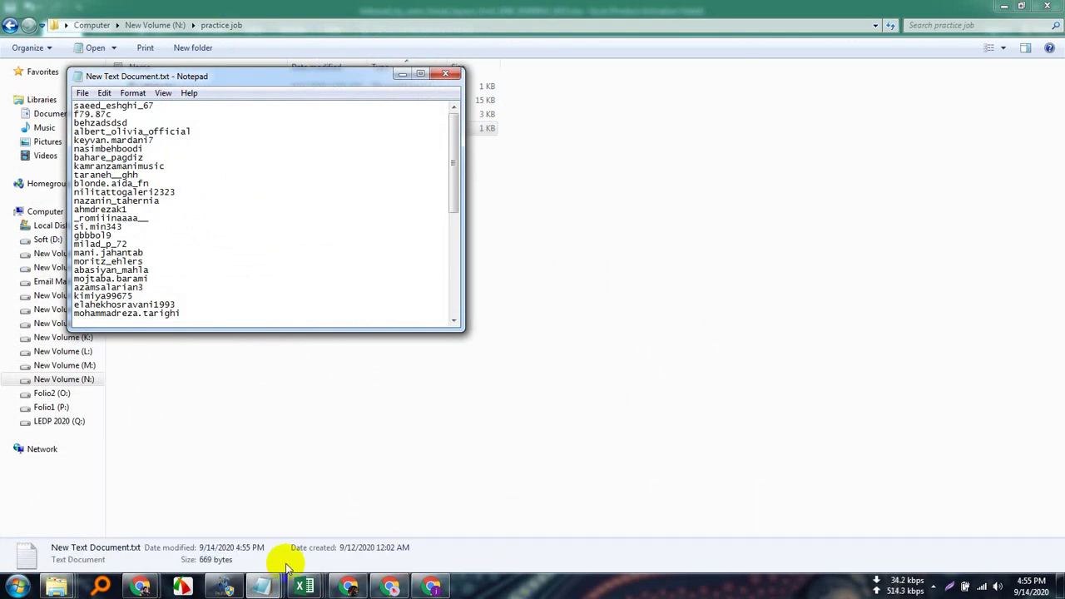
pyautogui.click(223, 586)
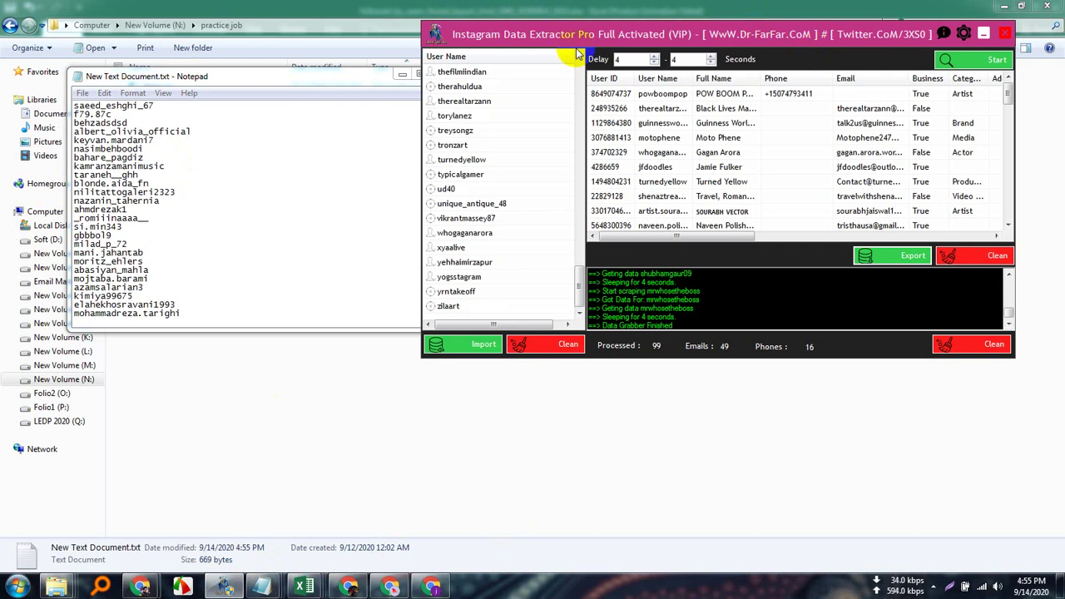
# Clear the old username list and previous results, then import usernames from New Text Document.txt.
pyautogui.click(568, 346)
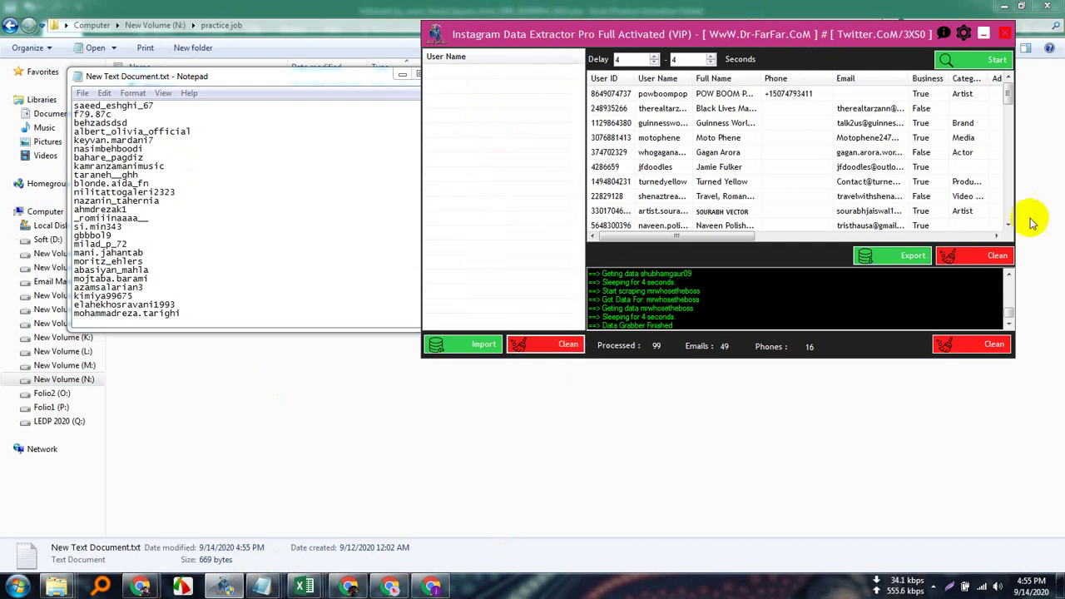
pyautogui.click(995, 254)
pyautogui.click(470, 345)
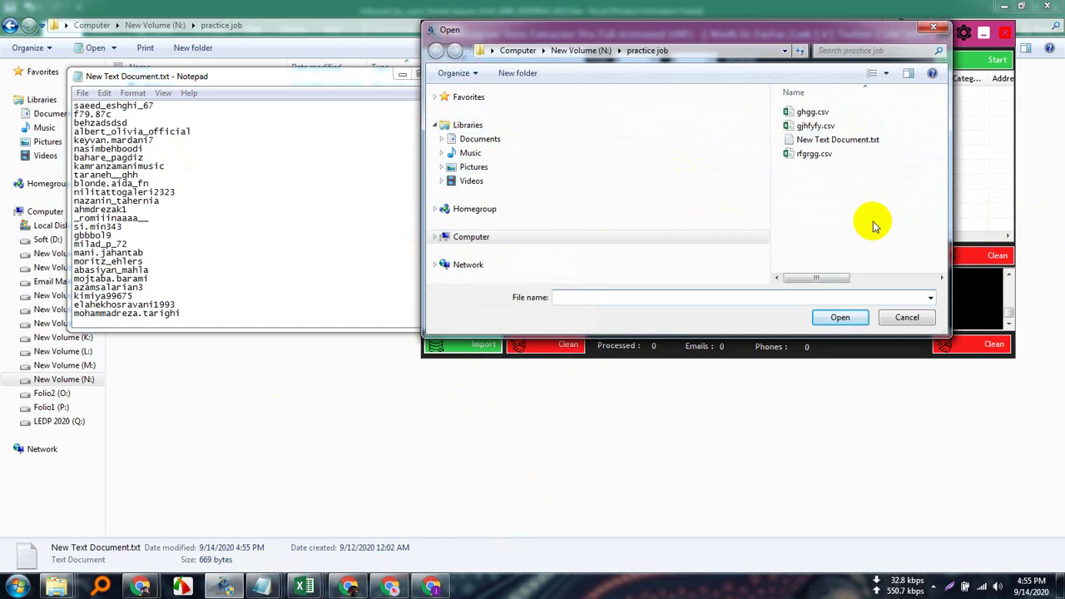
pyautogui.doubleClick(852, 141)
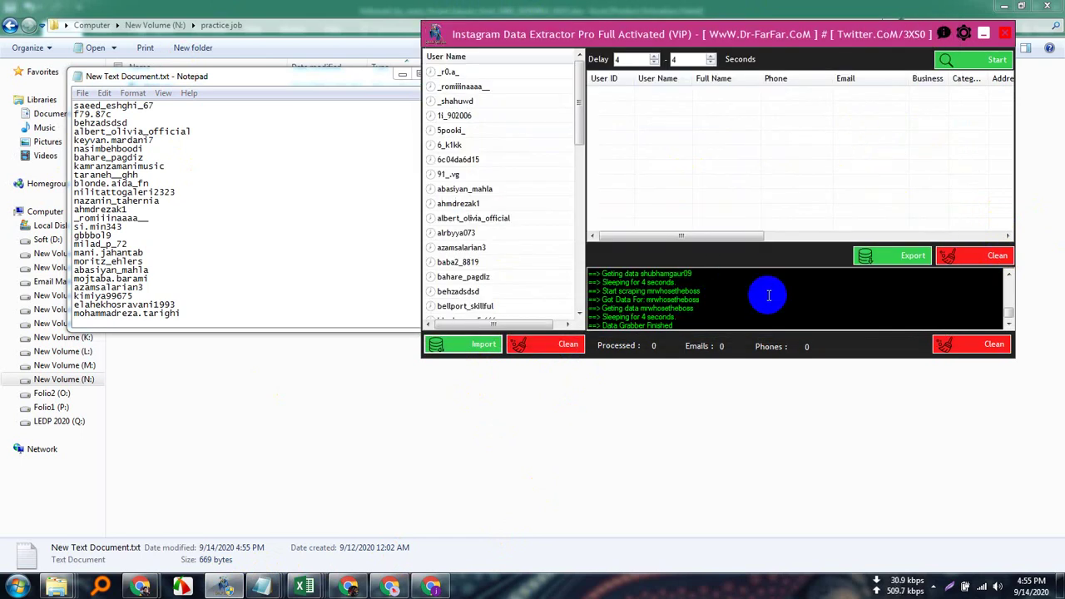
# Start scraping the imported usernames, dismiss the browser popup, and bring the extractor window back.
pyautogui.moveTo(577, 103); pyautogui.dragTo(577, 66)
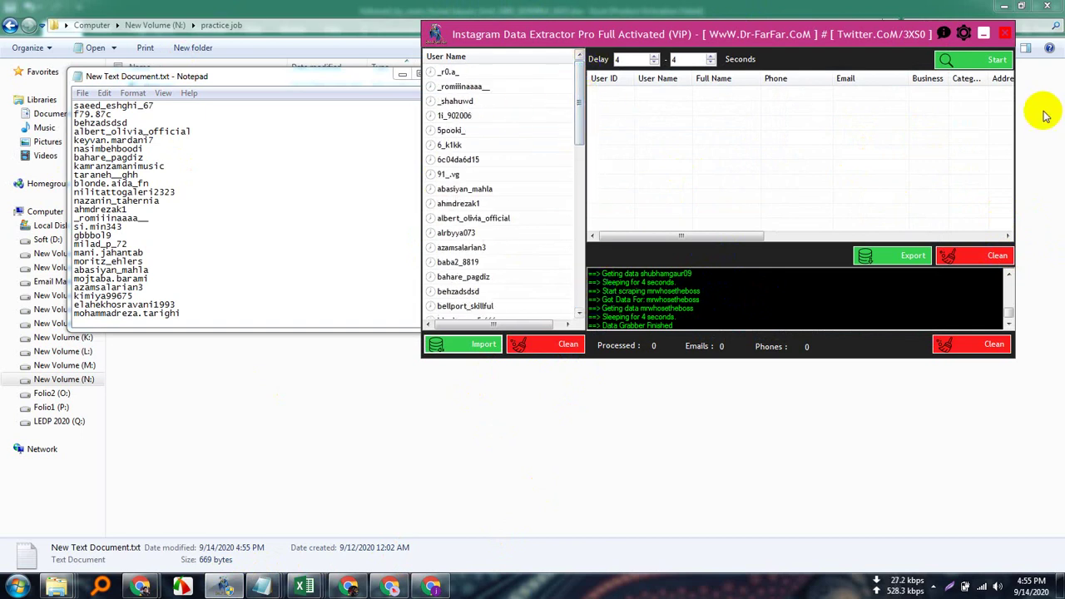
pyautogui.click(995, 61)
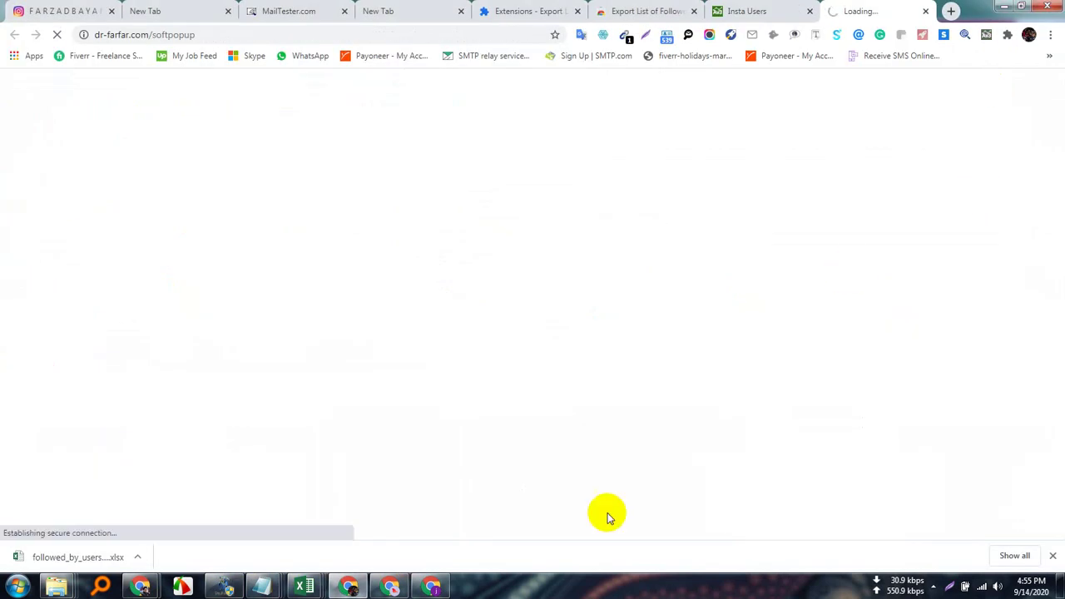
pyautogui.click(925, 10)
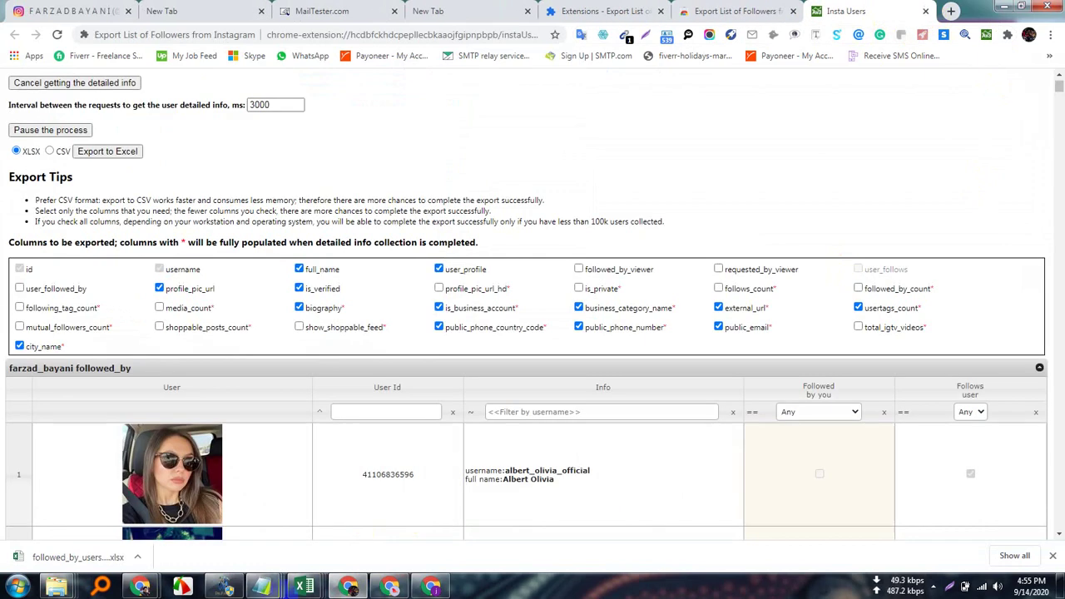
pyautogui.click(223, 585)
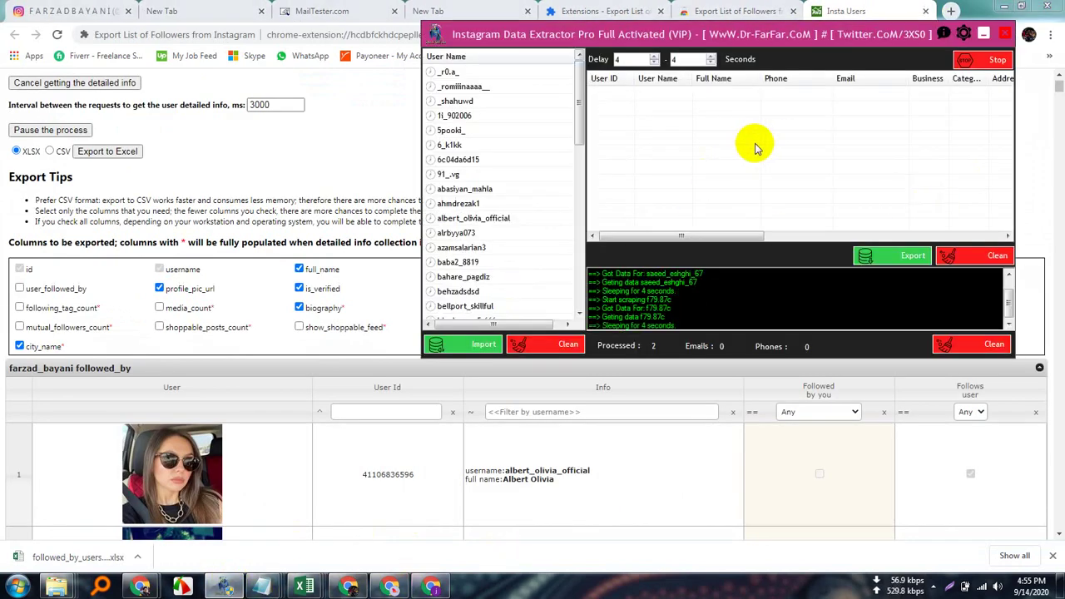
pyautogui.moveTo(780, 34); pyautogui.dragTo(596, 88)
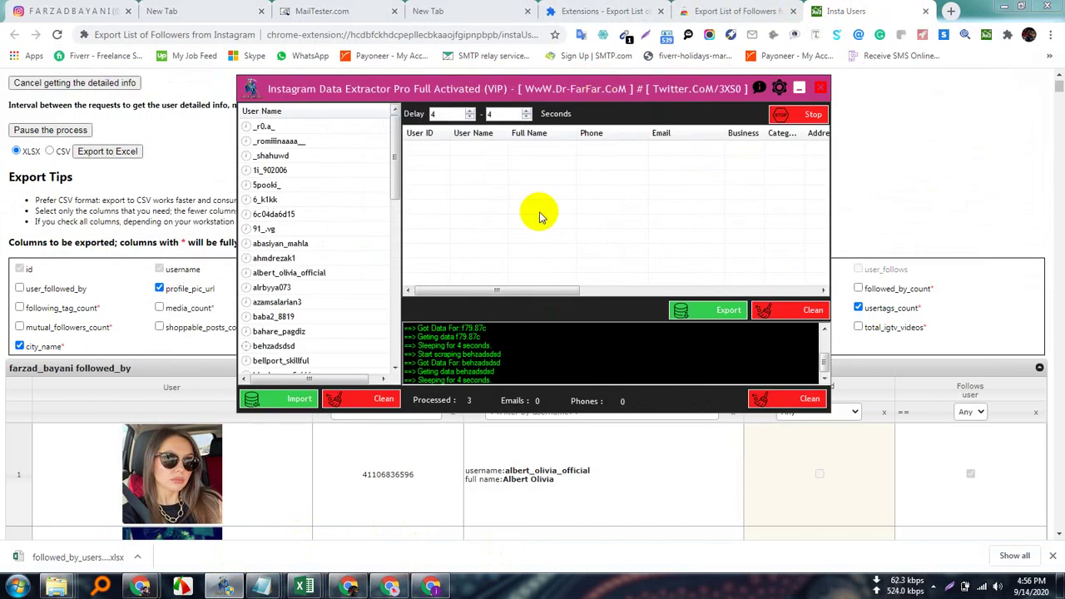
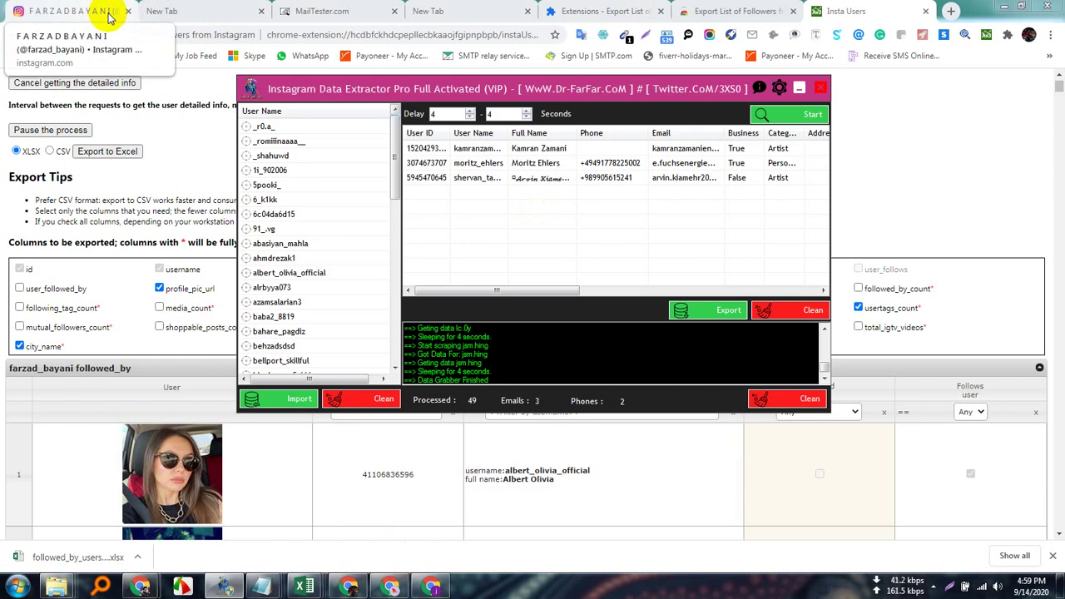
# Bring the Chrome window forward and switch to the Google Meet call tab.
pyautogui.moveTo(139, 587)
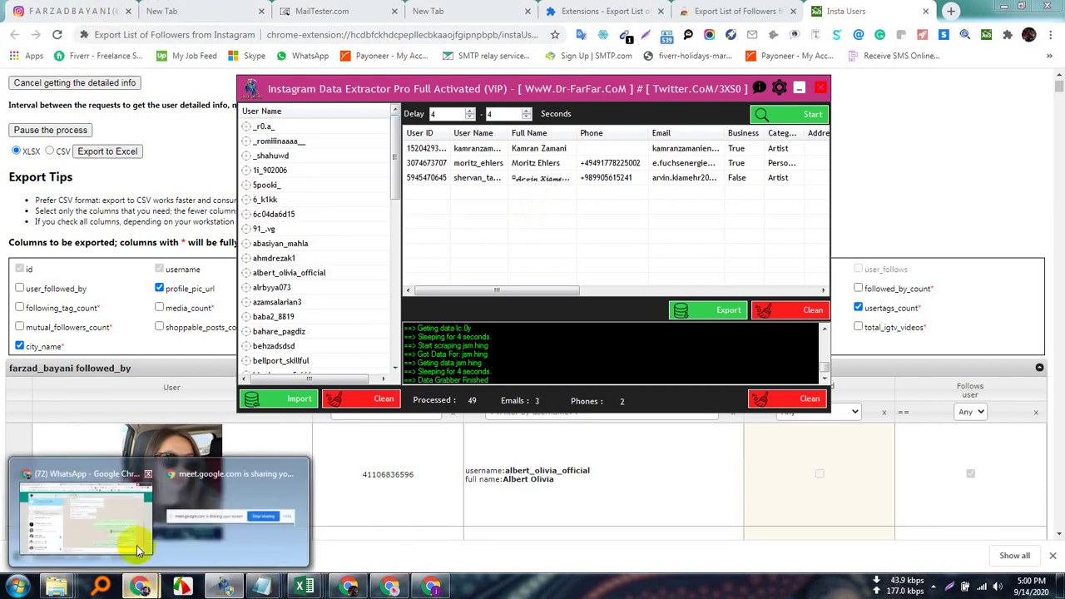
pyautogui.click(136, 545)
pyautogui.click(67, 11)
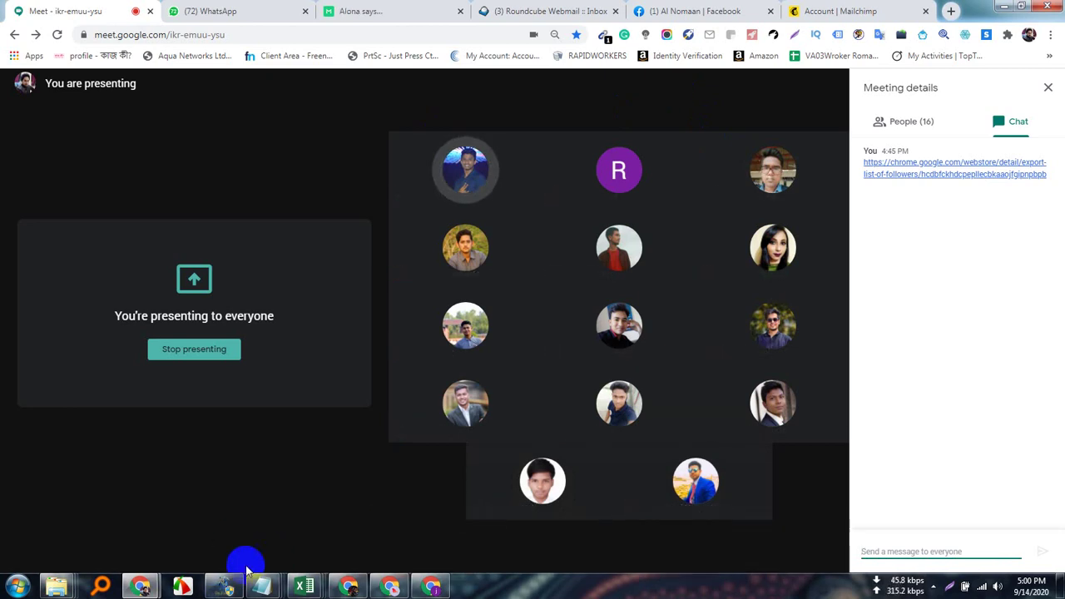
# Return to the Meet window and admit the waiting participant, bringing the count to 17.
pyautogui.click(222, 586)
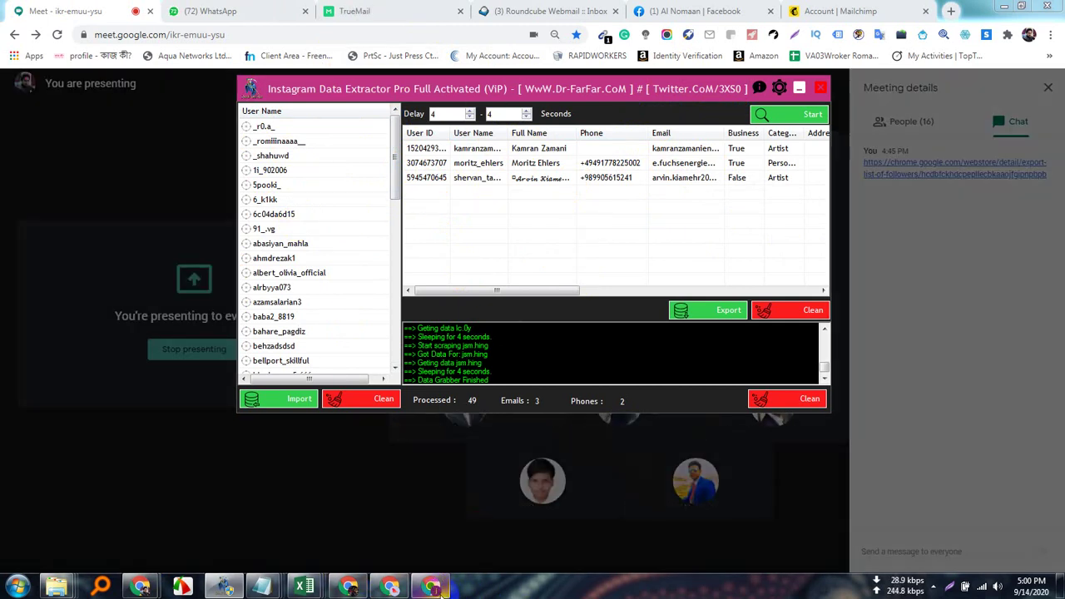
pyautogui.click(431, 582)
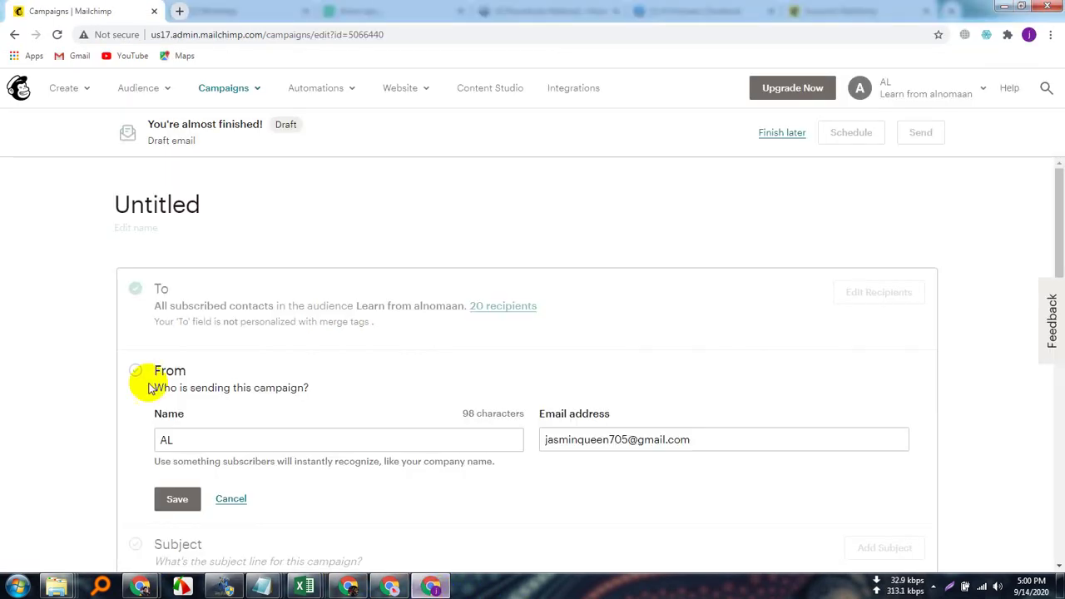
pyautogui.moveTo(141, 587)
pyautogui.click(153, 493)
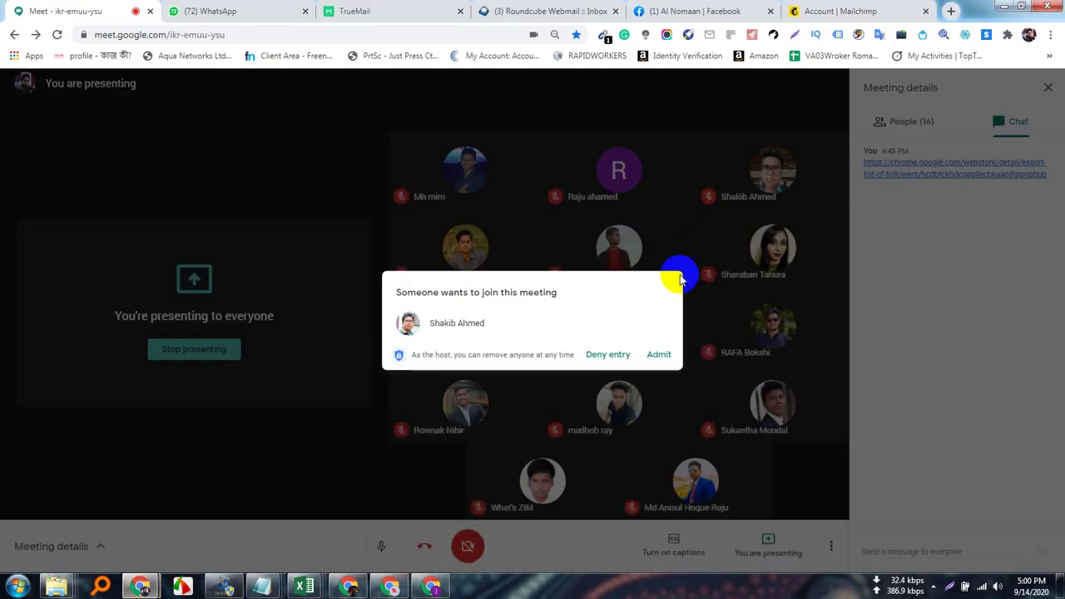
pyautogui.click(659, 355)
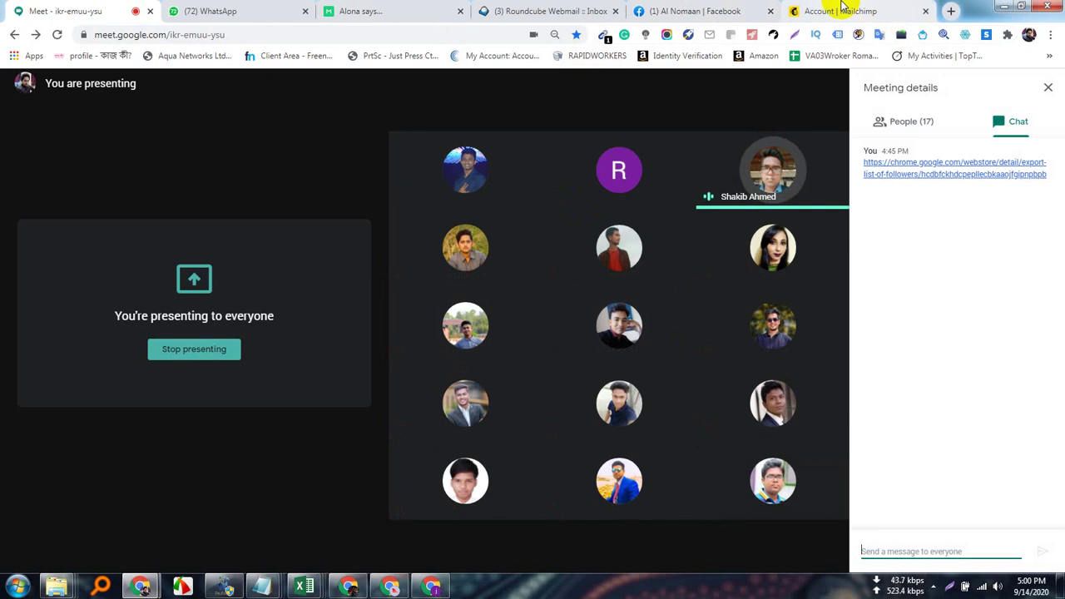
# Glance at the Mailchimp and WhatsApp tabs, then go back to the Meet call.
pyautogui.click(842, 8)
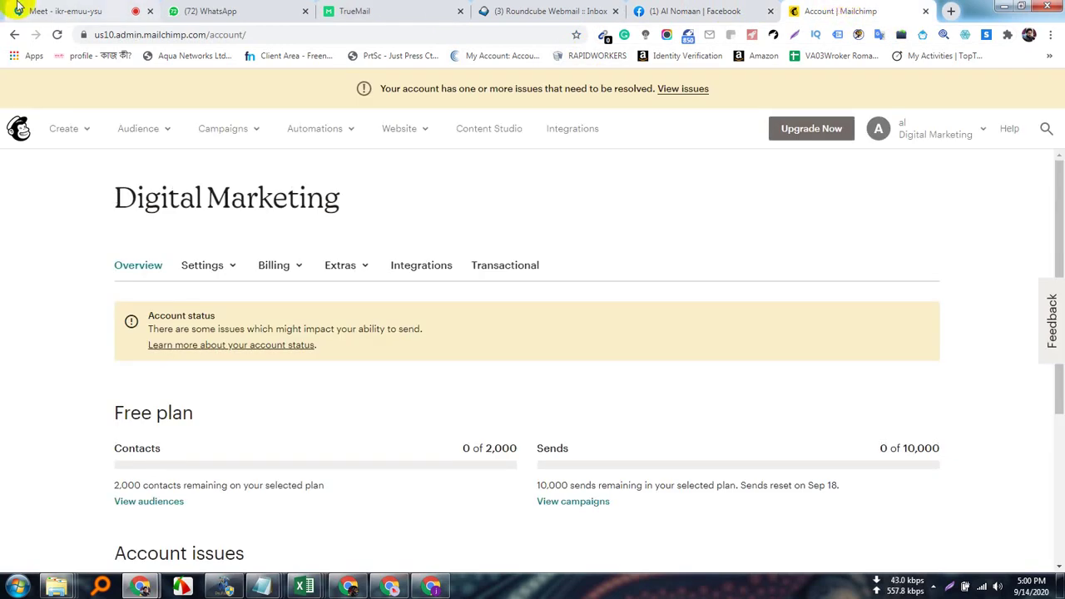
pyautogui.click(266, 8)
pyautogui.click(115, 6)
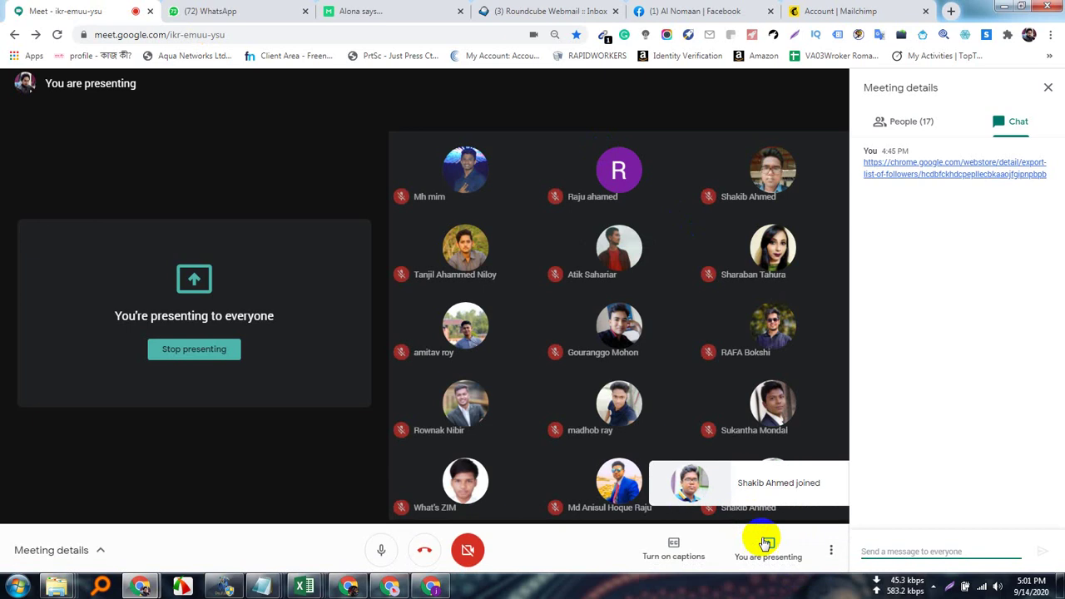
# Stop presenting your screen from the 'You are presenting' menu.
pyautogui.click(765, 541)
pyautogui.click(782, 491)
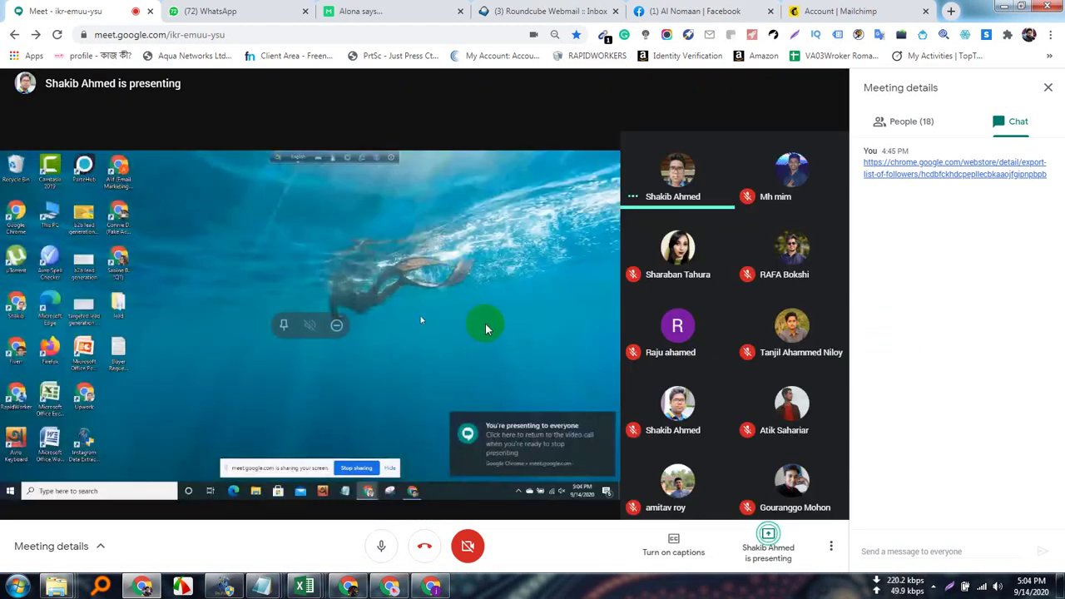
# Pin the other participant's shared screen, then open a blank new browser tab.
pyautogui.click(283, 336)
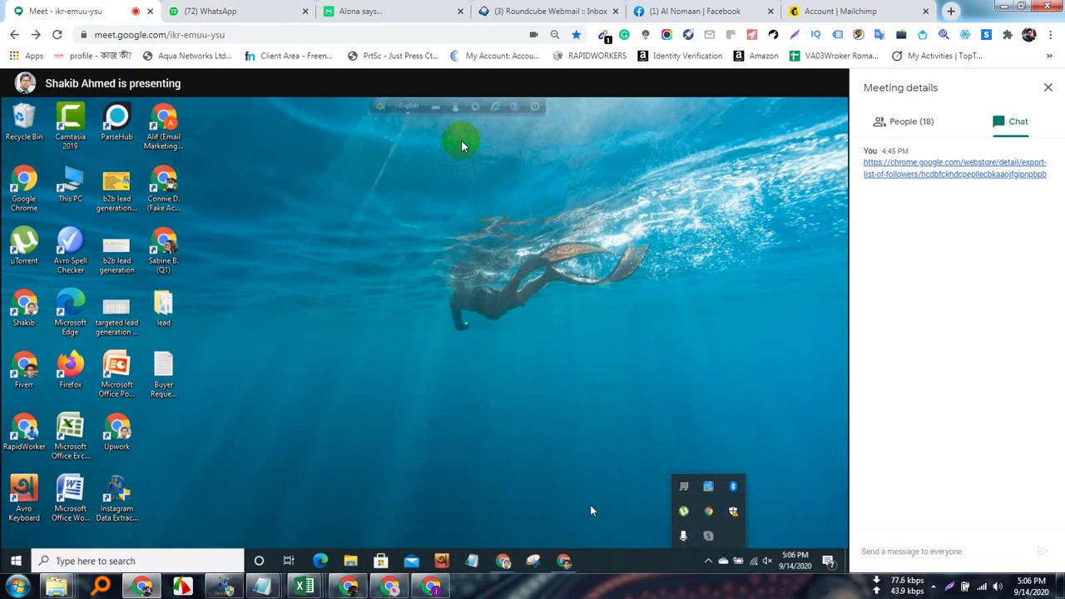
pyautogui.moveTo(590, 510)
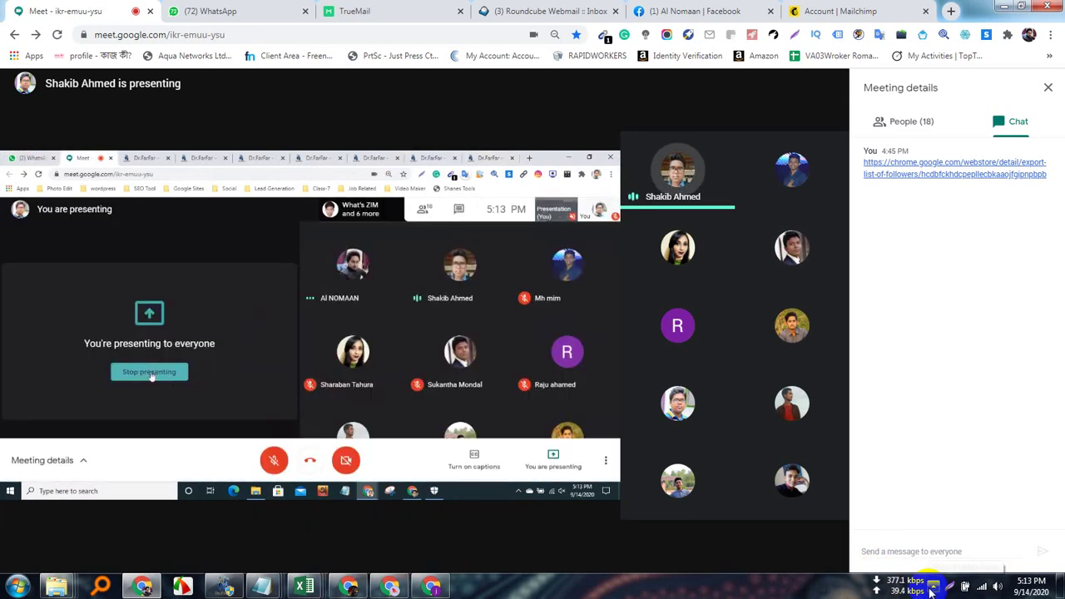
pyautogui.click(933, 587)
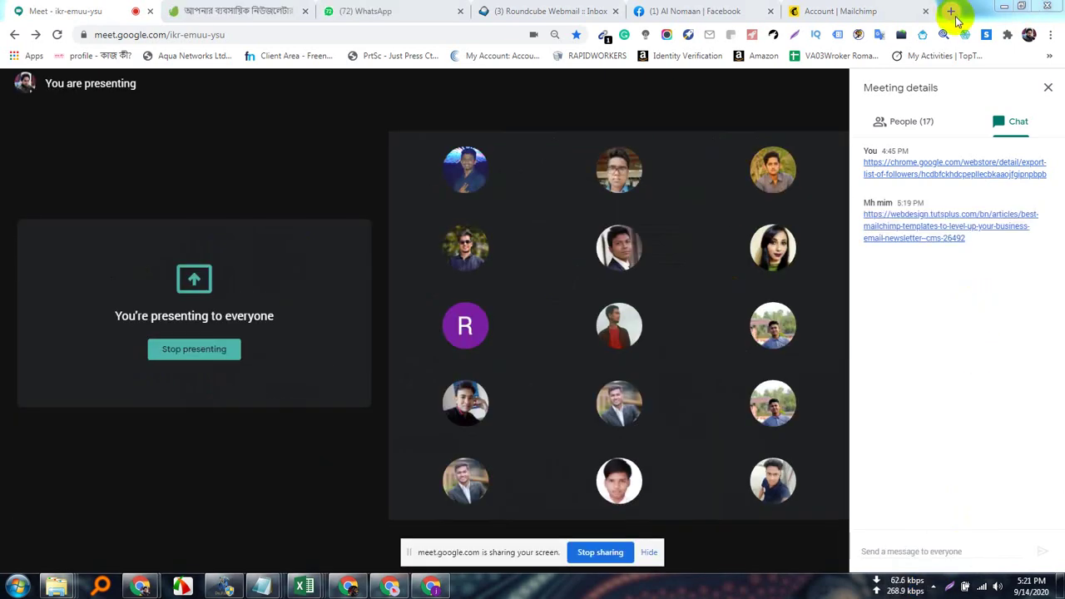
pyautogui.click(951, 11)
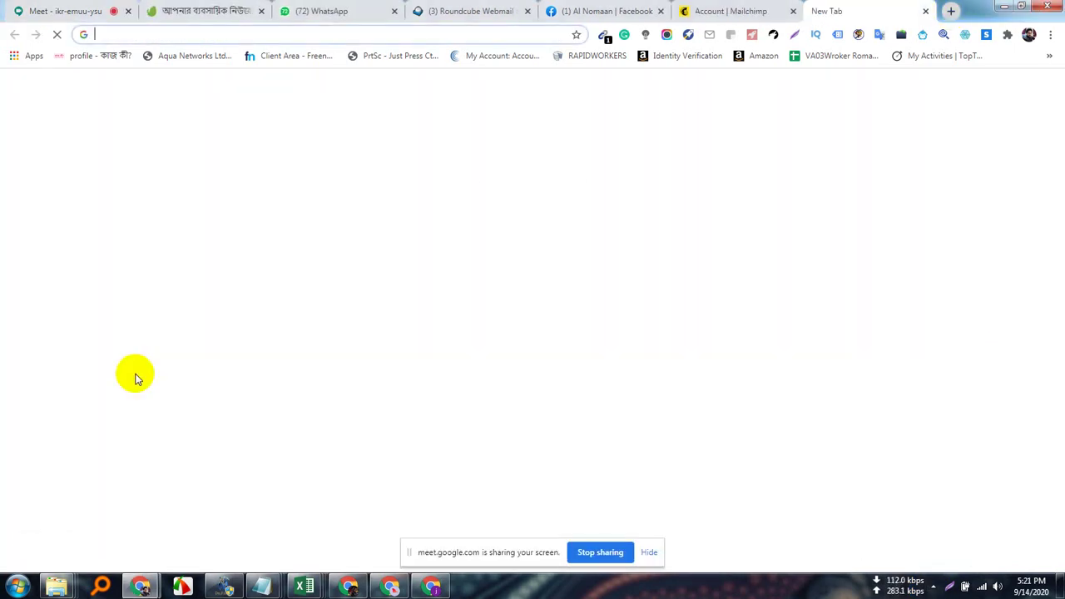
# Search 'html email template builder' and open the BEE Free and Stripo results in new tabs.
pyautogui.write('h')
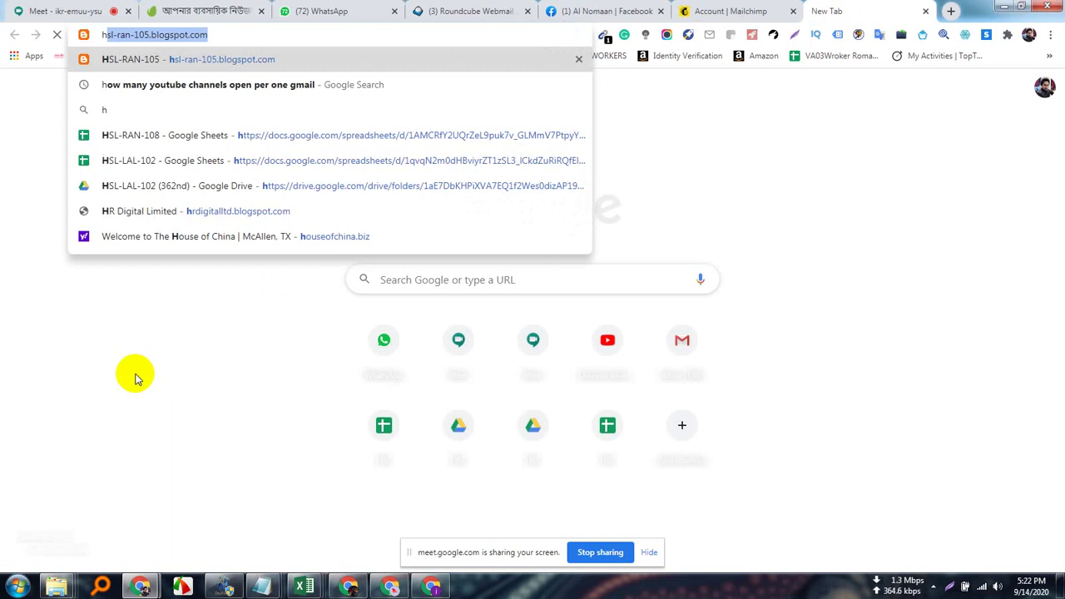
pyautogui.write('tml email')
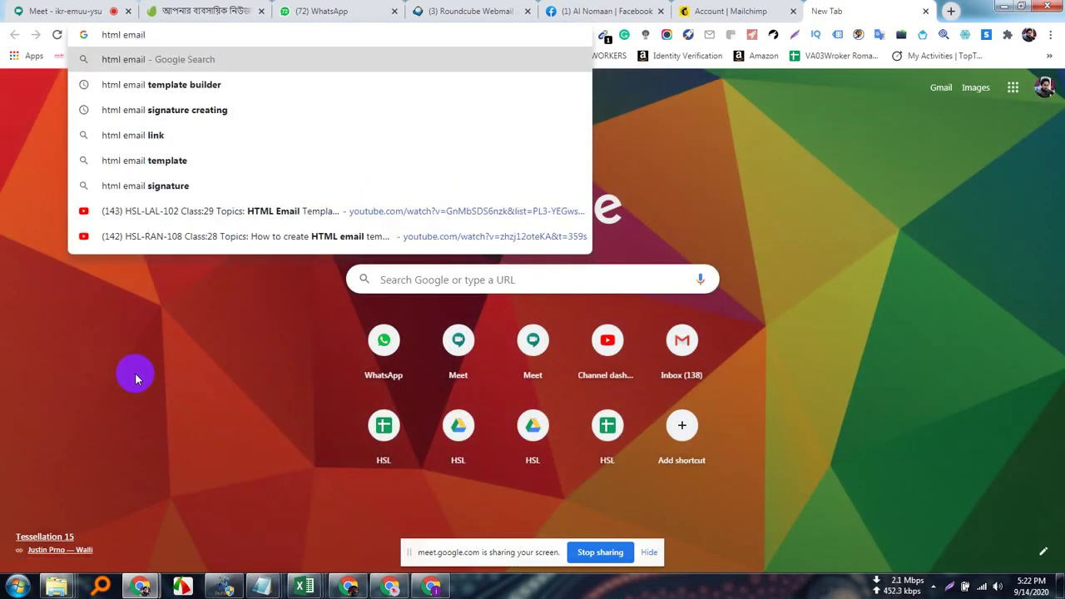
pyautogui.click(195, 89)
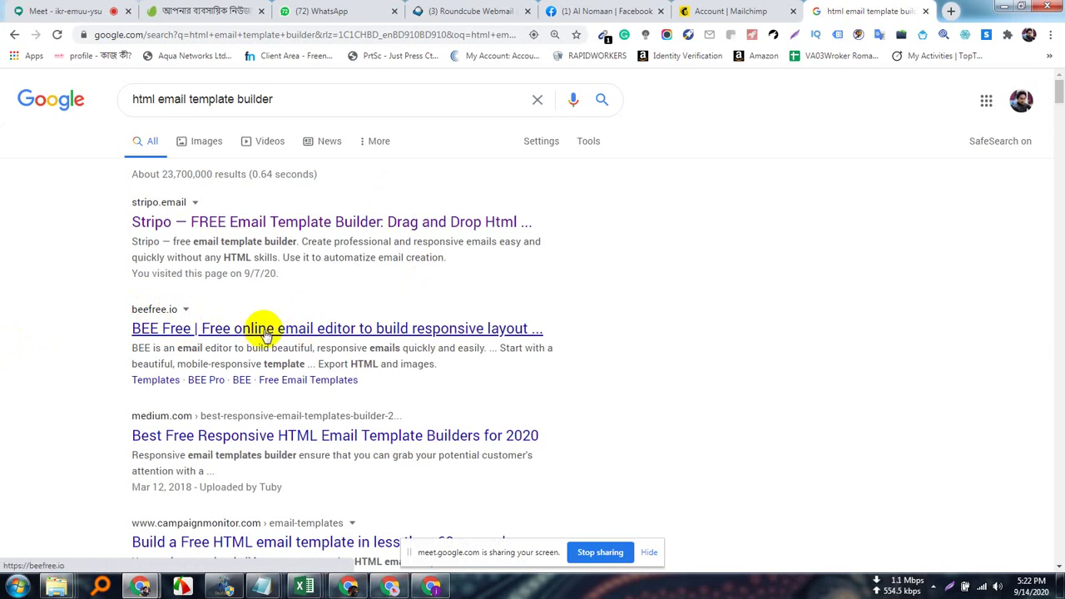
pyautogui.rightClick(338, 331)
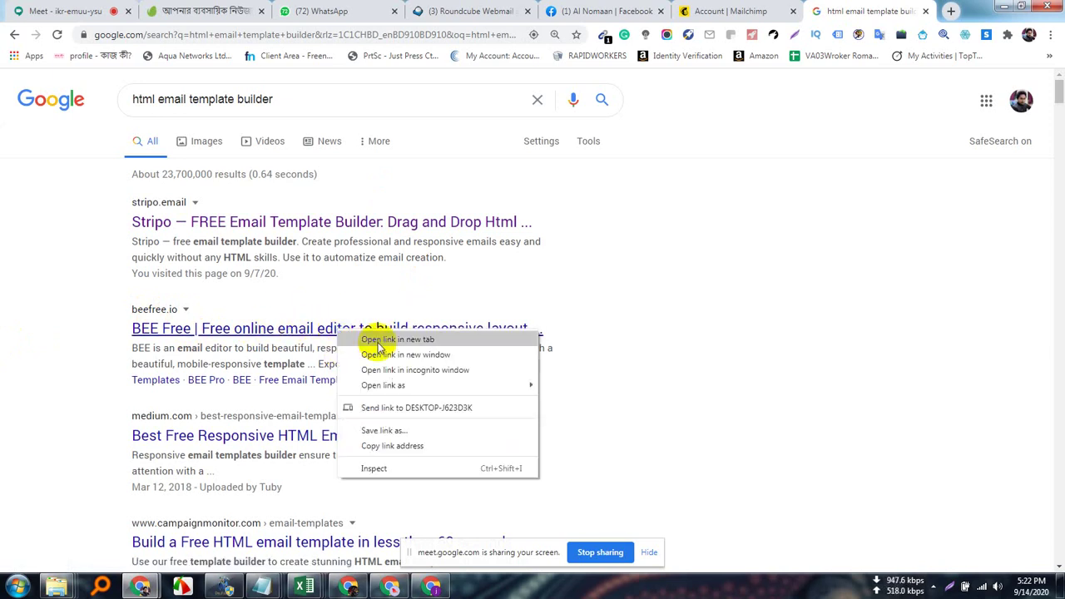
pyautogui.click(380, 339)
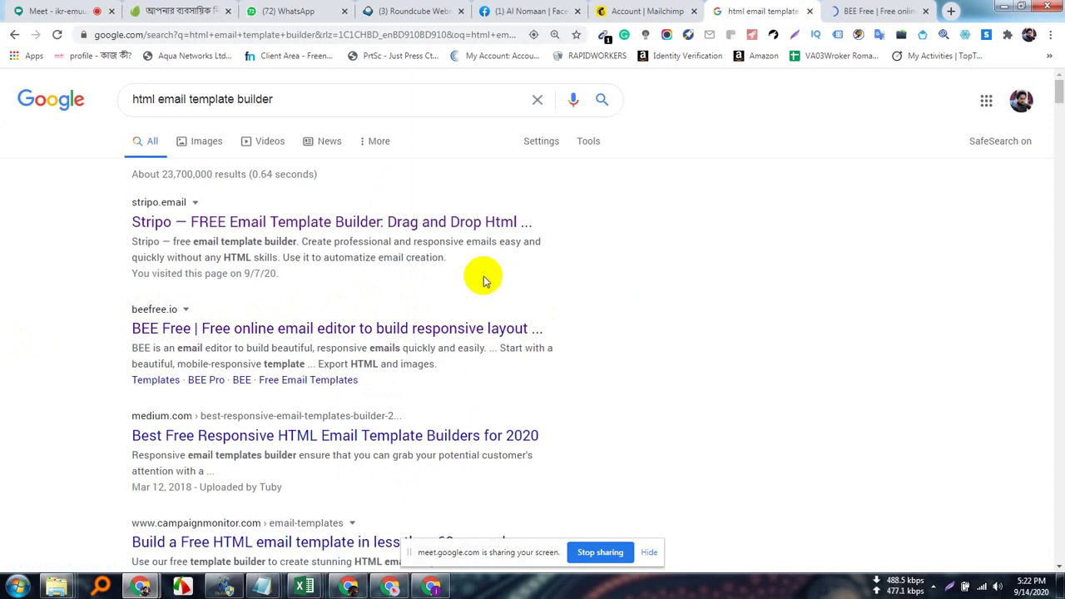
pyautogui.rightClick(208, 225)
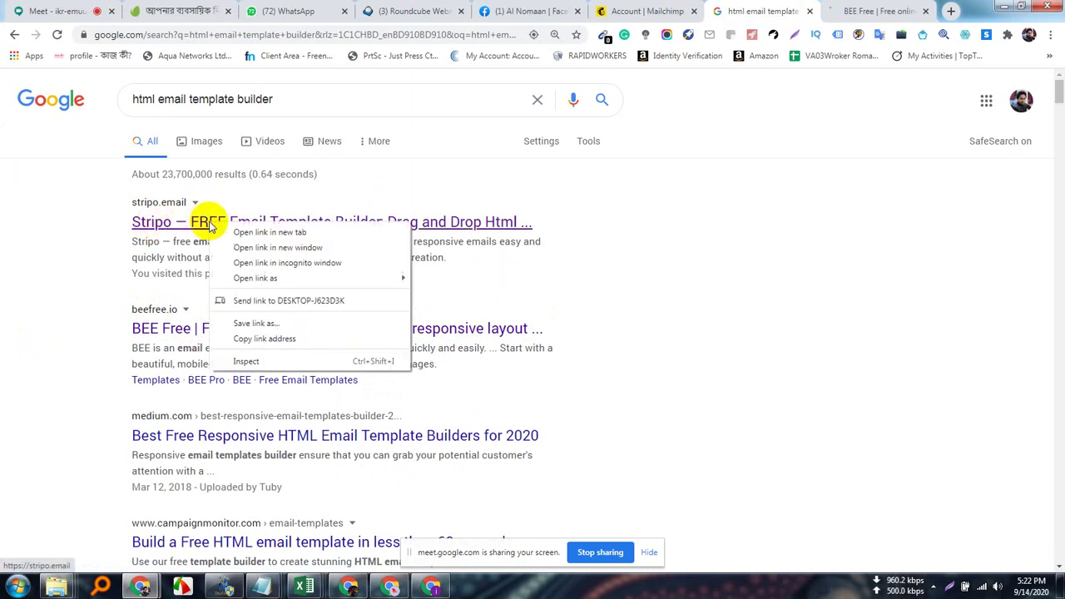
pyautogui.click(250, 233)
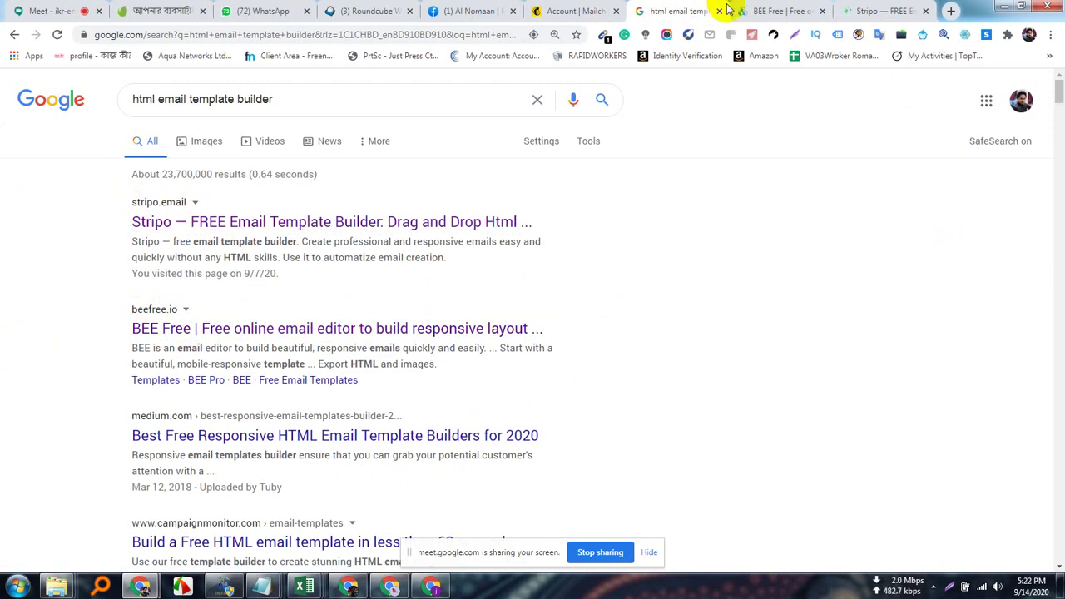
# Copy the beefree.io address from the BEE Free tab and return to Google Meet.
pyautogui.click(782, 10)
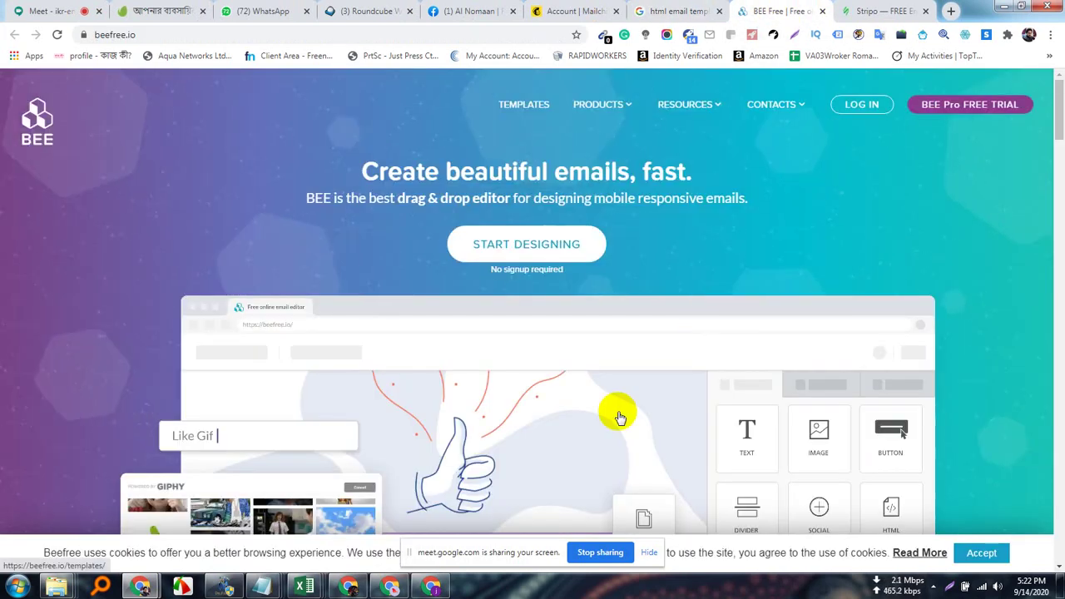
pyautogui.click(115, 34)
pyautogui.rightClick(122, 36)
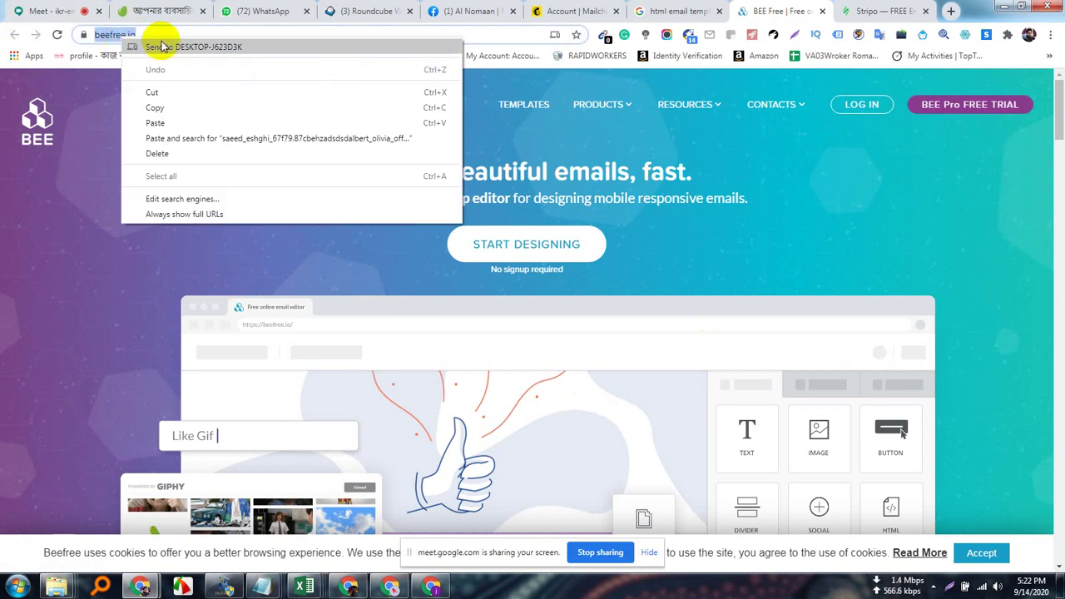
pyautogui.click(168, 111)
pyautogui.click(44, 10)
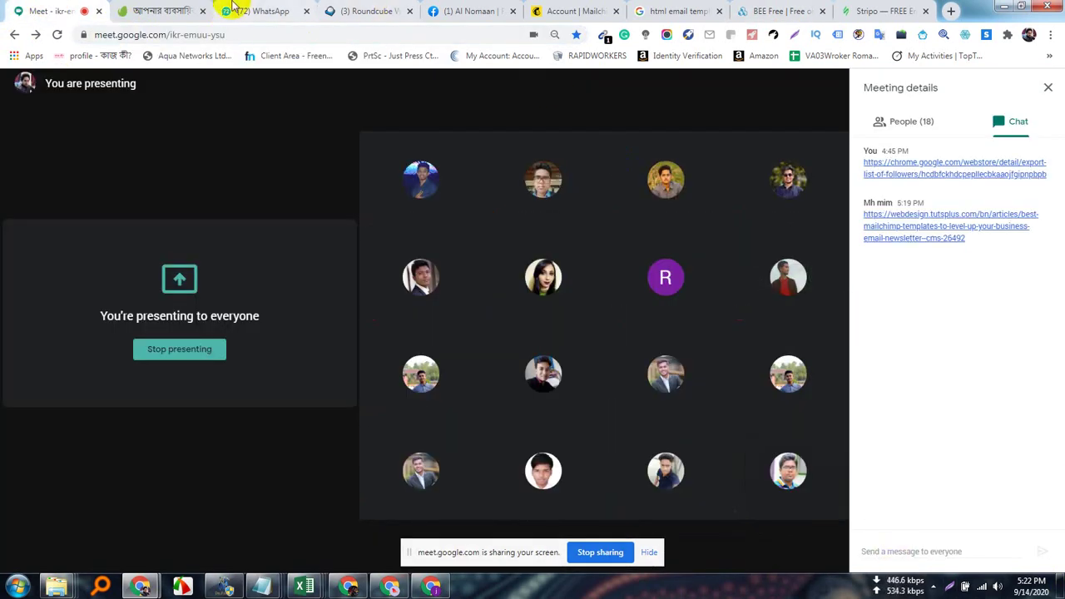
# Post the beefree.io link in the HSL-LAL-102 WhatsApp group.
pyautogui.click(258, 10)
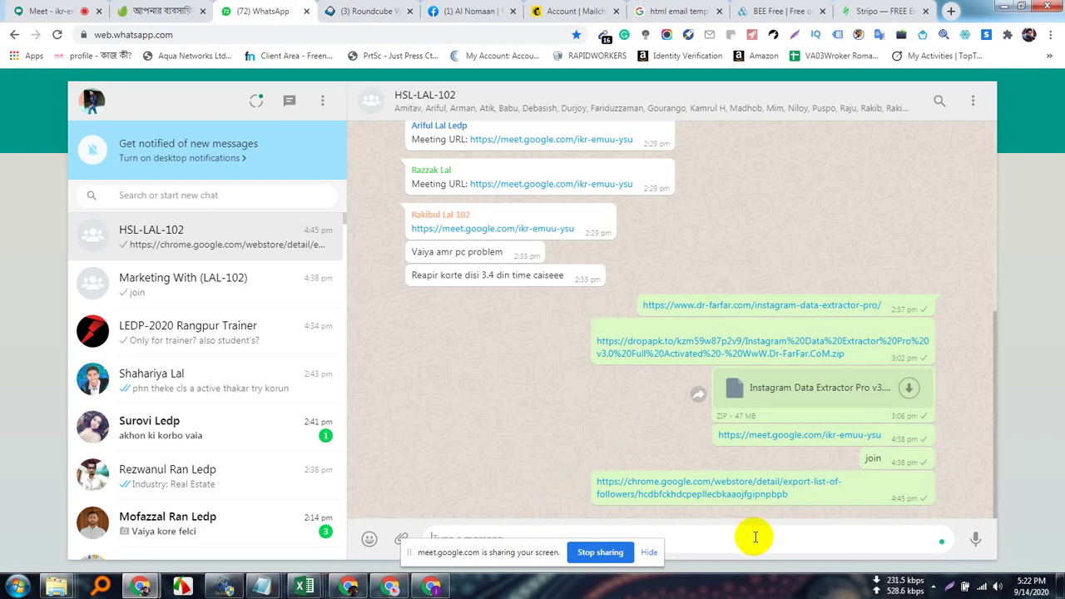
pyautogui.hotkey('ctrl', 'v')
pyautogui.press('Return')
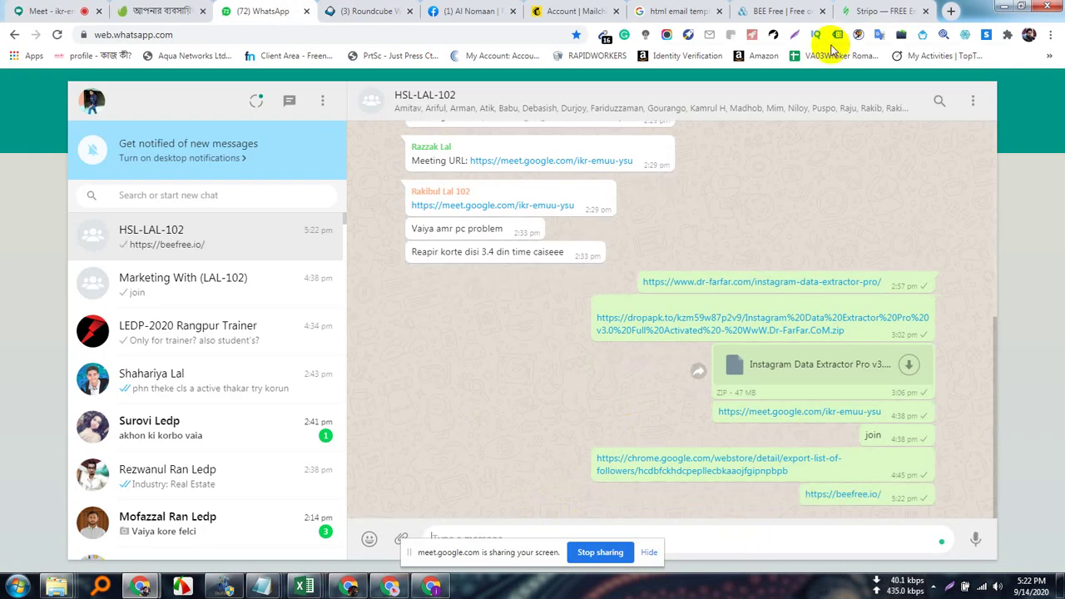
# Copy the stripo.email address, post it in the group, and bring up the Mailchimp page.
pyautogui.click(884, 12)
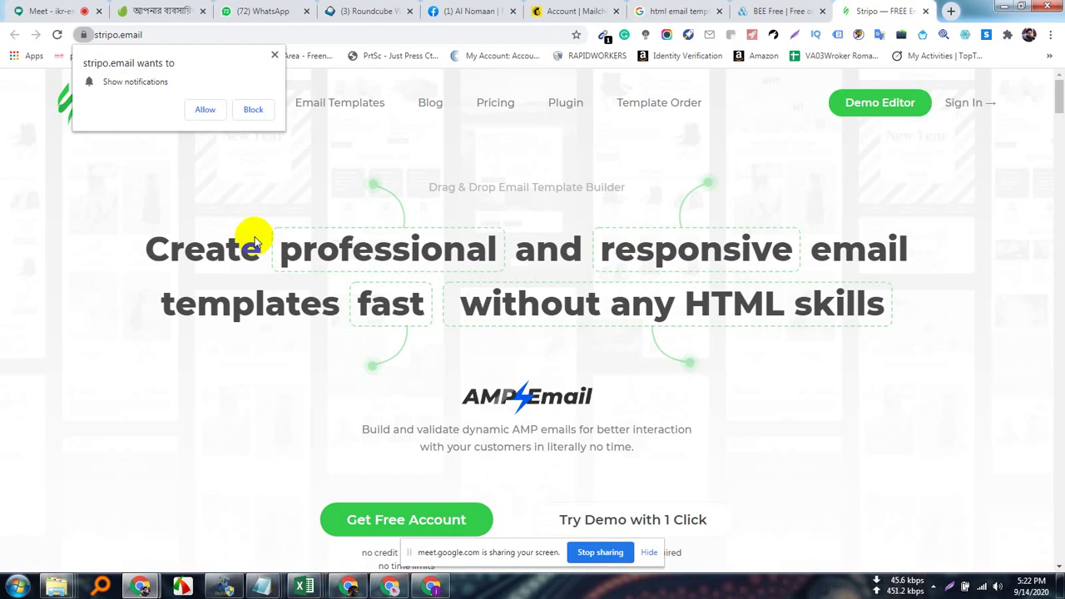
pyautogui.rightClick(142, 37)
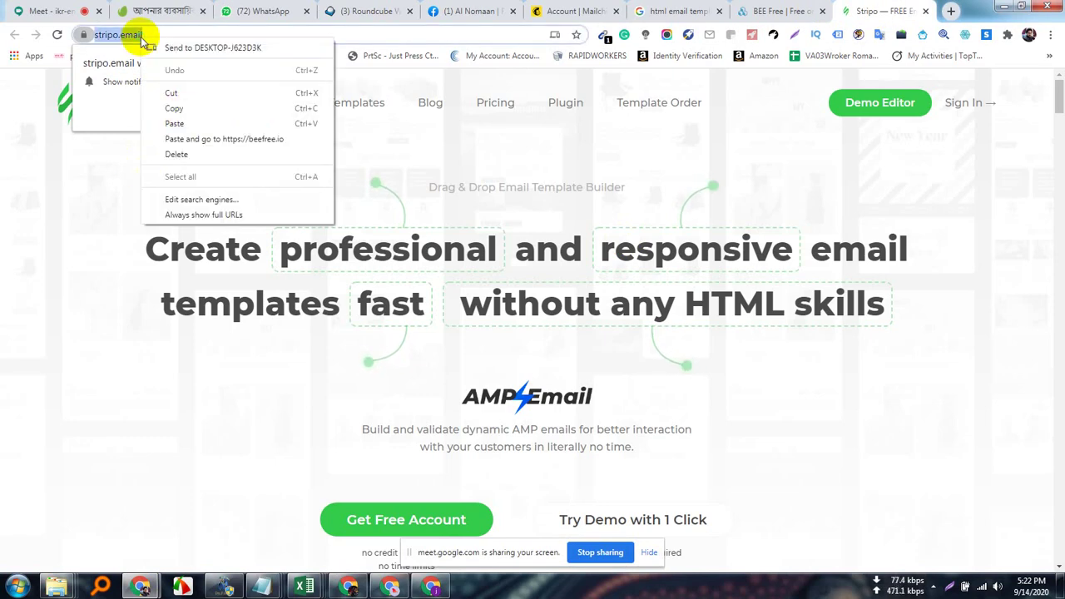
pyautogui.click(173, 107)
pyautogui.click(31, 8)
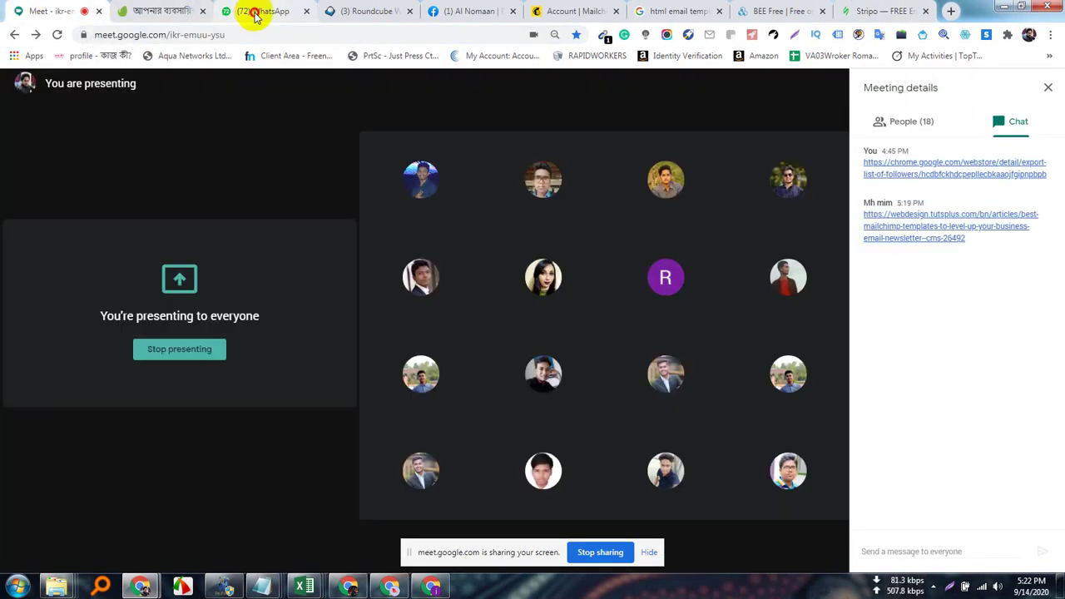
pyautogui.click(254, 12)
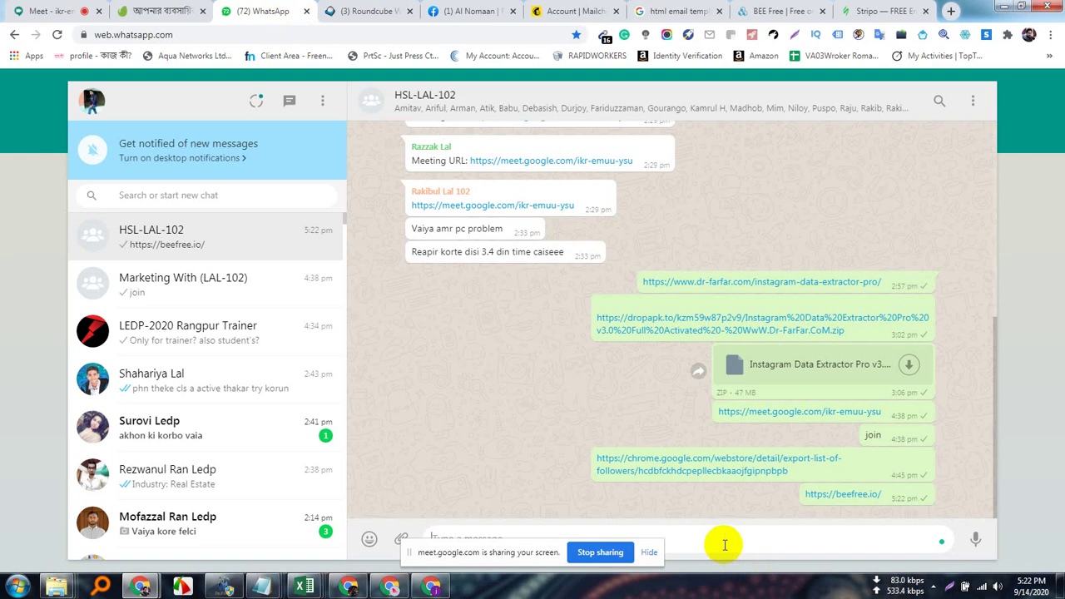
pyautogui.press('Return')
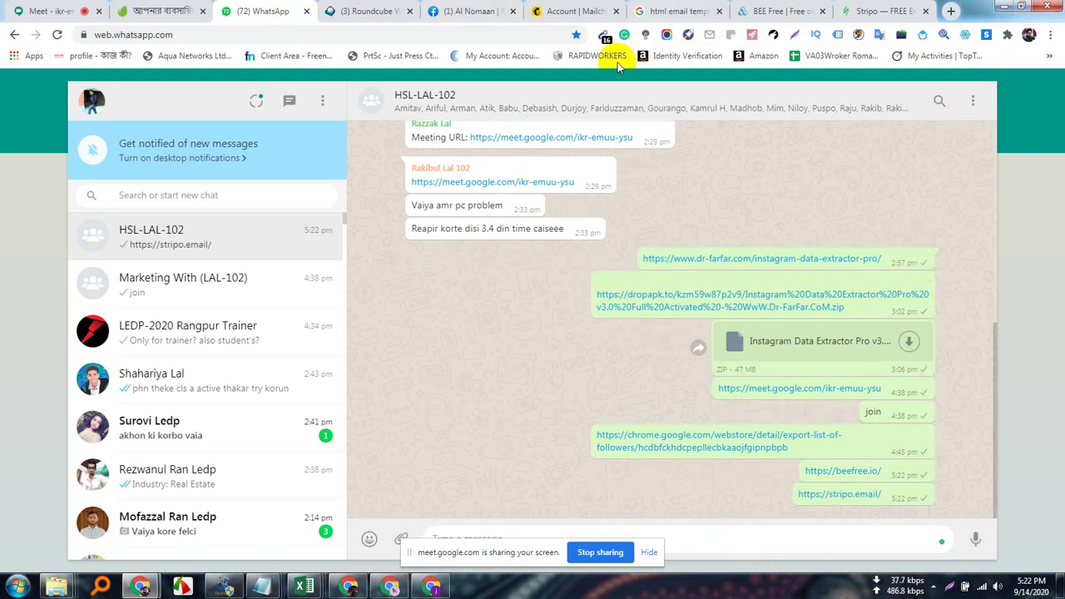
pyautogui.click(563, 11)
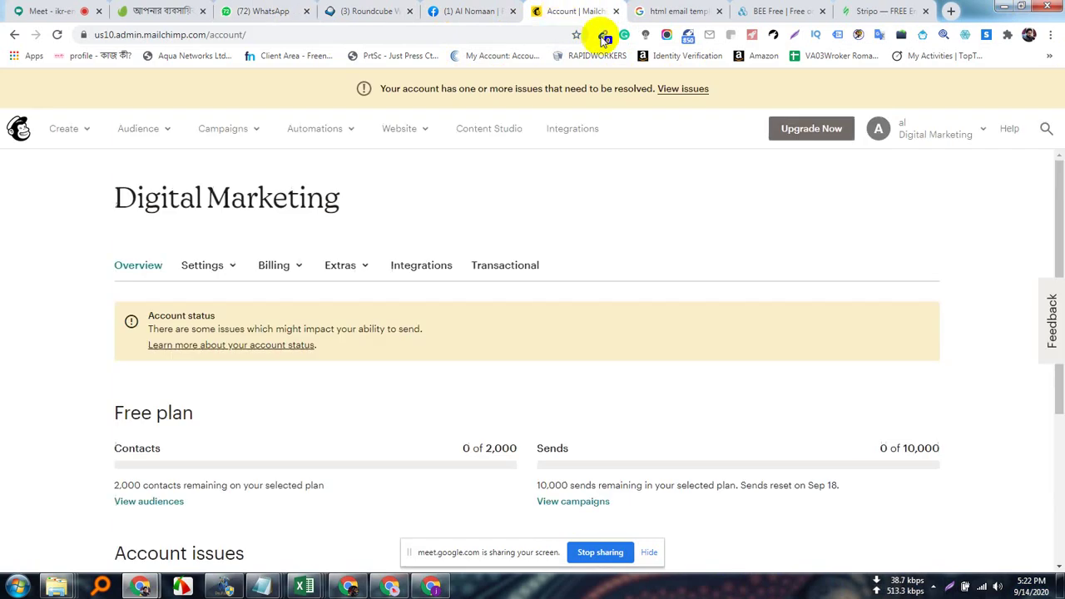
# Return to the Google Meet tab and drag the screen-sharing notice to the upper left.
pyautogui.click(149, 10)
pyautogui.click(48, 10)
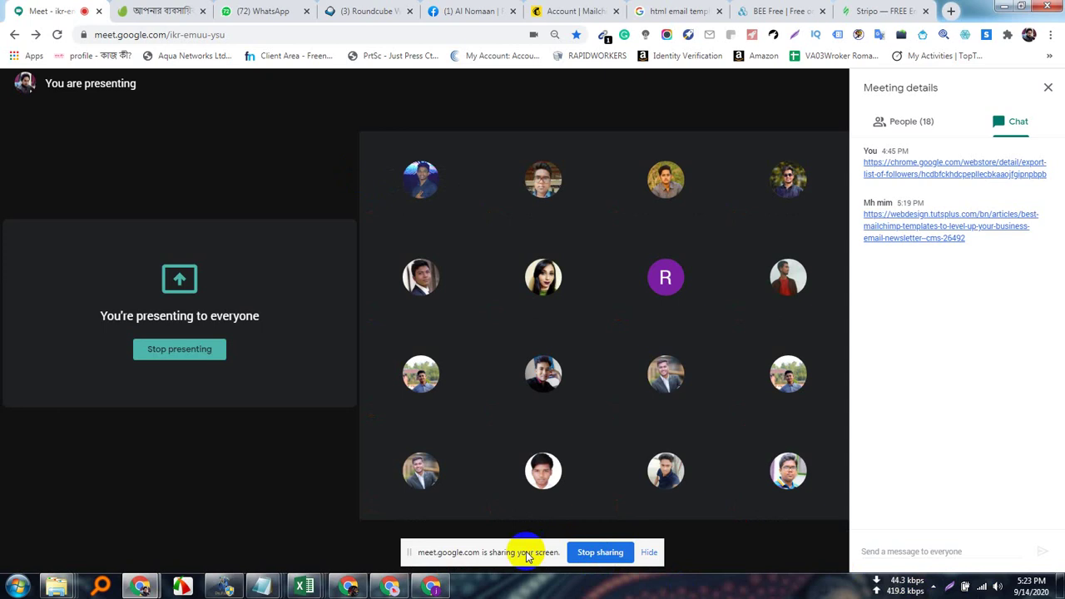
pyautogui.moveTo(541, 549); pyautogui.dragTo(200, 150)
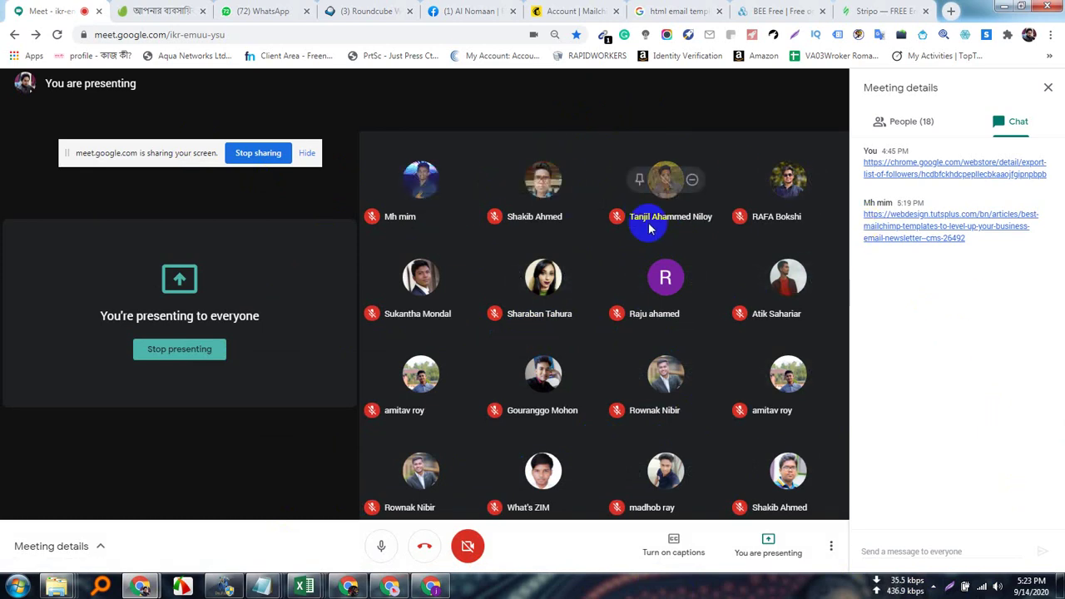
pyautogui.click(447, 587)
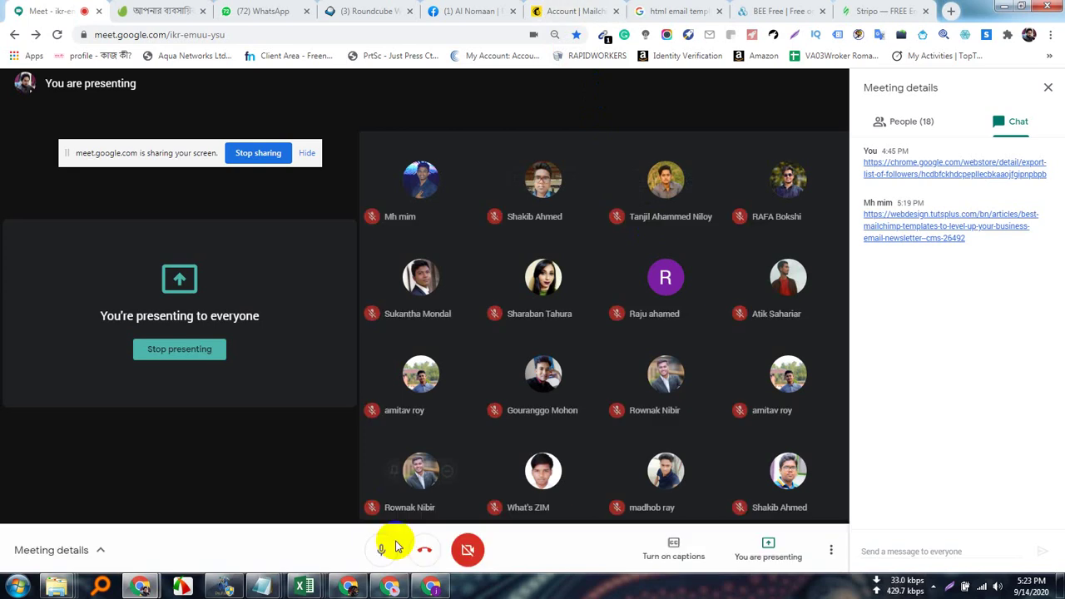
# Bring up the Mailchimp campaign draft and leave it for the account dashboard.
pyautogui.click(434, 591)
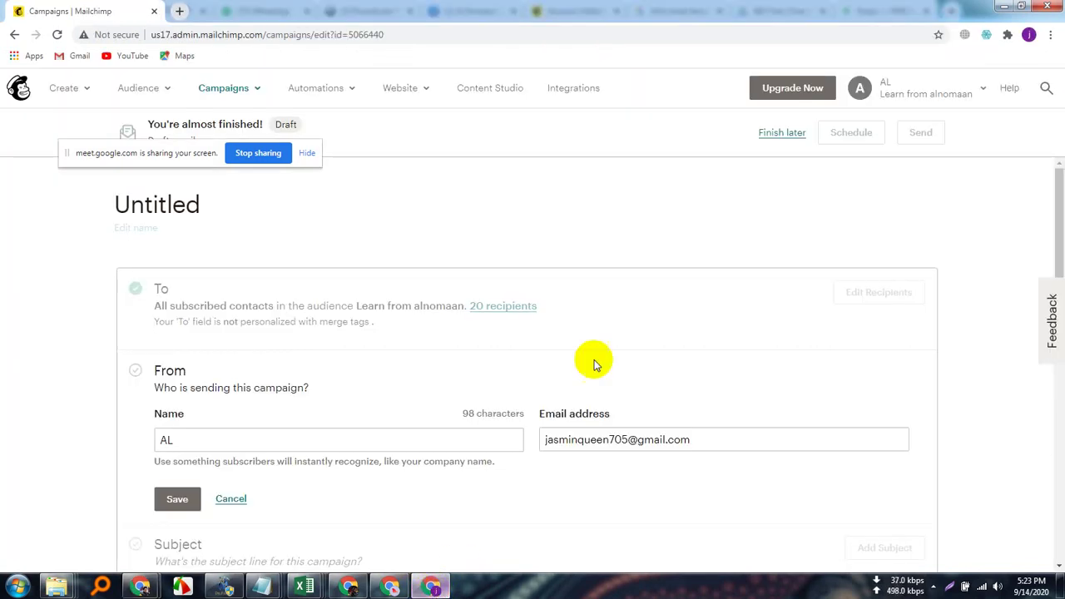
pyautogui.scroll(-3, 644, 340)
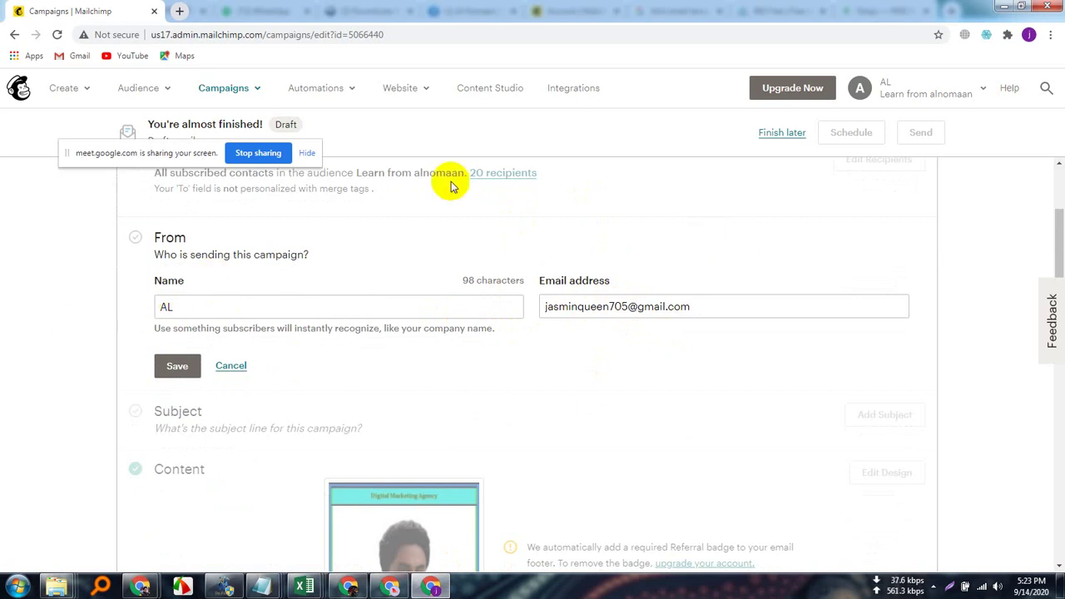
pyautogui.scroll(-3, 536, 435)
pyautogui.scroll(4, 154, 399)
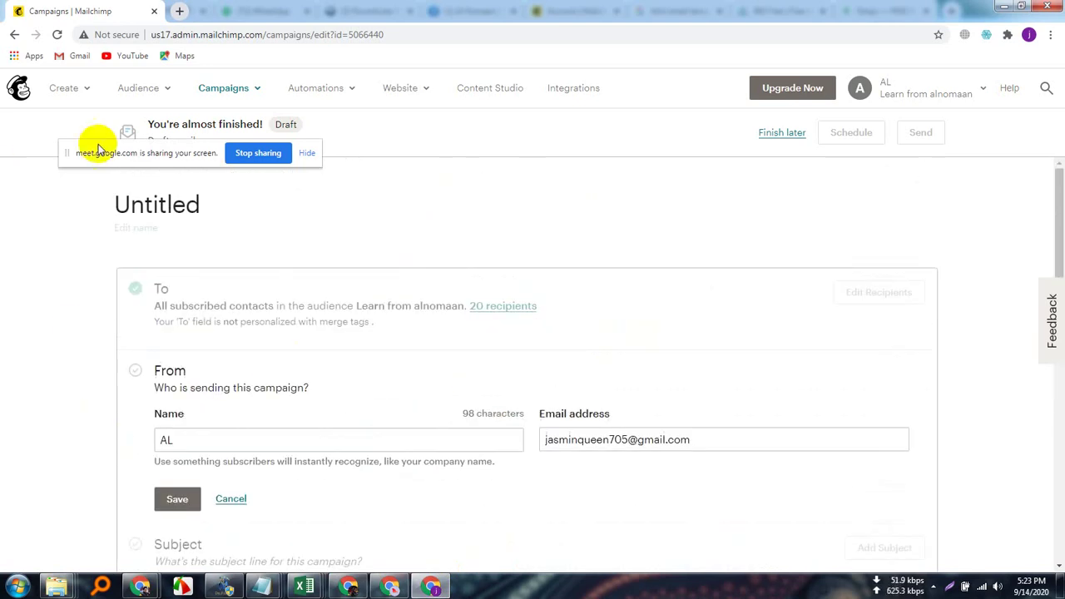
pyautogui.click(25, 94)
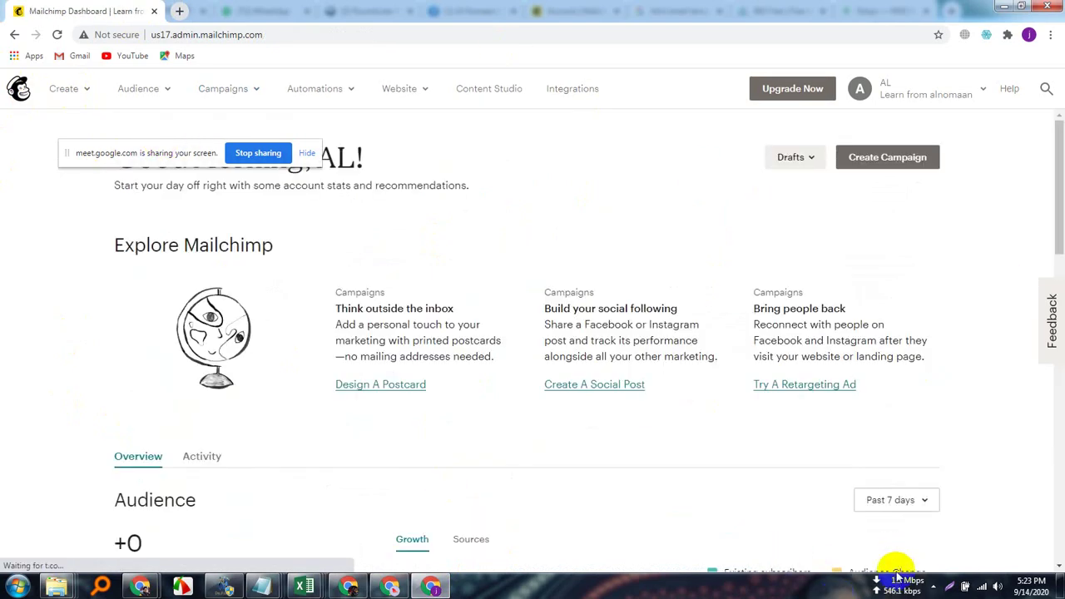
# Hide the screen-sharing notice bar.
pyautogui.click(934, 587)
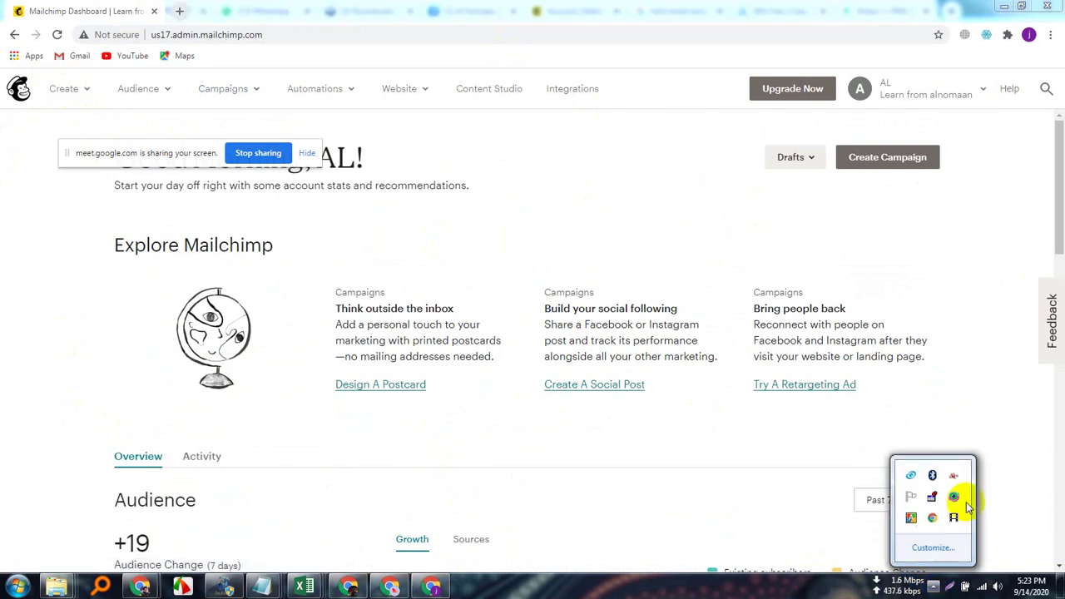
pyautogui.click(13, 398)
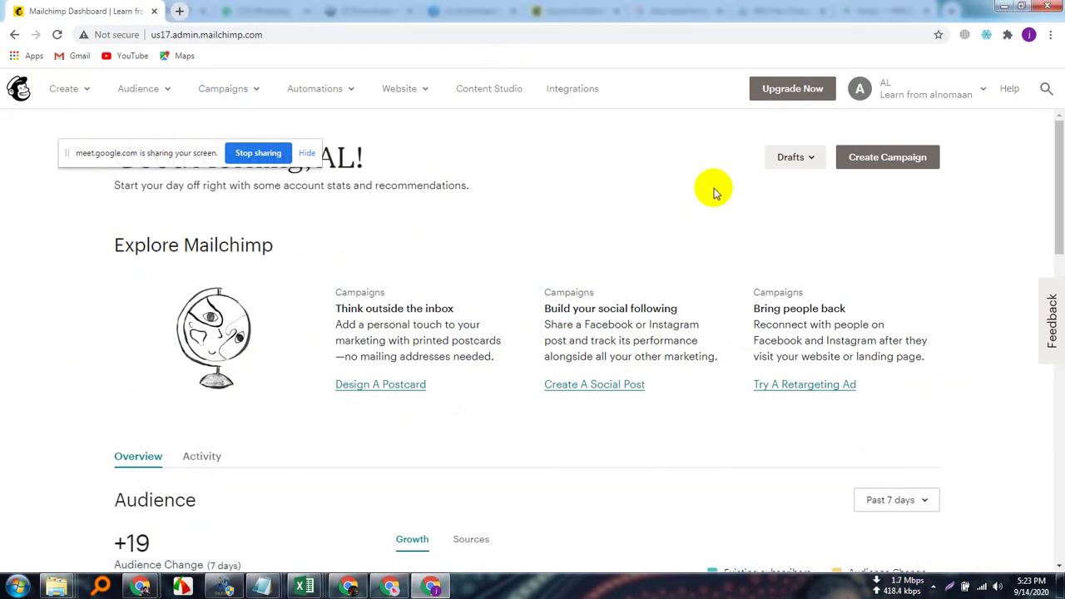
pyautogui.click(305, 154)
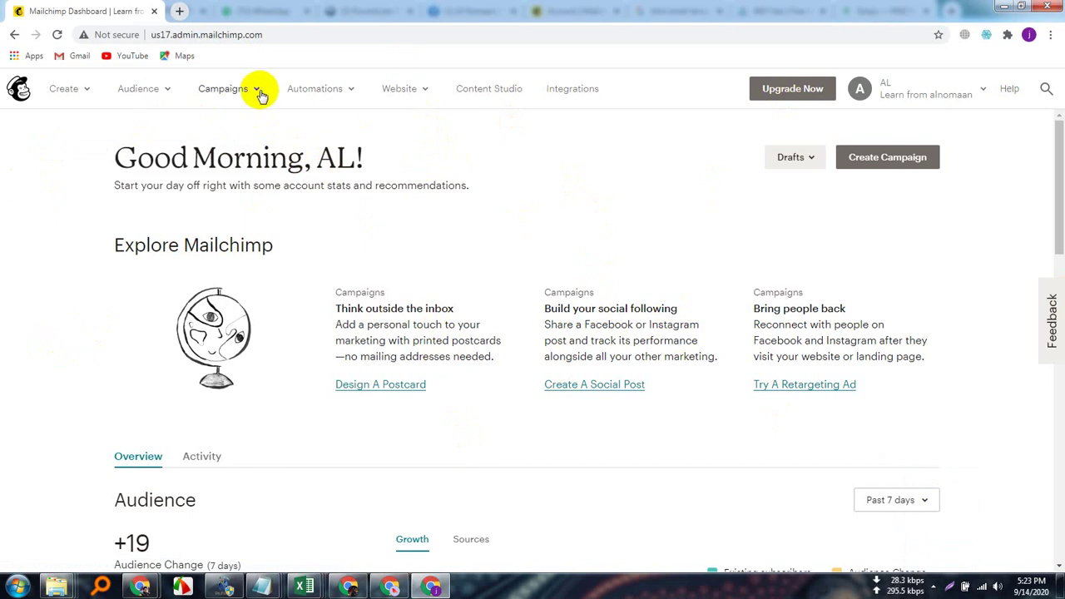
# Create a new campaign from the Learning template on the Templates page.
pyautogui.click(260, 91)
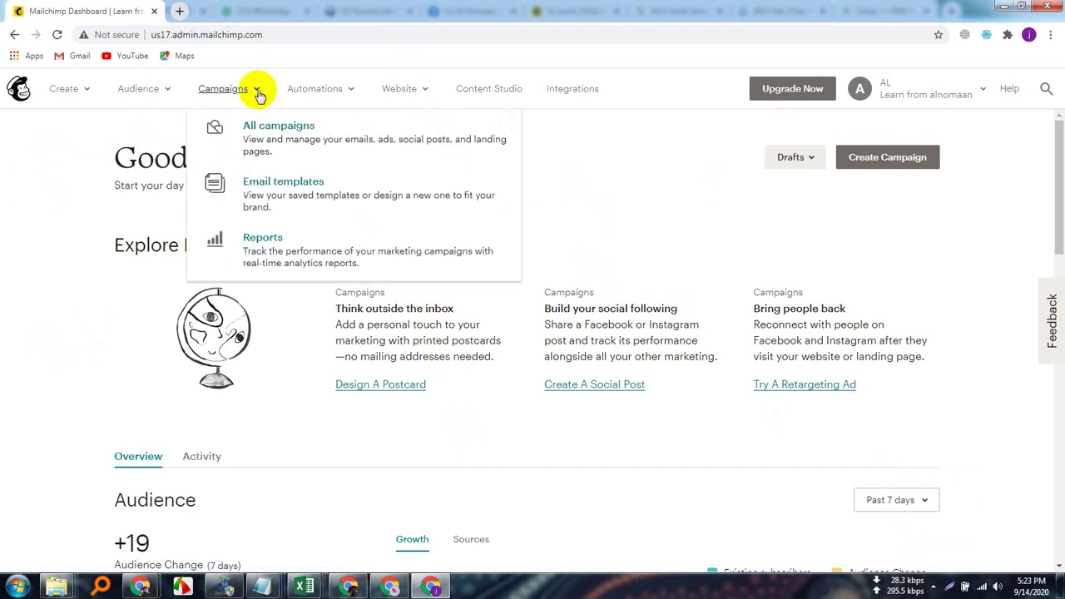
pyautogui.click(283, 190)
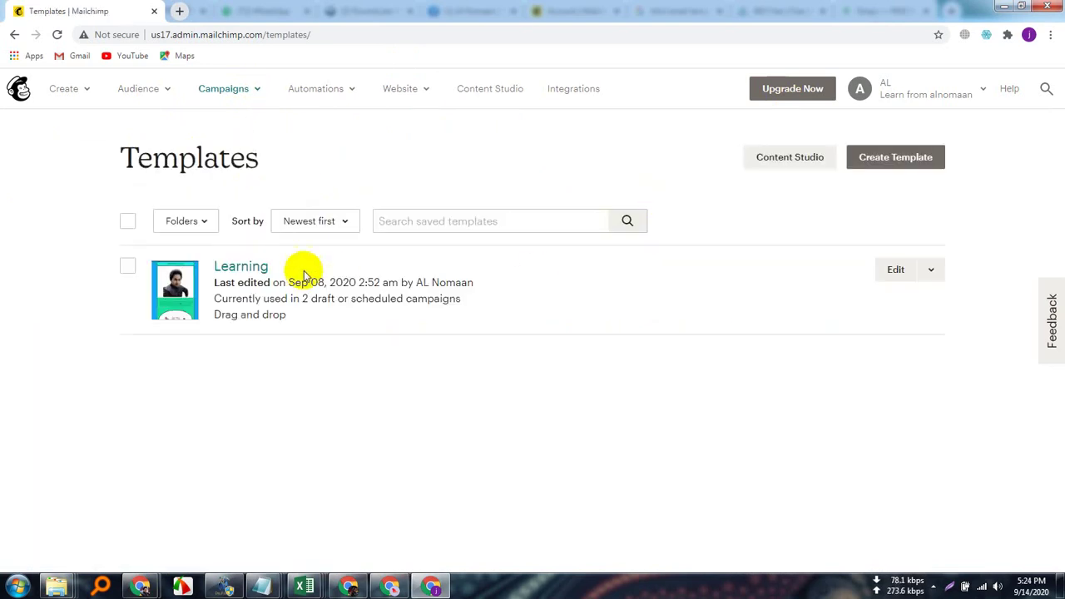
pyautogui.click(932, 271)
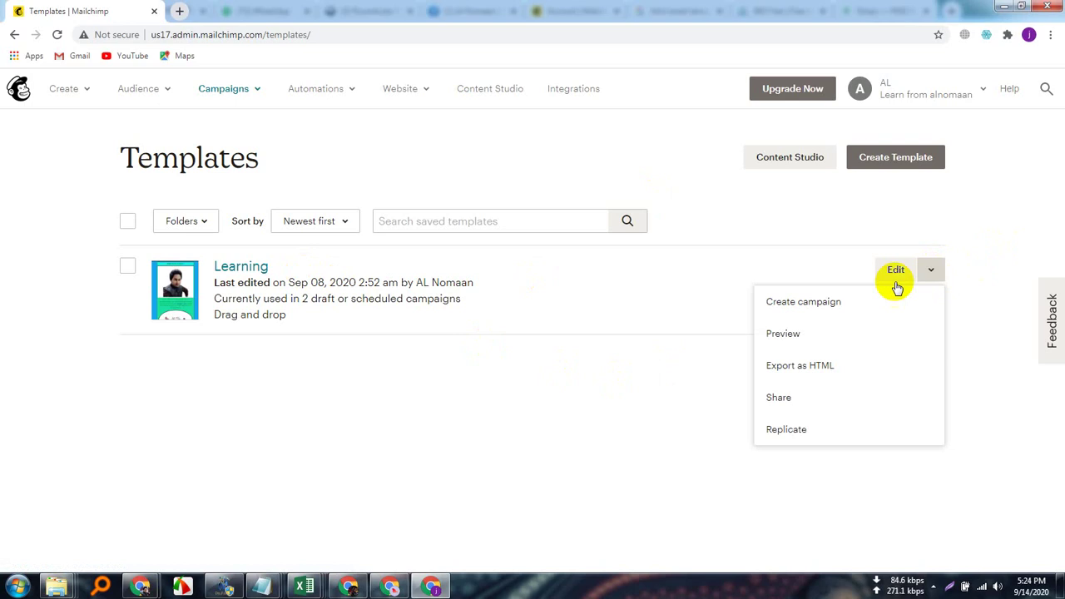
pyautogui.click(815, 288)
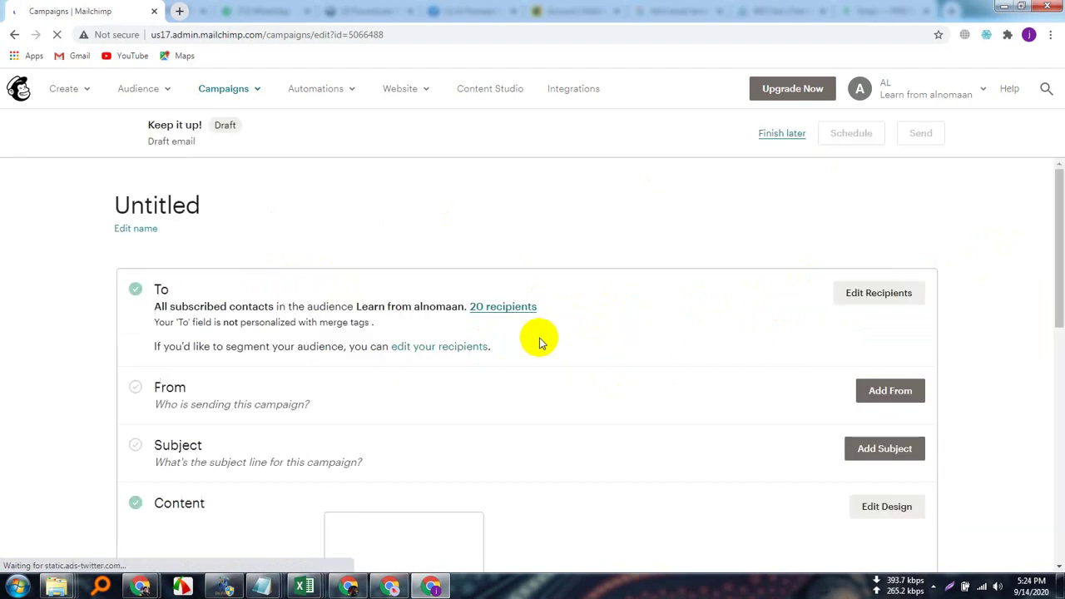
# Open the From details and replace the sender name with the new name.
pyautogui.scroll(-2, 453, 352)
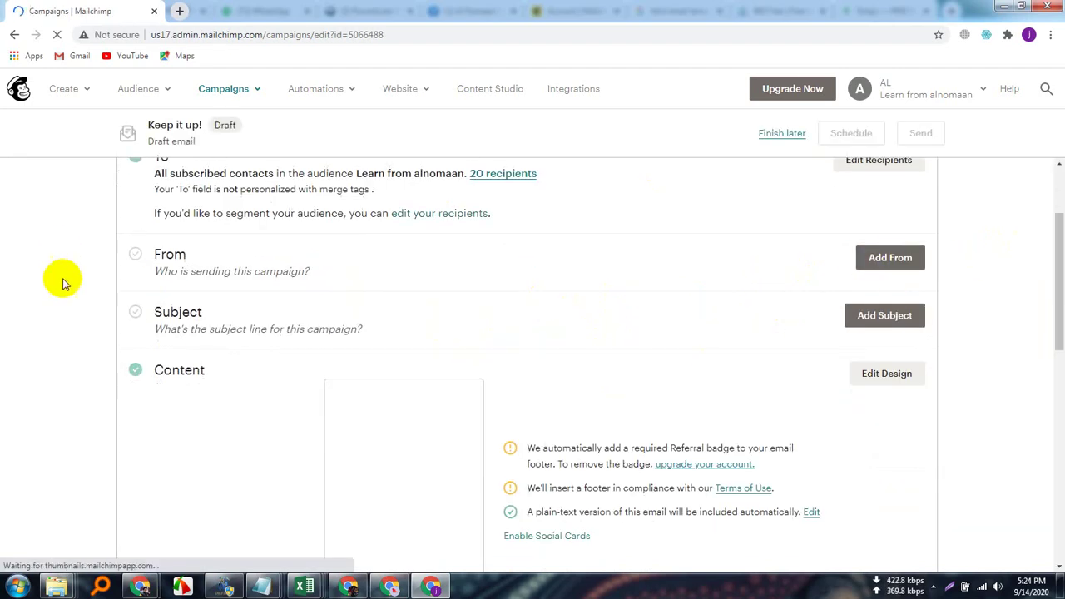
pyautogui.scroll(1, 879, 328)
pyautogui.click(889, 324)
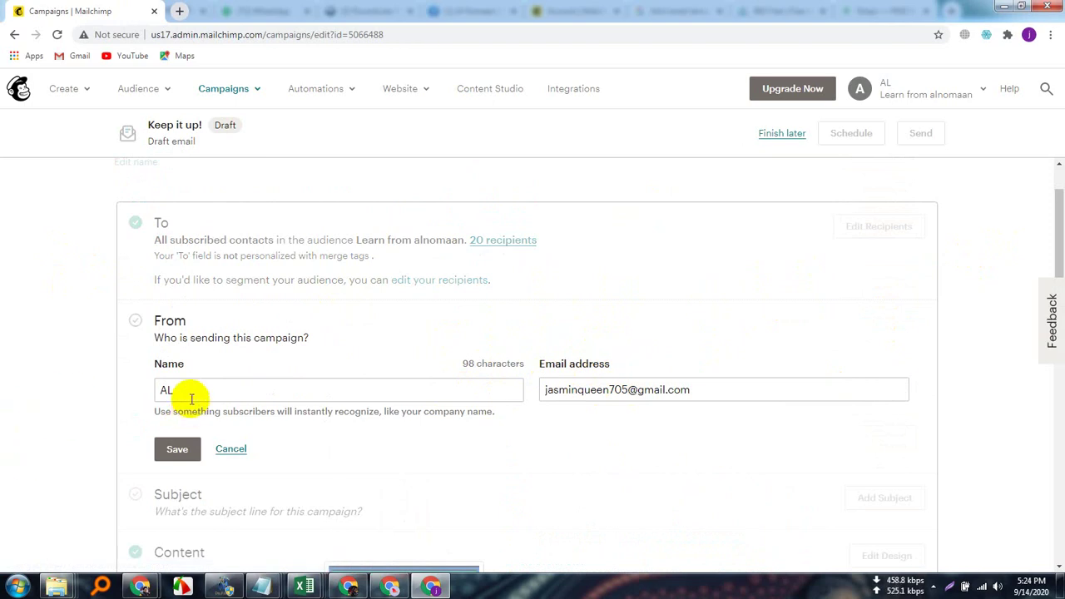
pyautogui.press('BackSpace')
pyautogui.press('BackSpace')
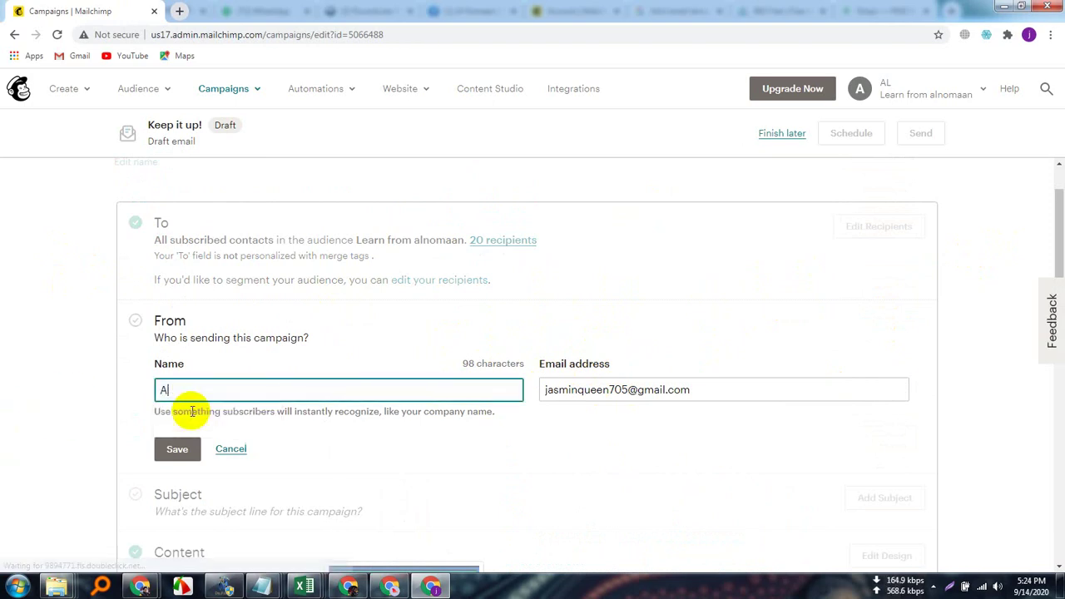
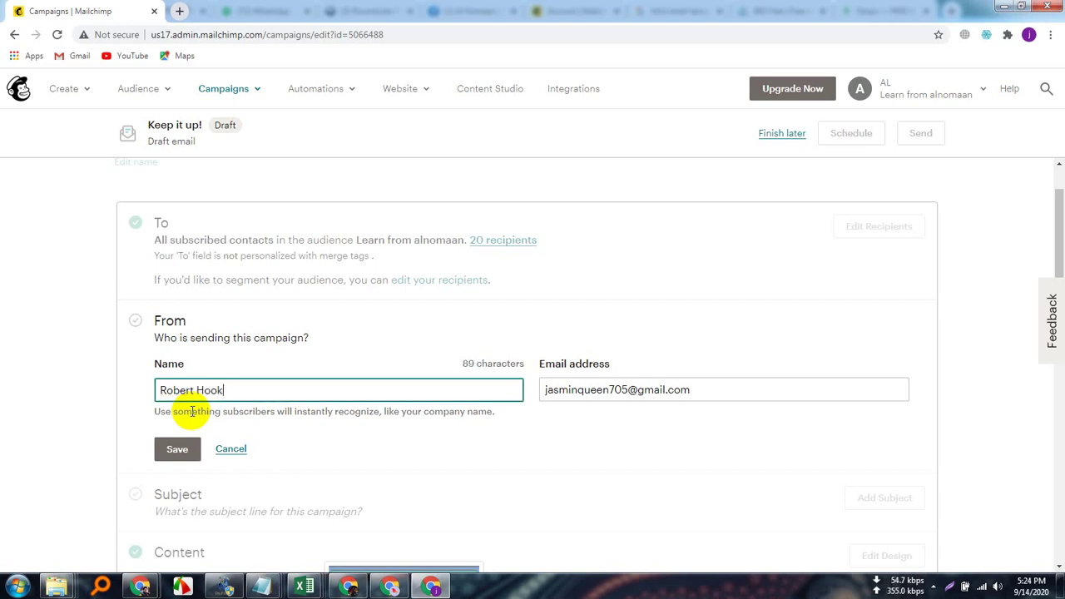
# Replace the sender email with the new alnomaan.com address and save the From details.
pyautogui.click(703, 387)
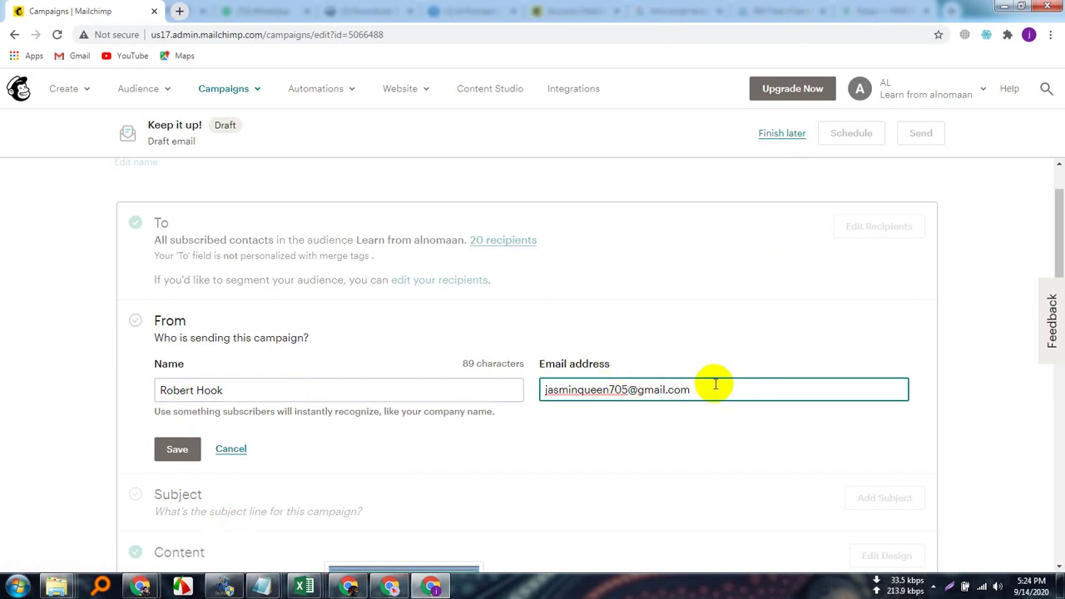
pyautogui.click(571, 381)
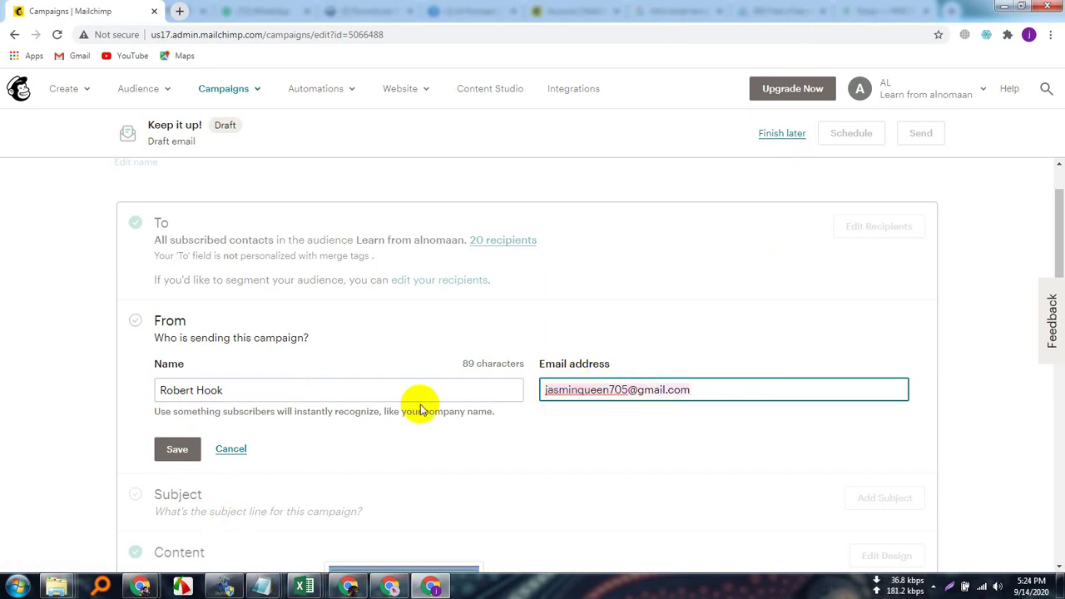
pyautogui.hotkey('ctrl', 'a')
pyautogui.press('BackSpace')
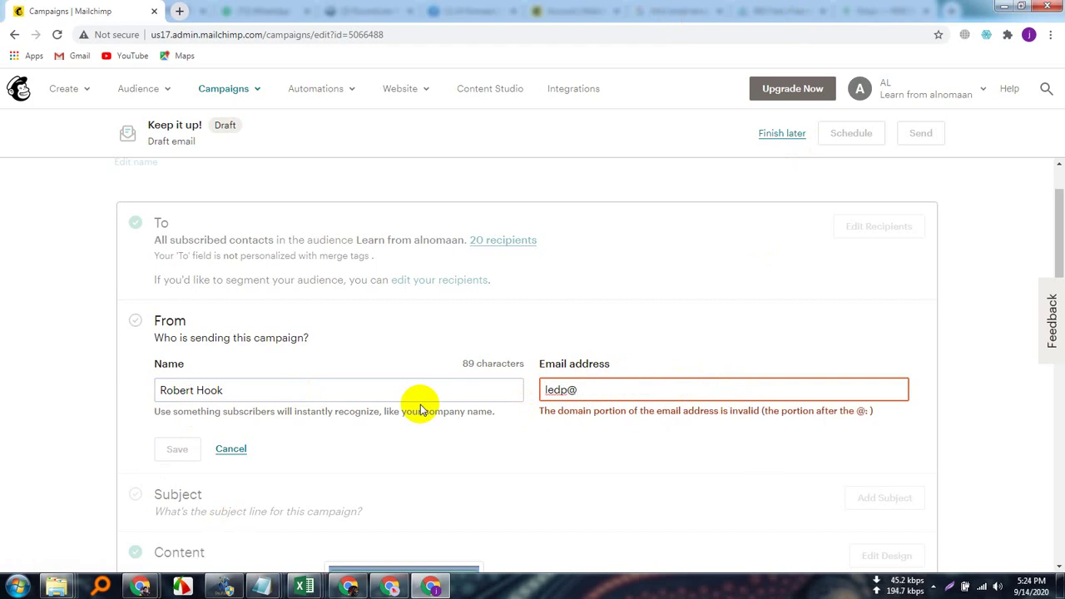
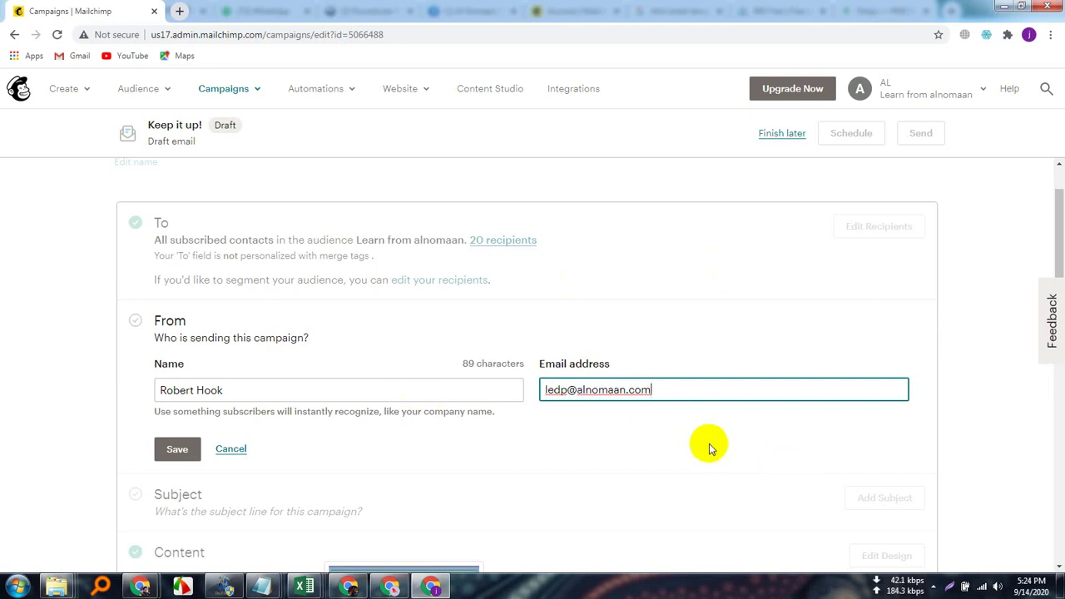
pyautogui.scroll(-3, 741, 435)
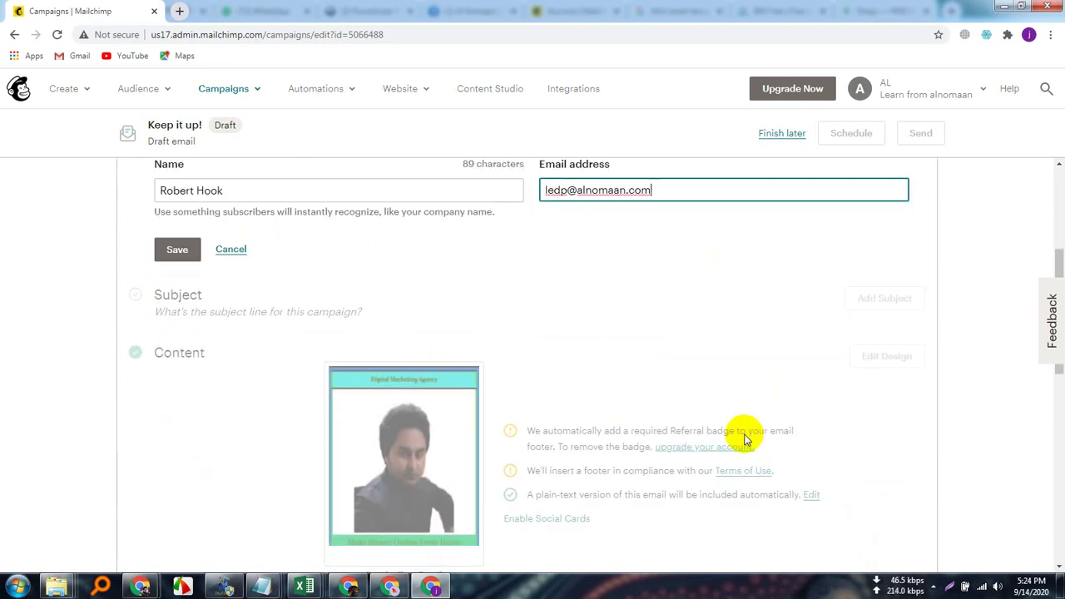
pyautogui.scroll(2, 741, 435)
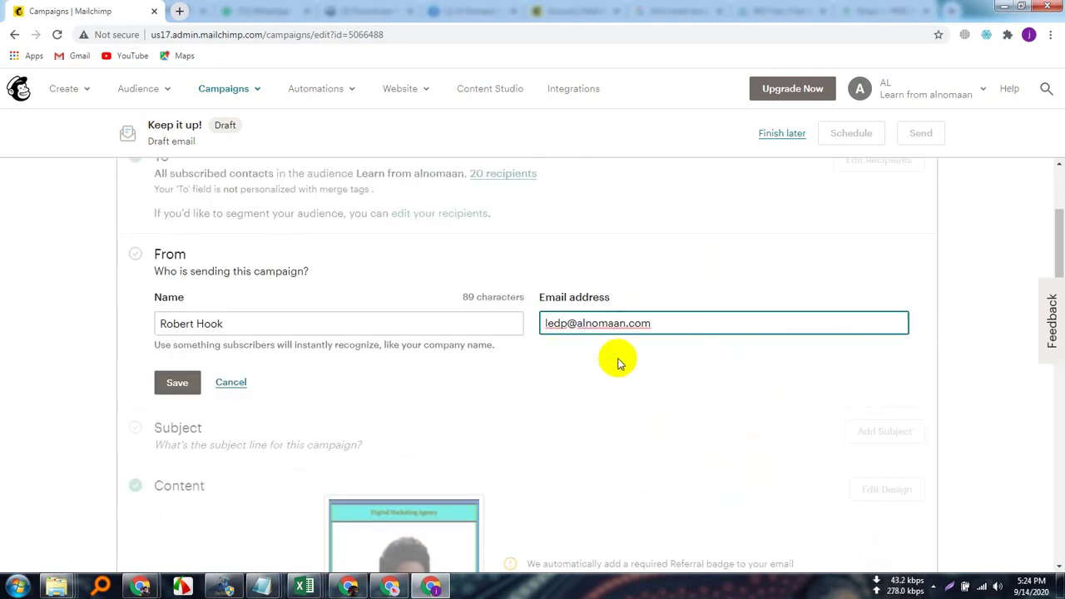
pyautogui.click(1005, 396)
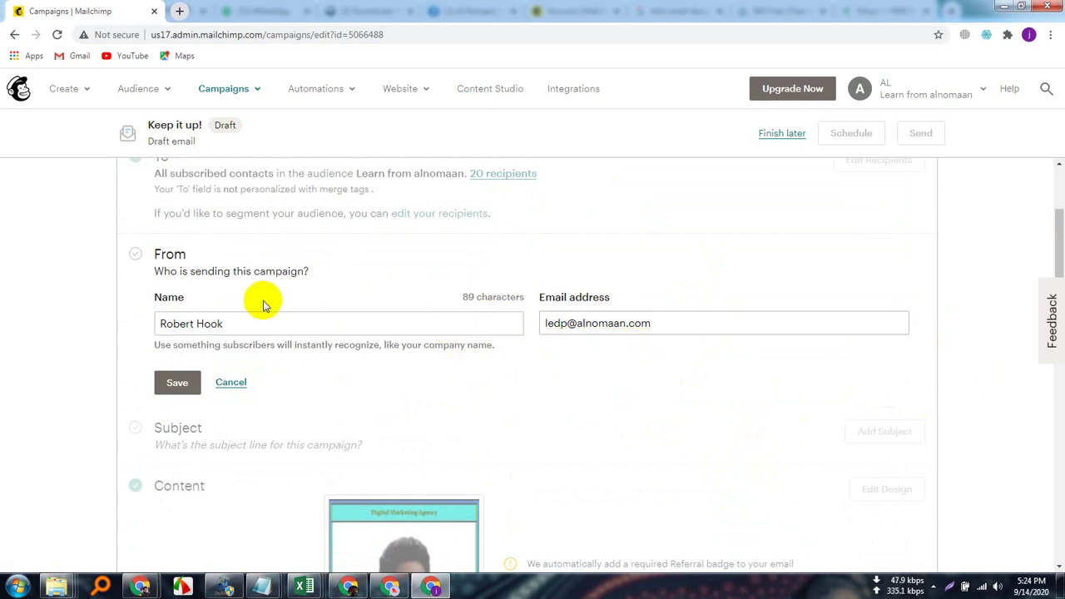
pyautogui.click(174, 385)
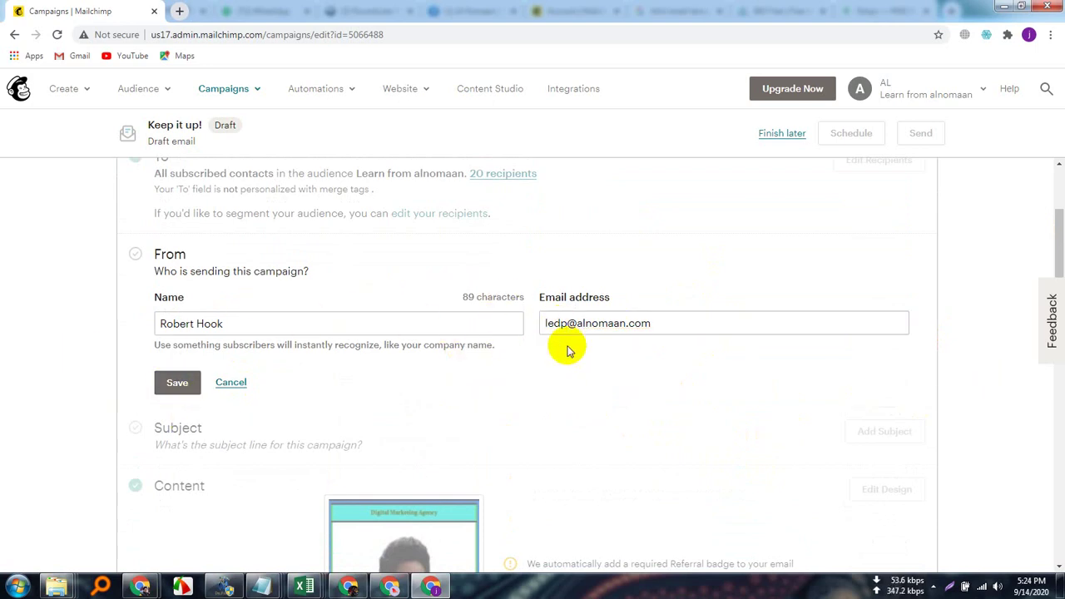
pyautogui.scroll(-1, 171, 337)
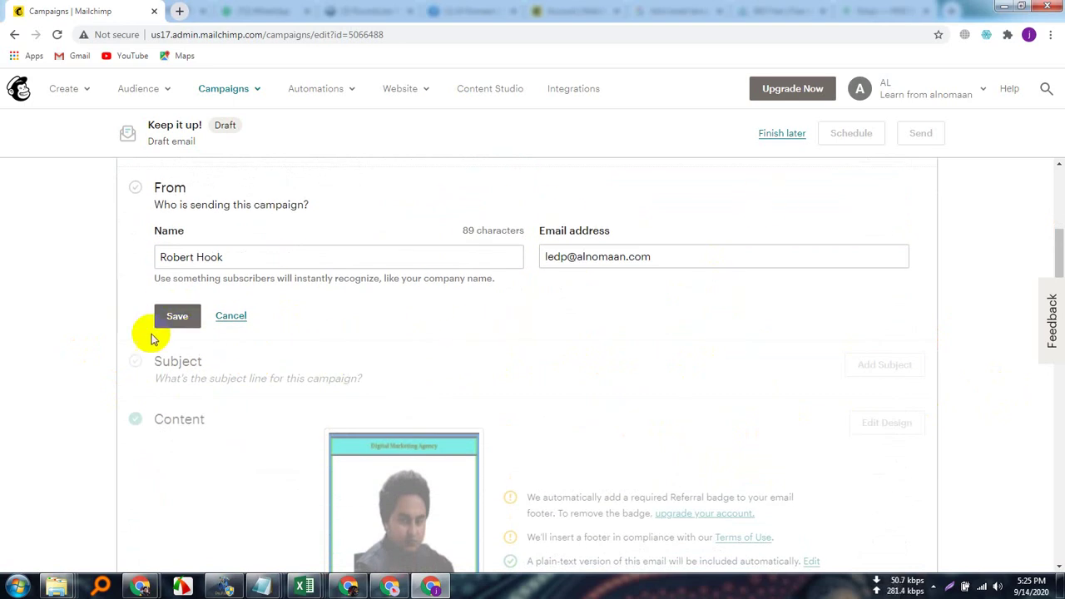
pyautogui.click(176, 318)
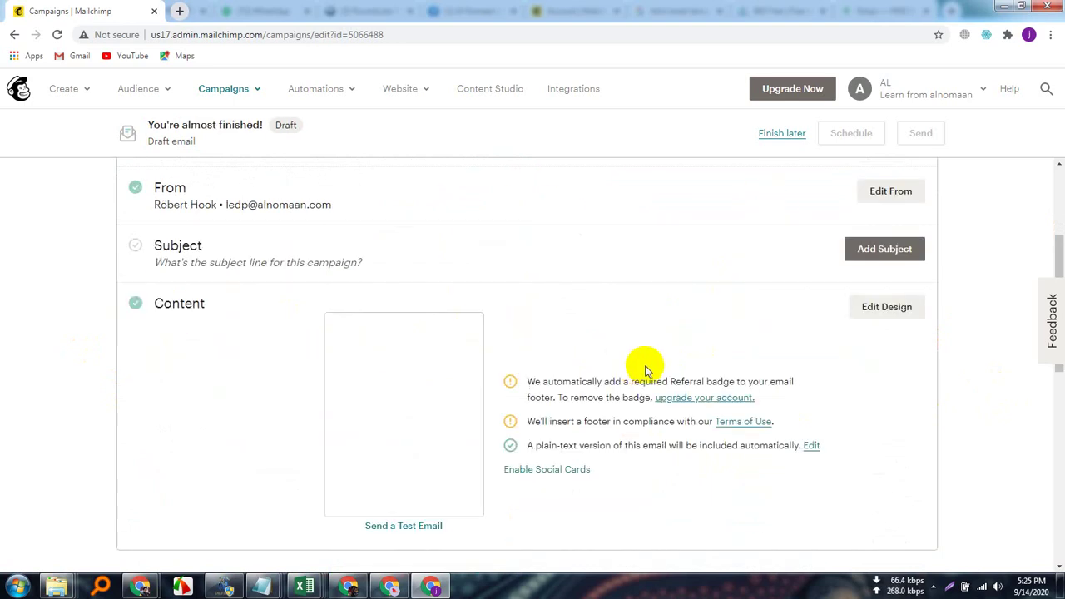
pyautogui.scroll(3, 545, 507)
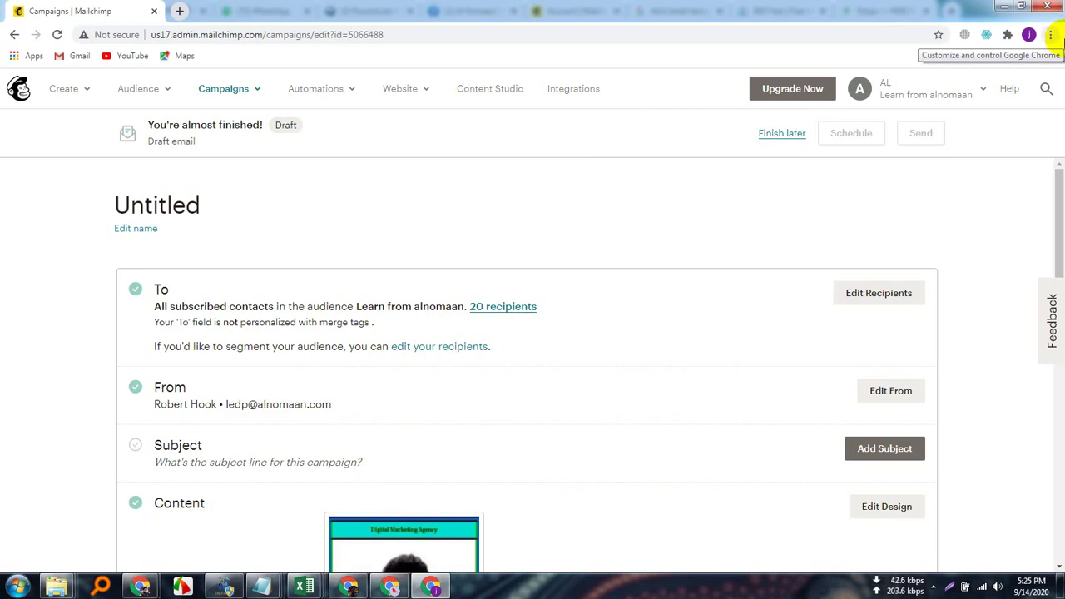
# Switch Chrome to another saved profile's window from the profile menu.
pyautogui.click(984, 93)
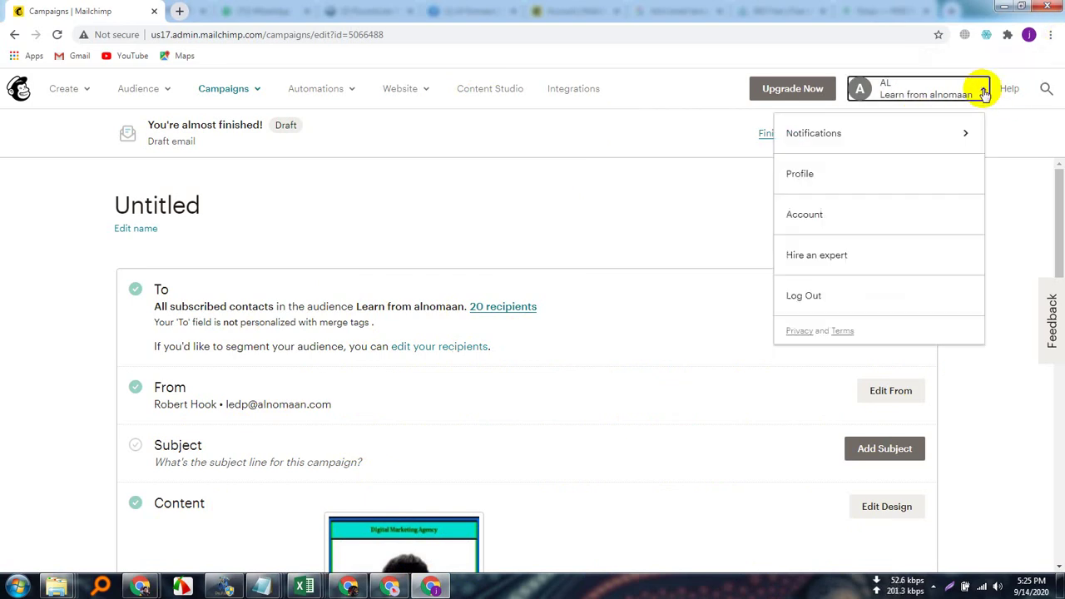
pyautogui.click(668, 199)
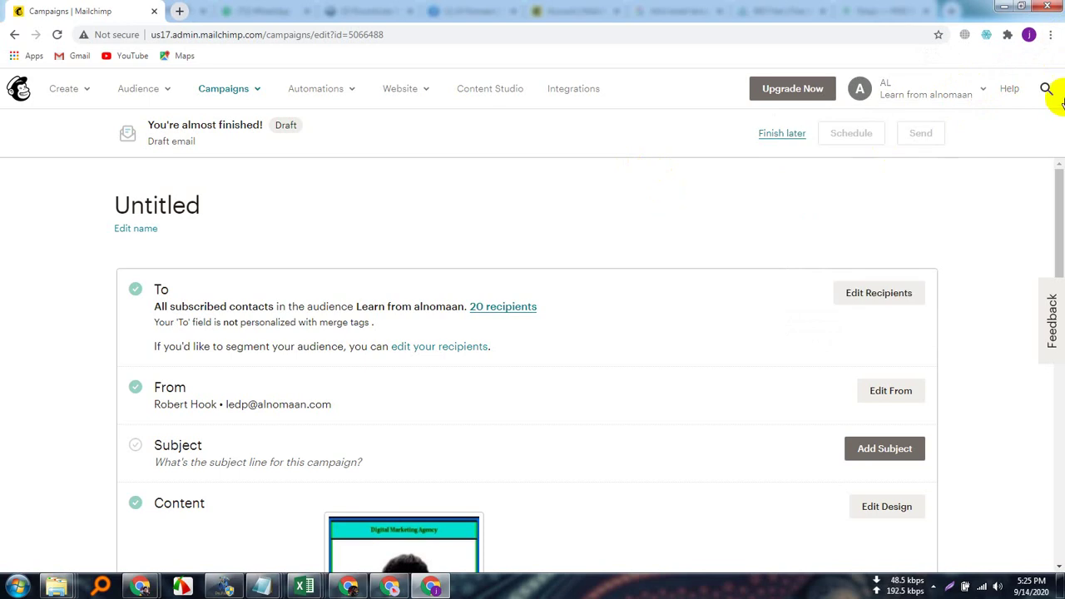
pyautogui.click(1029, 36)
pyautogui.scroll(-2, 1023, 309)
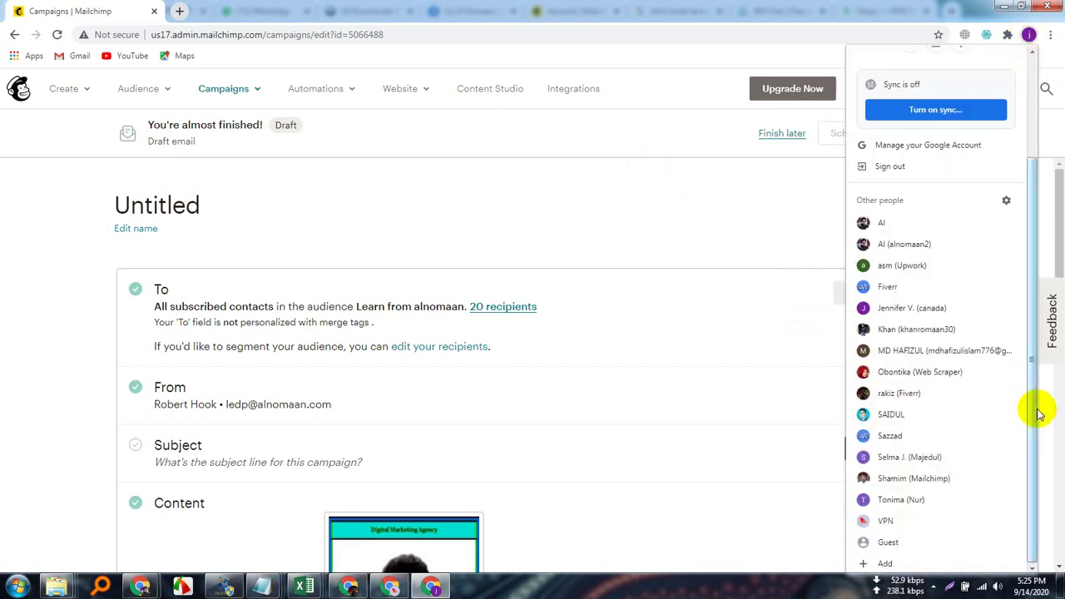
pyautogui.click(890, 459)
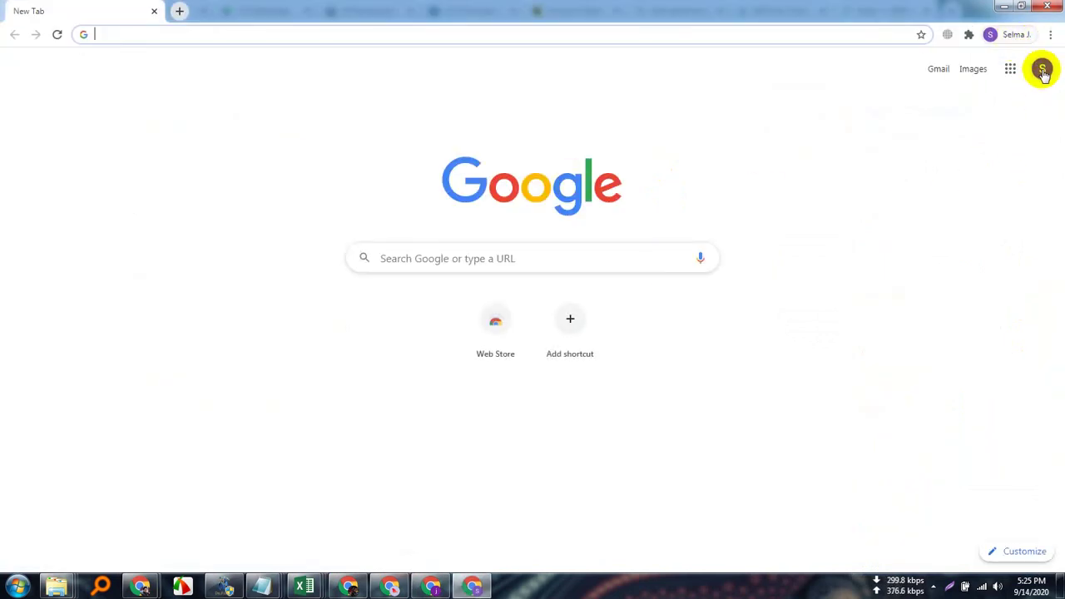
pyautogui.click(1040, 81)
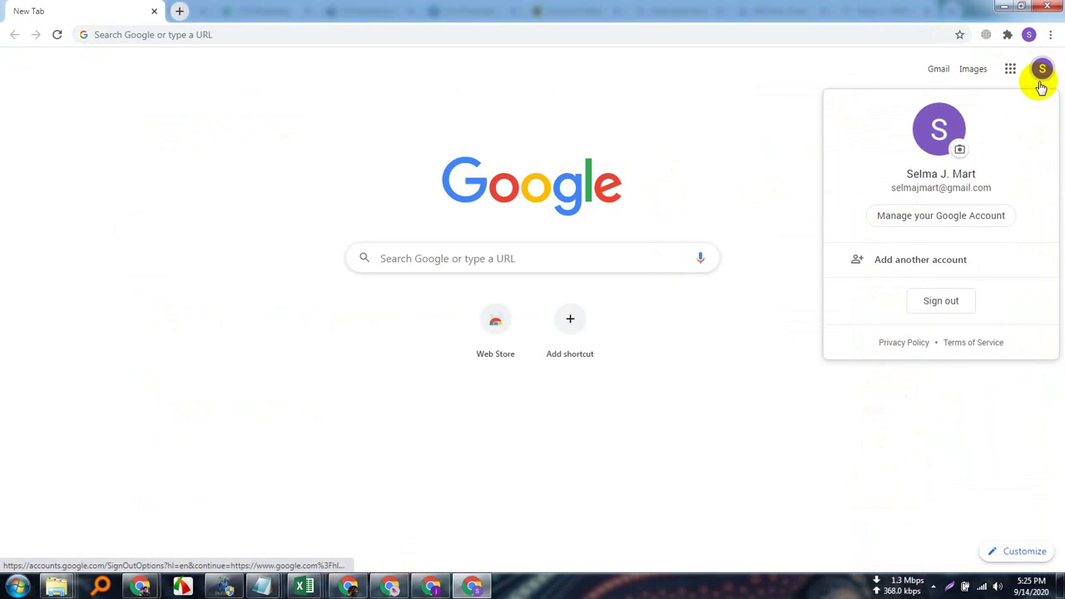
pyautogui.click(1042, 69)
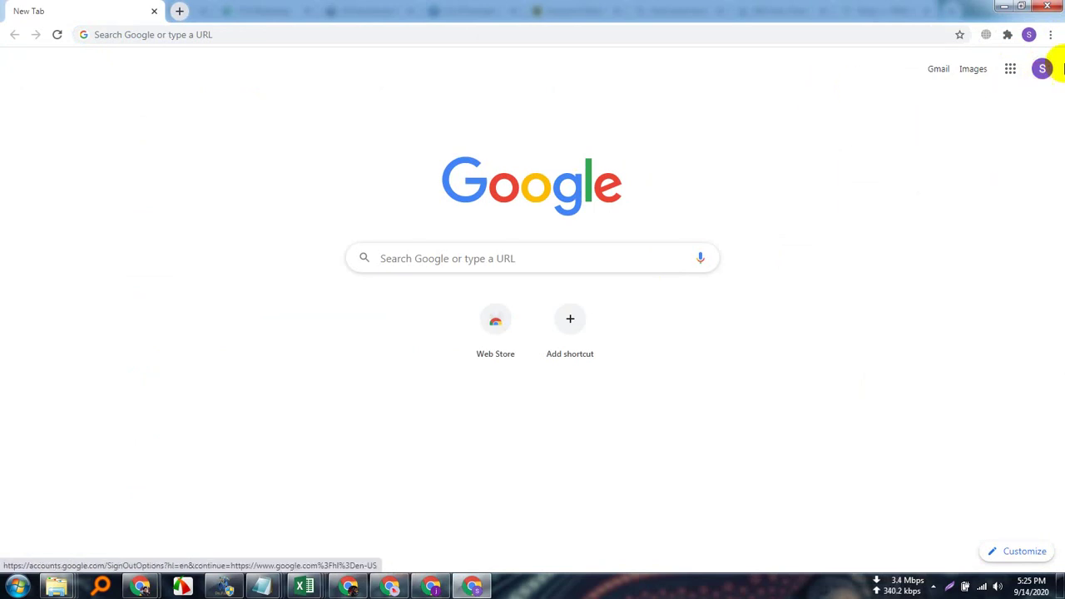
pyautogui.click(1029, 34)
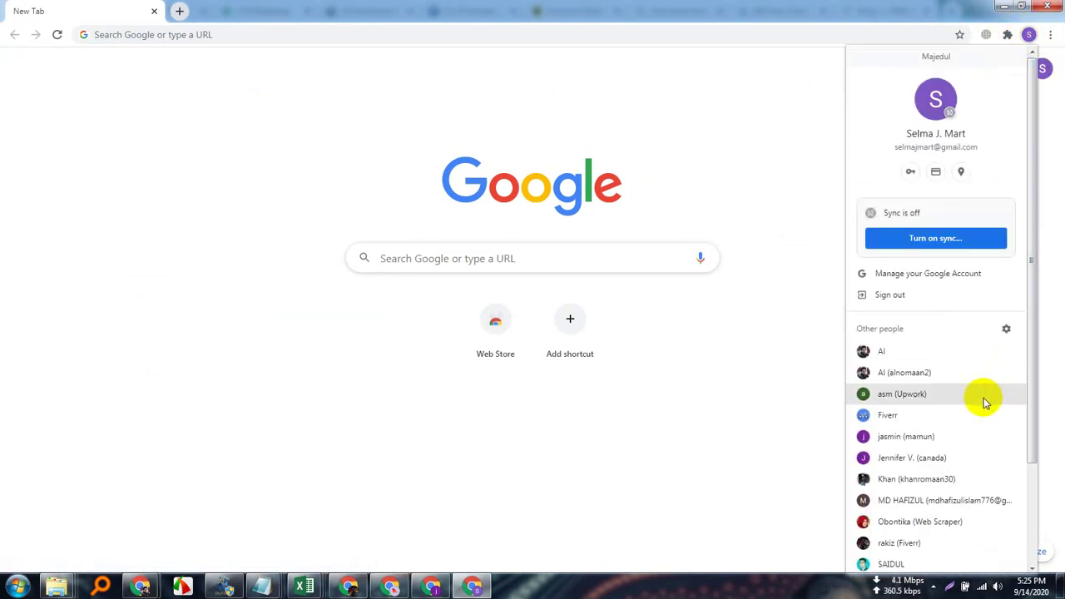
pyautogui.click(933, 502)
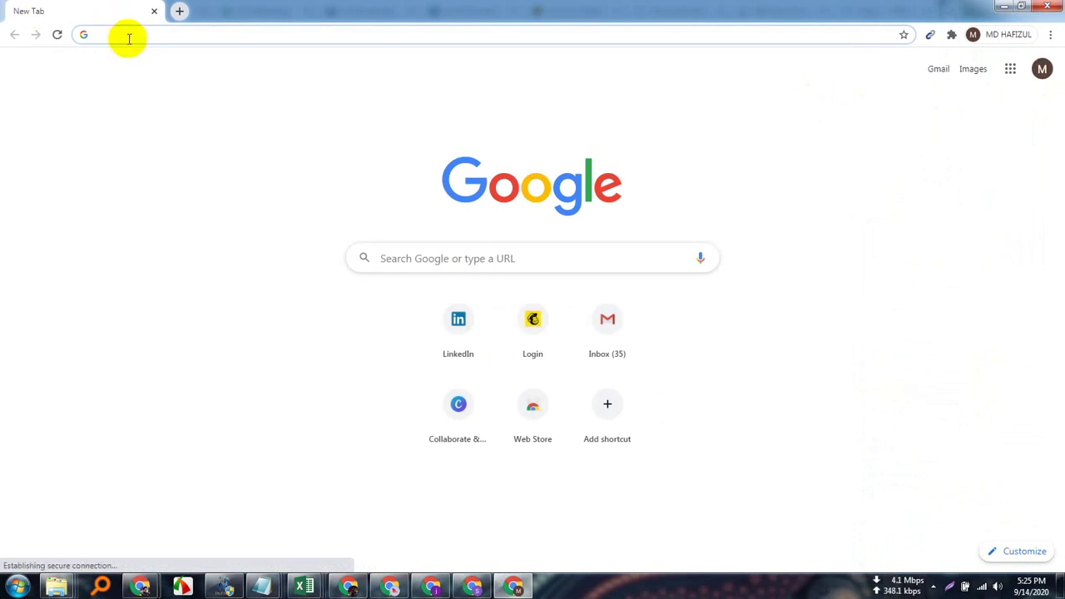
# Switch to a different saved profile's window and start entering 'mailchim' in its address bar.
pyautogui.click(119, 34)
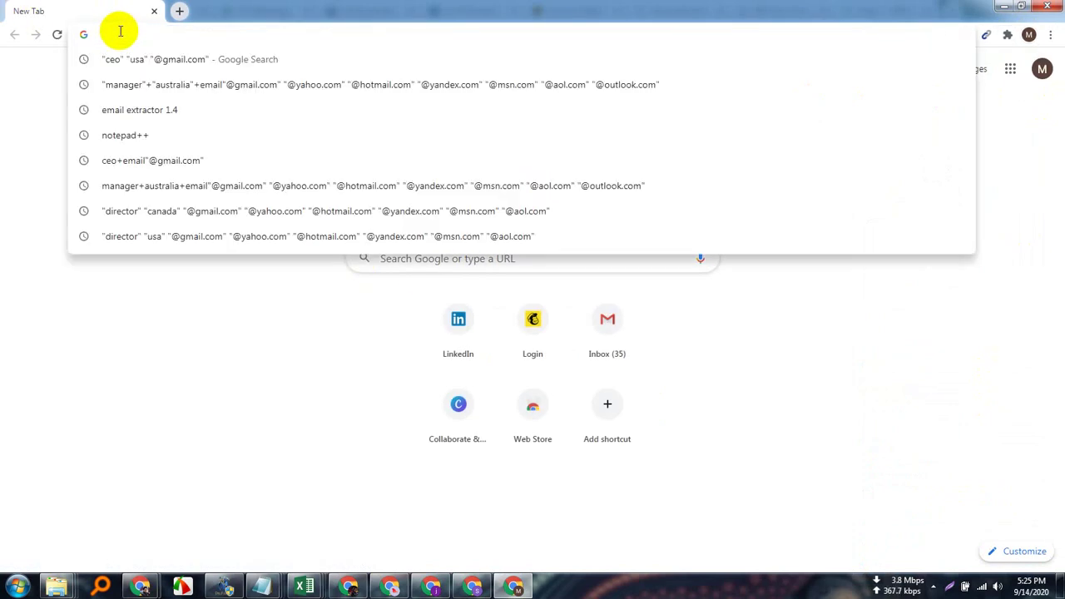
pyautogui.click(190, 176)
pyautogui.click(147, 36)
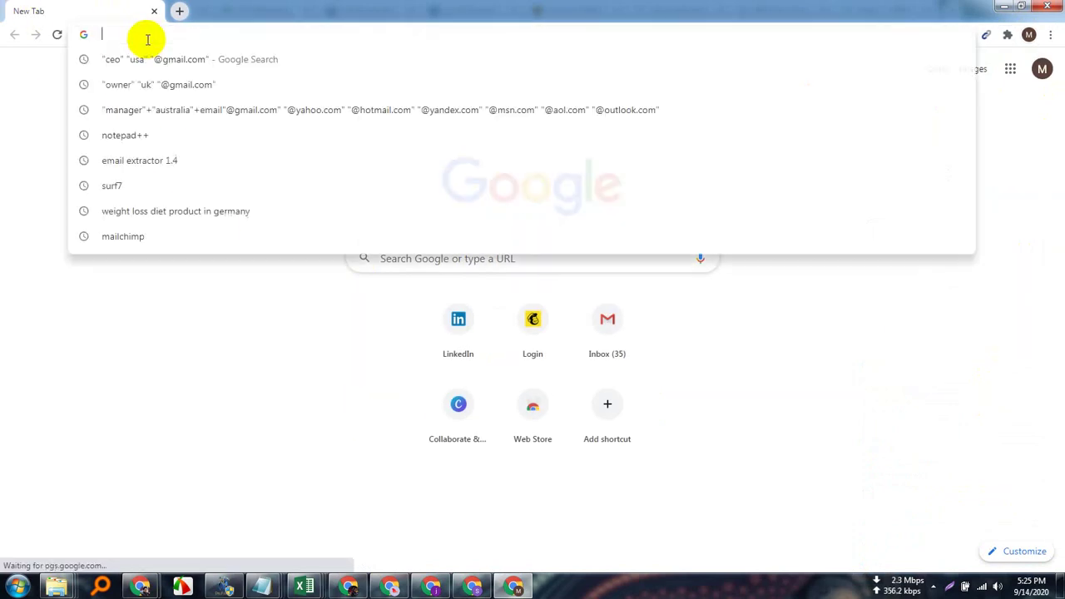
pyautogui.write('mai')
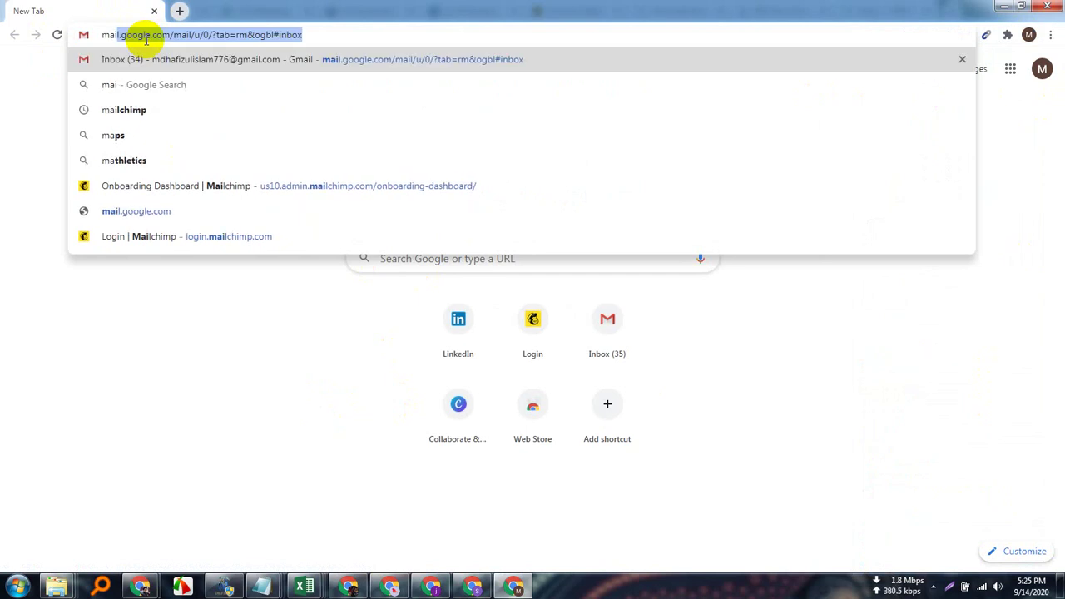
pyautogui.write('l')
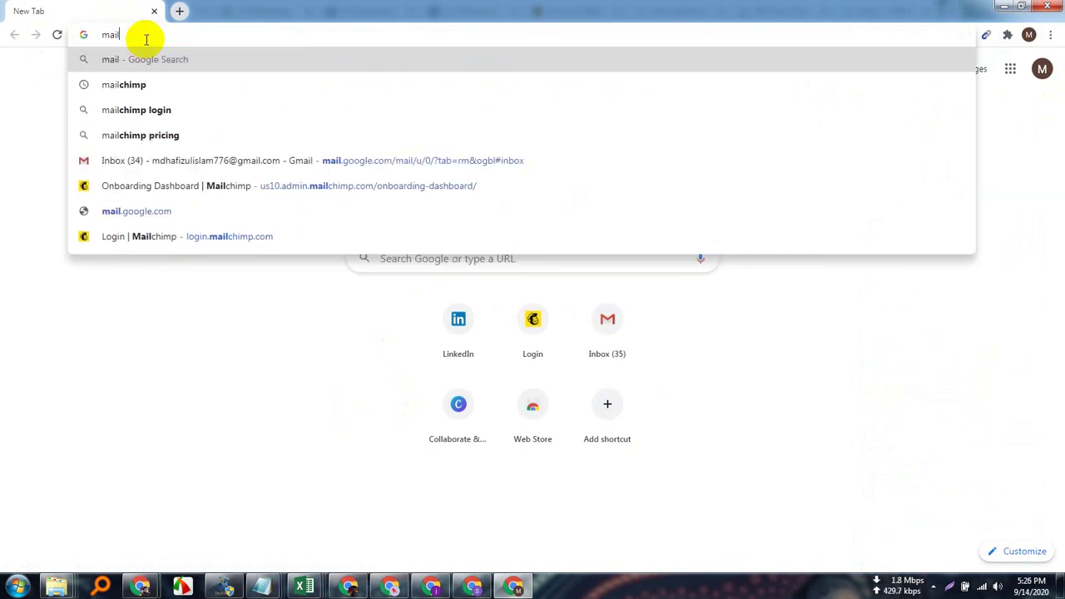
pyautogui.press('BackSpace')
pyautogui.press('BackSpace')
pyautogui.press('BackSpace')
pyautogui.press('BackSpace')
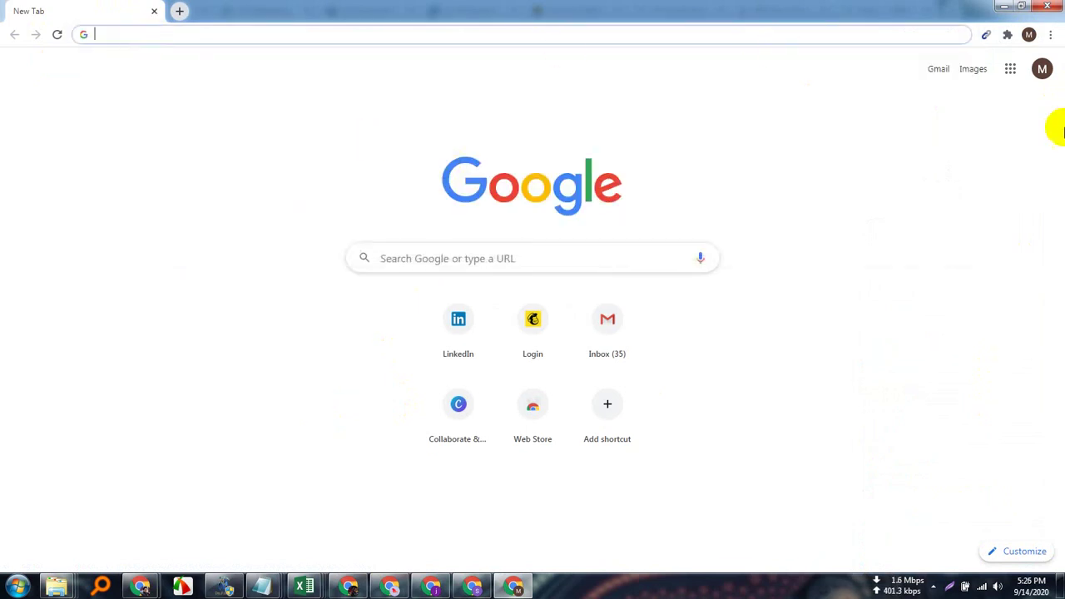
pyautogui.click(1029, 35)
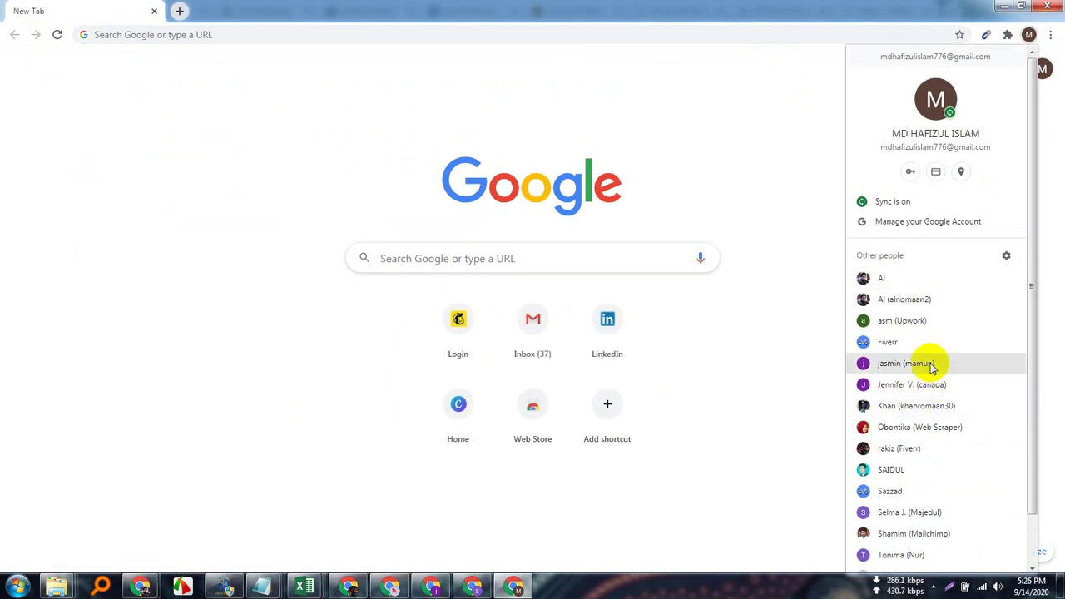
pyautogui.click(865, 391)
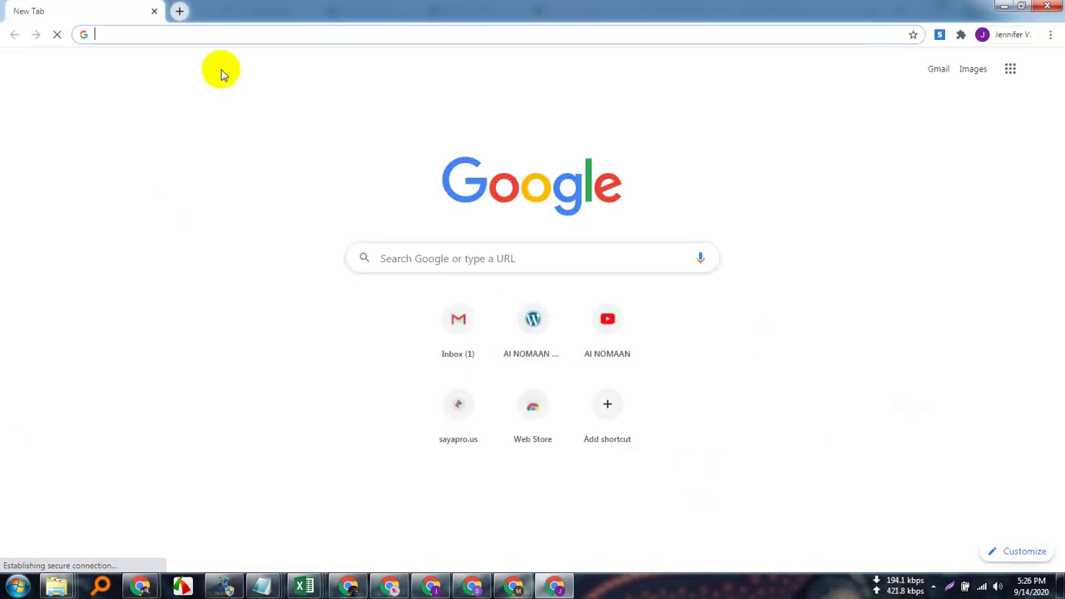
pyautogui.write('mail')
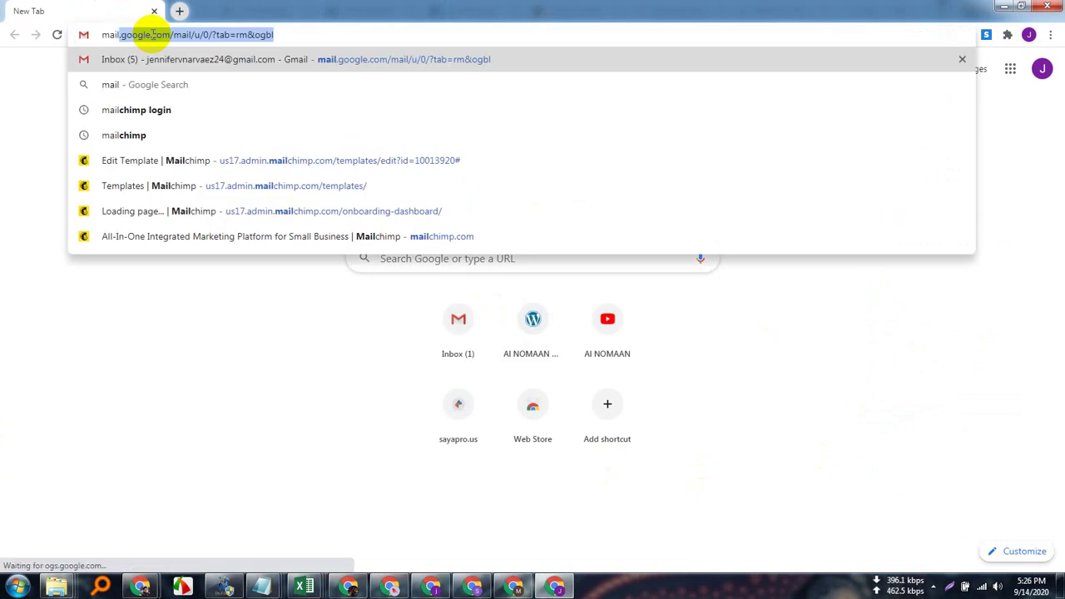
pyautogui.write('chimp.com')
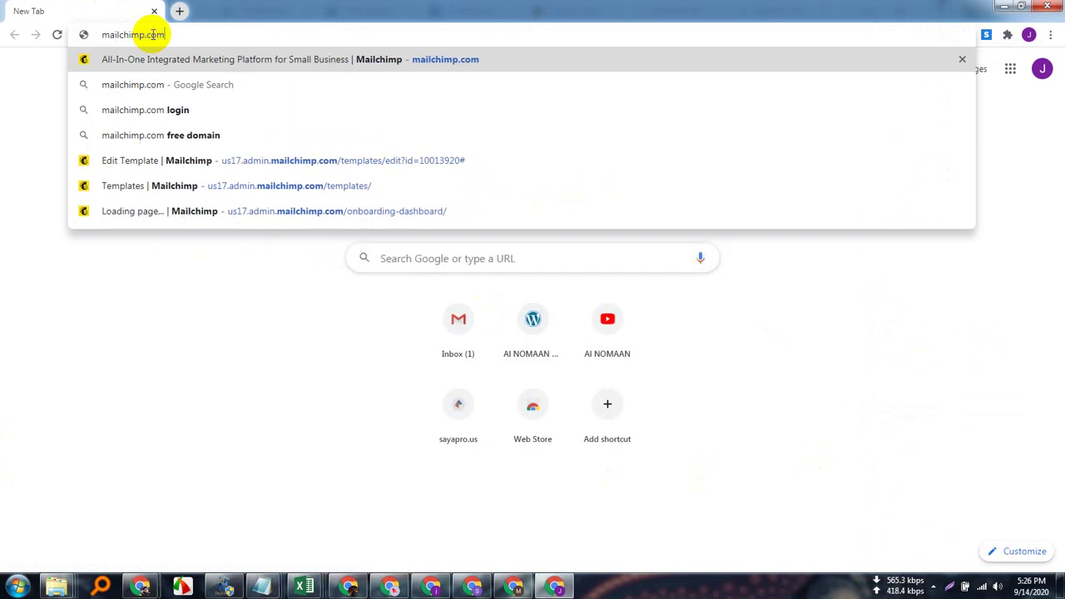
# Load mailchimp.com and choose "I'll do this later" for the security verification setup.
pyautogui.press('Return')
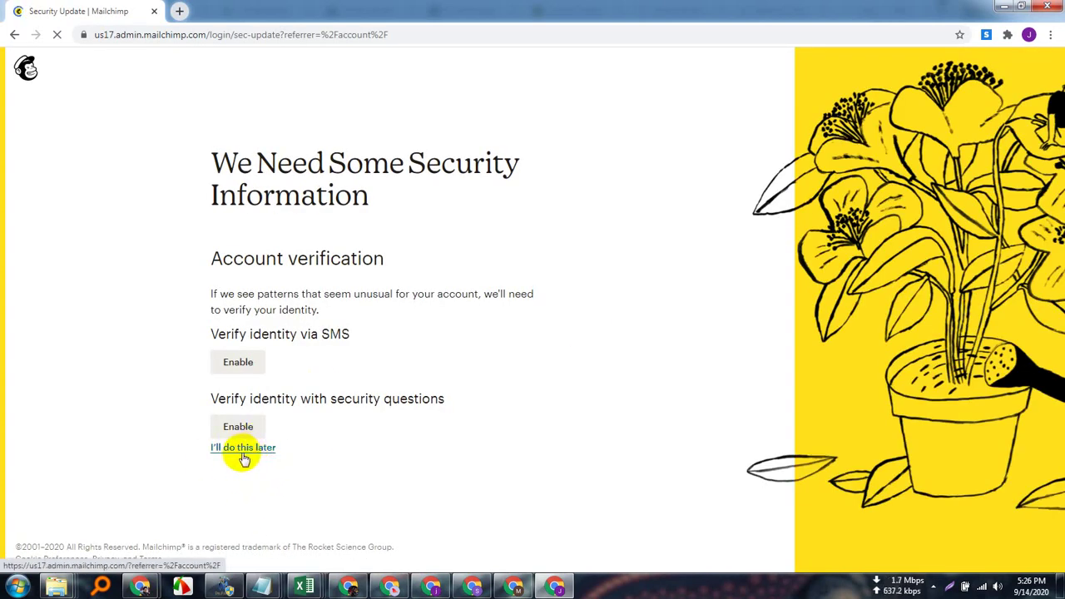
pyautogui.click(250, 449)
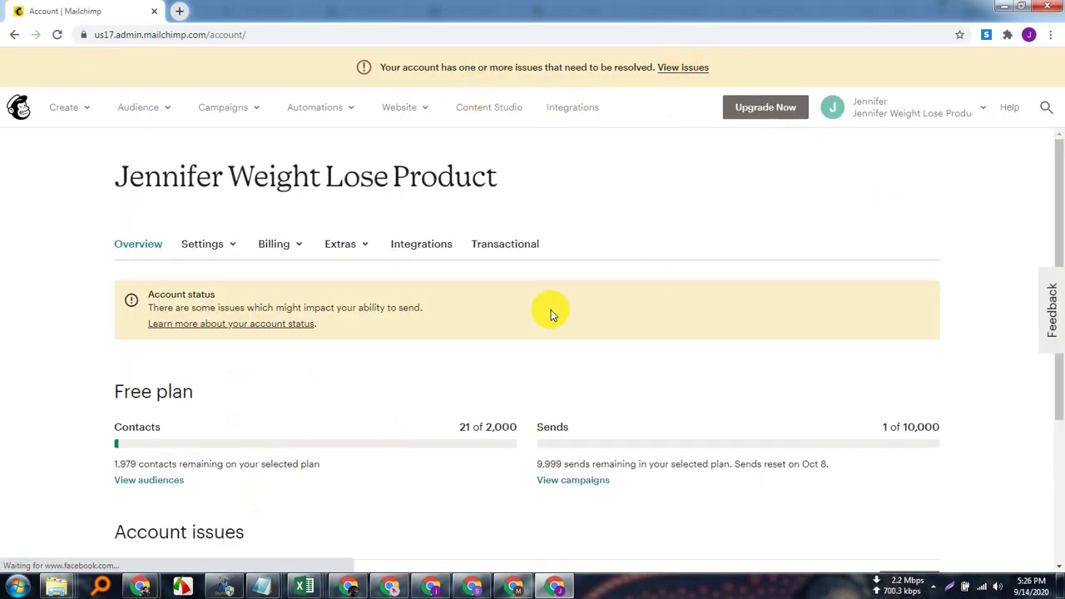
# Create a campaign from the Make Money Online 2020 email template.
pyautogui.click(259, 106)
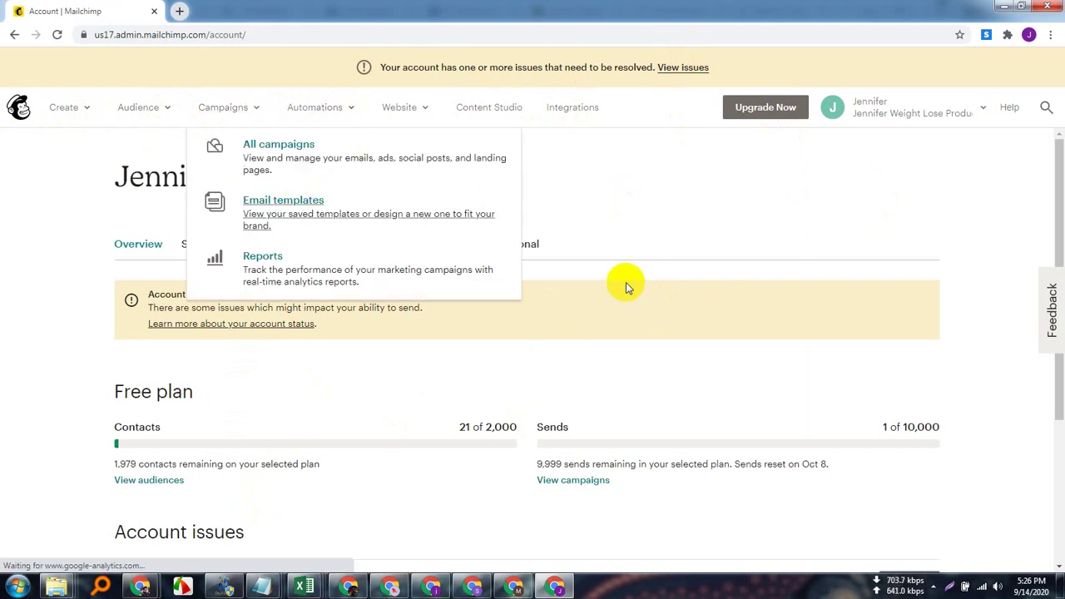
pyautogui.click(283, 200)
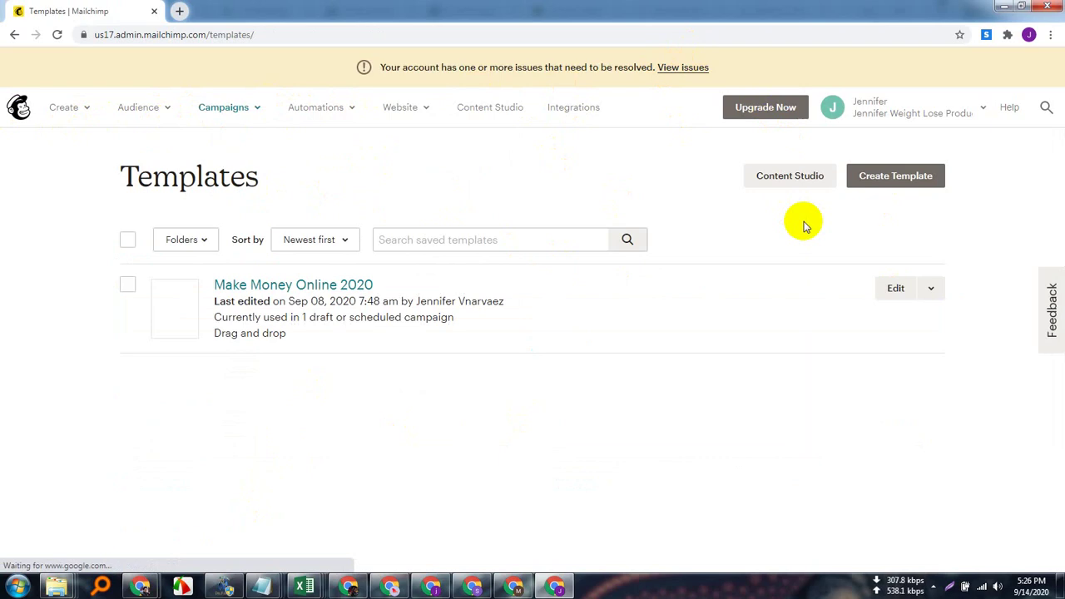
pyautogui.click(929, 289)
pyautogui.click(804, 323)
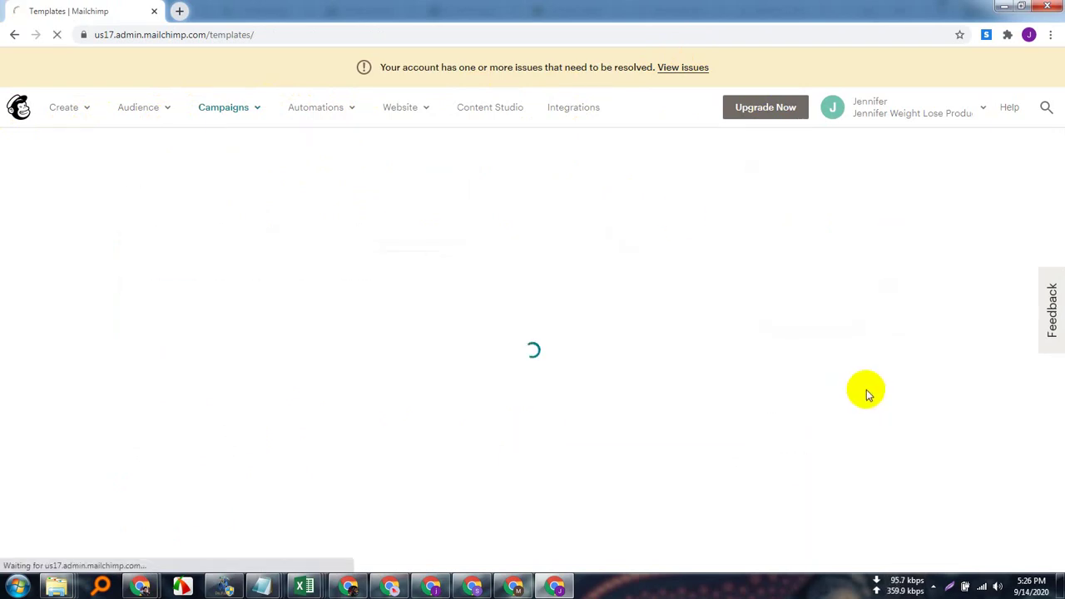
# Open the Mailchimp home dashboard in a new tab from the logo link and switch to it.
pyautogui.click(179, 11)
pyautogui.click(88, 10)
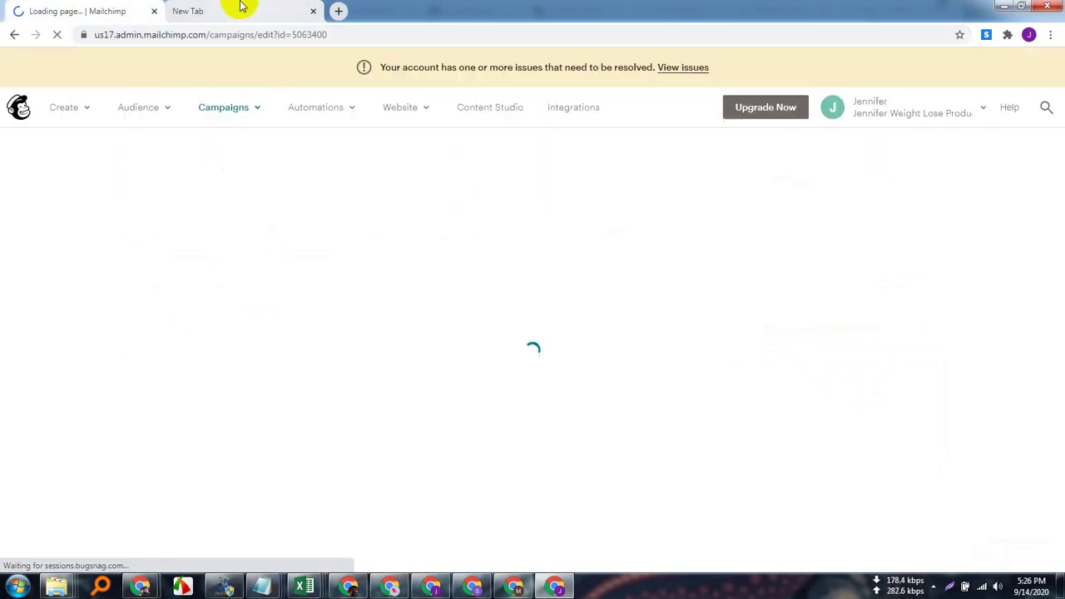
pyautogui.rightClick(28, 106)
pyautogui.click(92, 112)
pyautogui.click(245, 15)
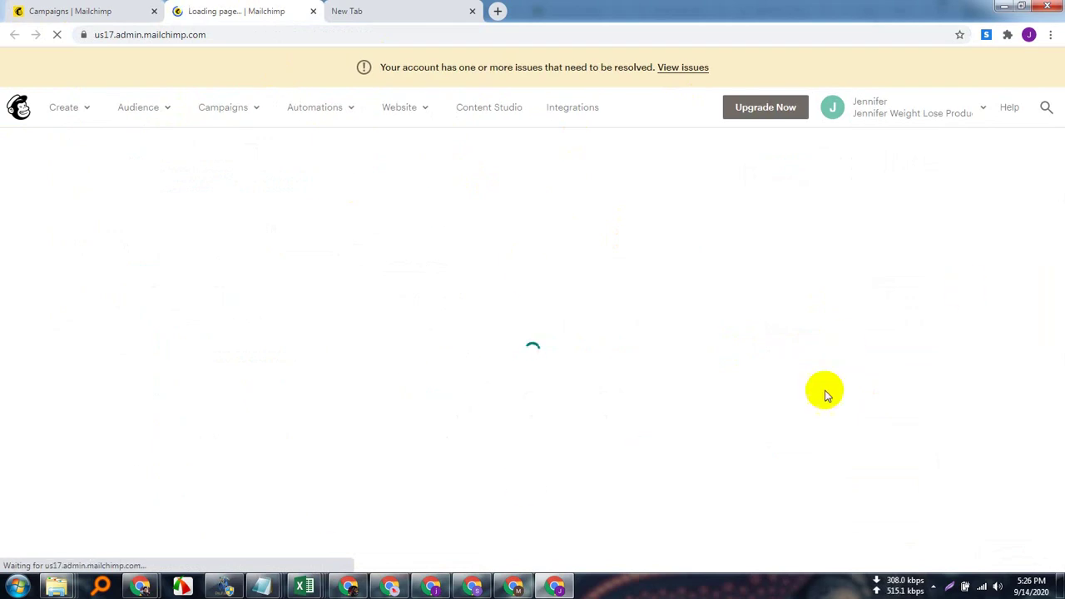
# Go to Audience, then Manage Audience > View audiences, glancing at Meet before returning.
pyautogui.click(163, 108)
pyautogui.click(230, 161)
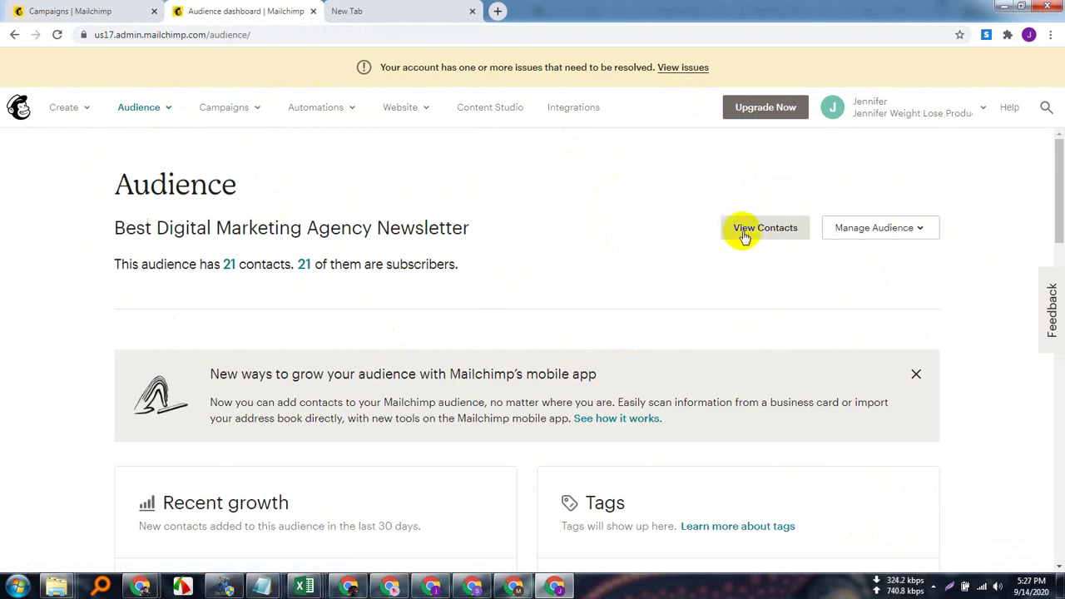
pyautogui.click(922, 232)
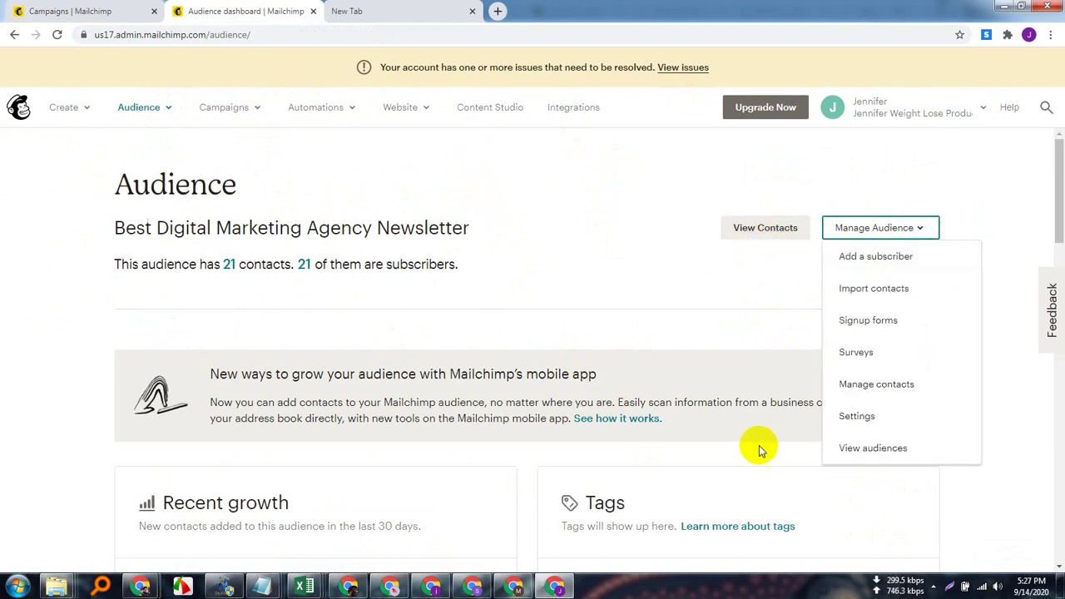
pyautogui.click(882, 445)
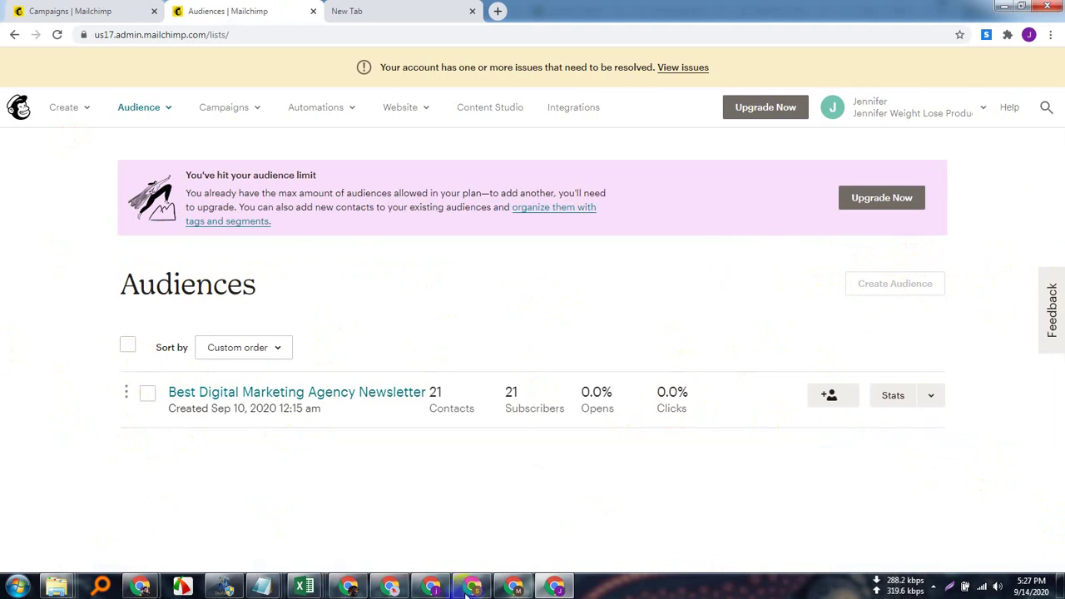
pyautogui.moveTo(143, 588)
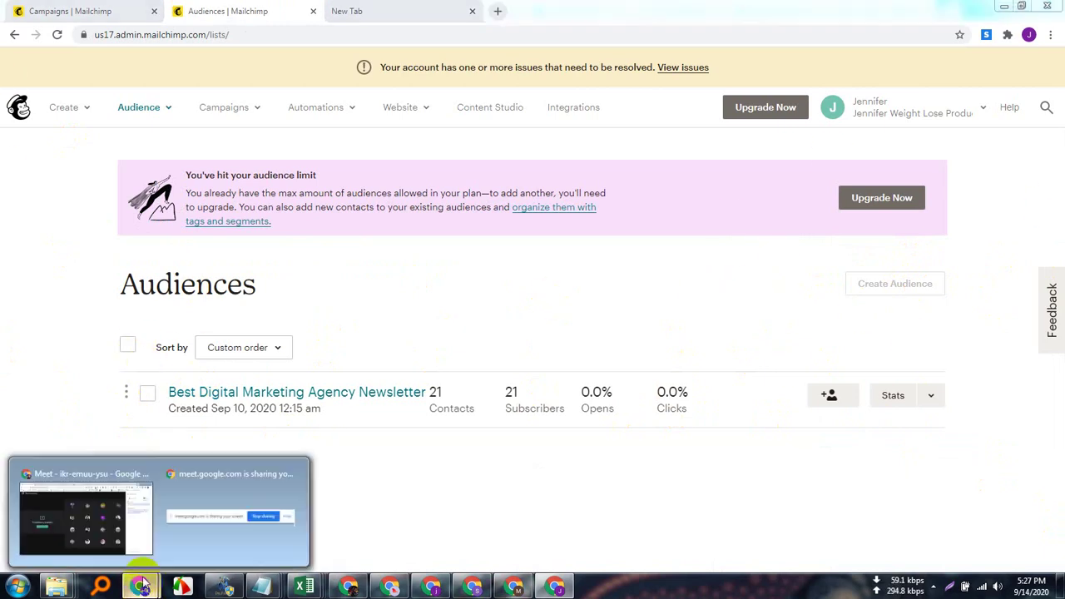
pyautogui.click(142, 512)
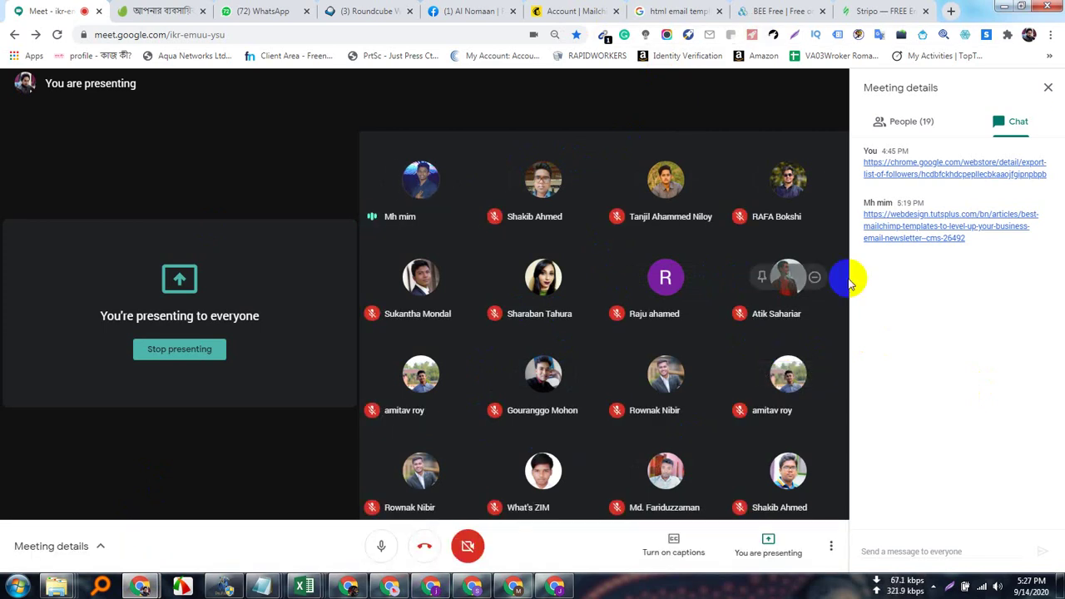
pyautogui.click(555, 587)
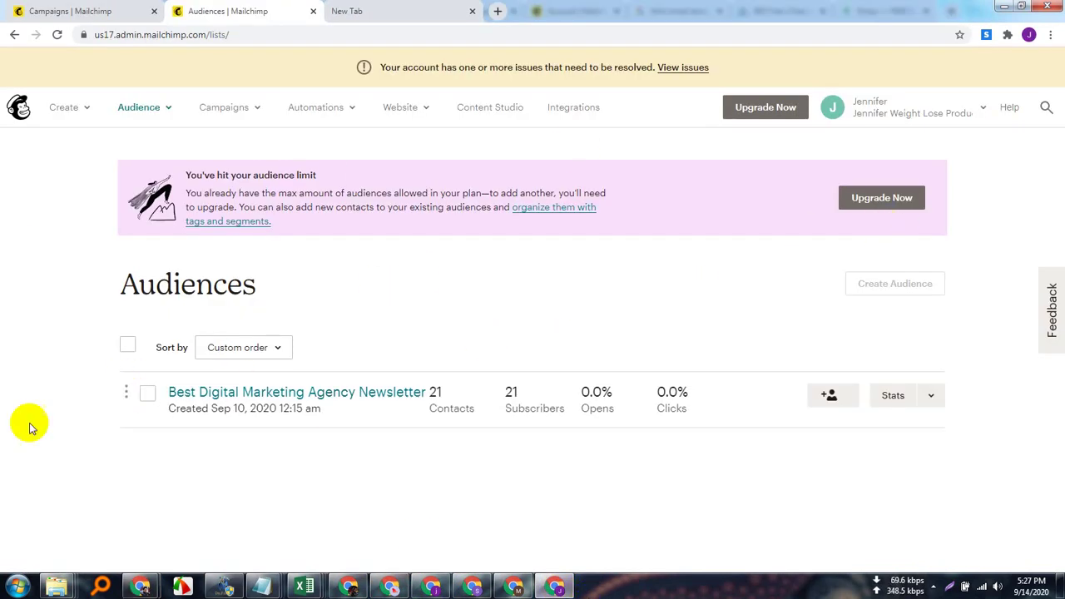
# In the untitled draft, set the From email to the alnomaan.com address and save.
pyautogui.click(929, 394)
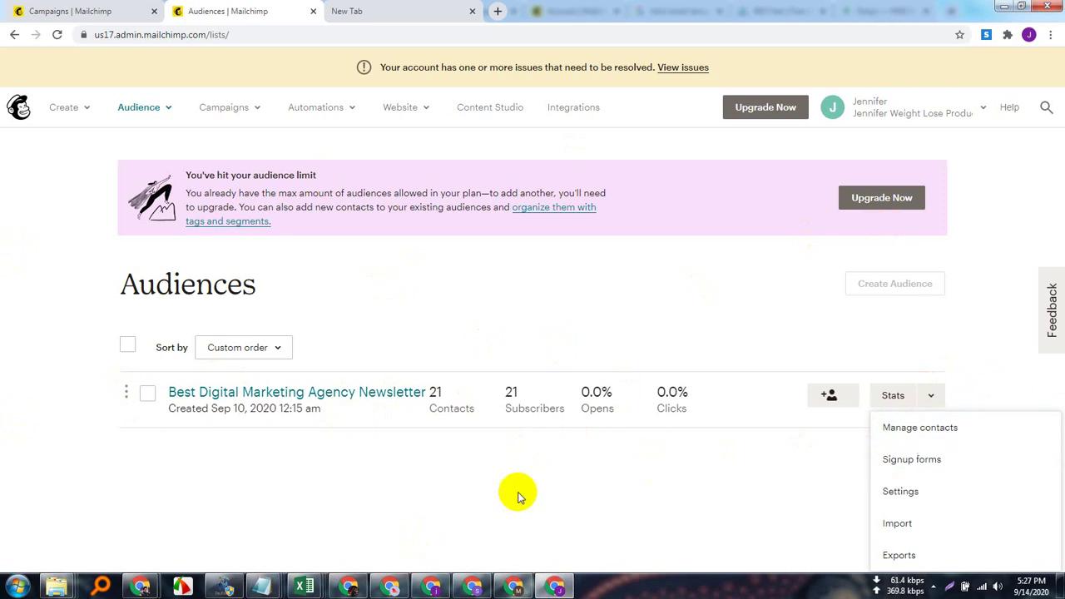
pyautogui.click(112, 9)
pyautogui.scroll(-2, 399, 407)
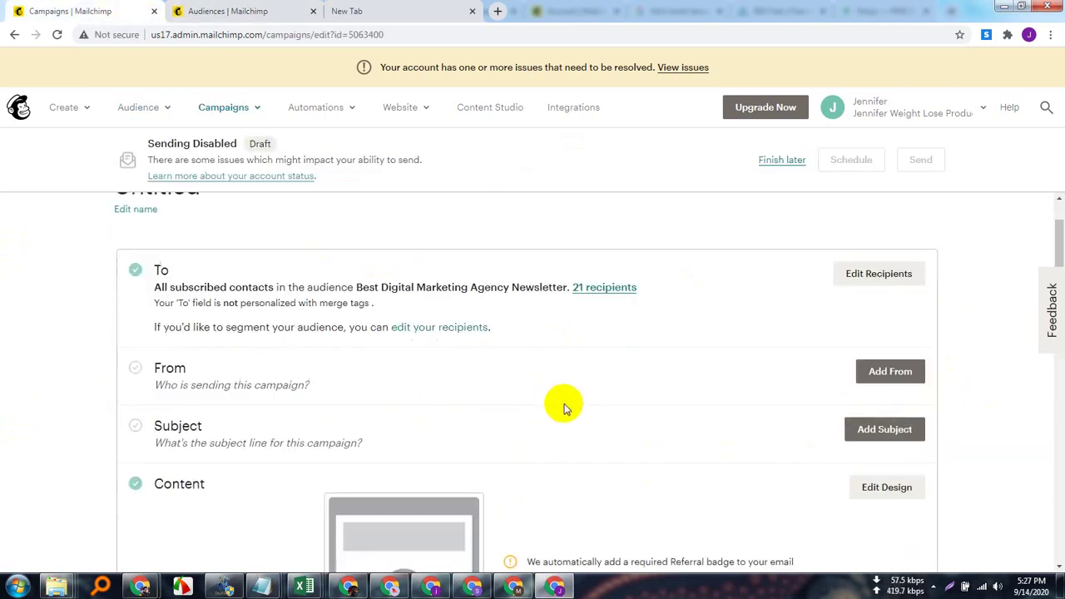
pyautogui.click(872, 292)
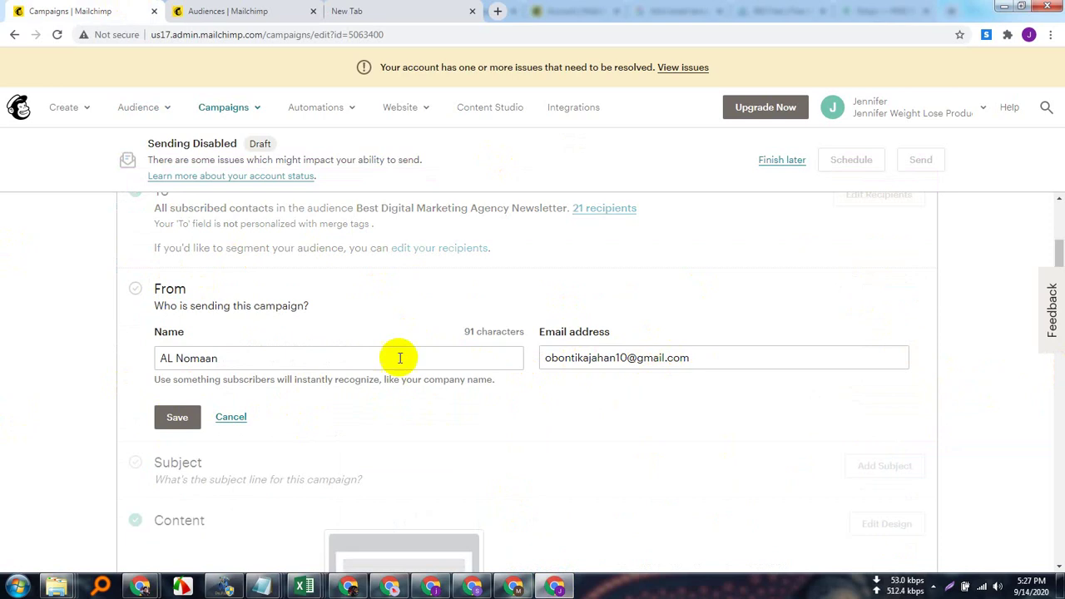
pyautogui.click(707, 358)
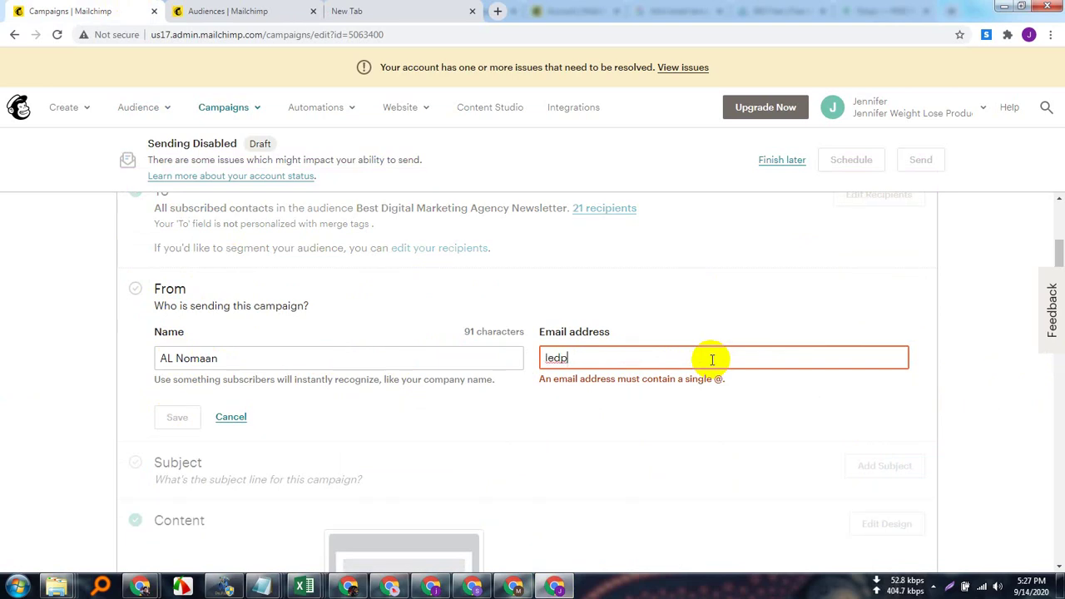
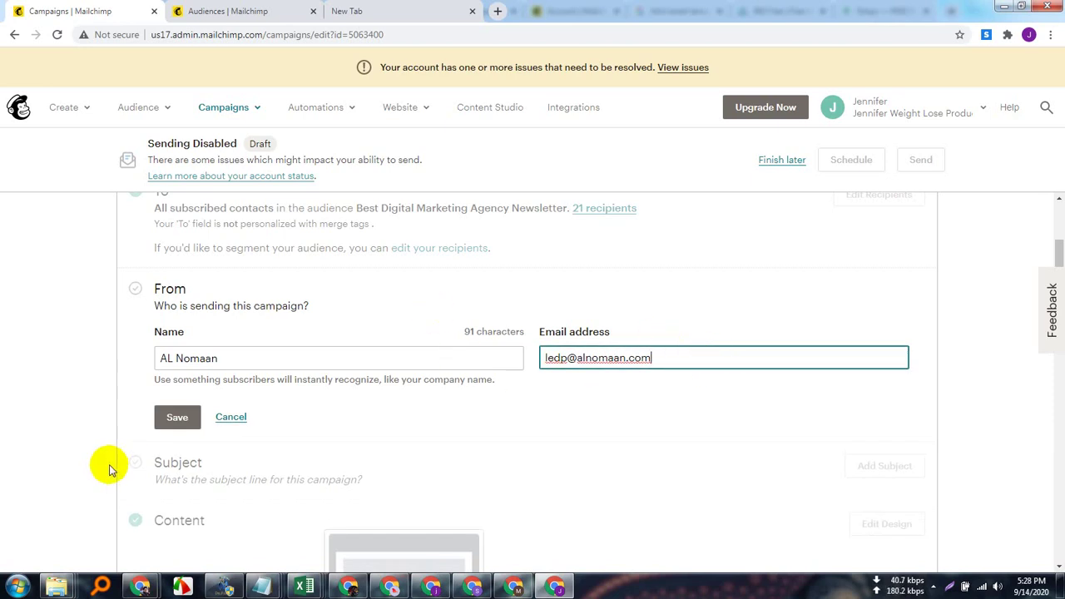
pyautogui.click(186, 417)
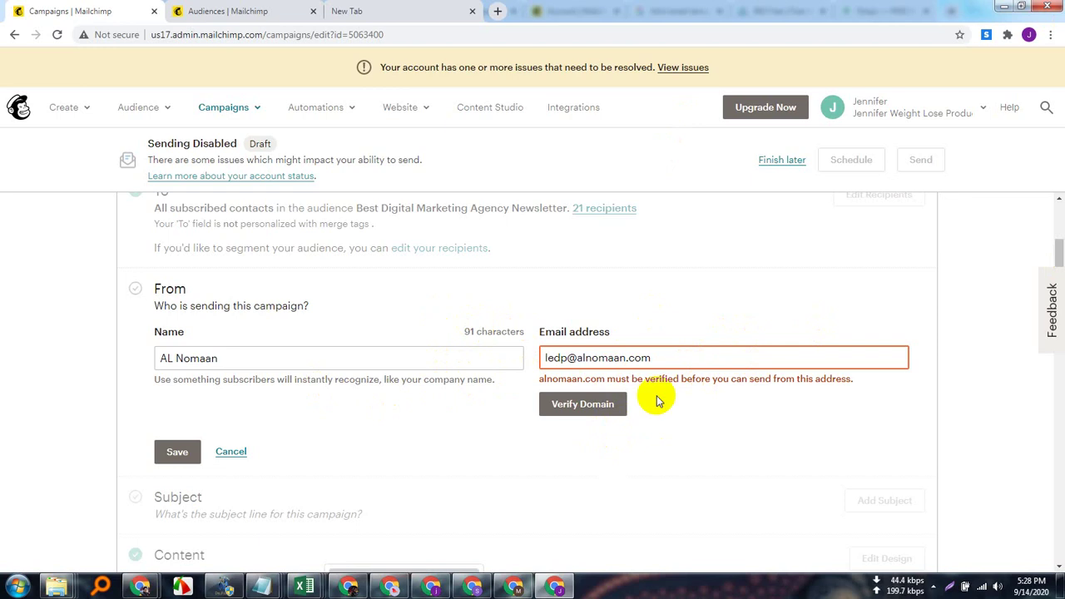
# Start Verify Domain for alnomaan.com, send the verification email, and select the code field.
pyautogui.click(583, 404)
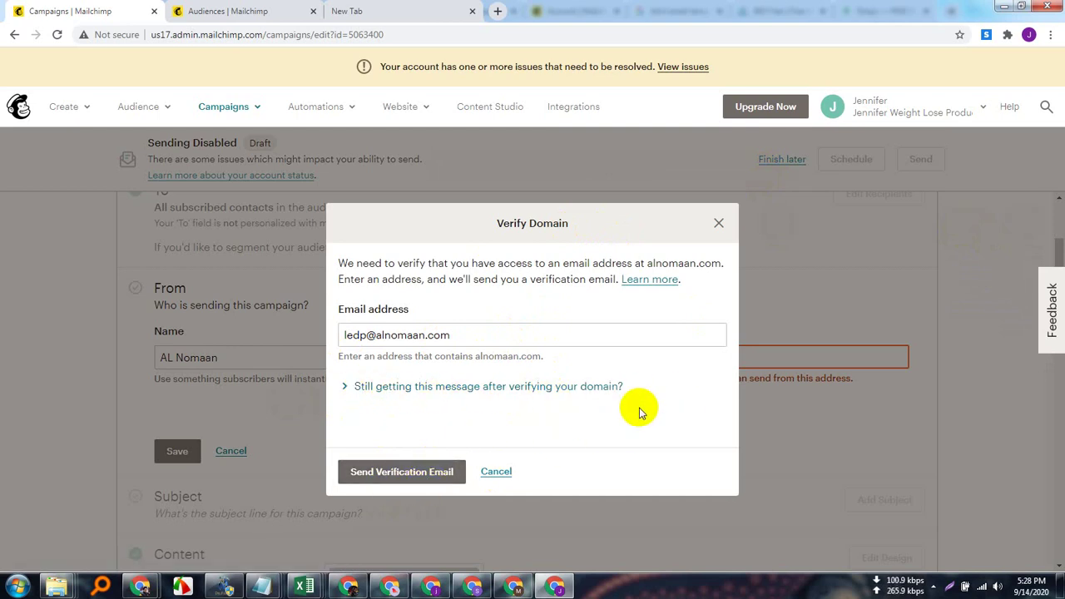
pyautogui.click(436, 471)
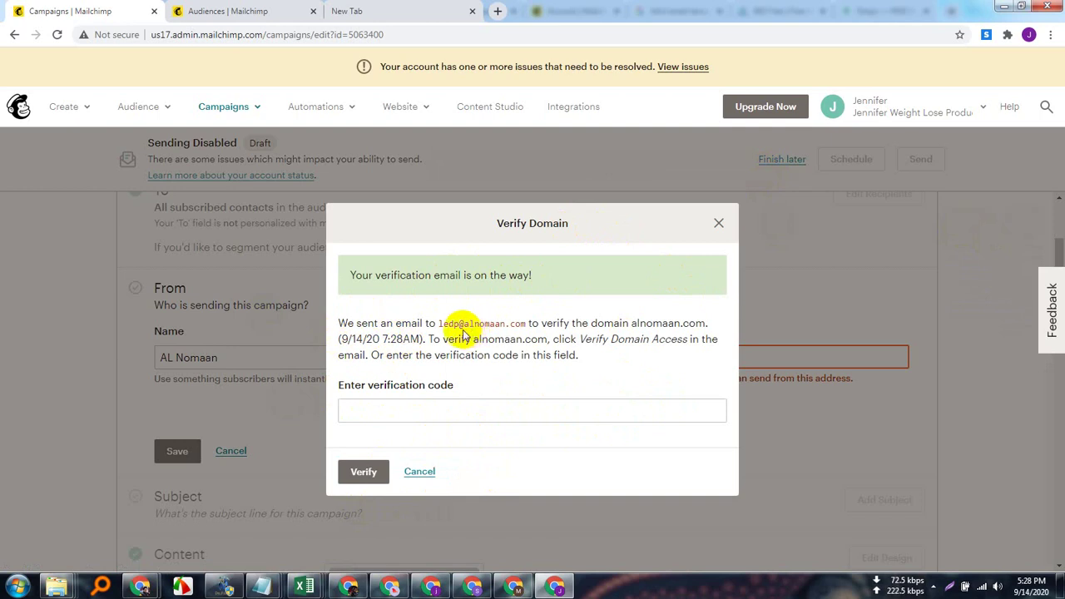
pyautogui.moveTo(440, 324); pyautogui.dragTo(525, 324)
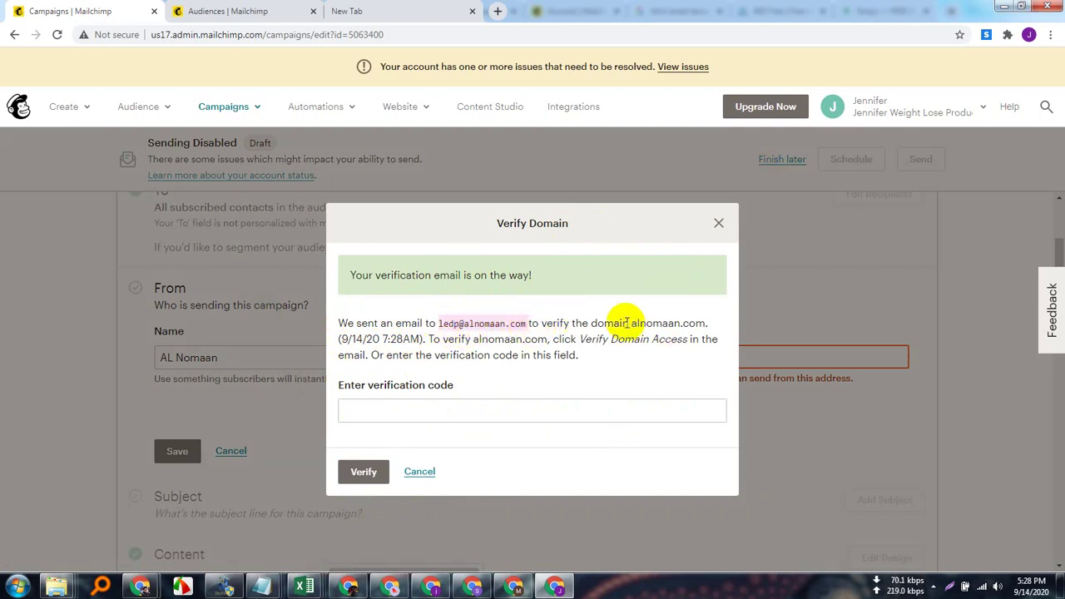
pyautogui.moveTo(630, 323); pyautogui.dragTo(707, 323)
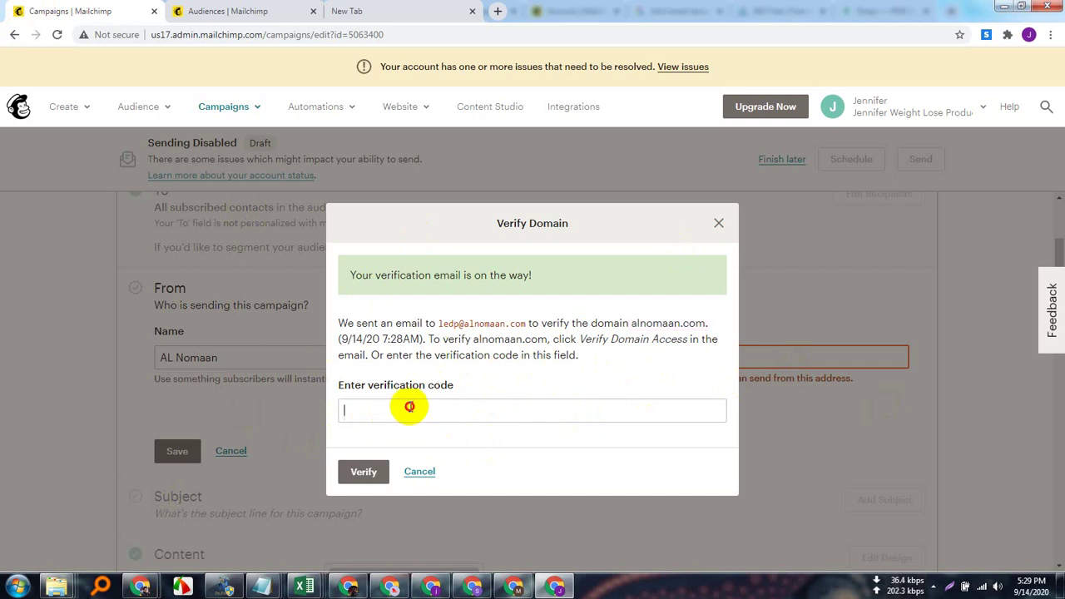
pyautogui.click(409, 405)
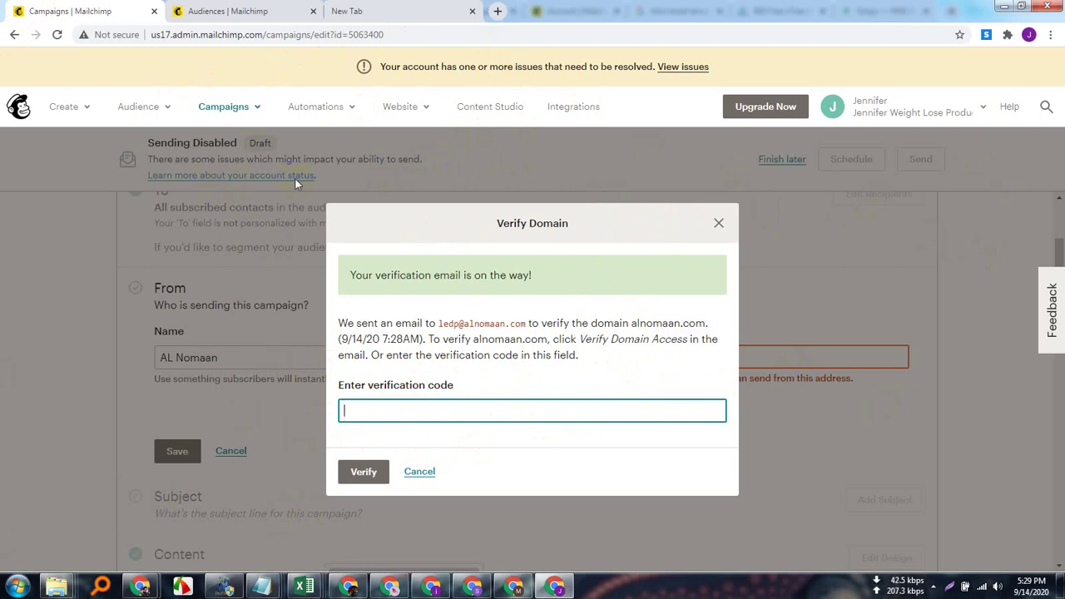
pyautogui.click(406, 414)
# In Roundcube, refresh the inbox and open the newest 'Verify your domain before sending' email.
pyautogui.moveTo(142, 587)
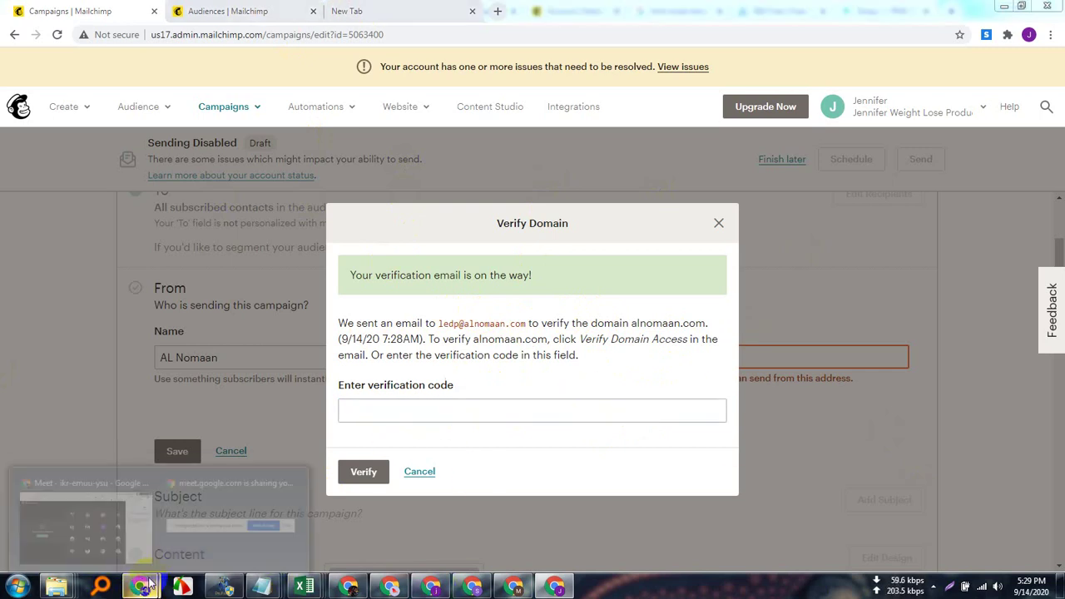
pyautogui.click(117, 506)
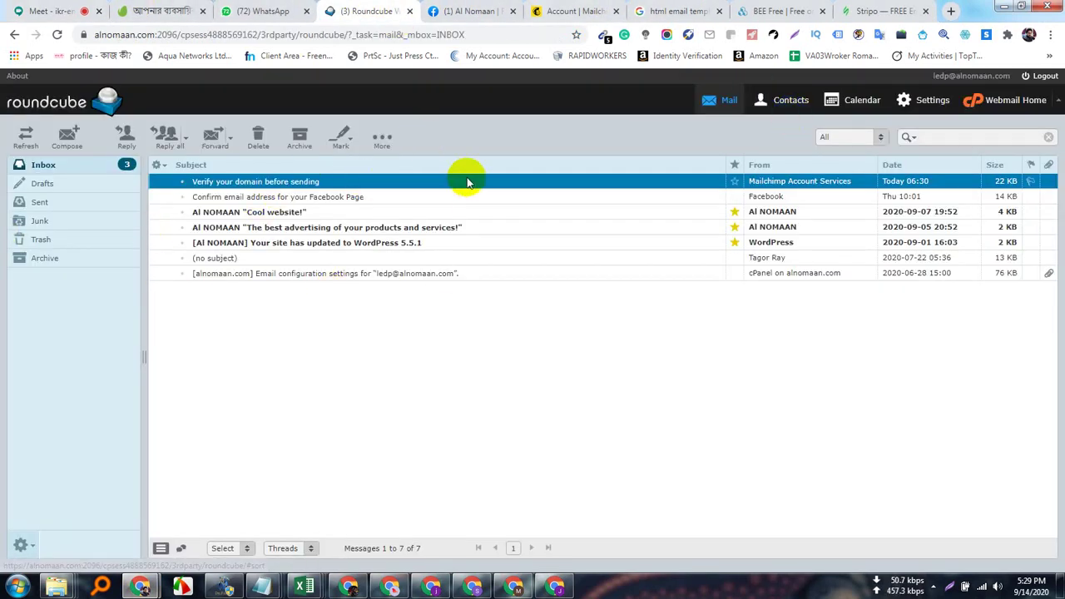
pyautogui.click(31, 101)
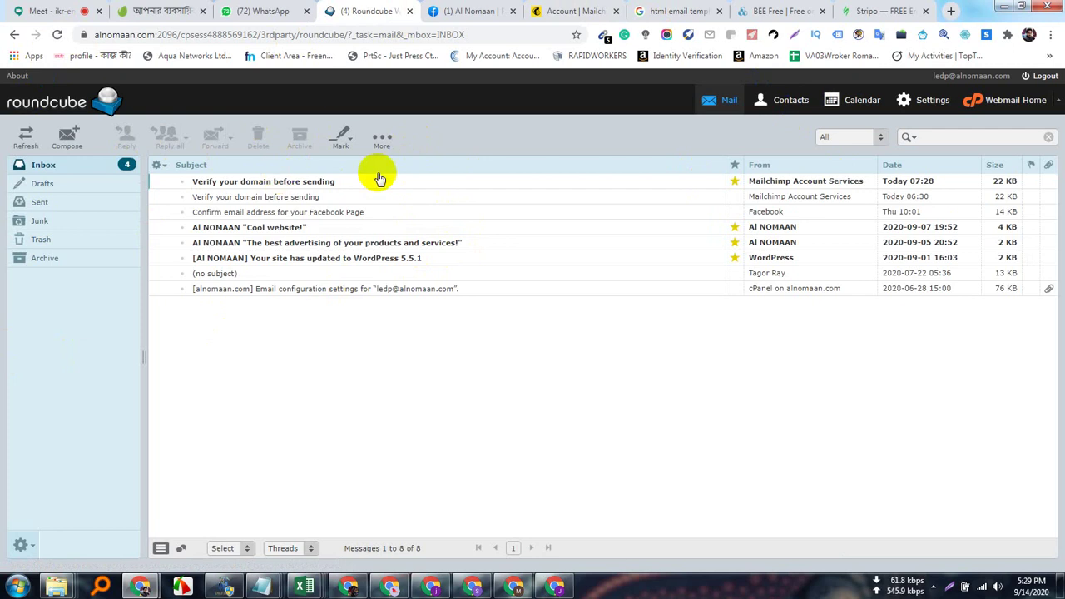
pyautogui.click(314, 189)
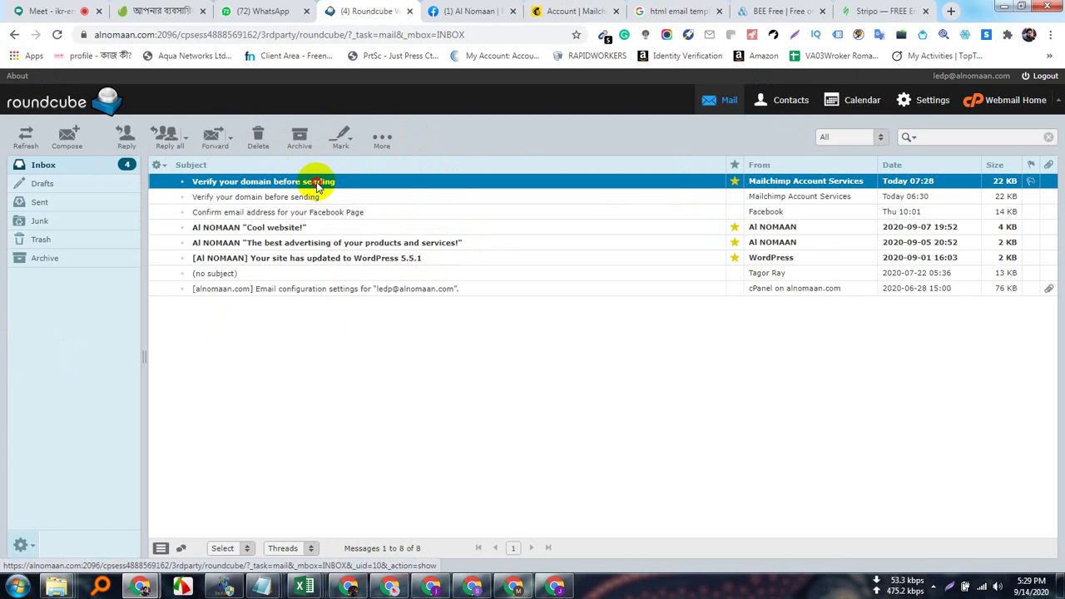
pyautogui.doubleClick(316, 187)
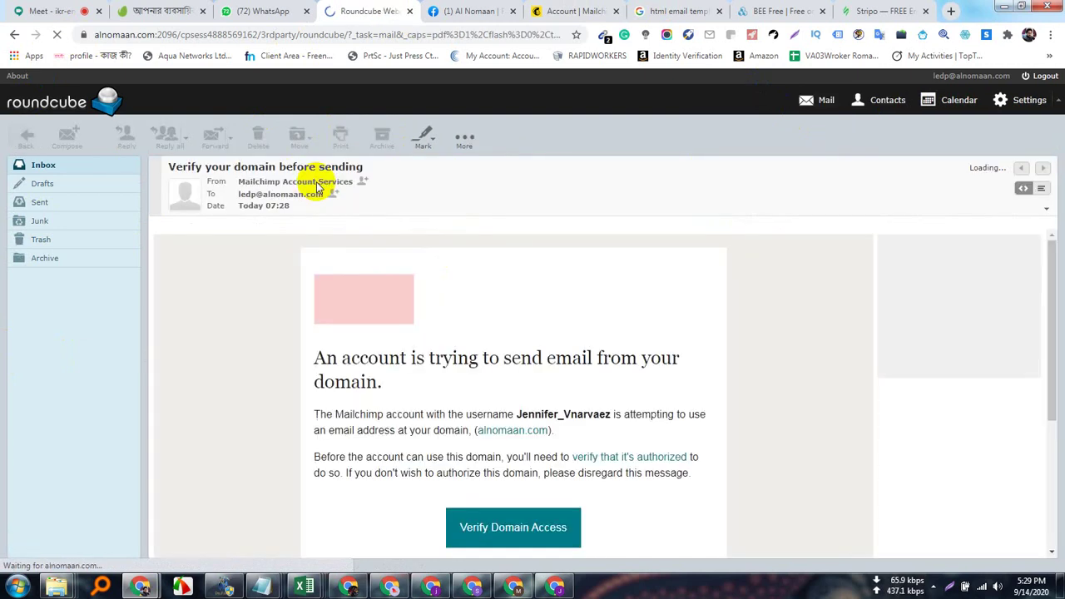
# Copy the Verify Domain Access link address and return to the Mailchimp window.
pyautogui.scroll(-3, 657, 508)
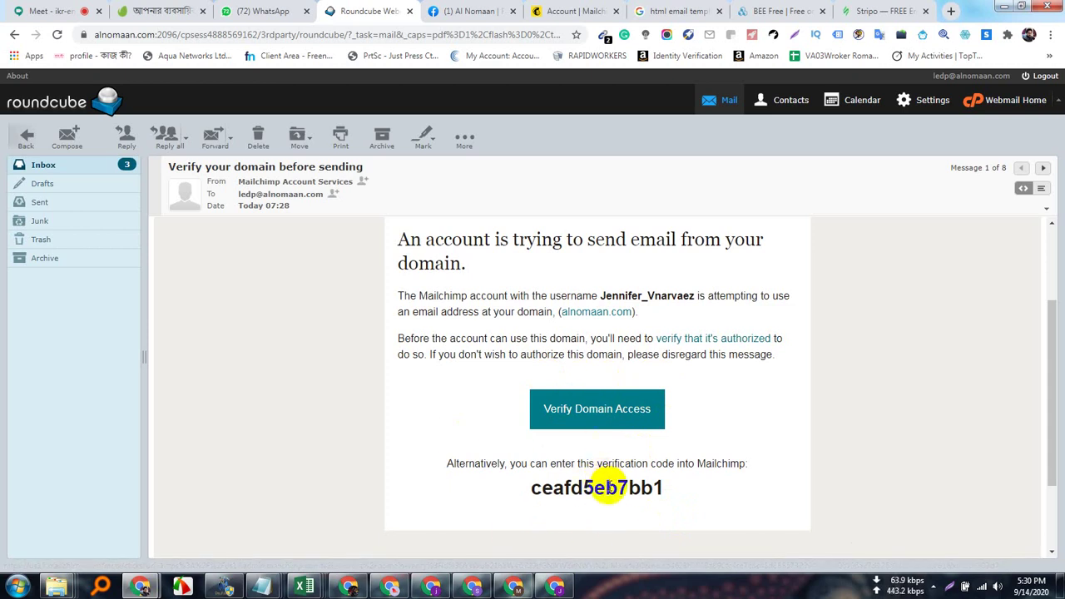
pyautogui.rightClick(610, 406)
pyautogui.click(664, 517)
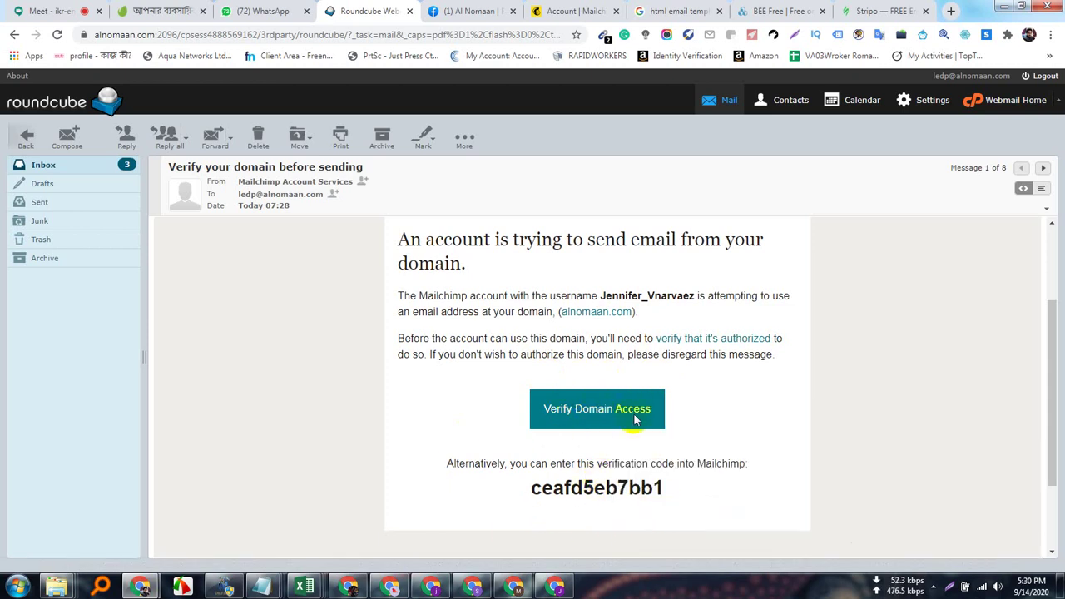
pyautogui.click(555, 587)
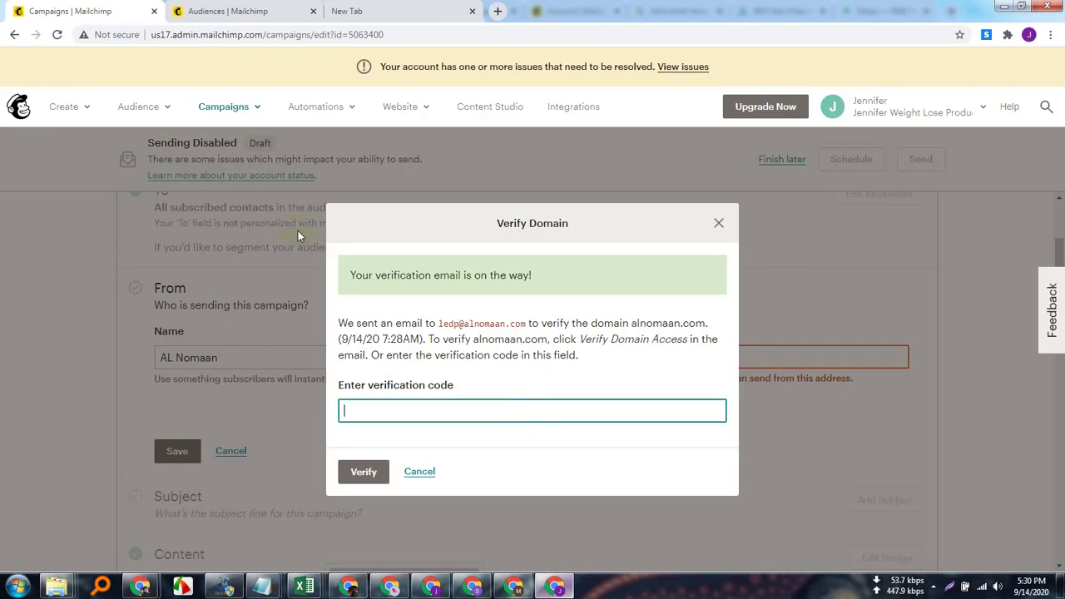
# Paste and go to the copied verification link in the New Tab, then return to Campaigns.
pyautogui.click(351, 10)
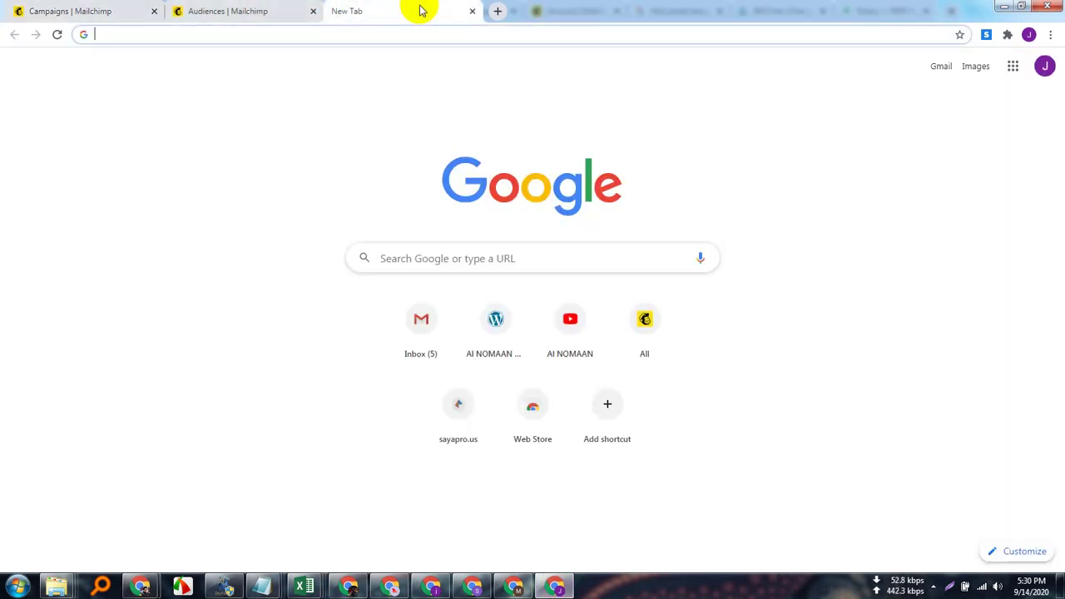
pyautogui.click(324, 34)
pyautogui.rightClick(324, 34)
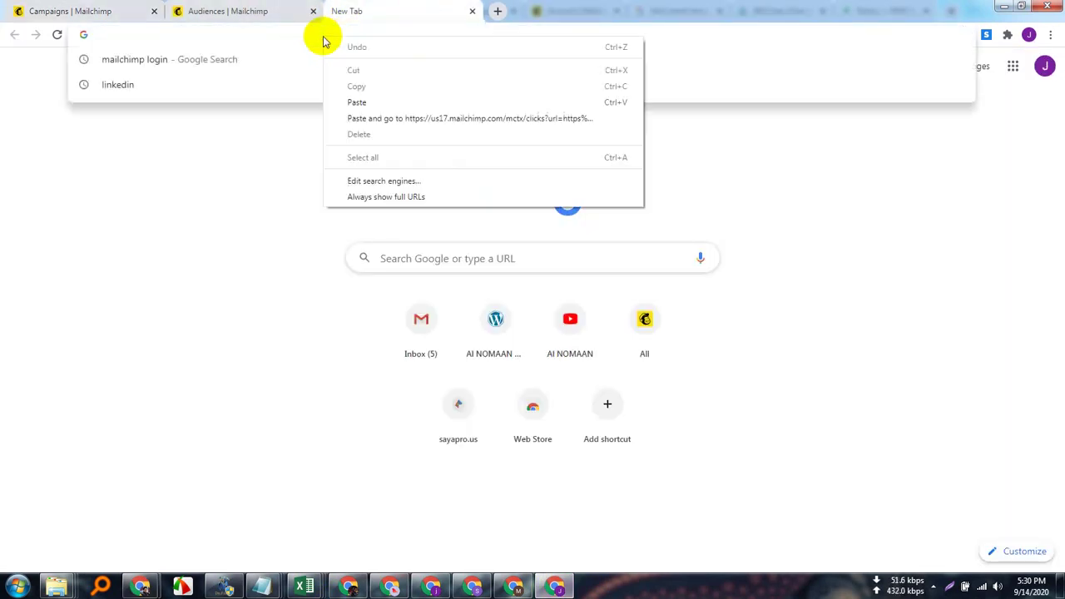
pyautogui.click(478, 119)
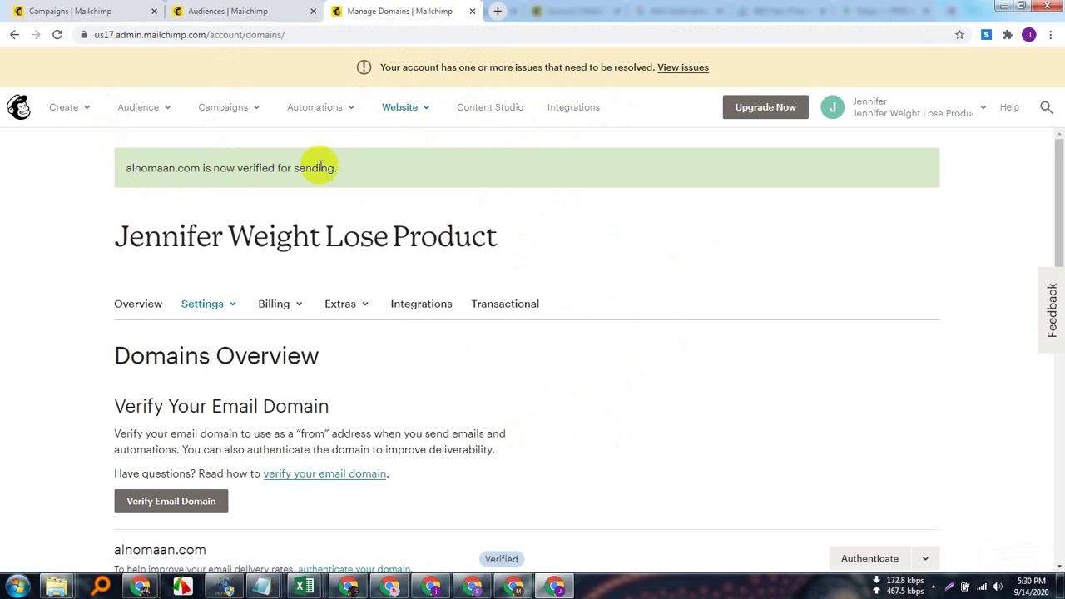
pyautogui.click(38, 10)
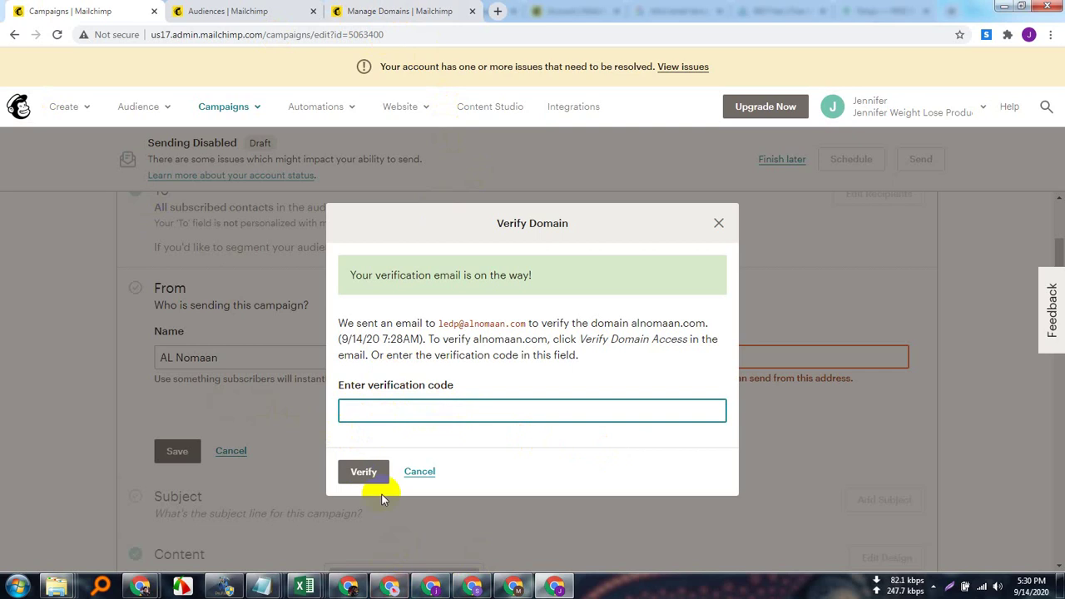
# Copy the verification code from the Roundcube email.
pyautogui.click(139, 587)
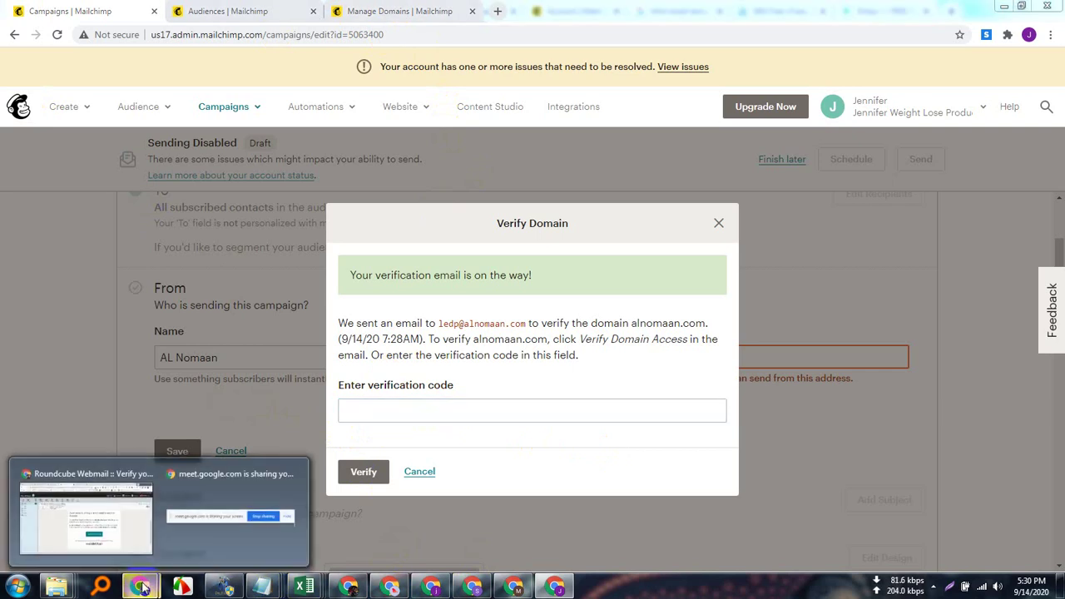
pyautogui.click(140, 522)
pyautogui.doubleClick(582, 487)
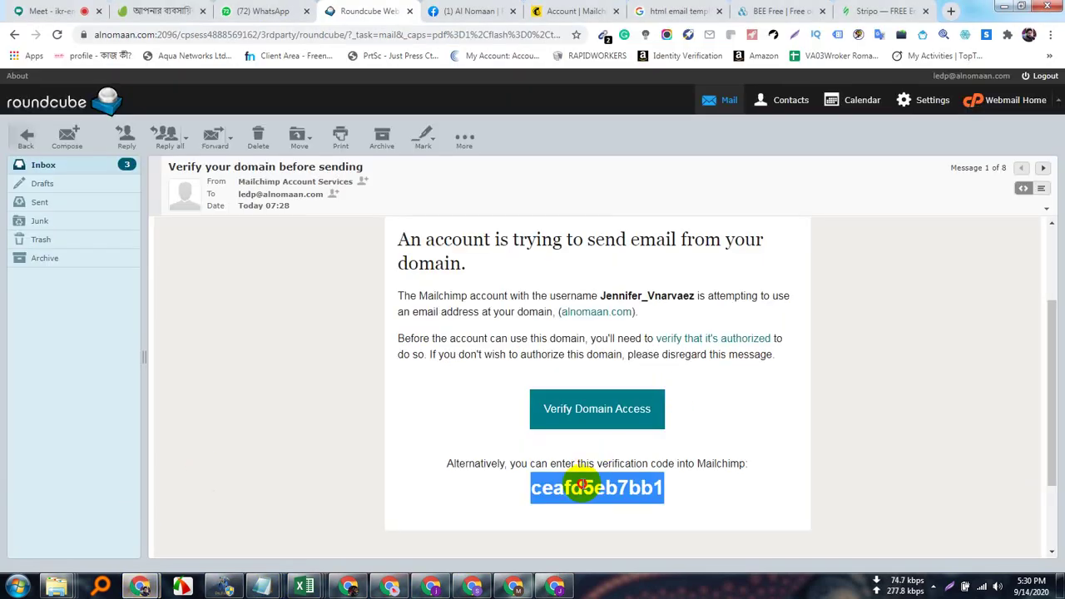
pyautogui.rightClick(582, 485)
pyautogui.click(613, 399)
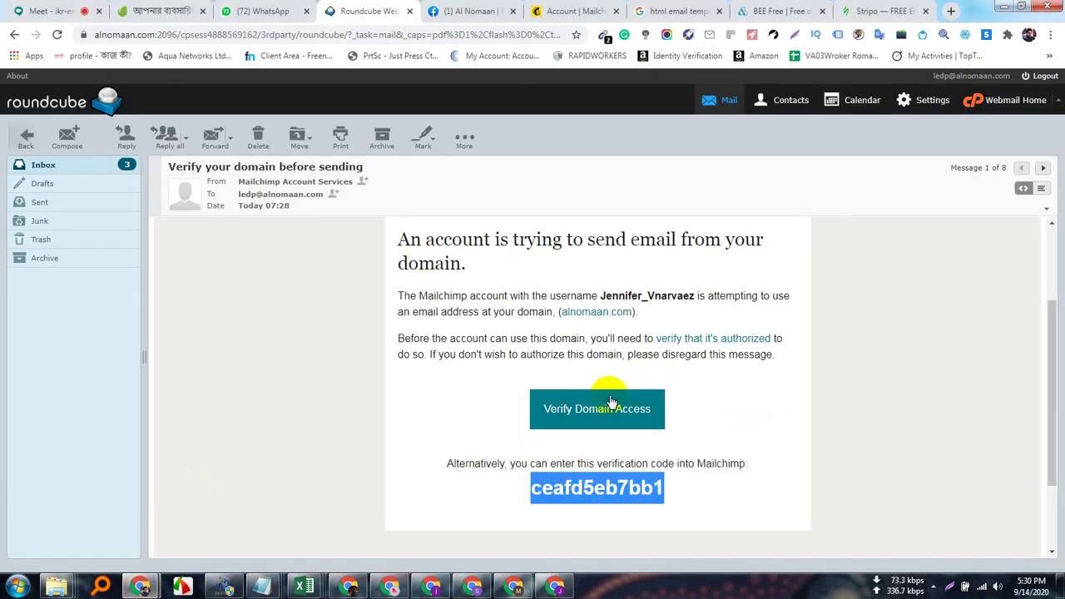
# Paste the code into Mailchimp's verification field, verify it, and close the dialog with Done.
pyautogui.click(556, 586)
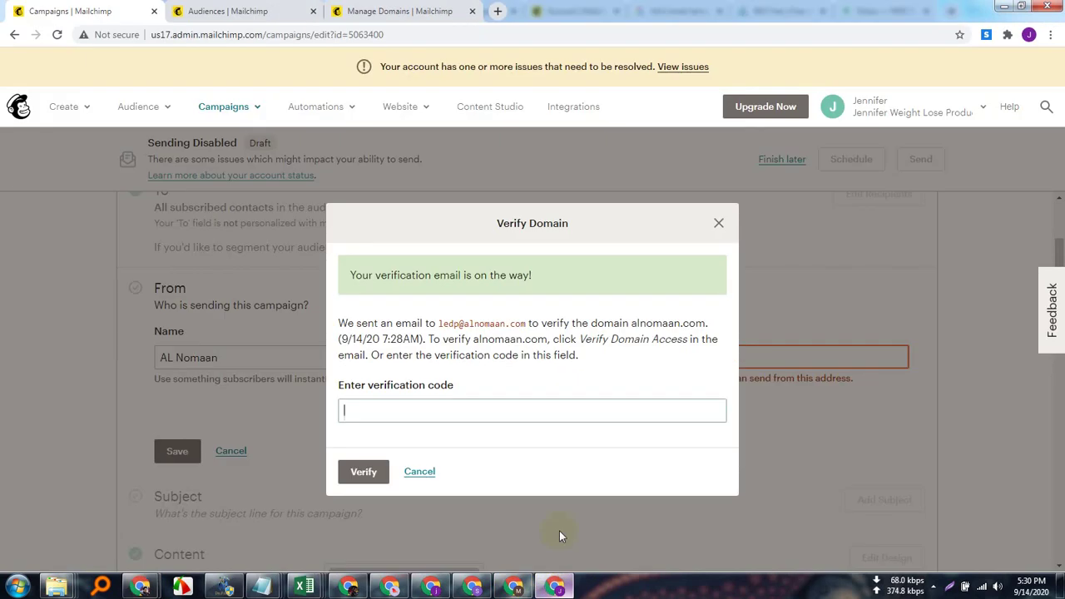
pyautogui.rightClick(438, 401)
pyautogui.click(532, 293)
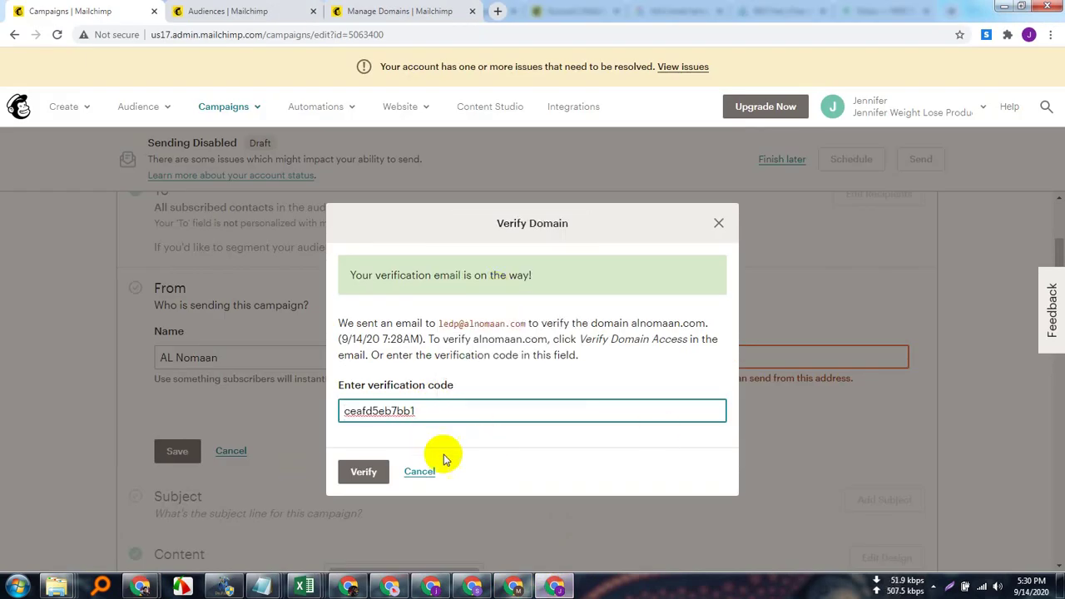
pyautogui.click(358, 470)
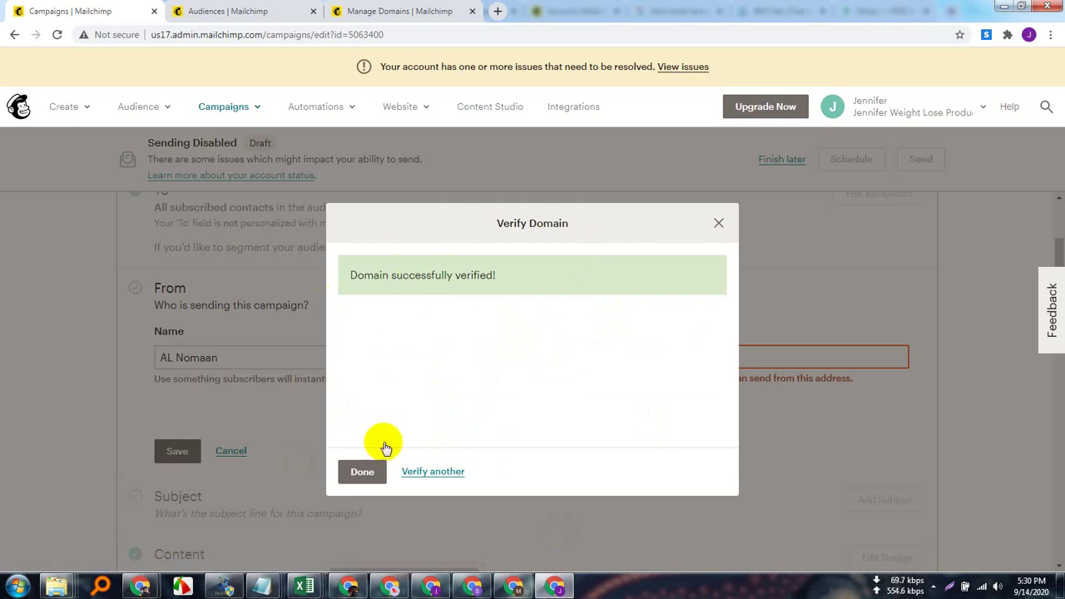
pyautogui.click(363, 472)
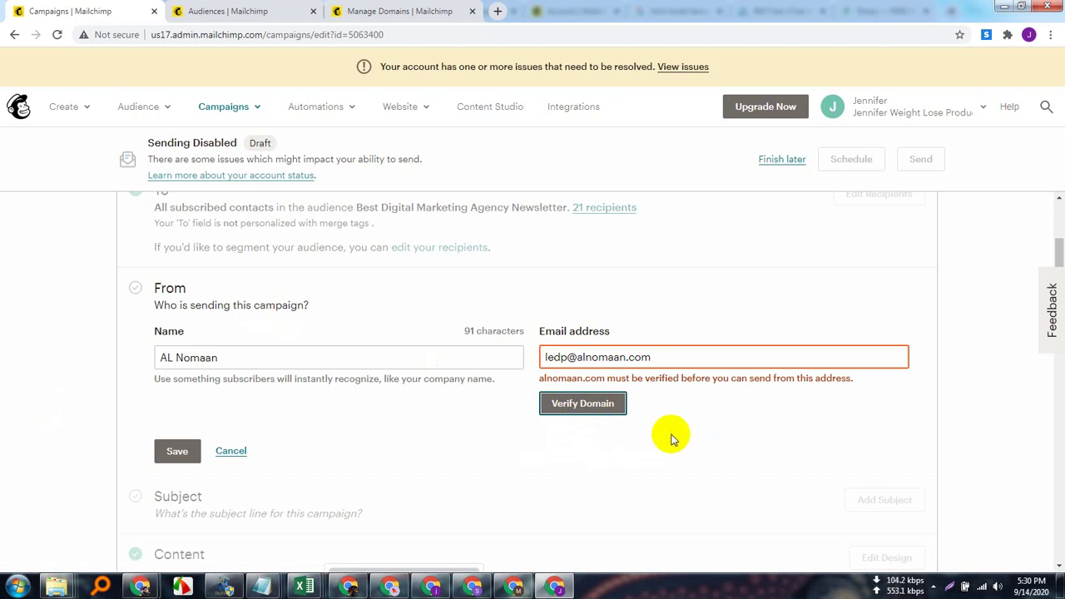
# Reload the campaign, replace the From line's sender e-mail with the alnomaan.com address, and save.
pyautogui.click(57, 35)
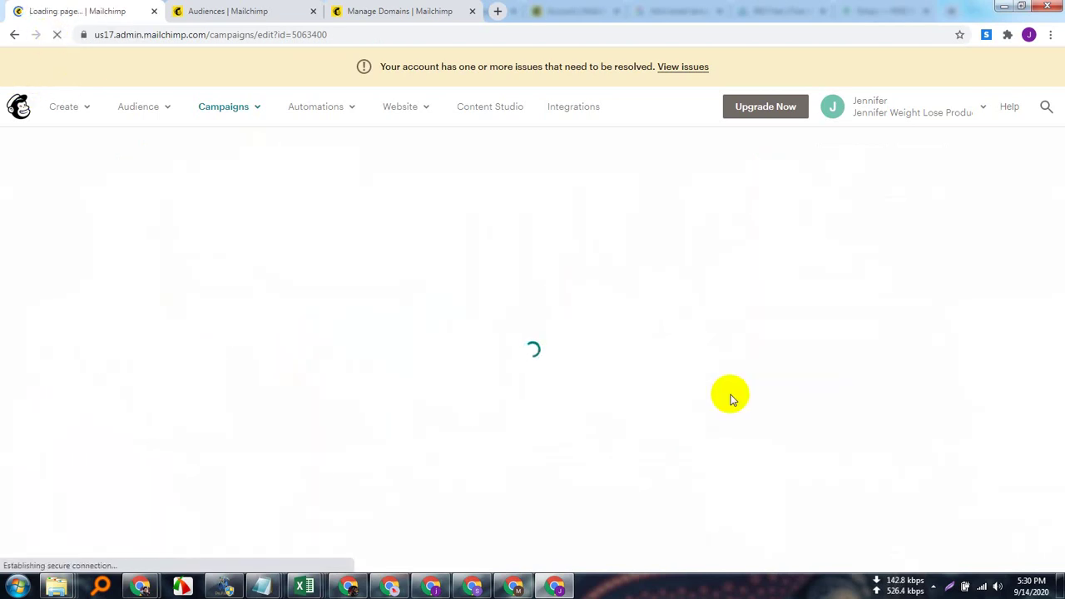
pyautogui.scroll(-1, 414, 454)
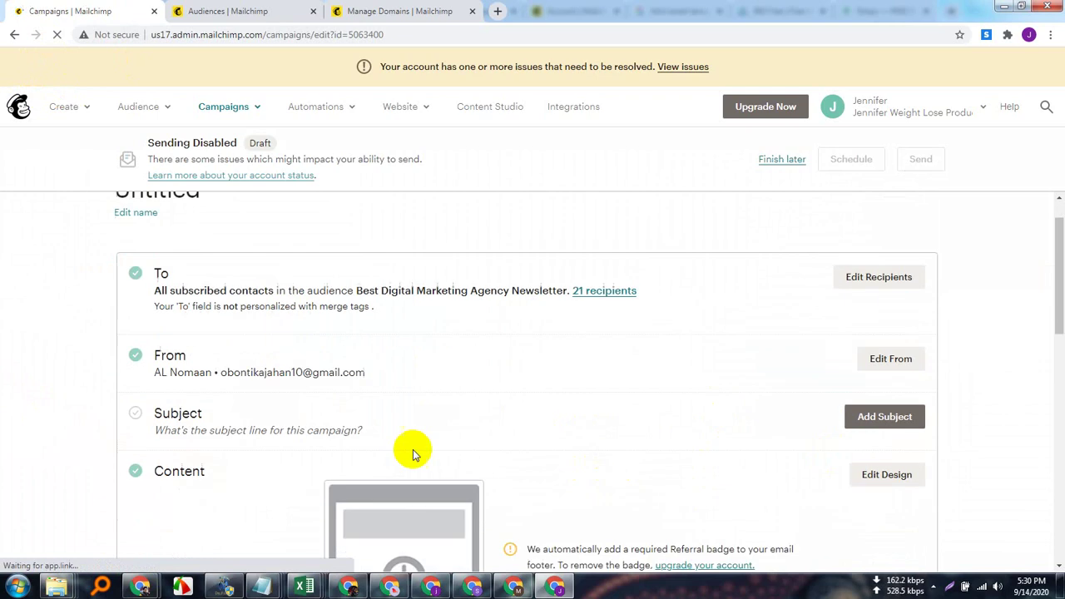
pyautogui.click(890, 342)
pyautogui.click(707, 407)
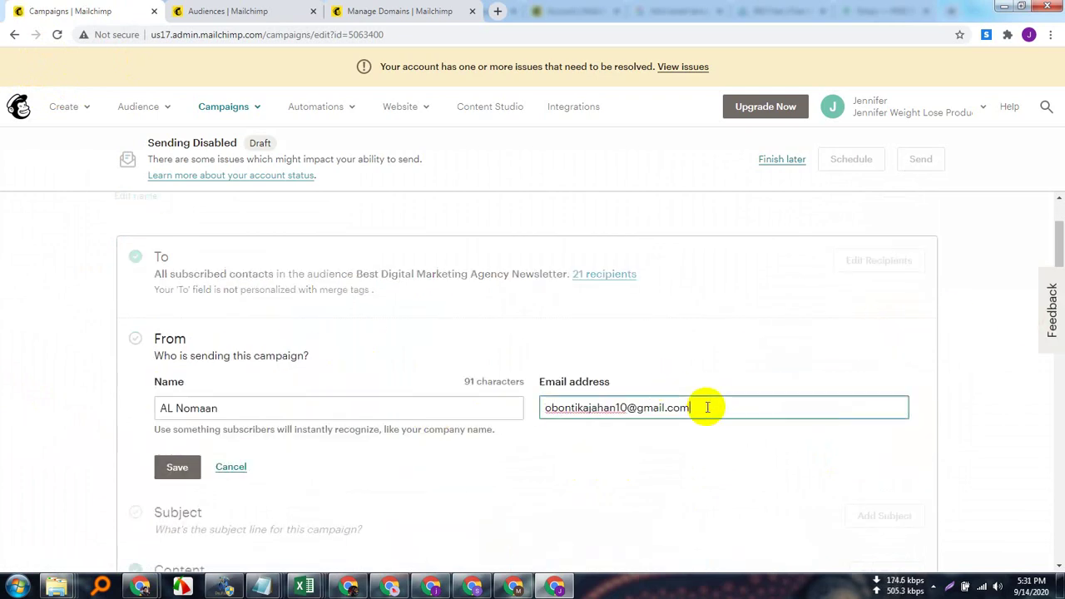
pyautogui.press('BackSpace')
pyautogui.press('BackSpace')
pyautogui.press('BackSpace')
pyautogui.press('BackSpace')
pyautogui.press('BackSpace')
pyautogui.press('BackSpace')
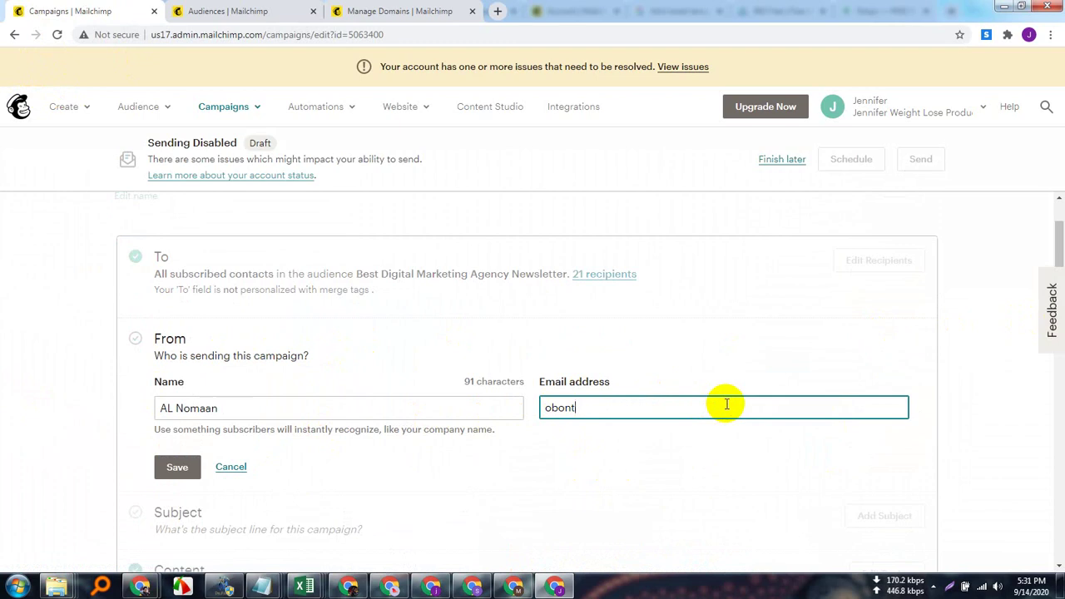
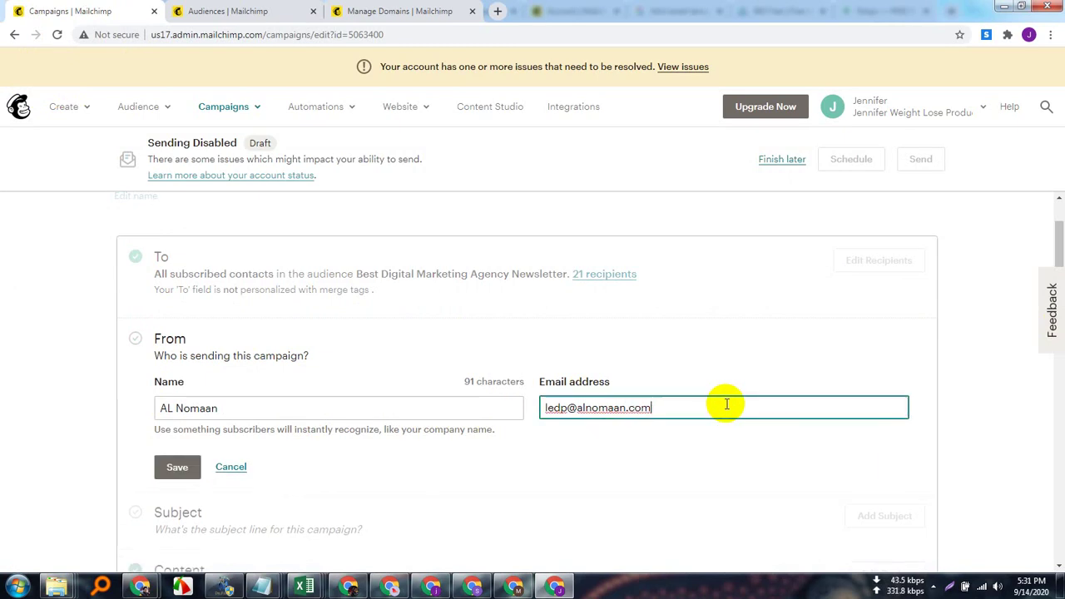
pyautogui.click(177, 468)
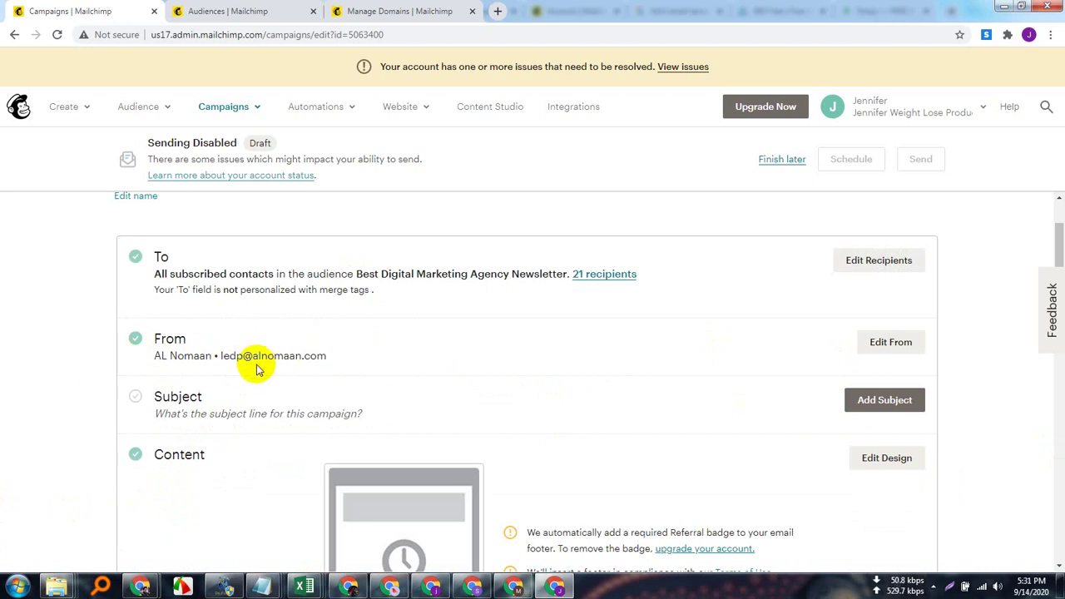
pyautogui.moveTo(349, 353); pyautogui.dragTo(138, 370)
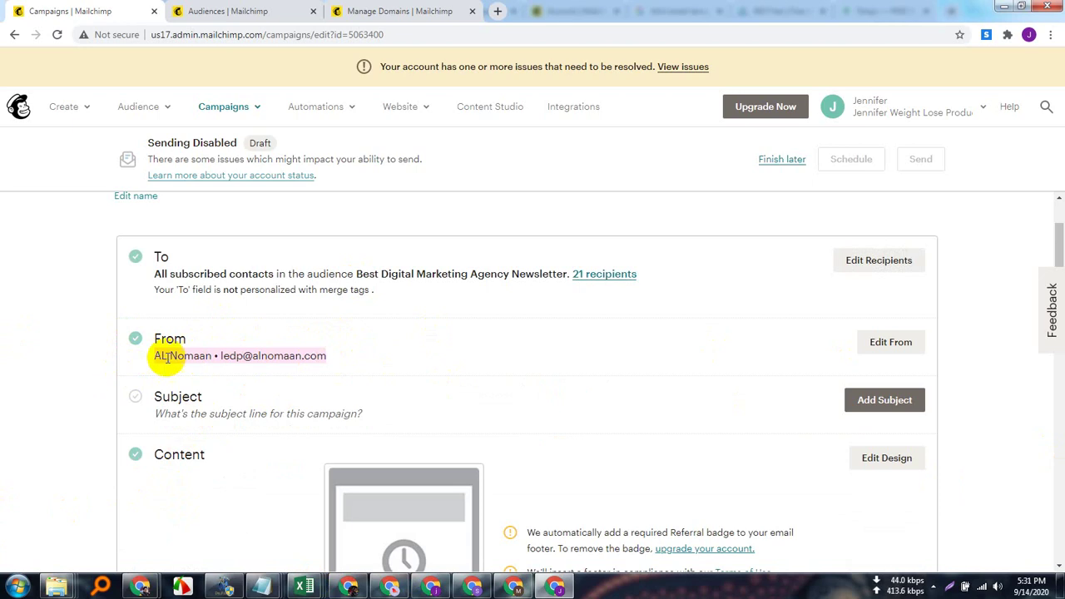
pyautogui.click(350, 359)
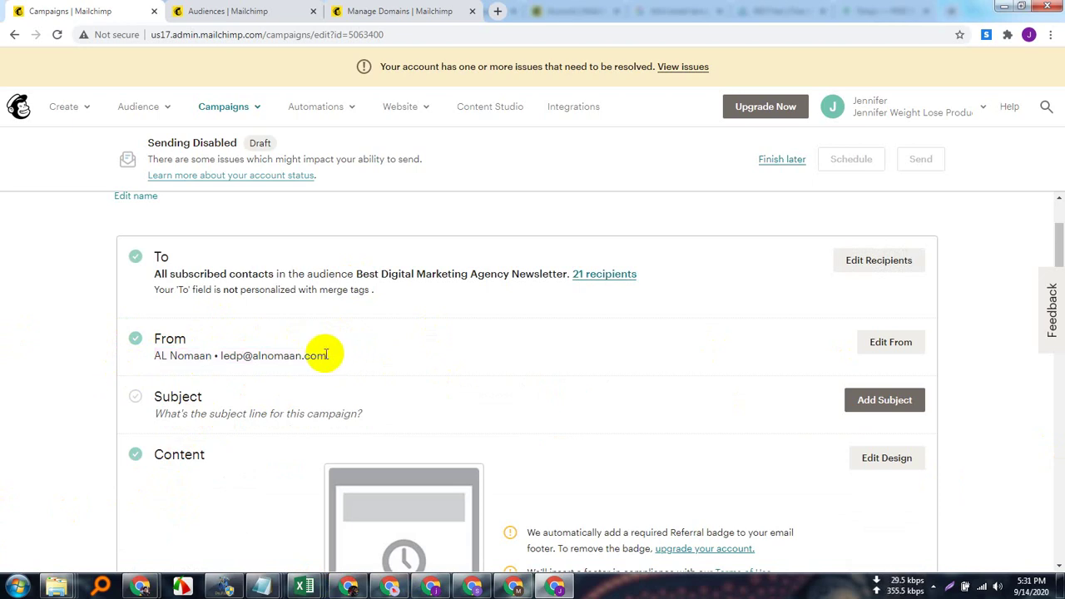
pyautogui.moveTo(345, 354); pyautogui.dragTo(221, 357)
pyautogui.tripleClick(155, 359)
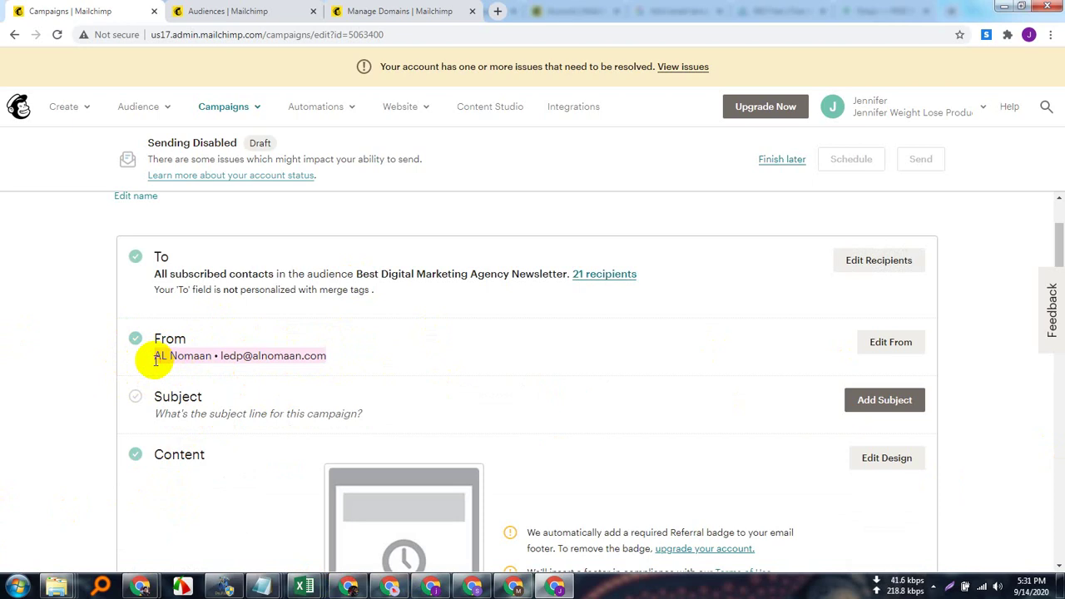
pyautogui.moveTo(222, 355); pyautogui.dragTo(334, 356)
pyautogui.click(340, 357)
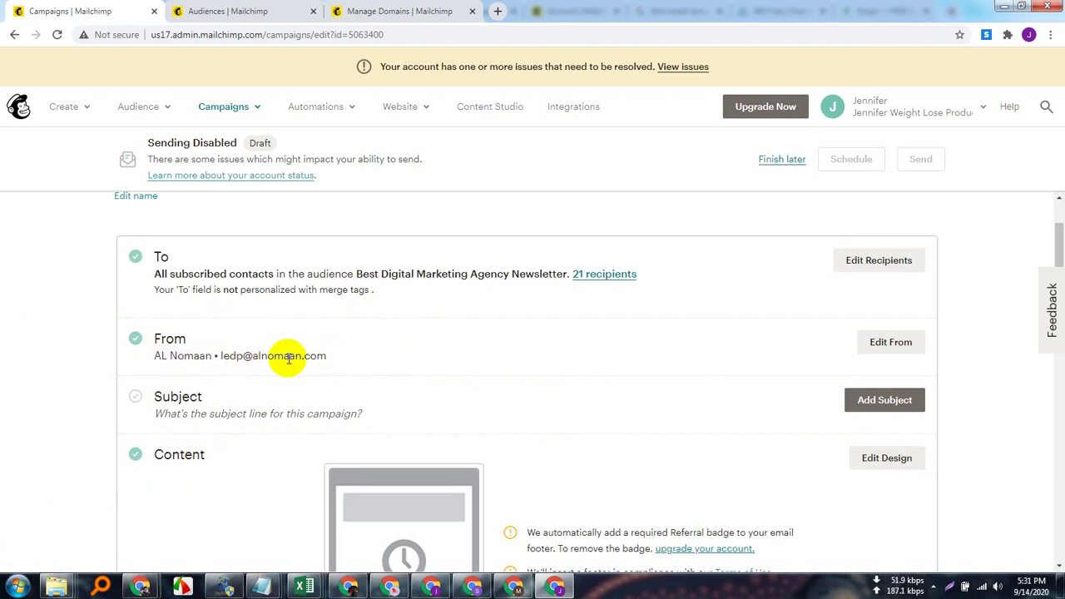
pyautogui.moveTo(341, 353); pyautogui.dragTo(142, 361)
pyautogui.click(27, 350)
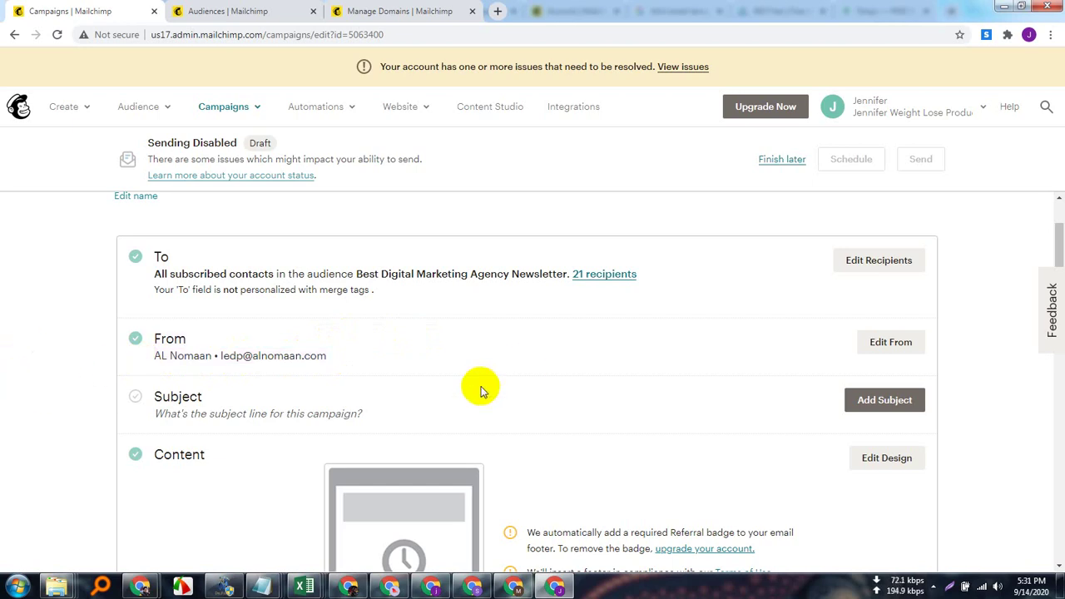
pyautogui.scroll(-2, 482, 387)
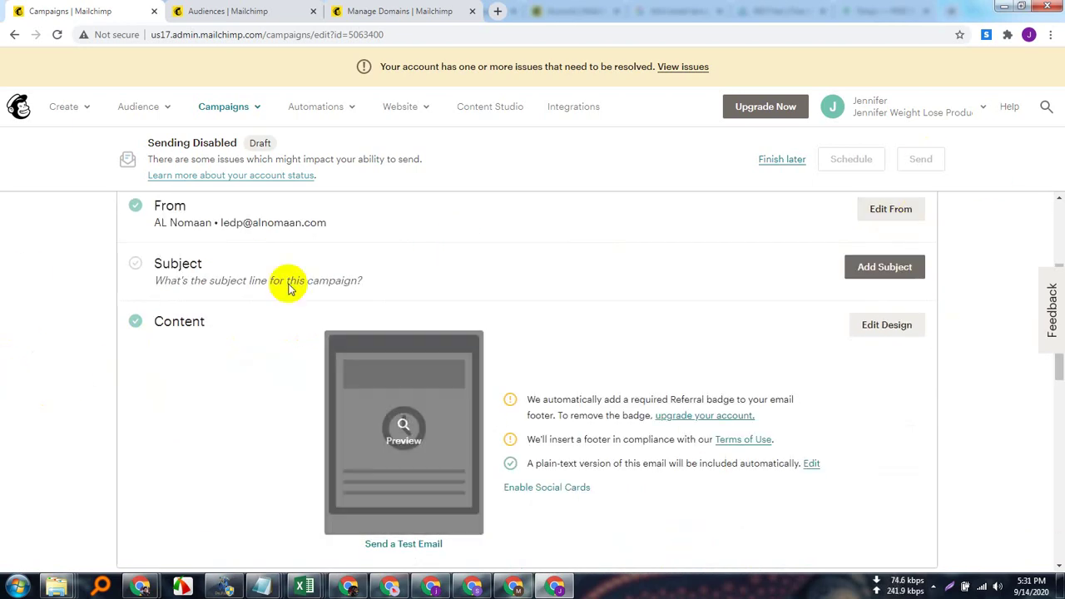
pyautogui.scroll(2, 286, 281)
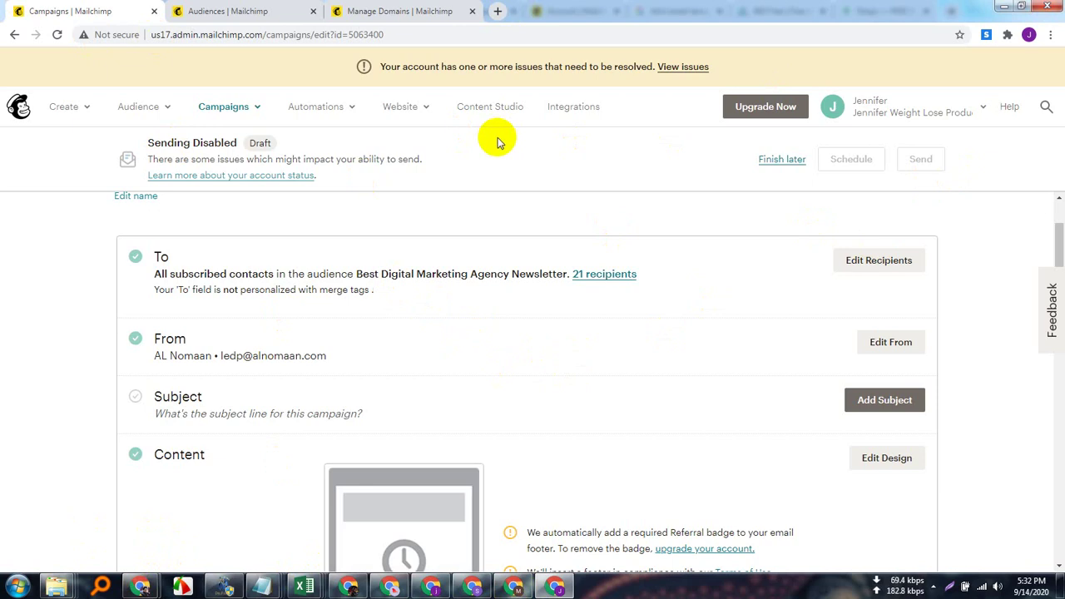
pyautogui.moveTo(140, 584)
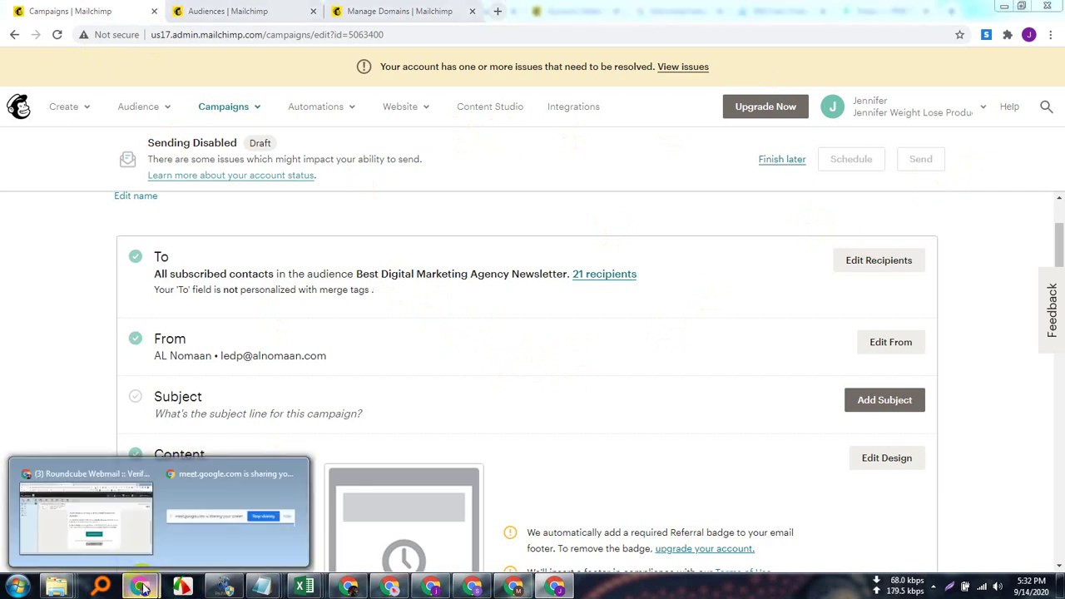
# Return to the Meet call, close the Meeting details panel, and stop presenting the screen.
pyautogui.click(128, 534)
pyautogui.click(35, 10)
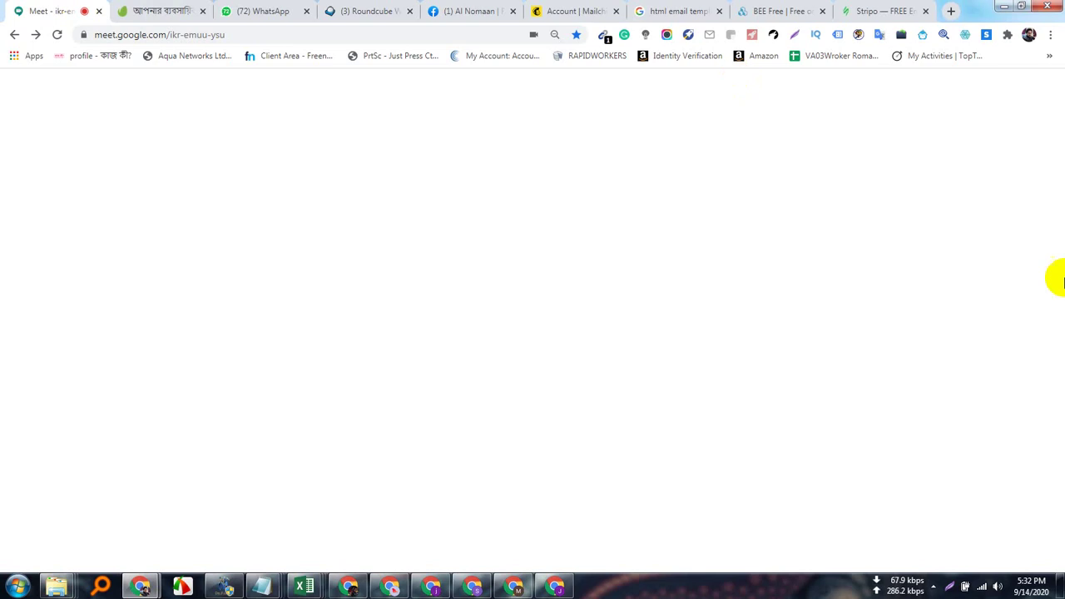
pyautogui.click(913, 122)
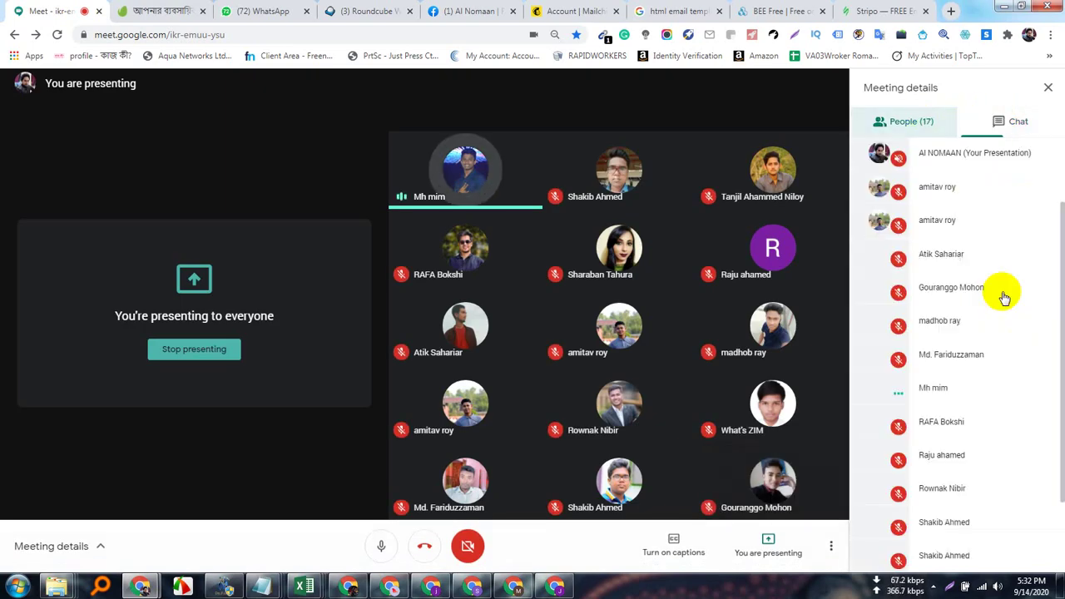
pyautogui.click(1045, 88)
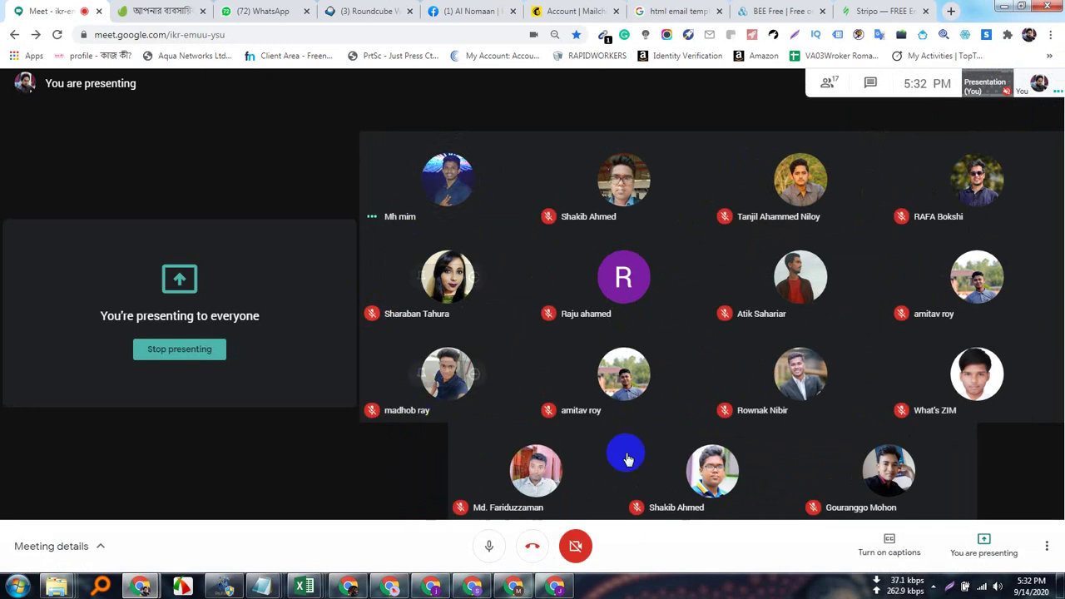
pyautogui.click(985, 546)
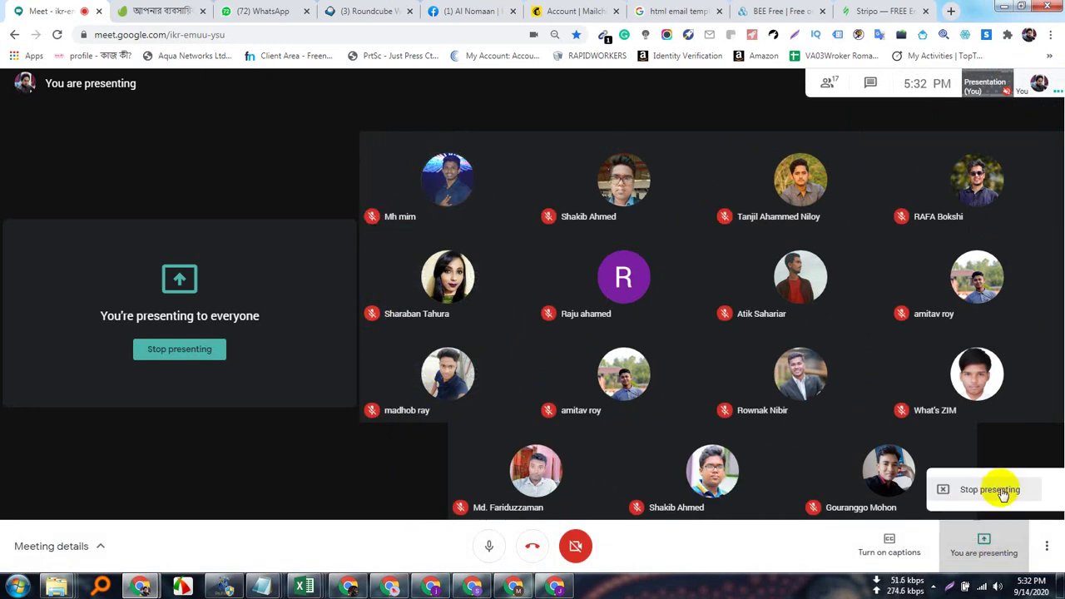
pyautogui.click(1003, 493)
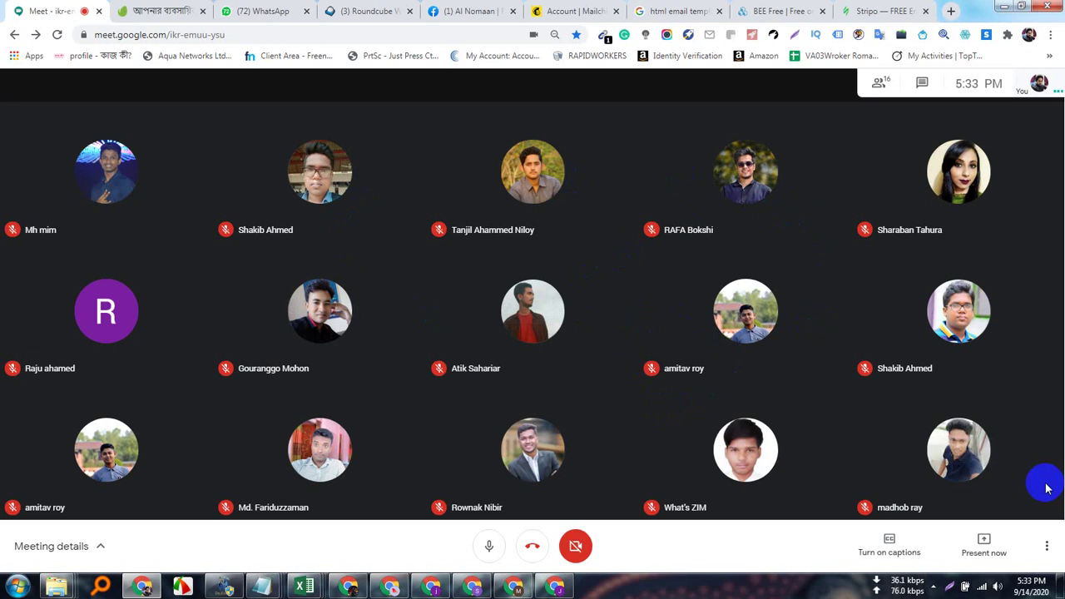
pyautogui.click(934, 588)
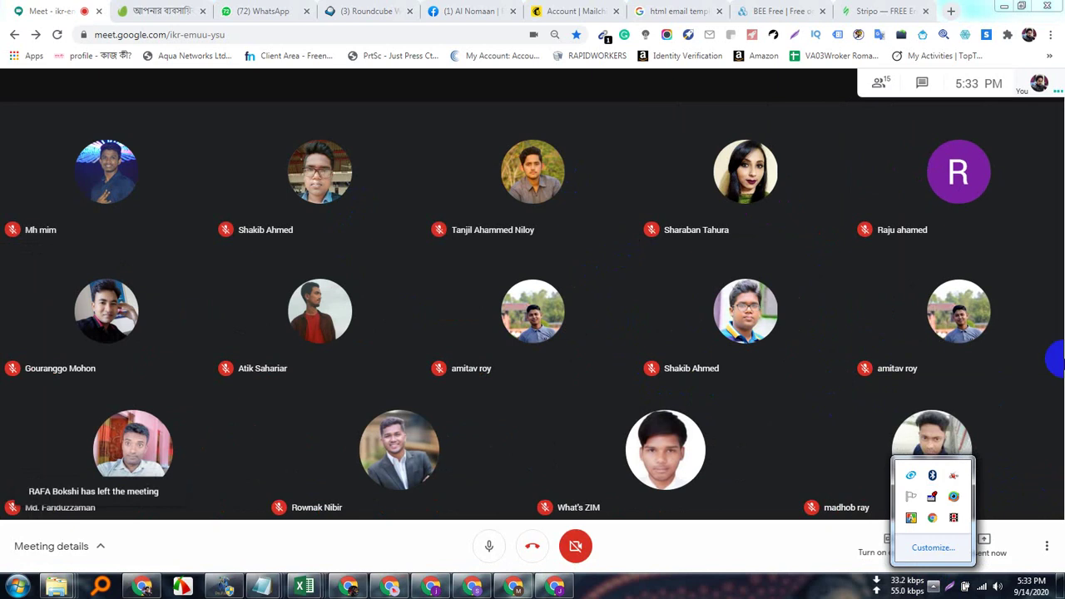
pyautogui.click(1062, 322)
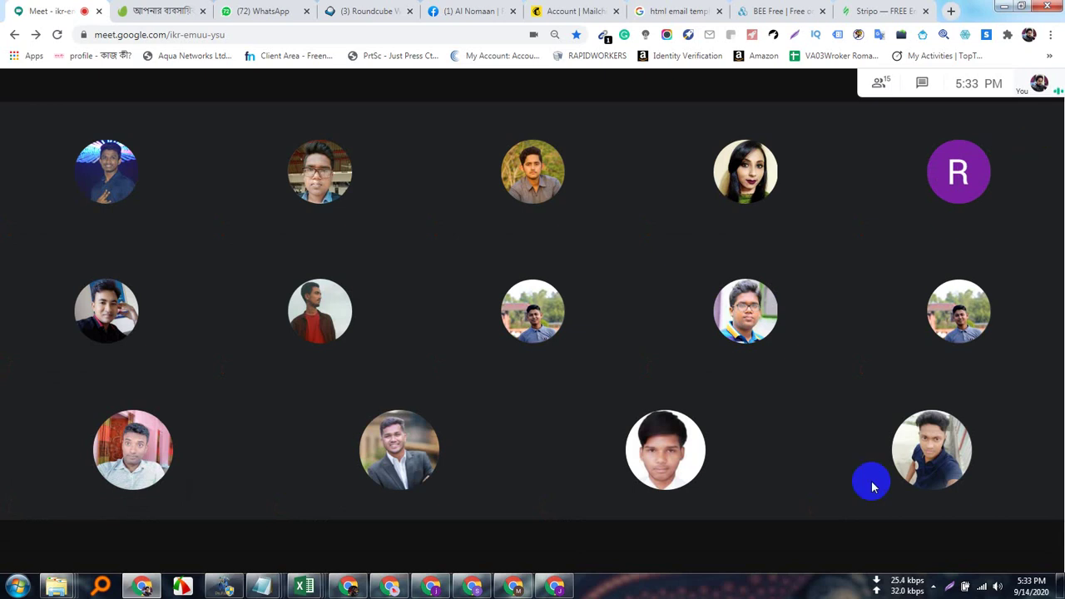
pyautogui.click(933, 585)
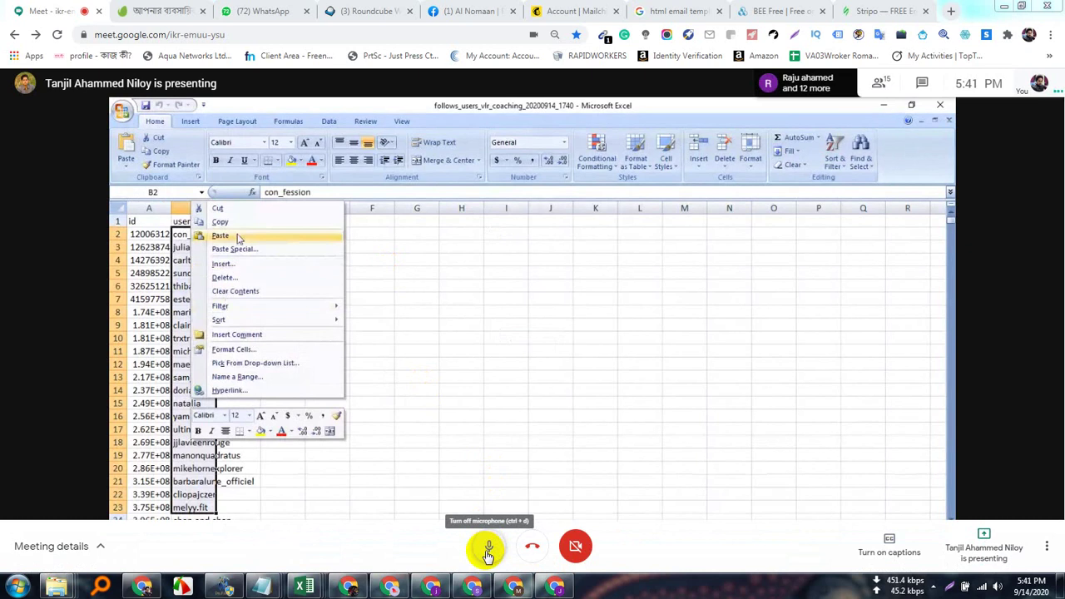
# Mute the microphone, unmute it, then mute it again.
pyautogui.click(488, 550)
pyautogui.click(487, 550)
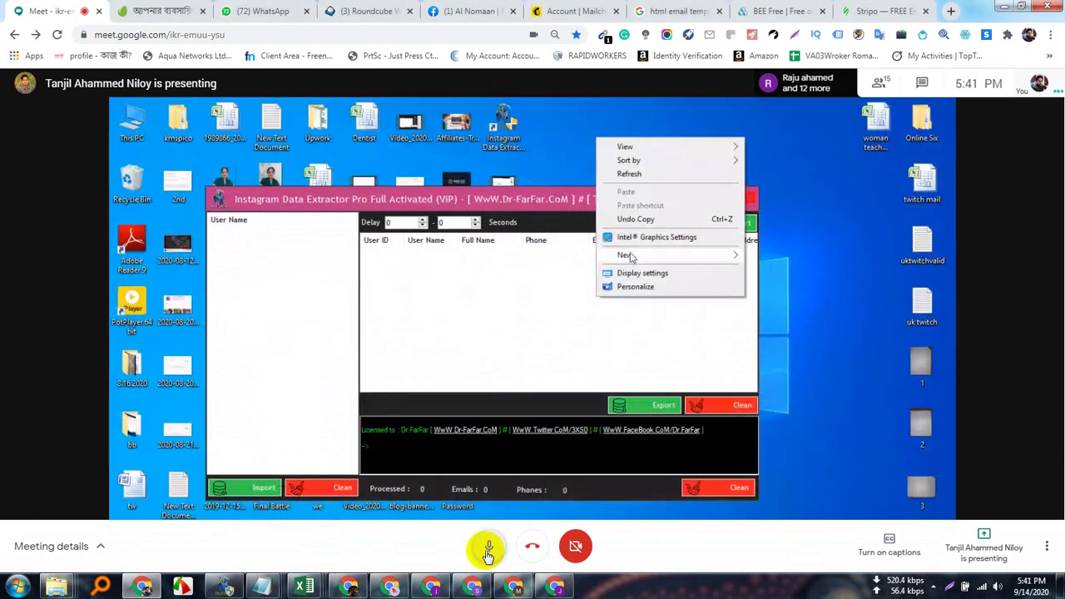
pyautogui.click(488, 550)
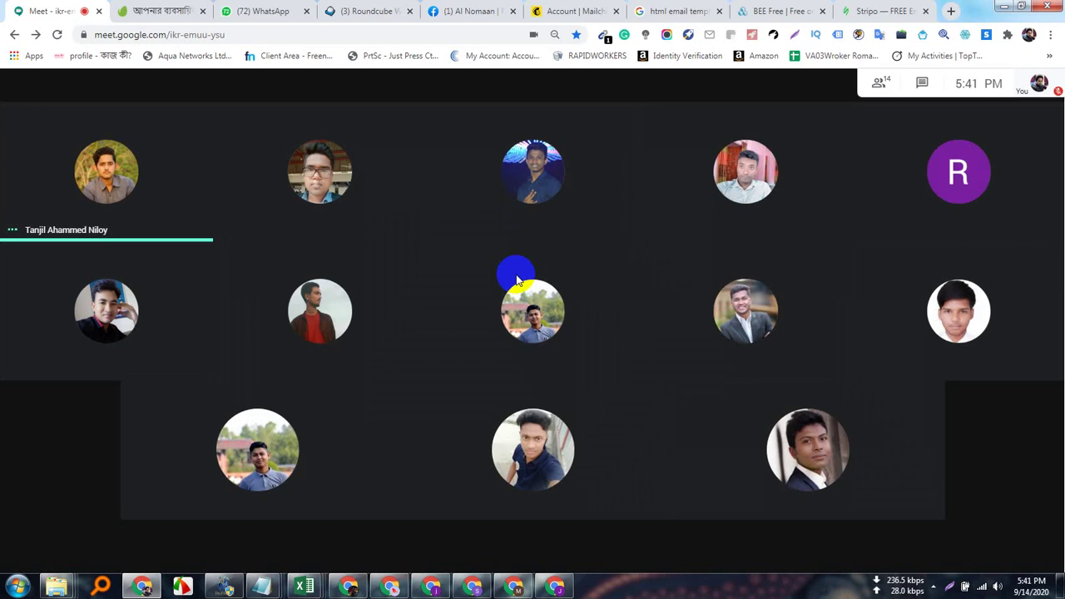
# Unmute the microphone from the Meet bottom control bar.
pyautogui.moveTo(488, 549)
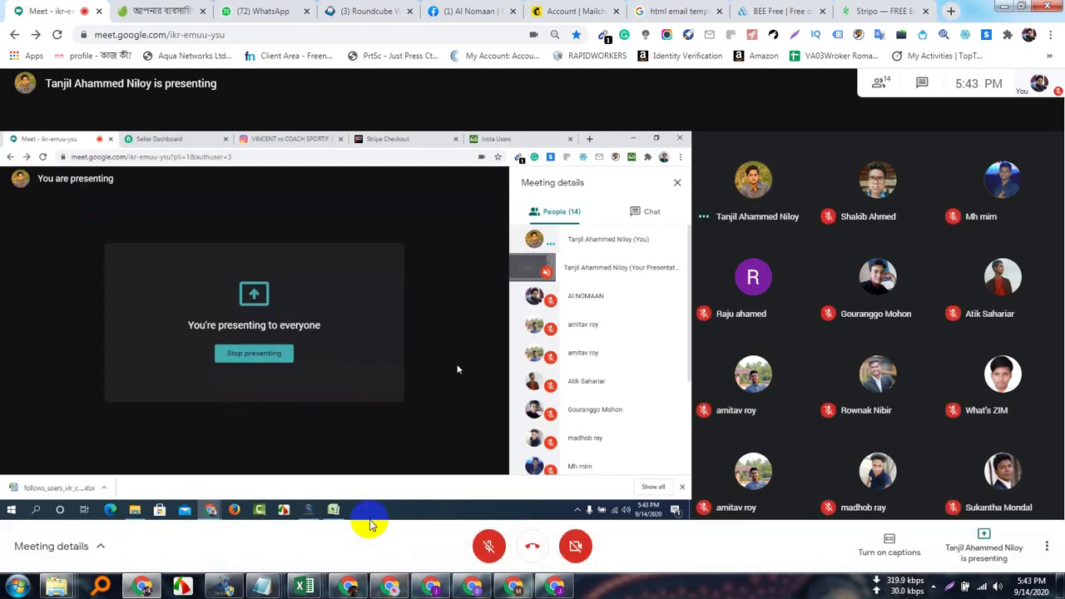
pyautogui.click(489, 546)
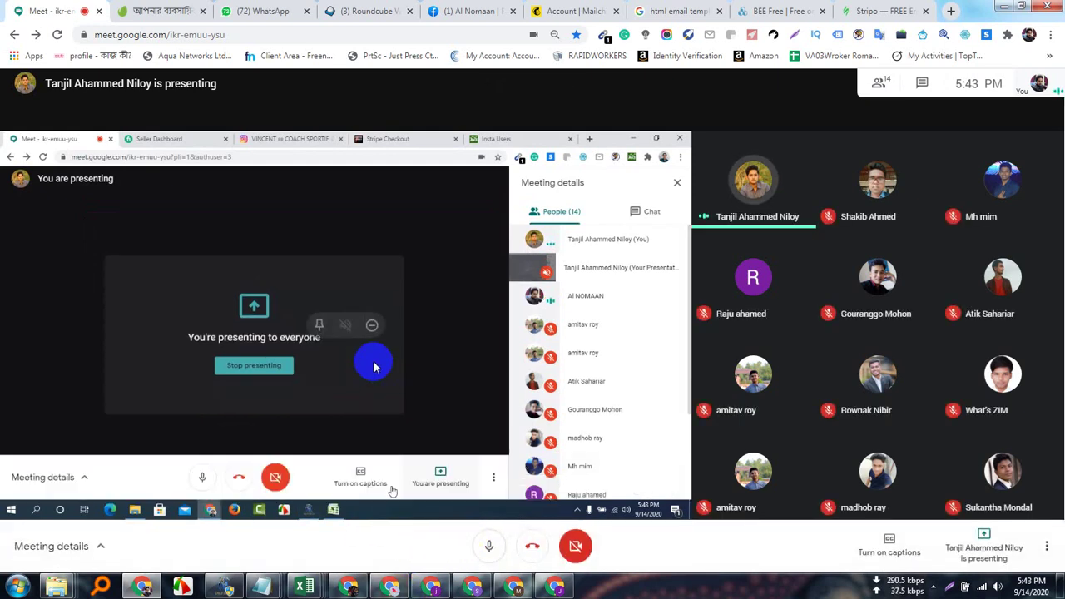
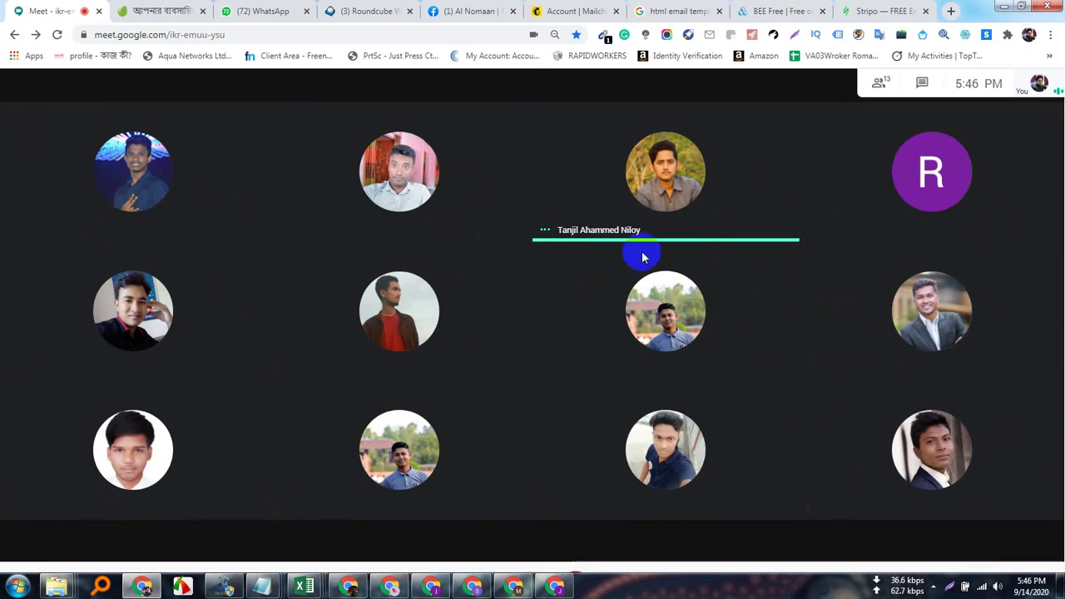
# With the 13-person Meet grid showing twelve tiles, expand the taskbar's hidden system-tray icons.
pyautogui.click(630, 296)
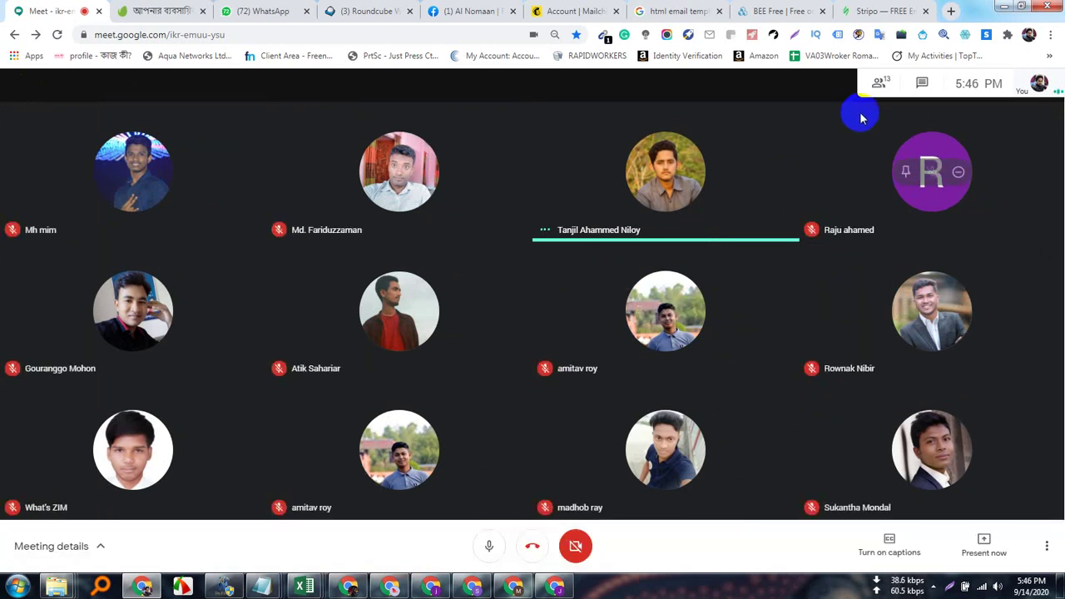
pyautogui.click(1013, 574)
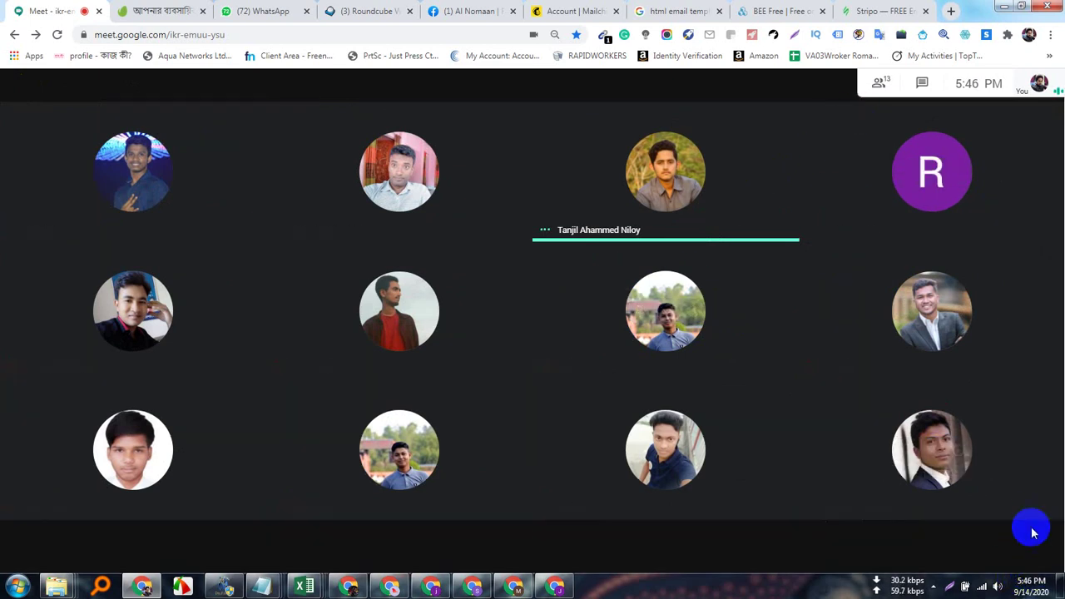
pyautogui.click(882, 83)
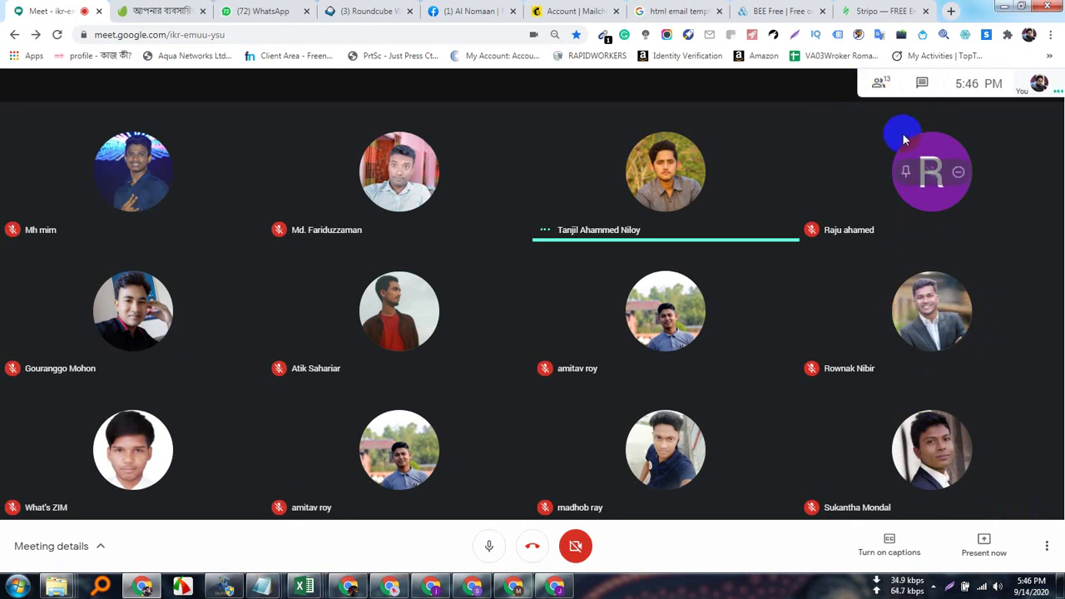
pyautogui.click(879, 83)
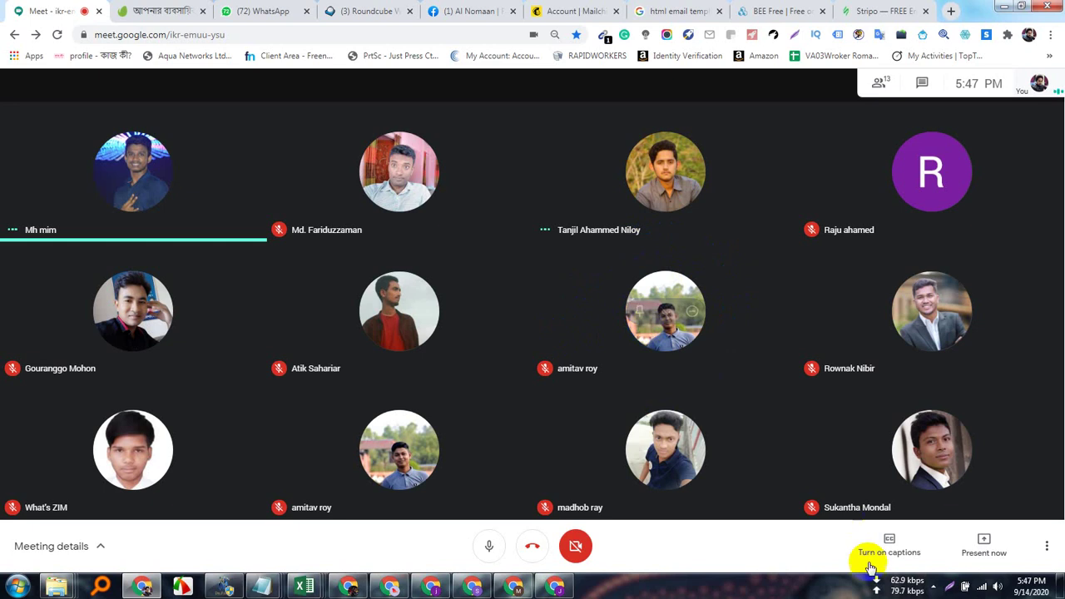
pyautogui.click(932, 587)
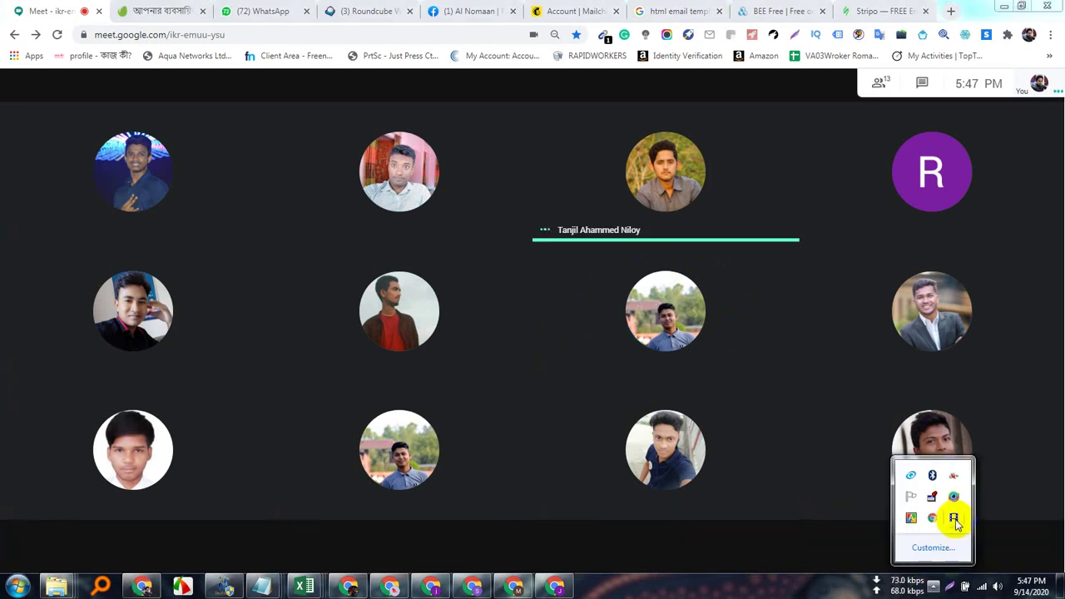